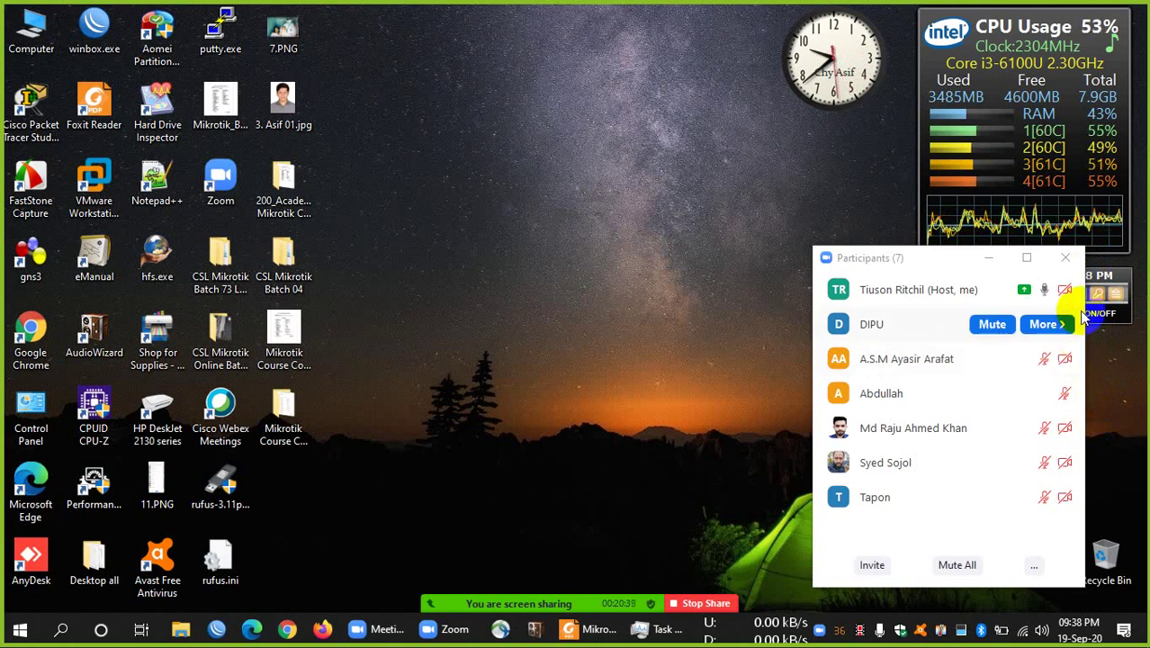
- Minimize the meeting's participants list and open the CSL Mikrotik Batch 04 folder on the desktop
click(989, 258)
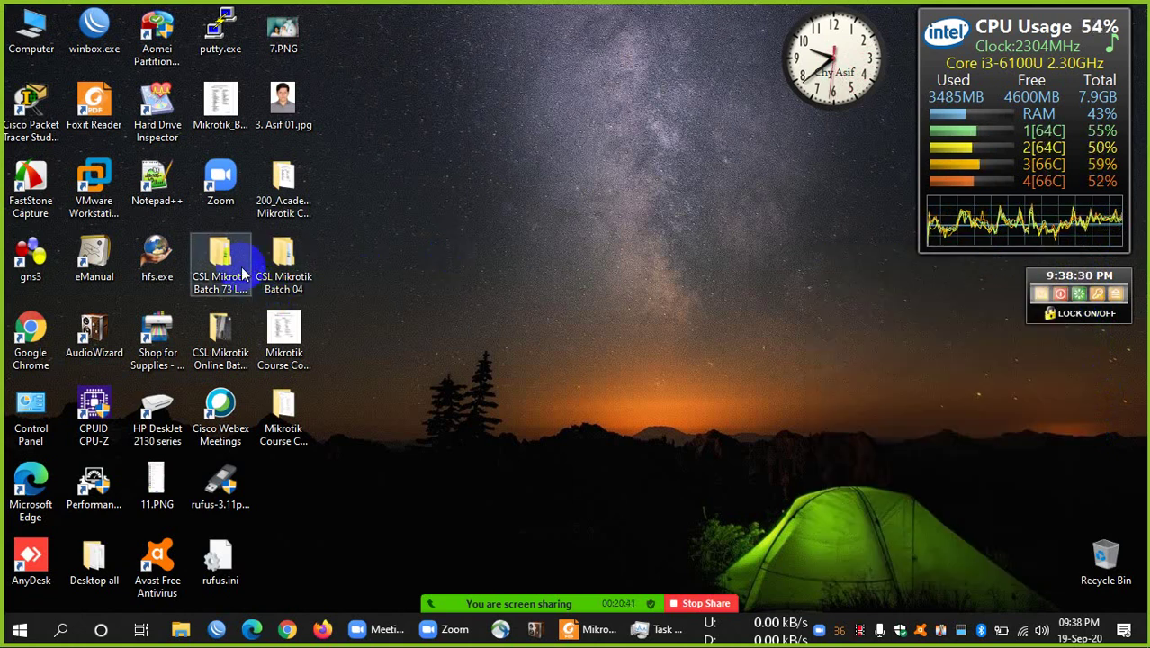
double_click(234, 344)
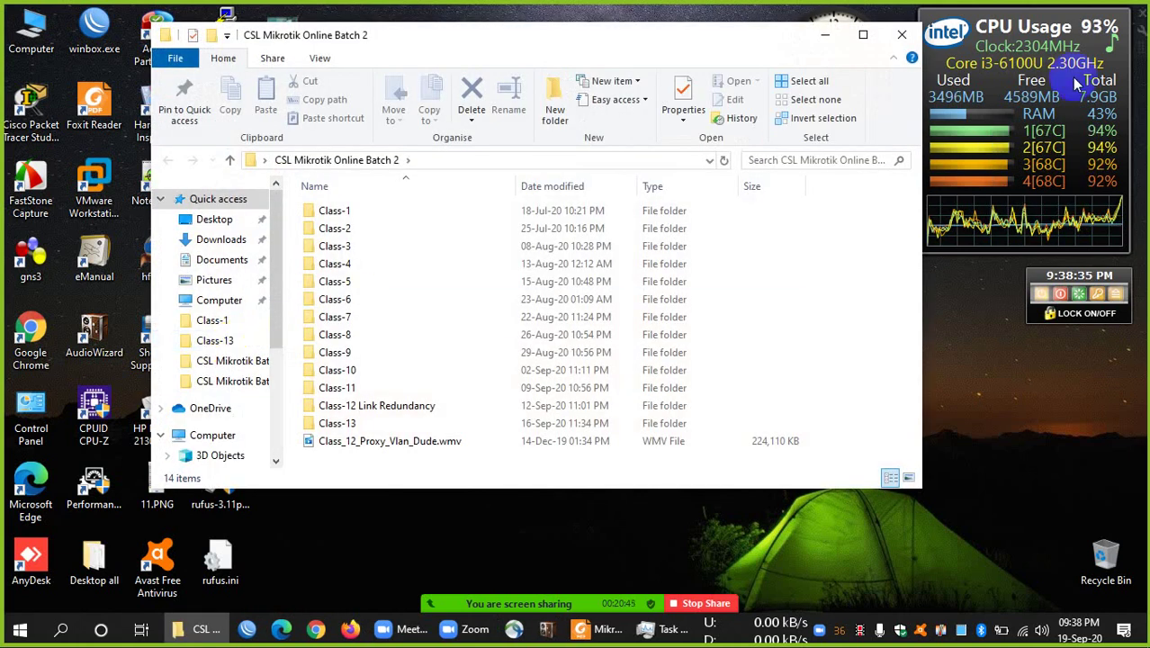
click(901, 34)
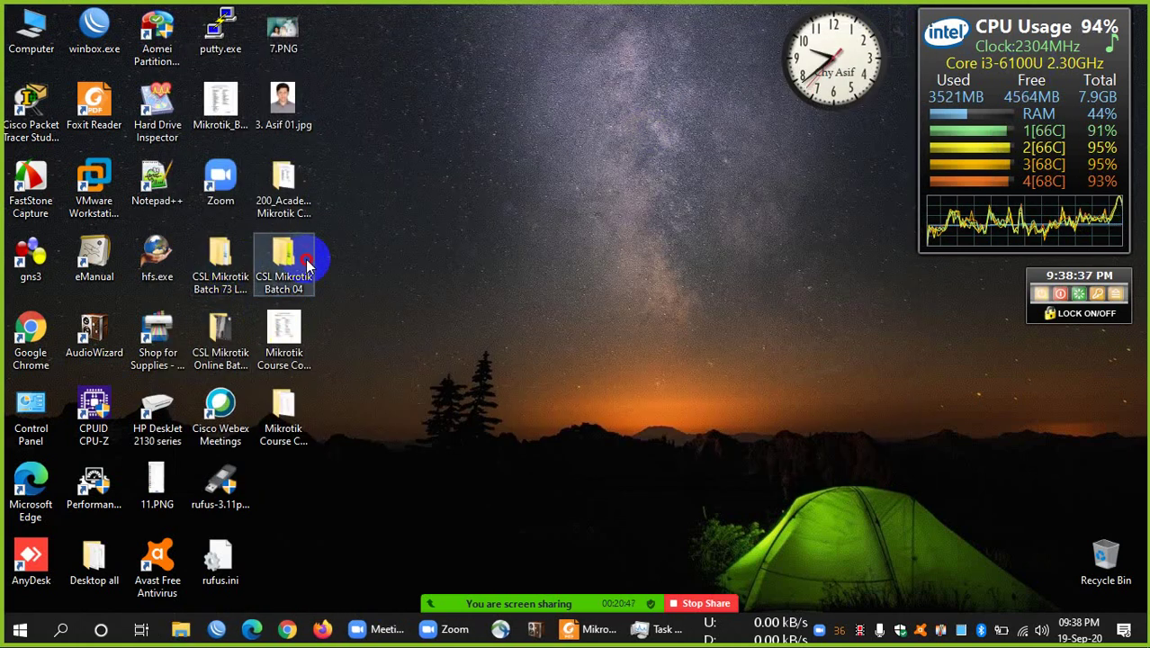
double_click(306, 263)
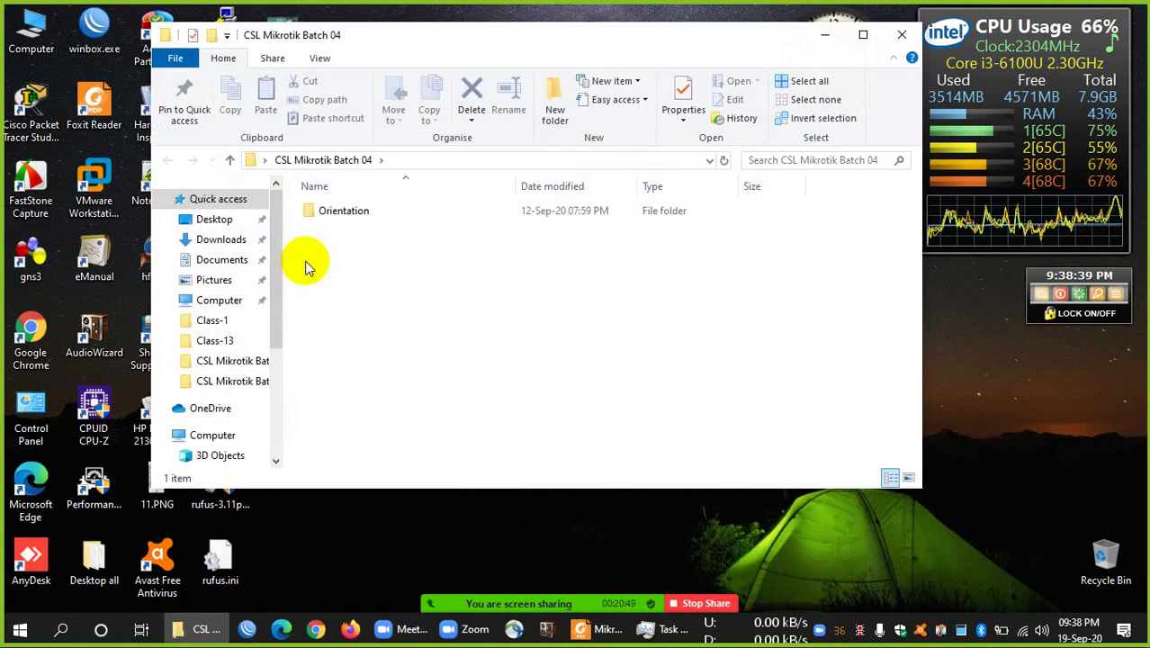
- Create a folder named Class-1 inside CSL Mikrotik Batch 04 and open it
right_click(361, 289)
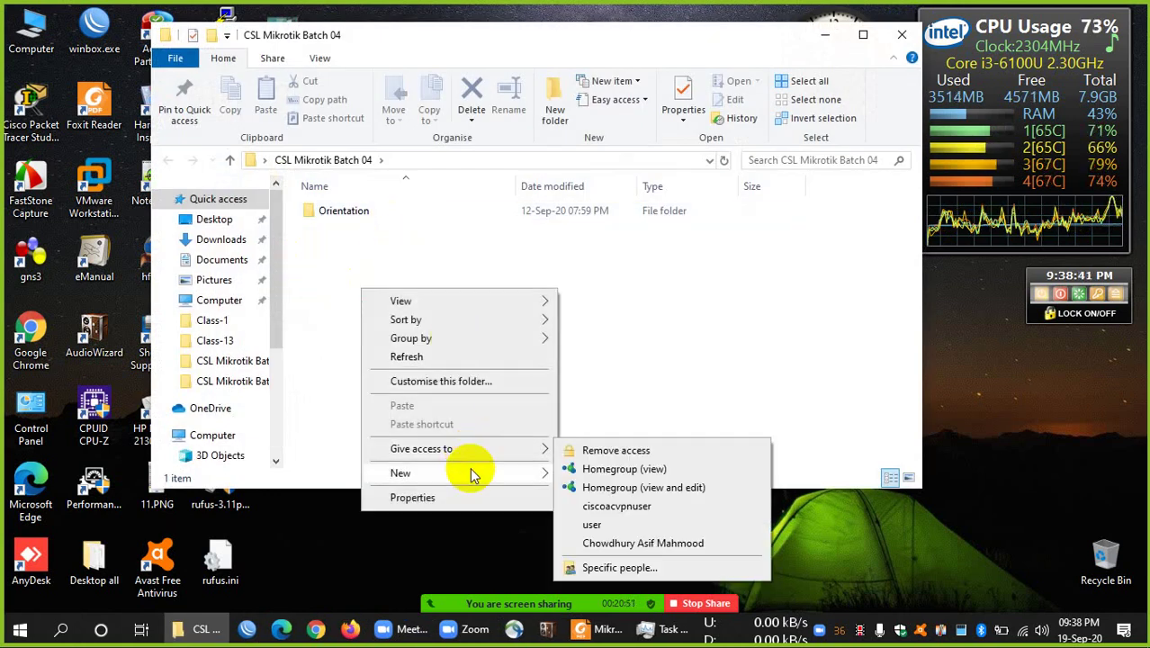
mouse_move(534, 467)
click(615, 277)
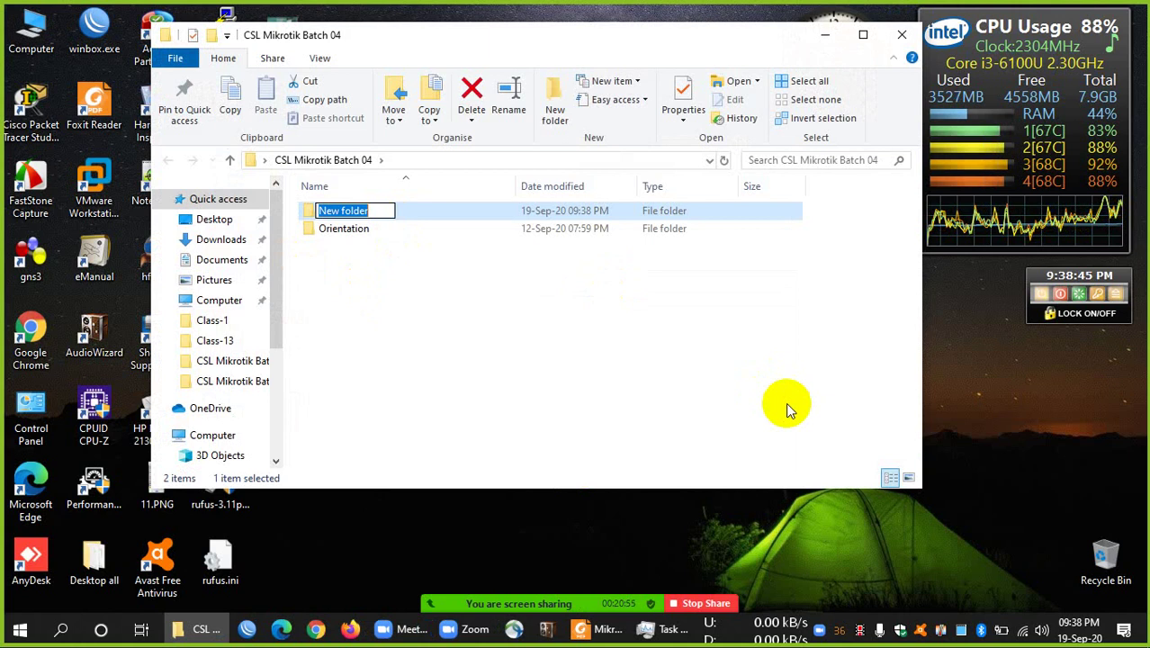
text(Class-)
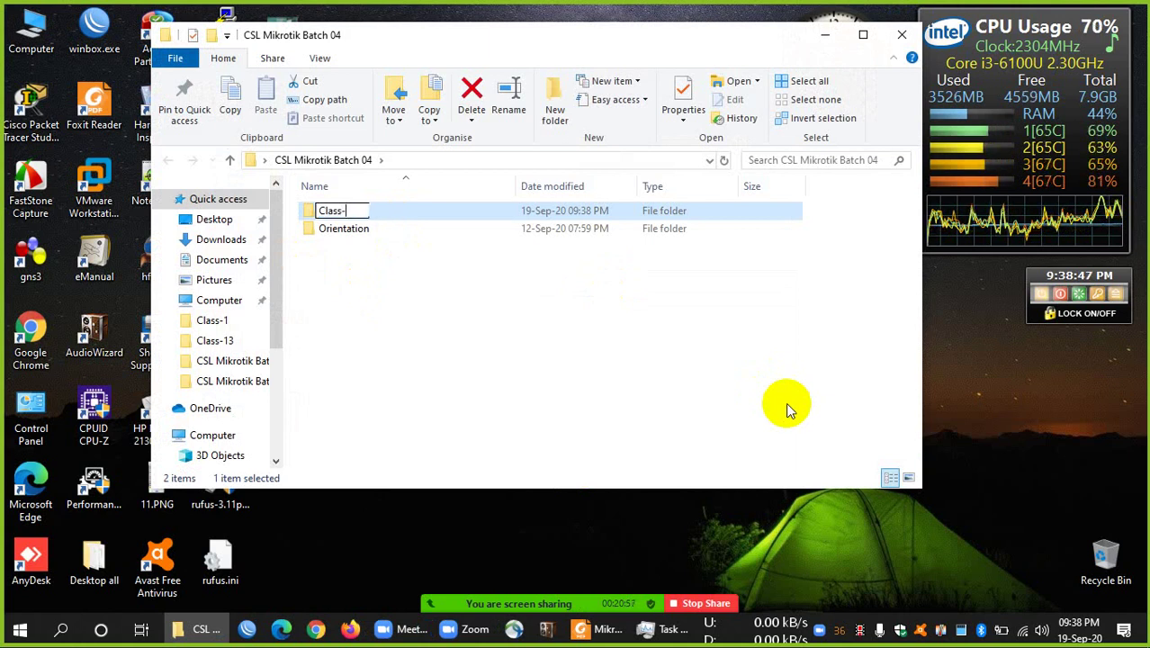
text(1)
key(Return)
key(Return)
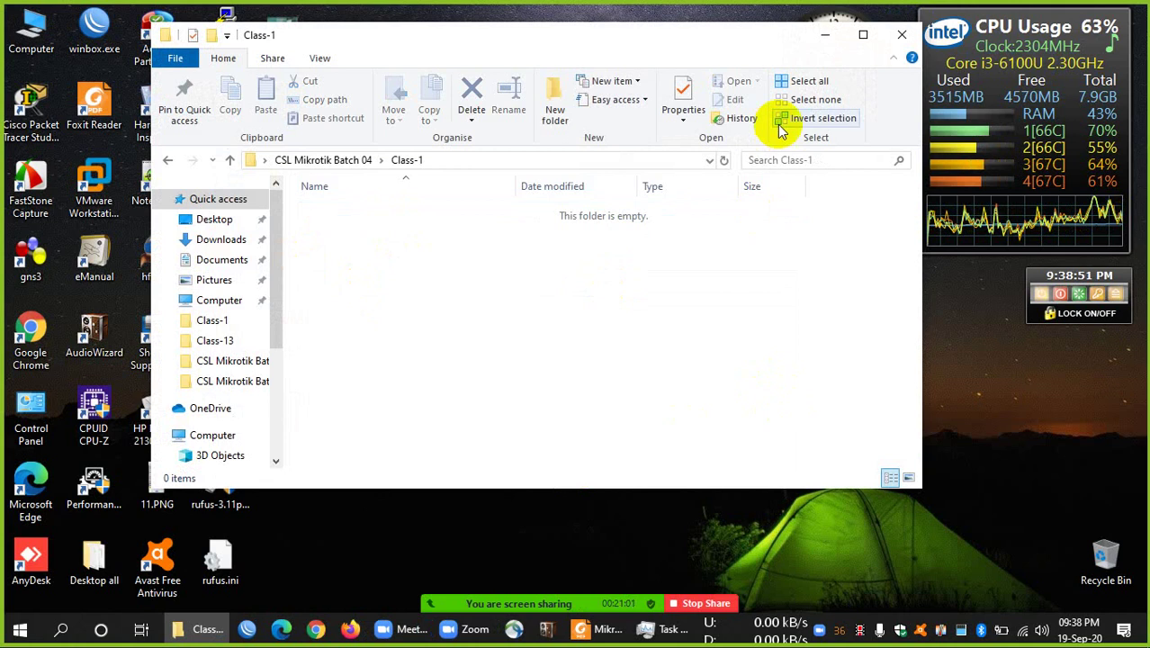
- Review the first lessons of the MikroTik course content in the PDF, and close the Class-1 folder window
click(824, 35)
click(604, 628)
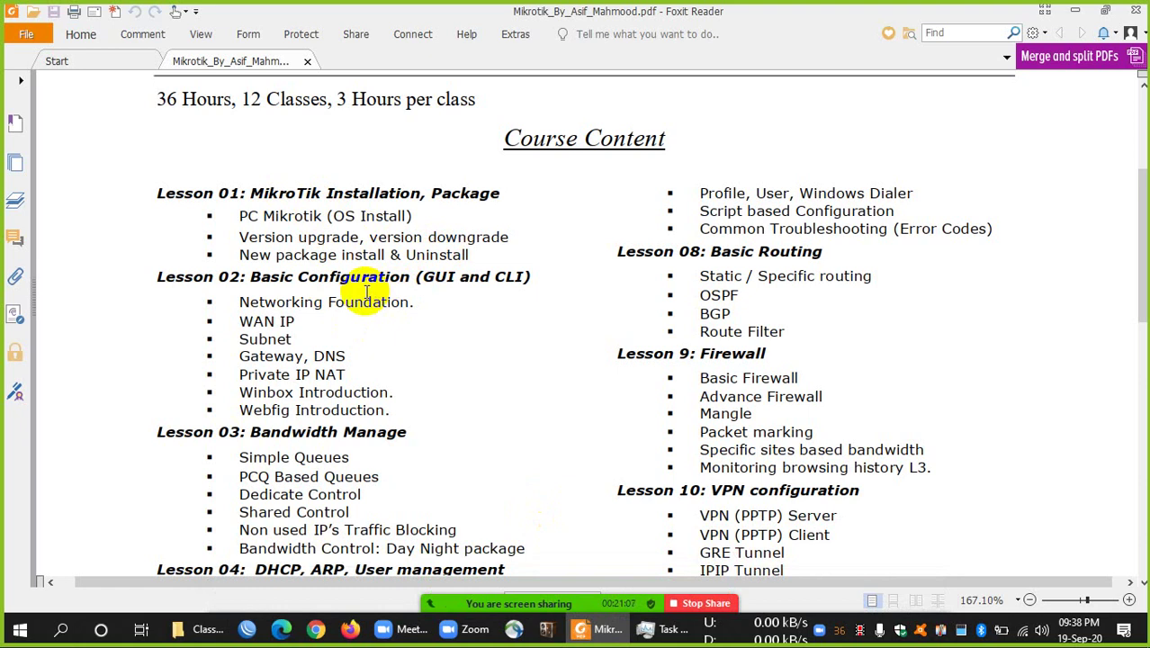
double_click(477, 277)
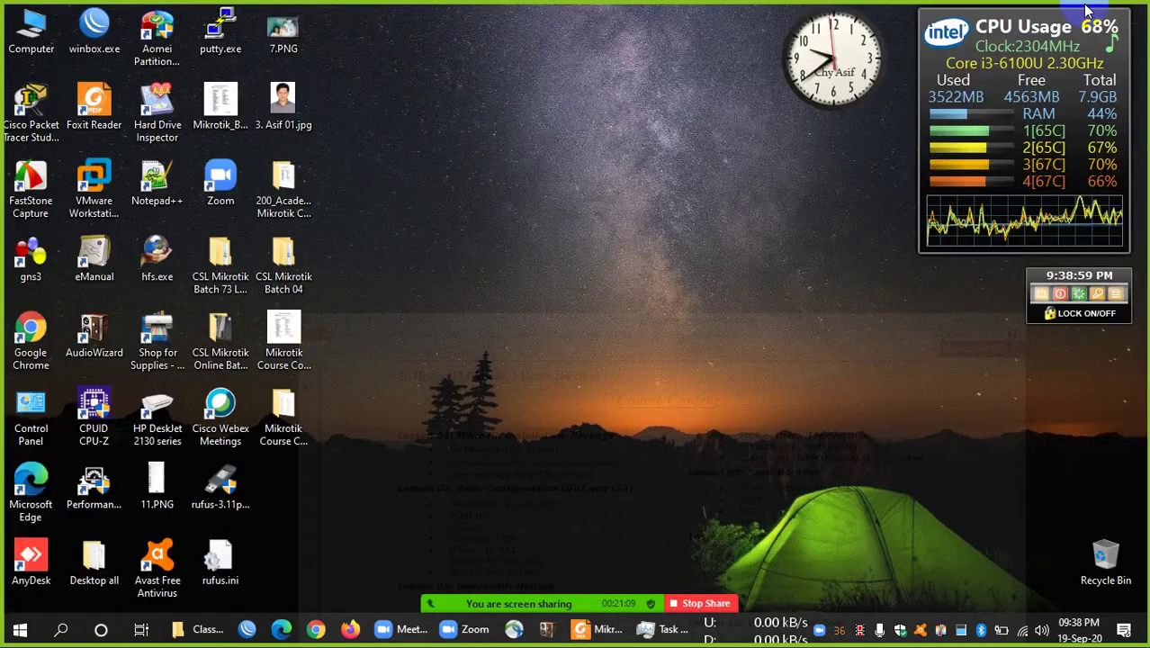
click(1075, 11)
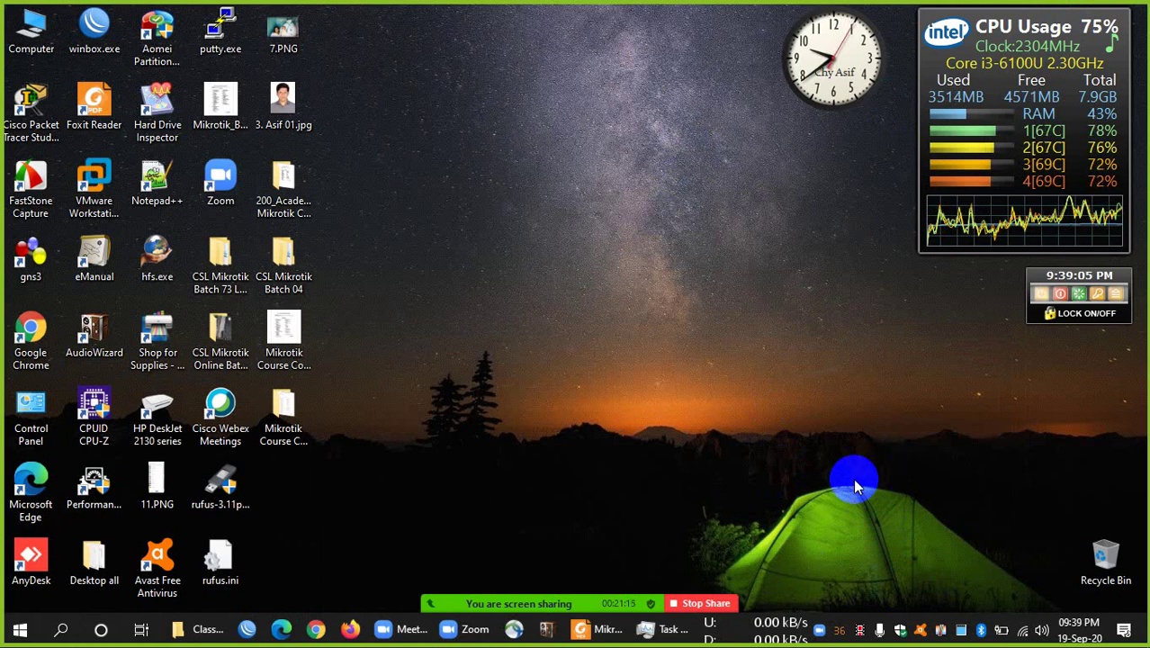
click(201, 628)
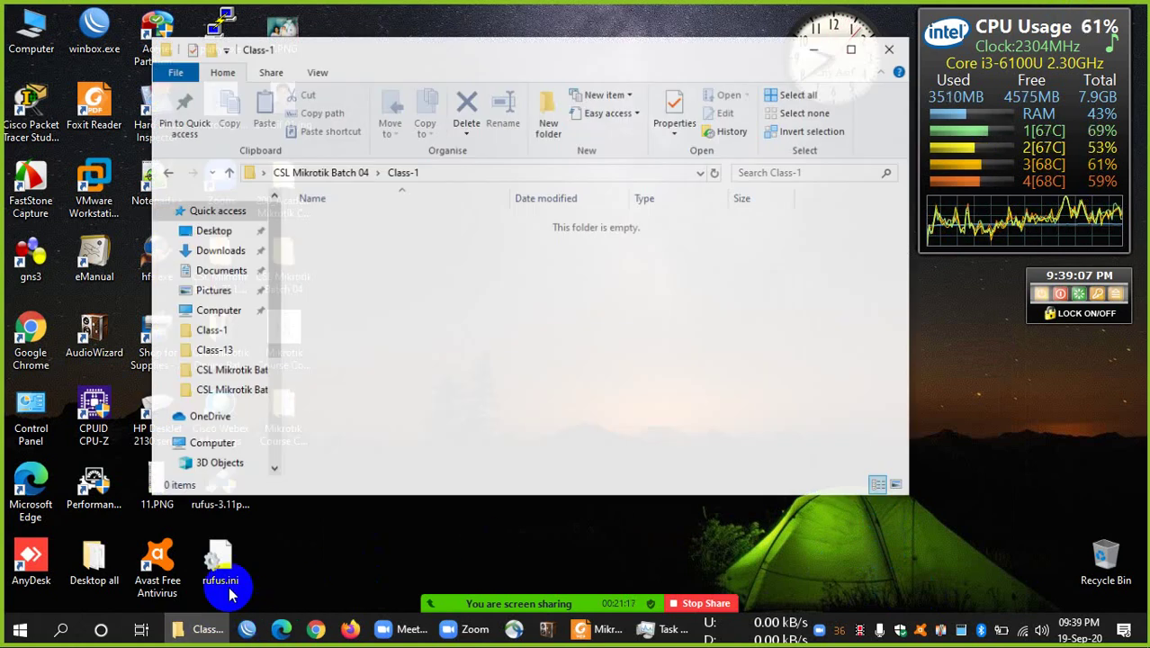
click(889, 49)
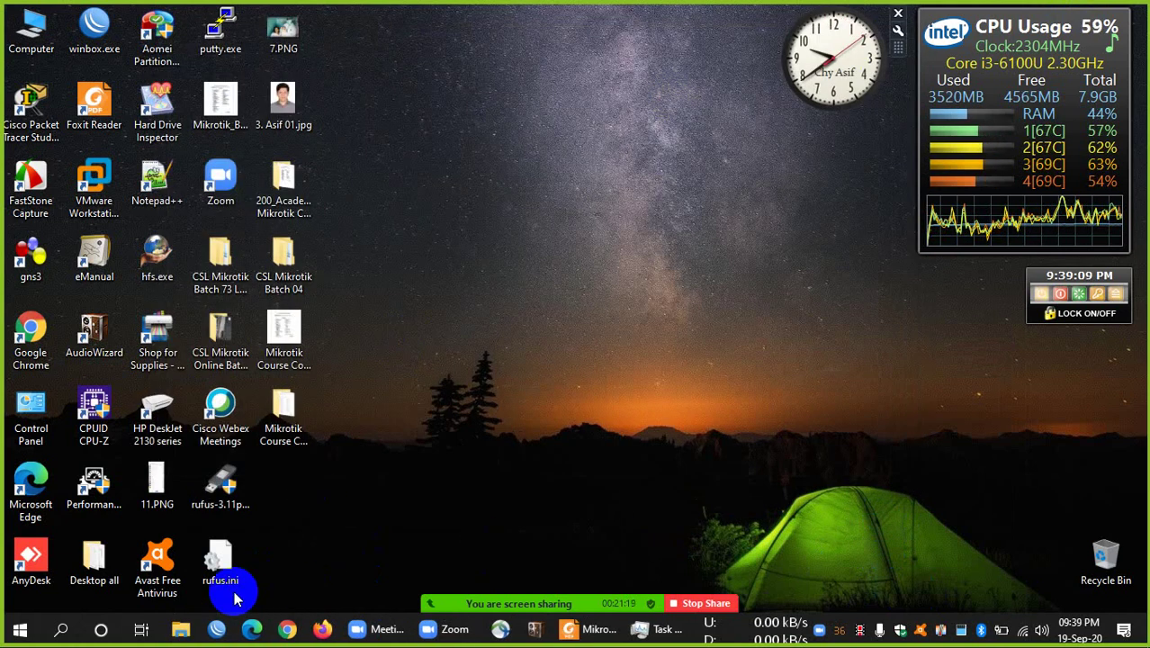
- Launch Firefox and open the mikrotik.com website
click(325, 629)
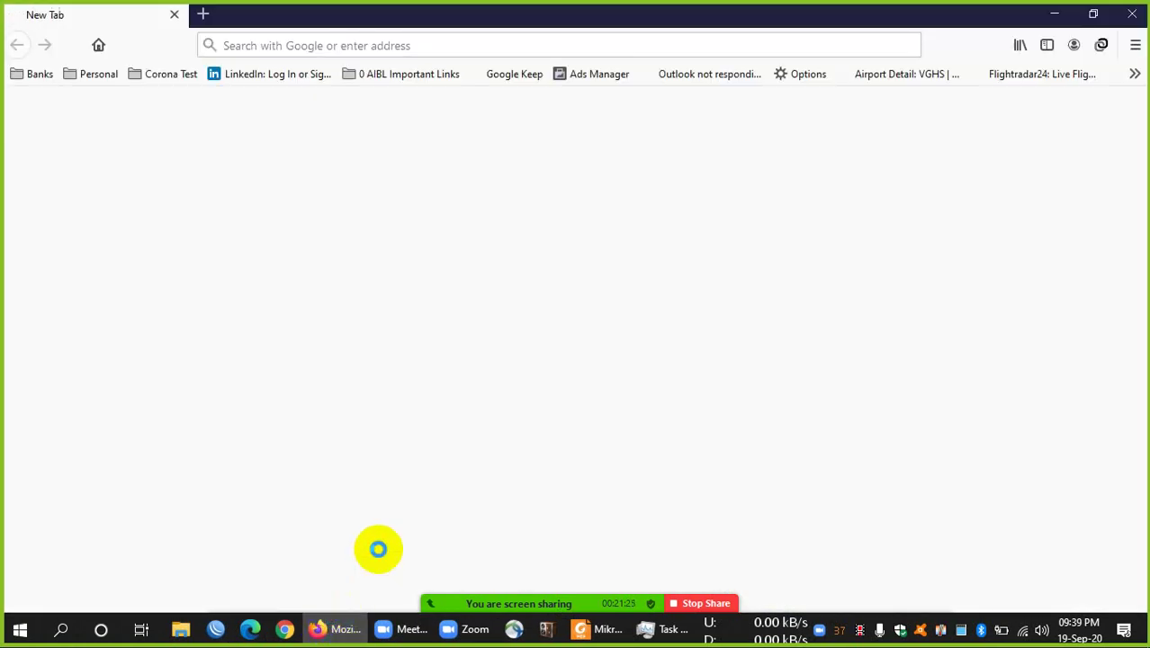
click(350, 45)
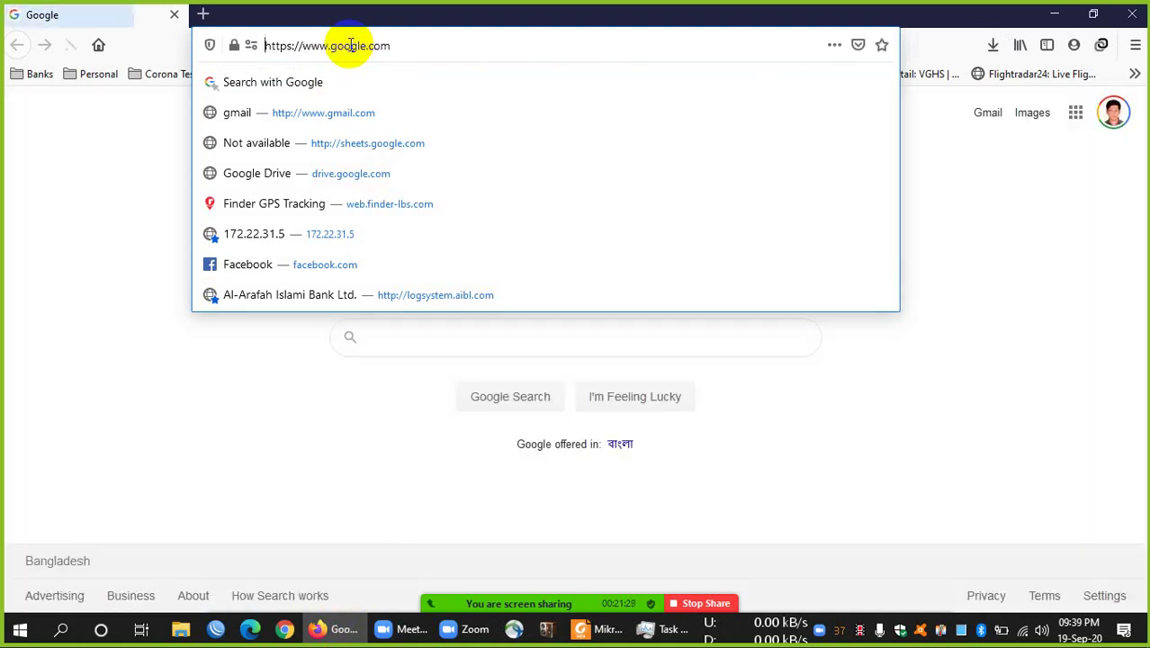
click(351, 45)
text(mikreoti)
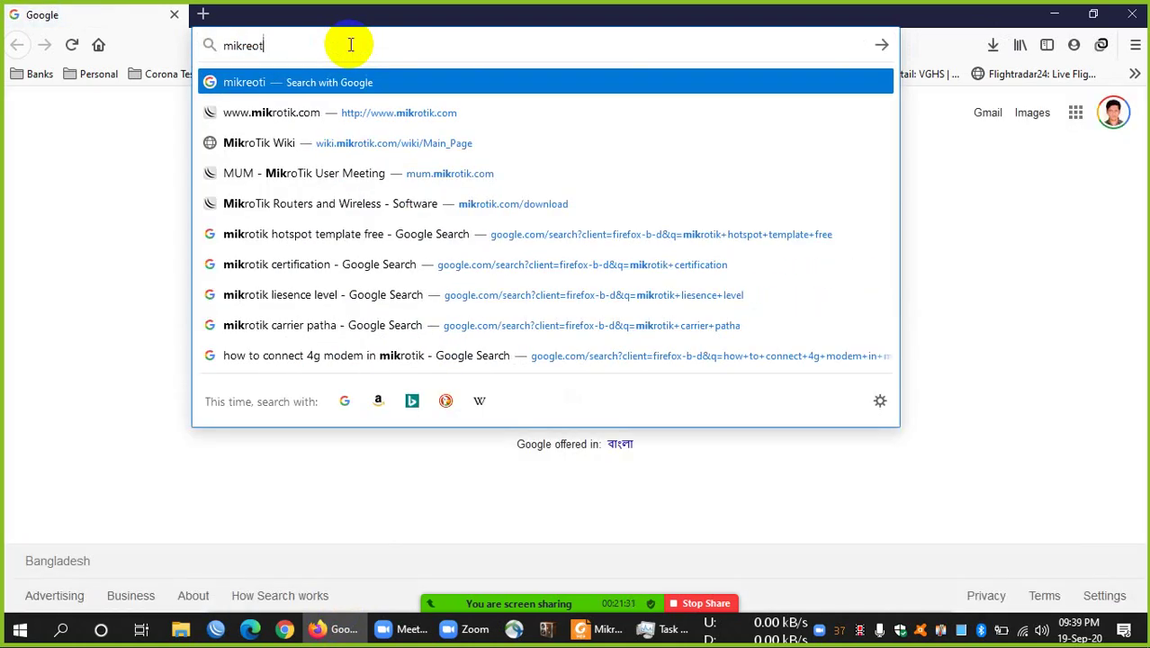
key(BackSpace)
key(BackSpace)
key(BackSpace)
text(o)
key(Return)
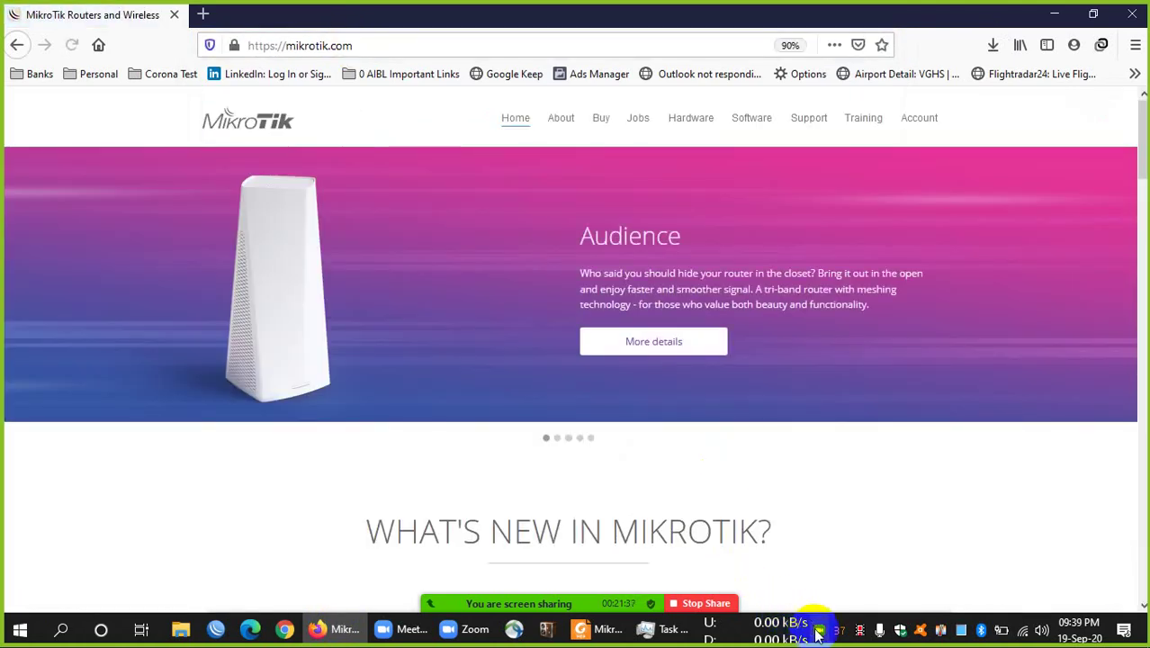
- Check the Zoom meeting's participants list and minimize it again
click(817, 627)
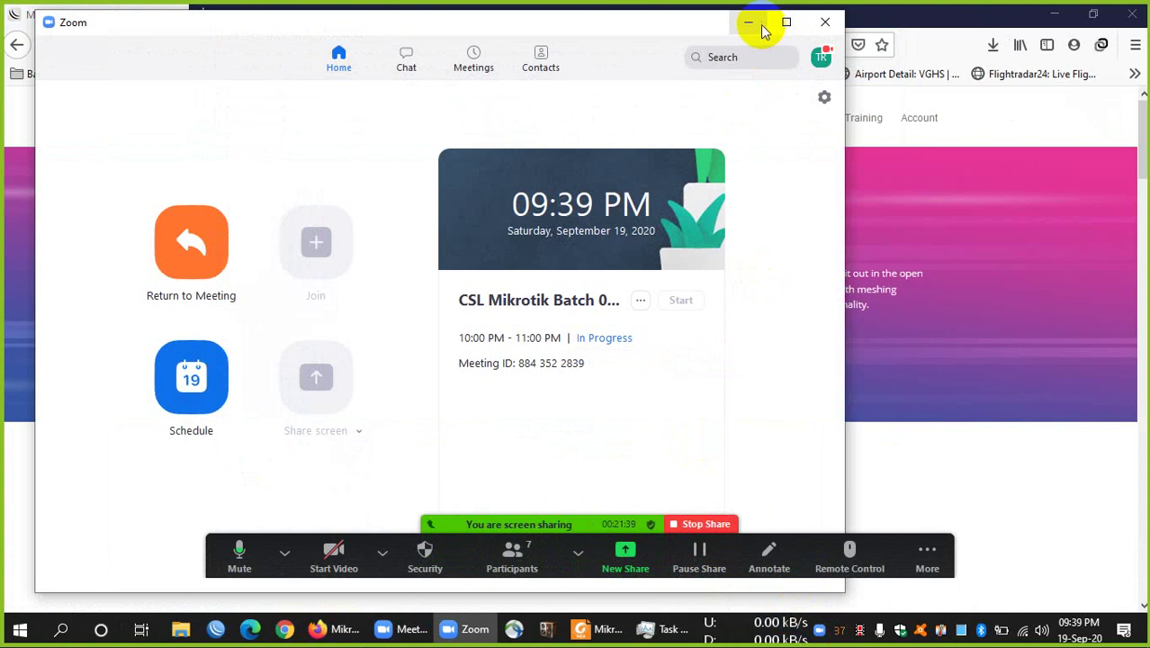
click(747, 21)
click(577, 552)
click(530, 574)
mouse_move(925, 477)
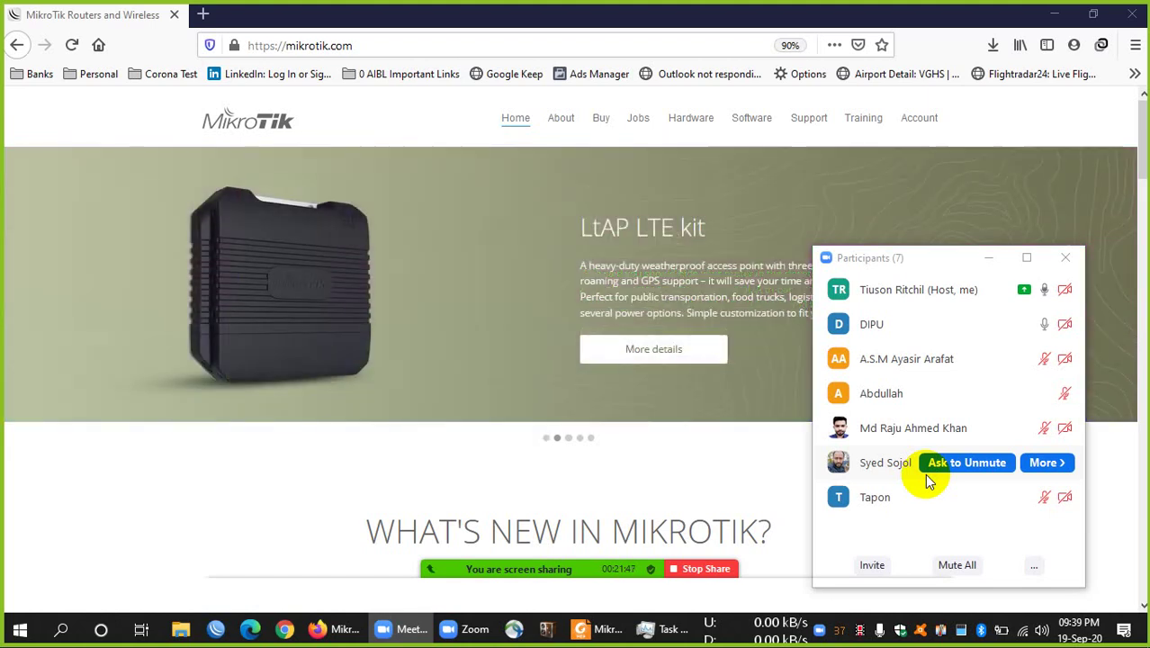
click(987, 259)
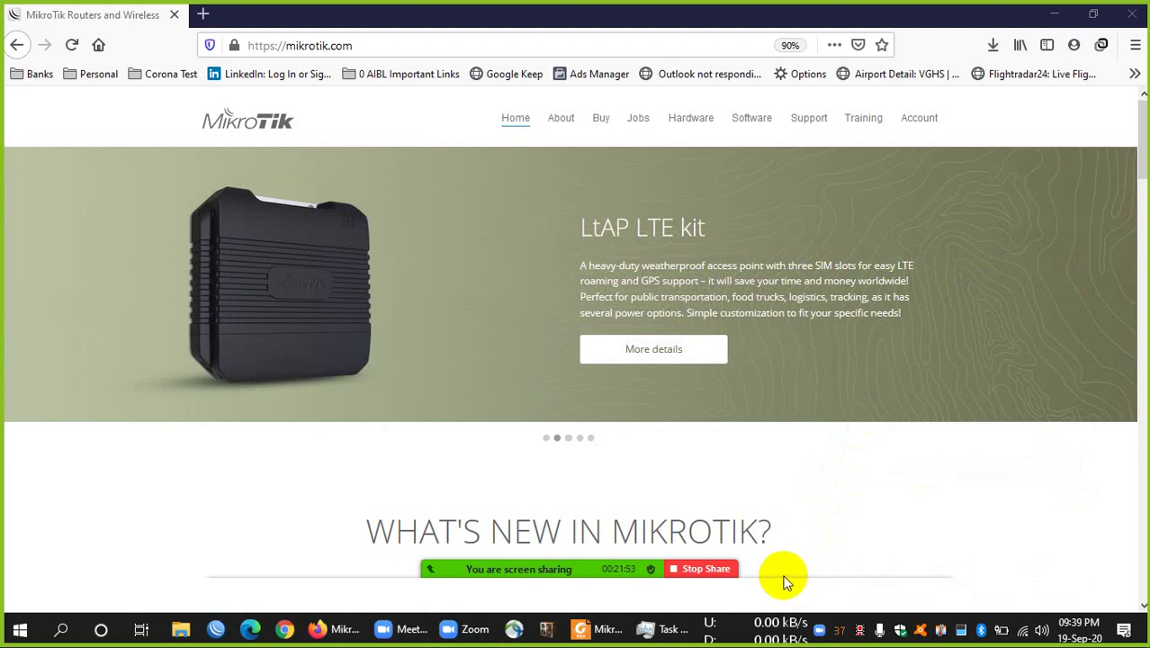
- Open the MikroTik software downloads page and highlight the X86 heading in the RouterOS table
click(1003, 456)
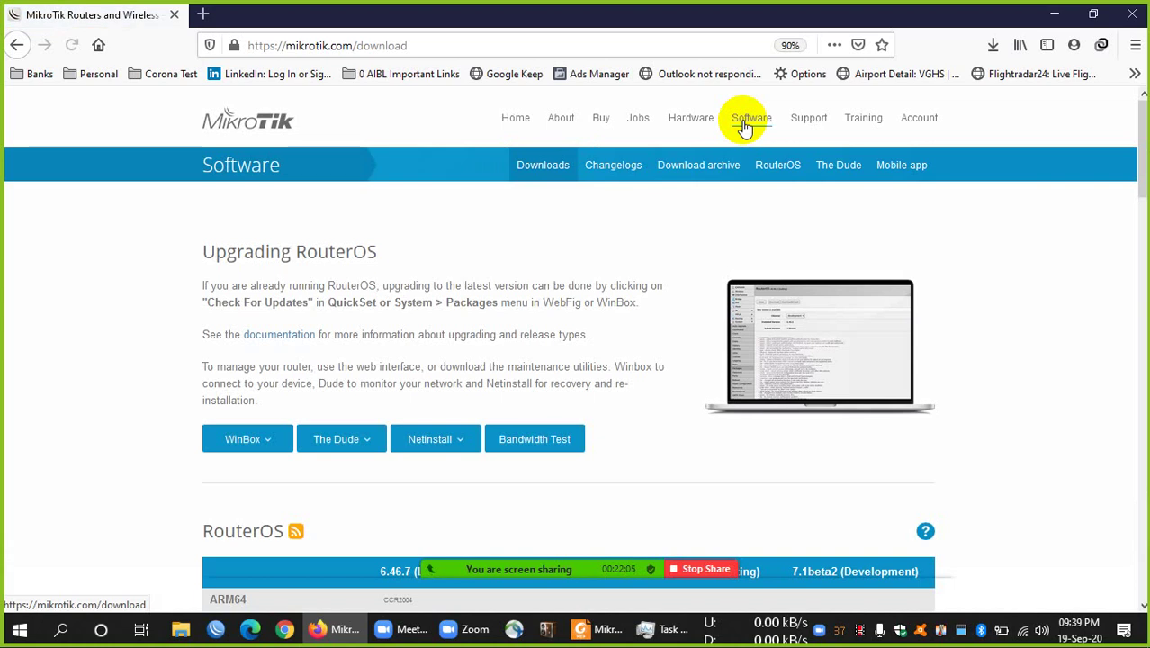
scroll(576, 297, down, 5)
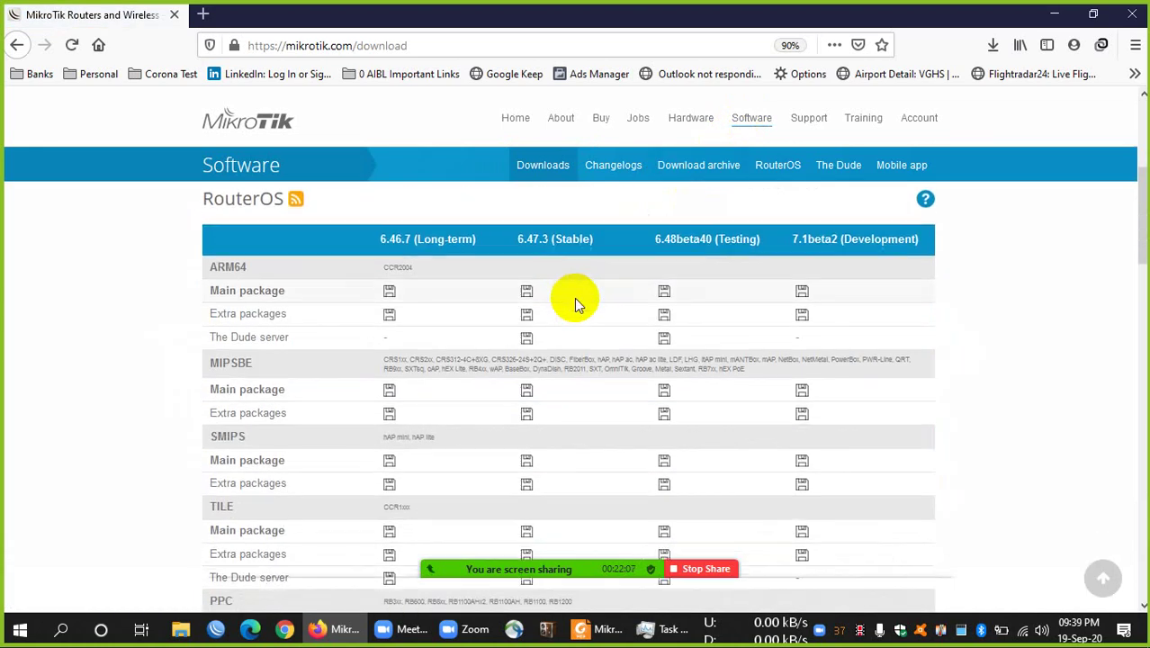
scroll(277, 457, down, 3)
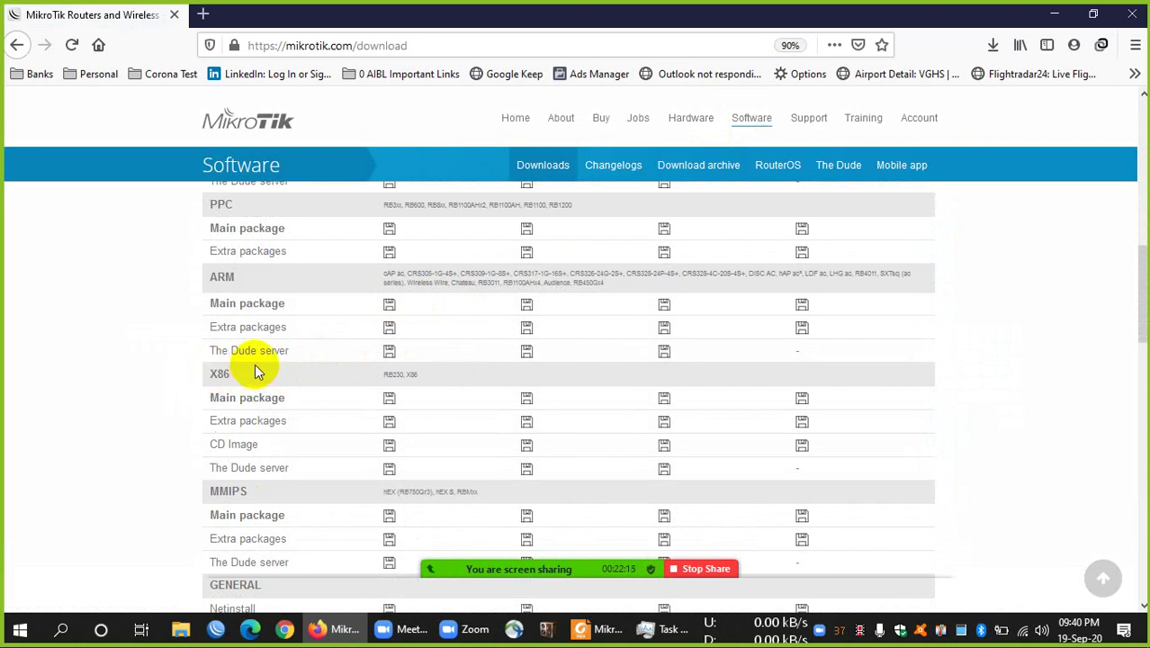
drag(230, 373, 207, 379)
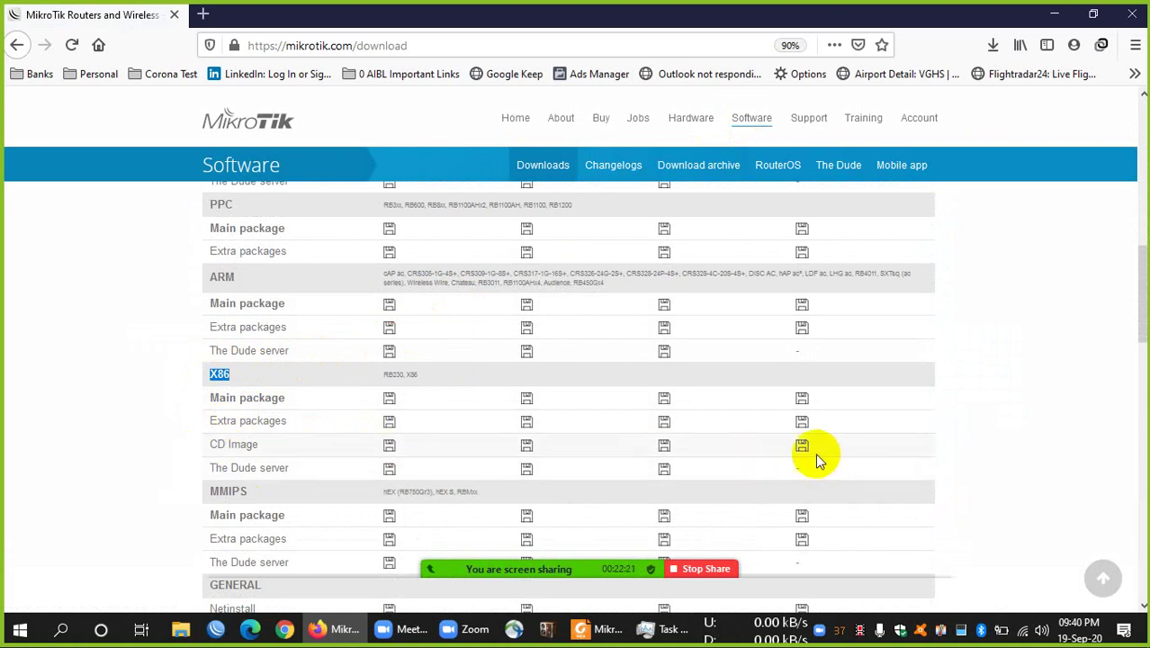
- Compare the RouterOS release columns in the table header, highlighting Testing, Development and 6.47.3 (Stable)
scroll(587, 449, up, 8)
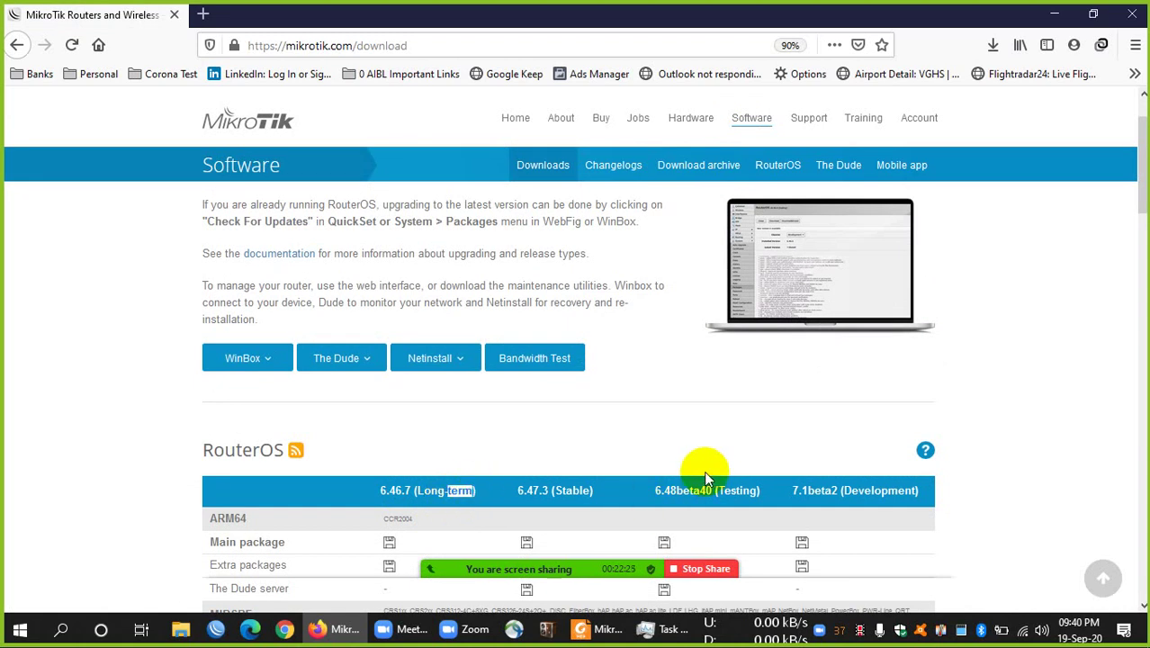
drag(693, 490, 758, 491)
drag(873, 491, 912, 490)
drag(554, 492, 603, 492)
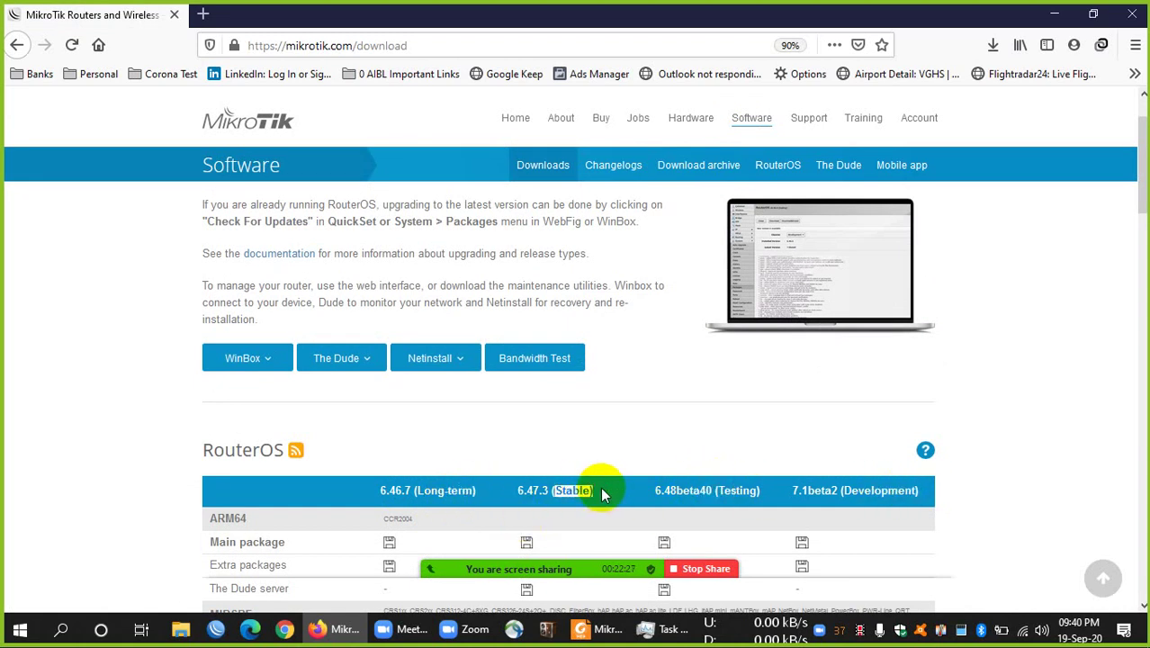
drag(511, 498, 591, 491)
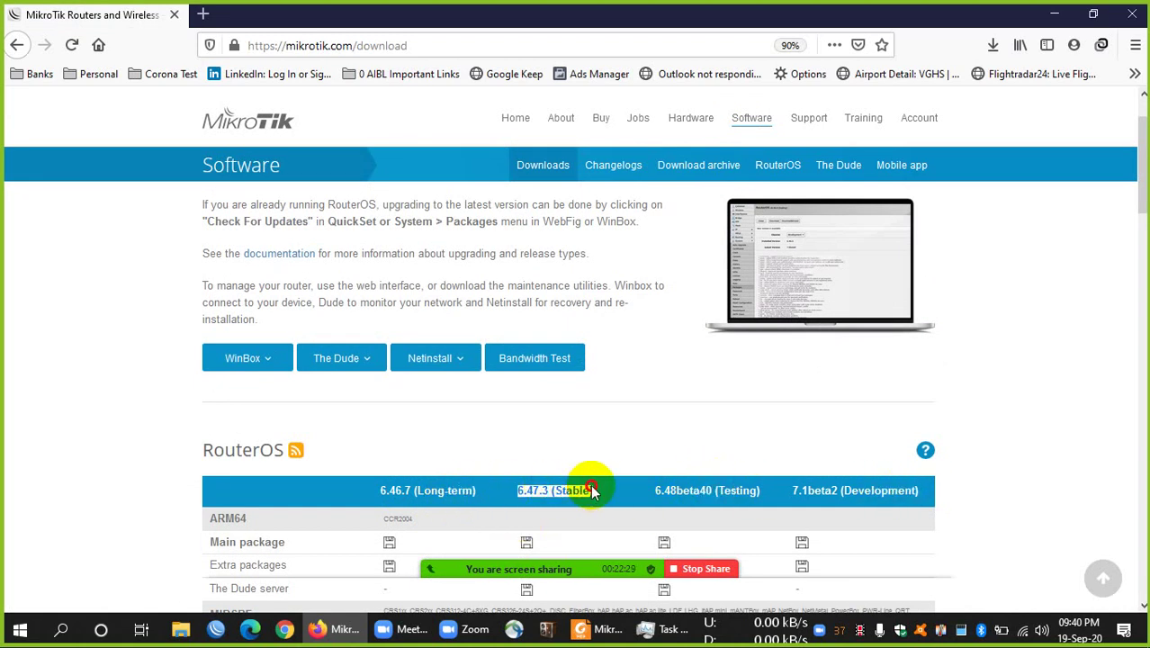
- Download the X86 CD Image of RouterOS 6.47.3 (Stable), saving mikrotik-6.47.3.iso
scroll(545, 499, down, 7)
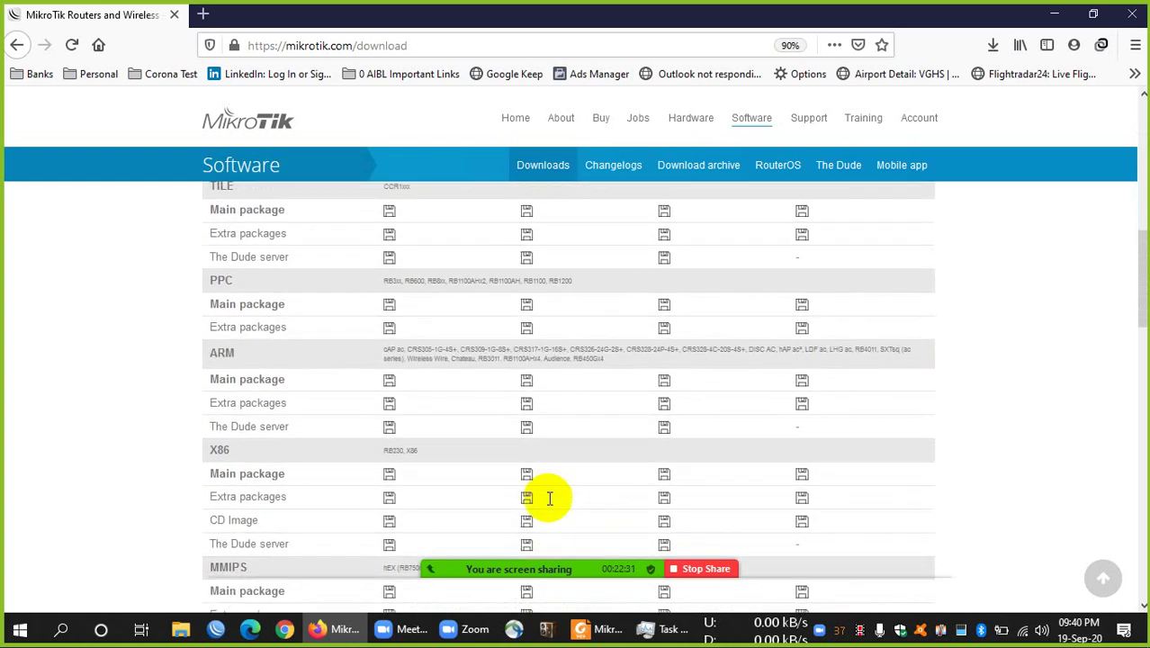
scroll(549, 497, down, 1)
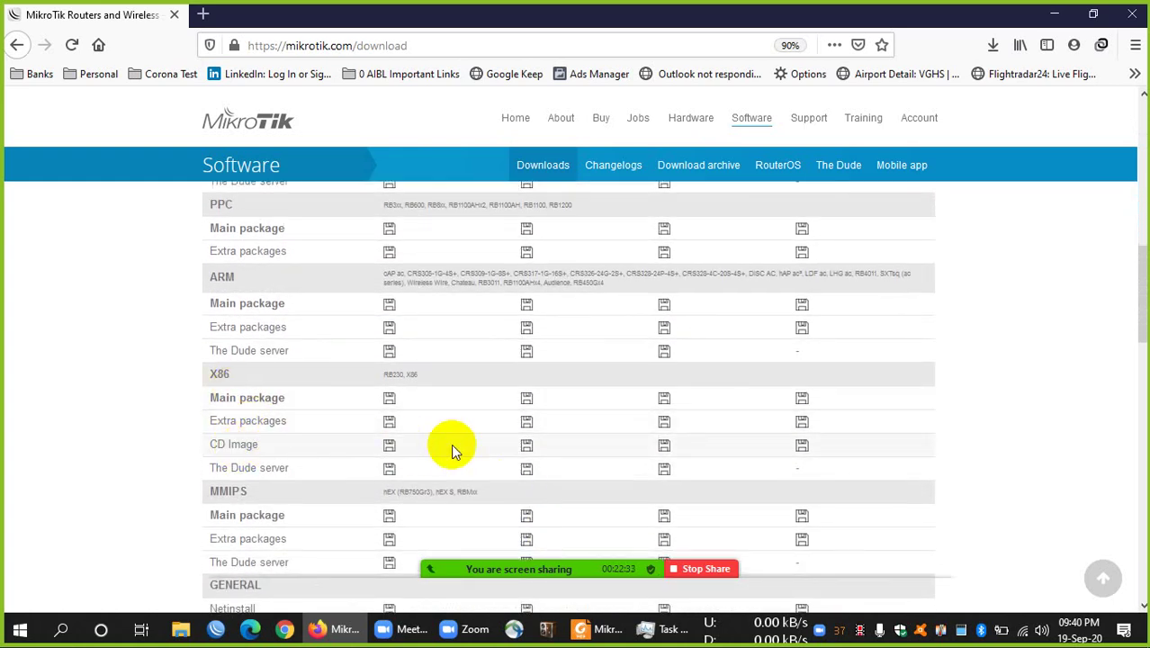
click(527, 449)
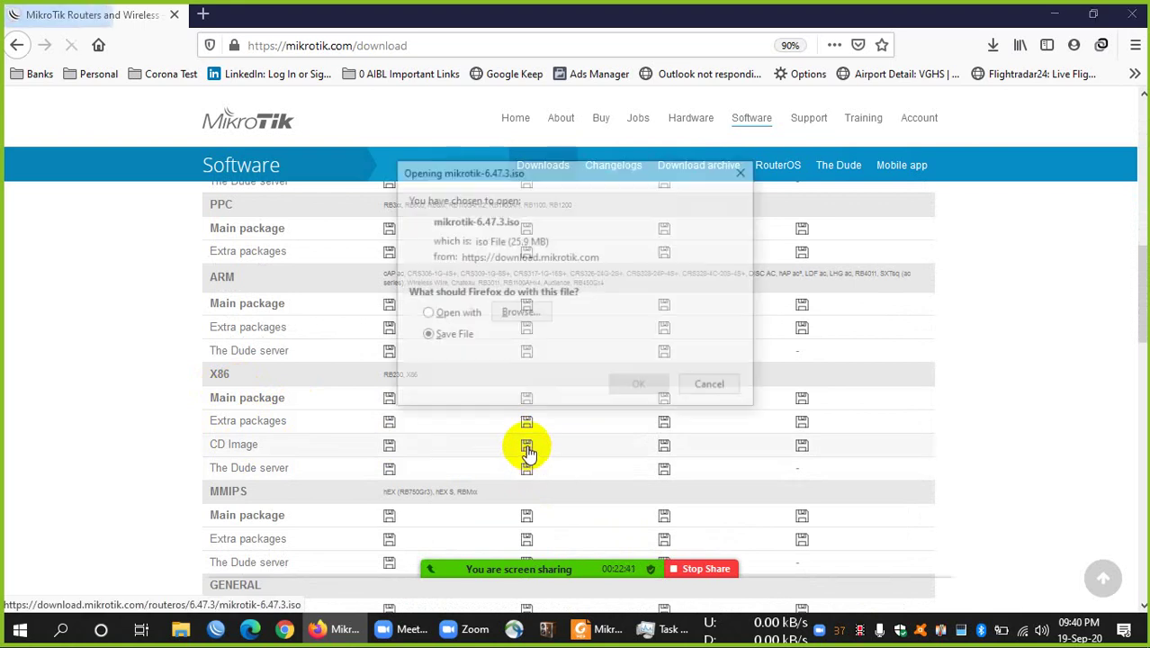
click(650, 393)
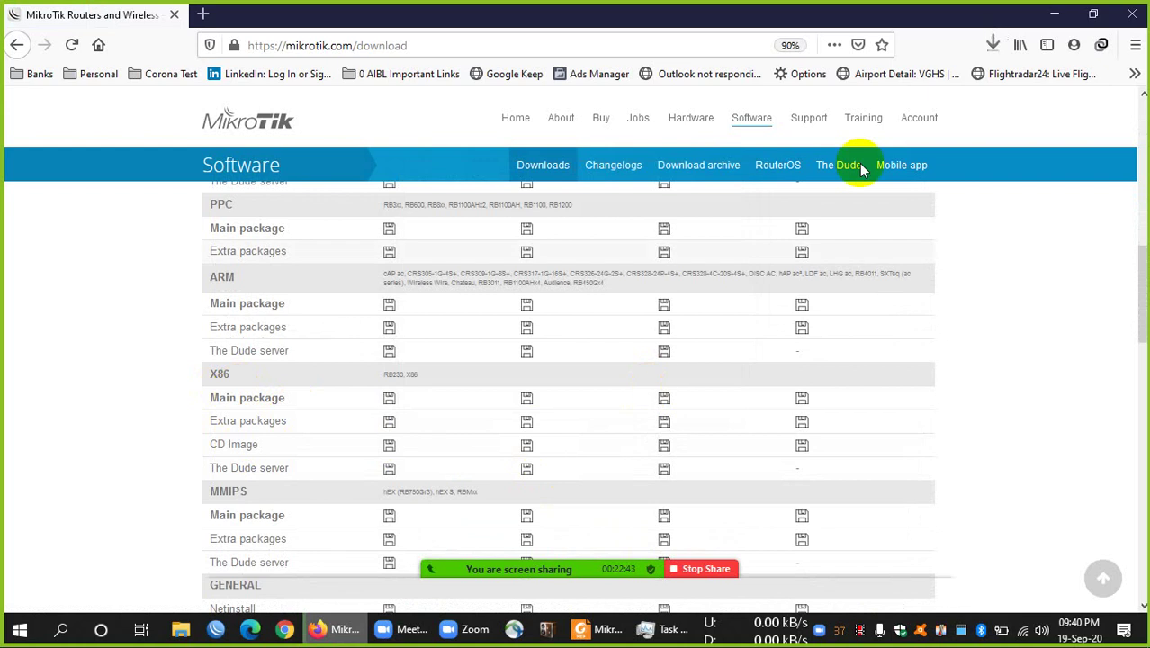
- Check the download progress of mikrotik-6.47.3.iso in the browser's downloads list
click(992, 43)
click(1100, 15)
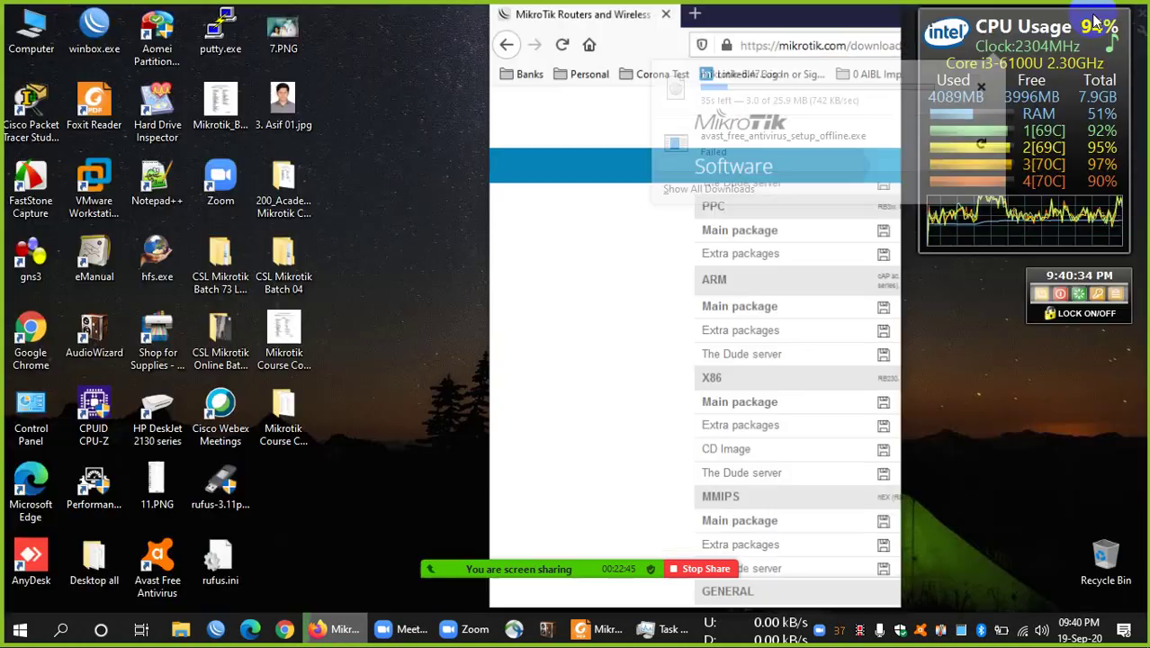
click(859, 17)
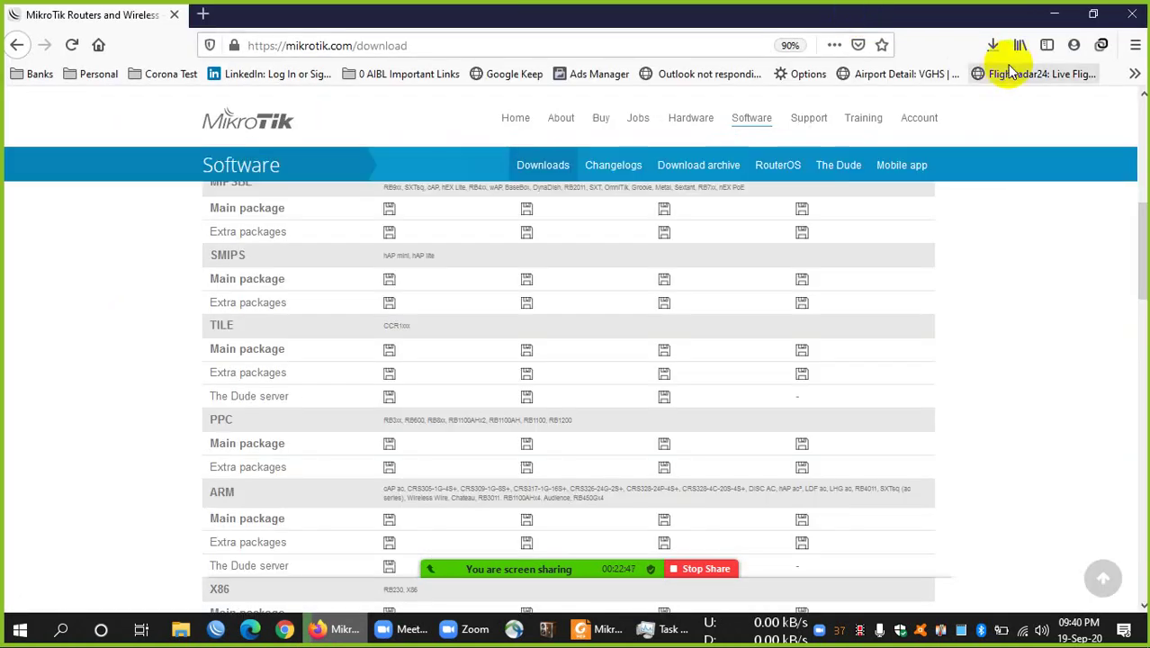
click(995, 49)
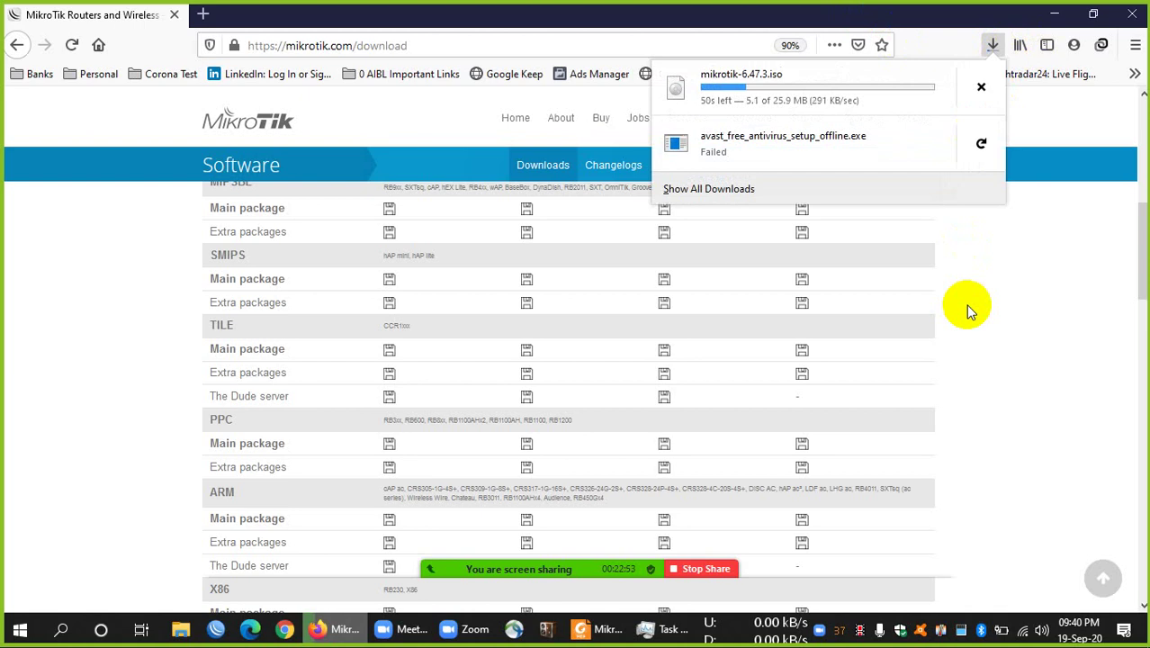
- Open the participants list of the running Zoom meeting
mouse_move(506, 575)
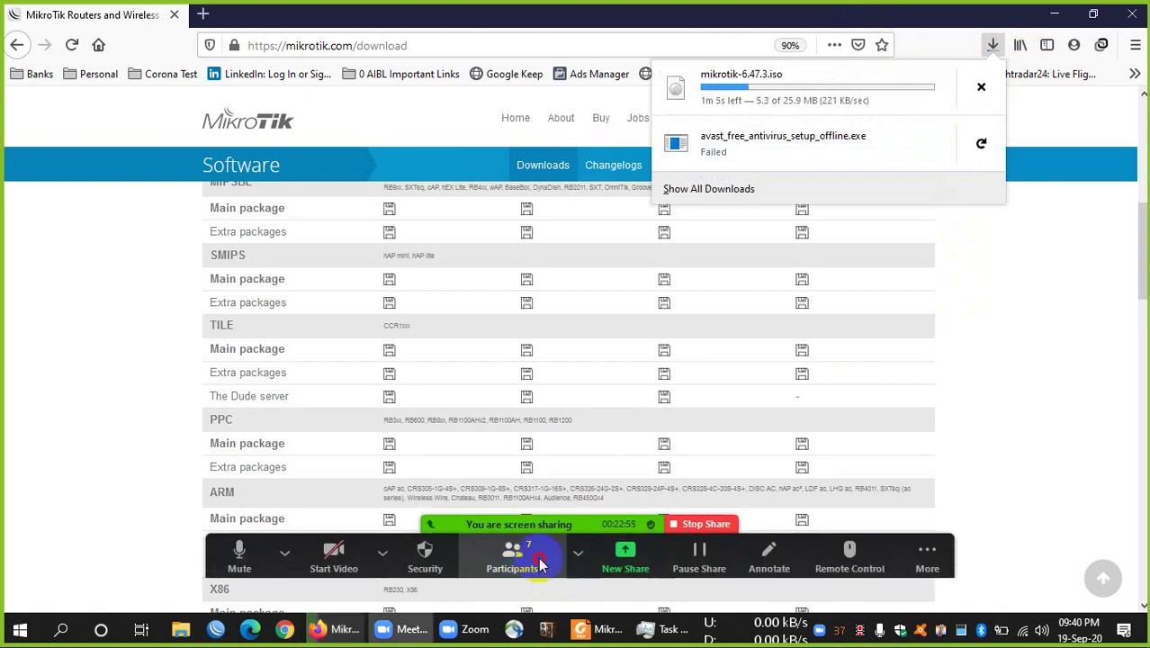
click(540, 564)
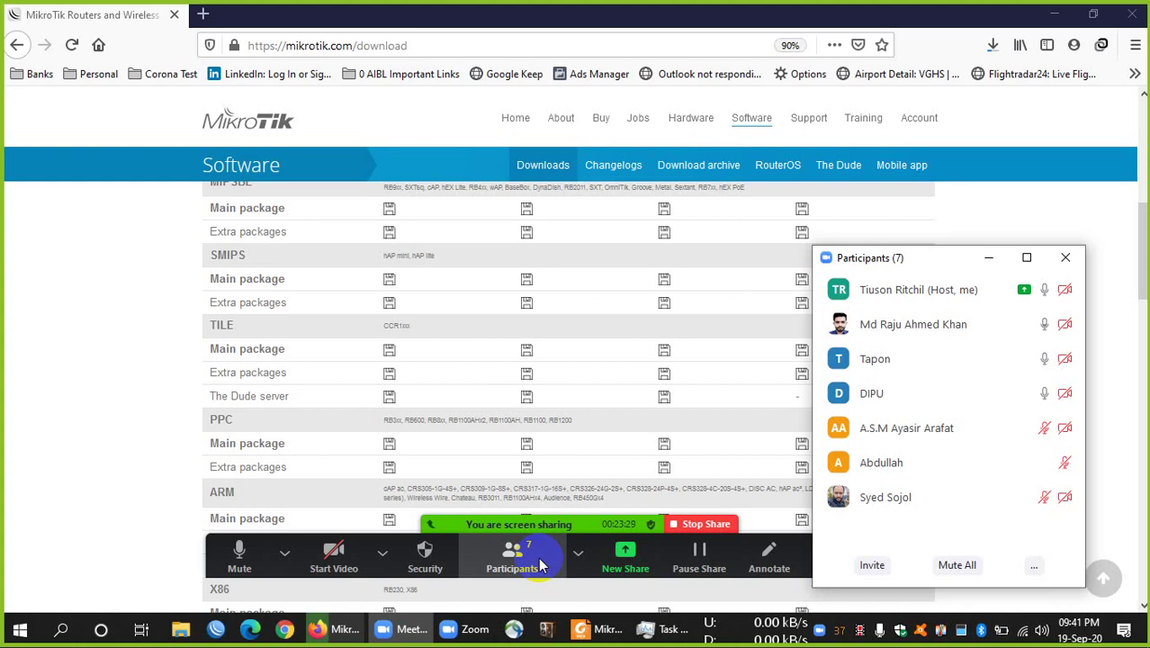
- Copy the download link of mikrotik-6.47.3.iso from the browser's downloads list
click(992, 47)
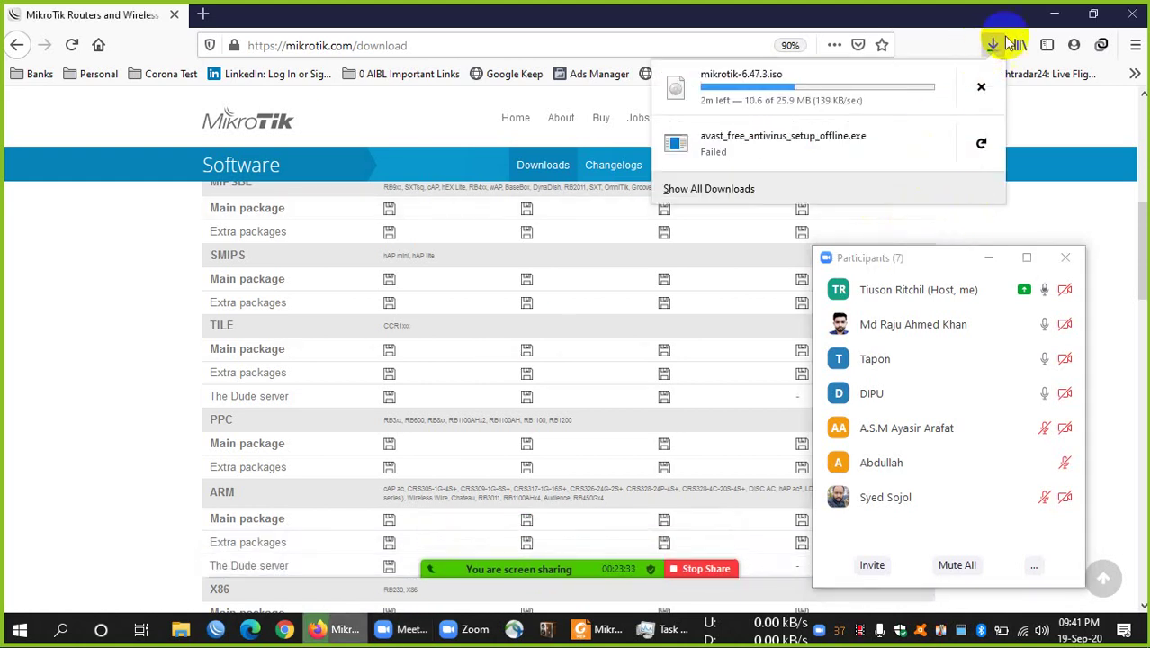
right_click(753, 90)
click(843, 158)
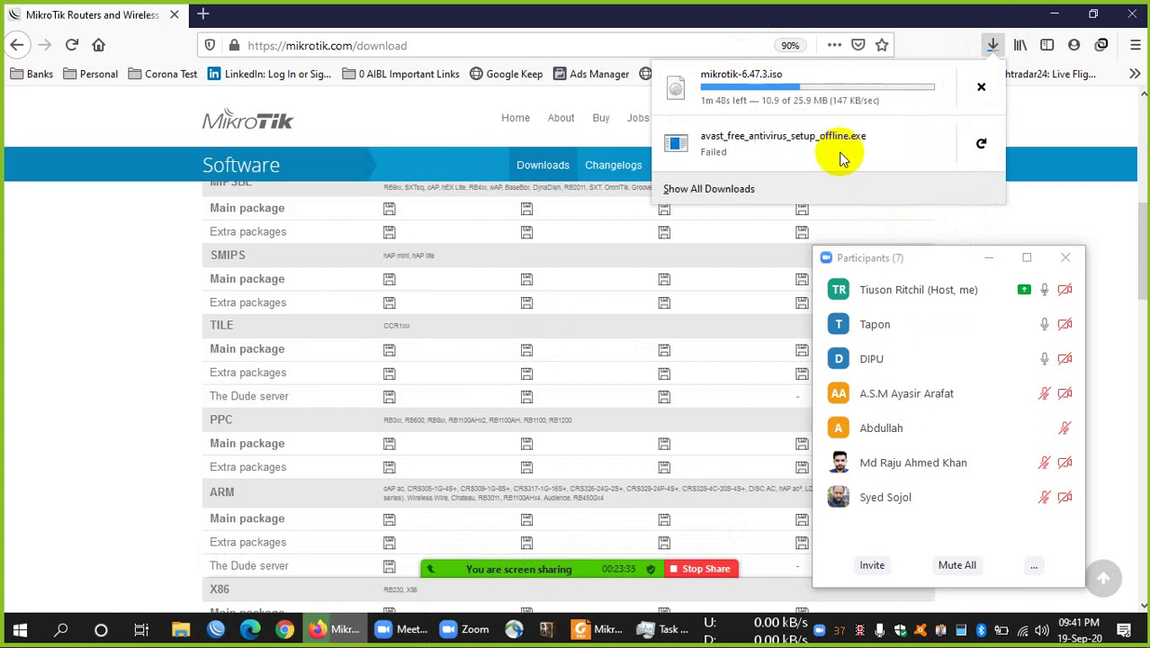
- Try to launch Internet Download Manager by searching Windows for idm
click(22, 630)
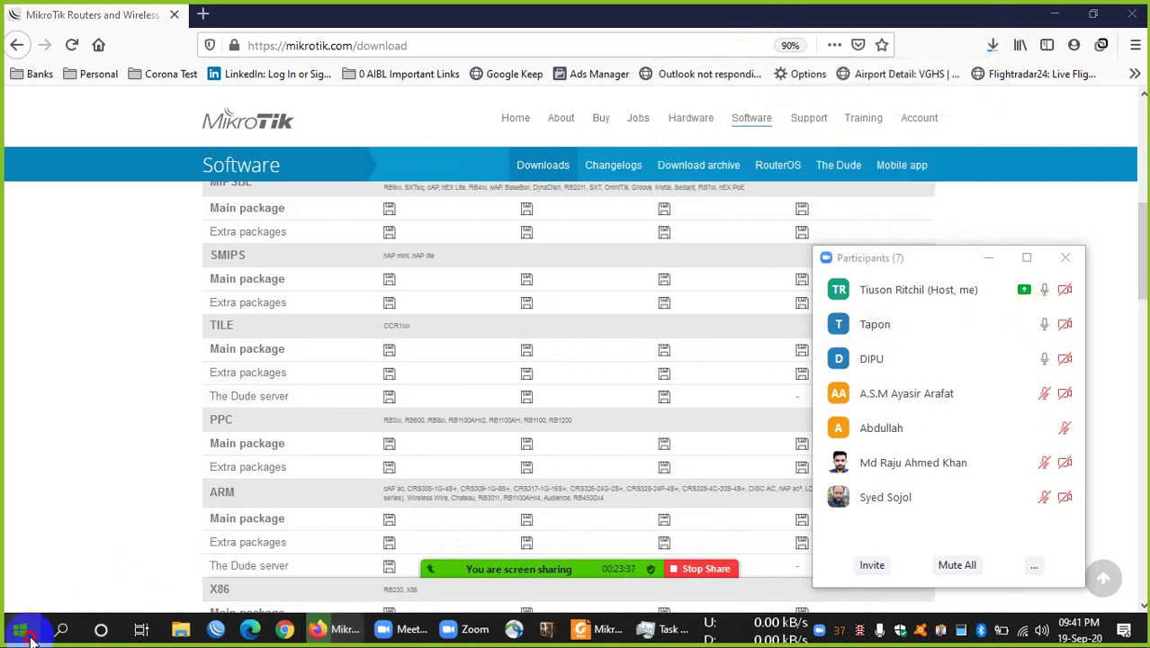
click(32, 637)
text(idm)
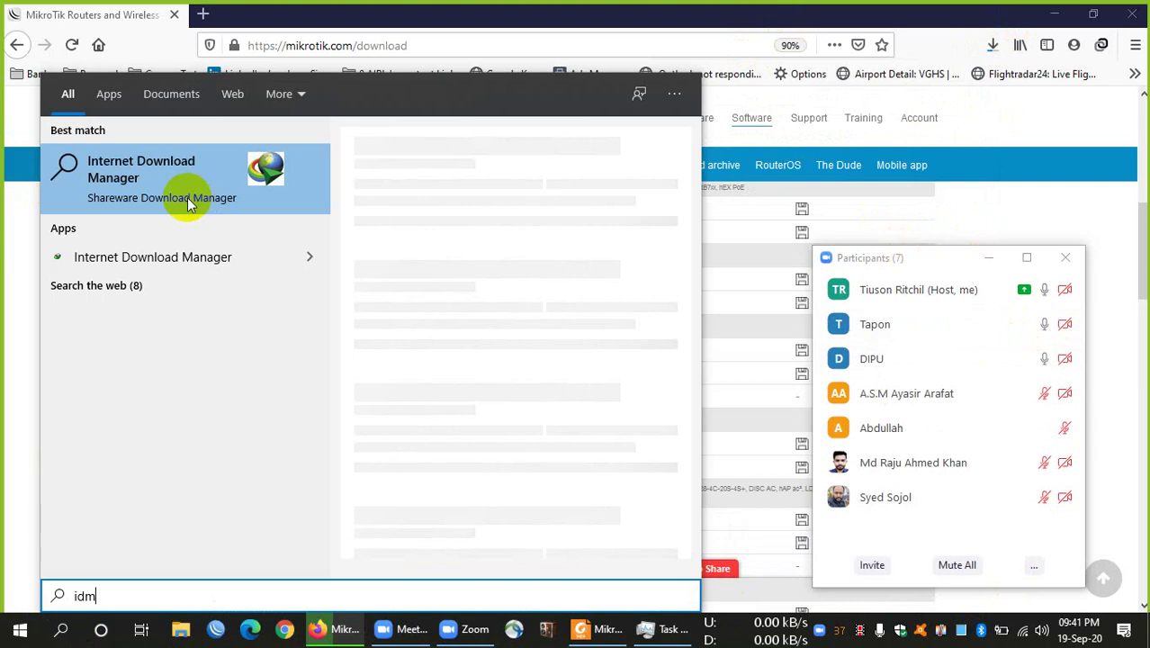
click(199, 259)
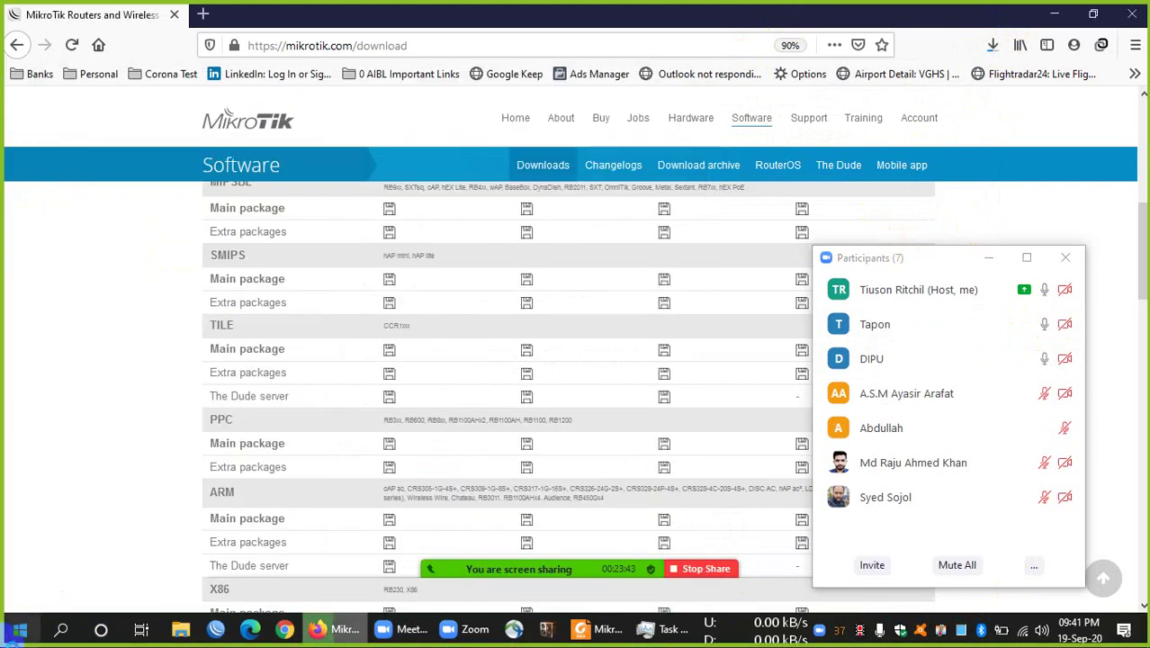
- Search Windows for idm and launch Internet Download Manager, closing the Edge search page and the Tip of the Day
click(20, 630)
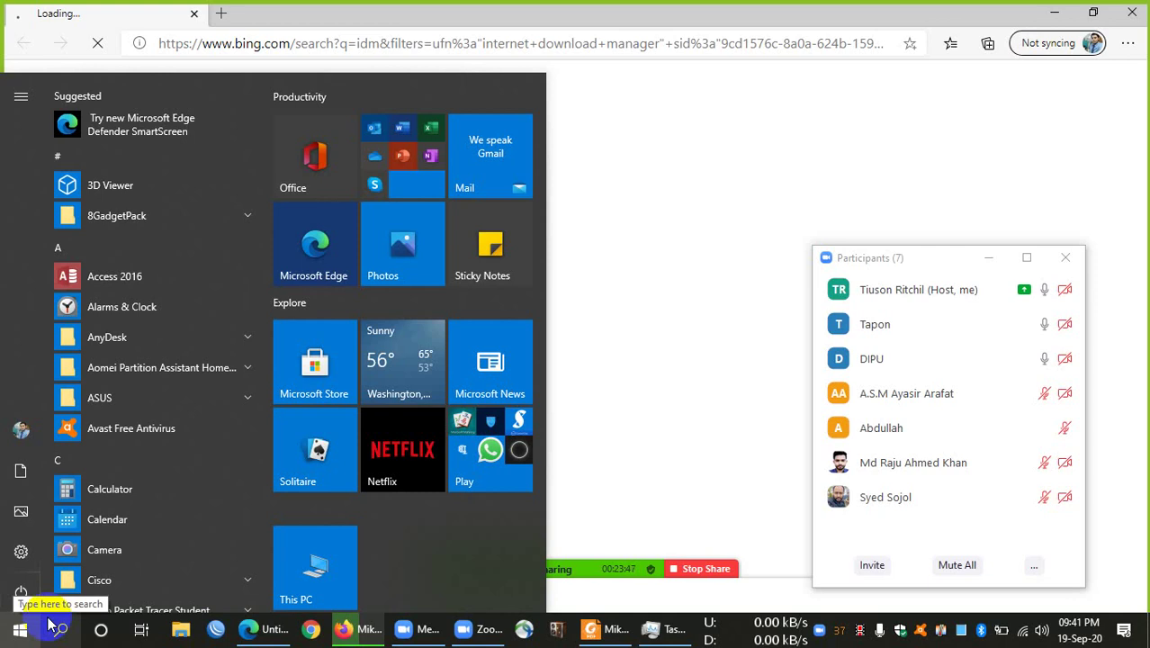
click(54, 627)
text(idm)
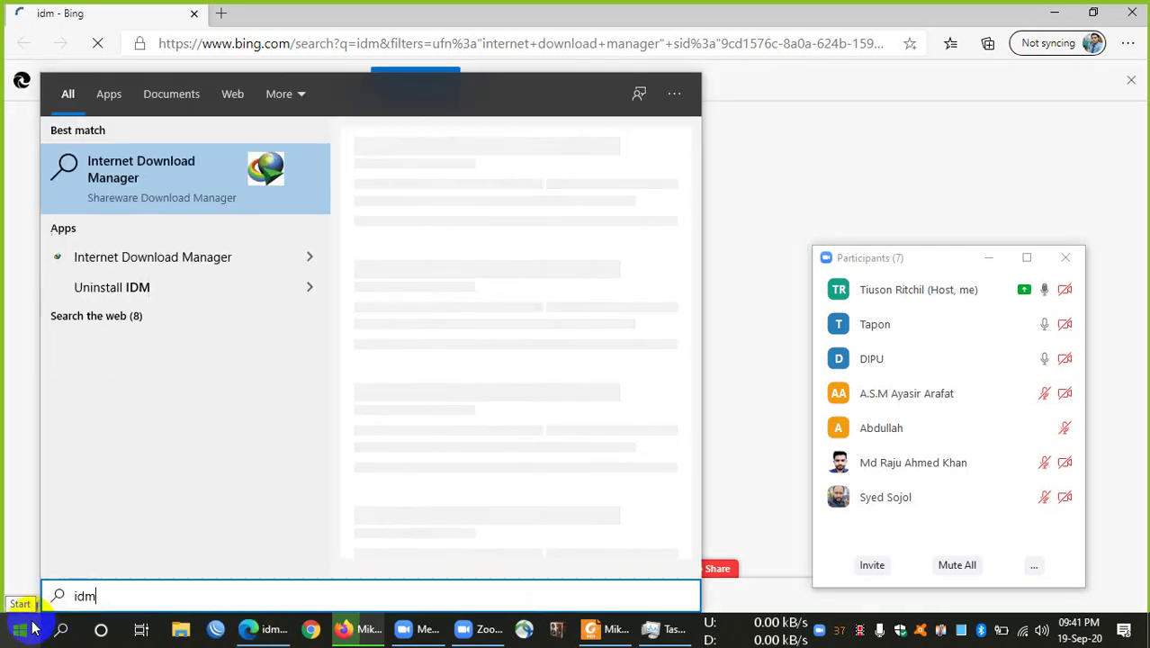
click(165, 253)
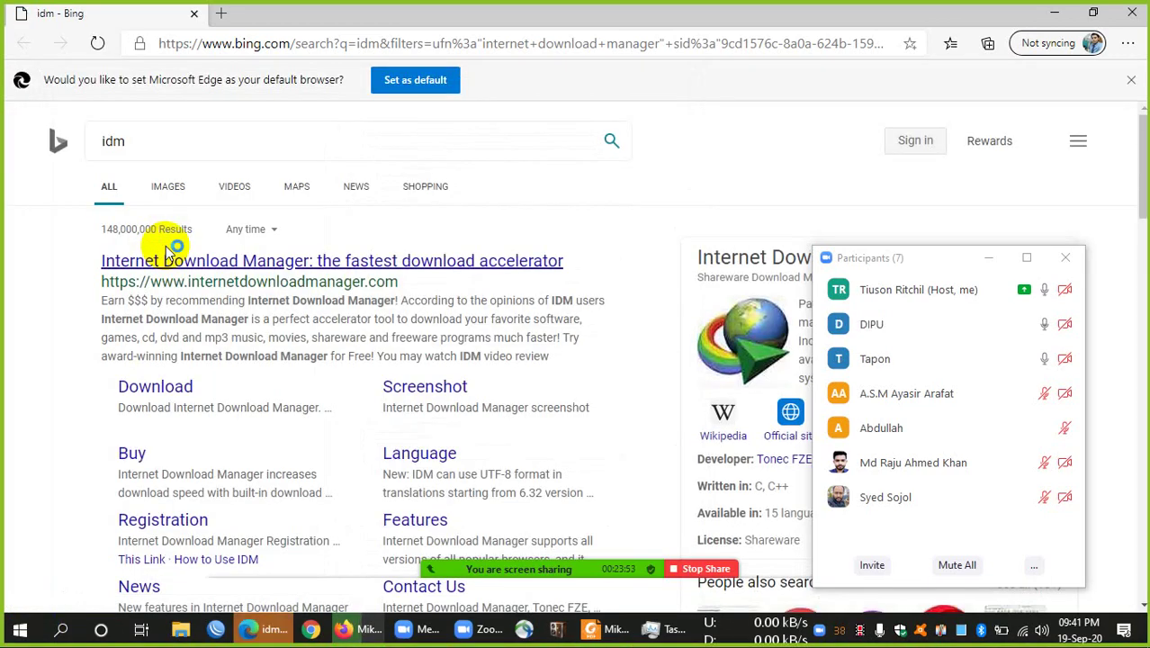
click(1134, 18)
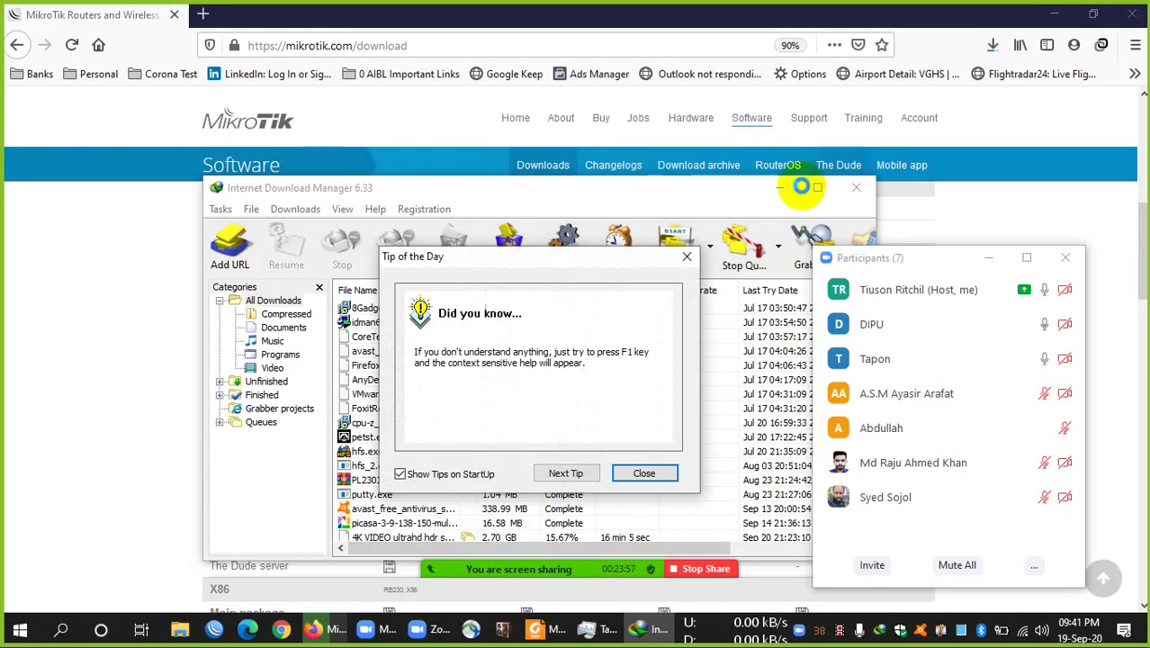
click(686, 258)
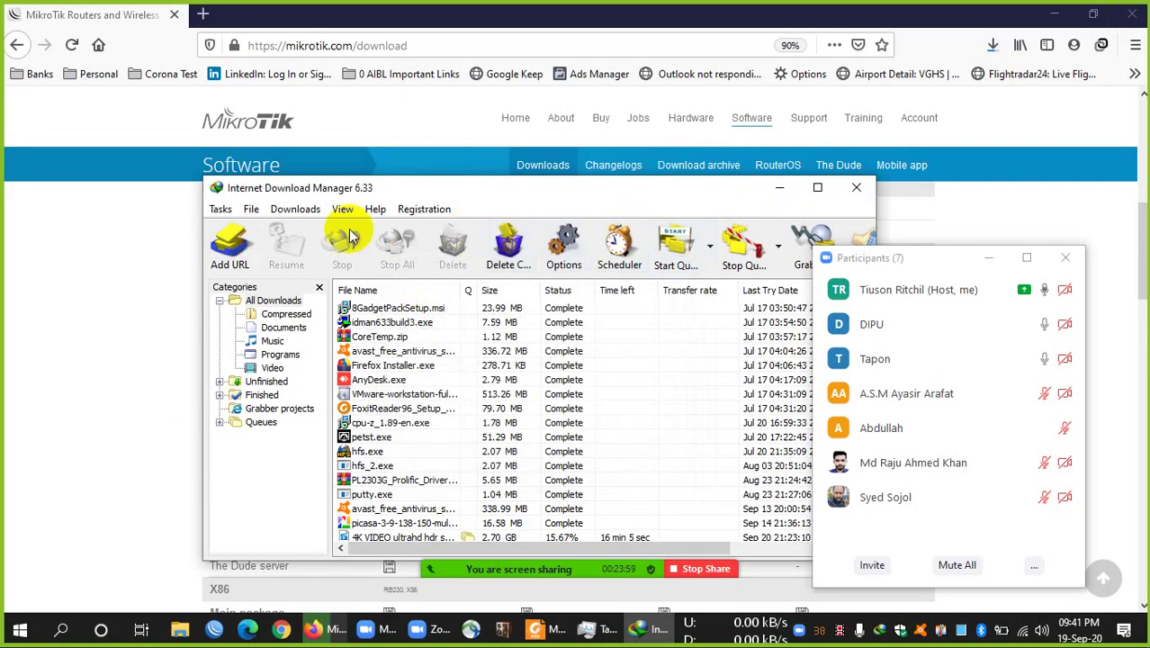
click(236, 247)
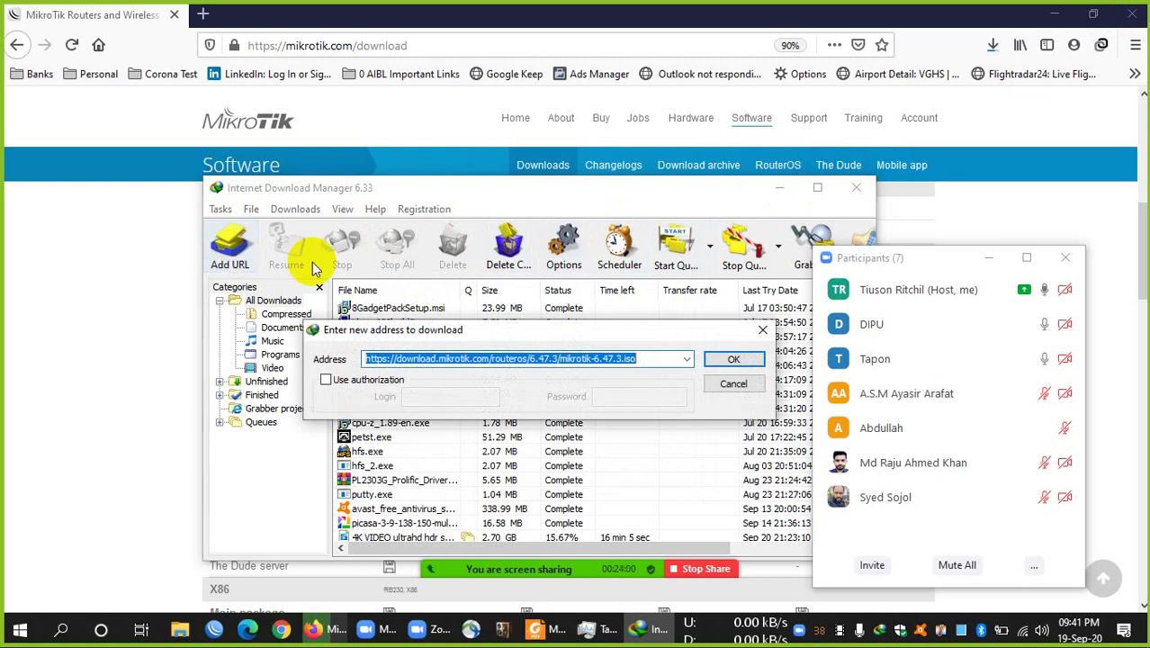
click(736, 360)
click(502, 438)
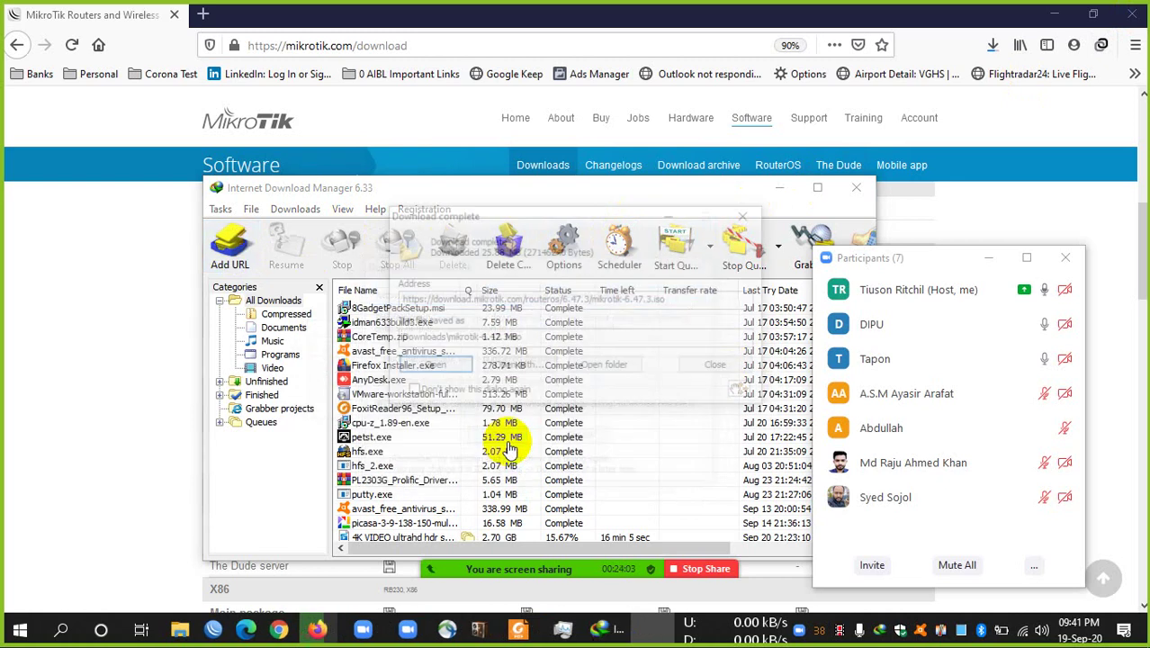
- Cancel the browser's own download of mikrotik-6.47.3.iso
click(1000, 47)
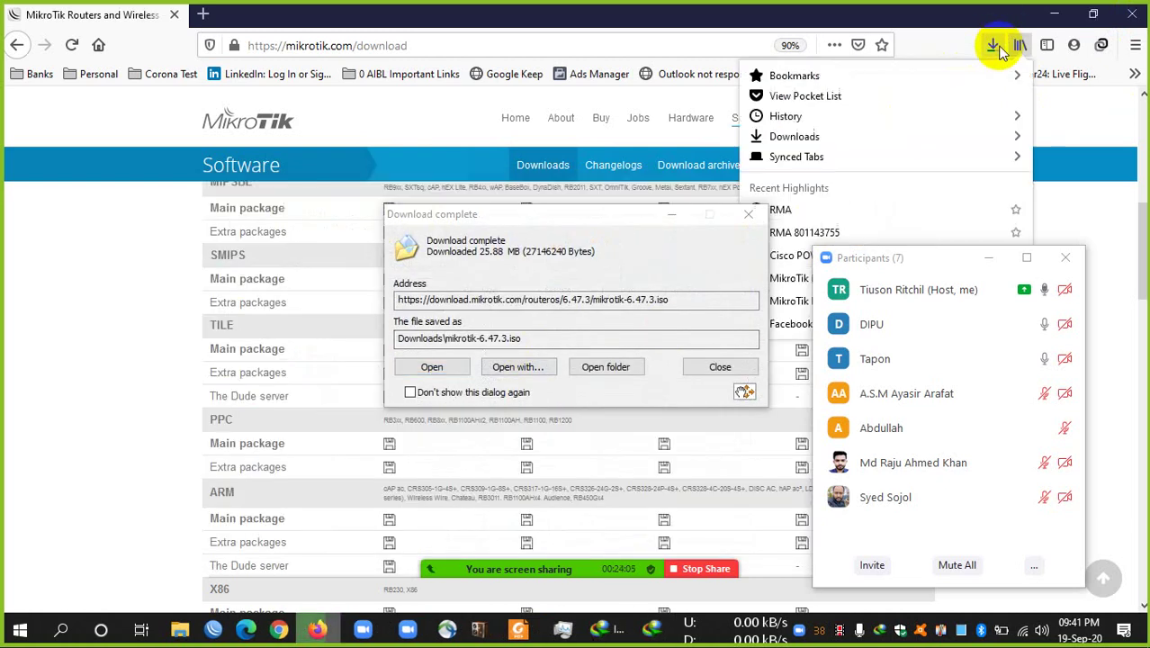
click(992, 45)
click(981, 88)
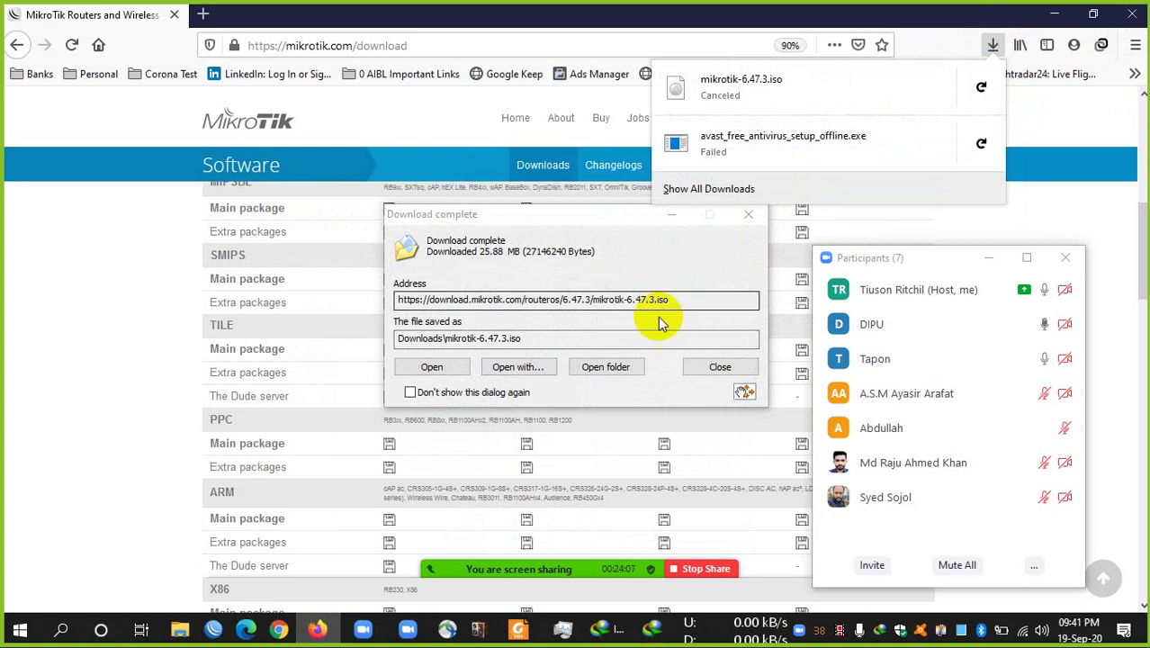
- Try to open the folder containing the downloaded ISO and recheck the browser's downloads list
click(603, 366)
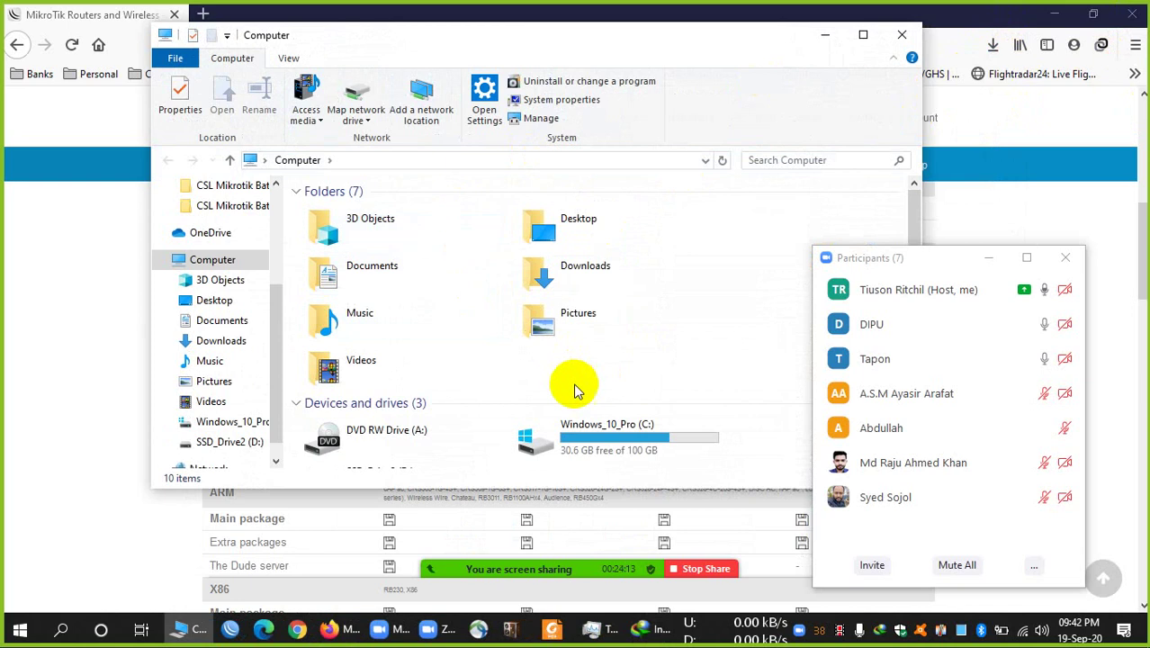
click(901, 34)
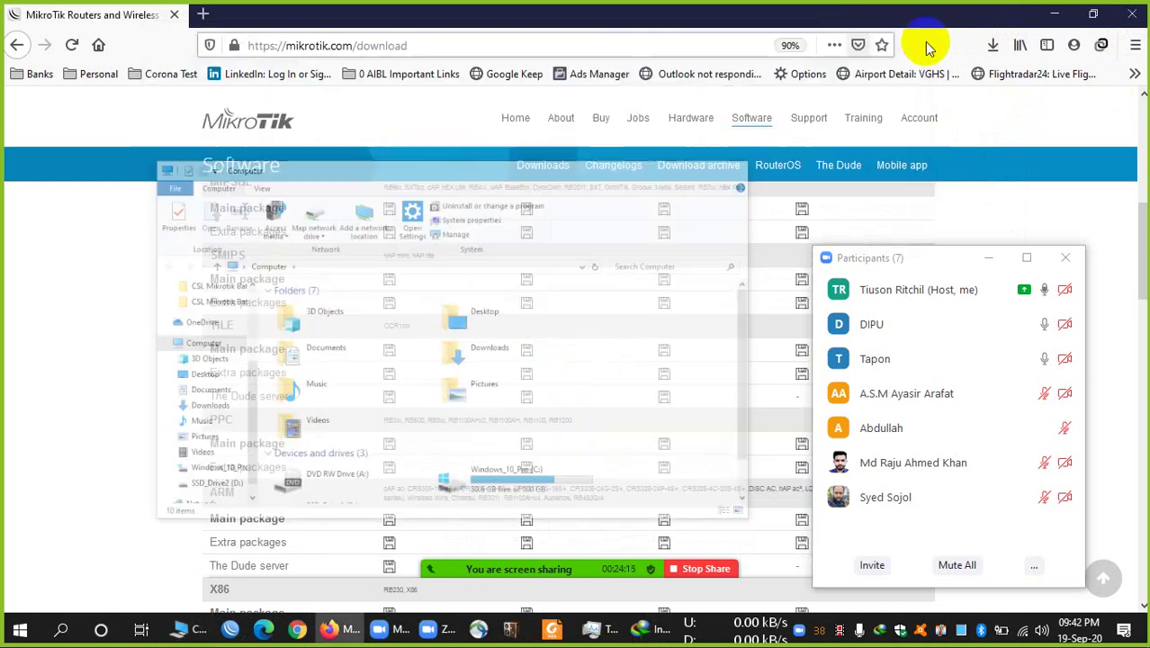
click(992, 45)
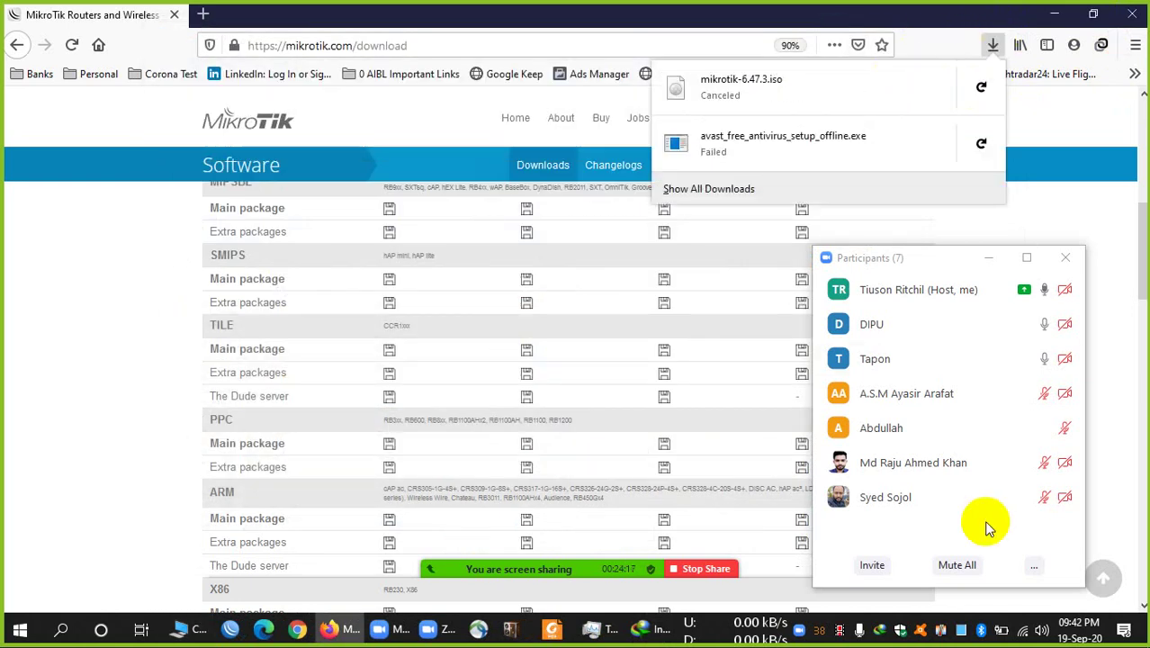
- Download mikrotik-6.47.3.iso again in Internet Download Manager from the copied MikroTik address, dismissing the registration warning and minimizing the manager's main window
click(1060, 16)
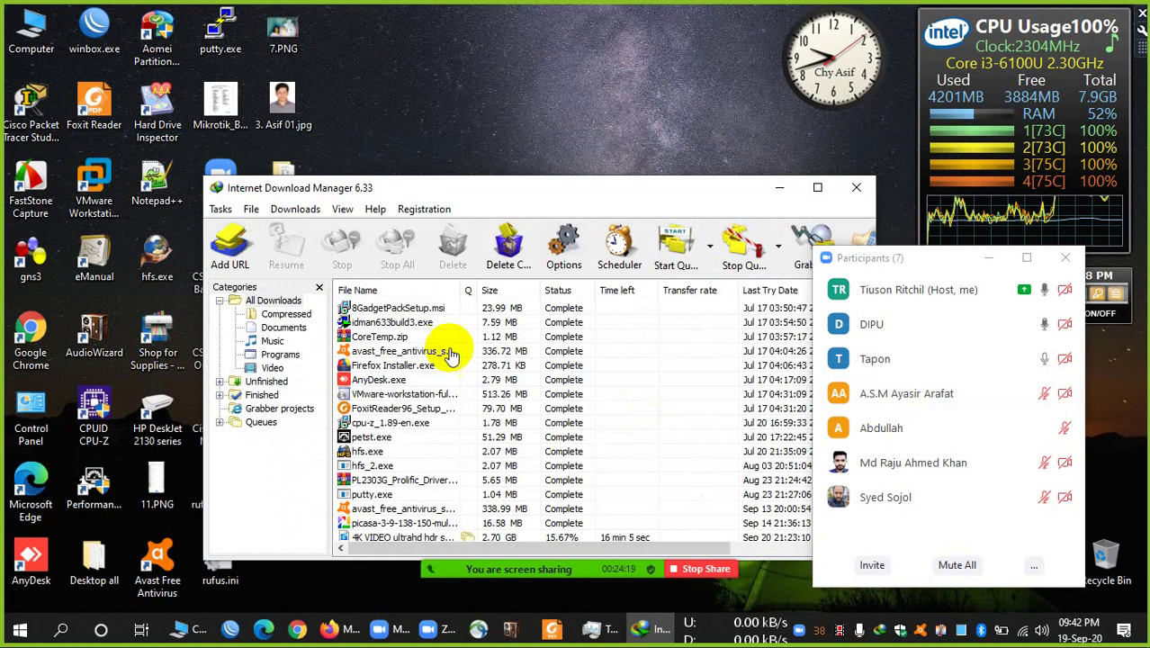
click(230, 244)
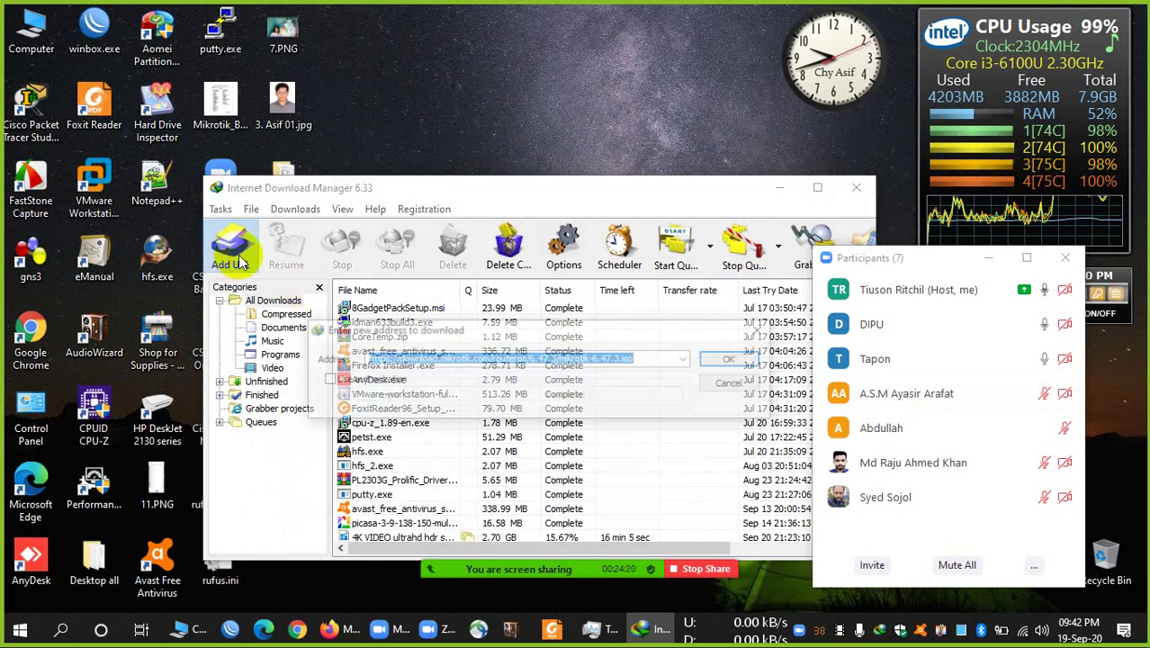
click(743, 356)
click(496, 438)
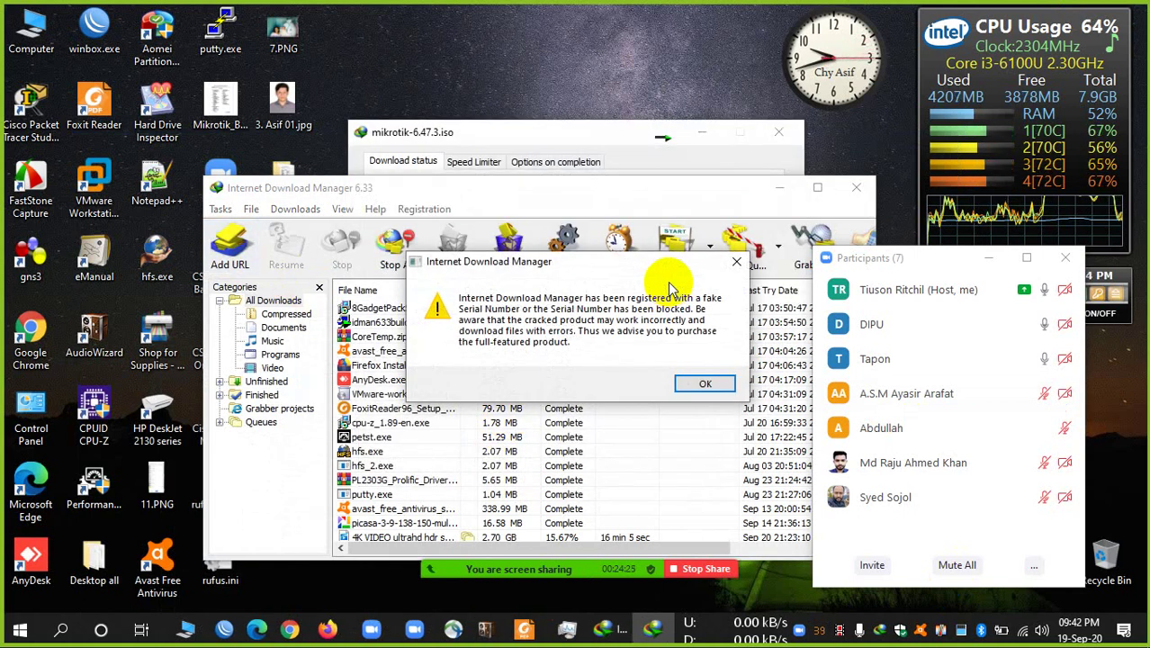
click(711, 380)
click(781, 187)
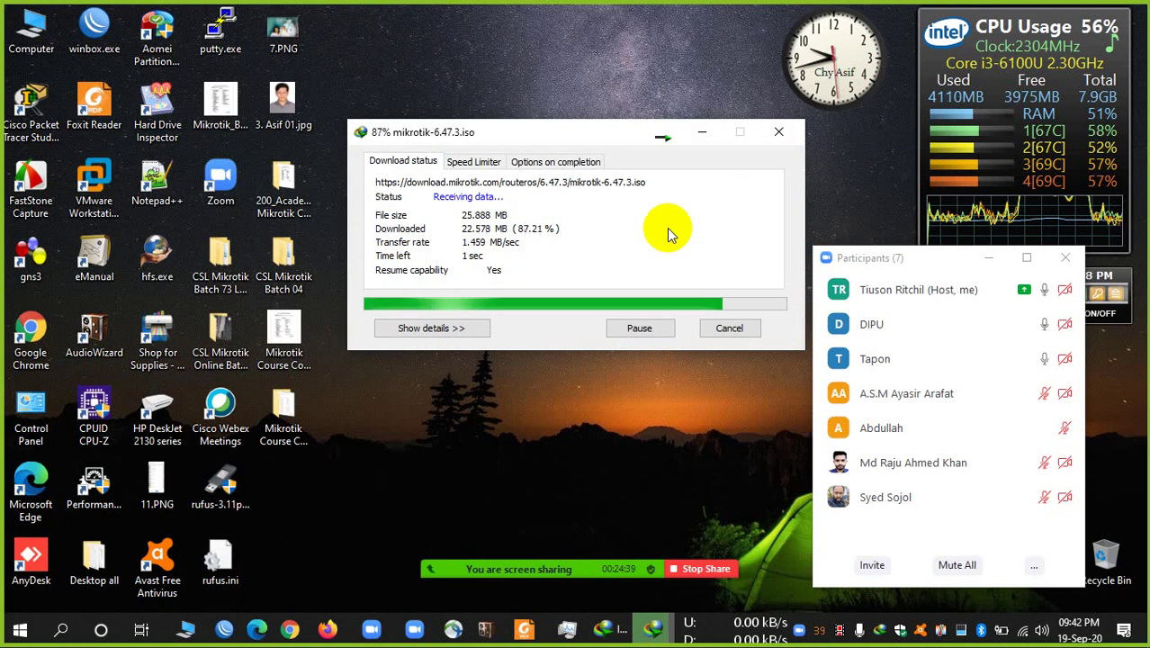
- Open the CSL Mikrotik Batch 04 desktop folder, move the downloaded ISO into Orientation, and close the download dialogs
click(283, 295)
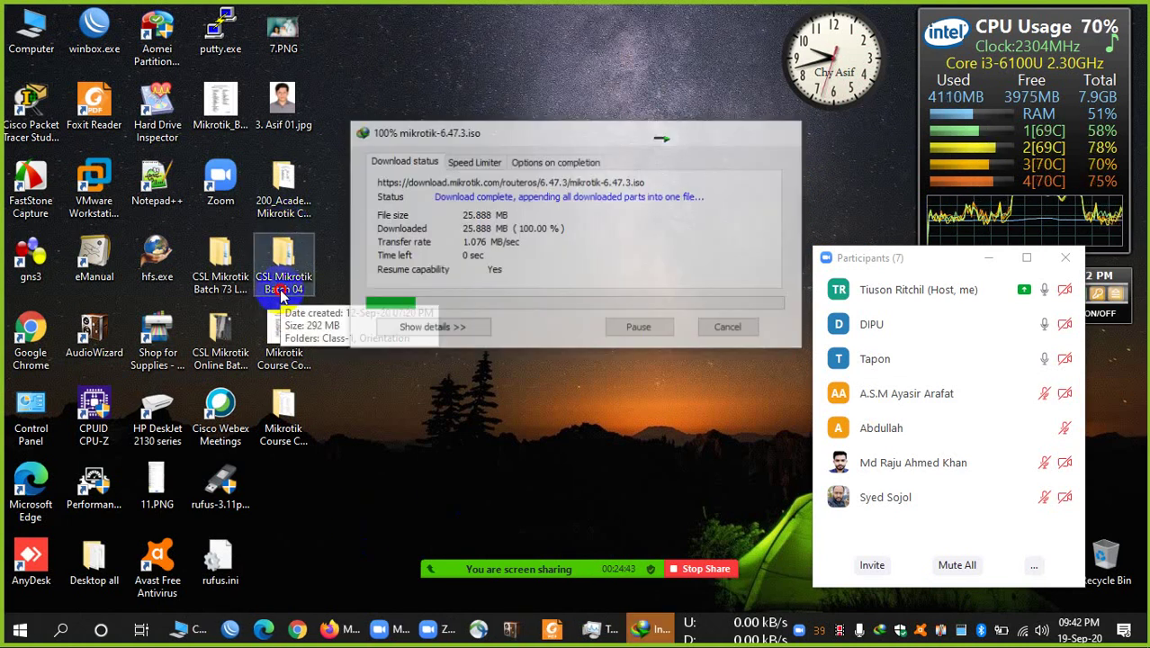
double_click(284, 296)
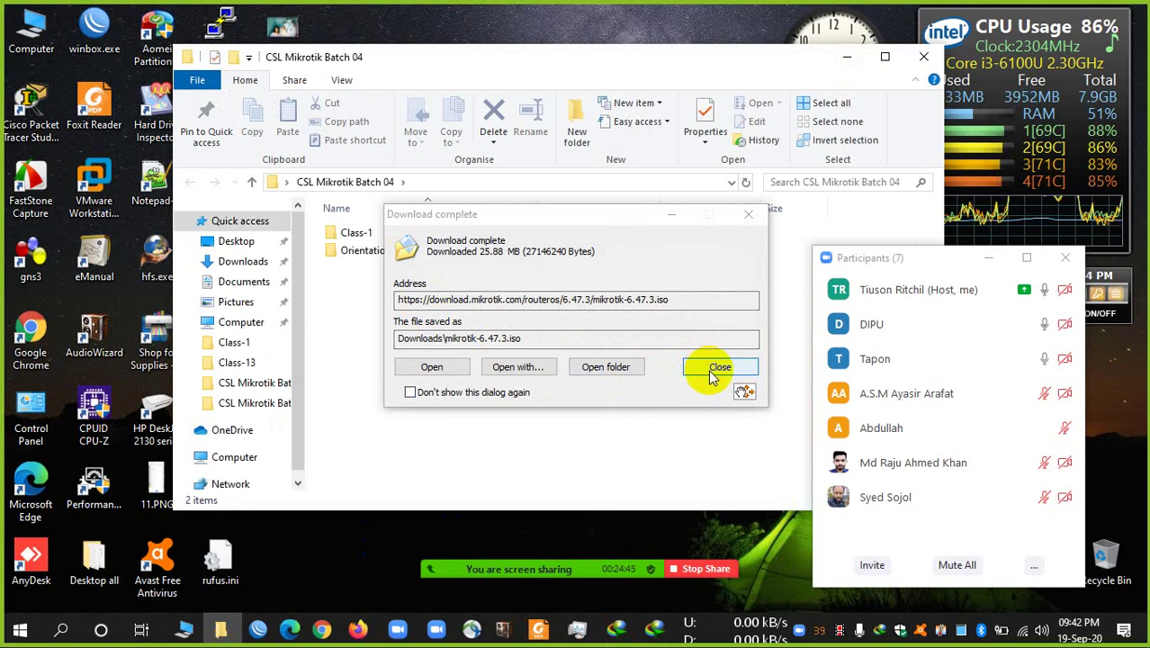
click(602, 248)
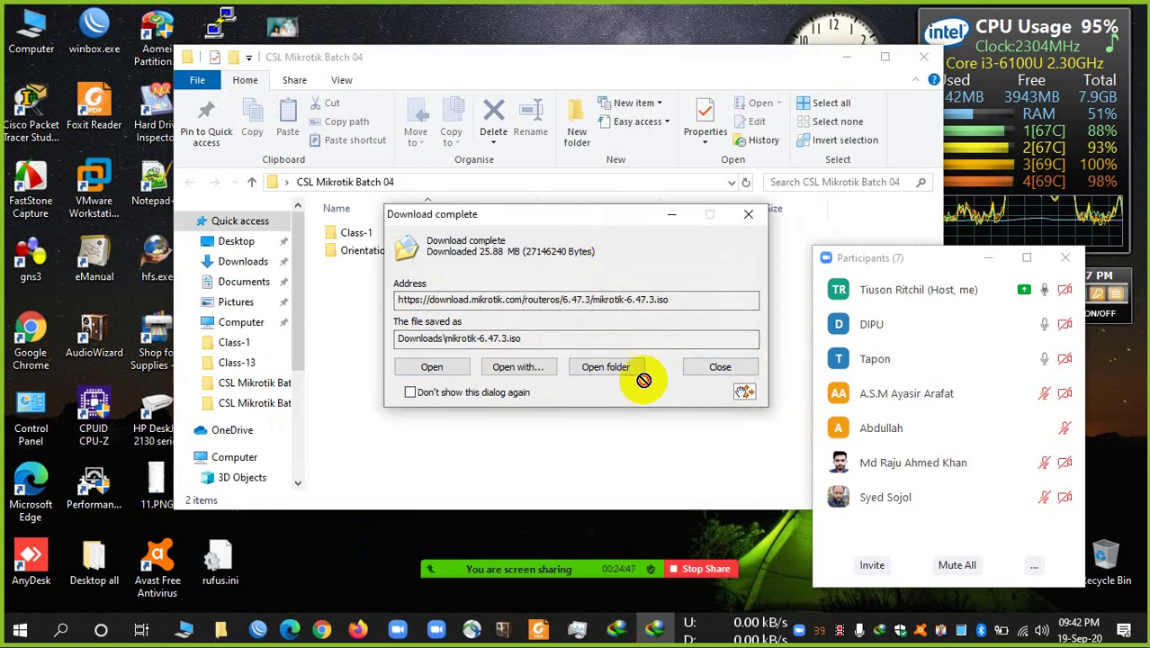
drag(358, 252, 359, 252)
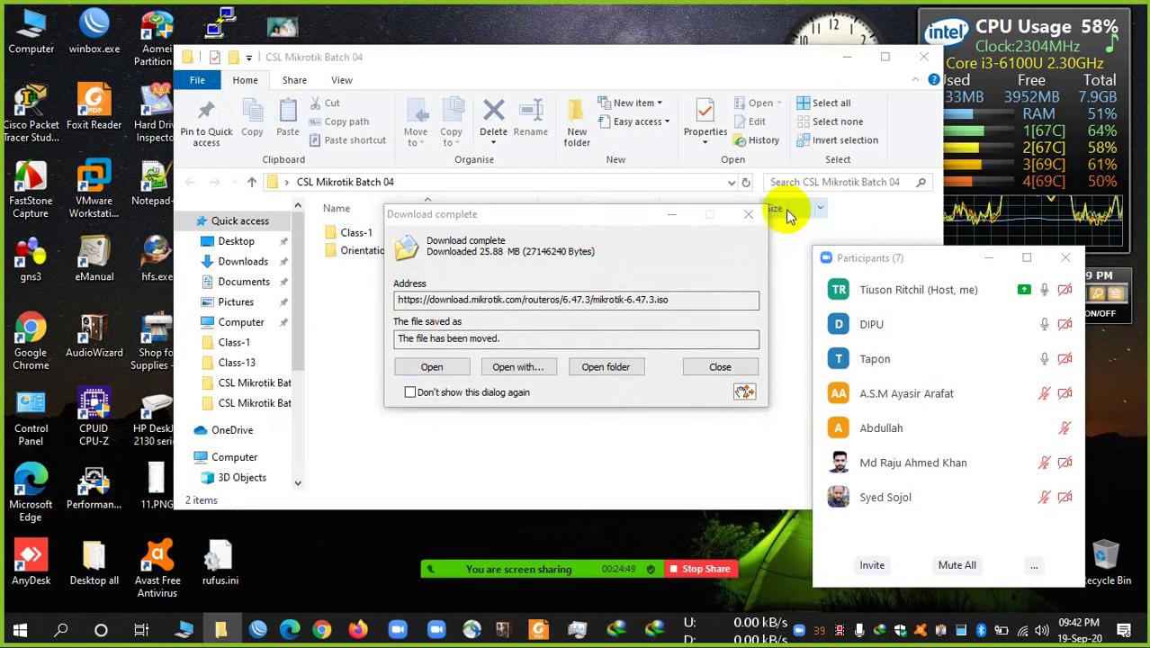
click(748, 217)
click(737, 264)
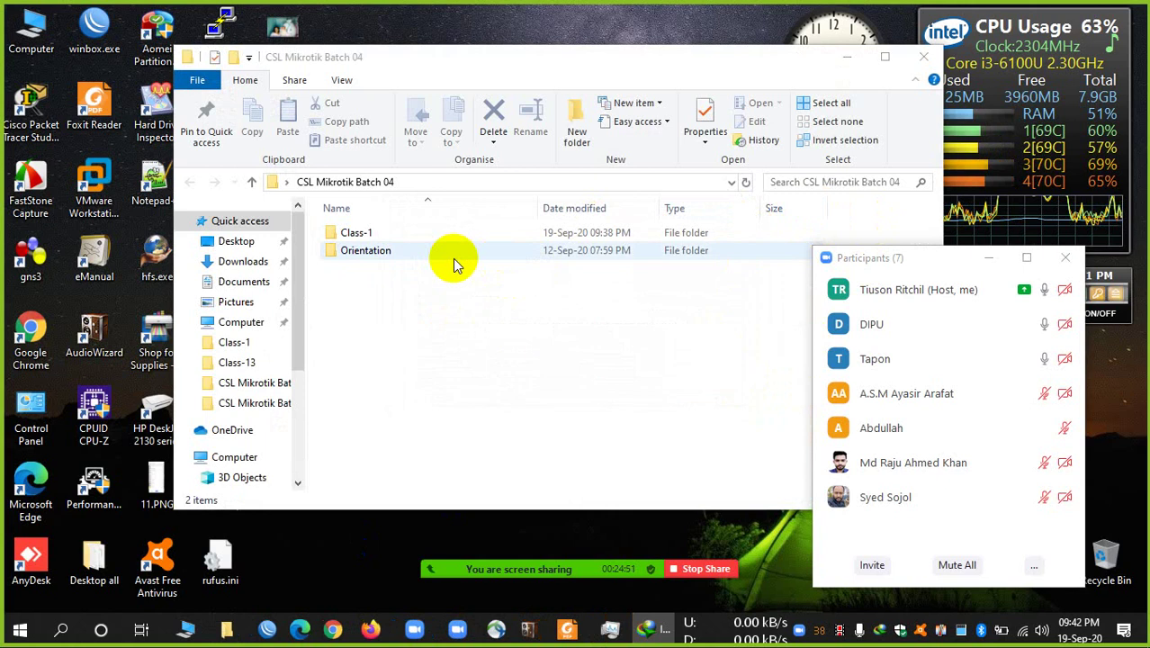
- Paste mikrotik-6.47.3.iso from the Orientation folder into the Class-1 folder, closing the download manager's registration dialog
click(439, 251)
double_click(438, 249)
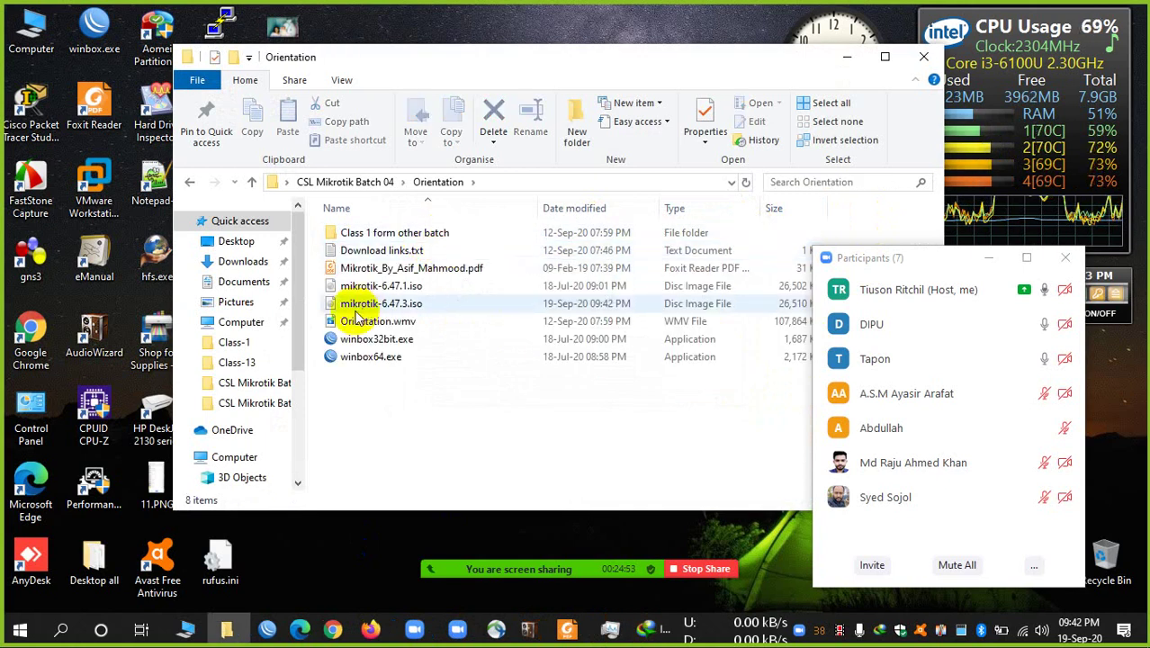
click(387, 306)
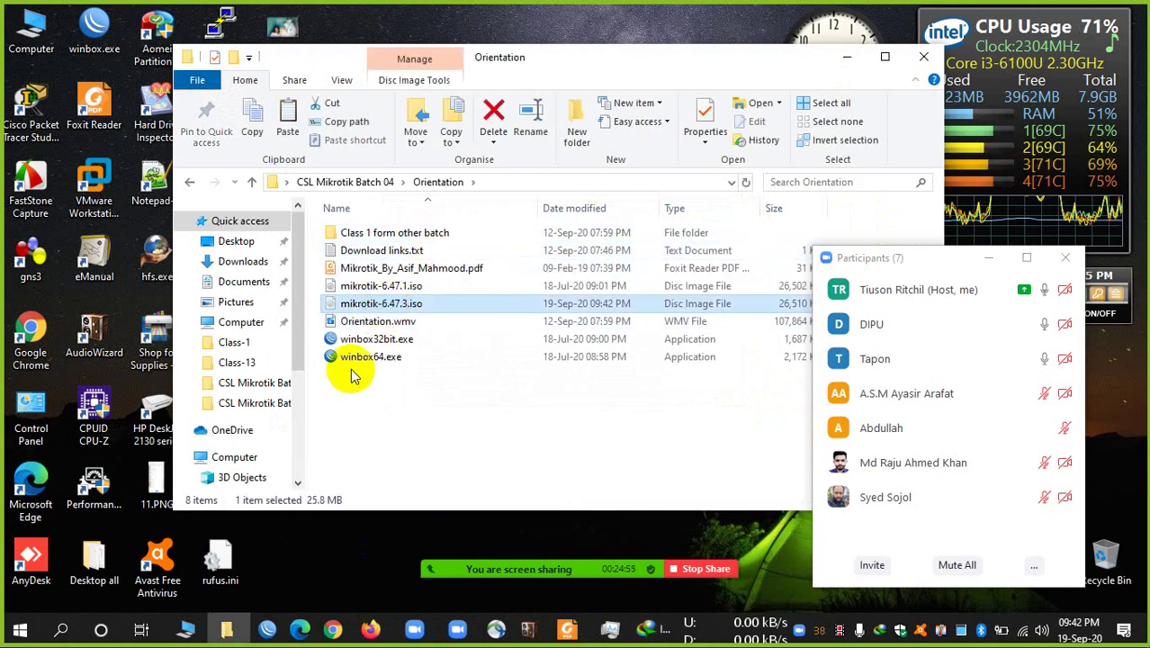
click(344, 181)
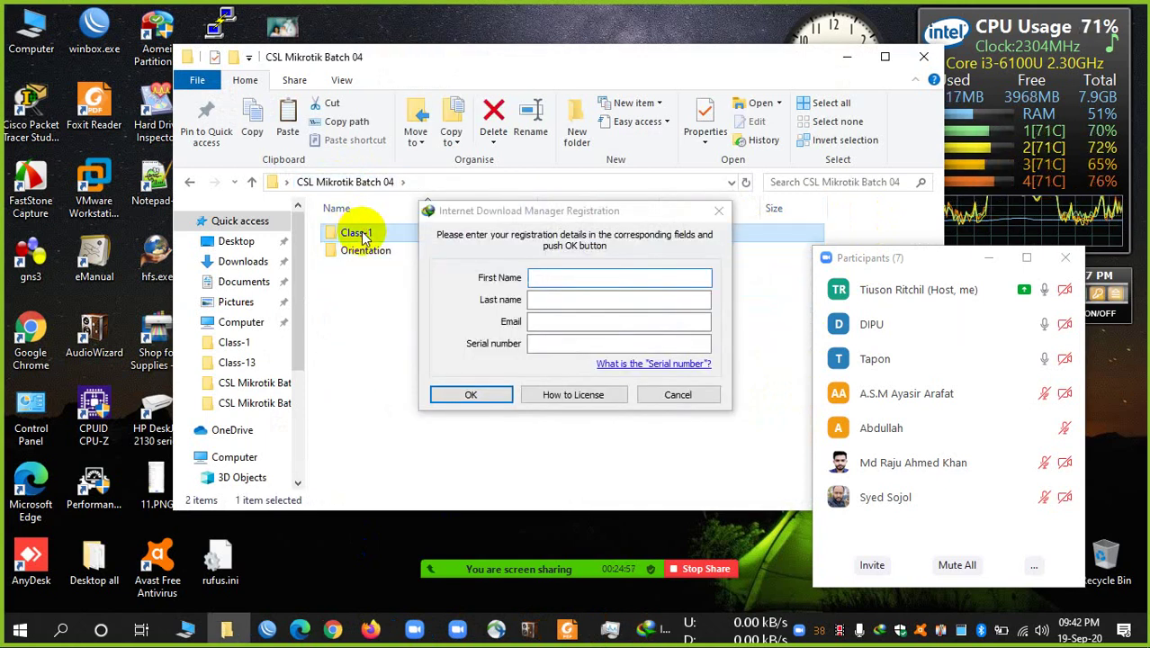
double_click(351, 231)
click(717, 213)
key(ctrl+v)
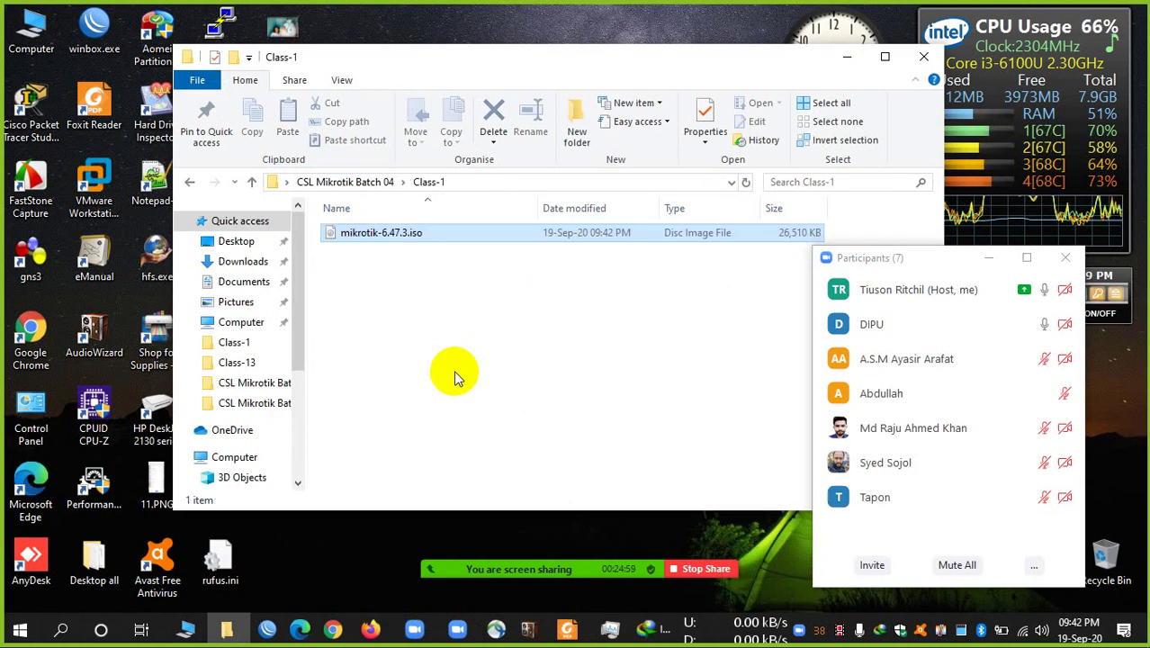
- Check the Open with options for mikrotik-6.47.3.iso, launch rufus-3.11p.exe for a brief look, and close it
right_click(407, 231)
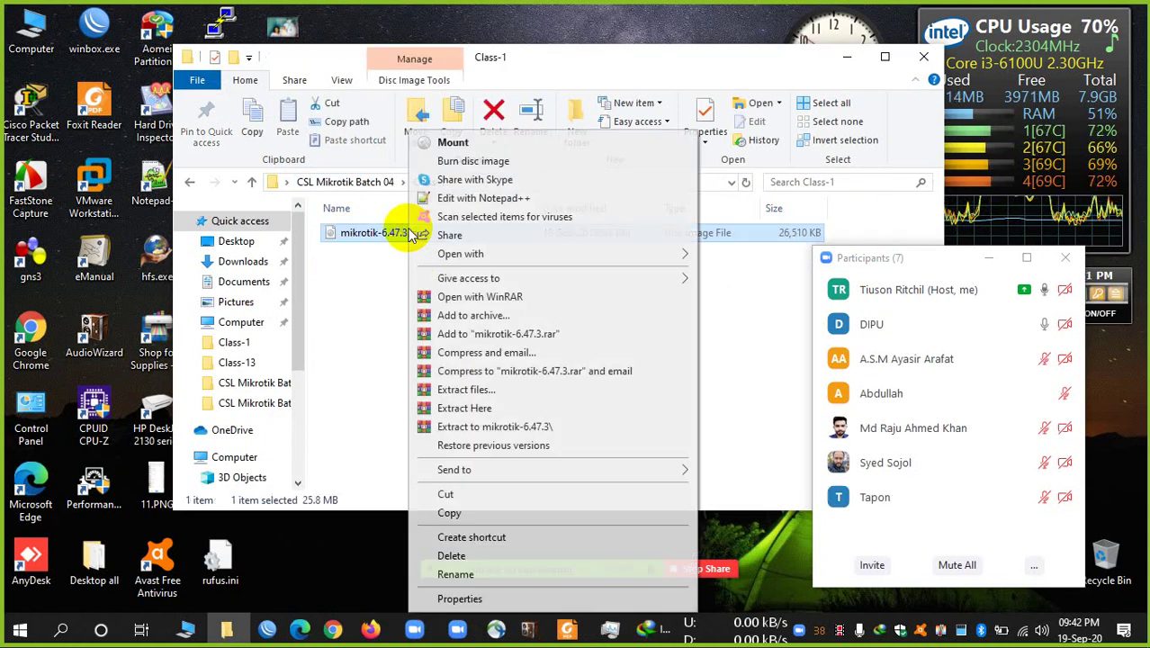
mouse_move(507, 263)
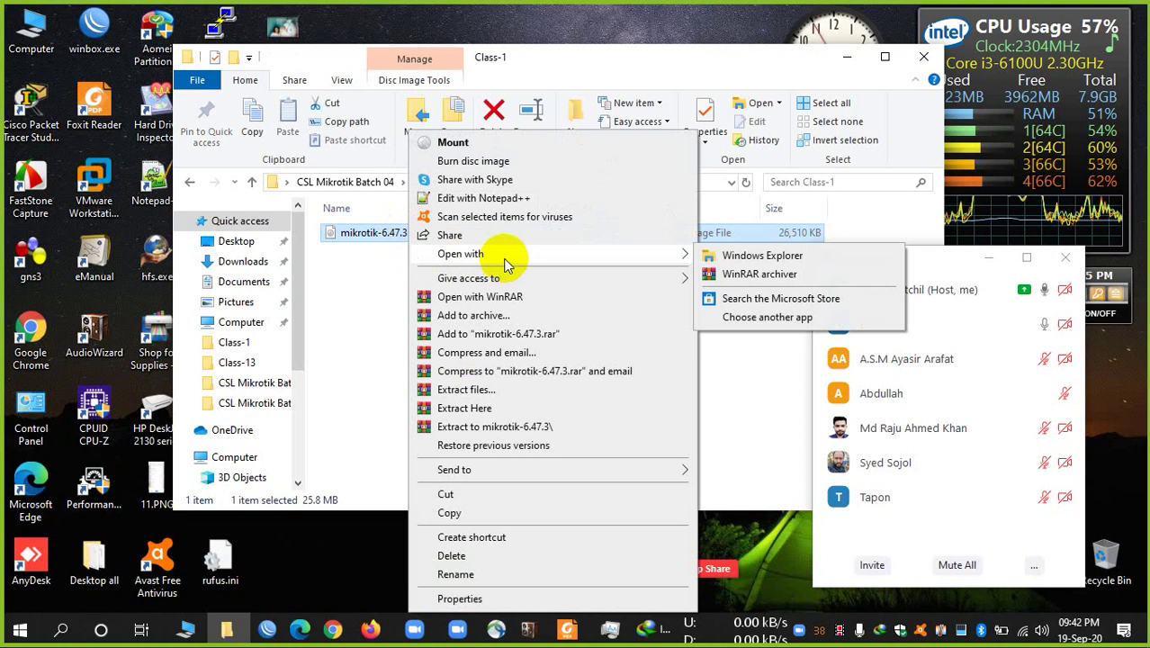
click(6, 639)
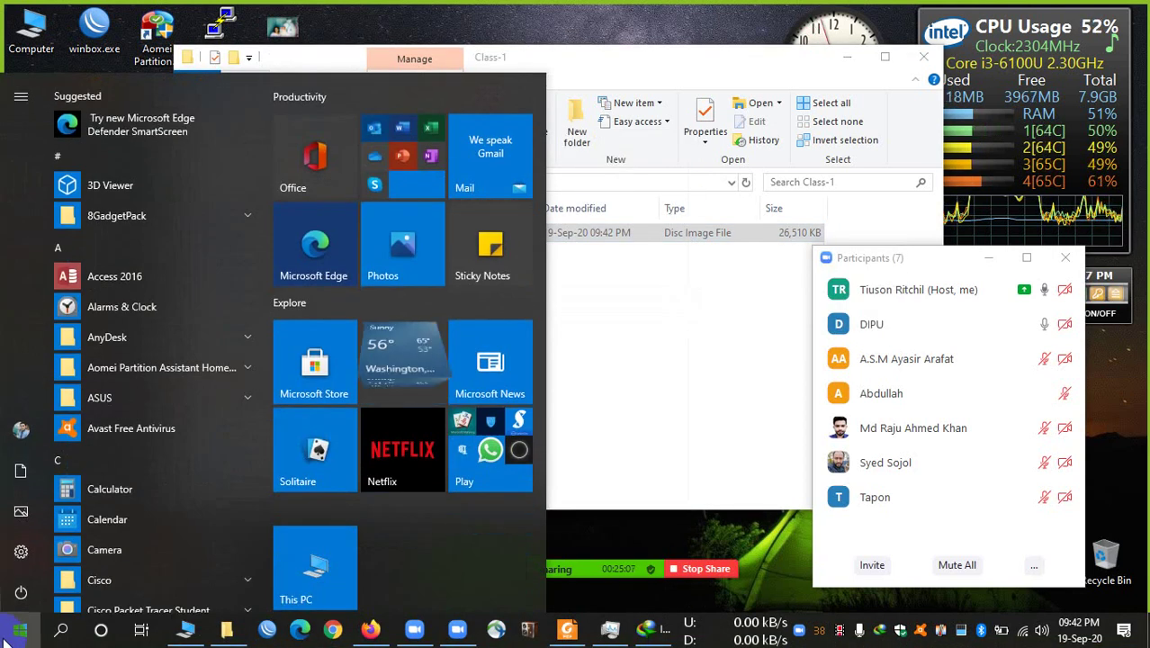
text(rufus)
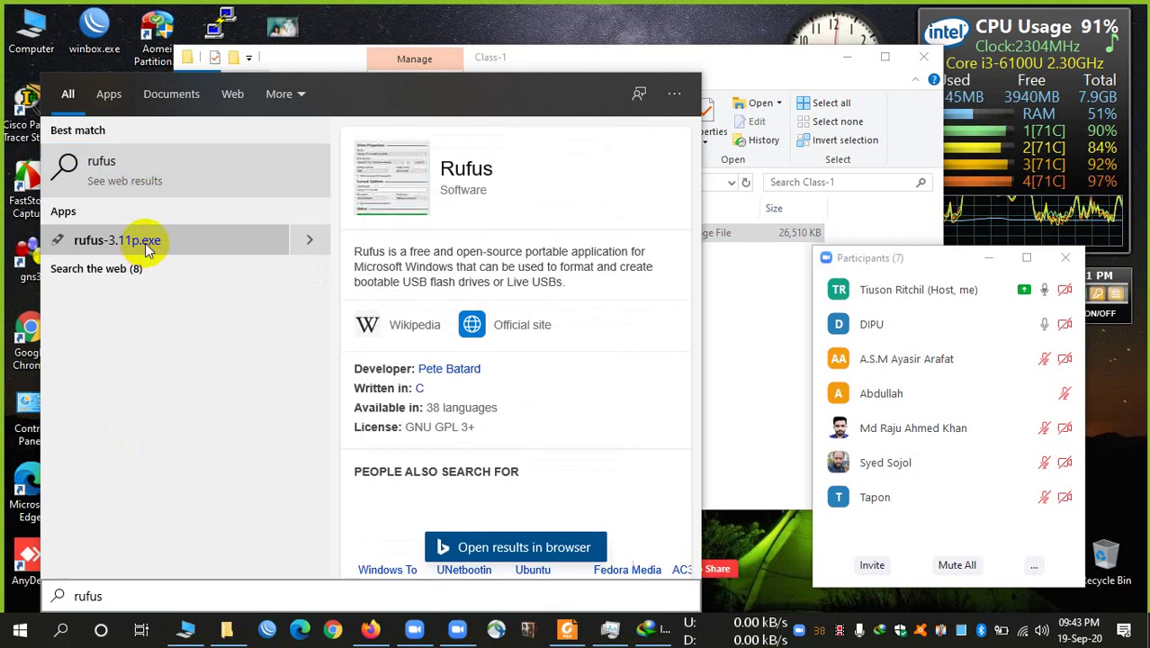
click(148, 245)
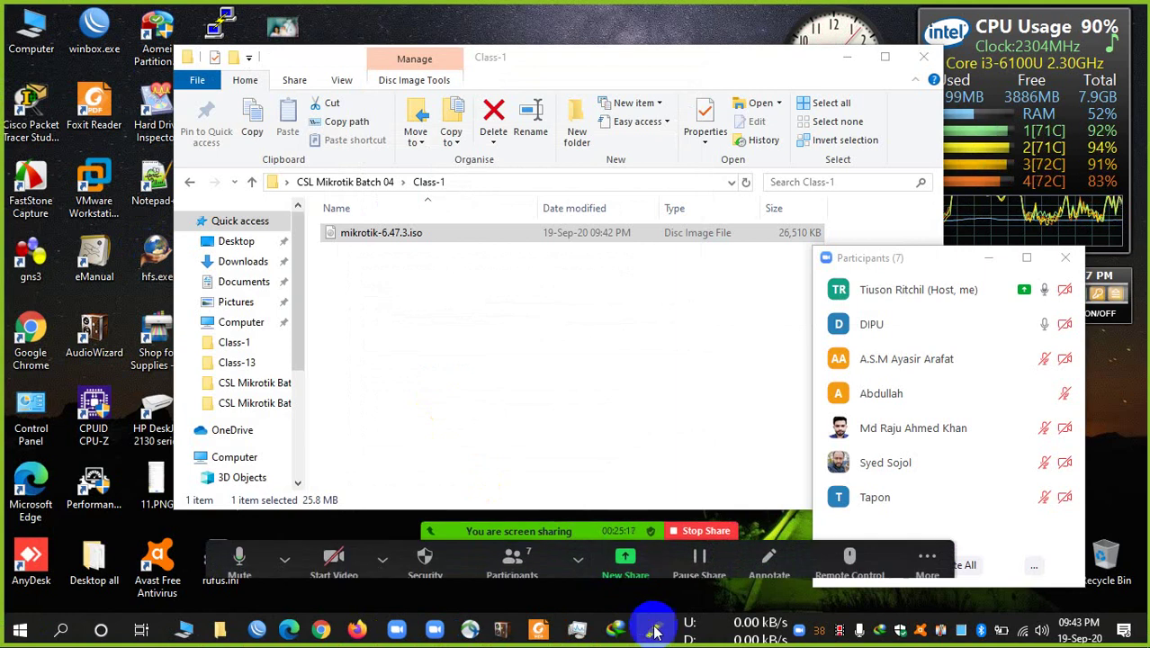
click(719, 332)
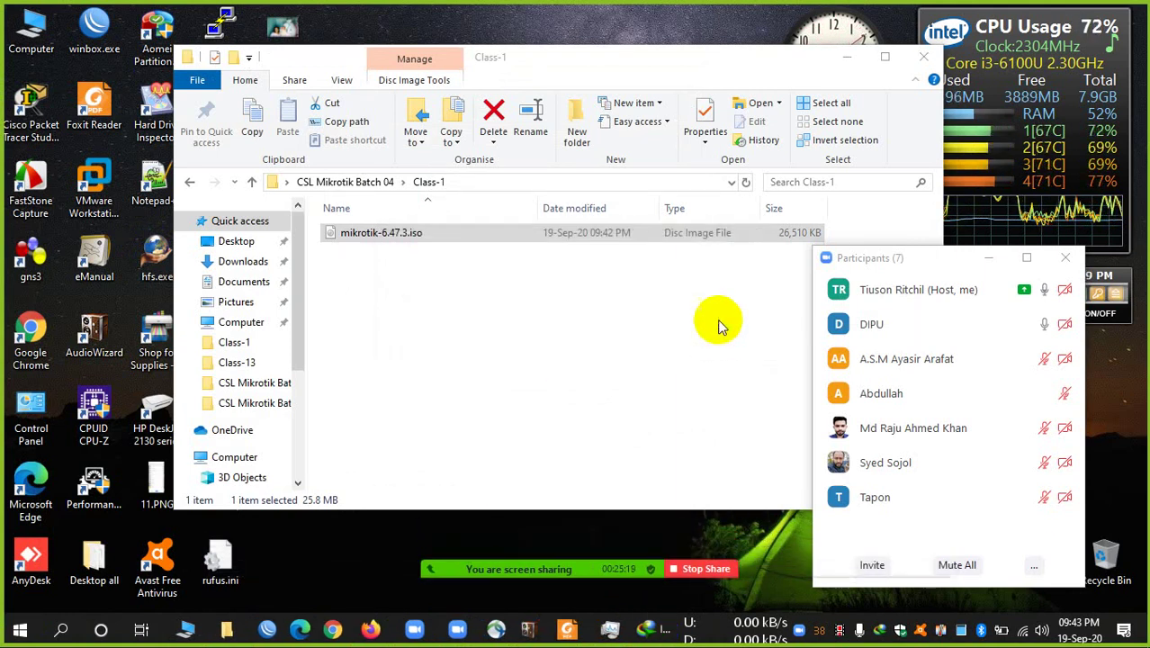
click(783, 47)
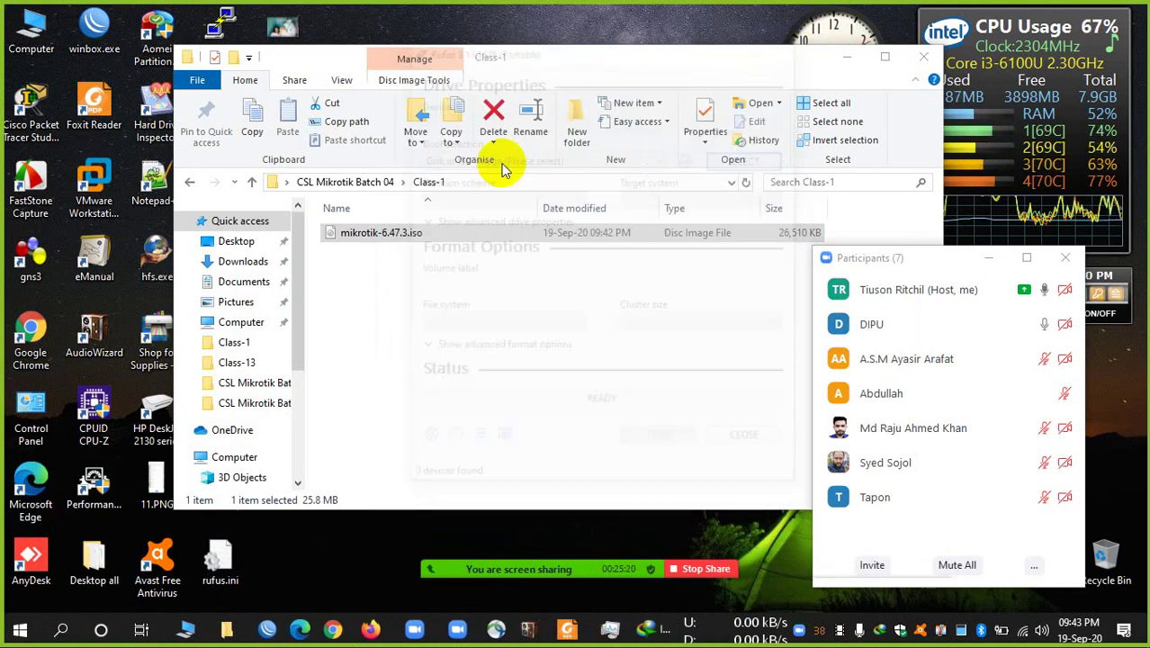
click(430, 231)
right_click(430, 231)
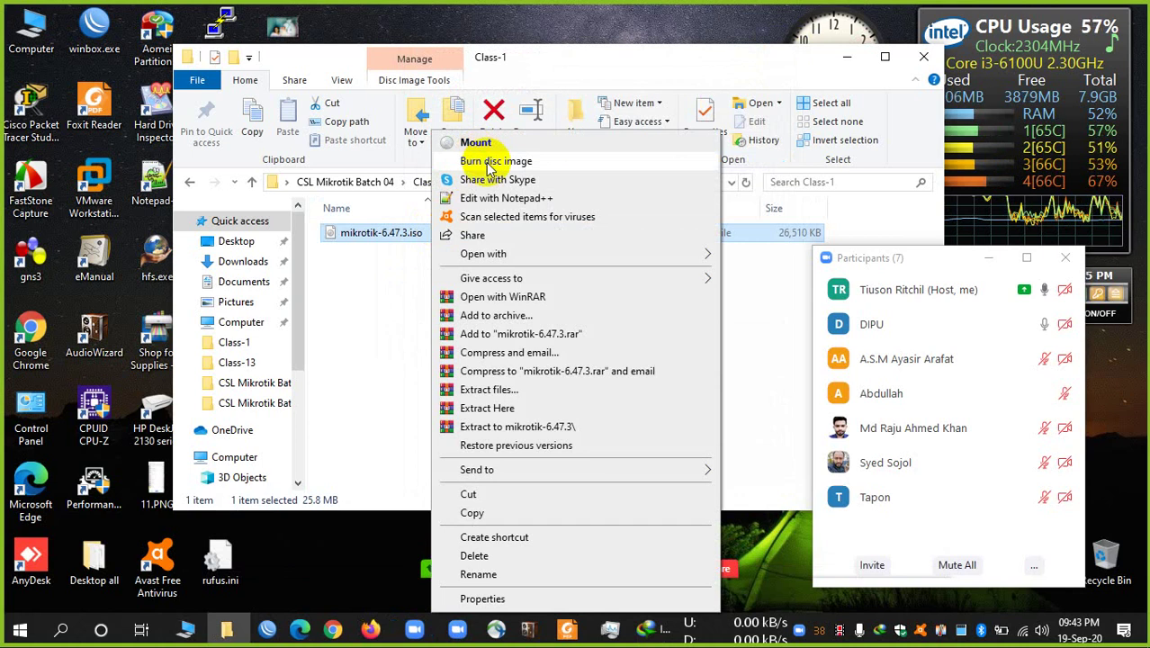
click(740, 289)
click(445, 232)
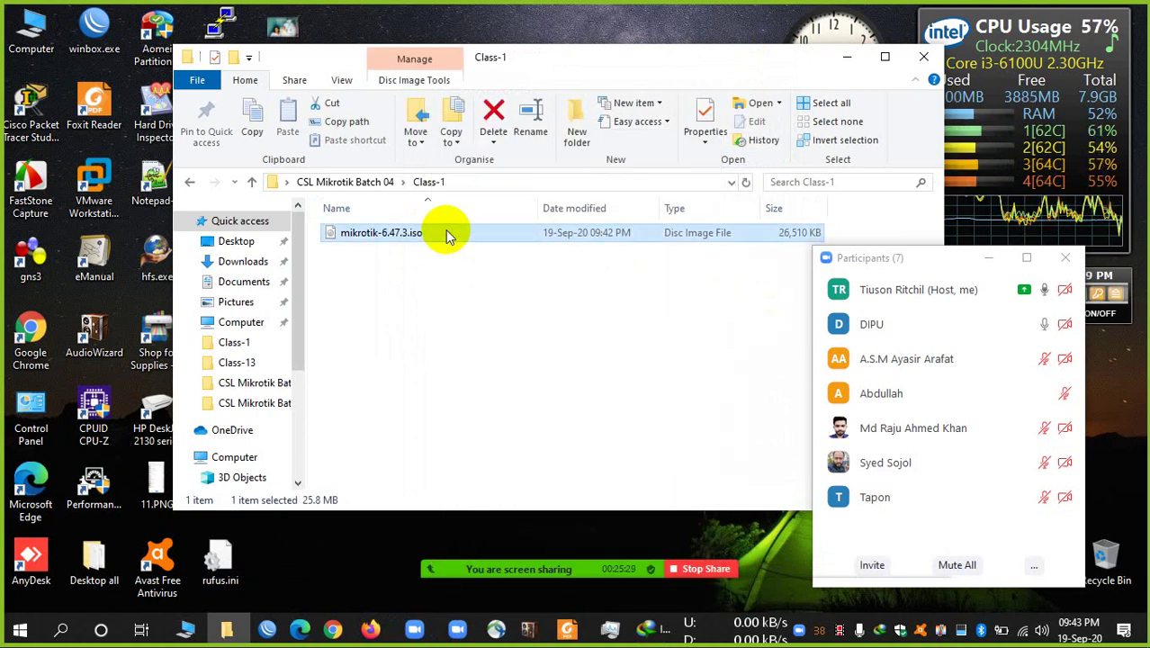
drag(524, 59, 621, 69)
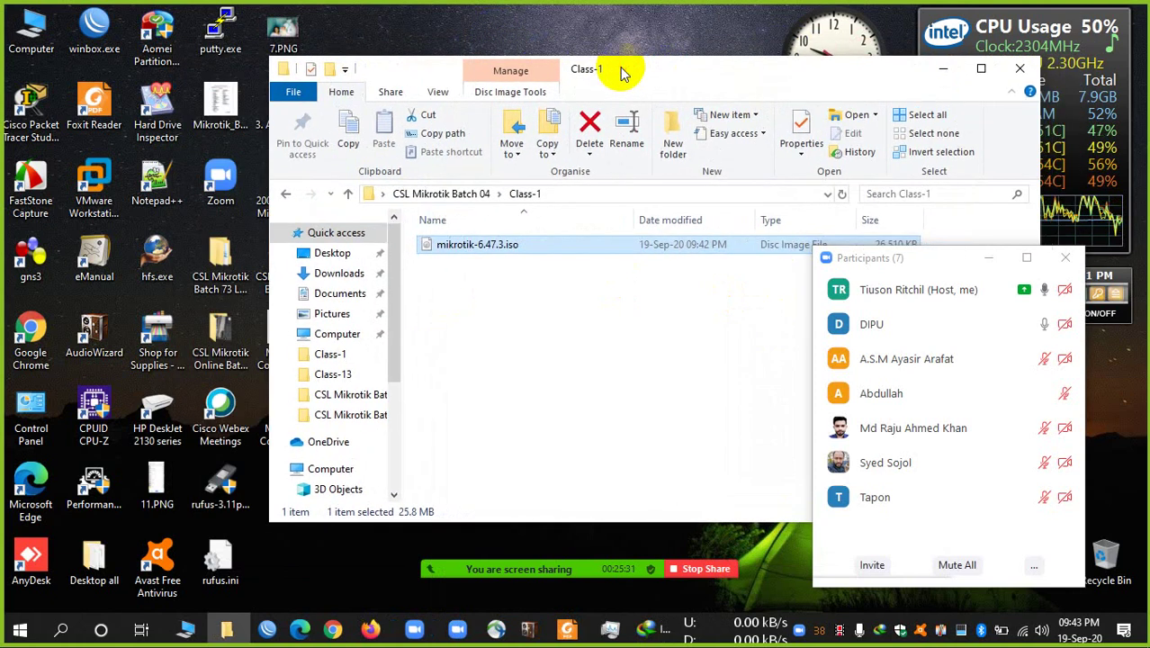
- Download WinBox 3.27 (64-bit) from the MikroTik software page in Firefox and save winbox64.exe
click(370, 628)
scroll(493, 204, up, 7)
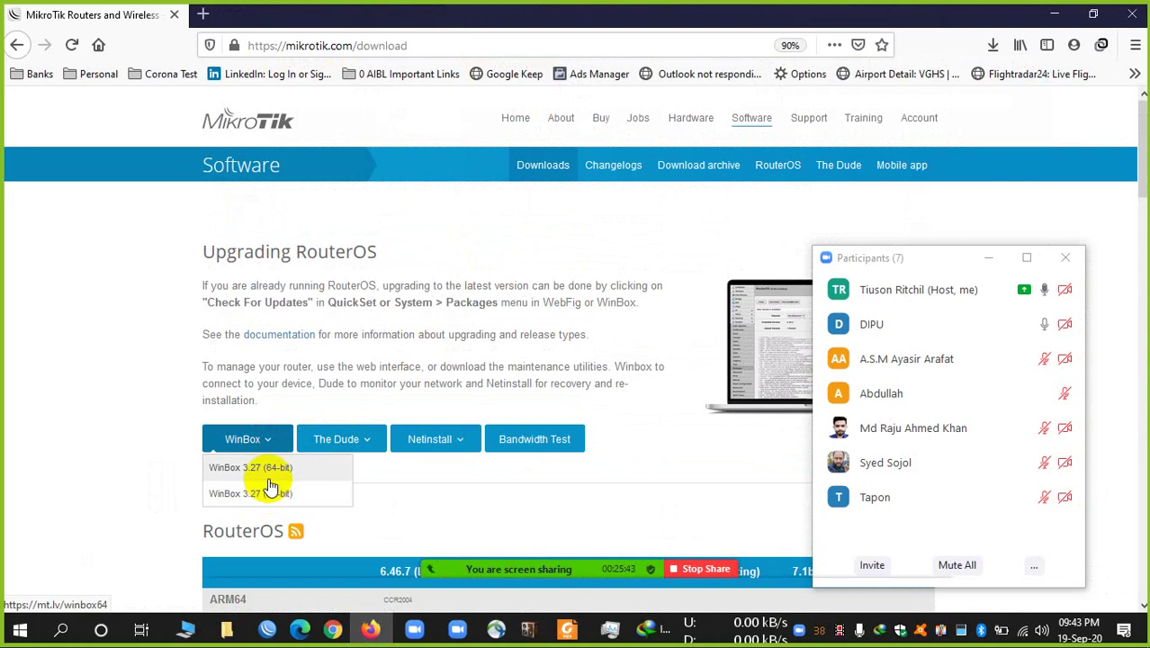
click(269, 474)
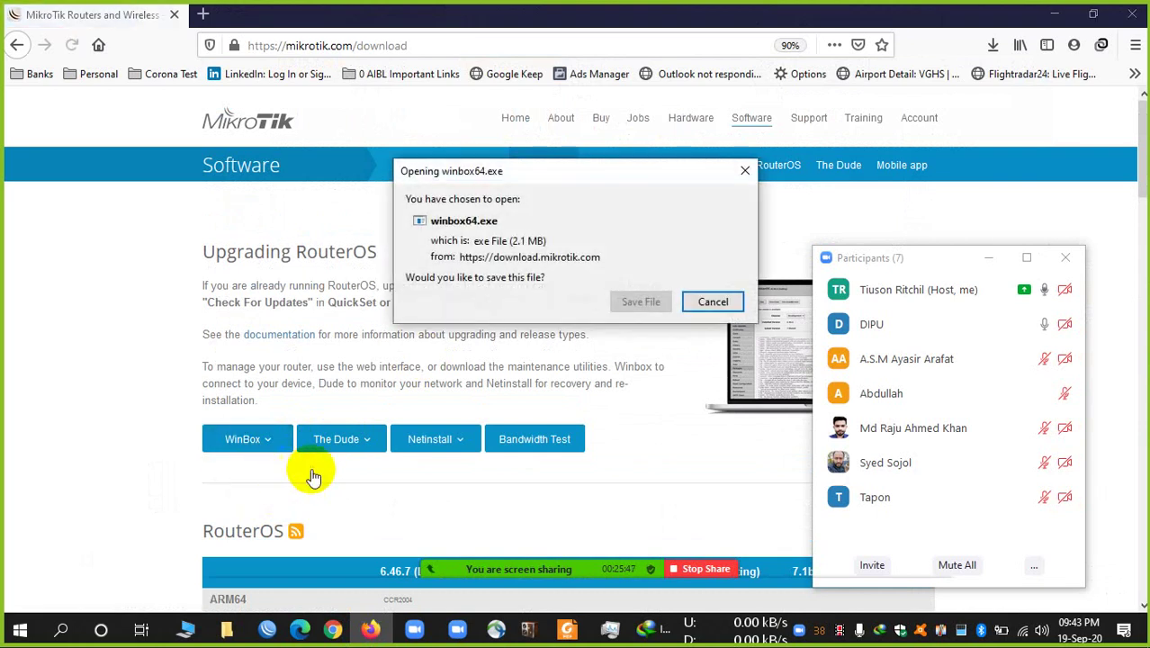
click(623, 305)
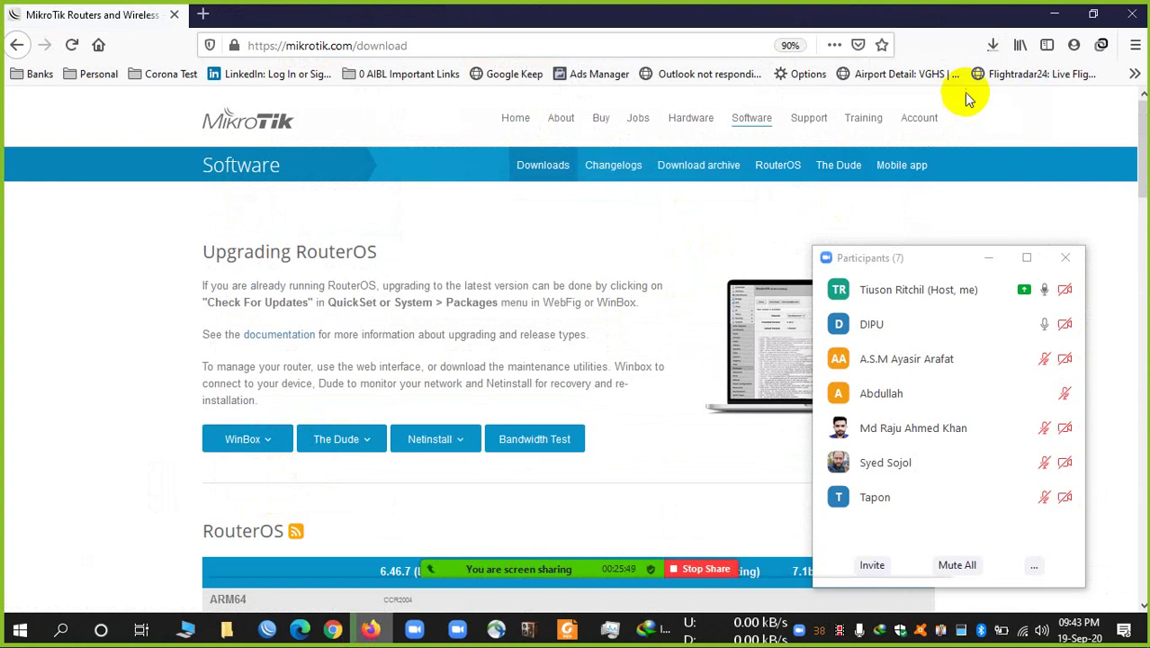
- Move the downloaded winbox64.exe from the Downloads folder into the Class-1 folder, minimizing the Downloads and browser windows
click(993, 47)
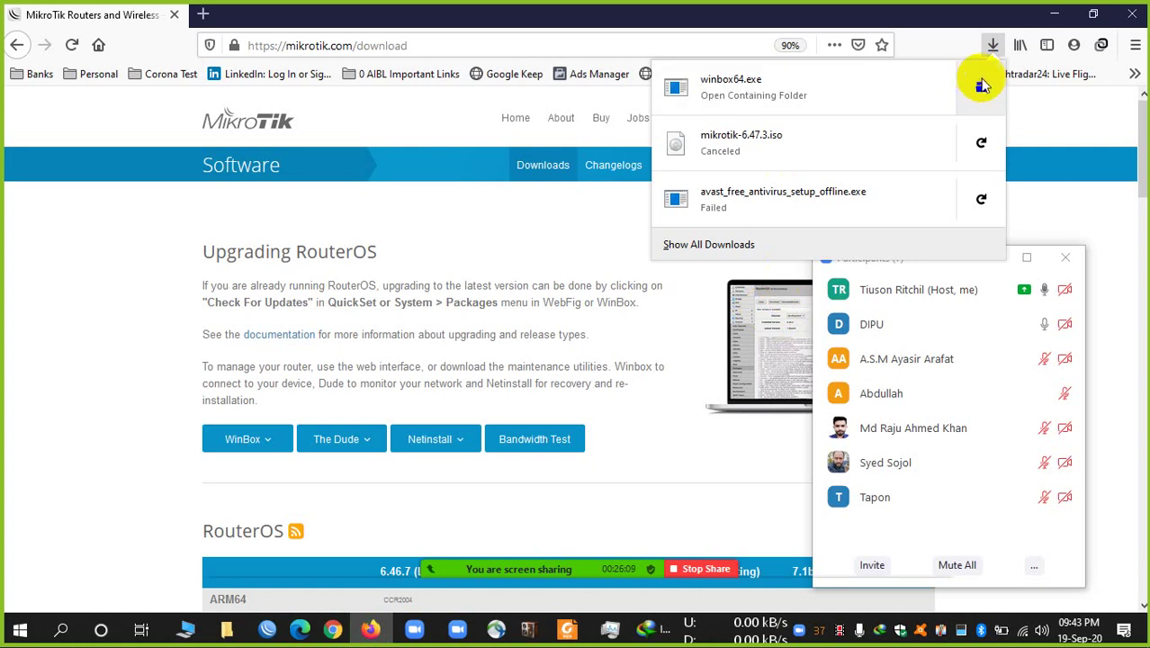
click(982, 88)
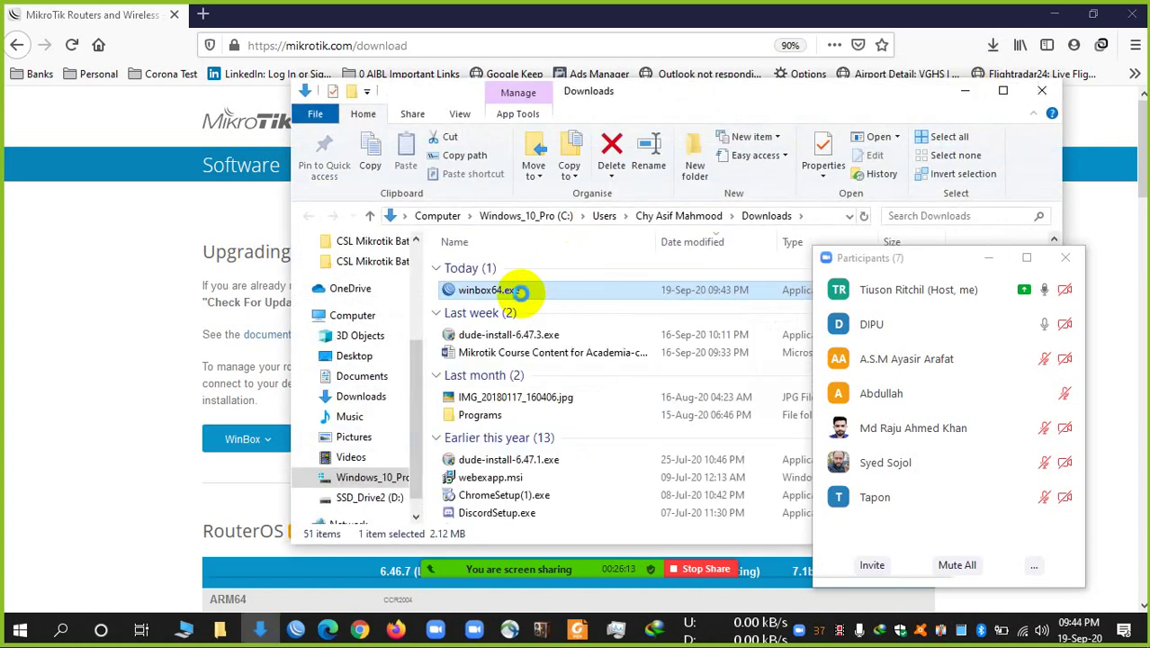
right_click(520, 292)
click(566, 493)
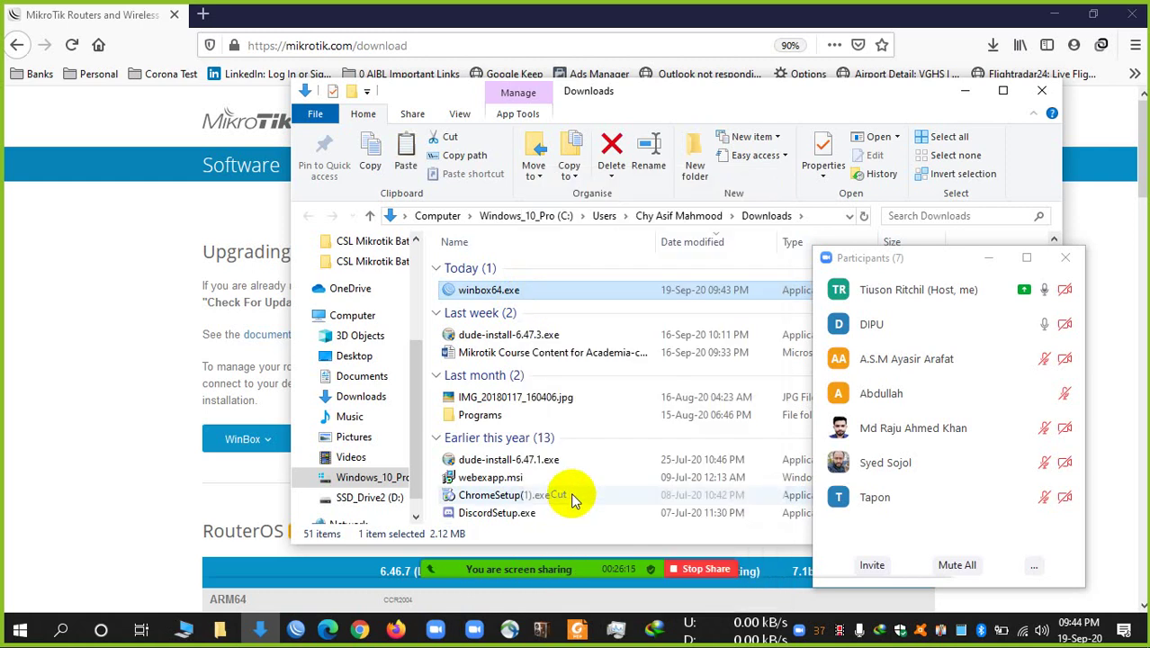
click(964, 90)
click(1066, 20)
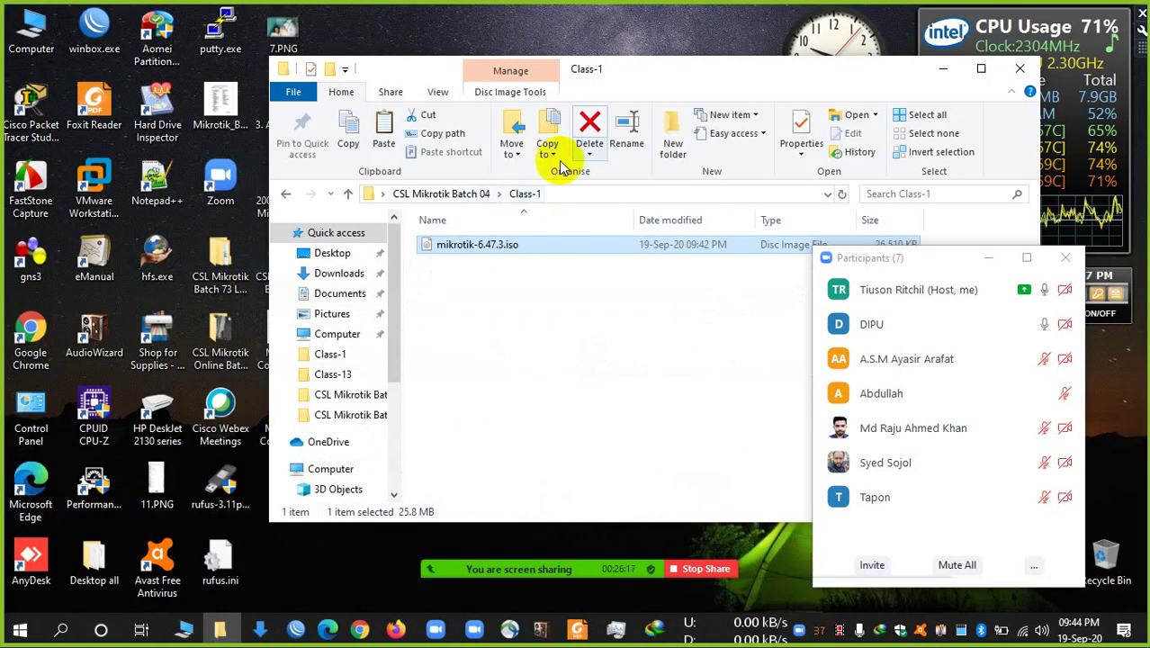
right_click(560, 306)
click(581, 421)
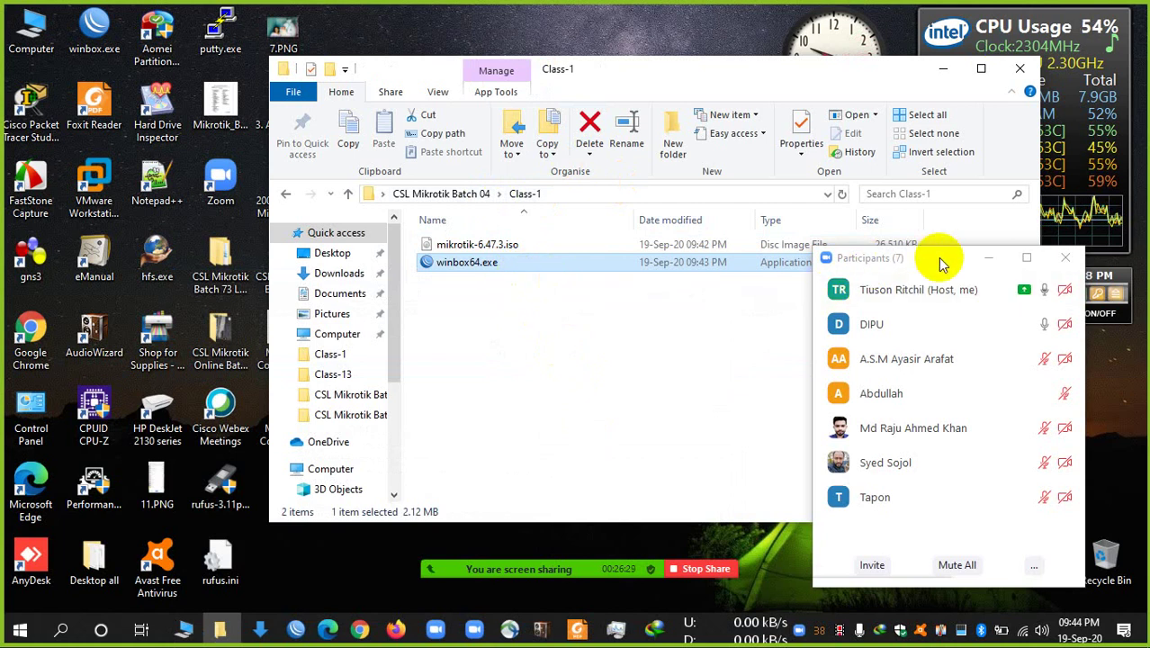
- Minimize the meeting's Participants window and close the Class-1 folder window
click(988, 258)
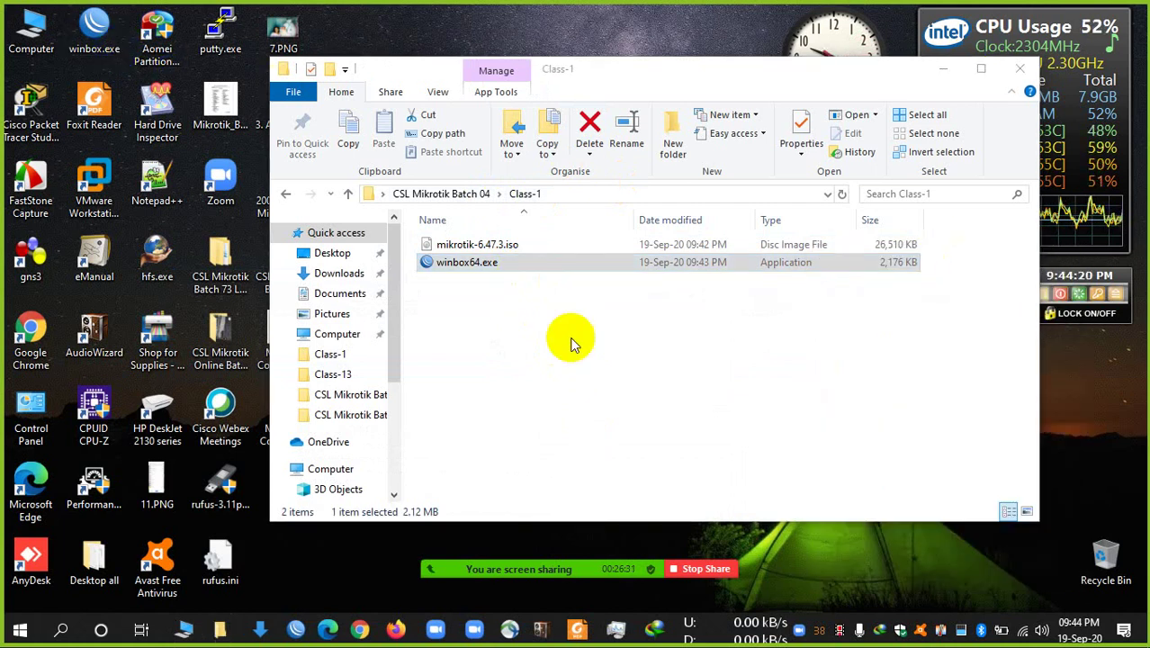
click(500, 266)
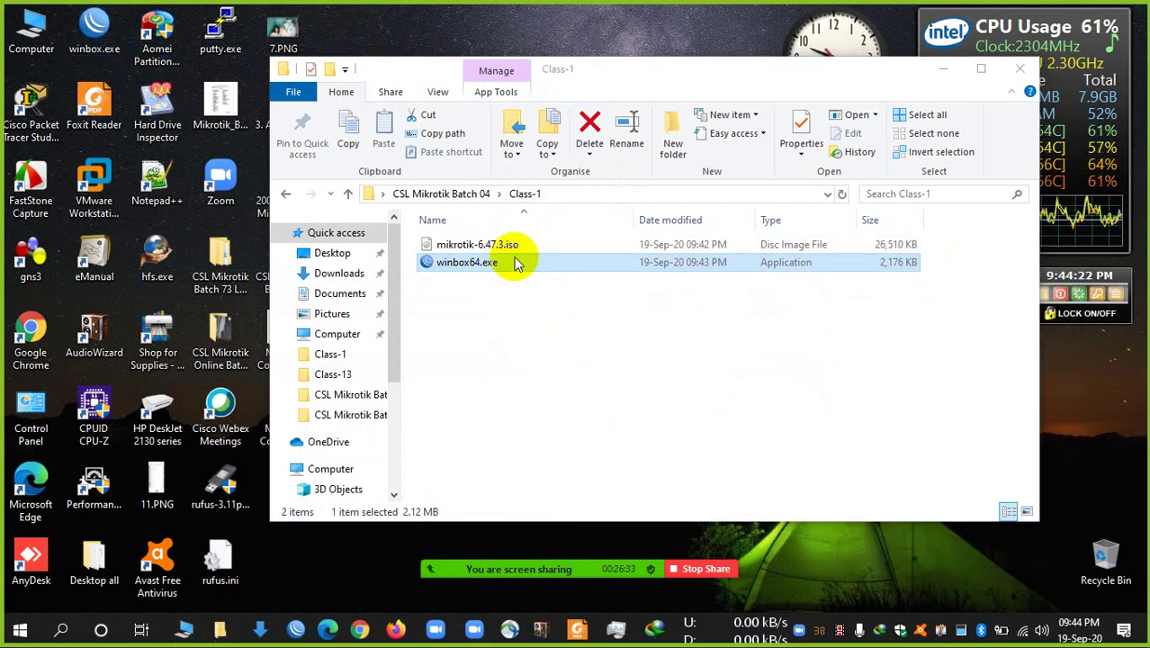
click(570, 79)
drag(571, 79, 647, 82)
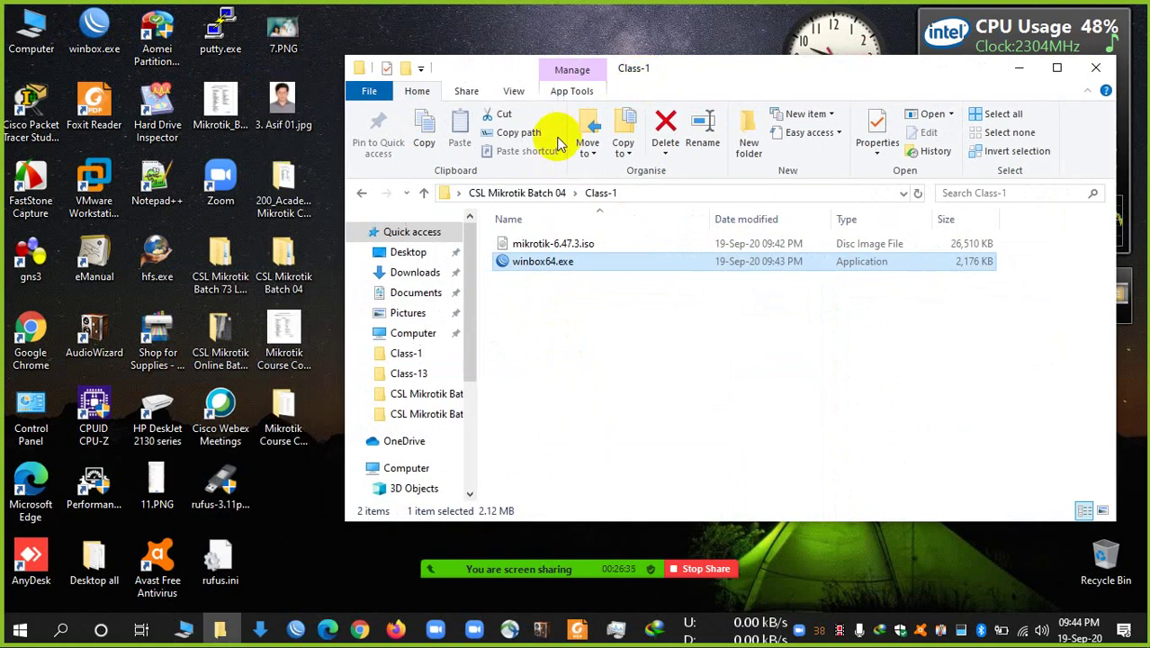
click(1089, 74)
- Search for vmware on the computer and launch VMware Workstation Pro
click(20, 630)
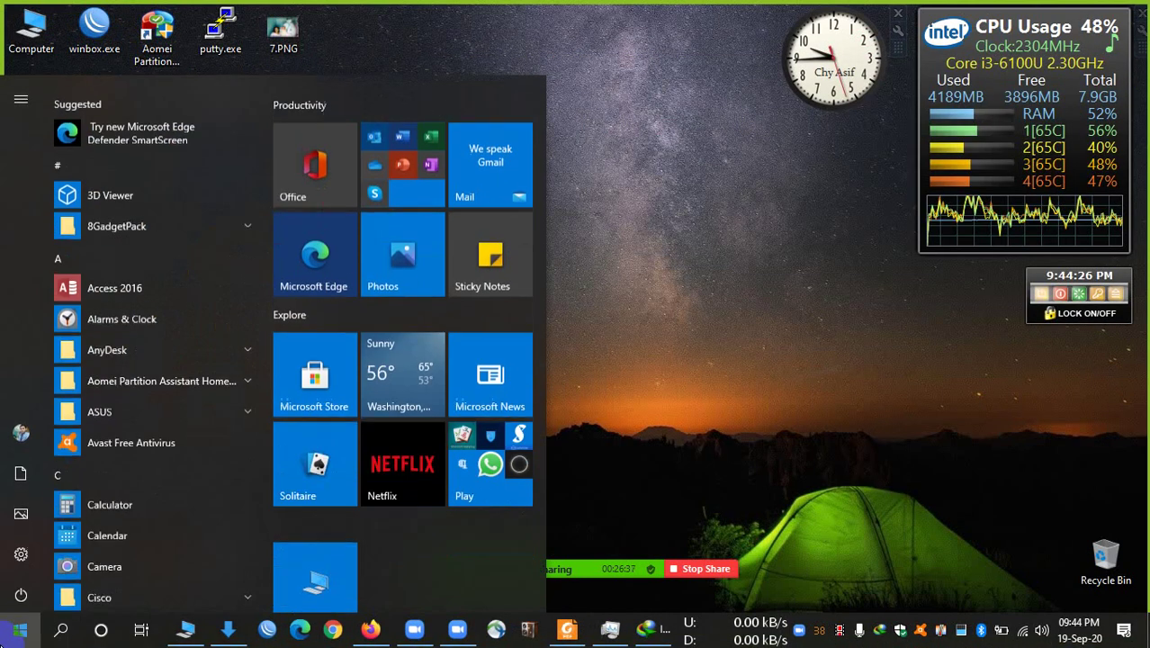
click(20, 629)
click(16, 630)
text(vmware)
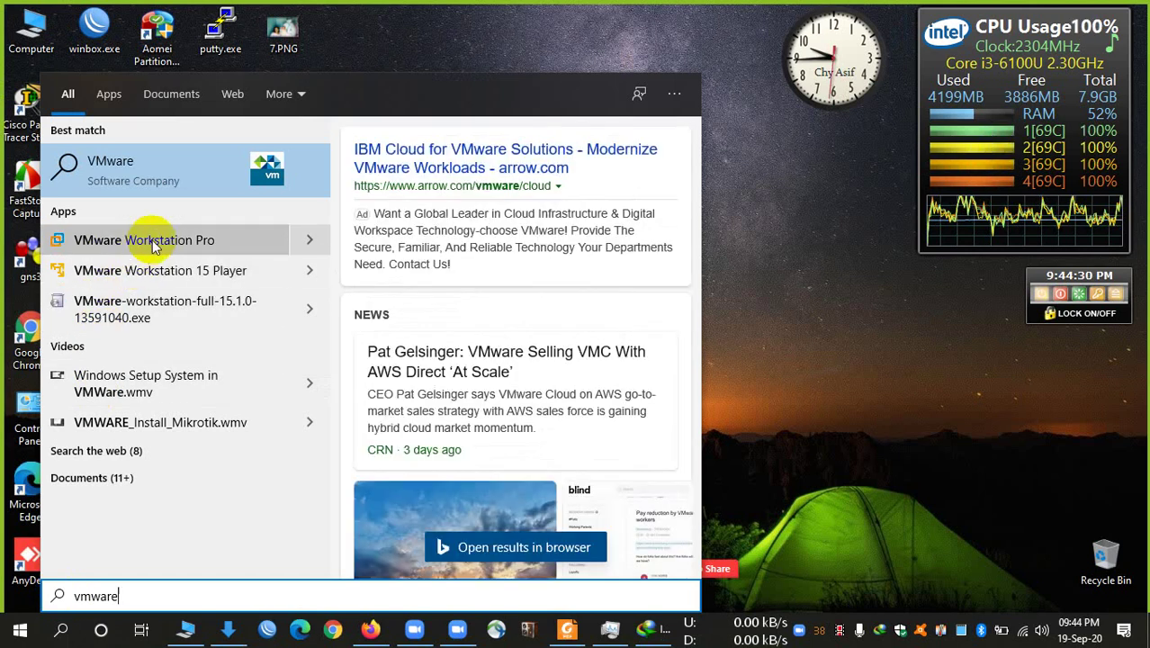
click(152, 240)
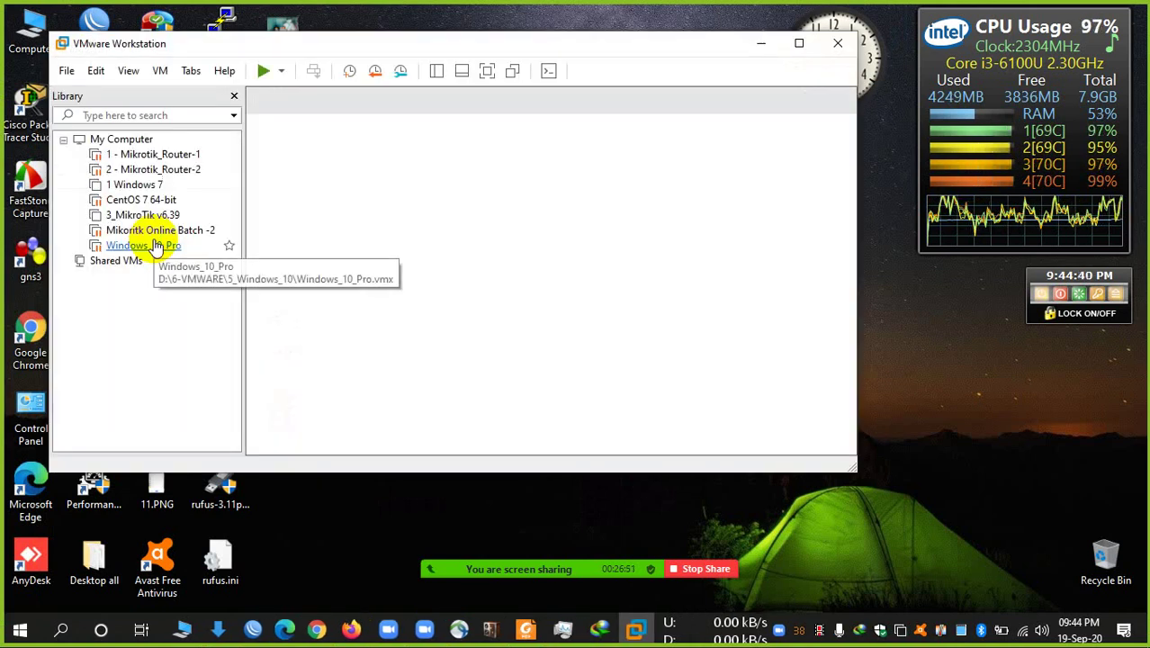
- View the product version and license information of VMware Workstation, and close the dialog
click(224, 72)
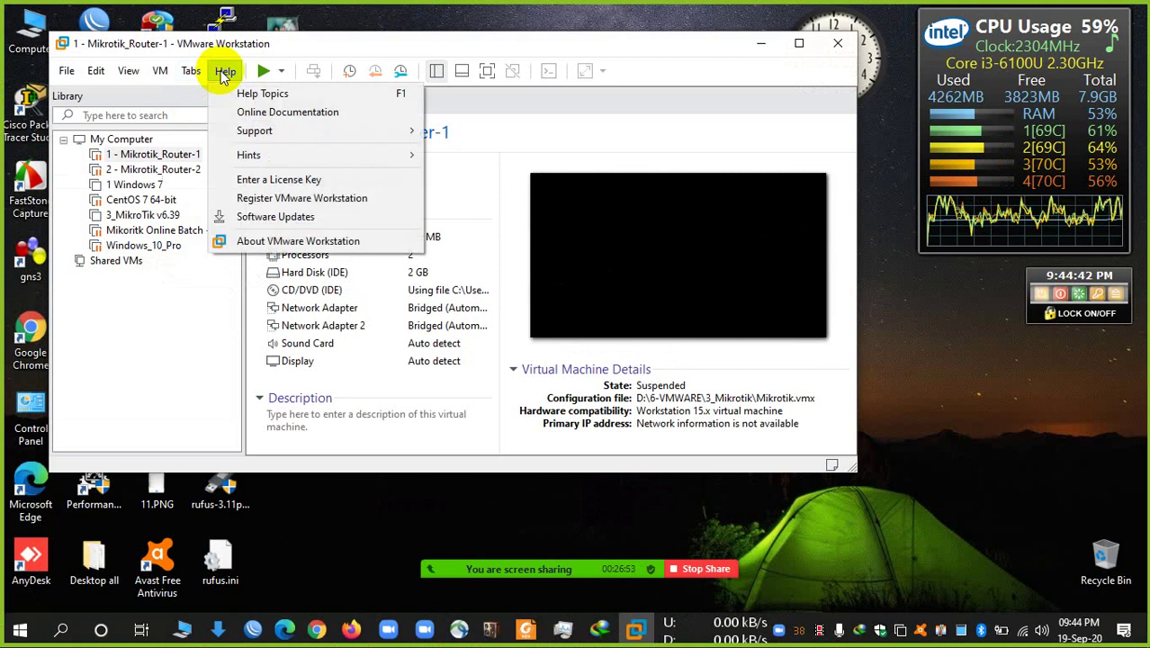
click(269, 241)
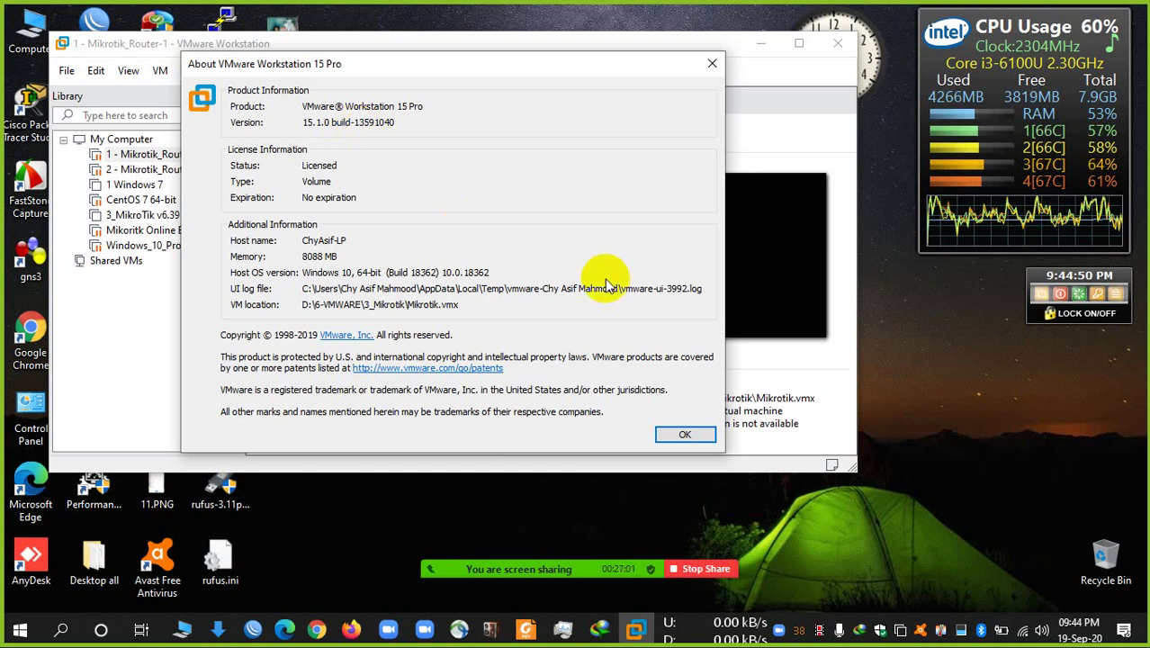
click(682, 434)
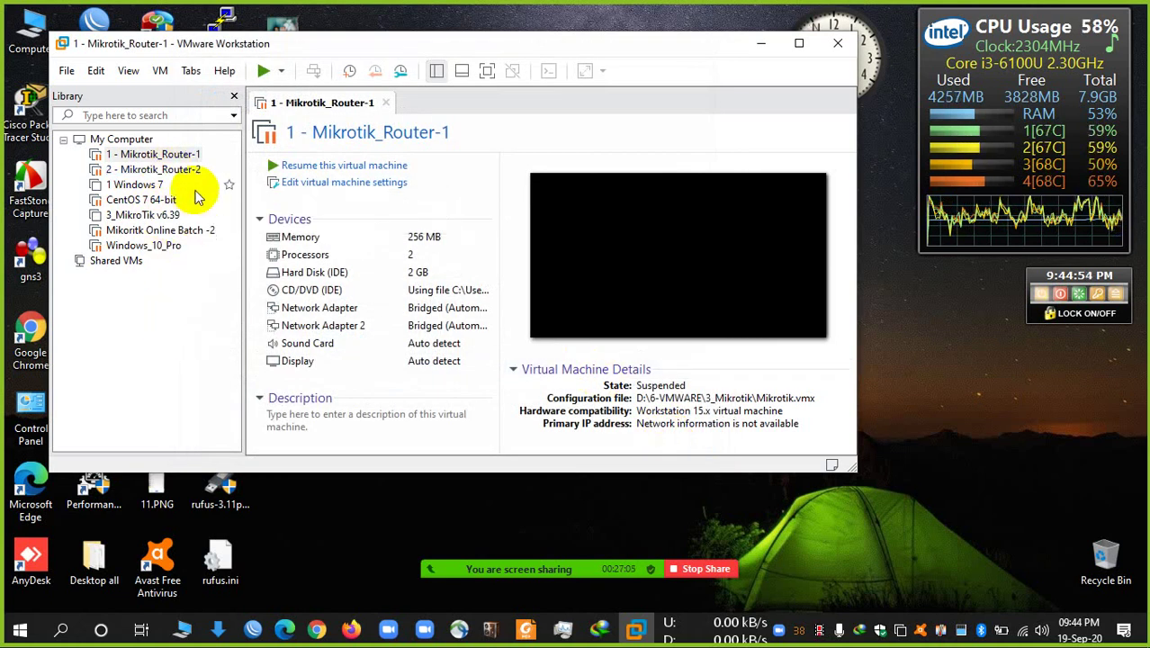
- Open the 2 - Mikrotik_Router-2, 1 - Mikrotik_Router-1 and Mikoritk Online Batch -2 virtual machines to view their details
click(176, 170)
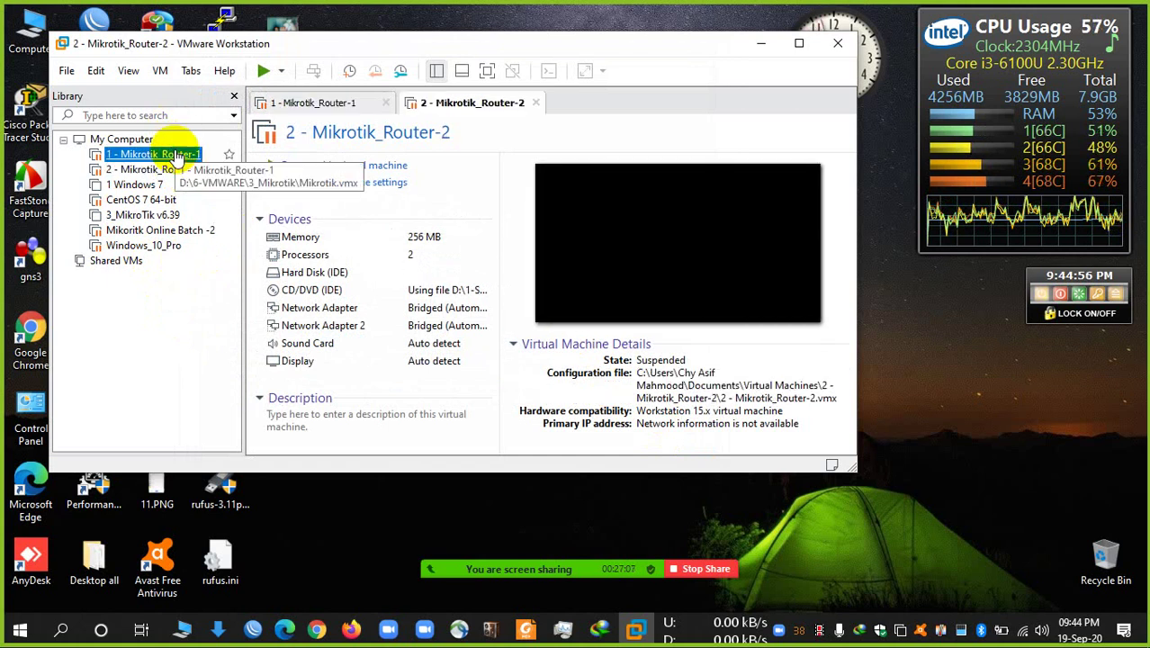
click(171, 155)
click(182, 230)
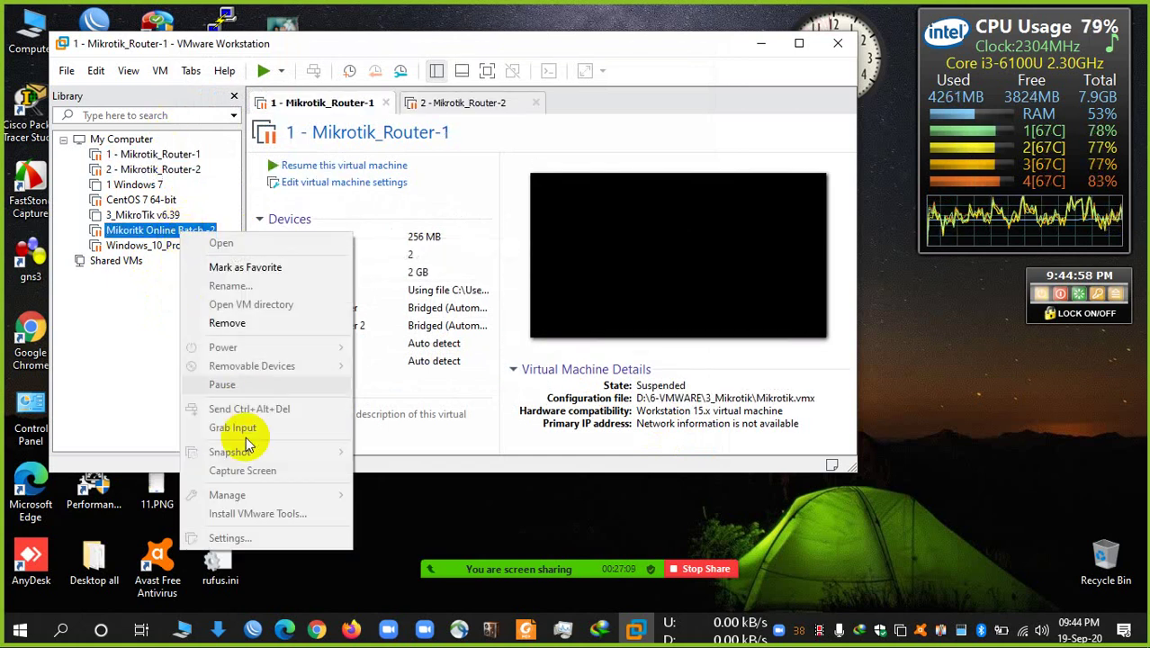
click(351, 205)
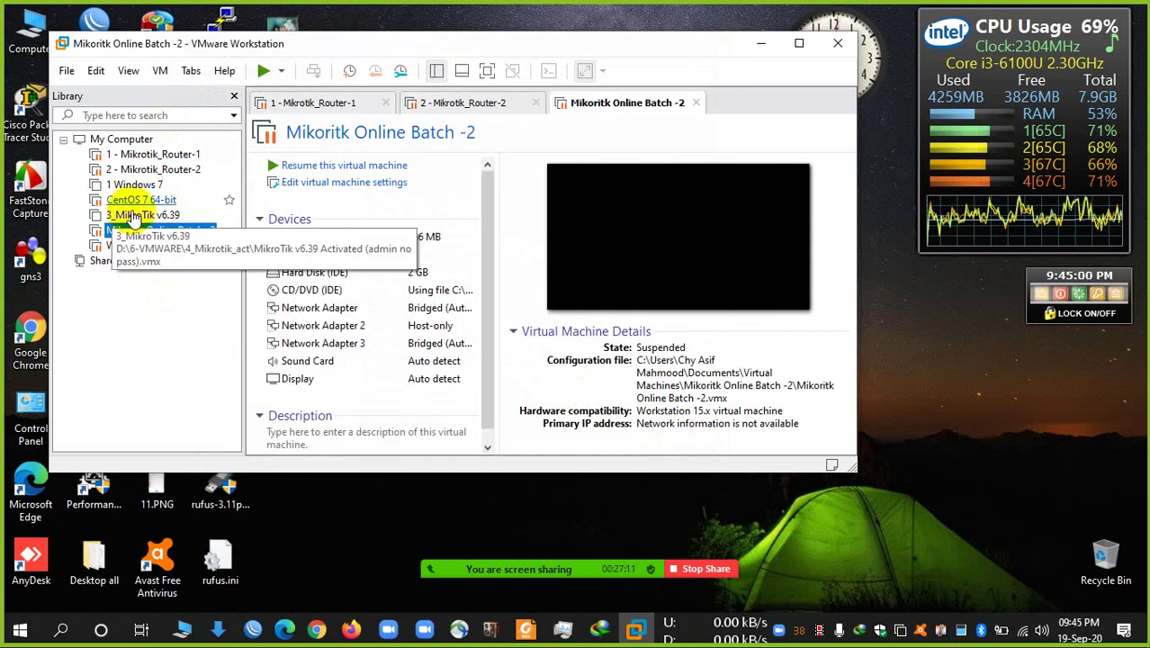
- Permanently delete the Mikoritk Online Batch -2 virtual machine from disk and close the 2 - Mikrotik_Router-2 tab
right_click(128, 230)
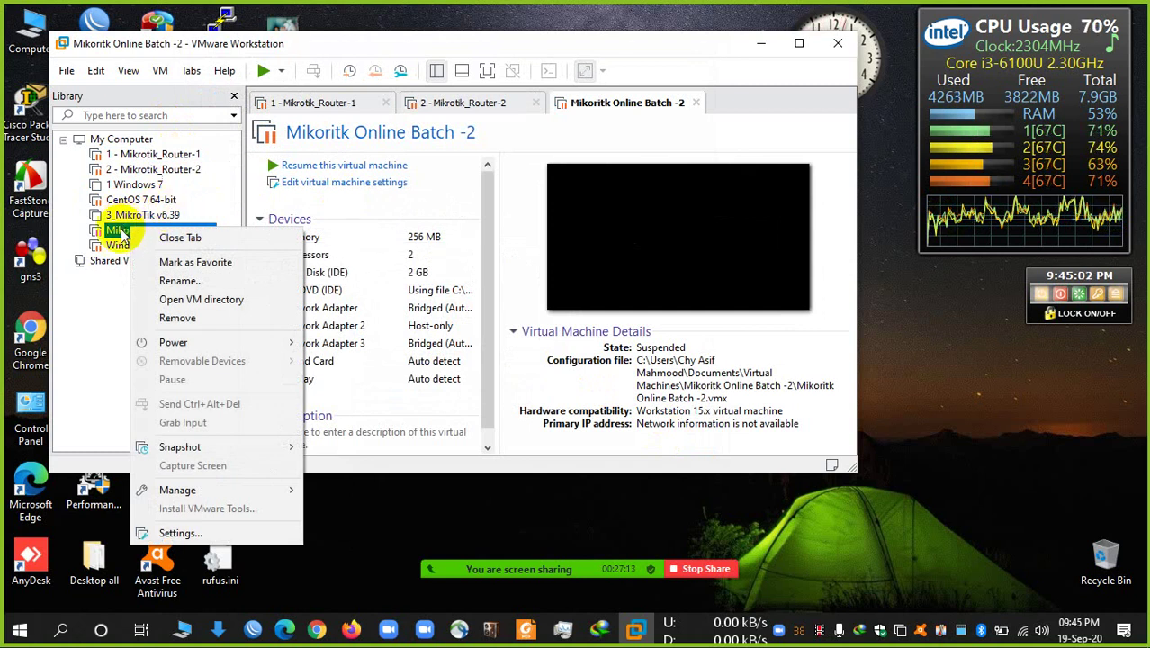
click(122, 232)
right_click(122, 232)
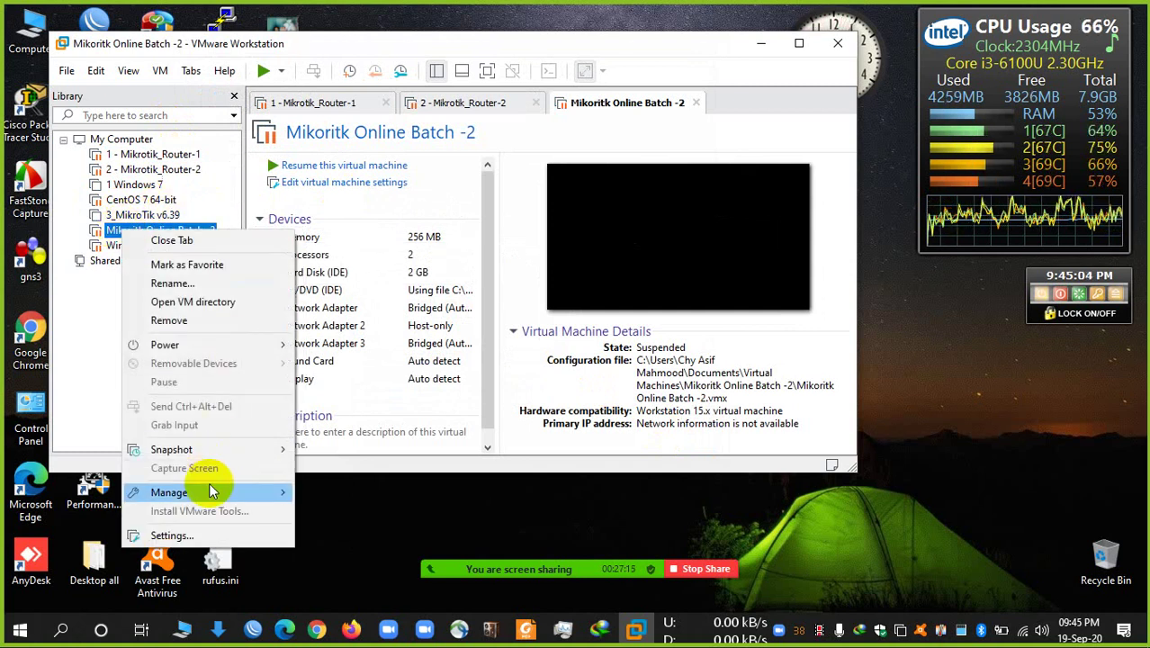
mouse_move(217, 490)
click(351, 406)
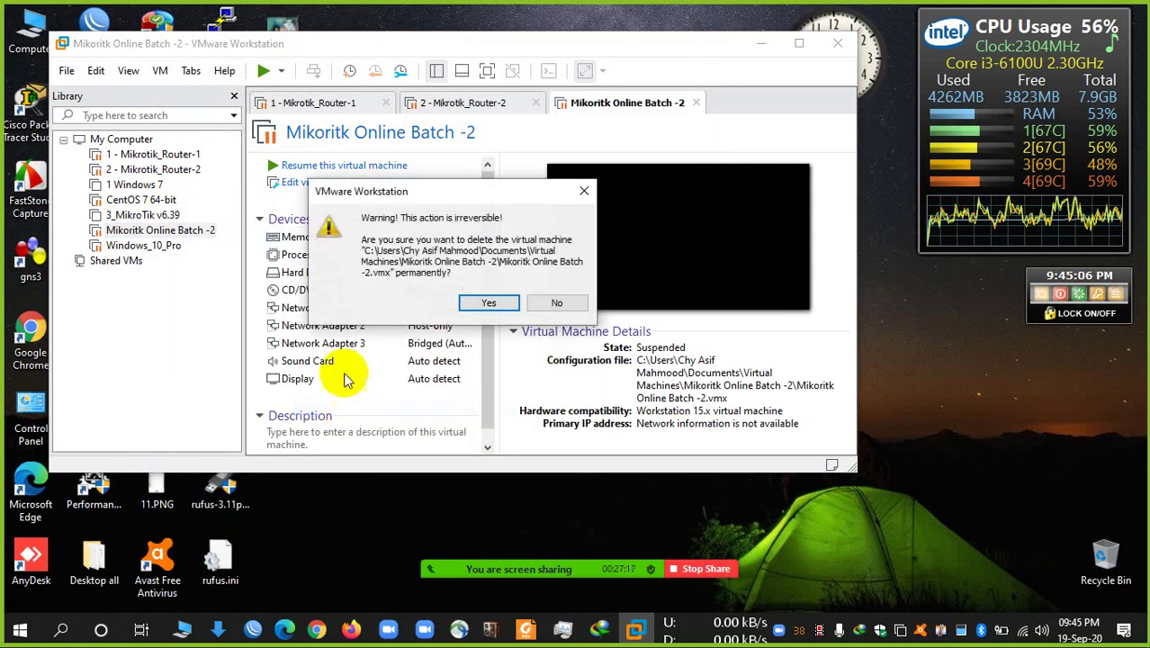
click(479, 302)
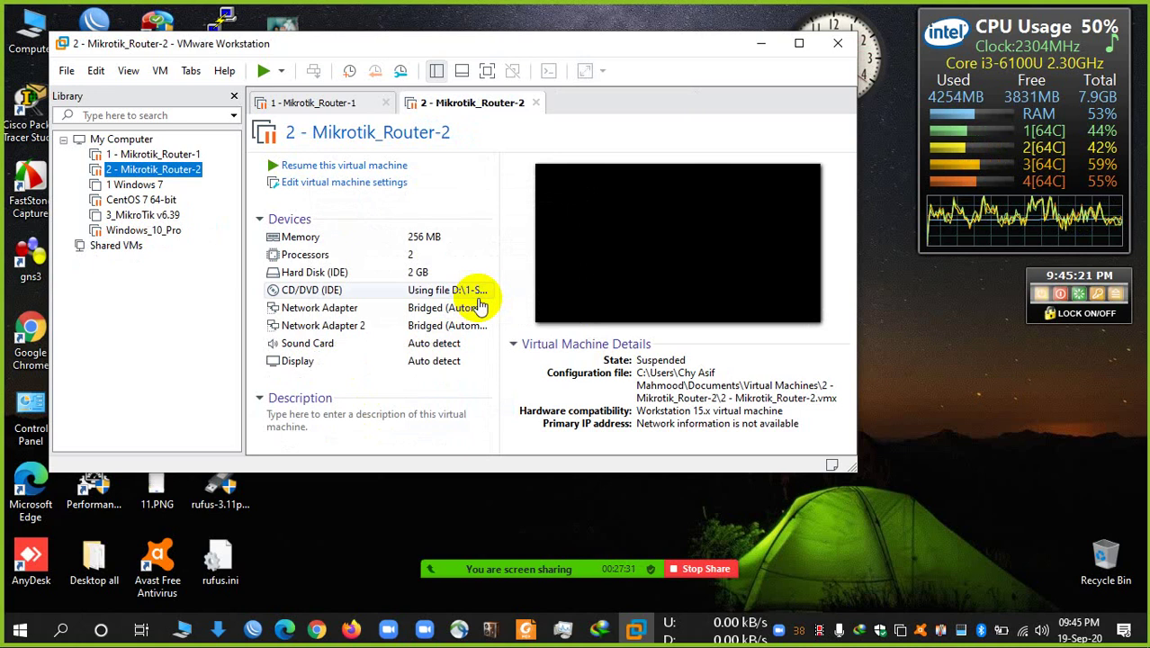
click(535, 102)
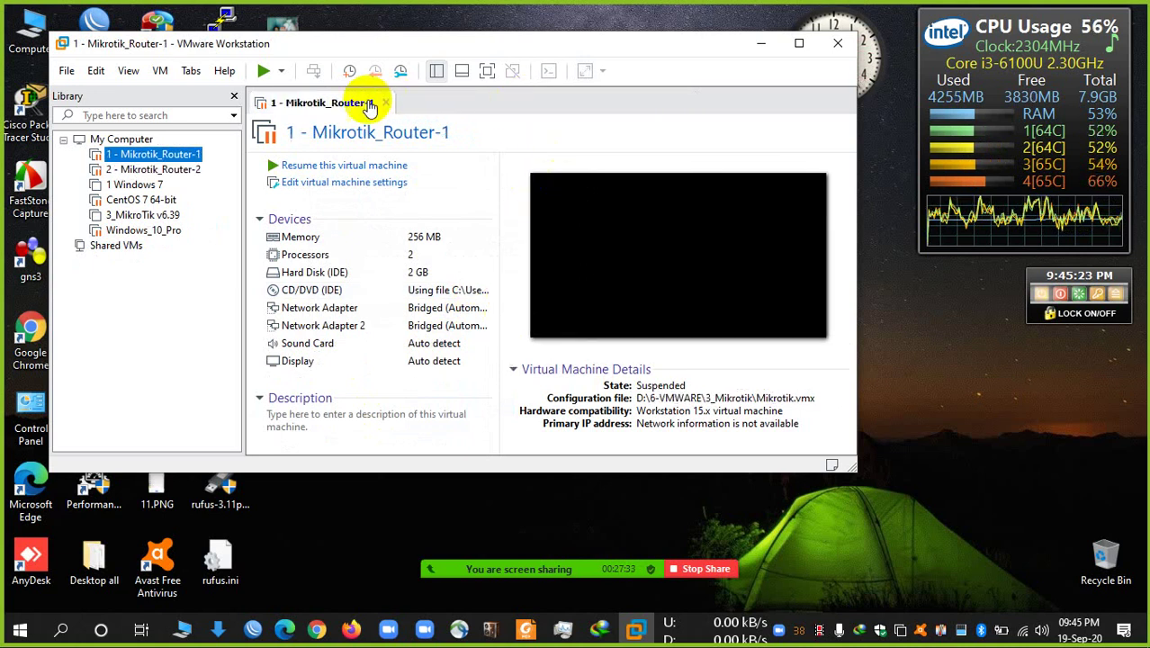
- Close the 1 - Mikrotik_Router-1 tab and reposition the virtual machine window and screen-sharing bar on the desktop
click(386, 102)
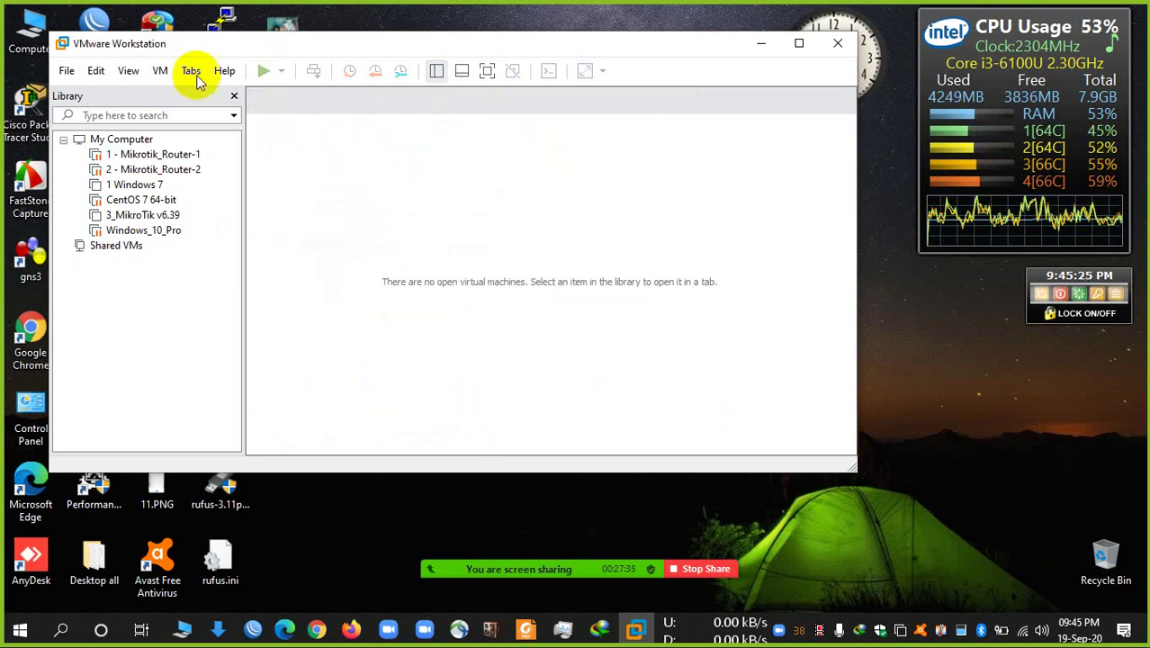
drag(323, 44, 402, 74)
mouse_move(670, 574)
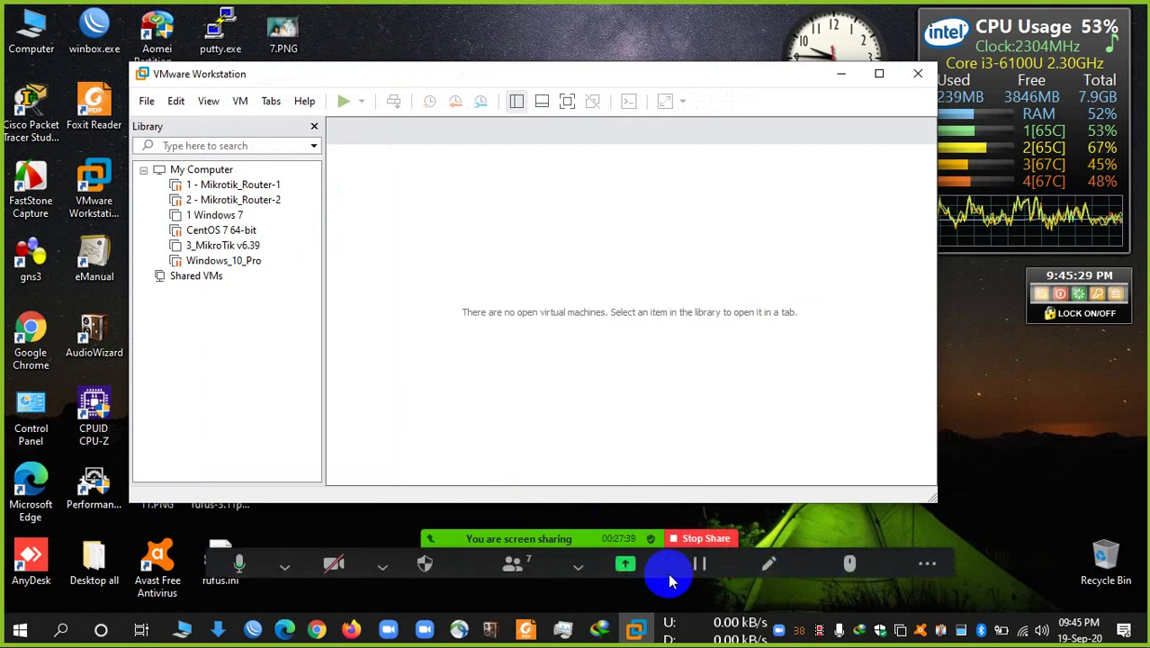
drag(947, 573, 950, 614)
click(950, 615)
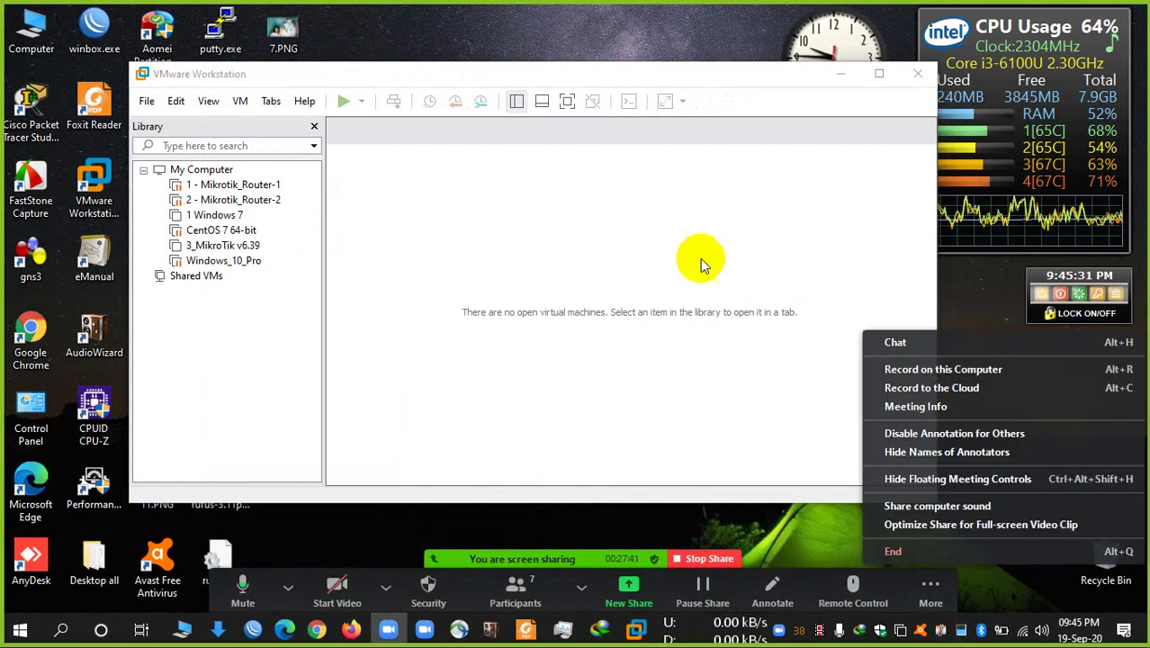
click(635, 228)
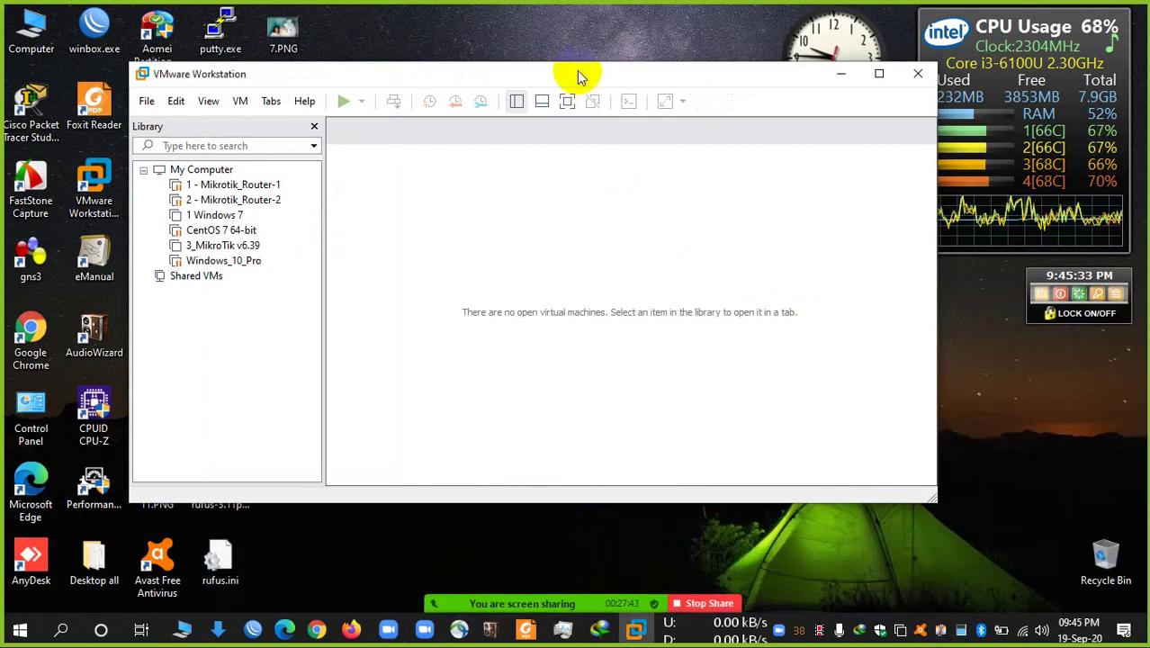
drag(577, 70, 577, 66)
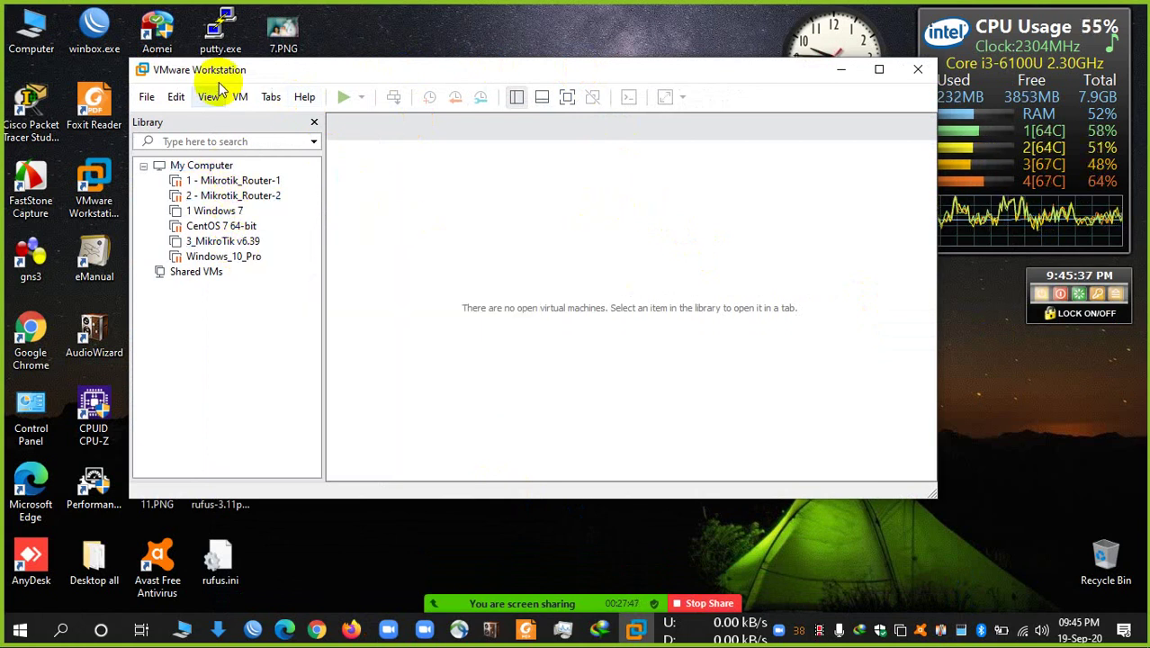
- Start a custom new virtual machine with Workstation 15.x compatibility and choose to install the operating system later
click(148, 97)
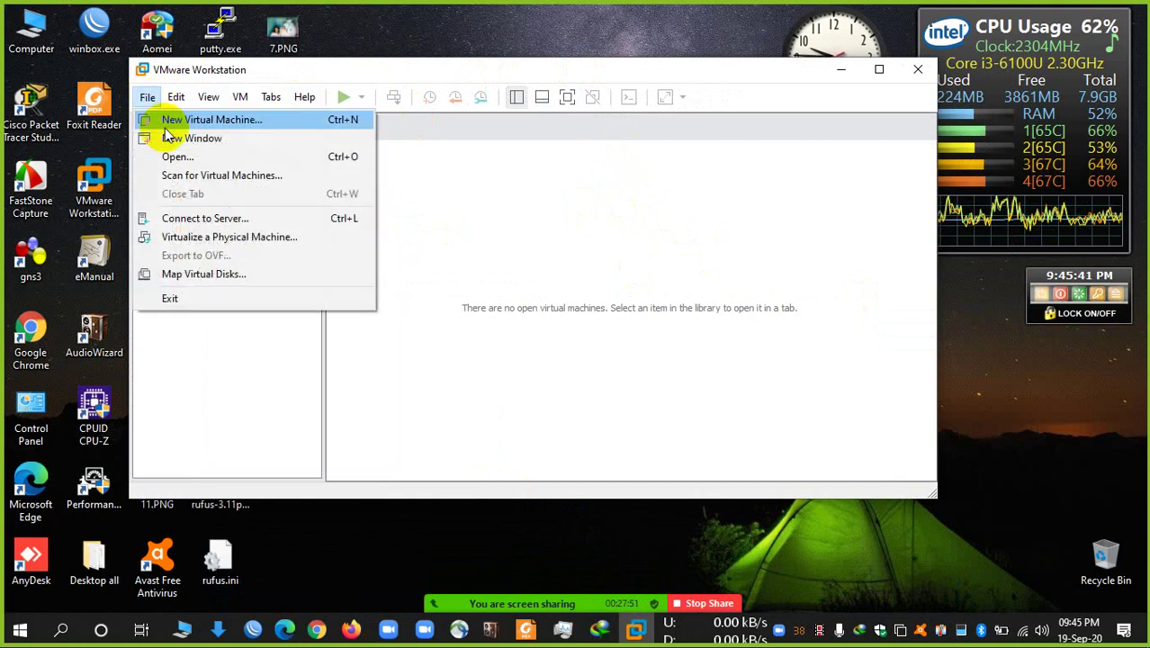
click(165, 126)
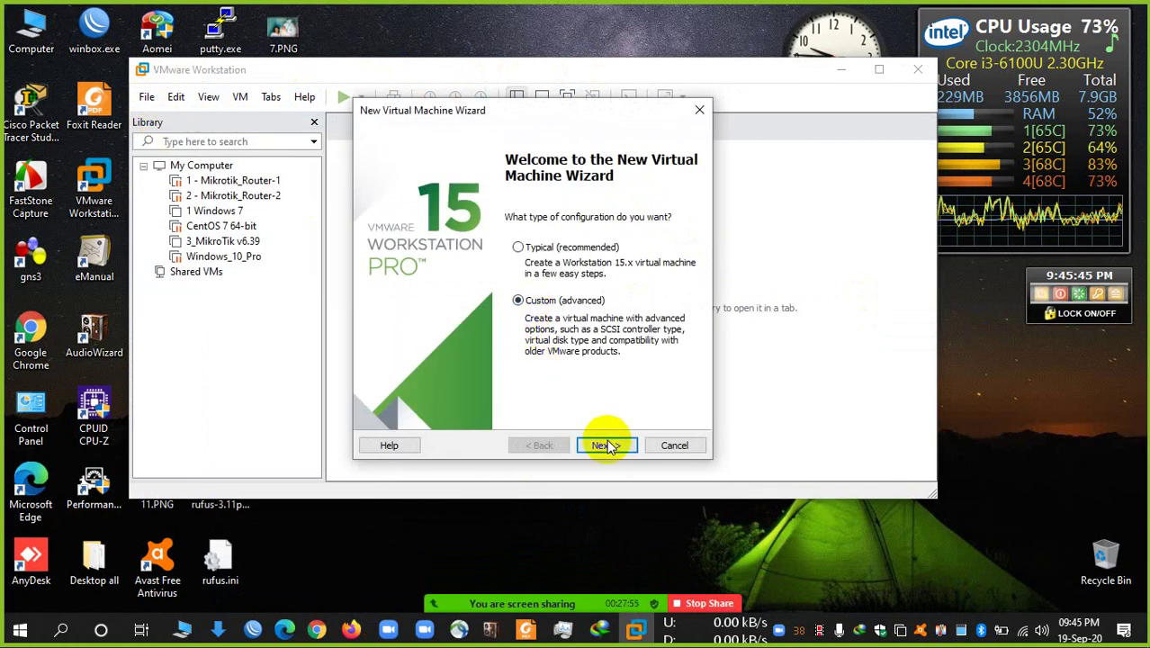
click(605, 446)
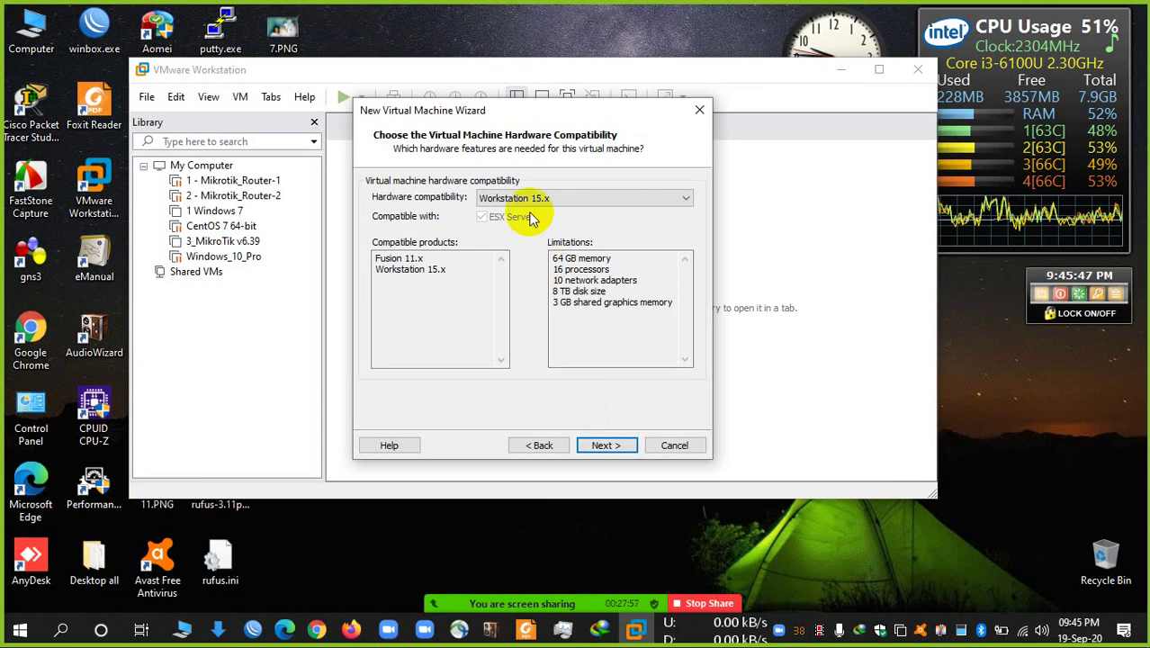
click(620, 450)
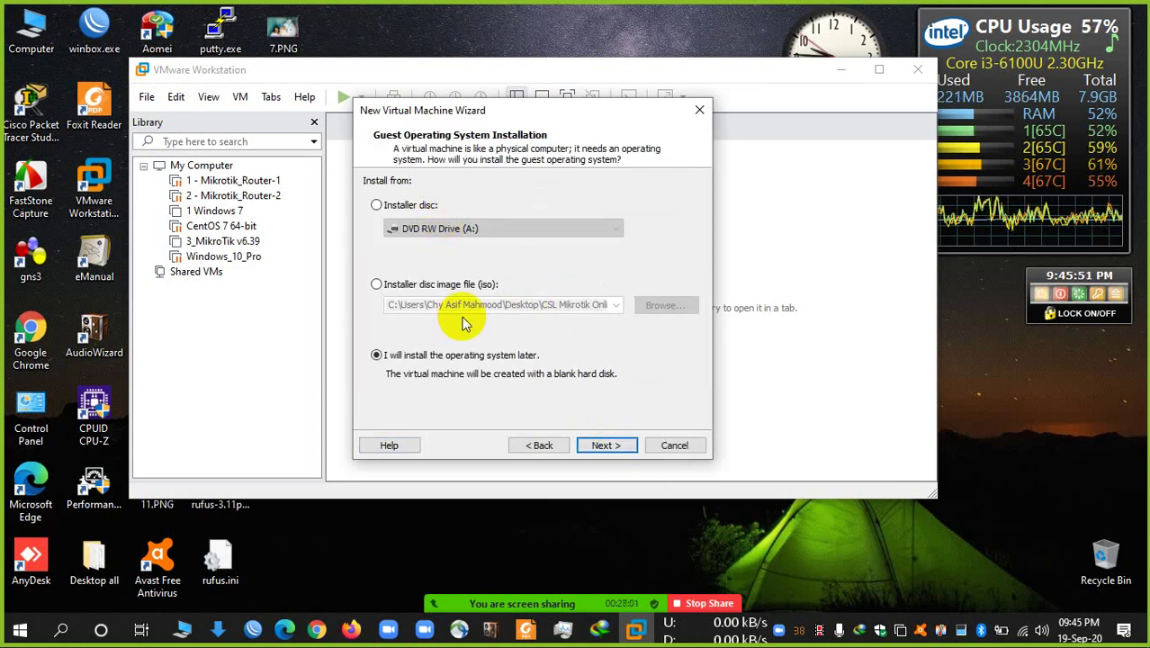
click(606, 449)
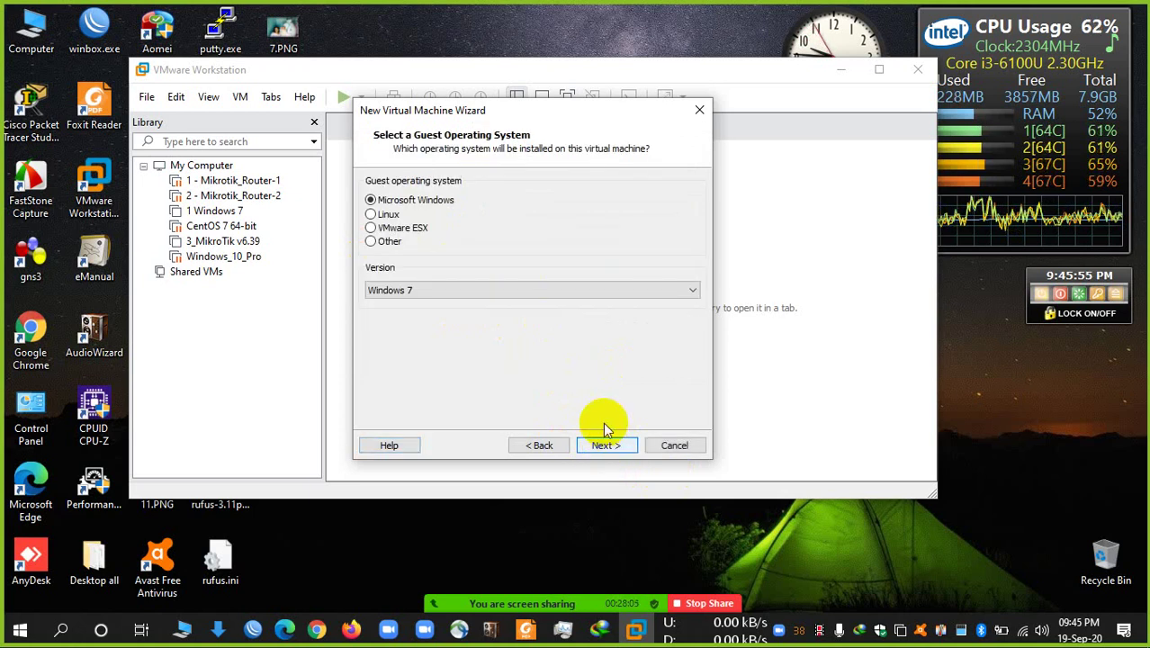
- Set the guest operating system to Other with the version Other
click(375, 242)
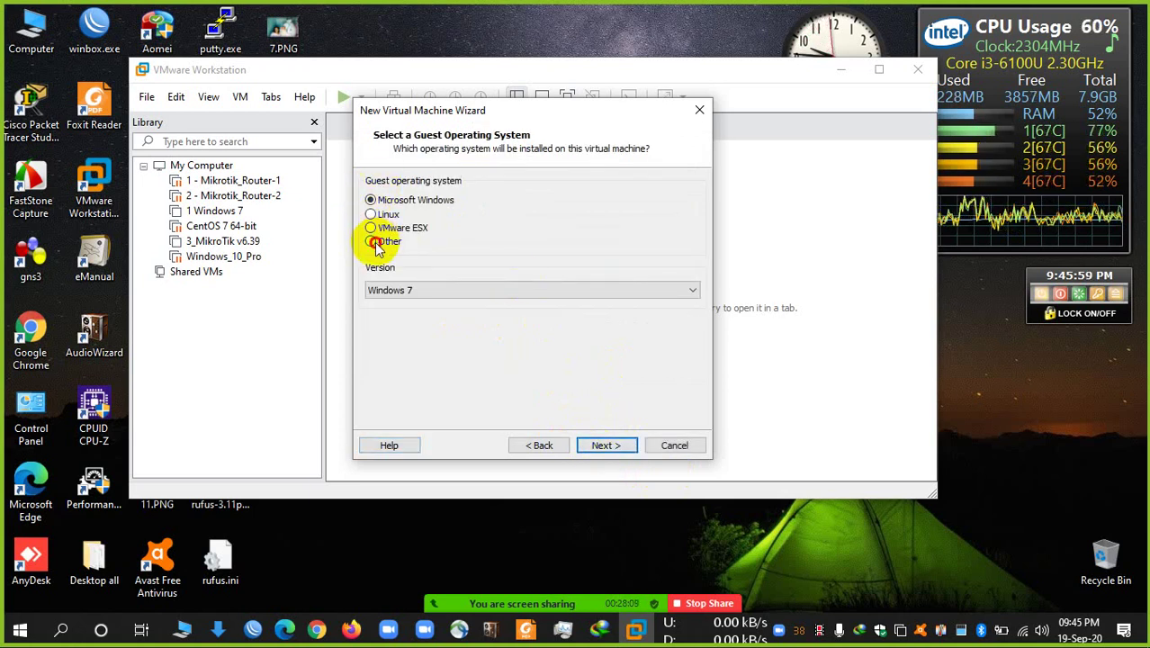
click(418, 289)
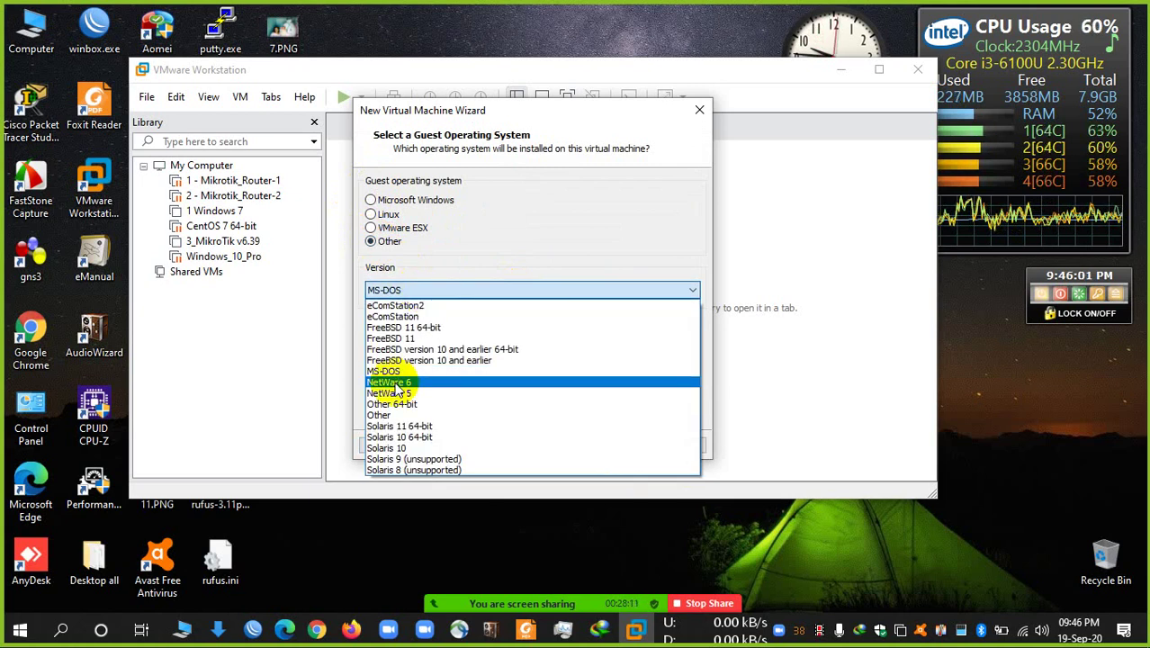
click(381, 415)
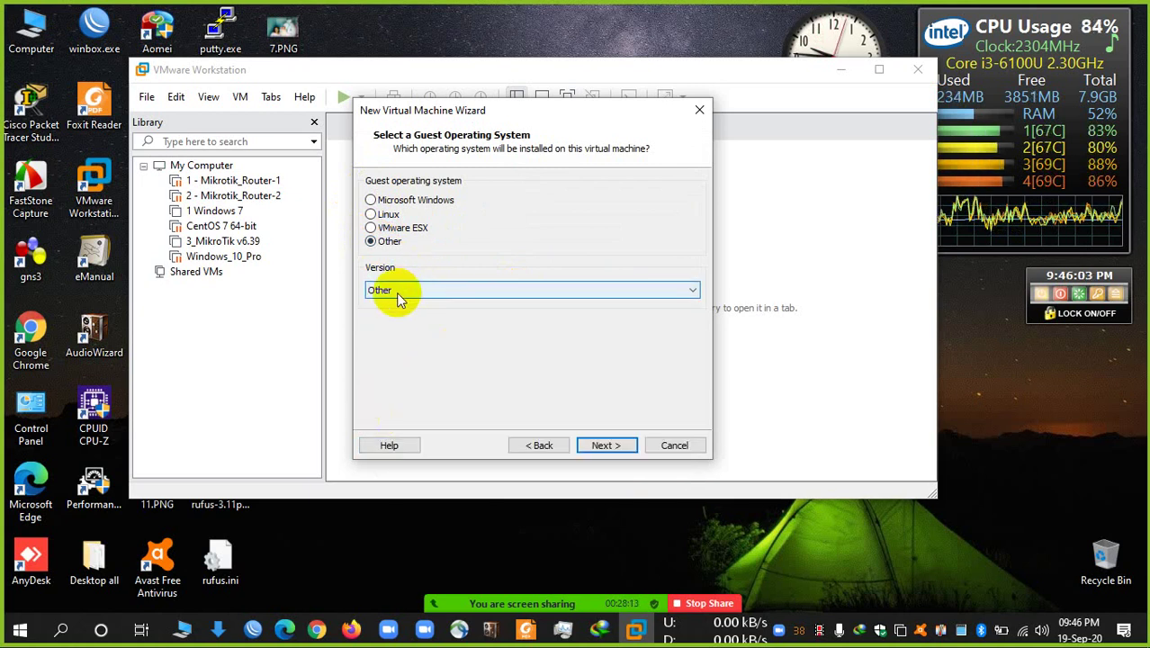
click(606, 447)
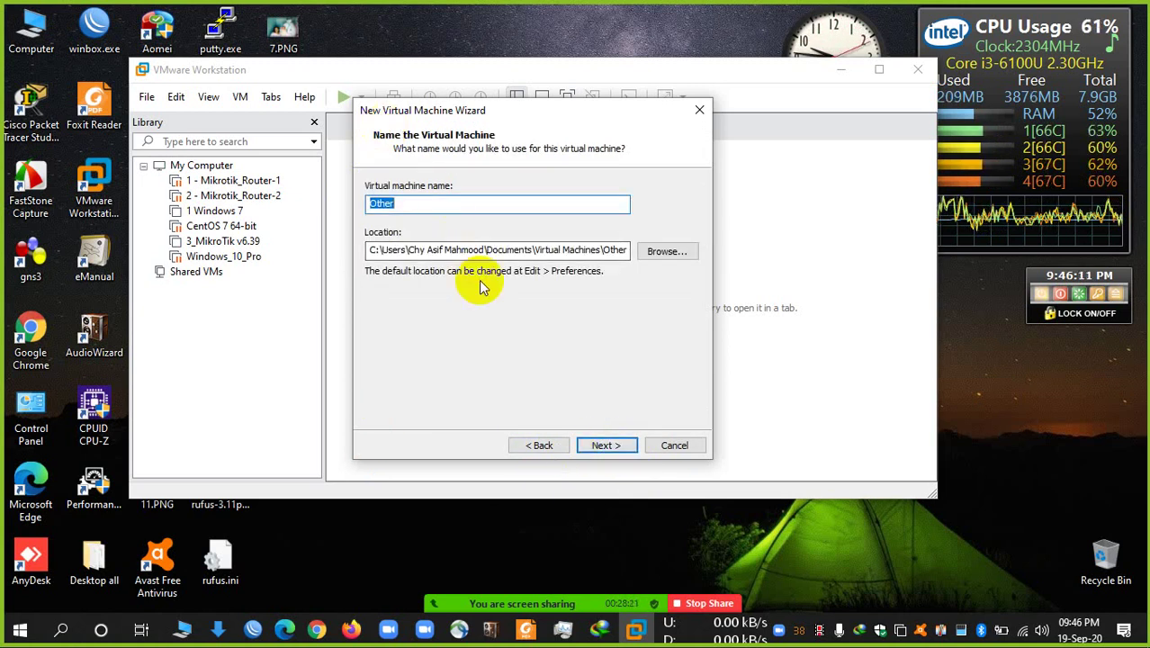
- Name the virtual machine Mikrotik Batch 04 and keep its default location
text(Mikrotik )
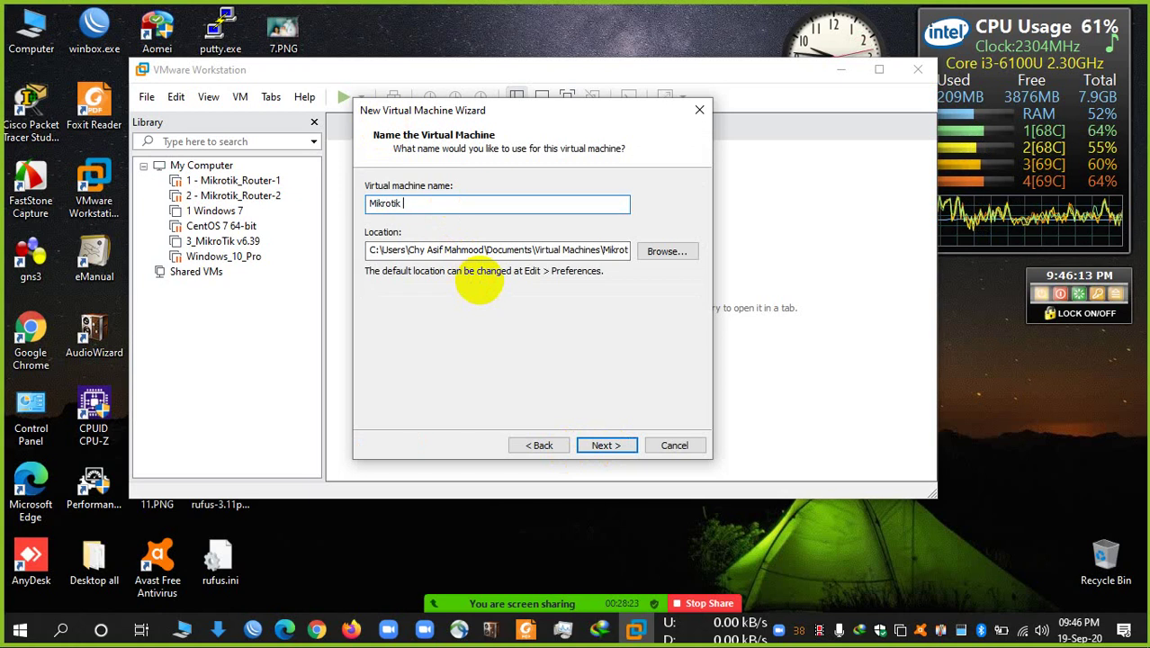
text(Batch 04)
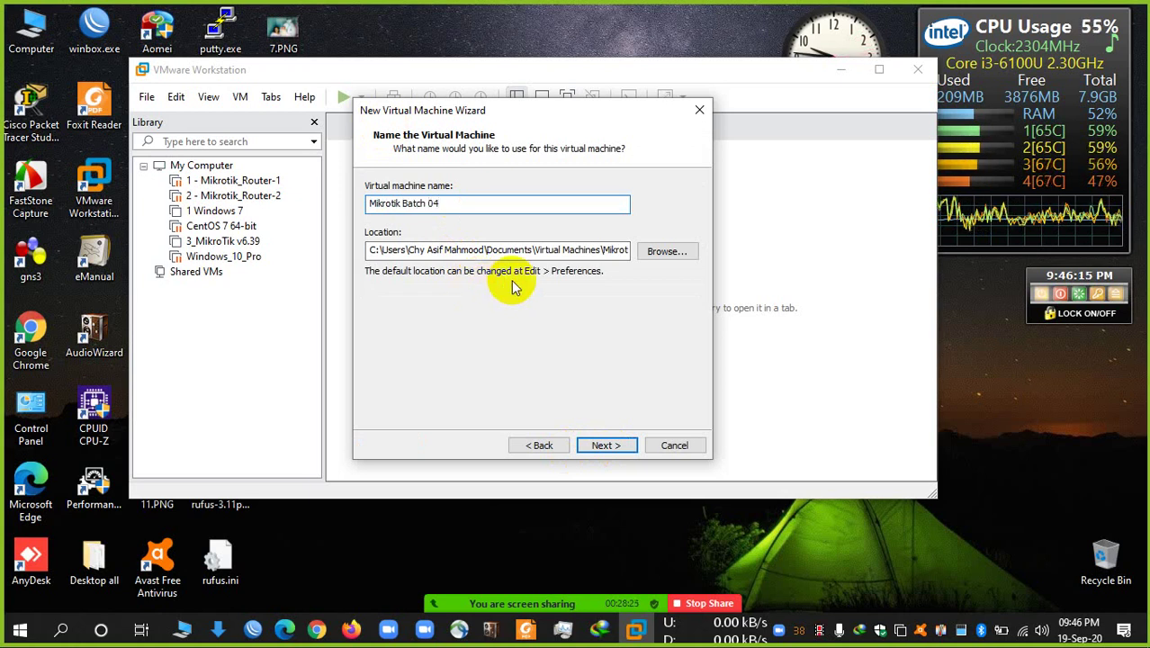
click(621, 446)
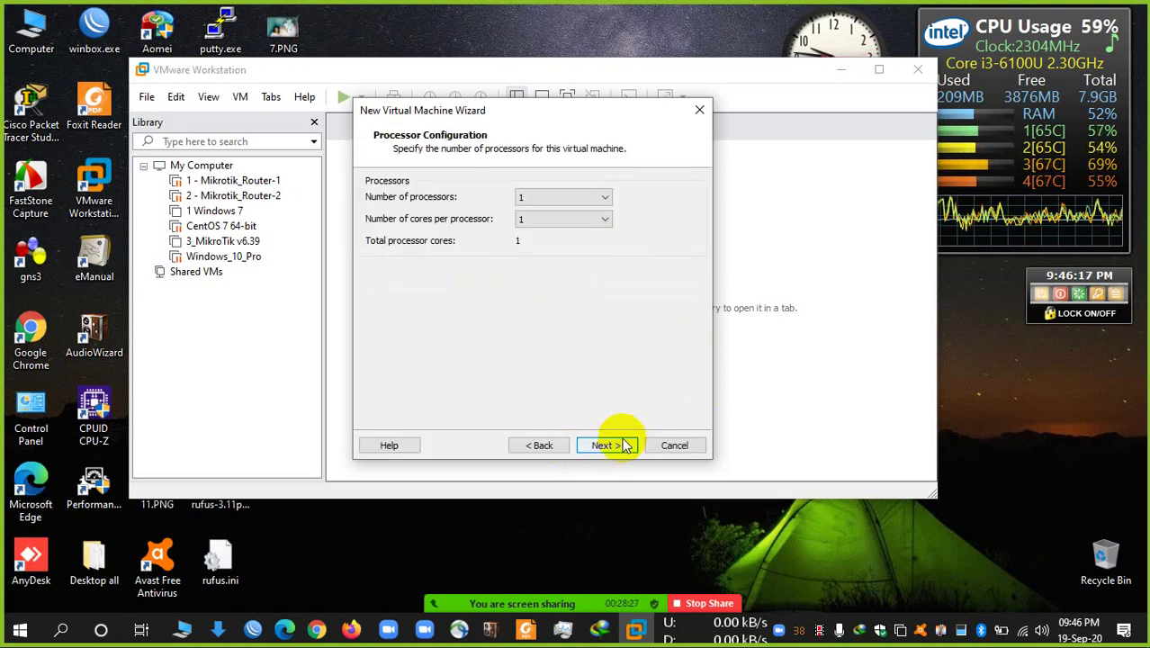
- Accept one processor with one core and 256 MB of memory for the virtual machine
click(551, 219)
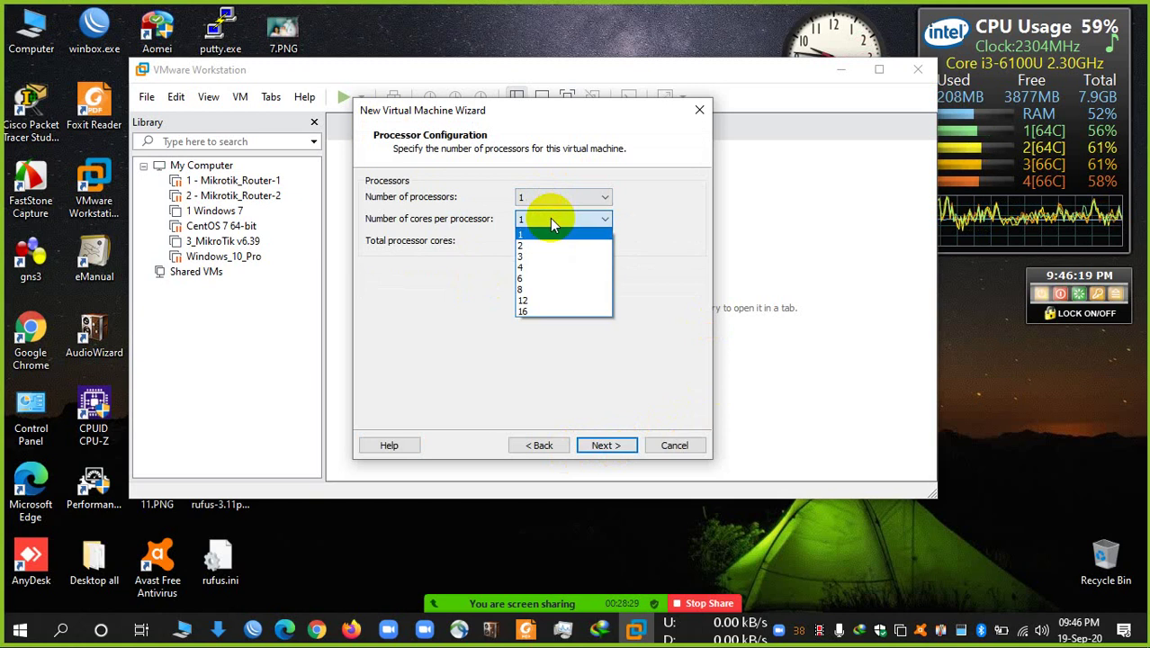
click(549, 219)
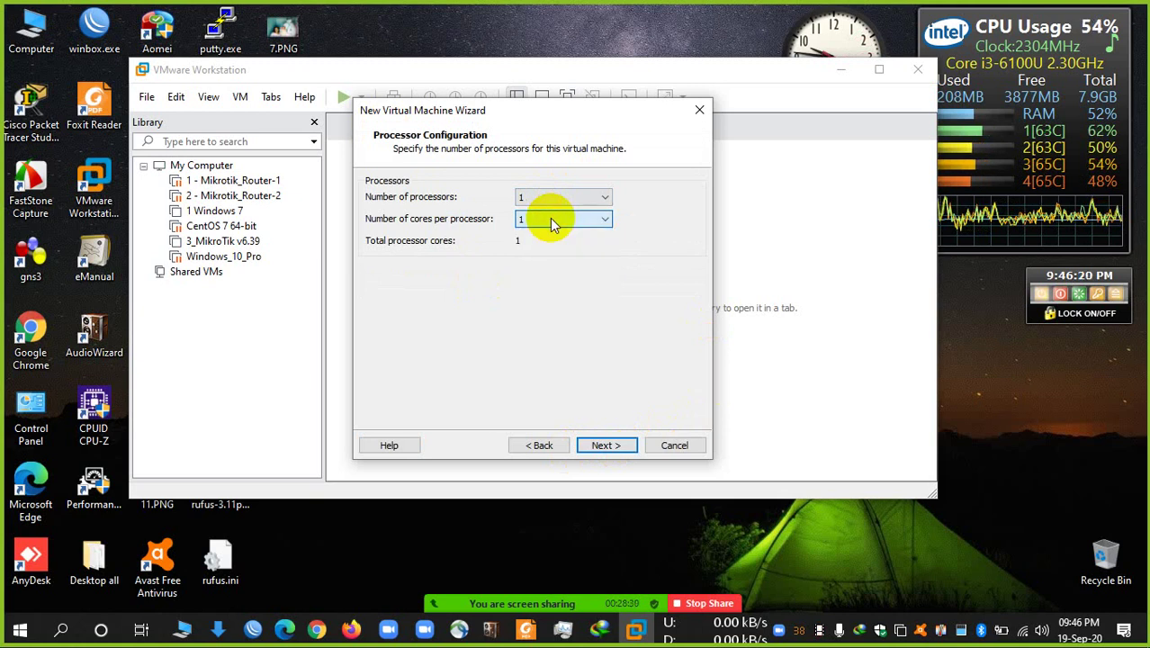
click(618, 444)
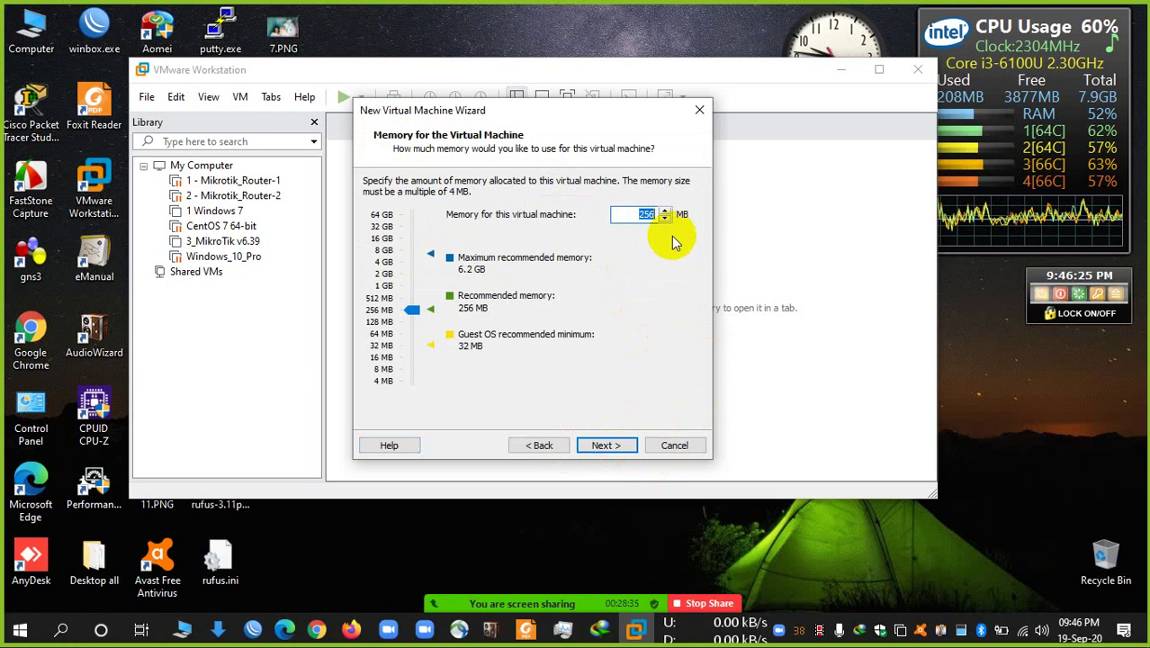
click(605, 446)
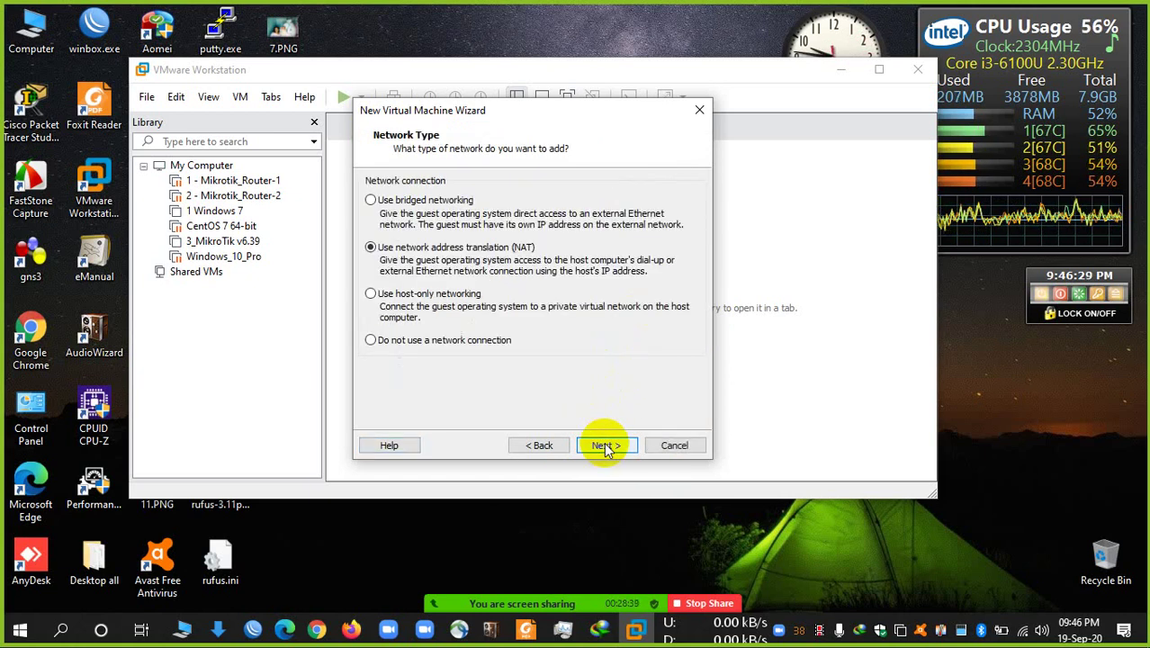
- Choose bridged networking and accept the BusLogic SCSI controller
click(438, 203)
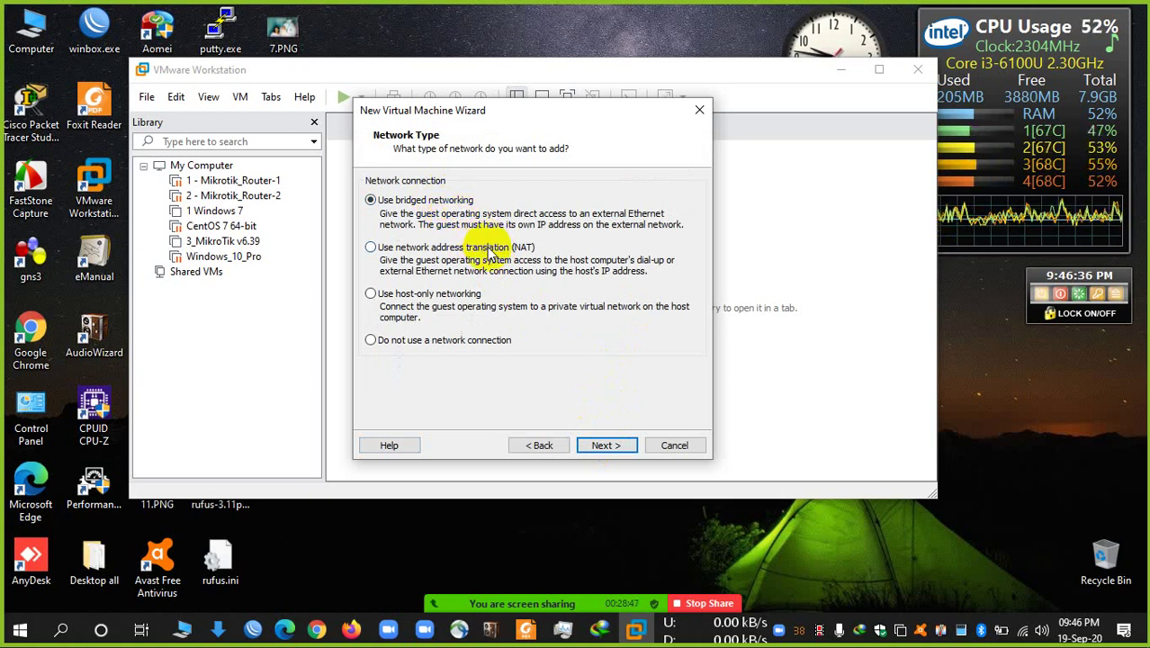
click(615, 447)
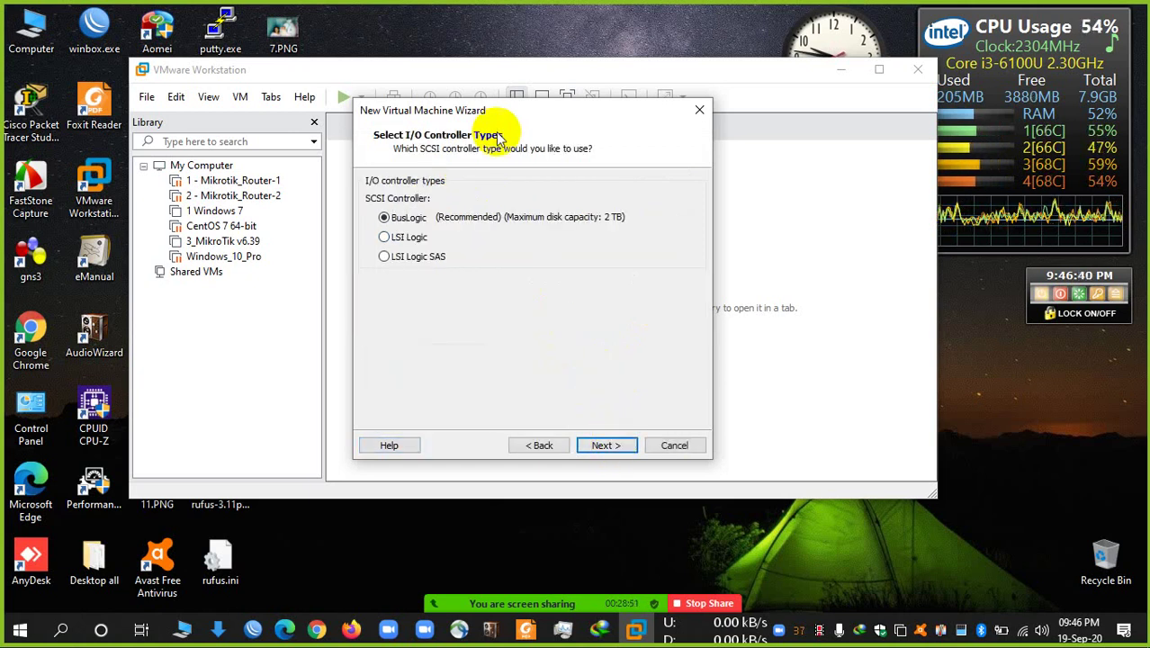
click(619, 446)
- Create a new 1.0 GB virtual disk stored as a single file named Mikrotik Batch 04.vmdk
click(619, 446)
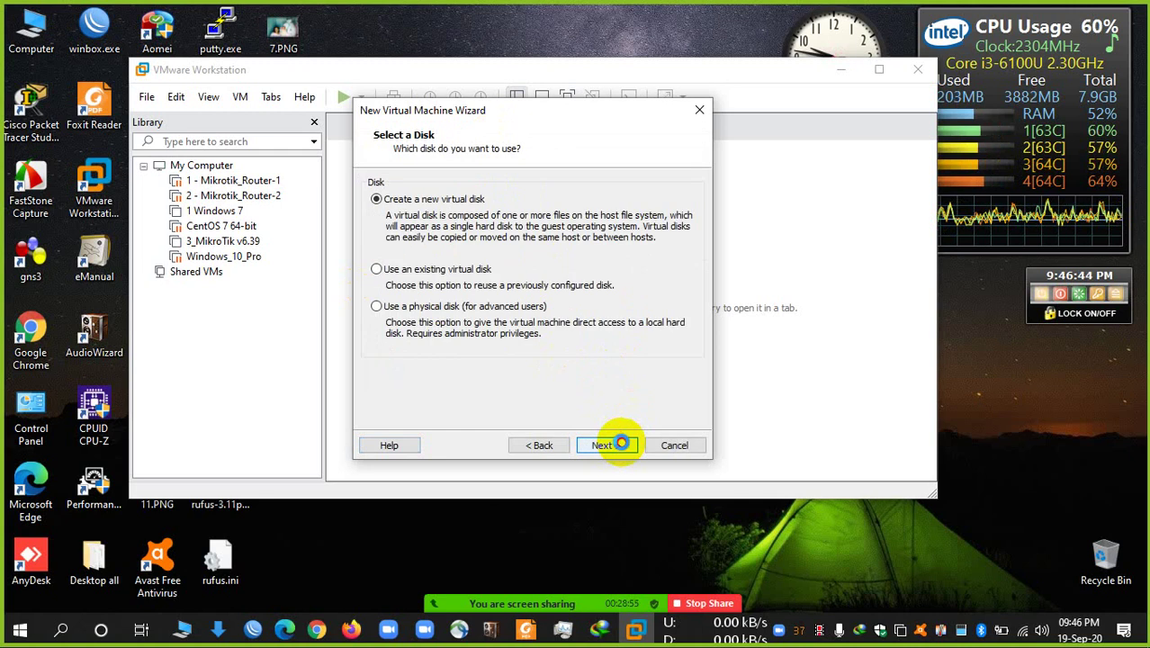
click(619, 446)
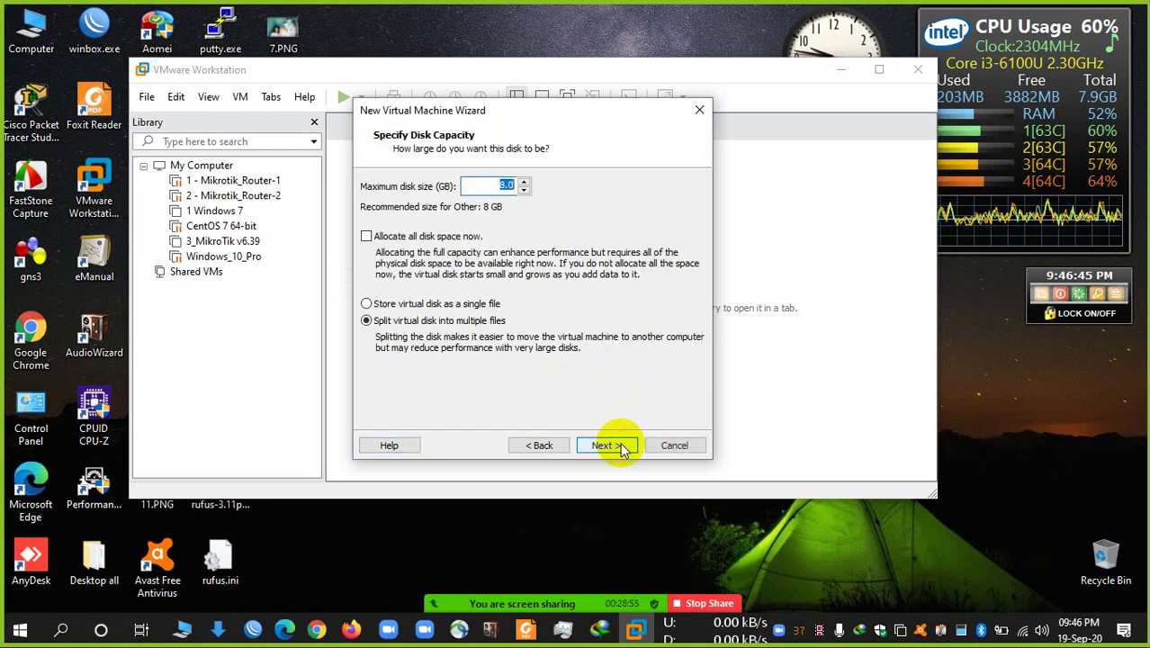
click(441, 307)
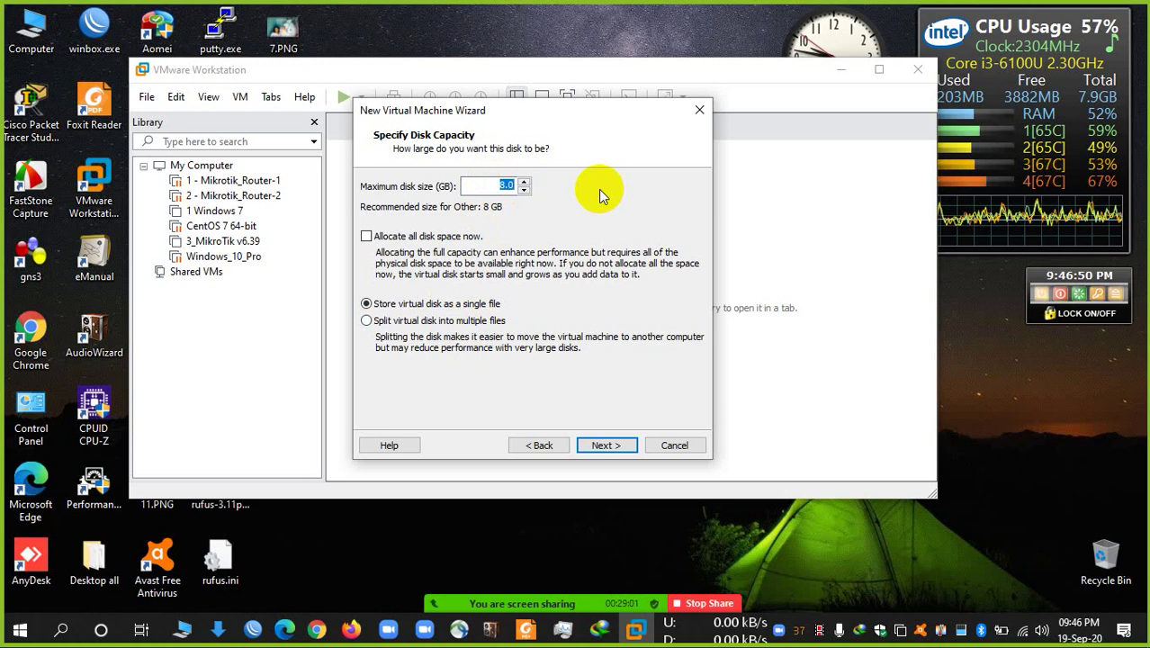
text(1.0)
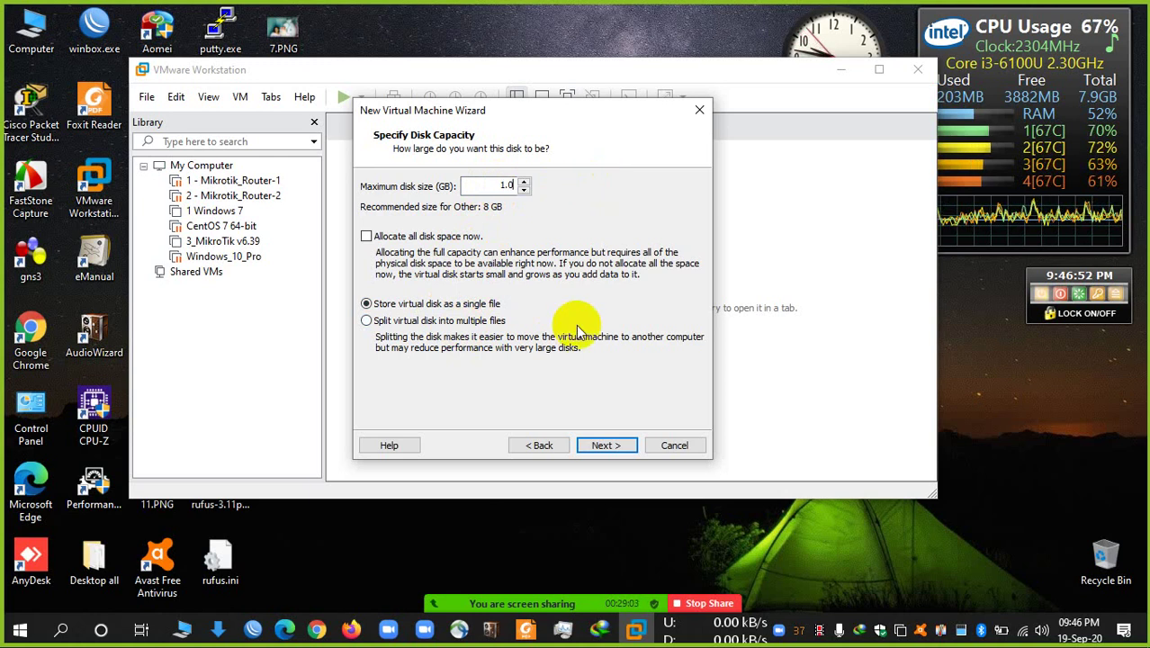
click(608, 444)
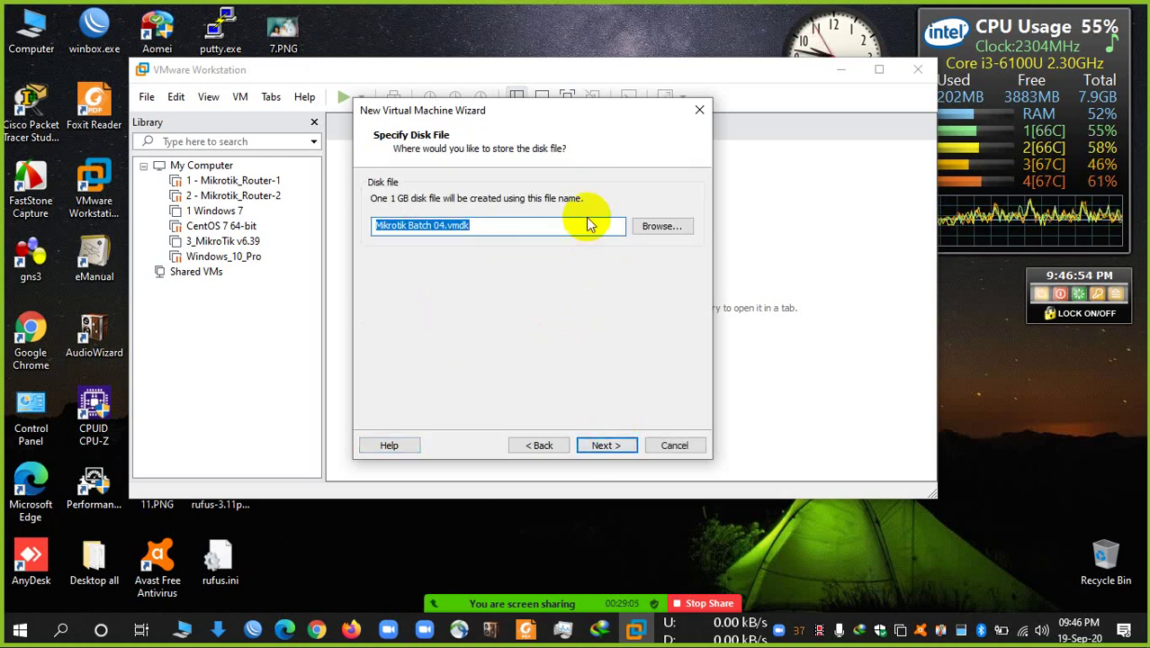
click(606, 446)
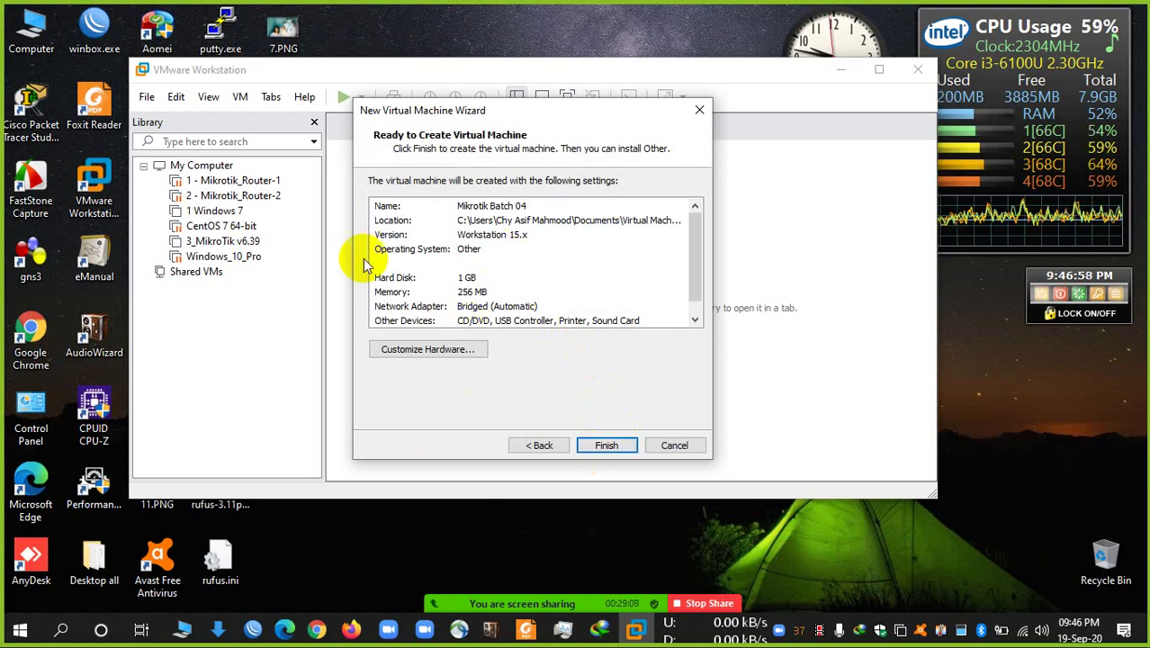
- Customize the hardware to two cores per processor and finish creating the virtual machine
click(441, 352)
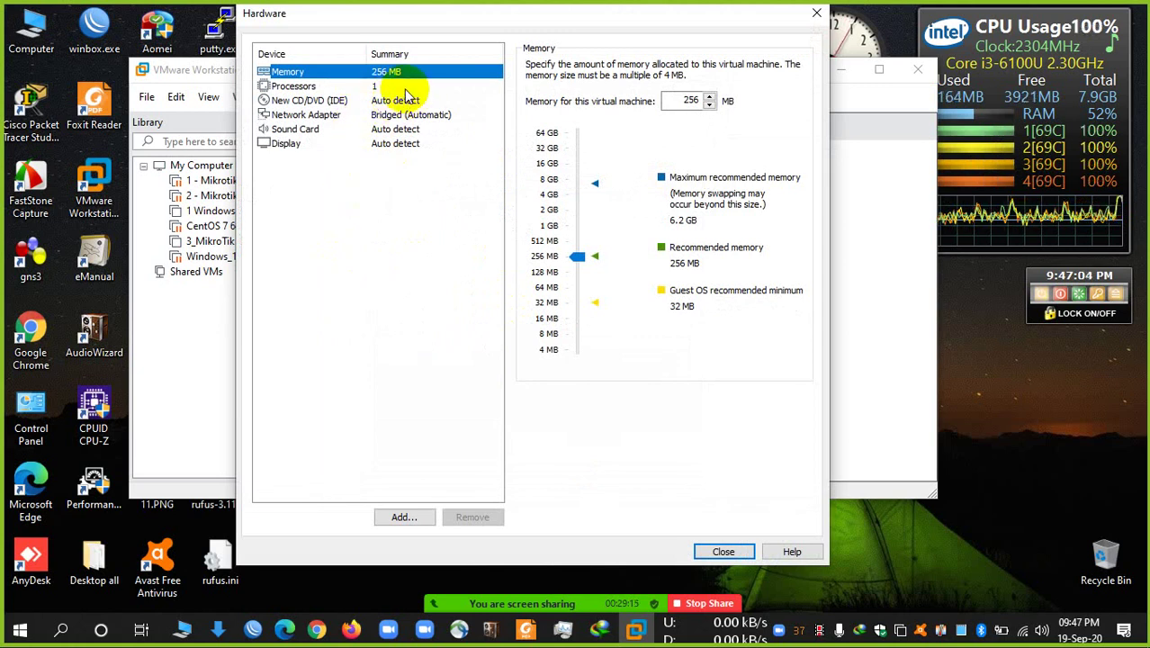
click(360, 86)
click(683, 87)
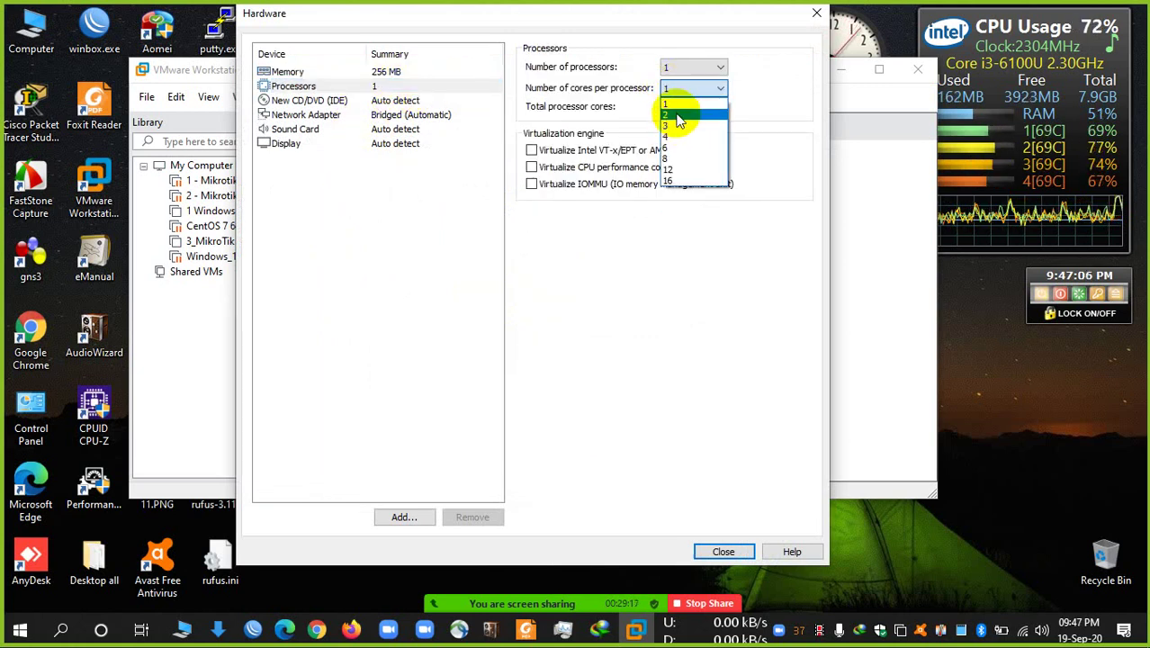
click(680, 115)
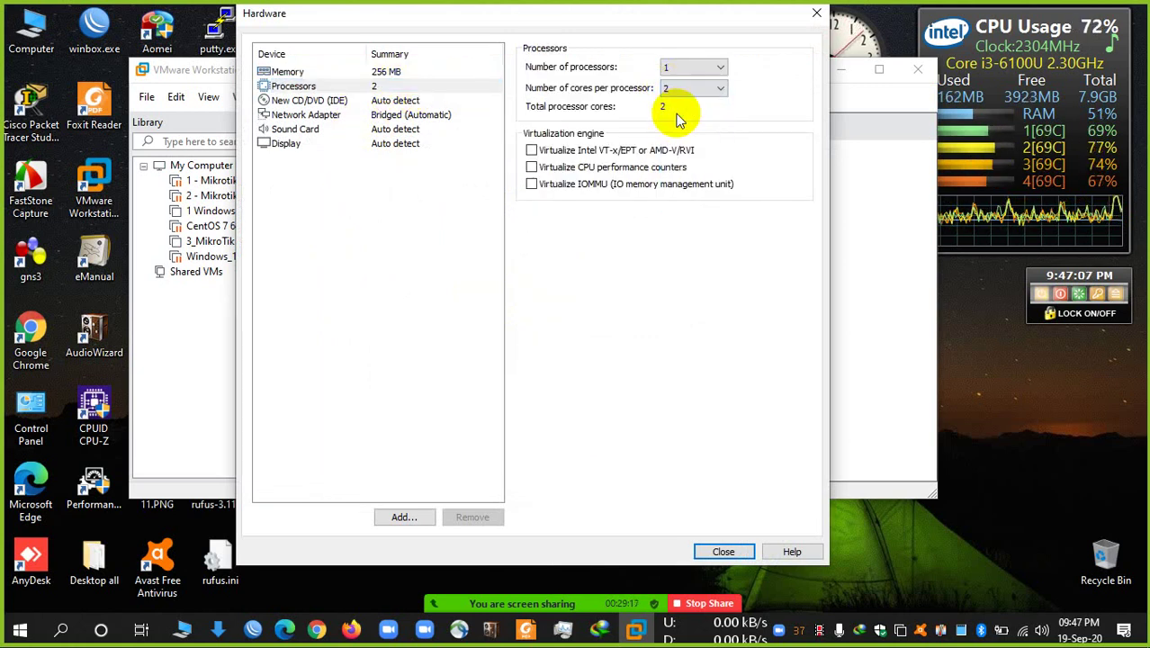
click(816, 13)
click(601, 445)
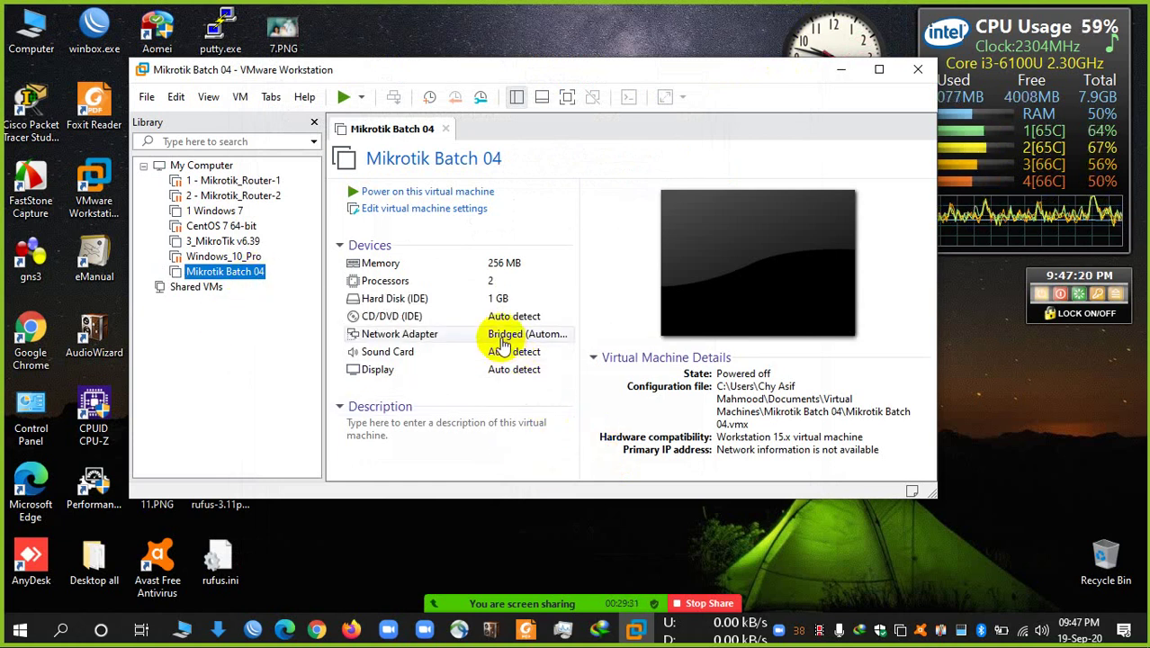
- Power on the Mikrotik Batch 04 virtual machine and mark the guest installation as finished to dismiss the reminder
click(451, 192)
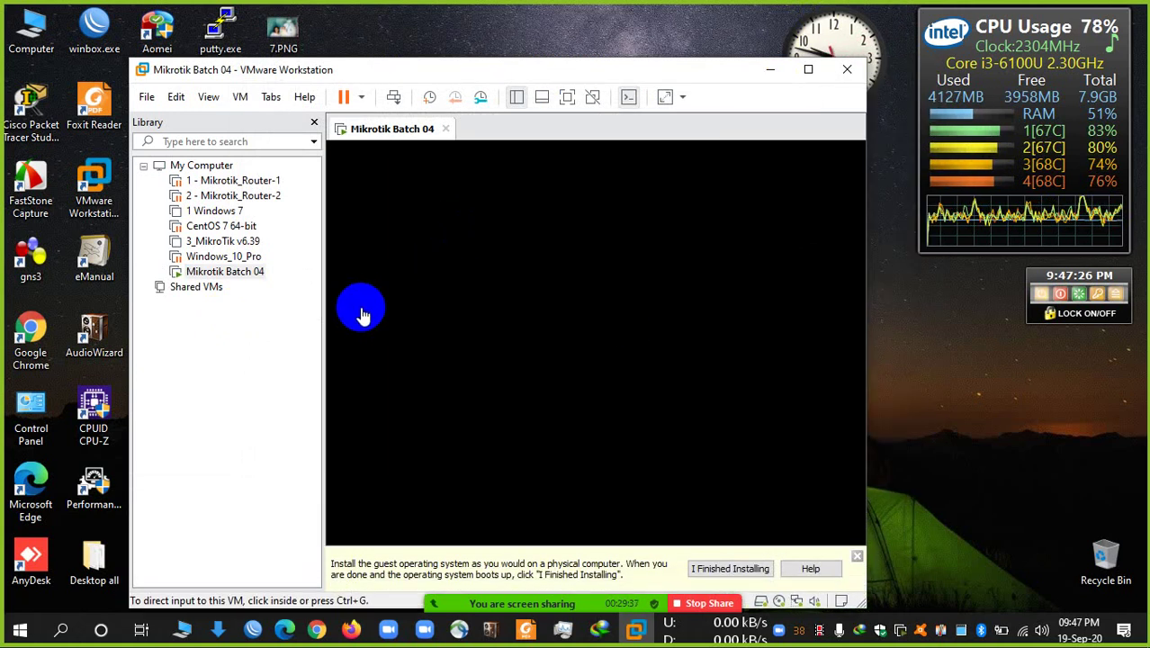
click(747, 569)
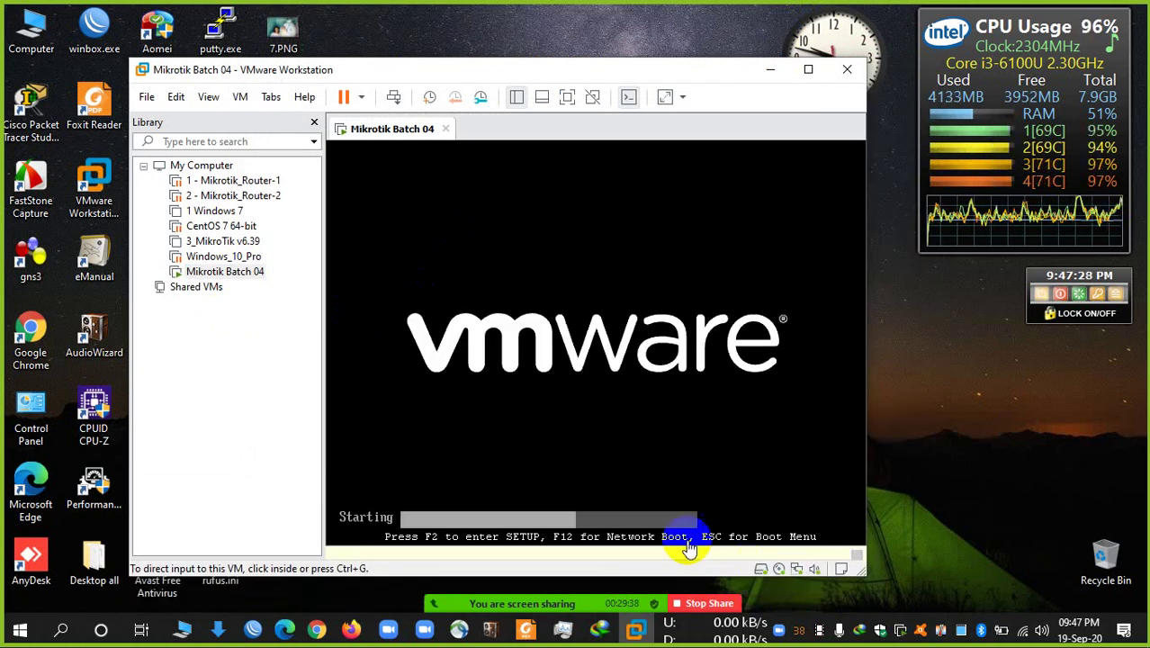
- Open the CD/DVD drive settings of the Mikrotik Batch 04 virtual machine and set its connection to an ISO image file
right_click(214, 275)
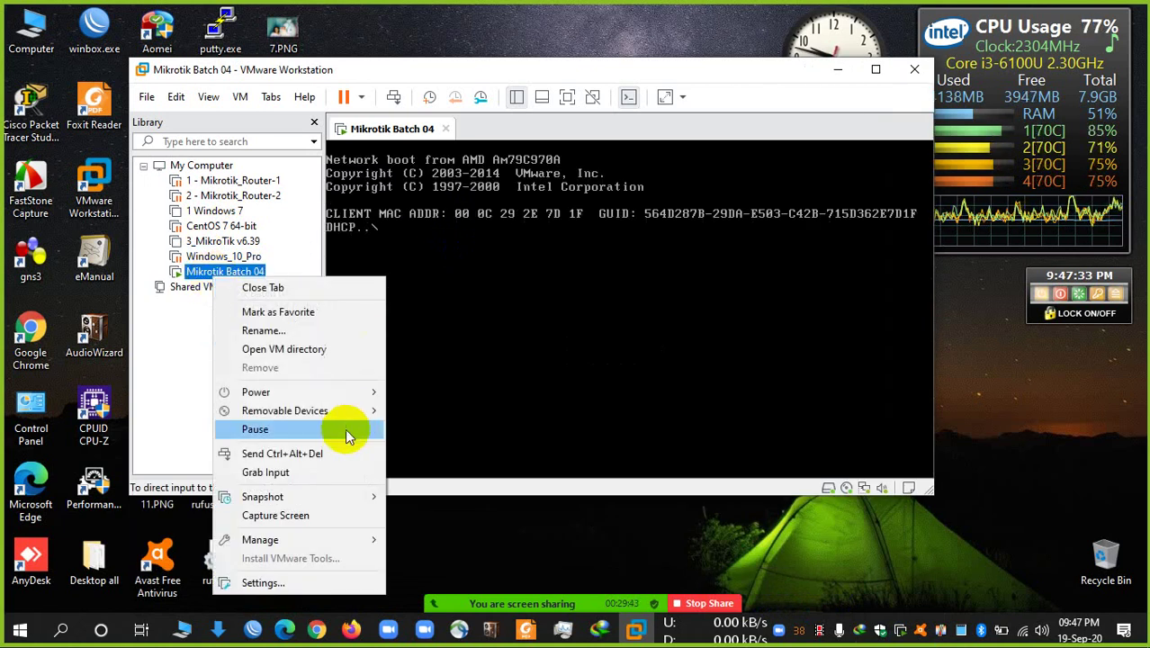
mouse_move(343, 421)
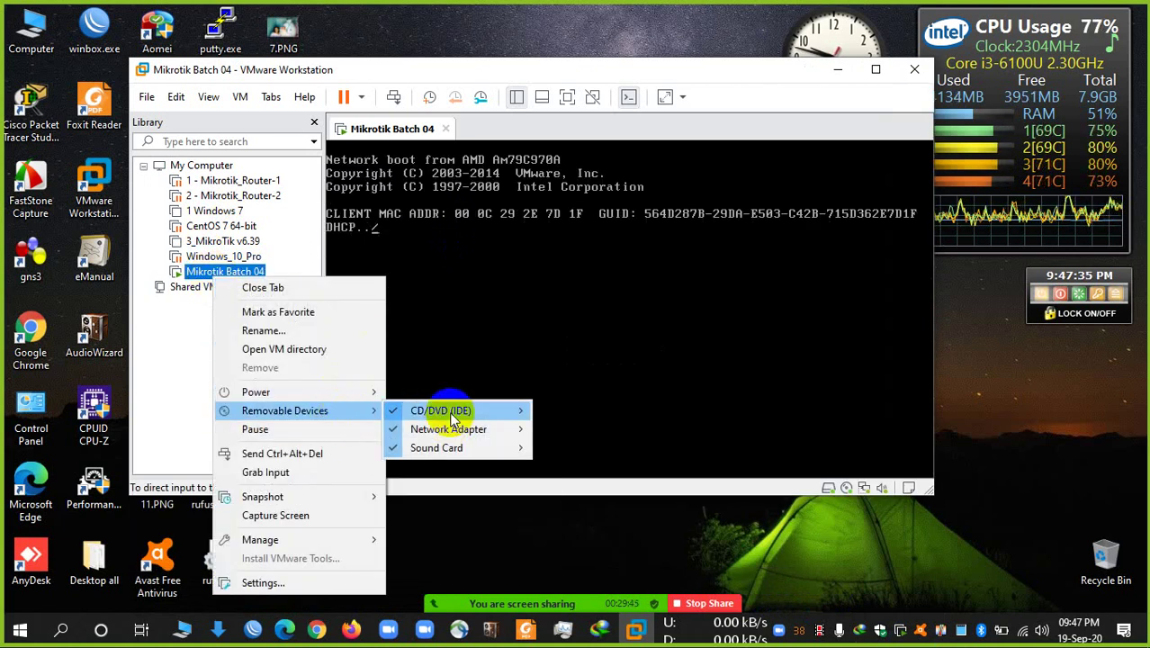
mouse_move(466, 414)
click(576, 429)
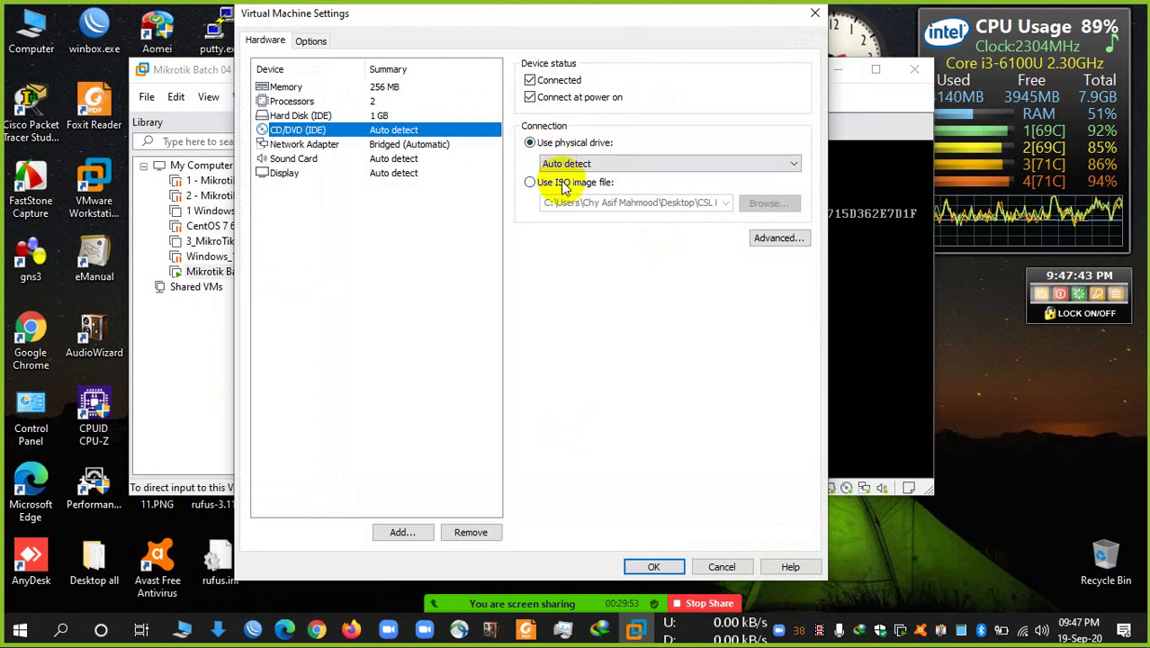
click(563, 185)
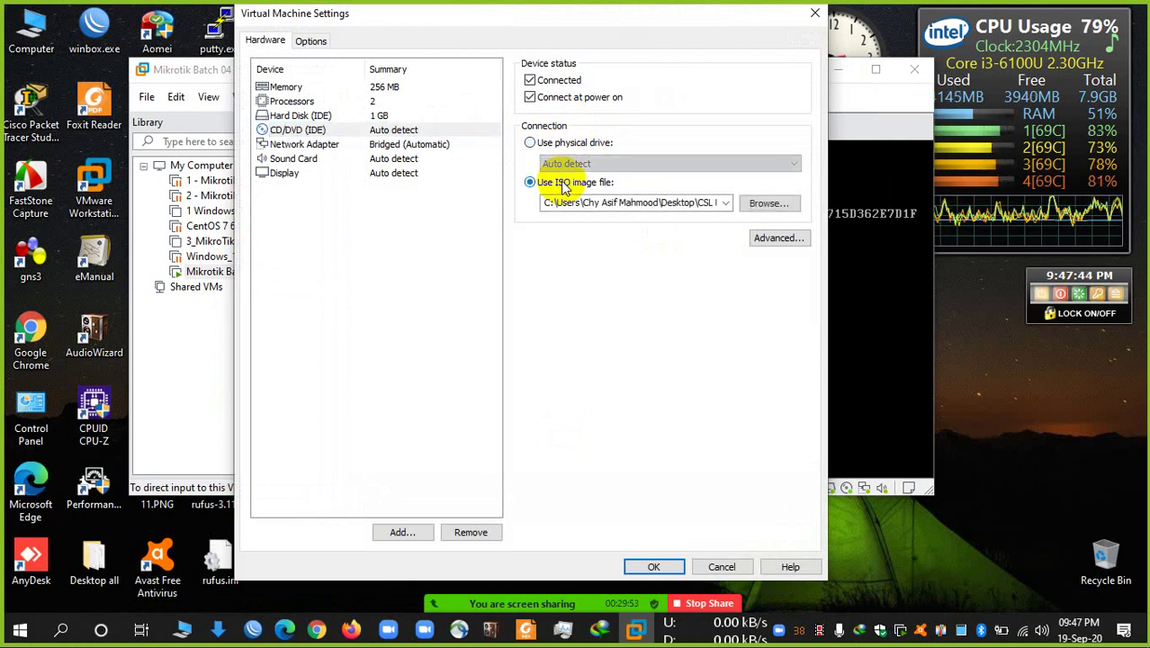
- Load mikrotik-6.47.3.iso from the desktop folder CSL Mikrotik Batch 04, subfolder Class-1, and apply the virtual machine settings
click(758, 204)
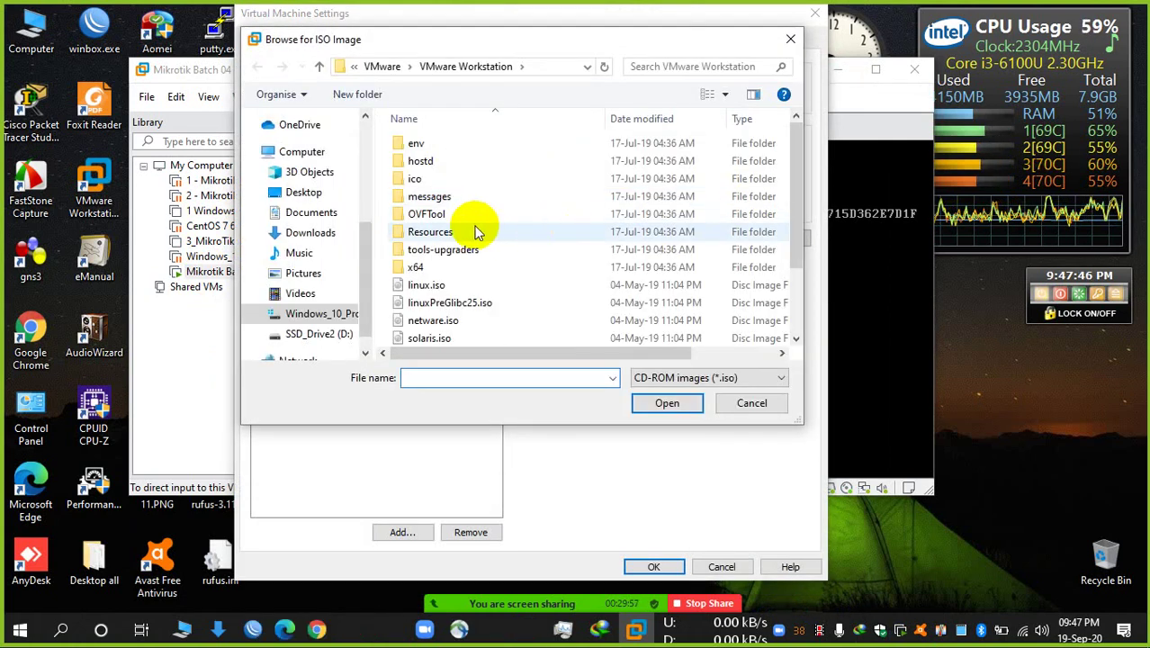
click(326, 192)
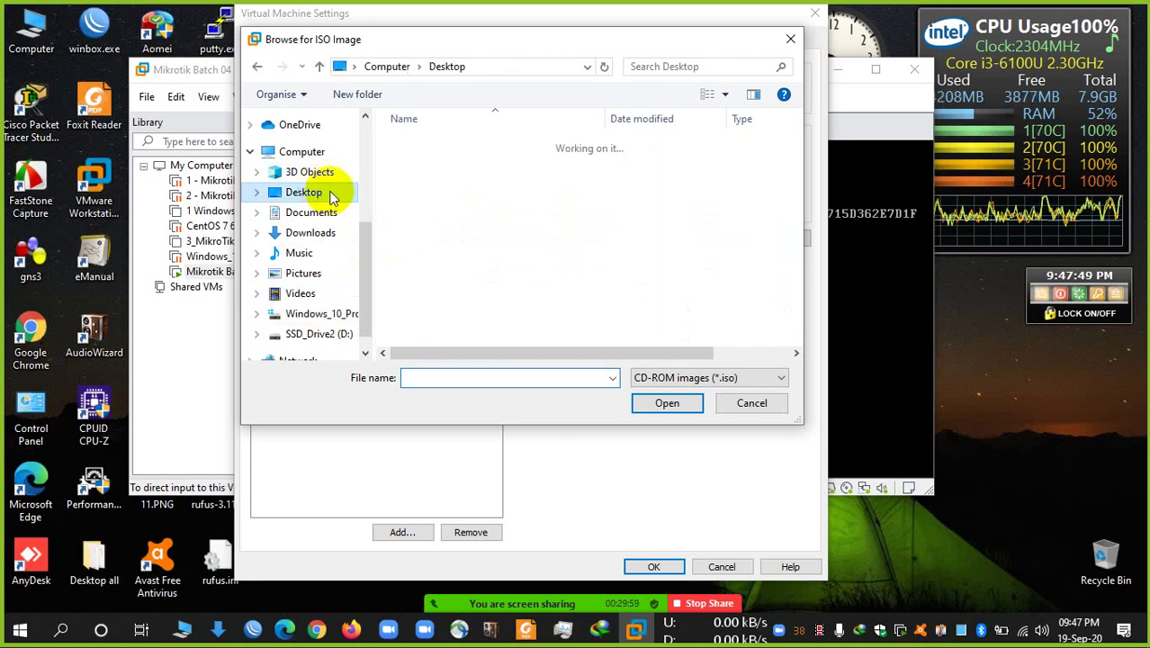
click(466, 165)
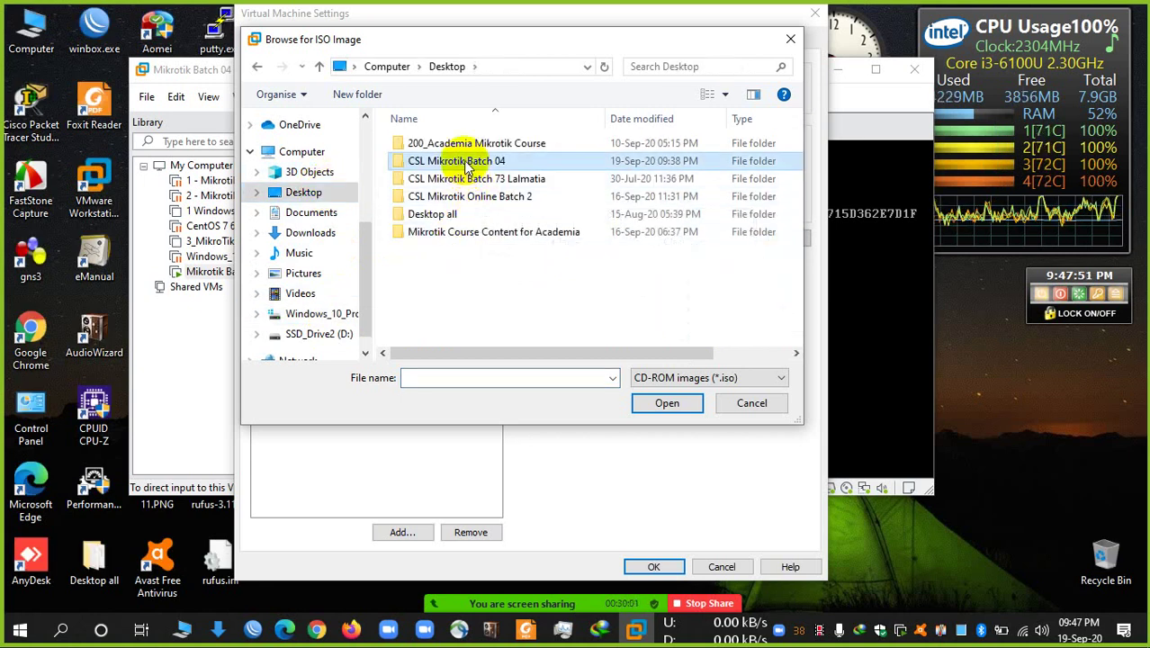
double_click(466, 165)
double_click(438, 143)
click(441, 153)
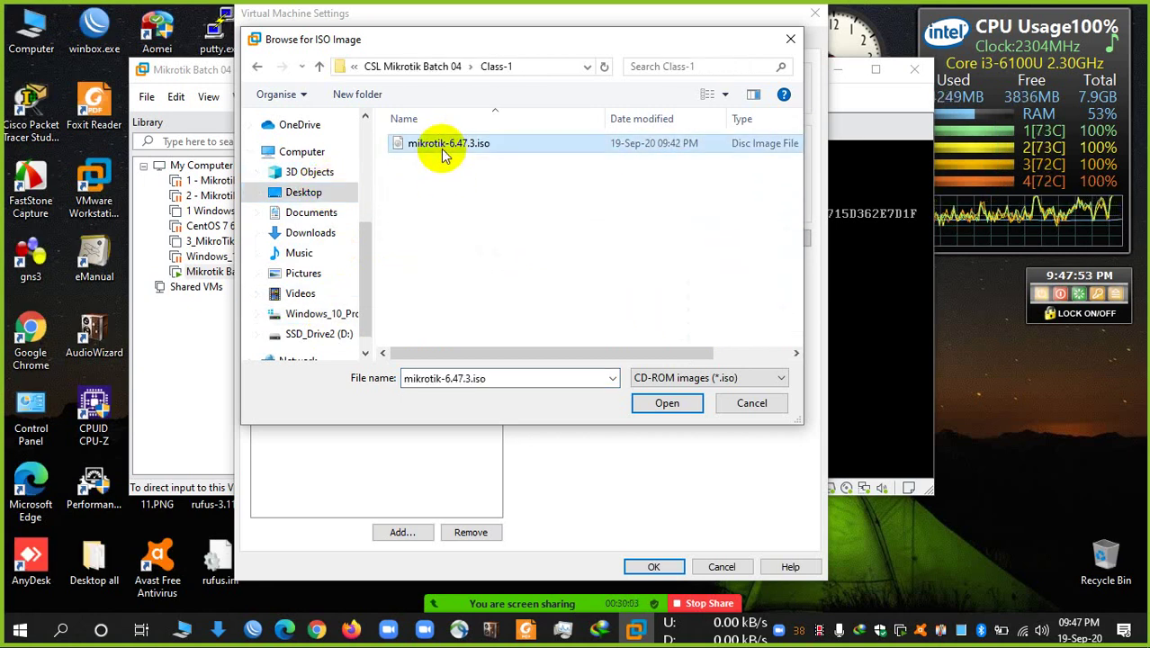
double_click(442, 153)
click(657, 564)
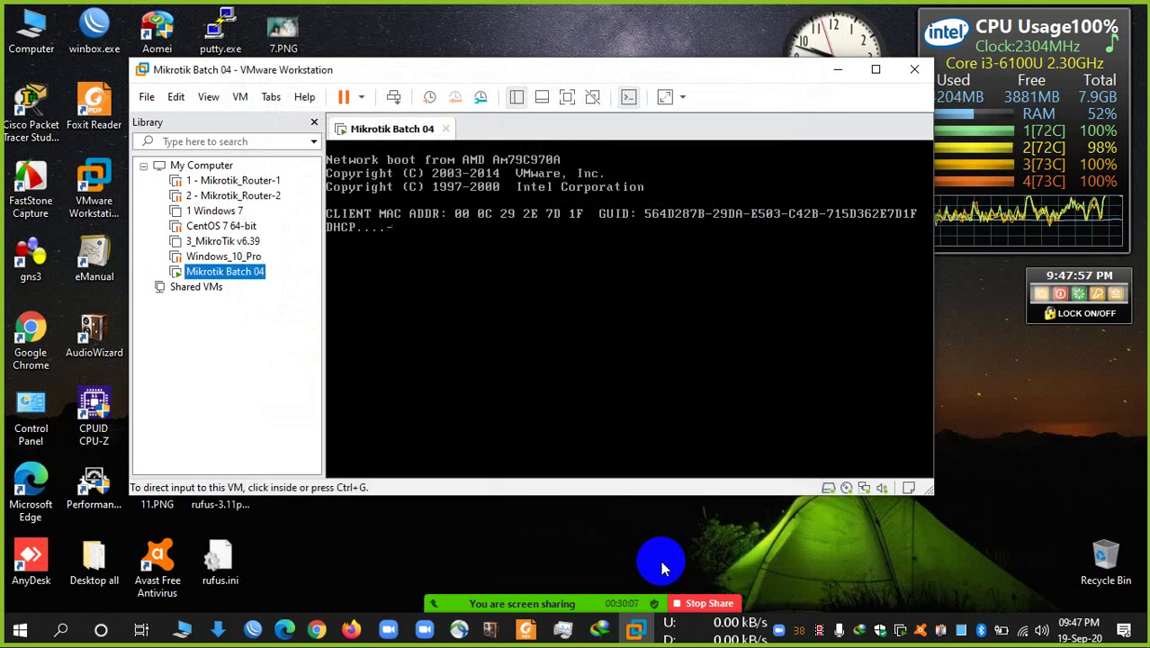
- Check the CPU usage of the running processes in Task Manager and close the open browser window
key(ctrl+shift+Escape)
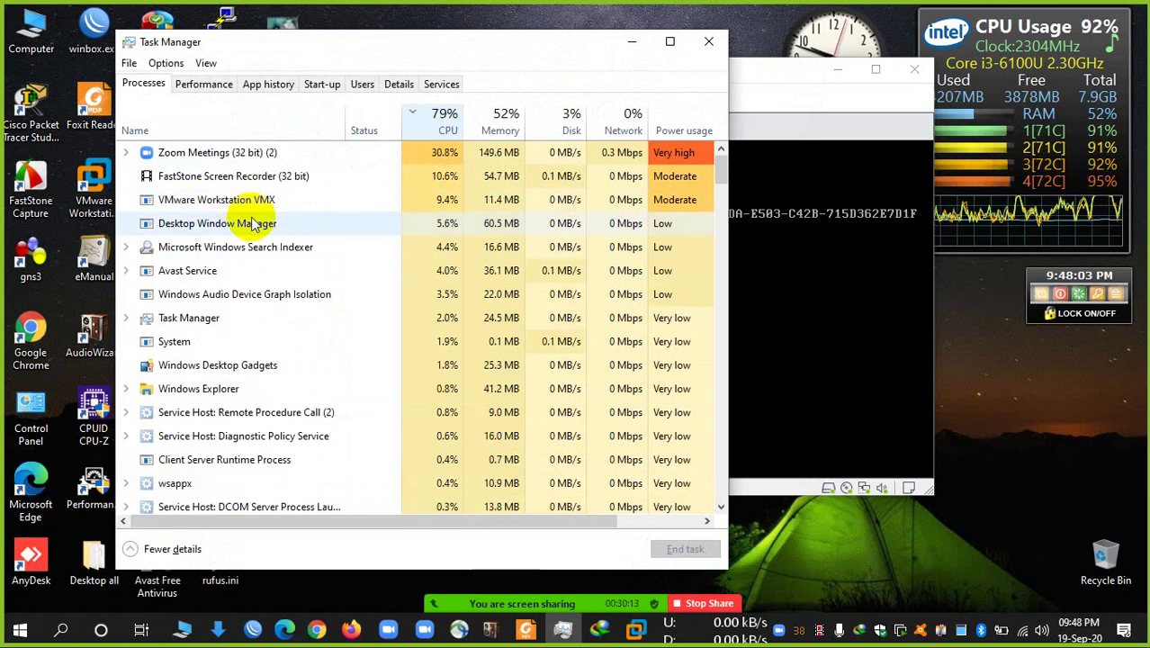
click(709, 43)
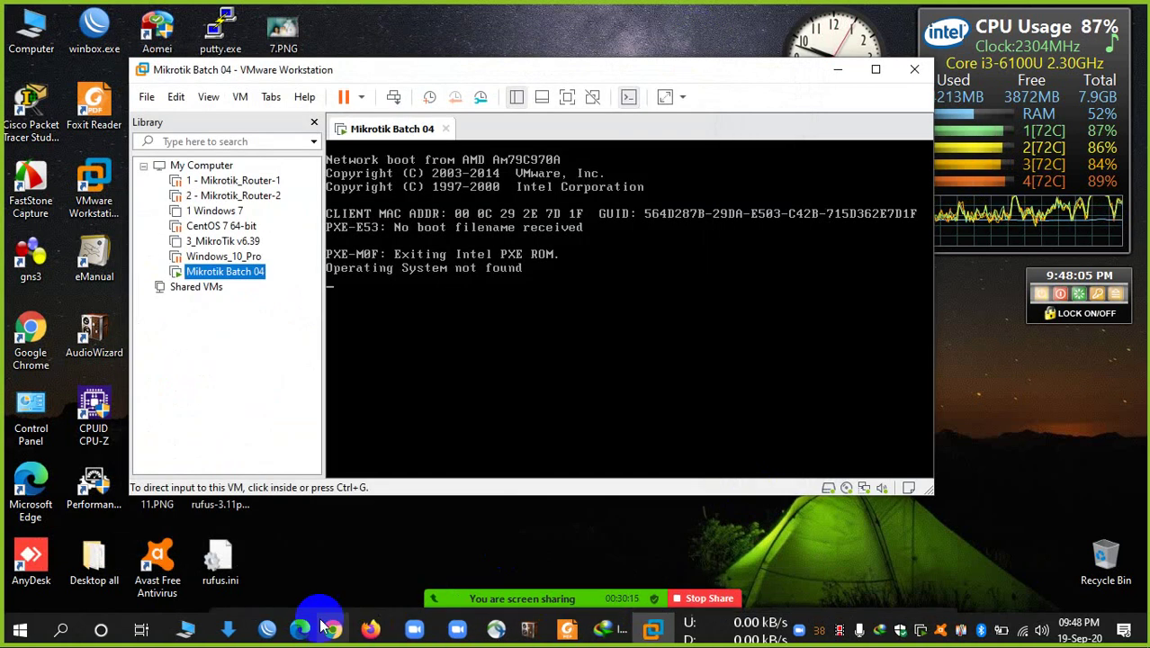
click(359, 629)
click(1134, 14)
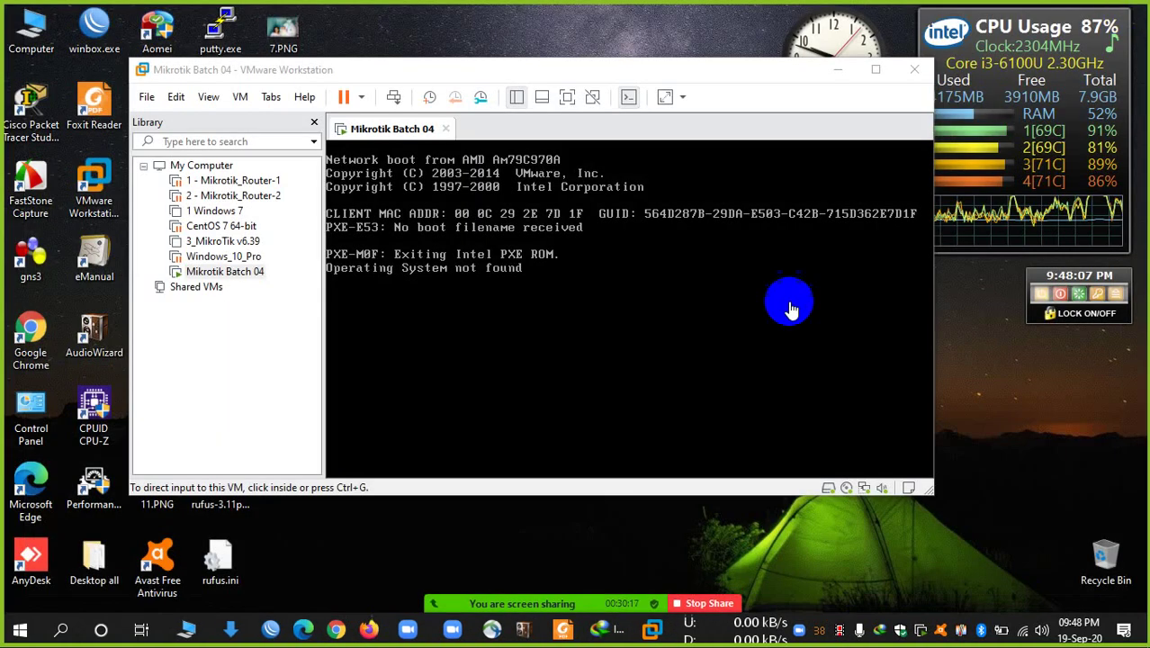
- Restart the Mikrotik Batch 04 guest to boot from the ISO and direct input into its console
right_click(256, 274)
mouse_move(297, 389)
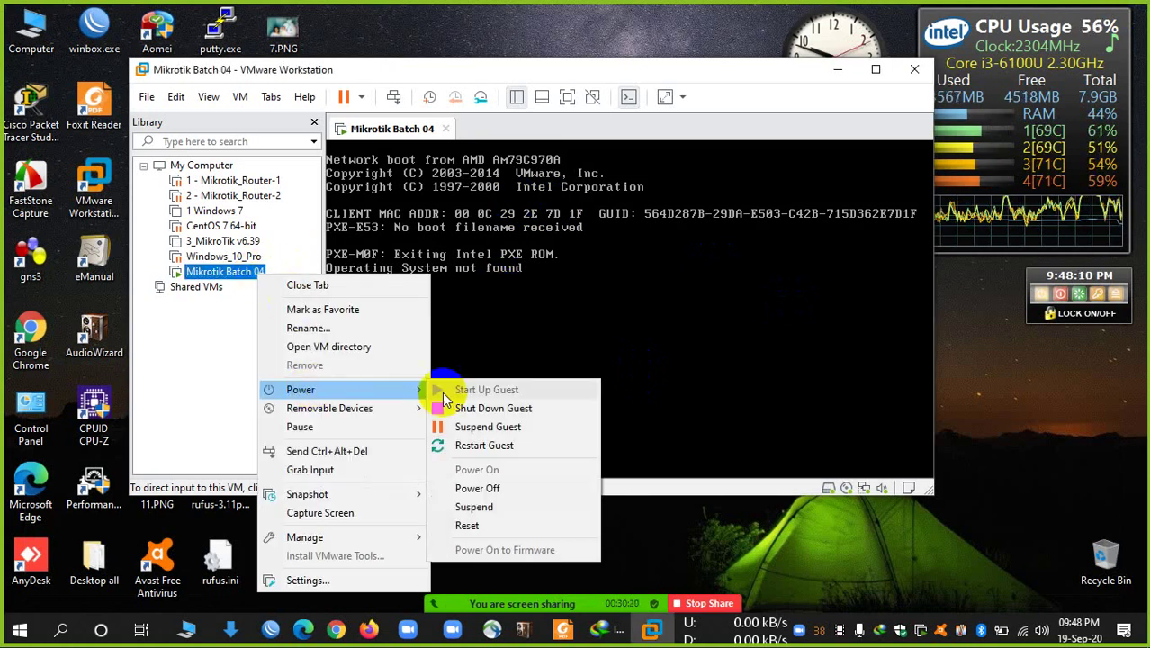
click(457, 444)
click(555, 317)
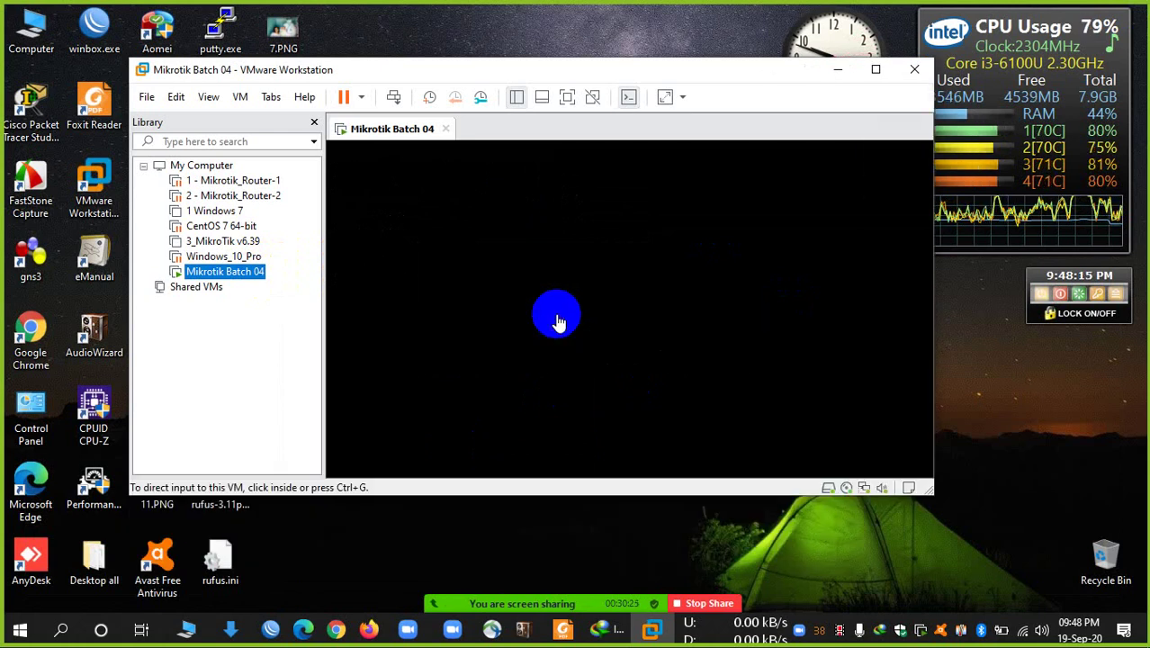
click(556, 321)
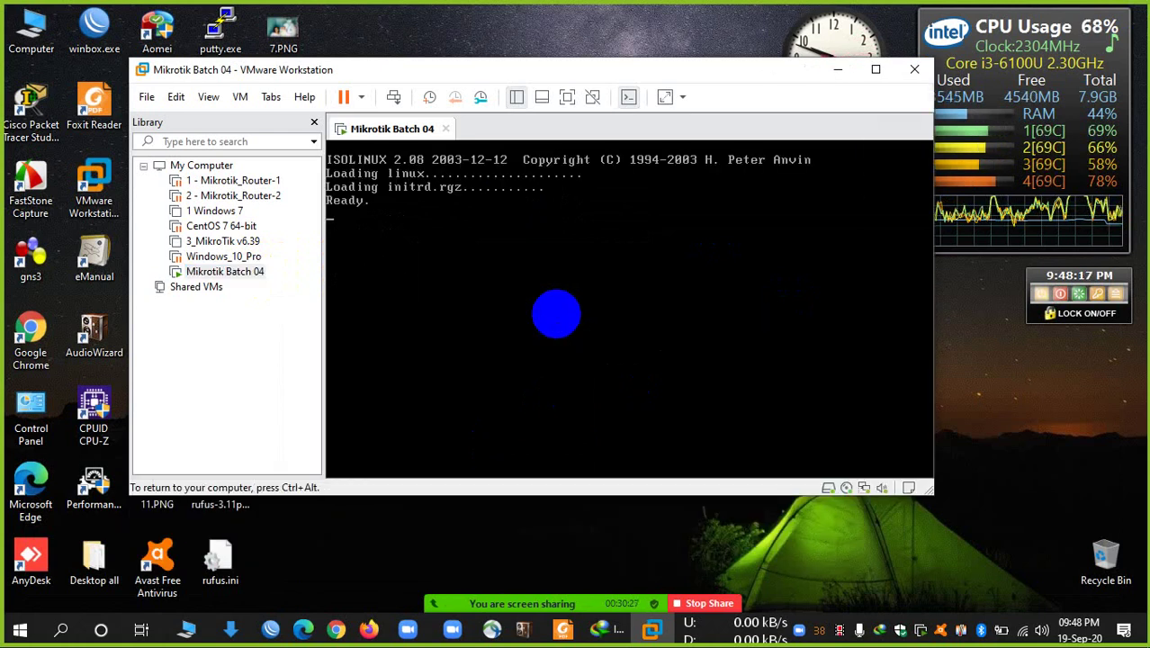
- Show the virtual machine in full screen with the guest display set to Free Stretch
key(ctrl+alt+Return)
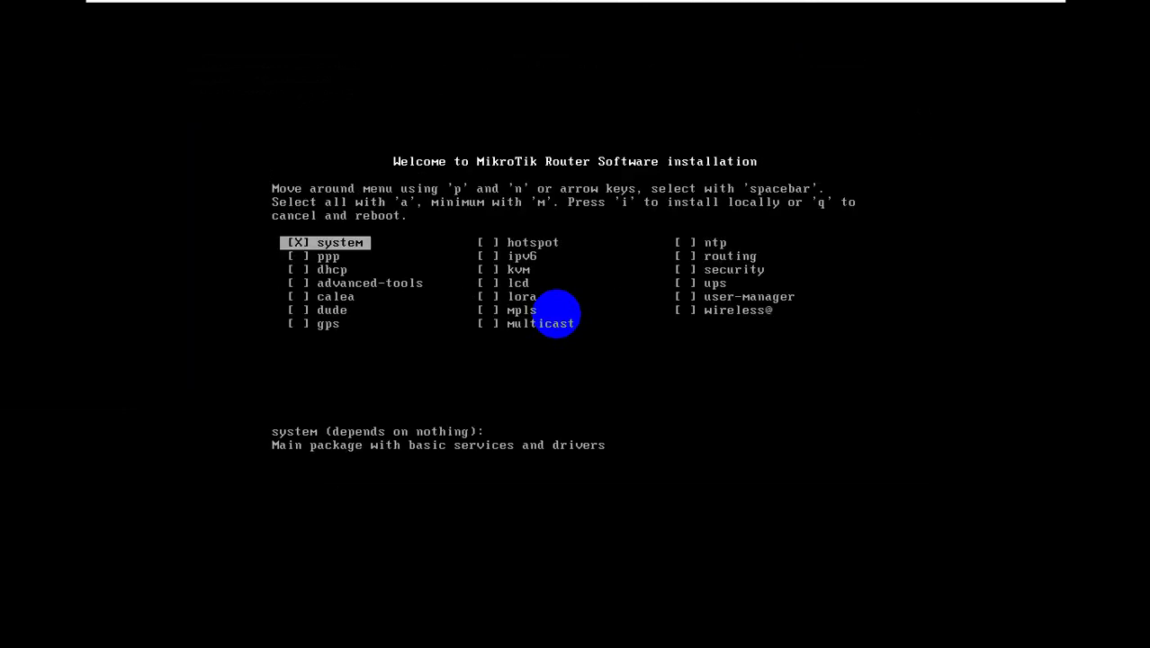
key(ctrl+alt+Return)
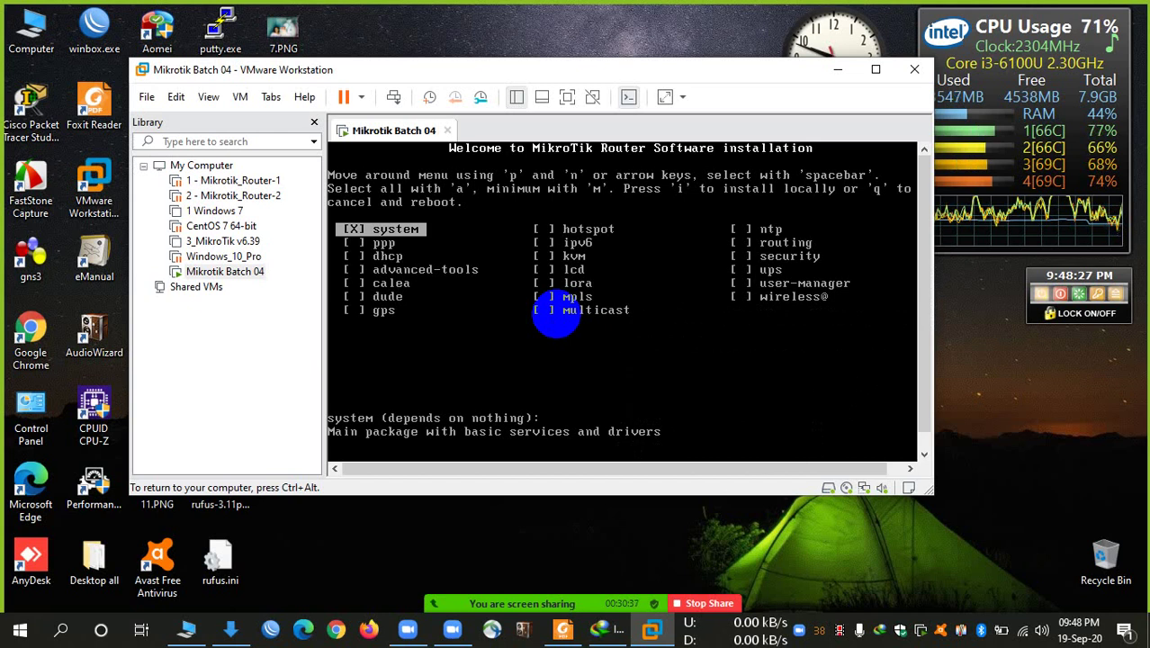
key(ctrl+alt+Return)
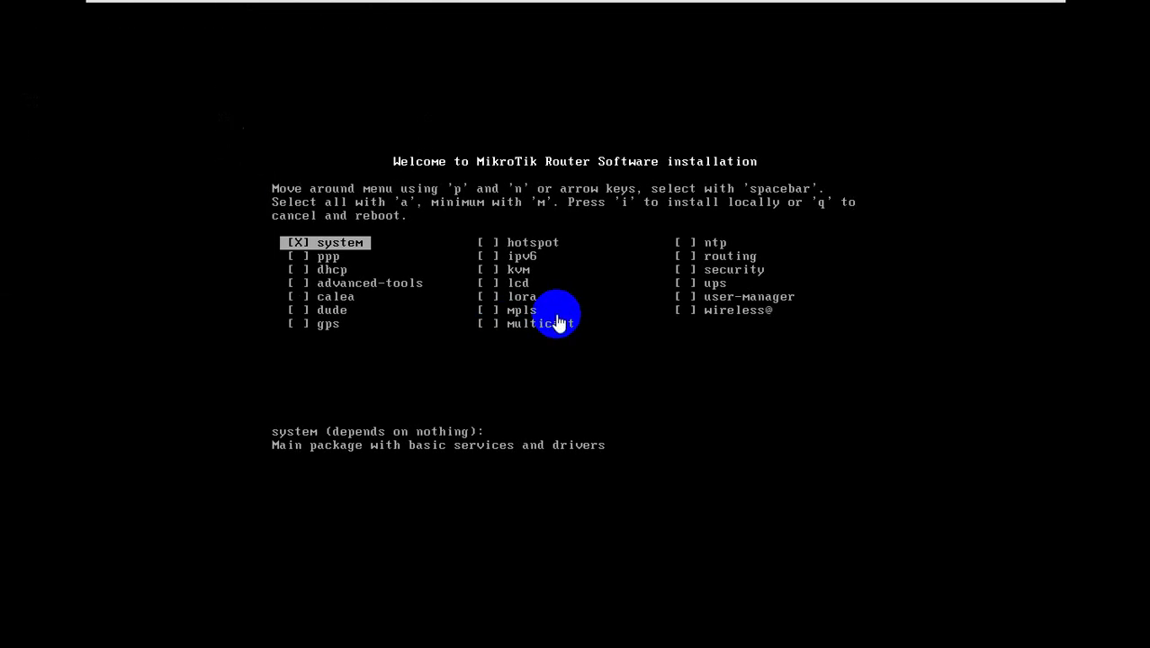
mouse_move(313, 4)
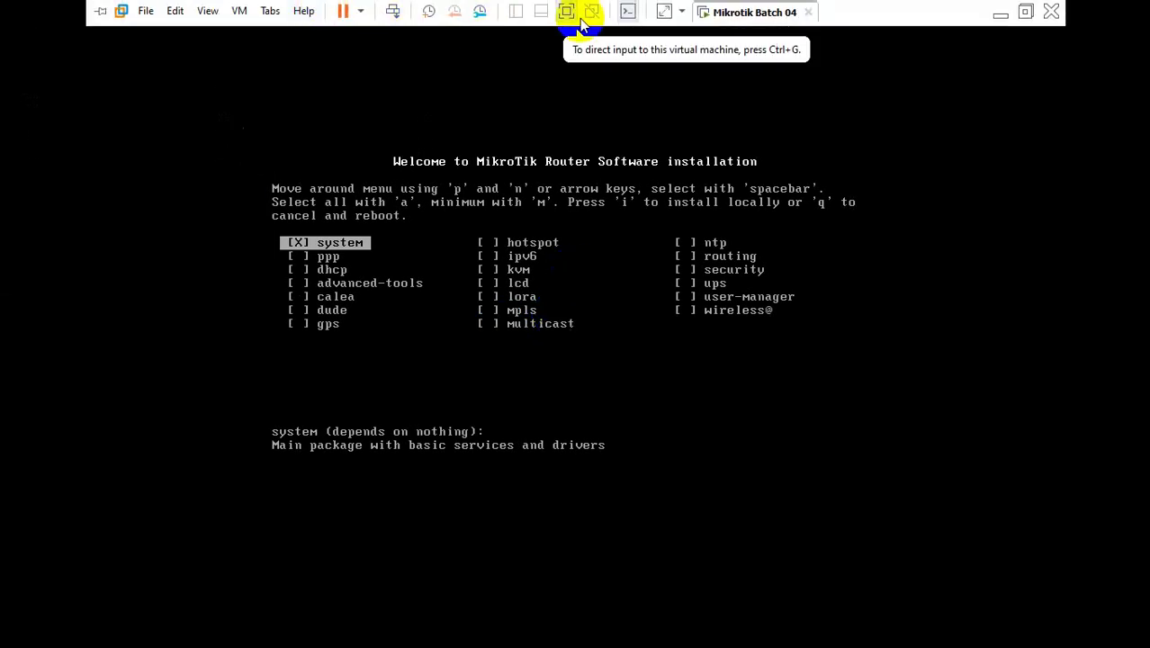
click(206, 13)
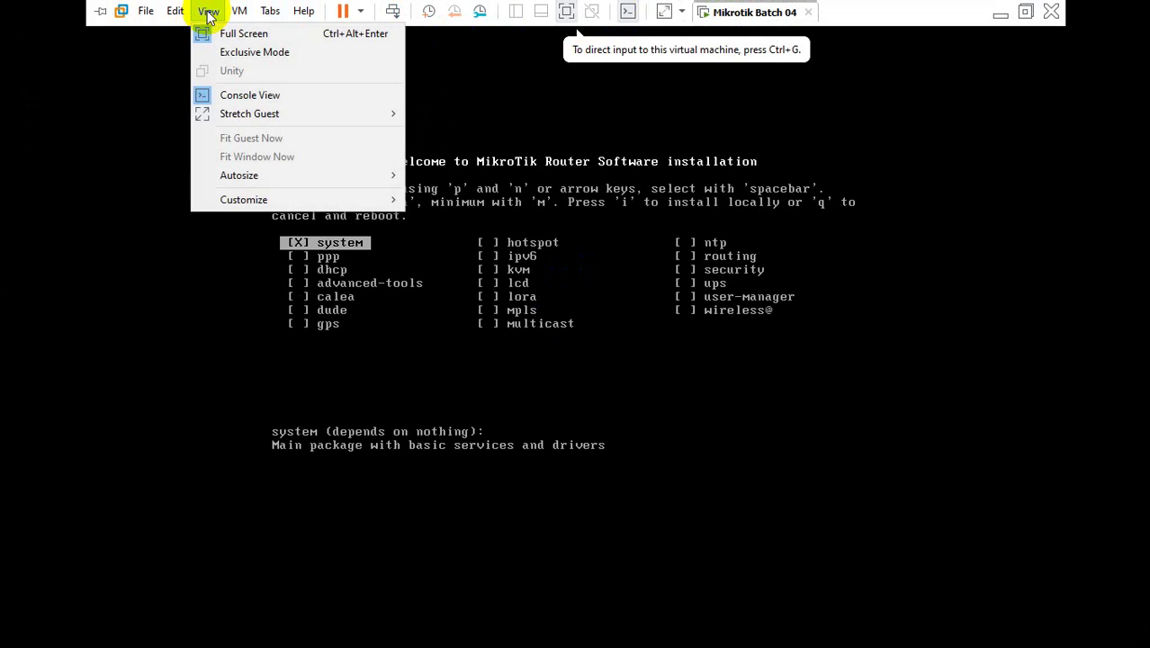
mouse_move(249, 115)
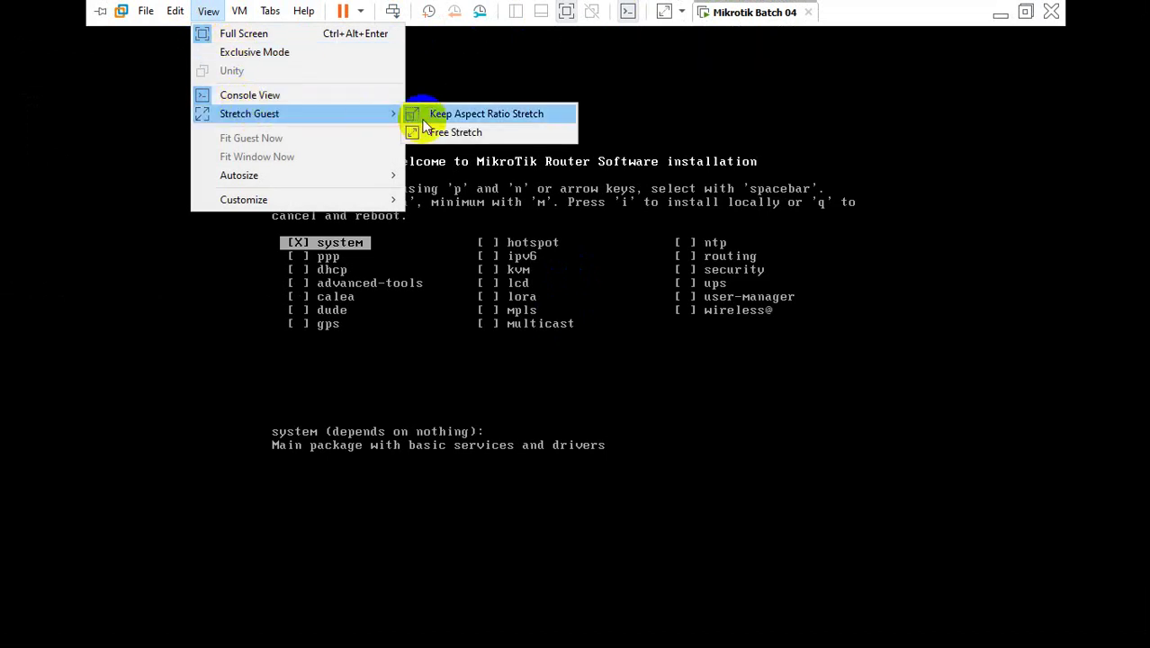
click(431, 130)
click(548, 283)
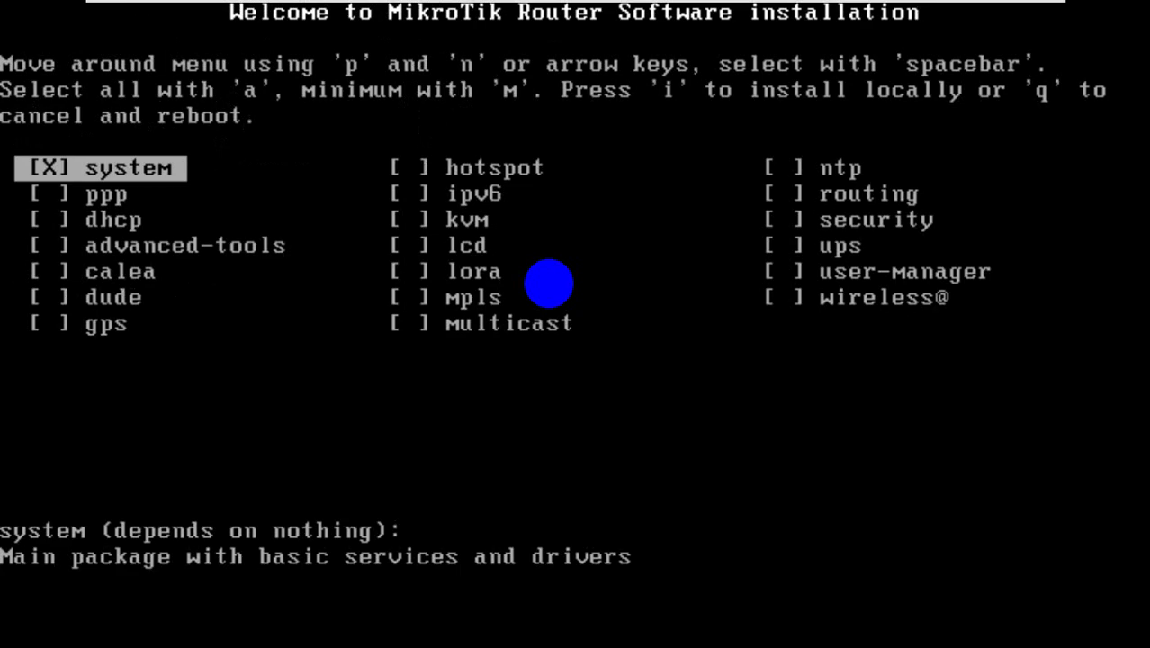
- Mark the routing package for installation in the MikroTik package list
key(Right)
key(Down)
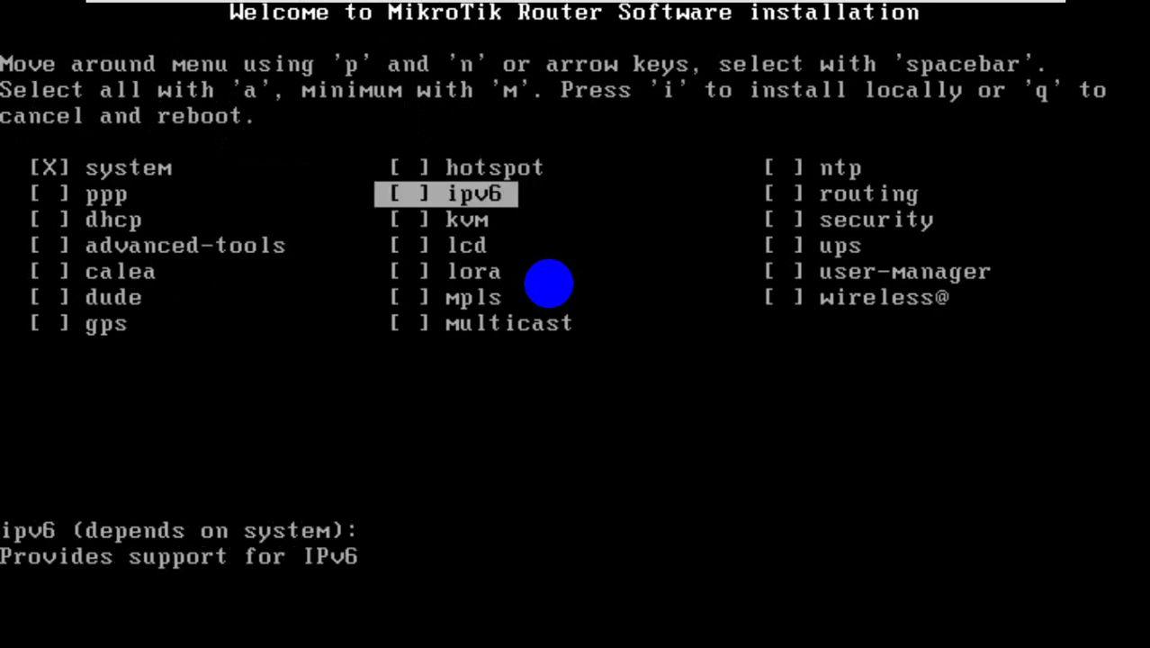
key(Left)
key(Up)
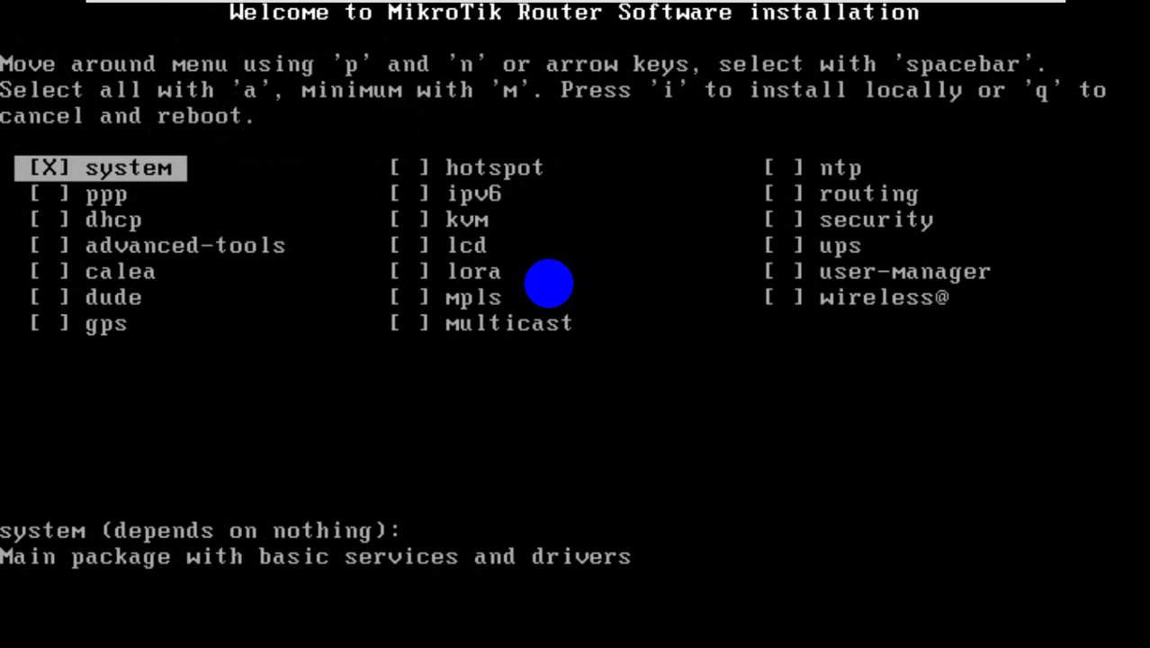
key(Right)
key(Down)
key(Right)
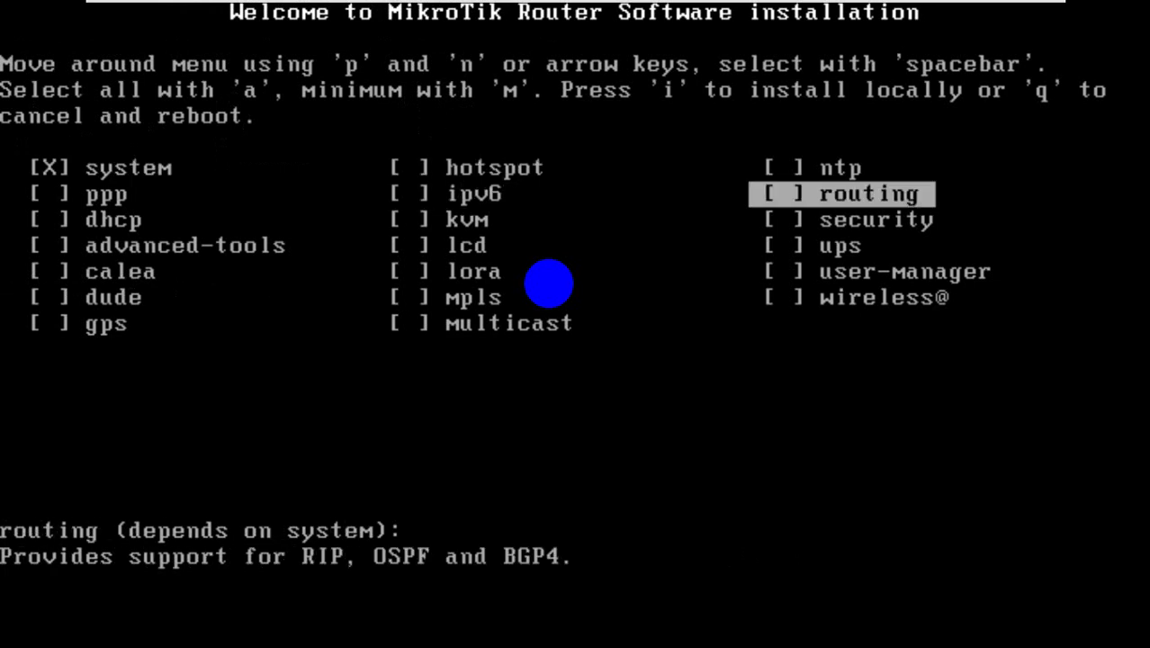
key(space)
- Mark the dhcp package for installation in the MikroTik package list
key(Left)
key(Left)
key(Down)
key(Down)
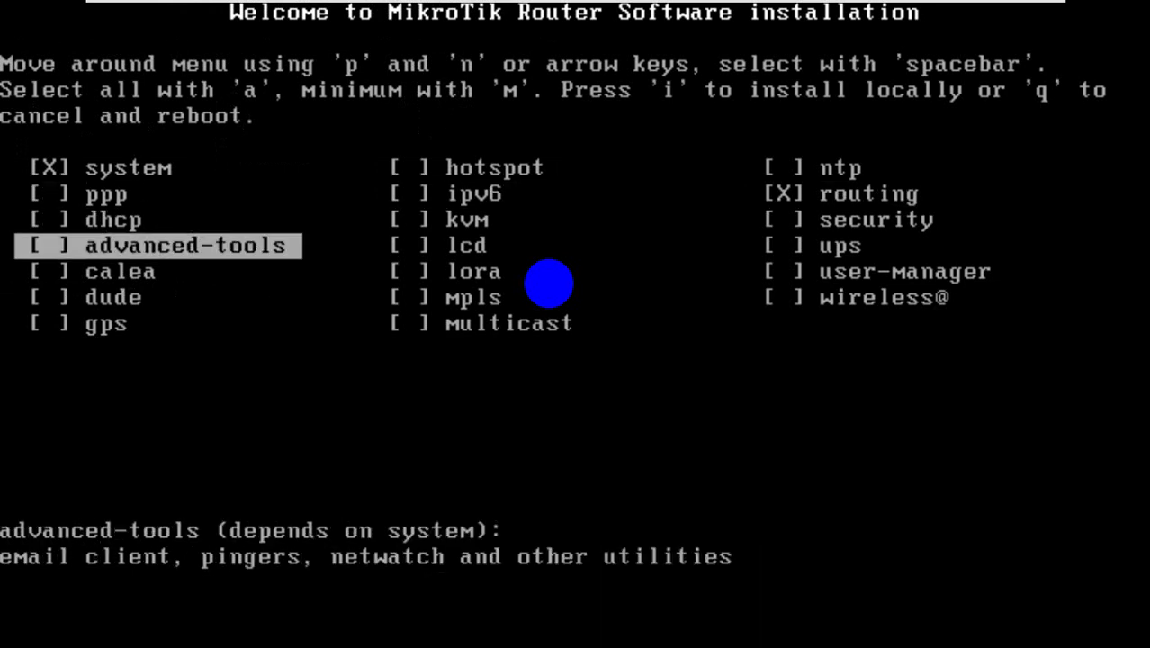
key(Up)
key(space)
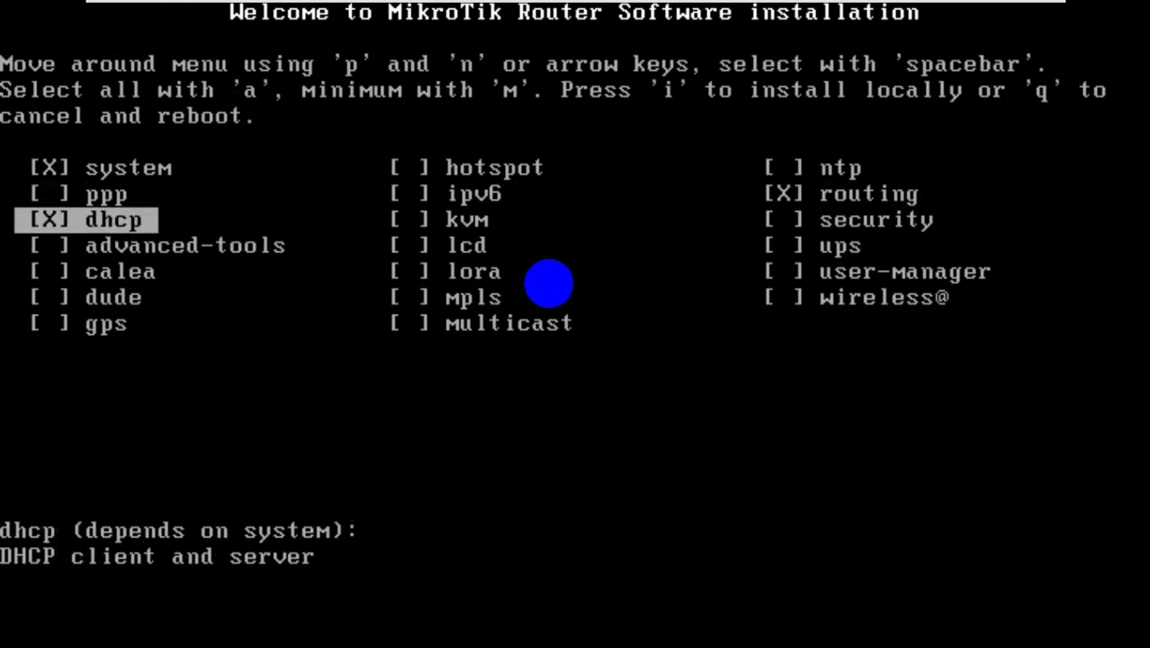
- Mark the hotspot package for installation in the MikroTik package list
key(Right)
key(Right)
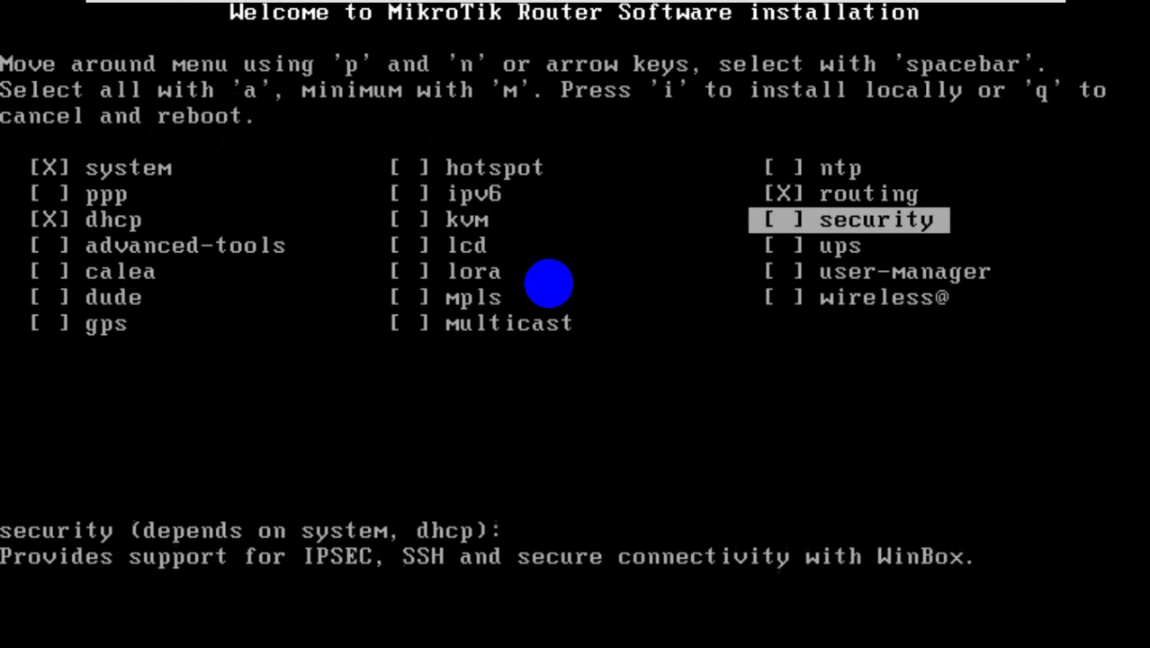
key(Up)
key(Left)
key(Up)
key(space)
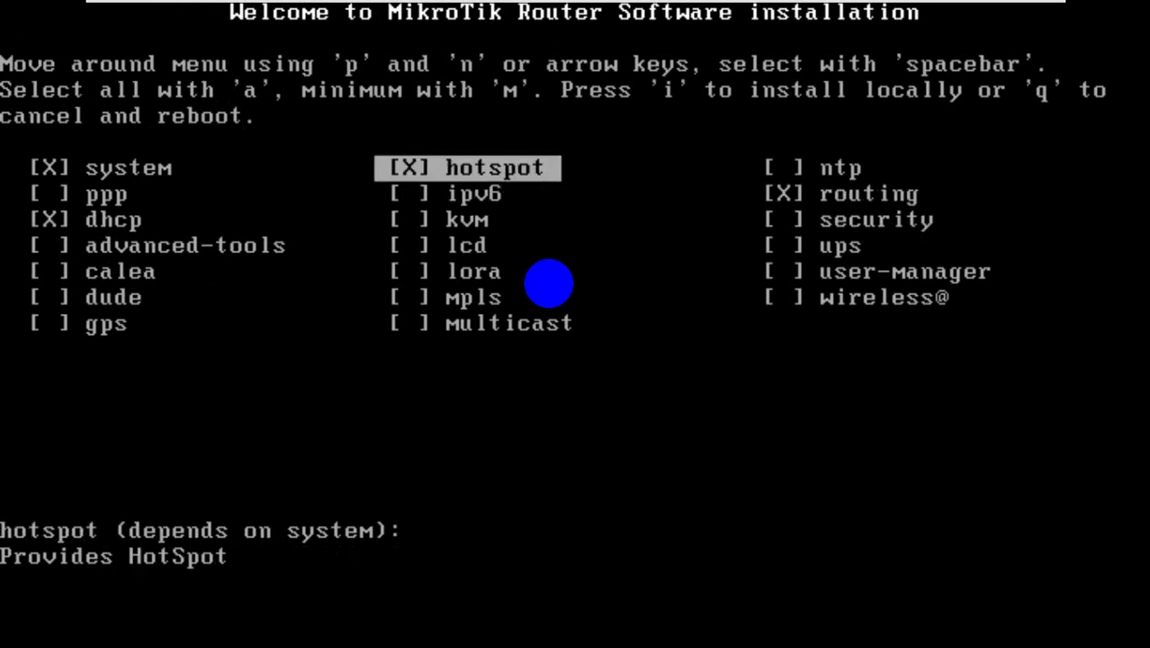
- Mark the dude package for installation in the MikroTik package list
key(Down)
key(Down)
key(Down)
key(Down)
key(Left)
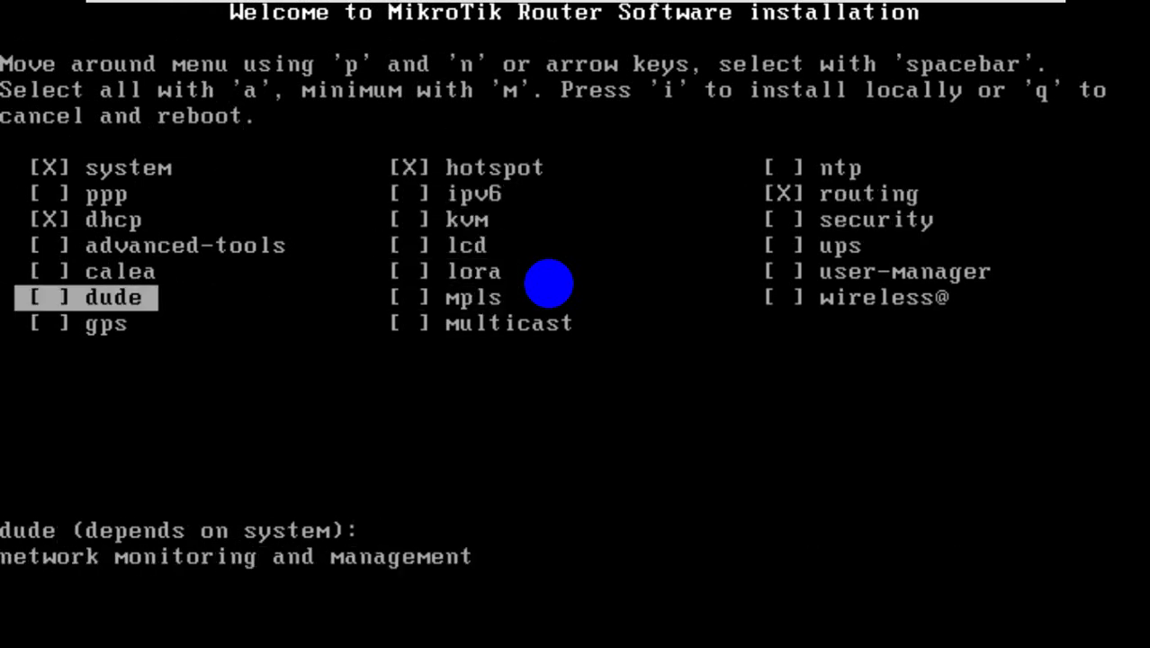
key(space)
- Select all packages in the MikroTik installer and start the local installation
key(a)
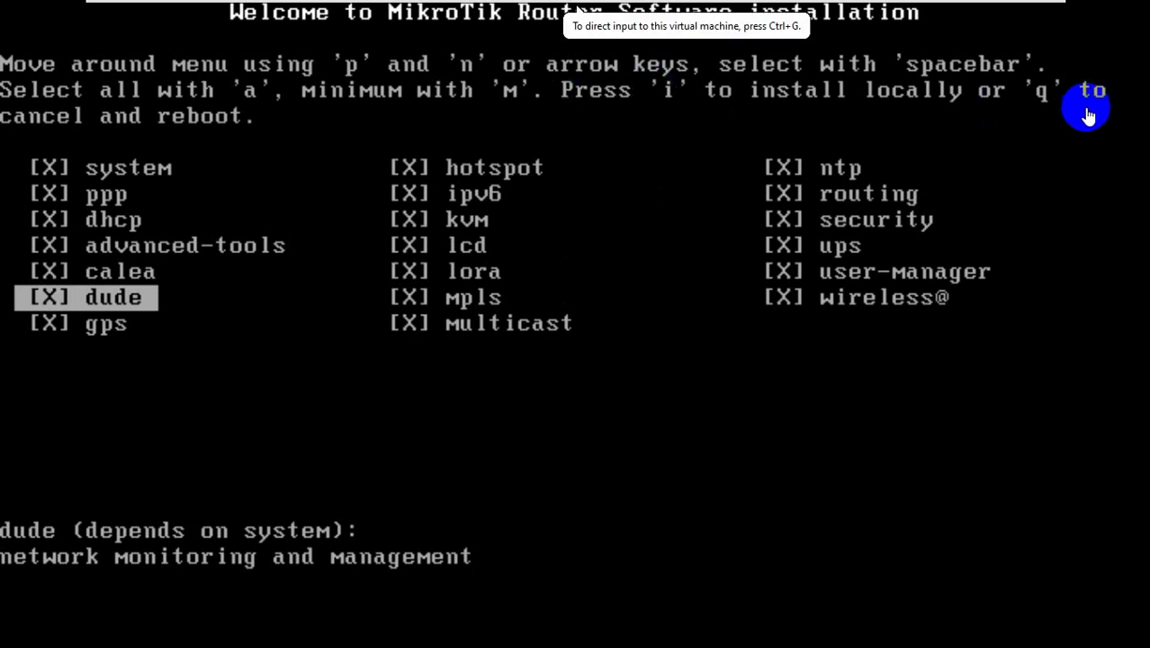
click(568, 283)
key(i)
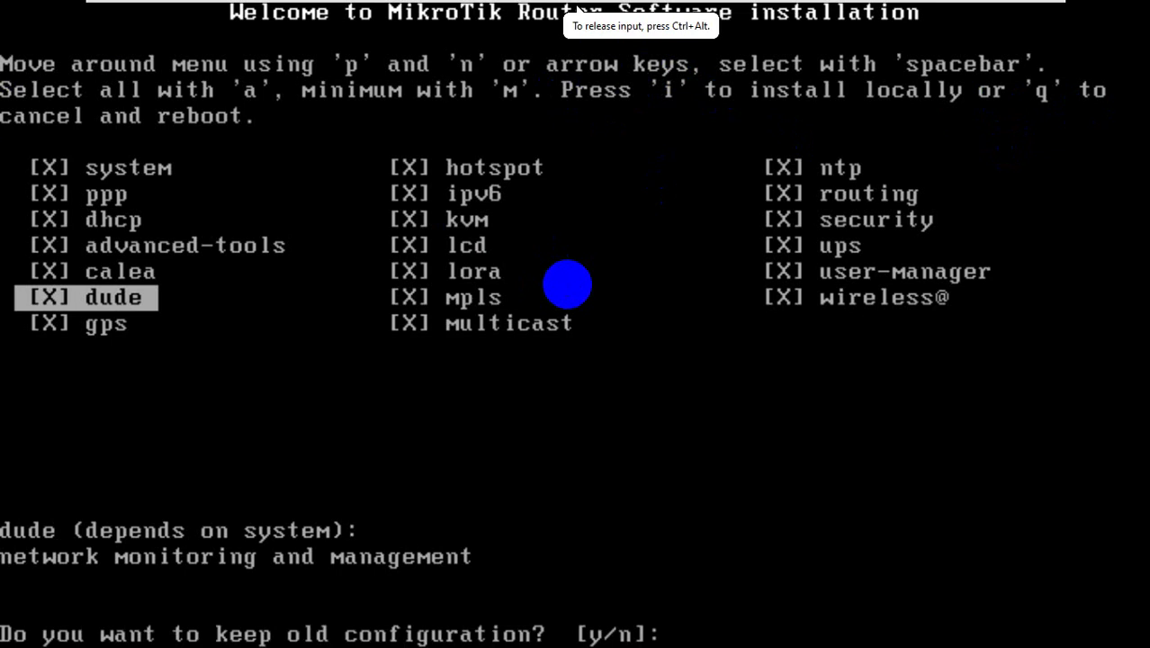
- Answer n to the question about keeping the old configuration
key(ctrl+alt)
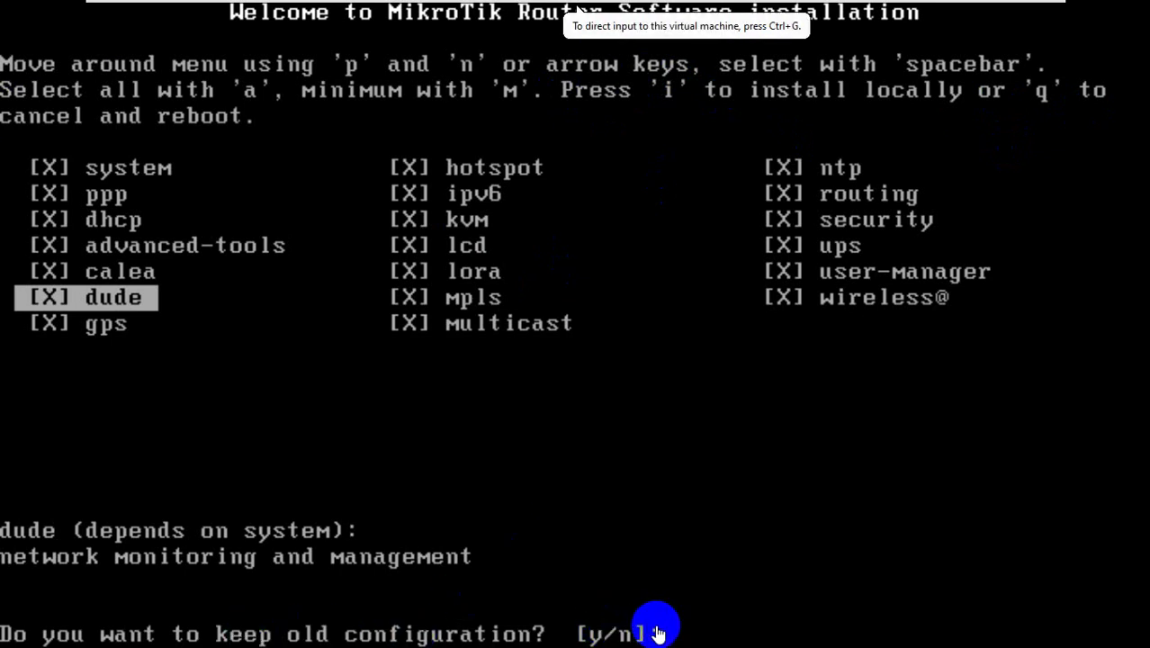
click(654, 290)
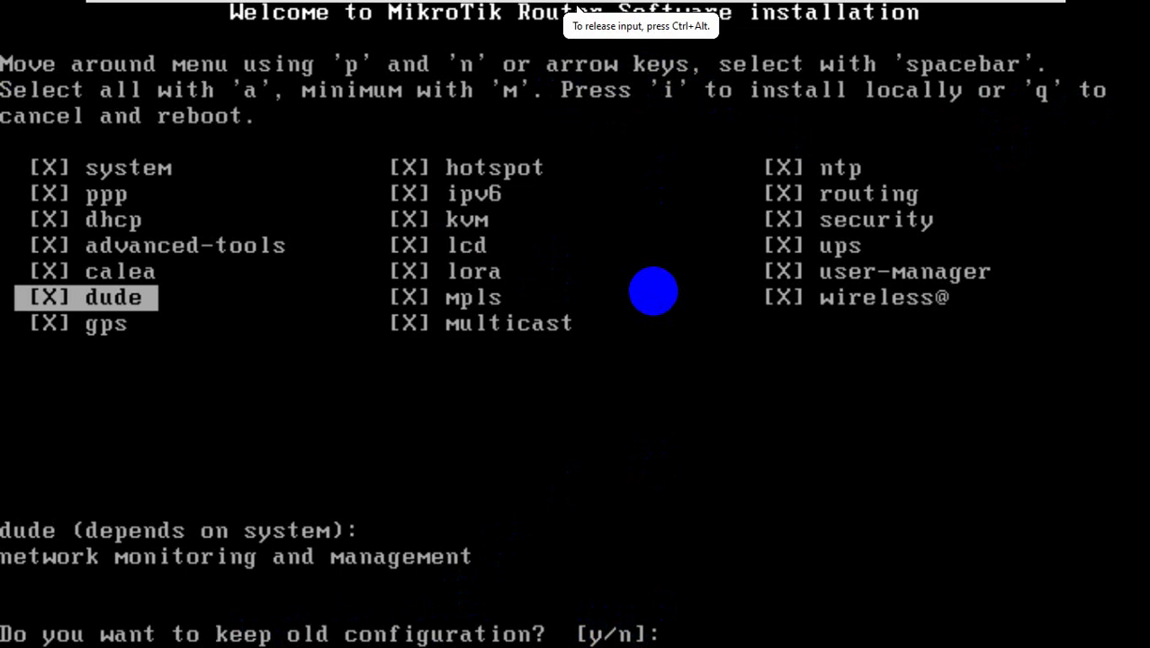
text(n]:)
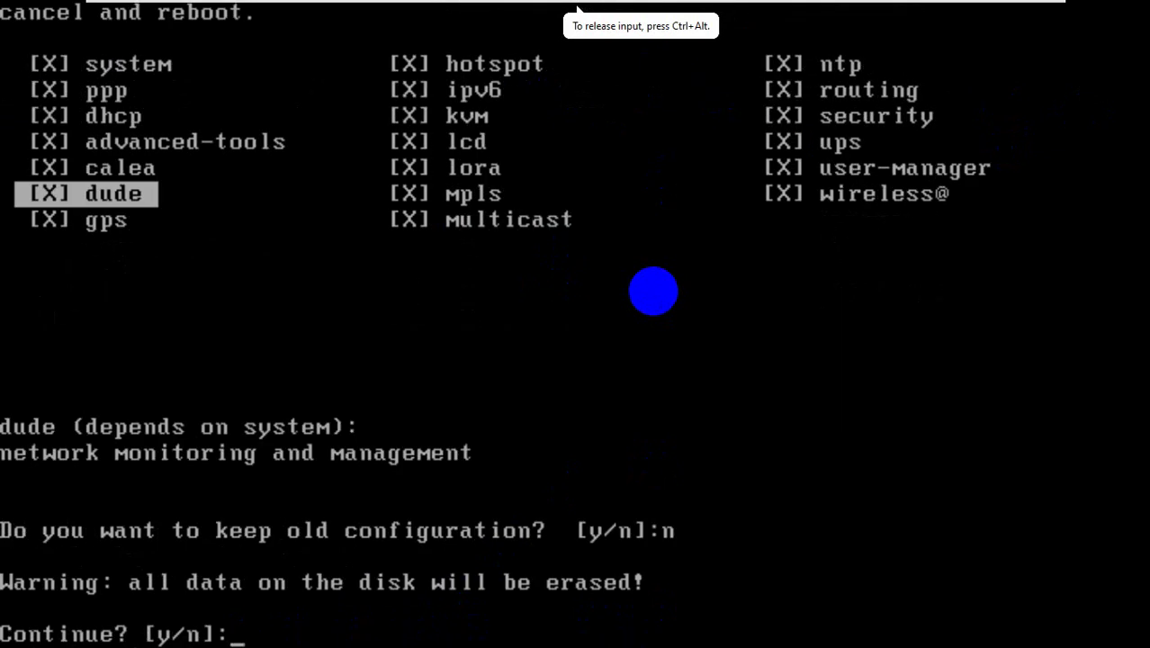
- Confirm erasing all data on the disk and reboot the virtual machine once the package installation completes
text(y)
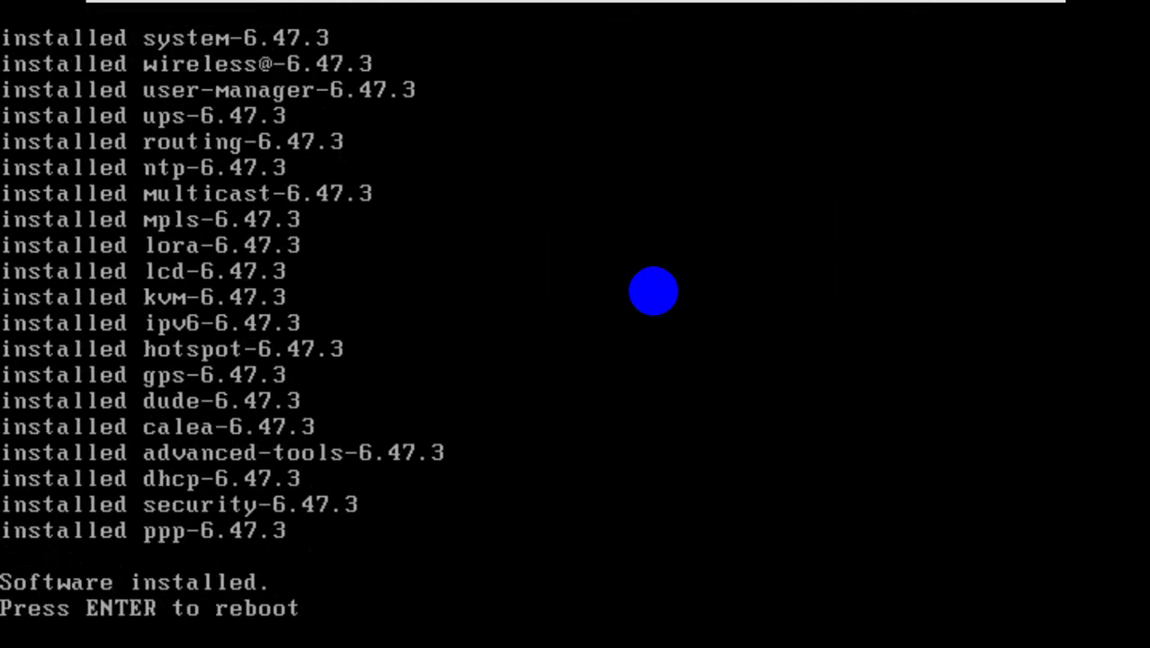
key(Return)
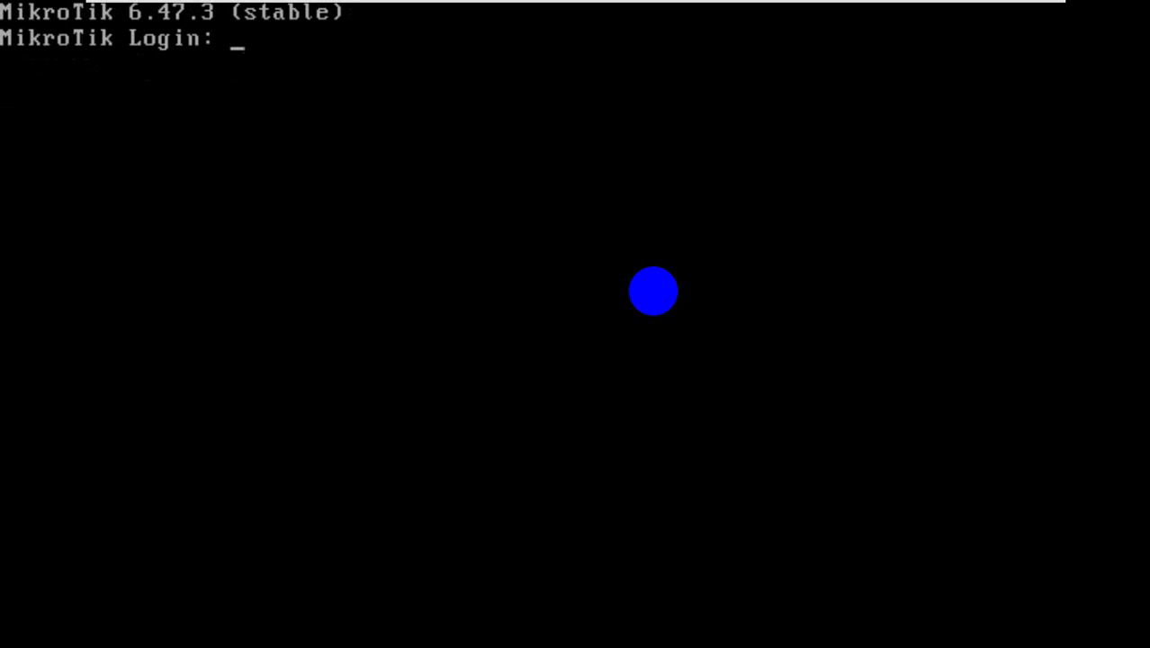
- Log in to RouterOS as admin with the password left empty, decline viewing the software license and continue to the command prompt
text(admin)
key(Return)
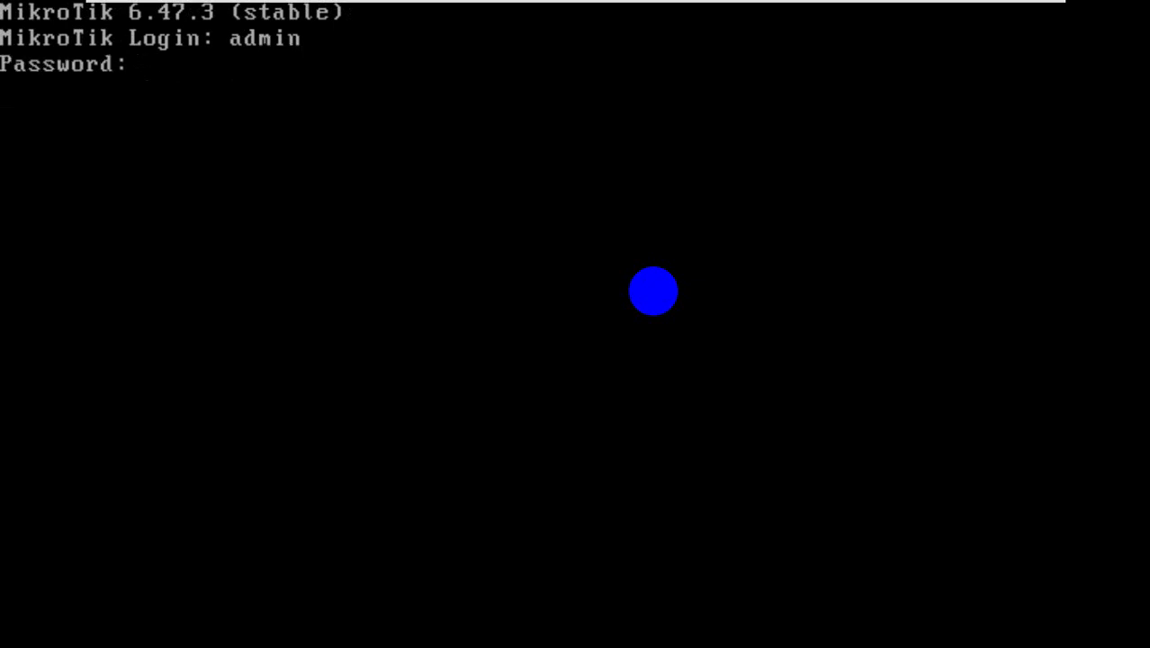
key(Return)
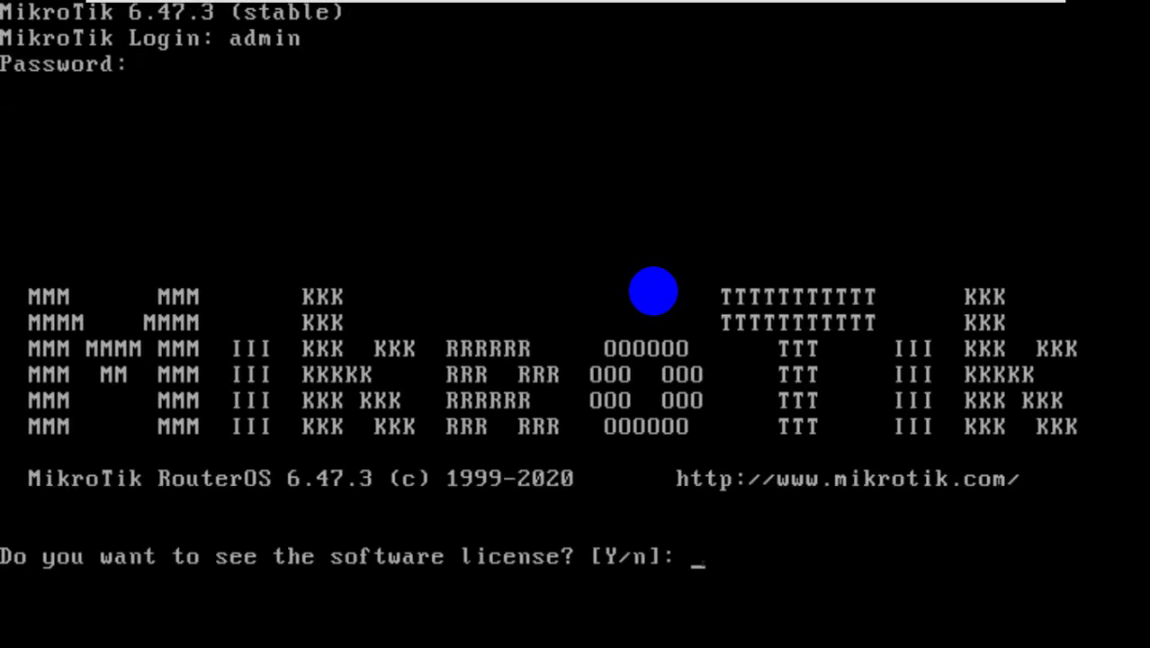
text(n)
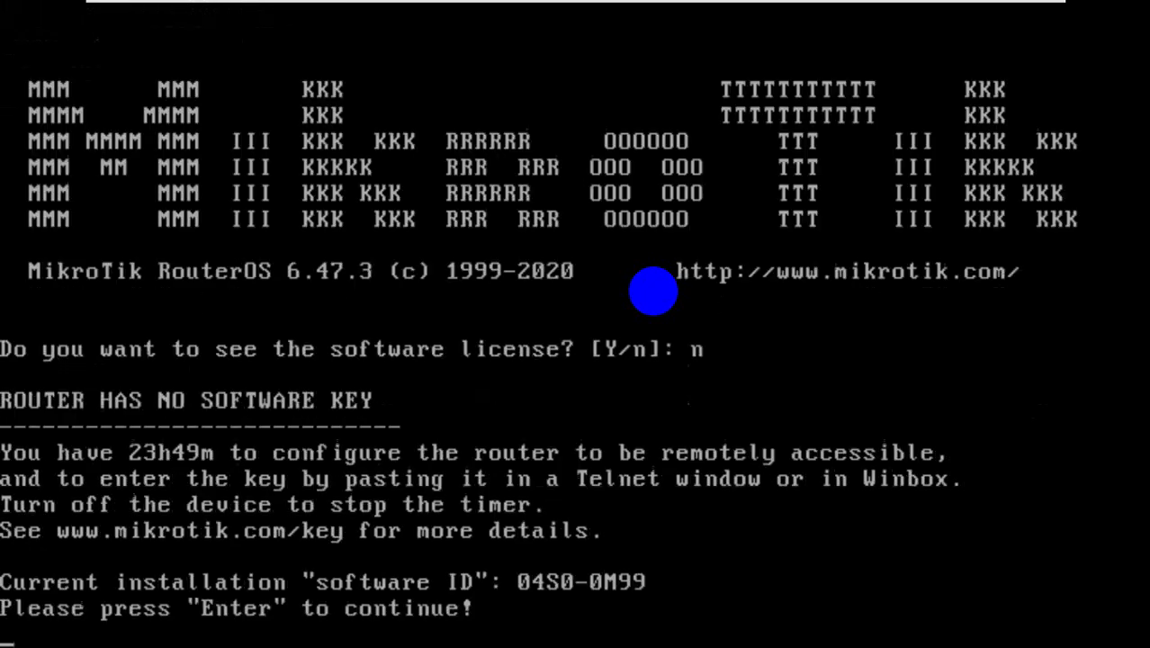
key(Return)
key(Return)
key(Return)
key(Return)
key(Return)
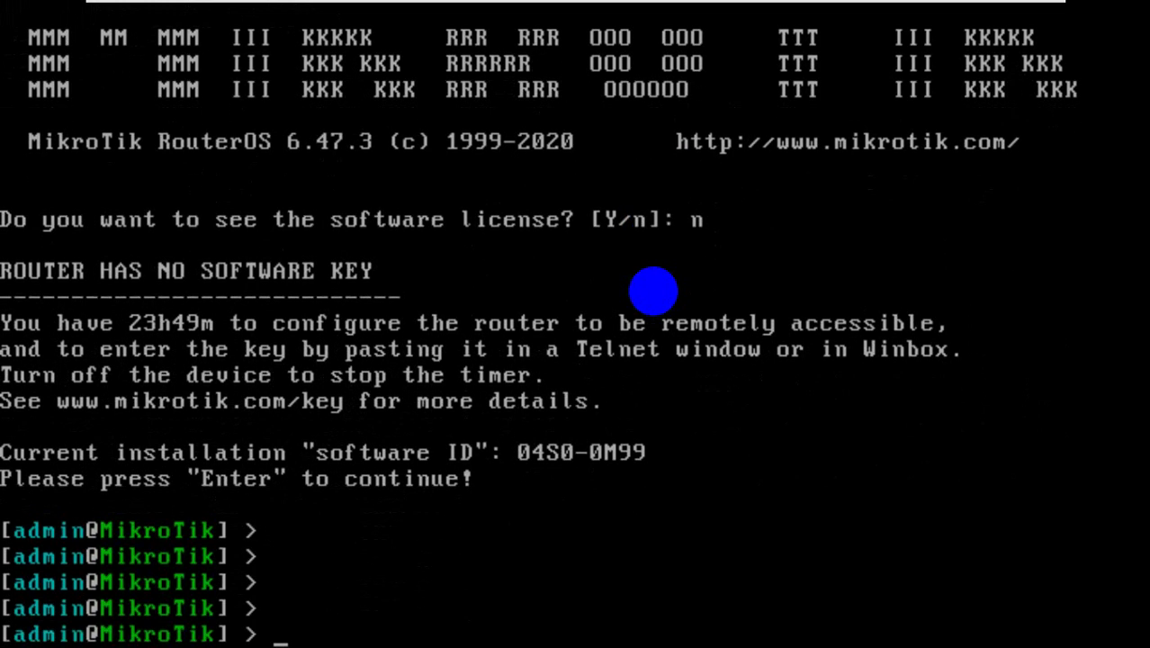
- List the router's network interfaces with the command interface print
text(interface )
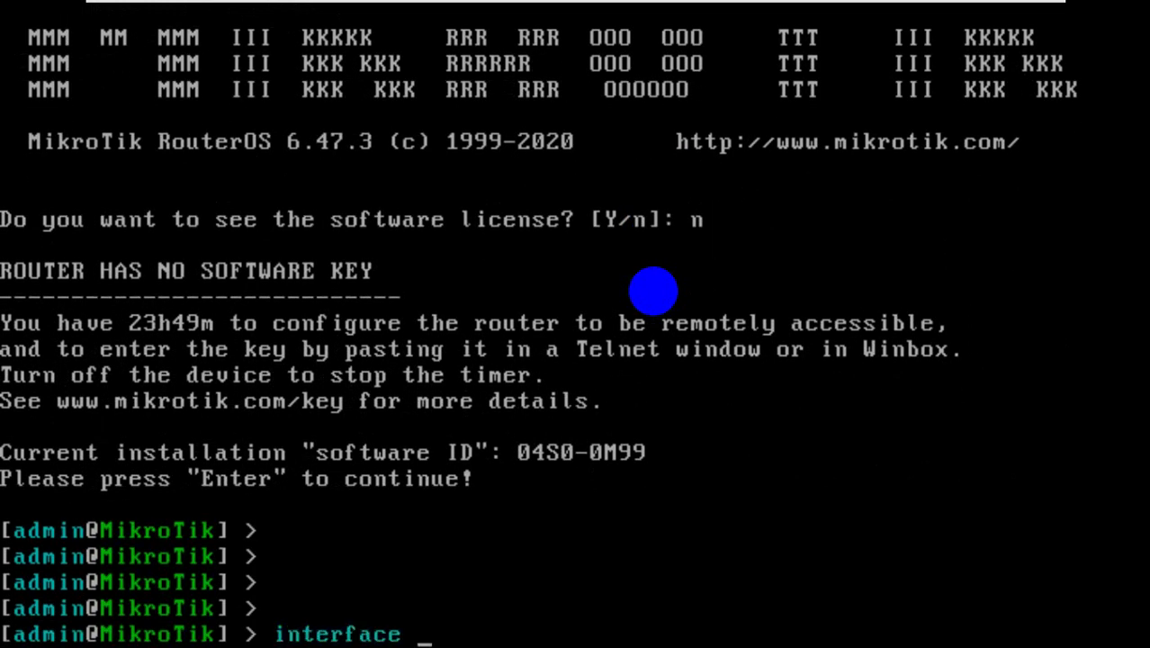
text(print)
key(Return)
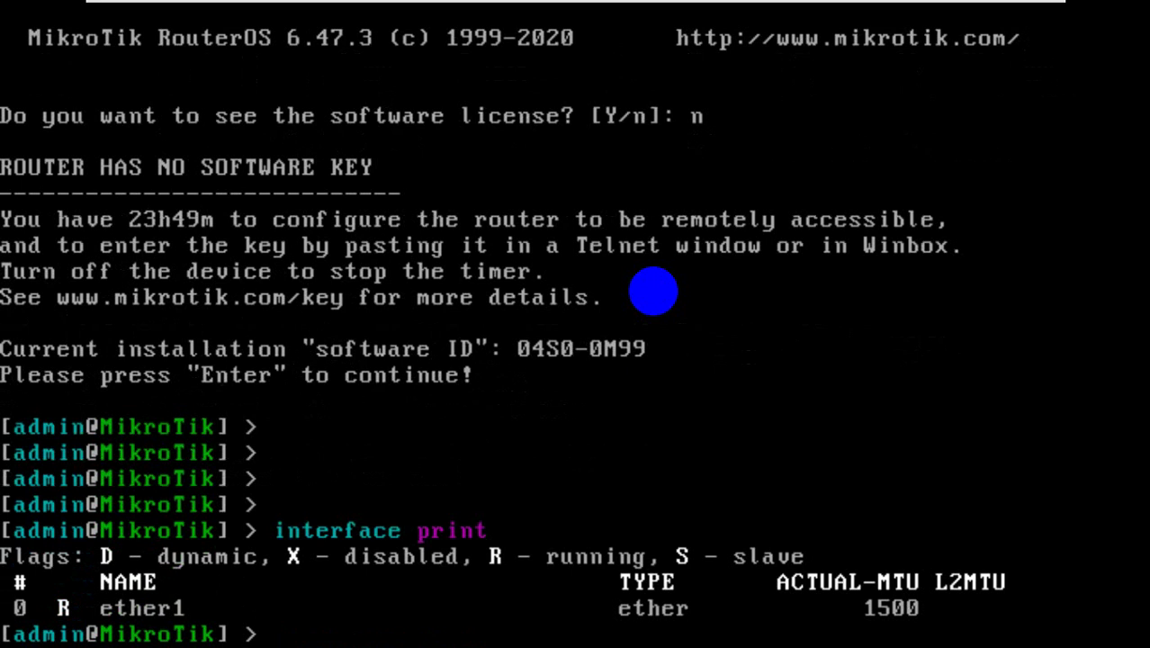
- Shut down the router with the command system shutdown and confirm with y
text(system )
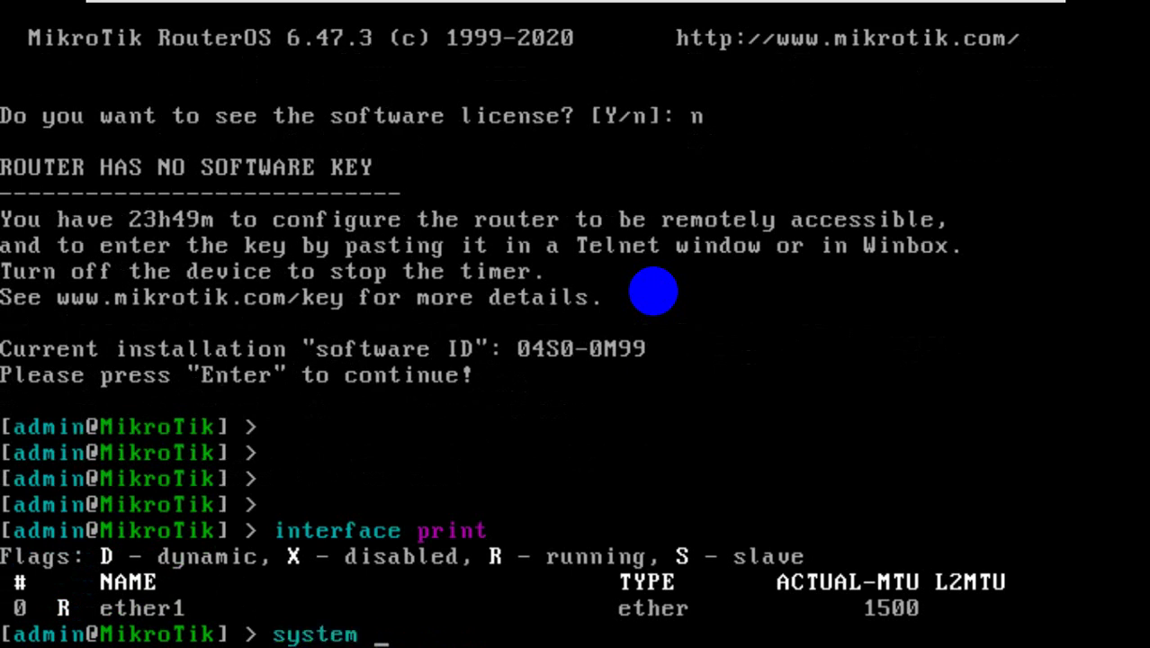
text(shutdown)
key(Return)
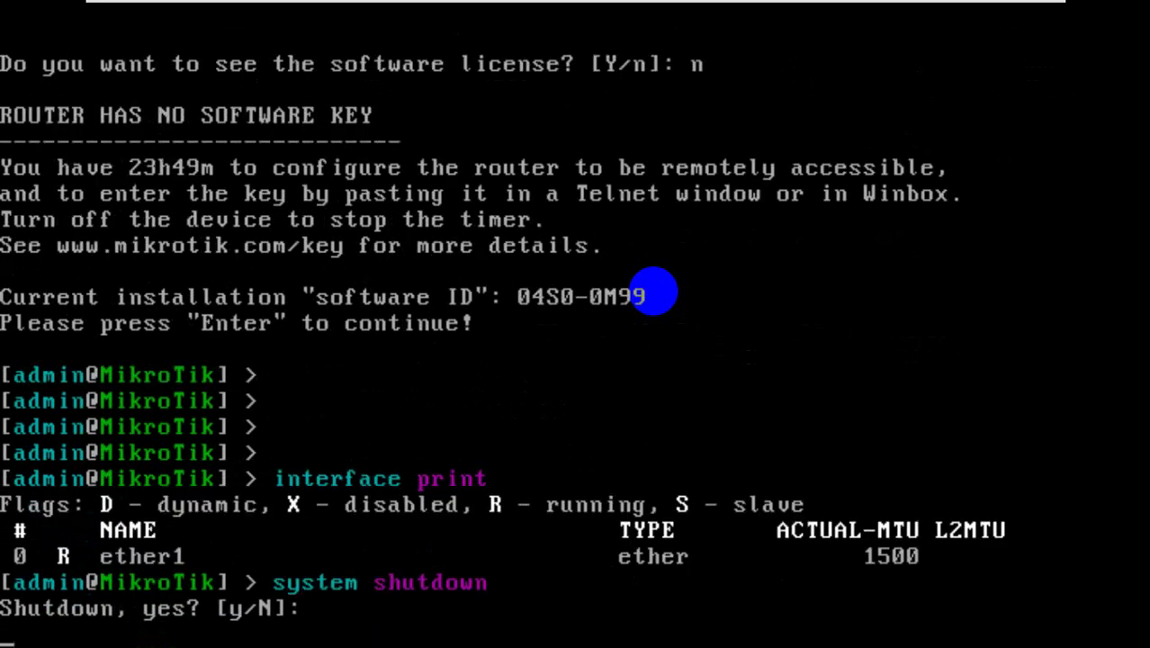
text(y)
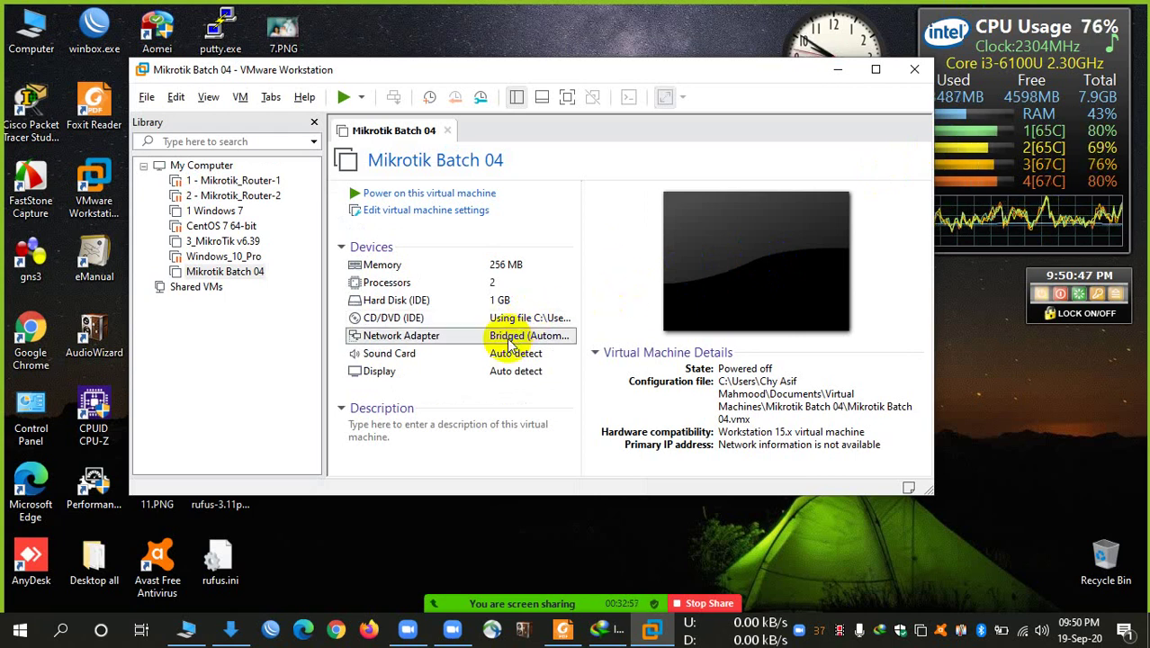
- Add a second network adapter to the Mikrotik Batch 04 virtual machine and set its network connection to Bridged
click(456, 210)
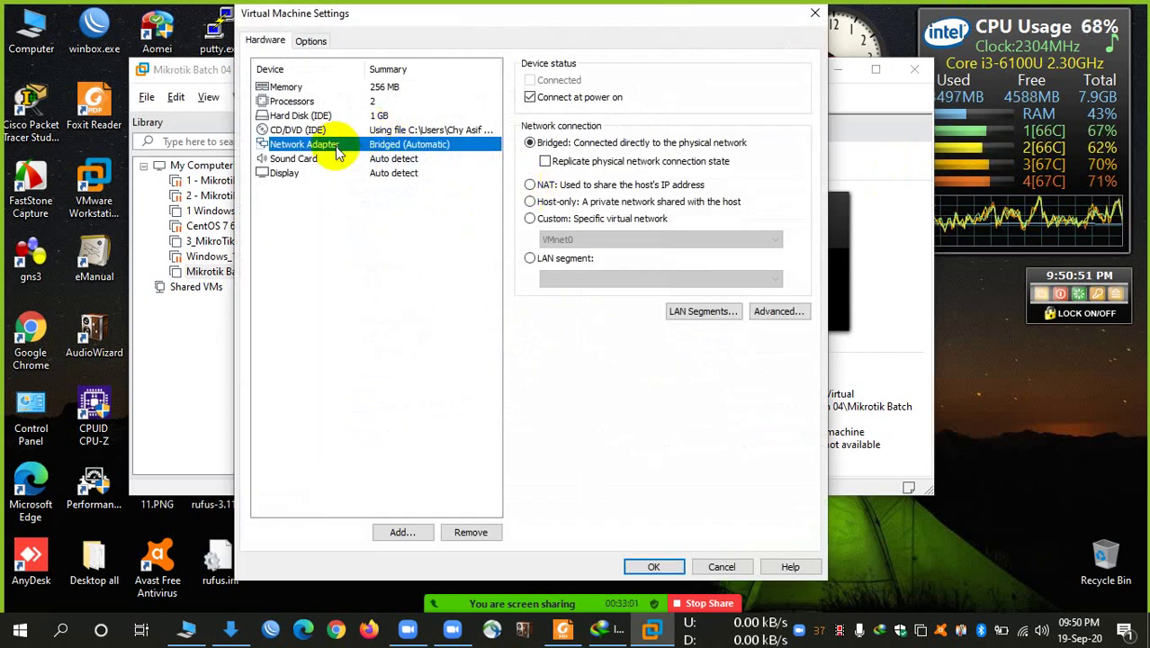
click(403, 533)
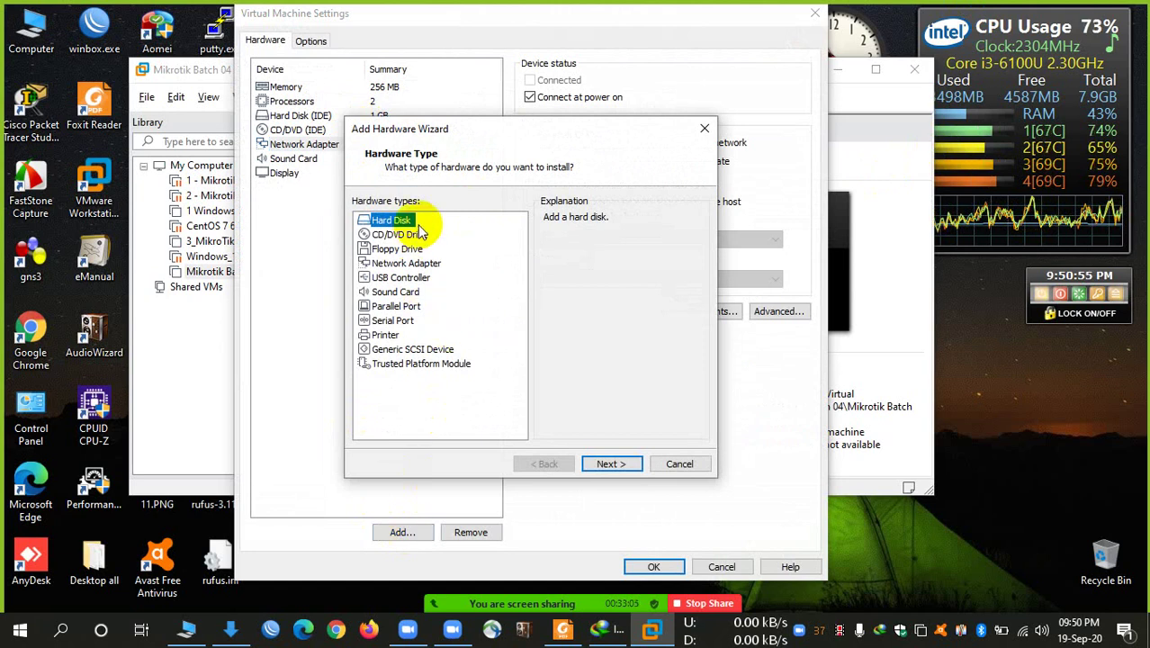
click(414, 264)
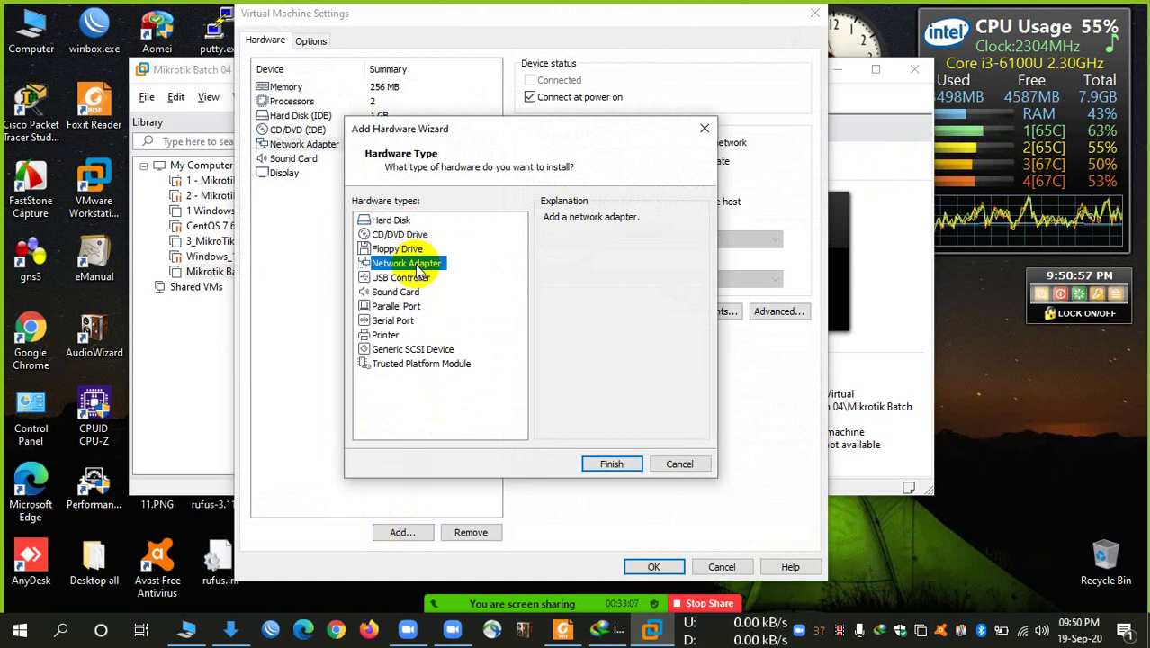
click(615, 466)
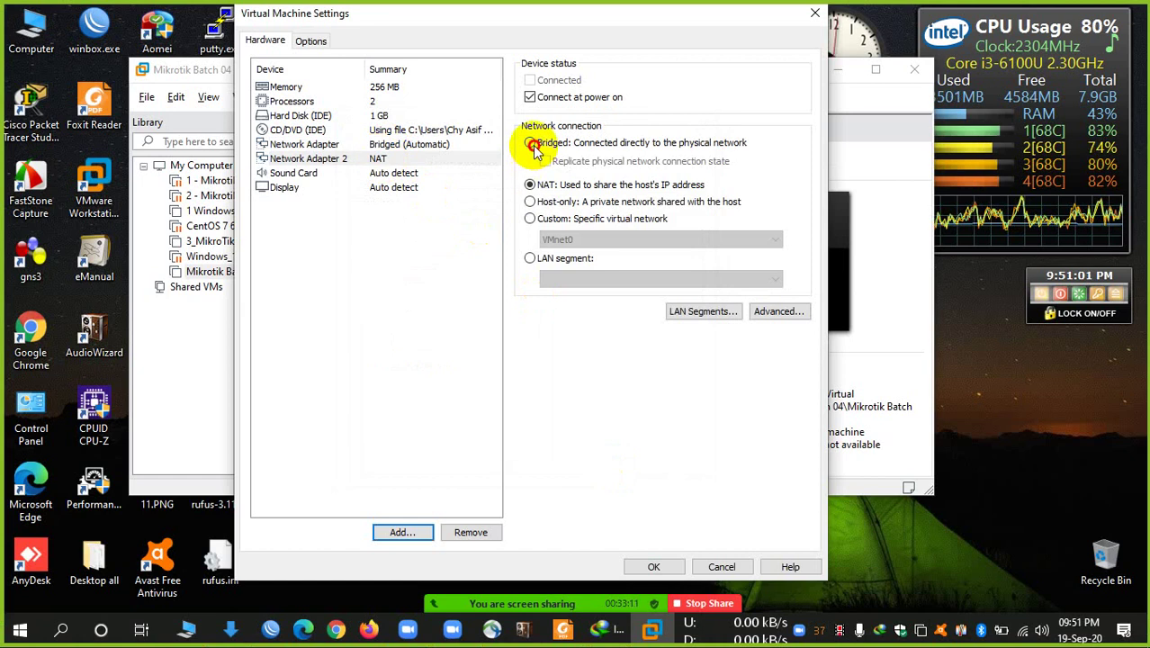
click(530, 143)
click(652, 566)
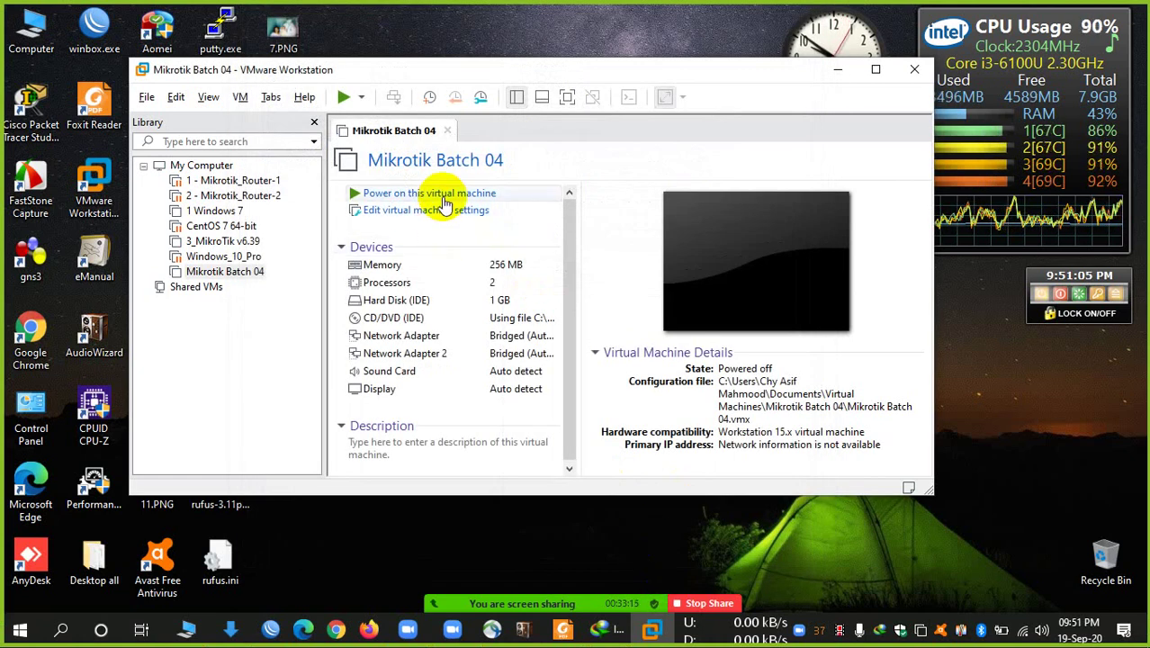
- Power on the Mikrotik Batch 04 virtual machine and reposition the VMware Workstation window on the desktop
click(439, 194)
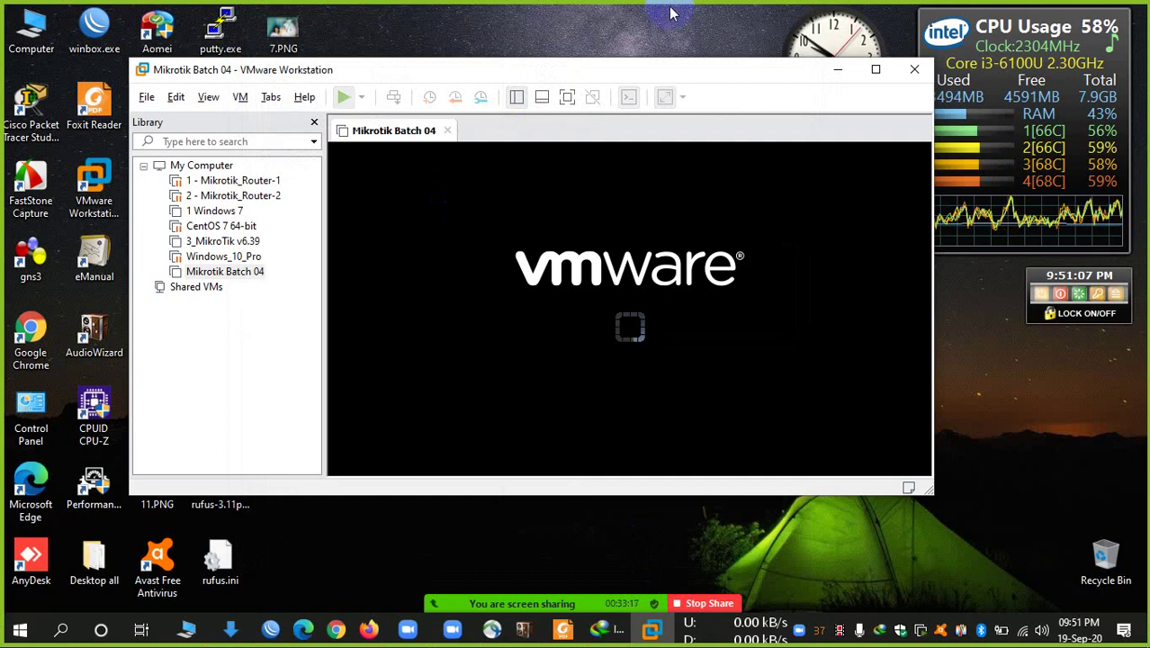
drag(686, 69, 604, 56)
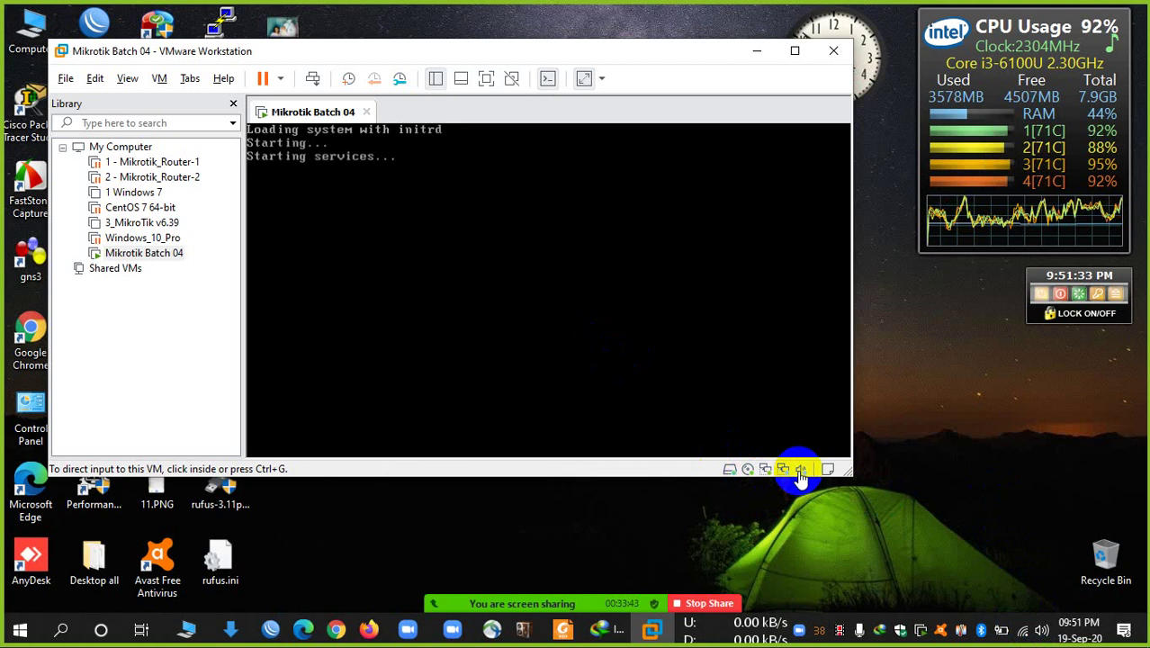
- Open the Windows adapter options from the Ethernet page of the network settings
right_click(1022, 631)
click(1024, 634)
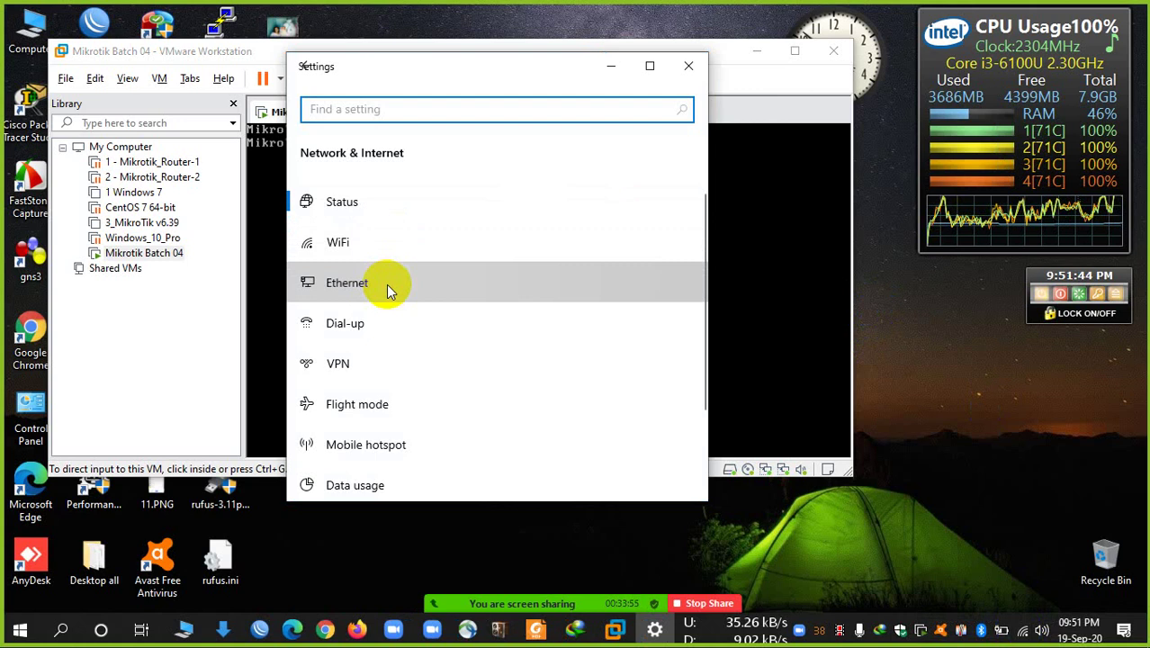
click(389, 290)
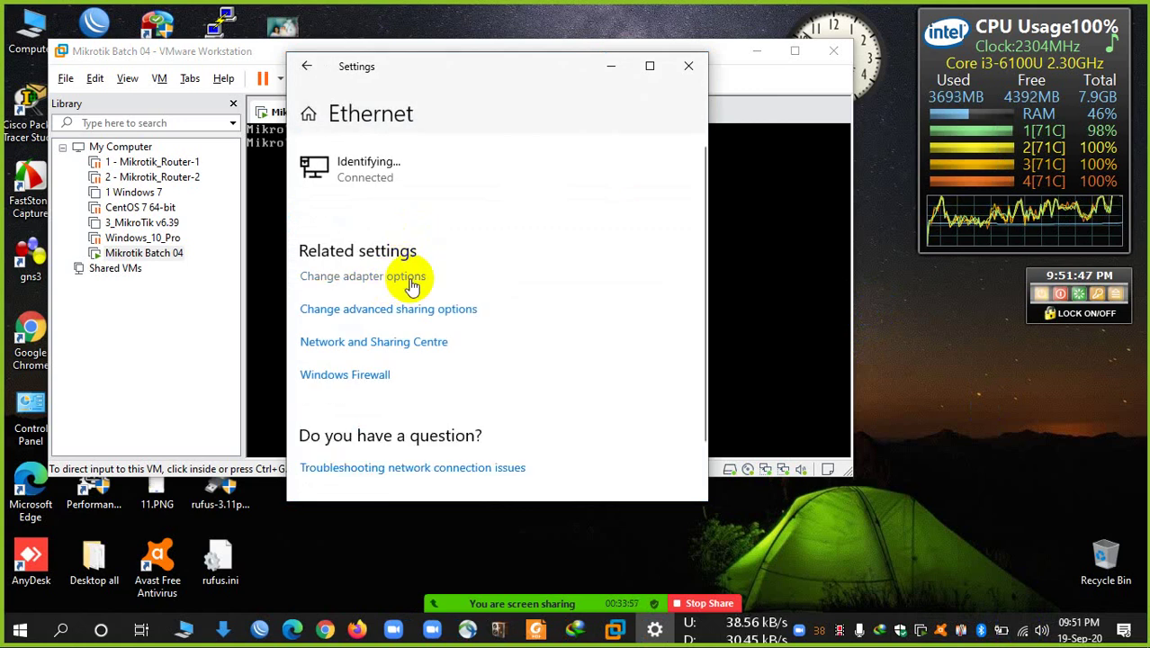
click(411, 280)
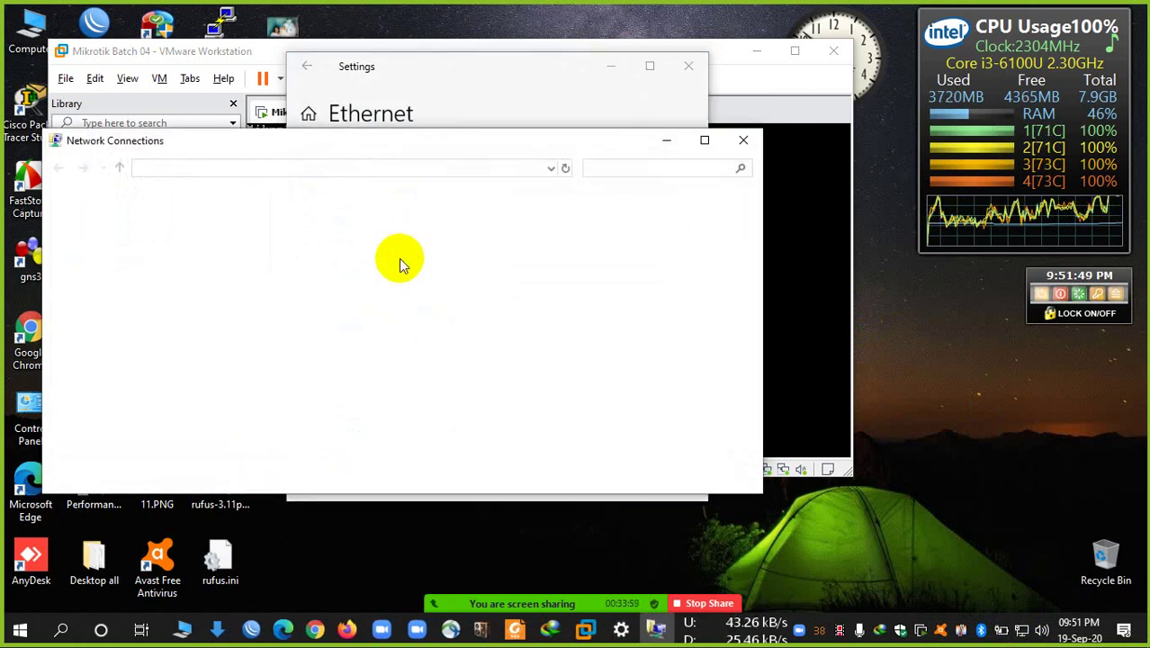
- Display the network connection details of the host's Ethernet adapter from its status
click(503, 269)
right_click(526, 281)
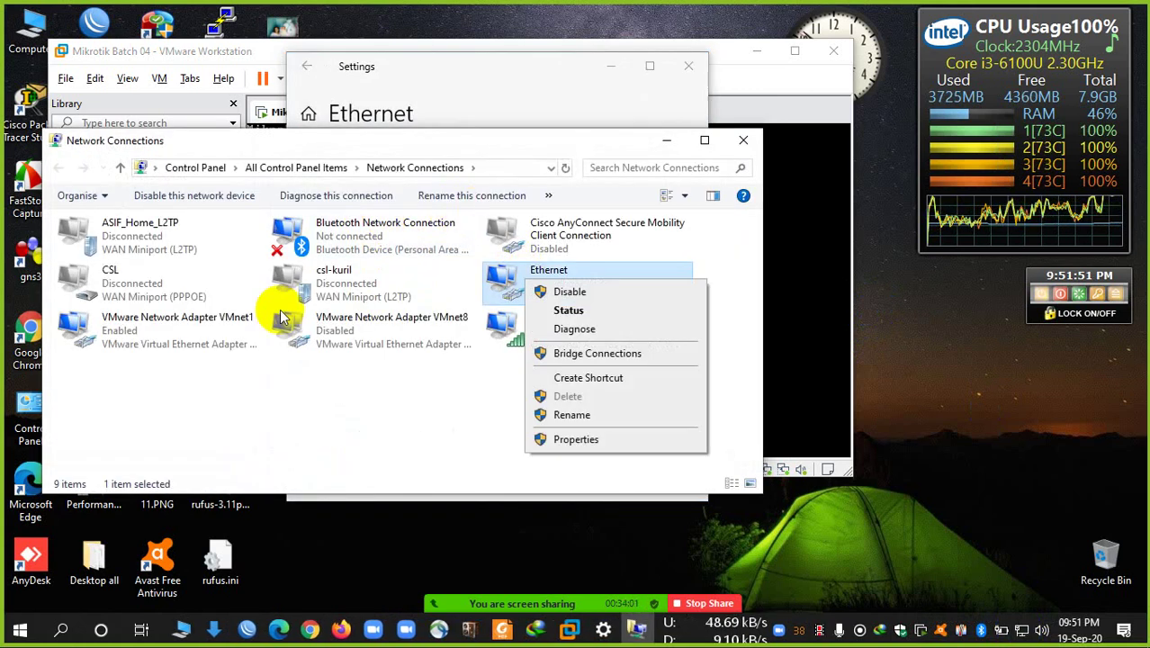
click(436, 406)
click(526, 336)
click(549, 286)
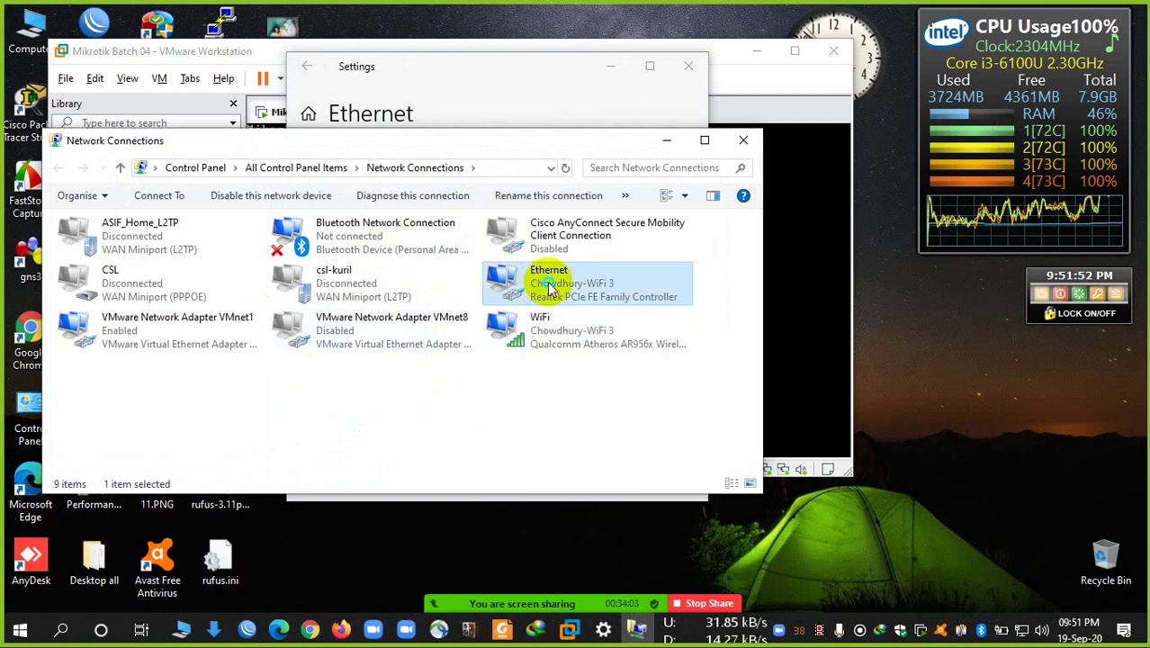
right_click(549, 286)
click(586, 309)
click(476, 303)
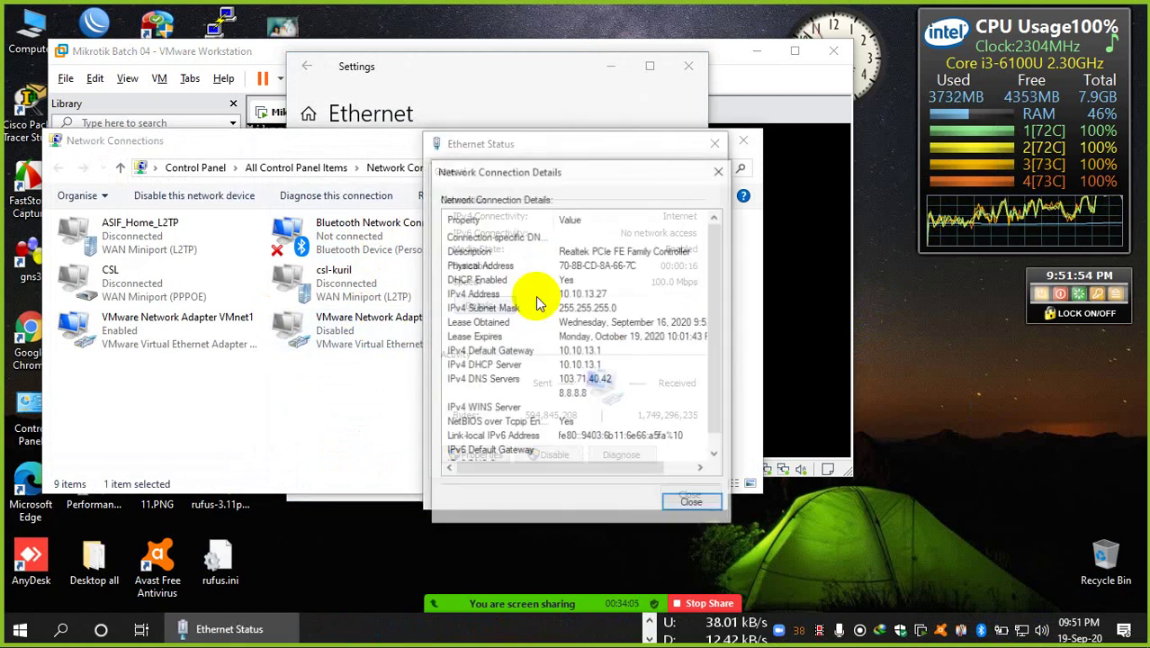
- Close the Ethernet details, status, Settings and Network Connections windows, and minimize VMware Workstation
click(718, 171)
click(714, 144)
click(688, 66)
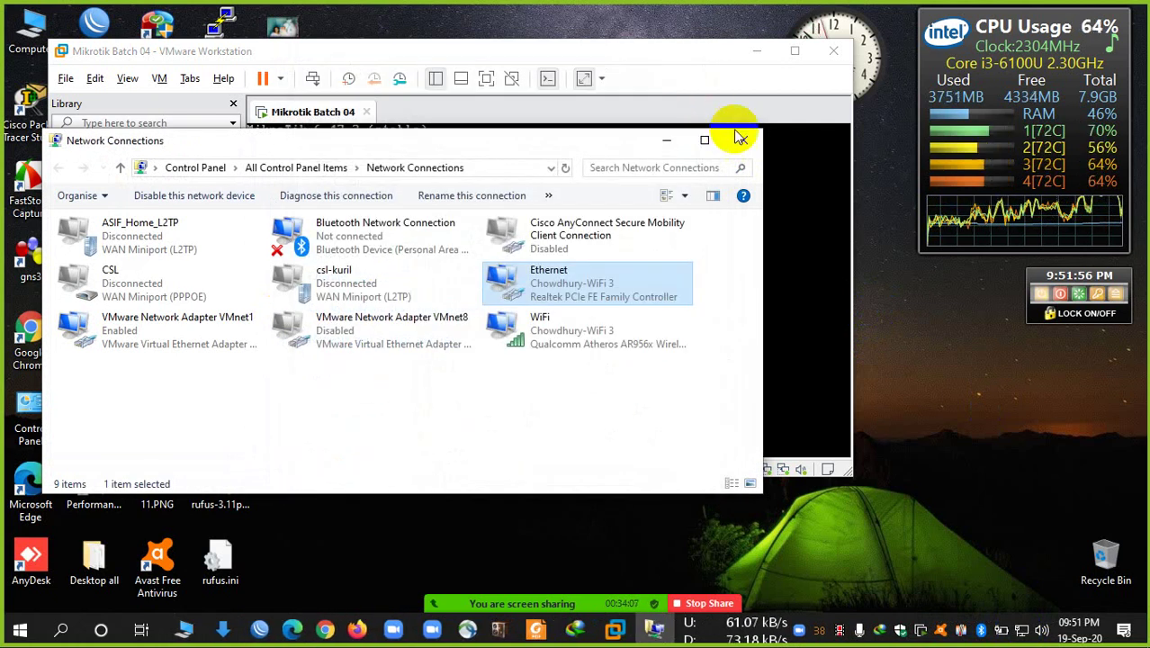
click(739, 139)
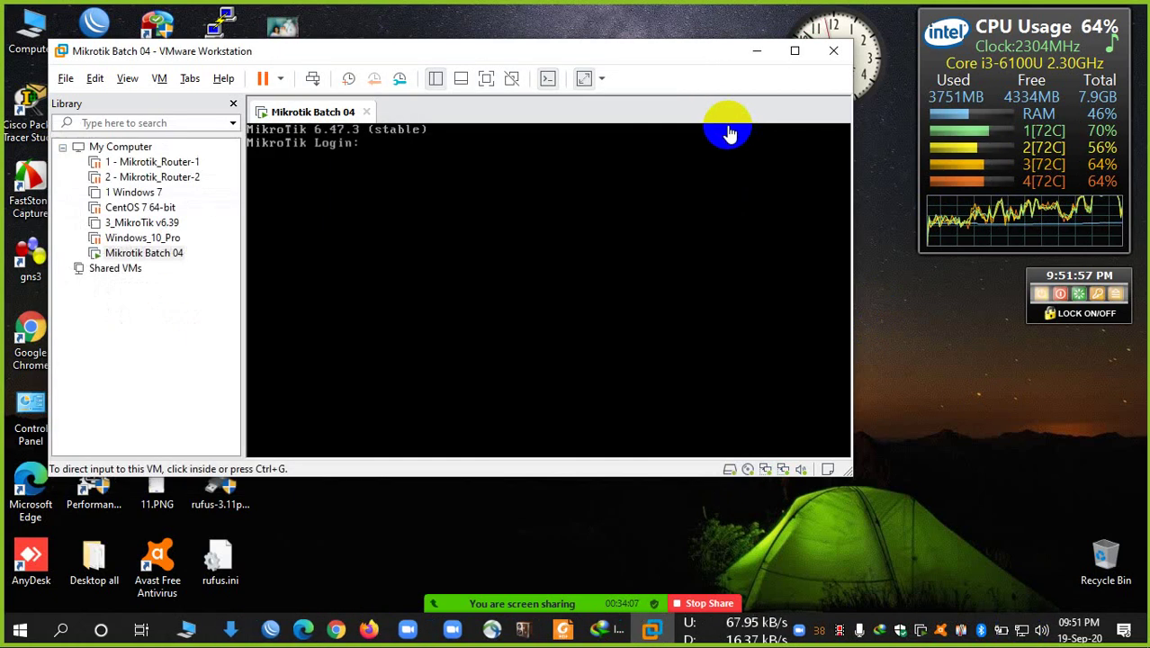
click(756, 53)
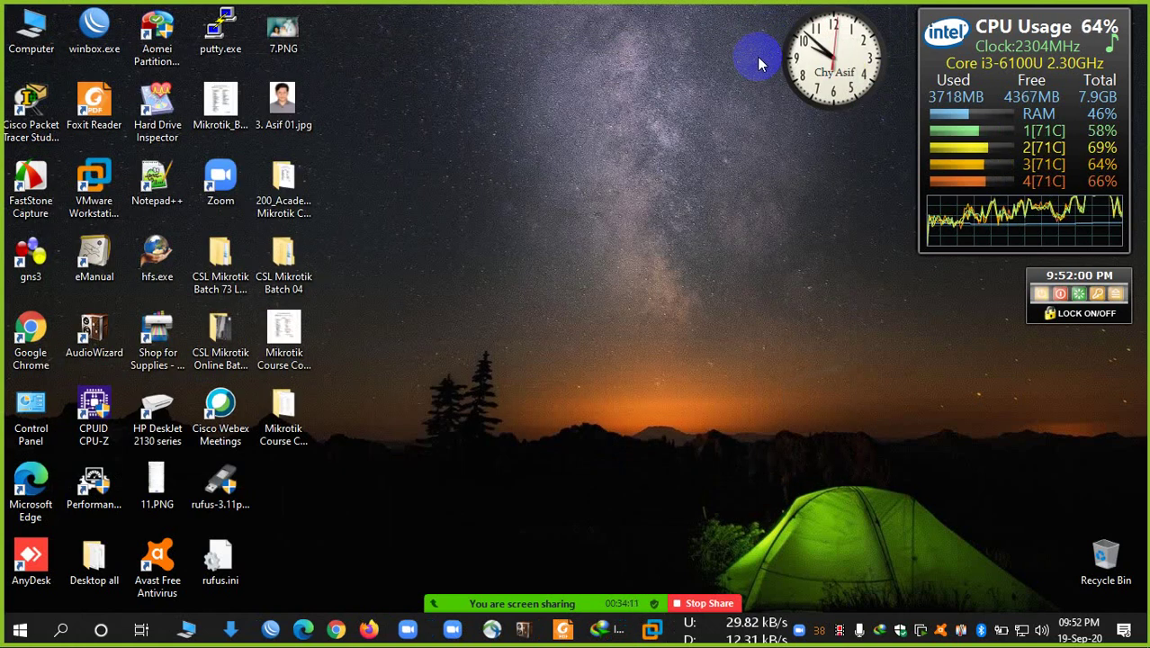
- Open the Zoom meeting's participants list, then move and resize its window on the desktop
mouse_move(623, 601)
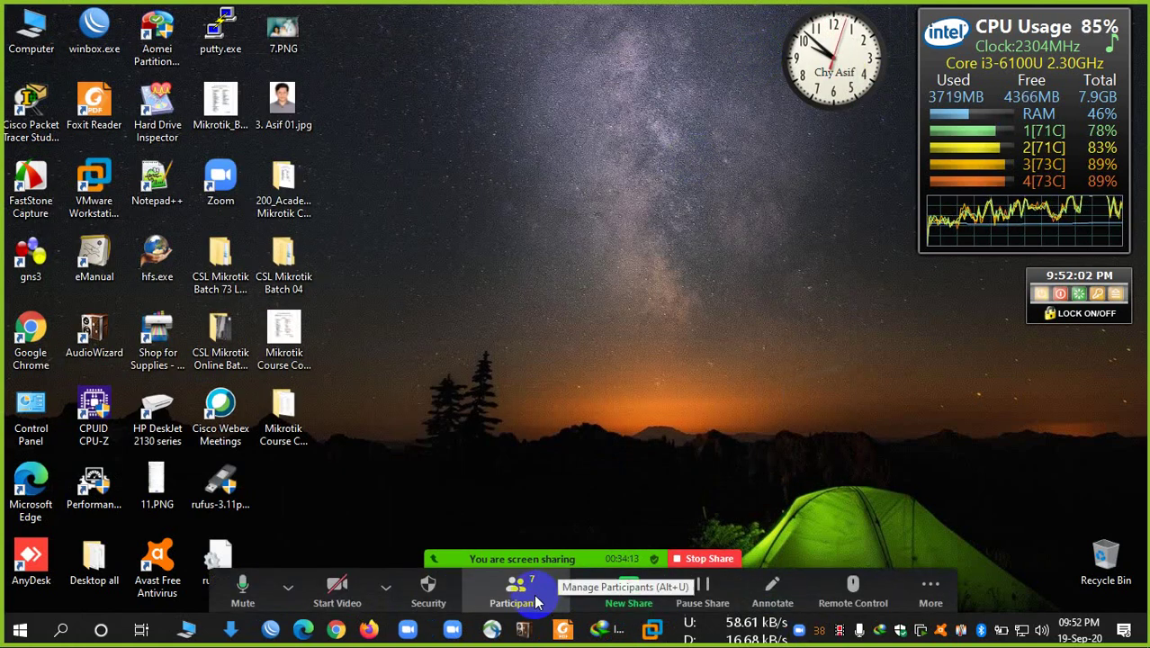
click(517, 593)
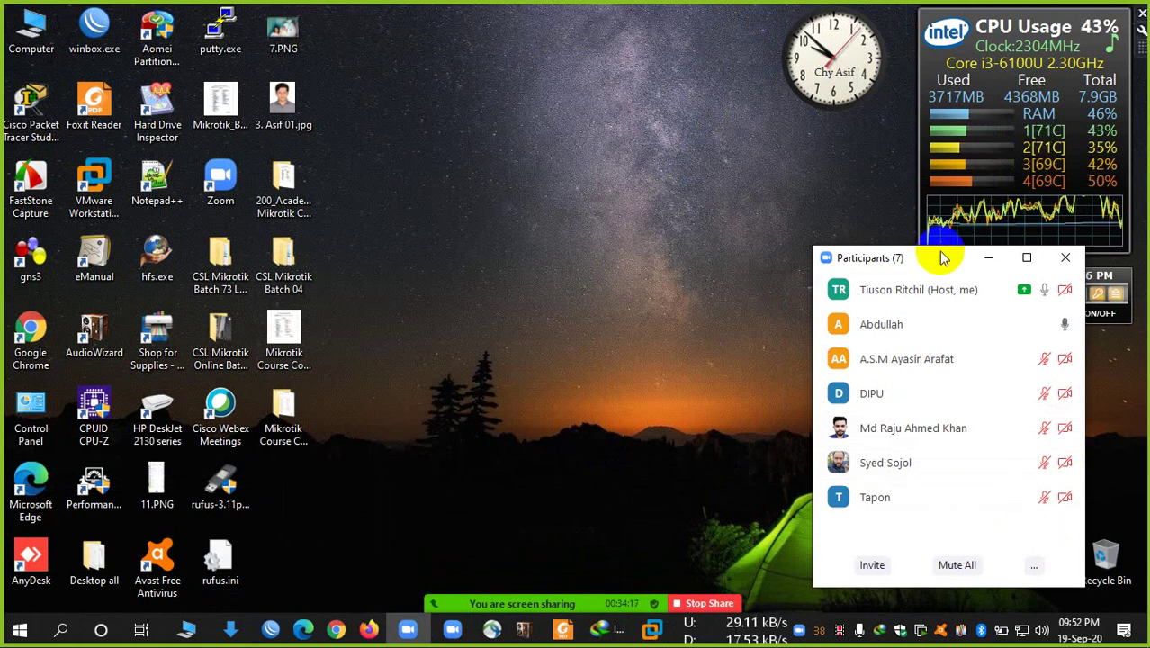
drag(941, 259, 992, 275)
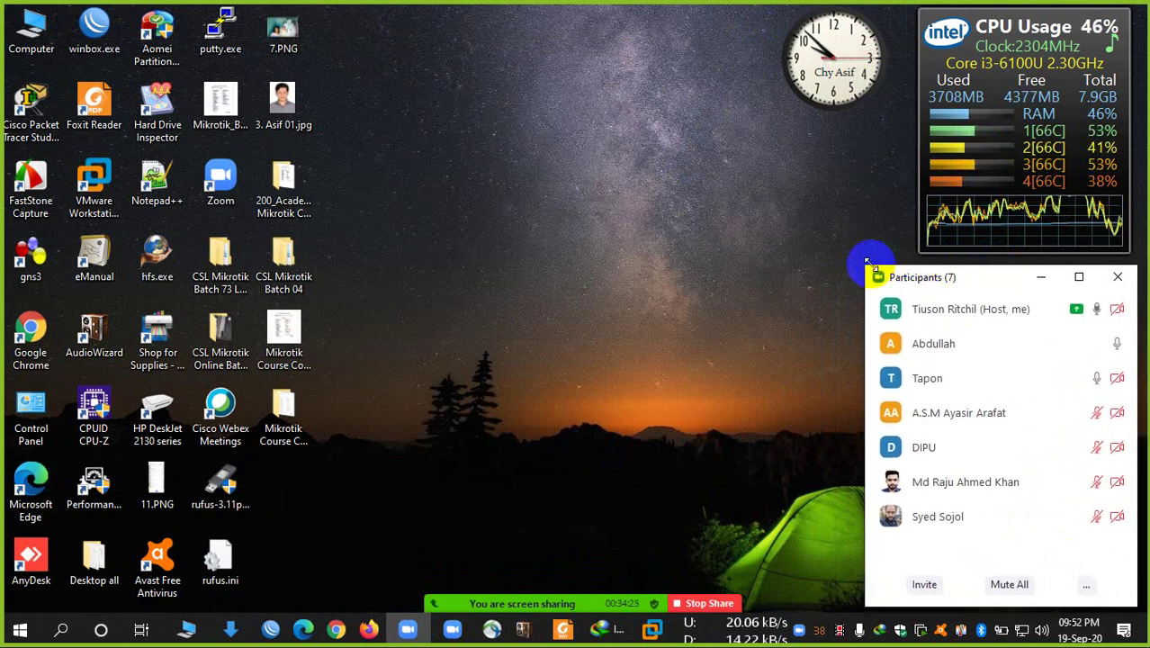
drag(860, 263, 865, 255)
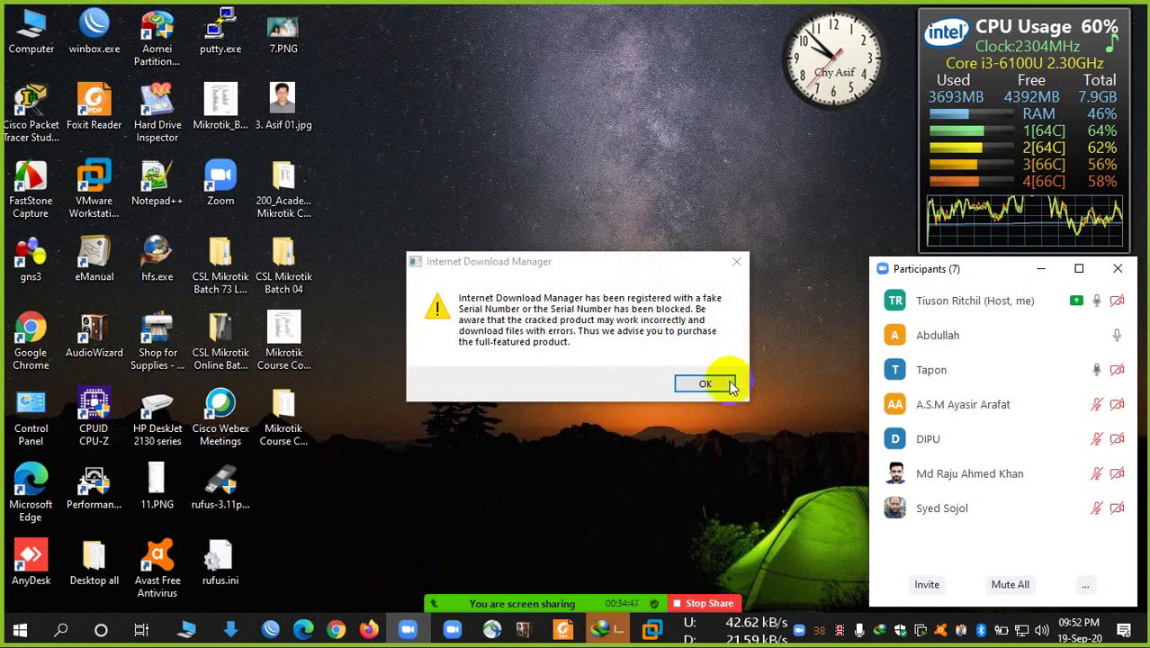
- Dismiss the Internet Download Manager registration warning
click(711, 382)
click(348, 268)
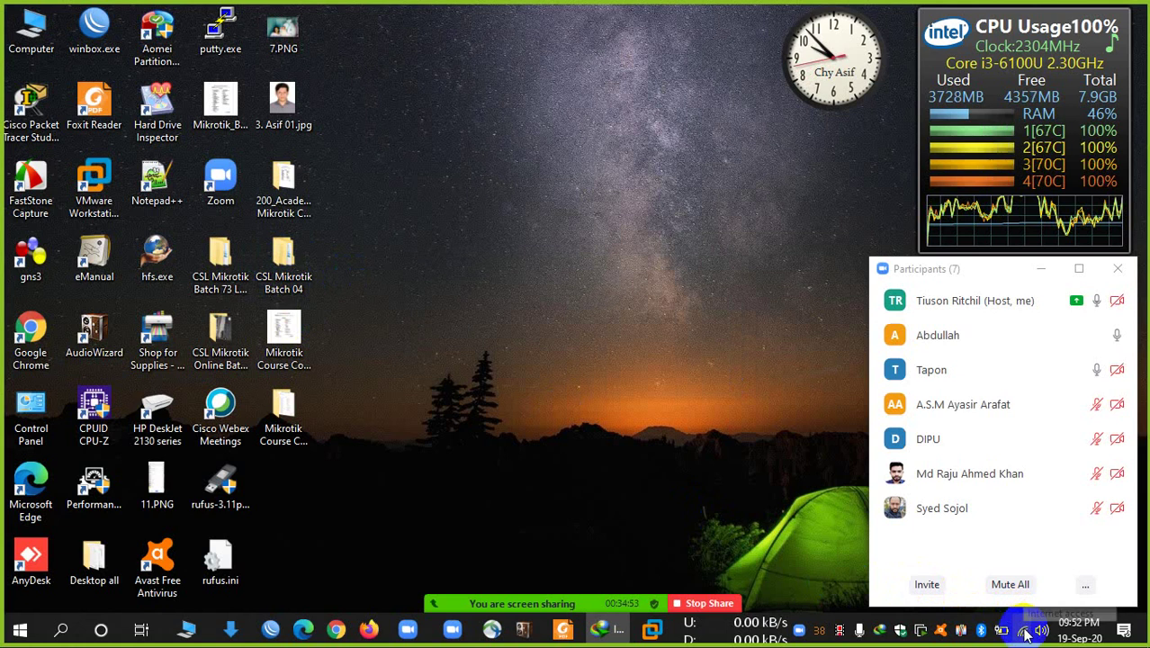
click(225, 256)
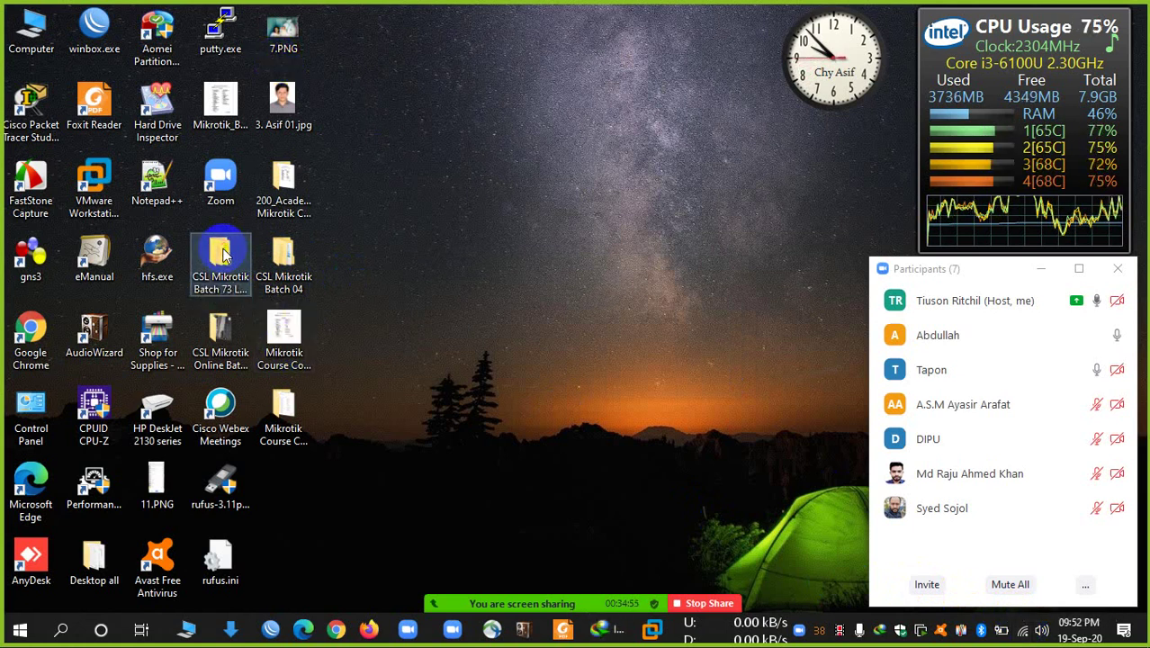
double_click(225, 256)
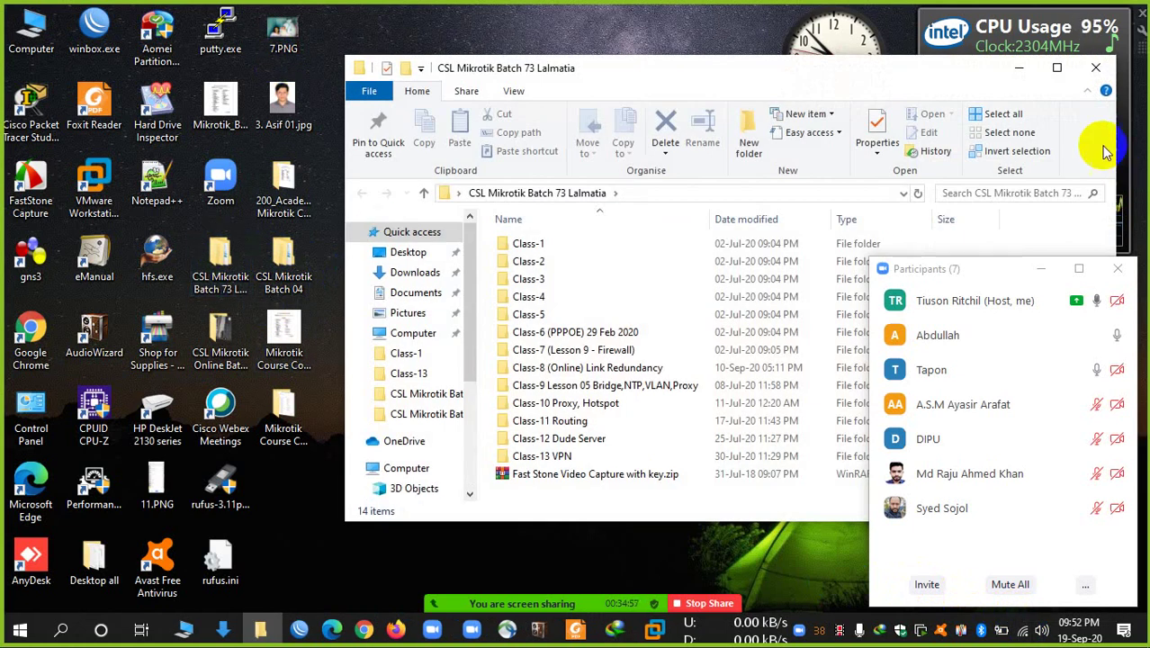
click(1095, 67)
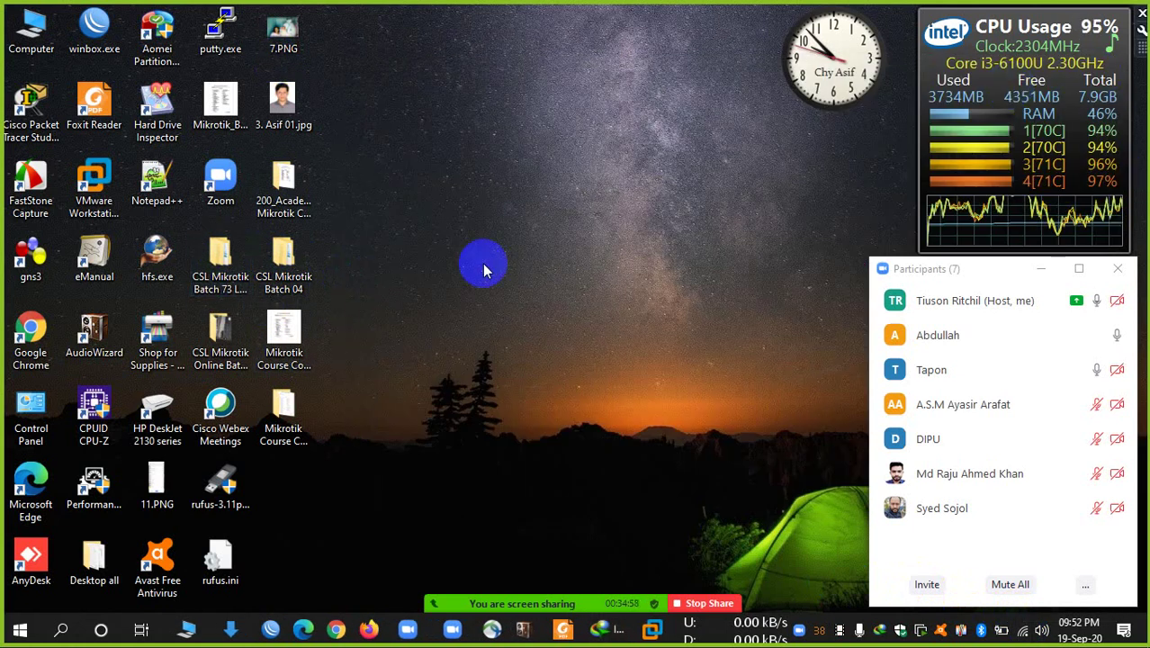
- Launch winbox64.exe from the Class-1 folder of CSL Mikrotik Batch 04 and allow it through the firewall on private and public networks
double_click(223, 325)
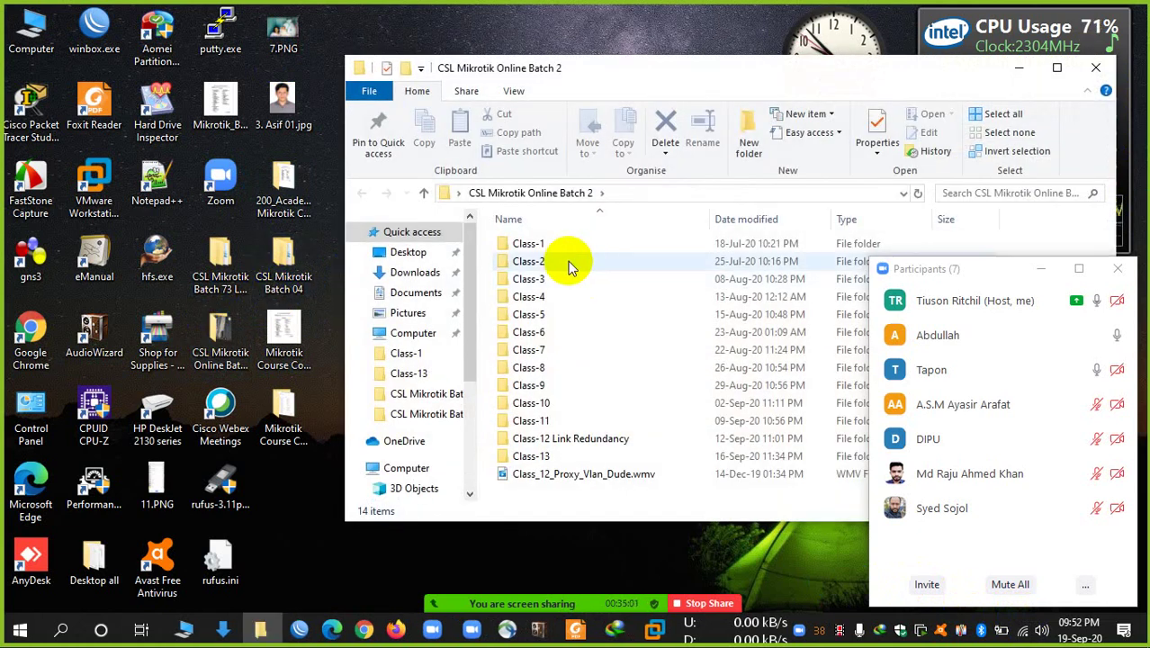
click(1095, 67)
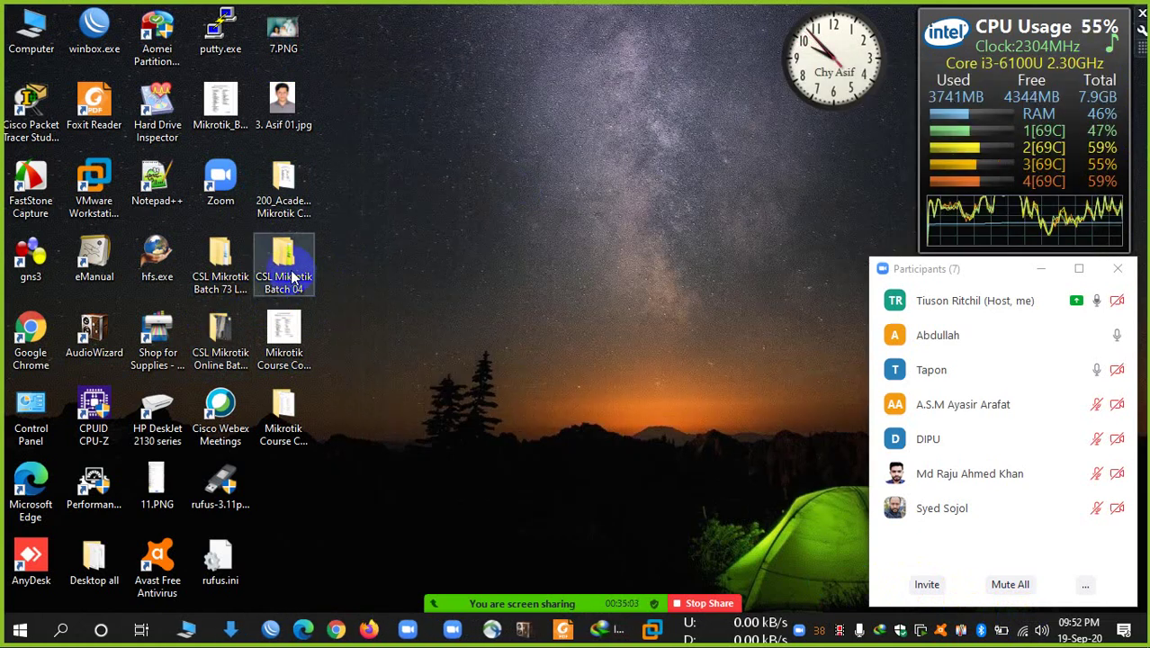
double_click(288, 264)
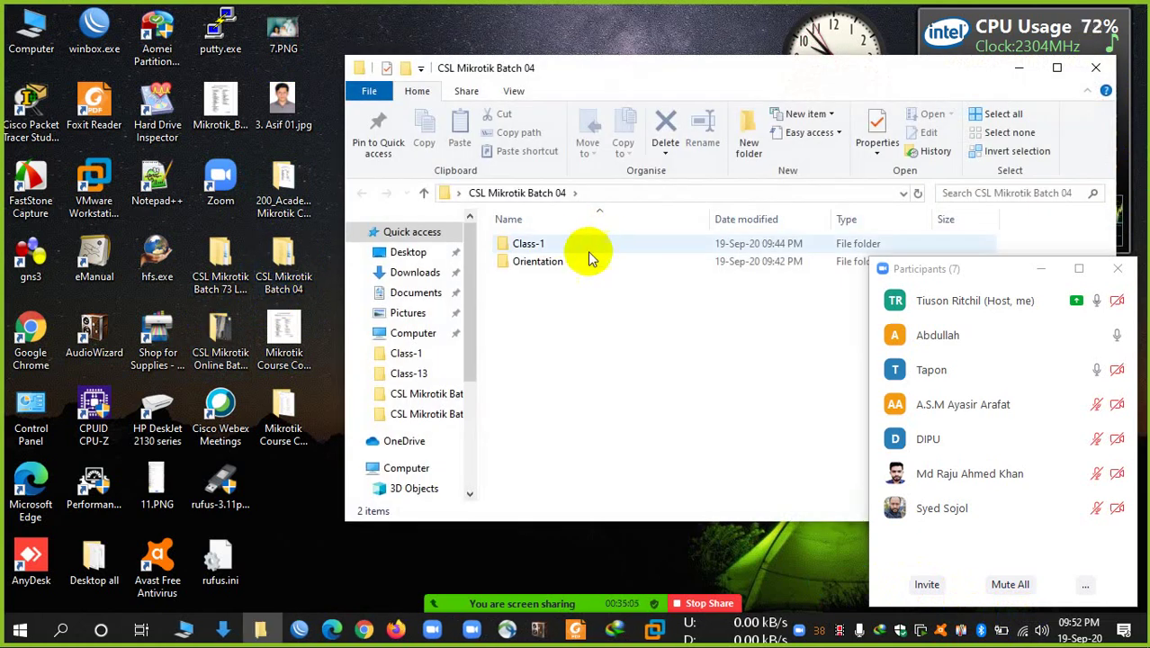
double_click(567, 243)
click(540, 260)
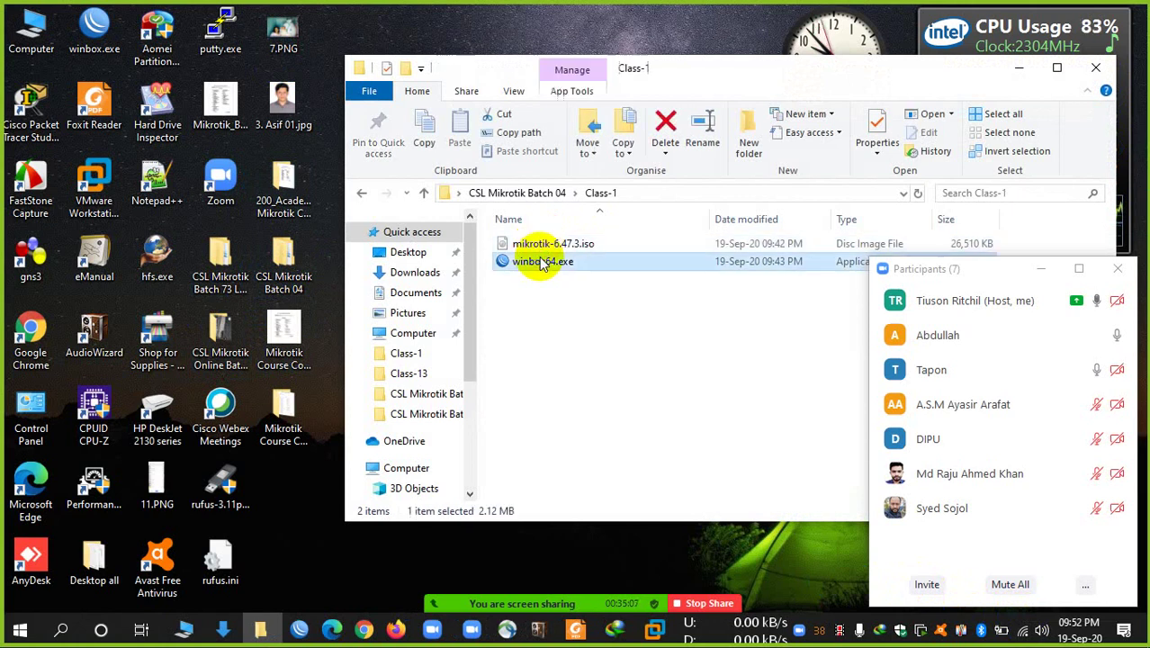
click(1043, 71)
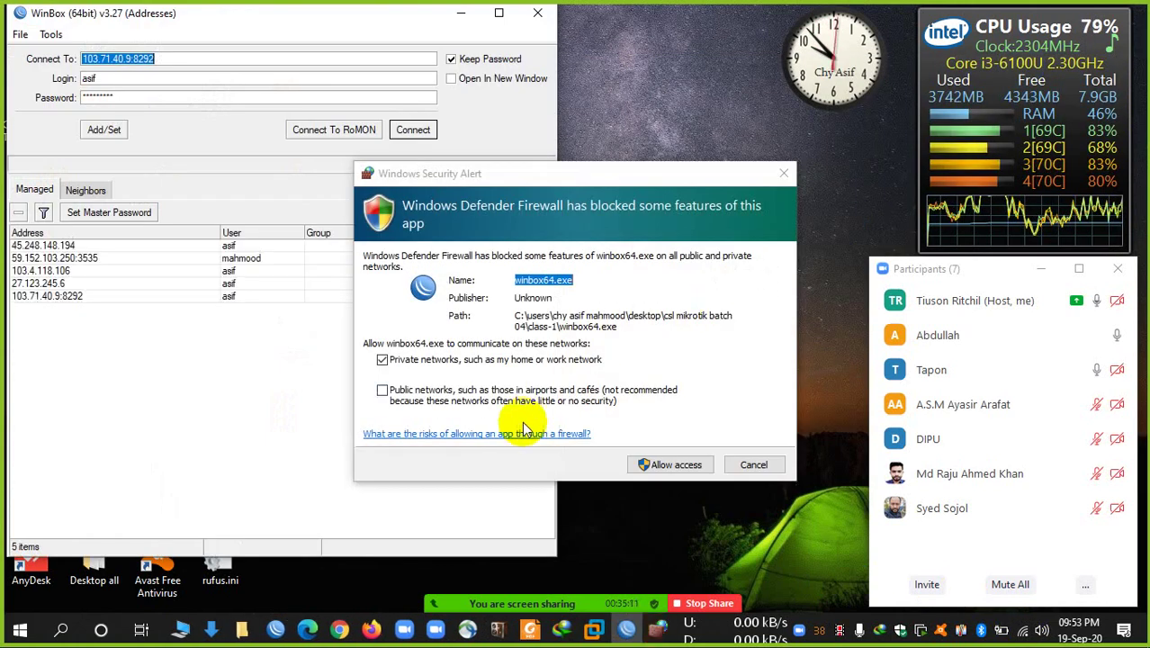
click(599, 395)
click(667, 461)
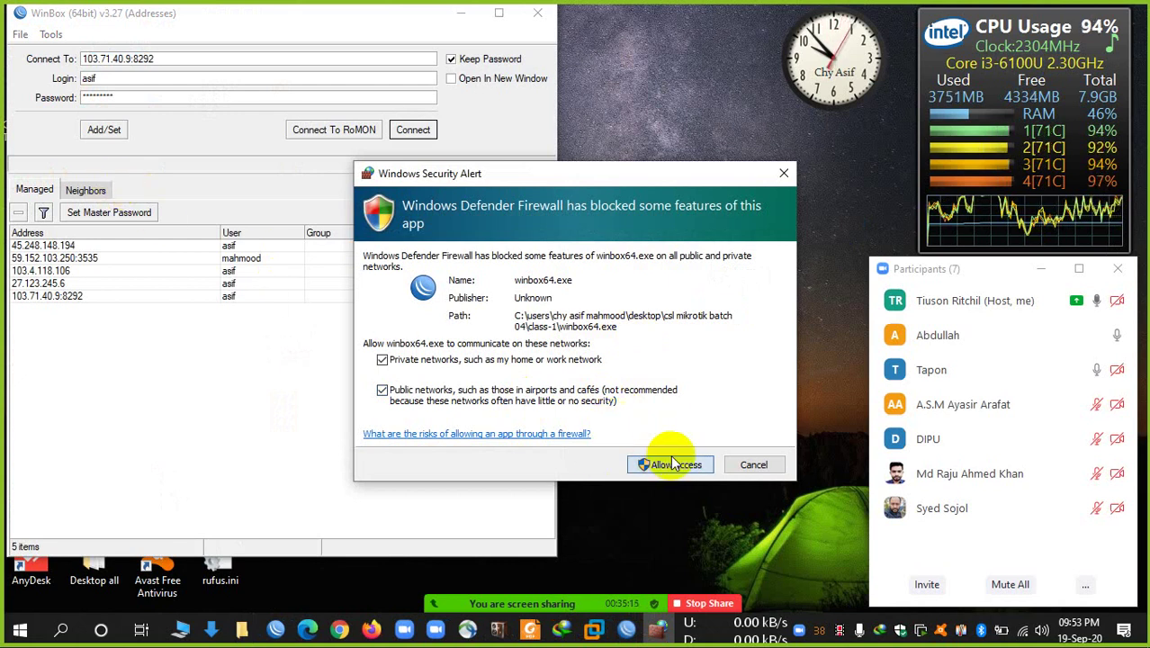
- Refresh the neighbors list in WinBox and sort it by board, with the MikroTik at MAC address 00:0C:29:2E:7D:29 selected
click(105, 192)
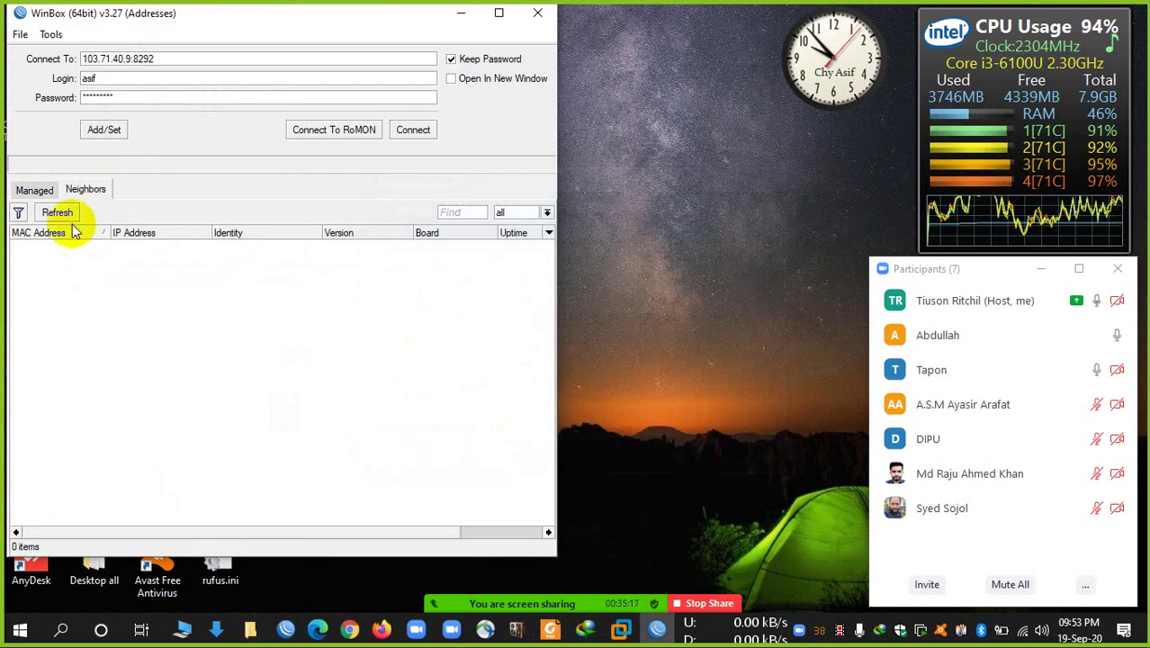
click(48, 213)
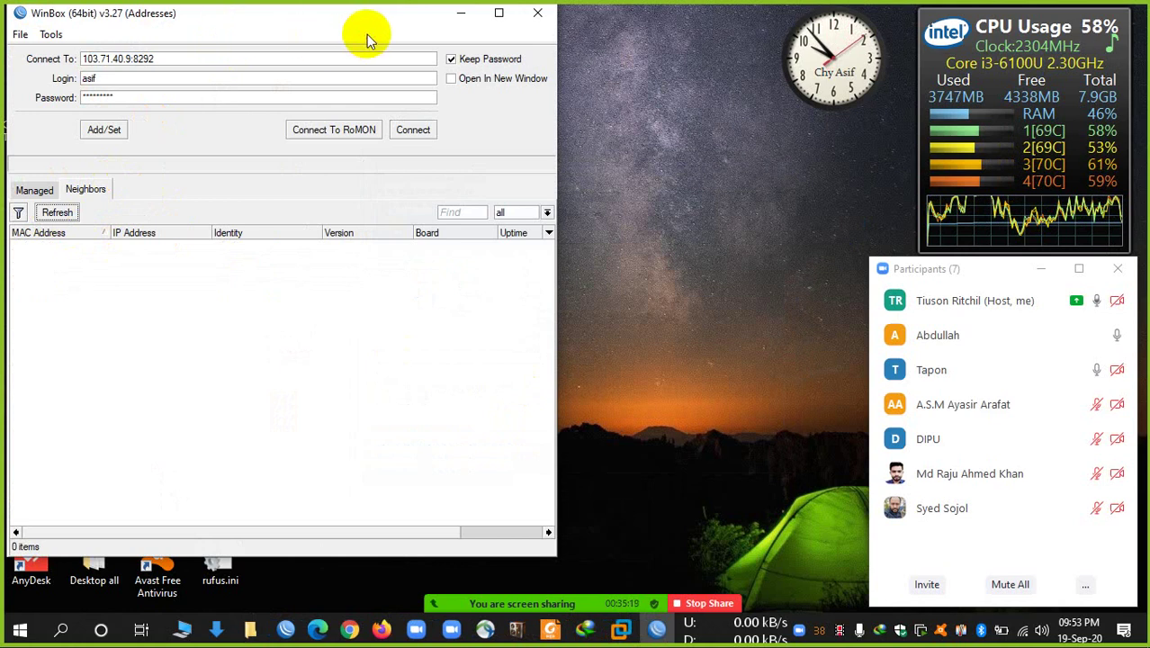
drag(328, 19, 421, 39)
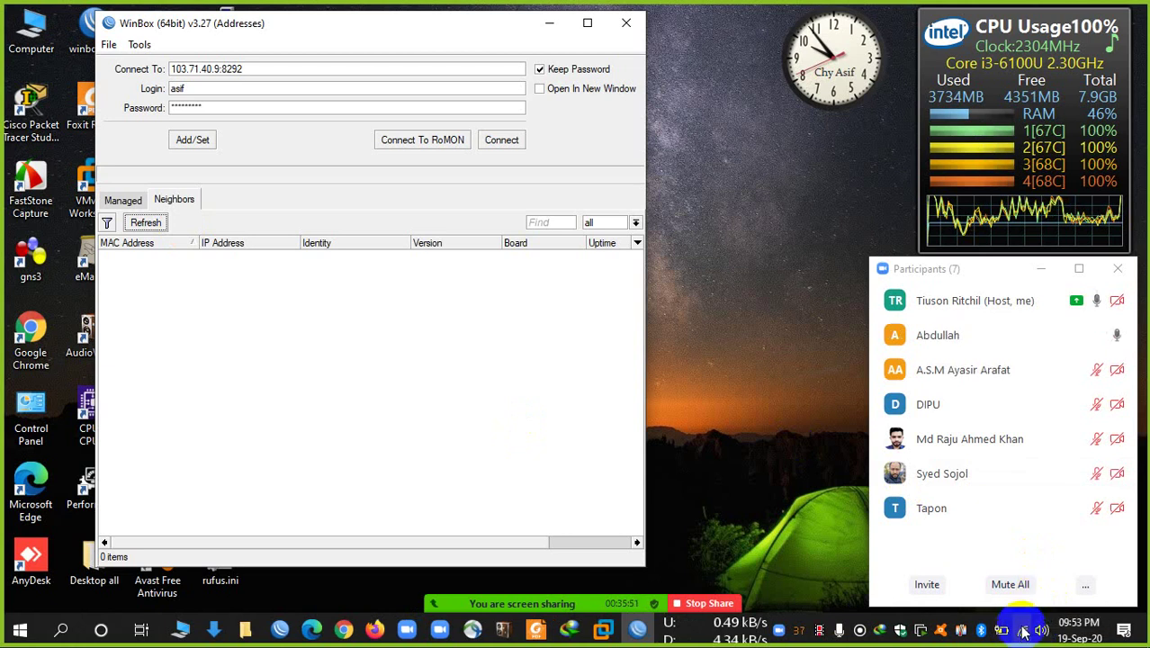
click(160, 223)
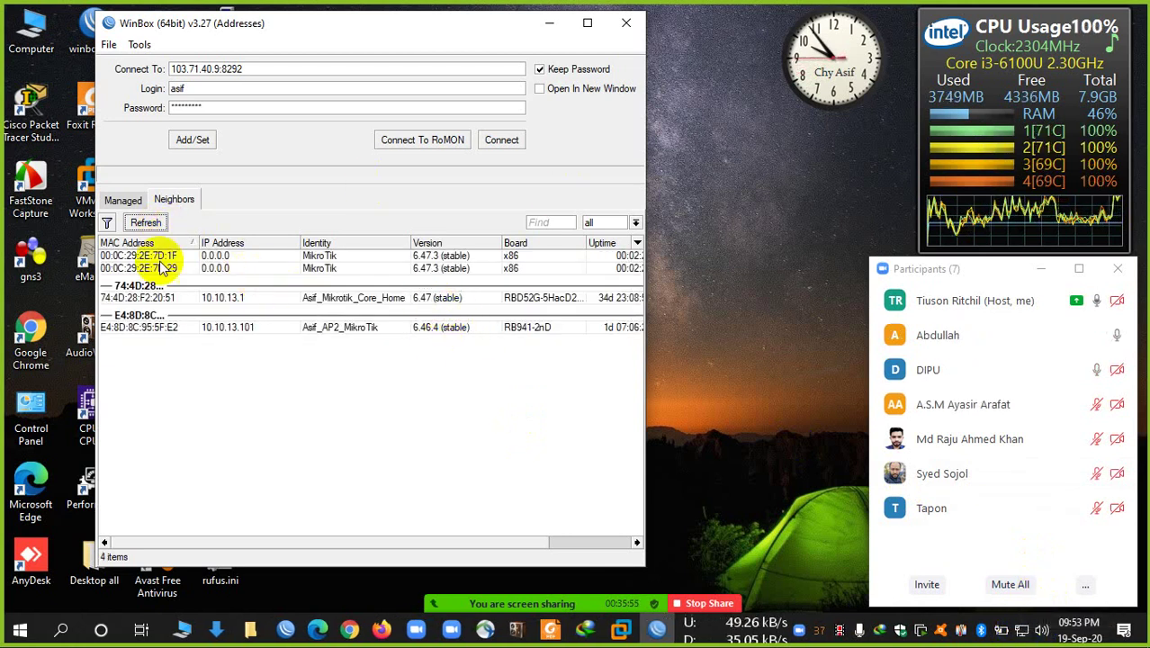
click(160, 268)
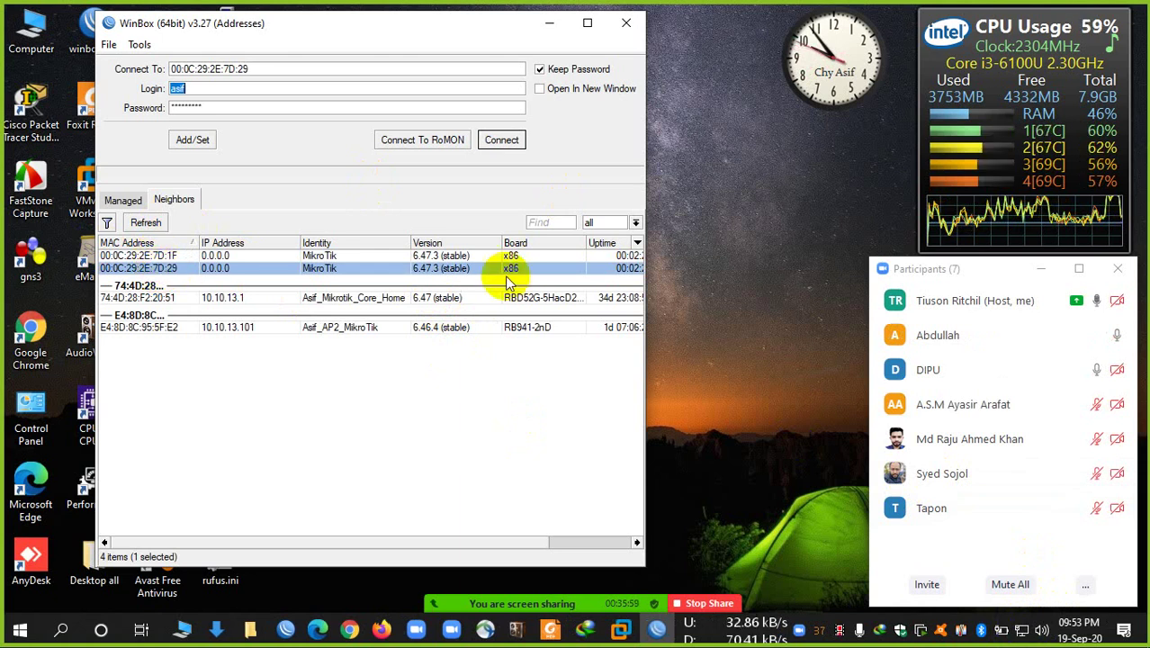
click(516, 245)
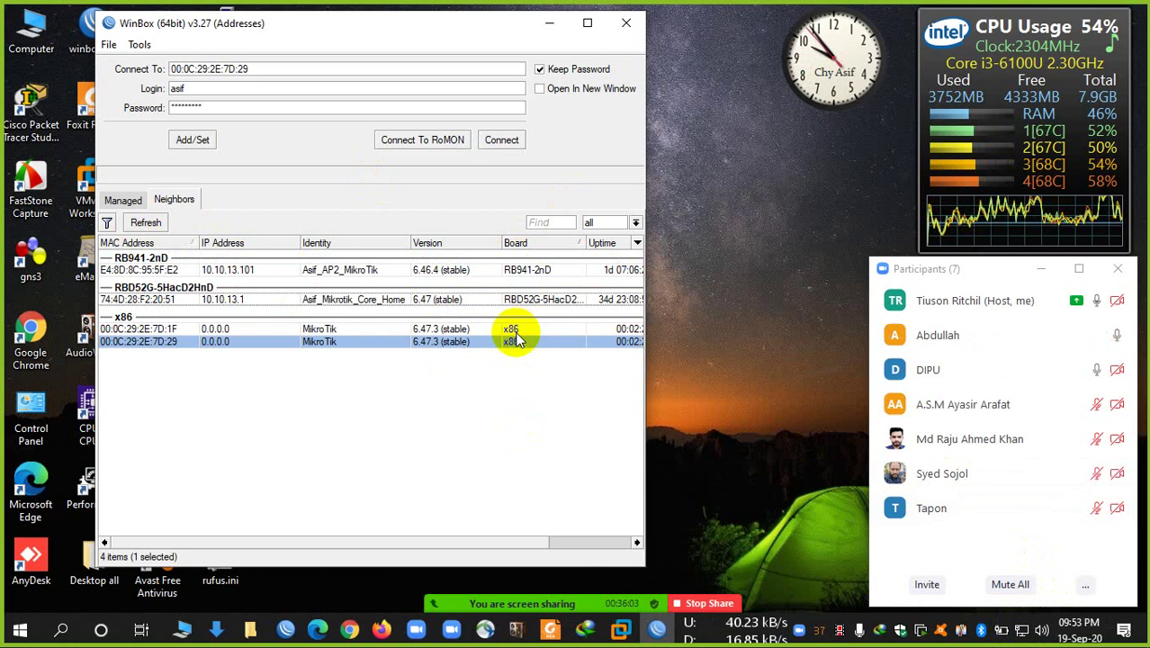
- Check the Mikrotik Batch 04 console in VMware Workstation and return to WinBox
click(619, 630)
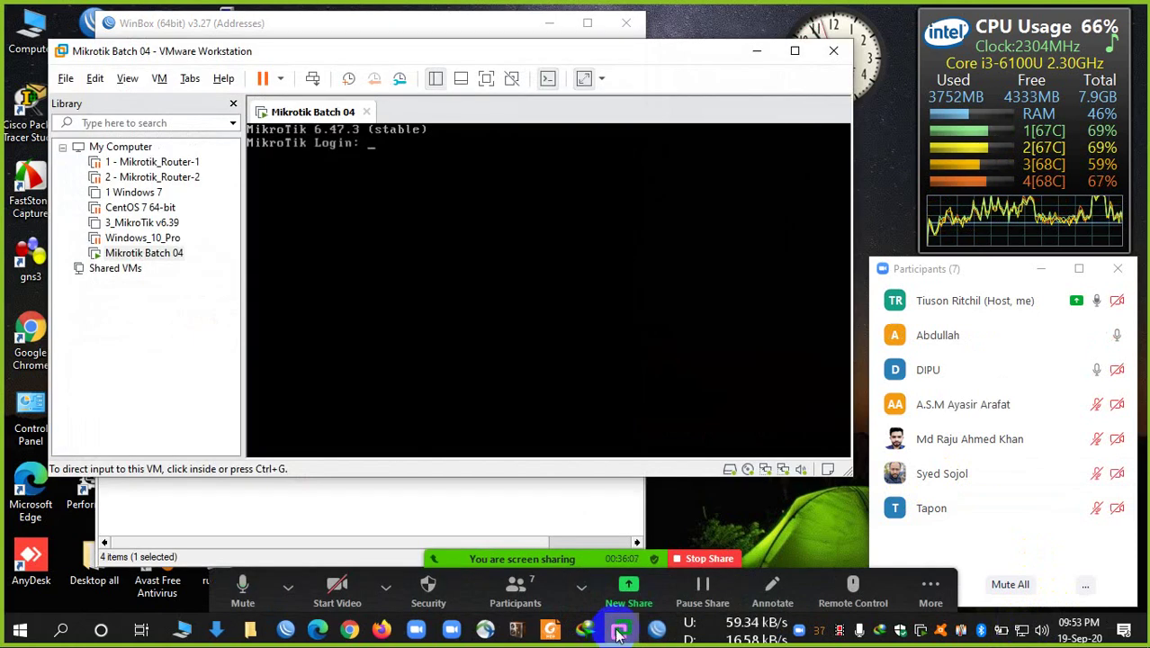
click(619, 630)
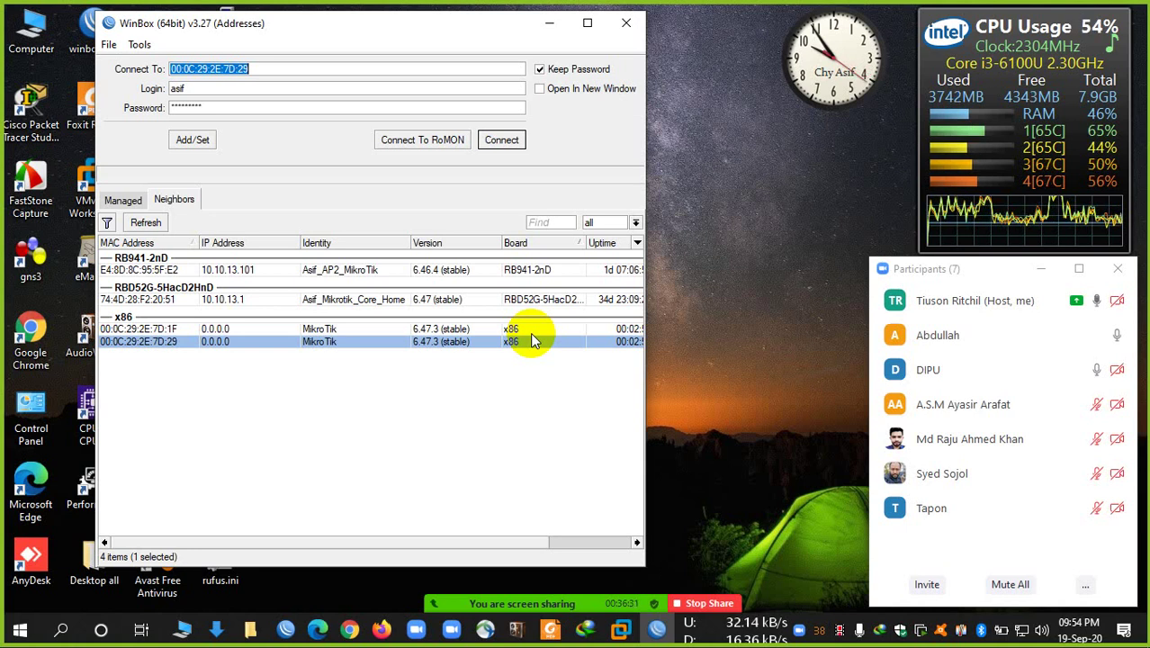
- Start the Add Hardware Wizard in Windows by running the hdwwiz command
key(super+r)
text(cmd)
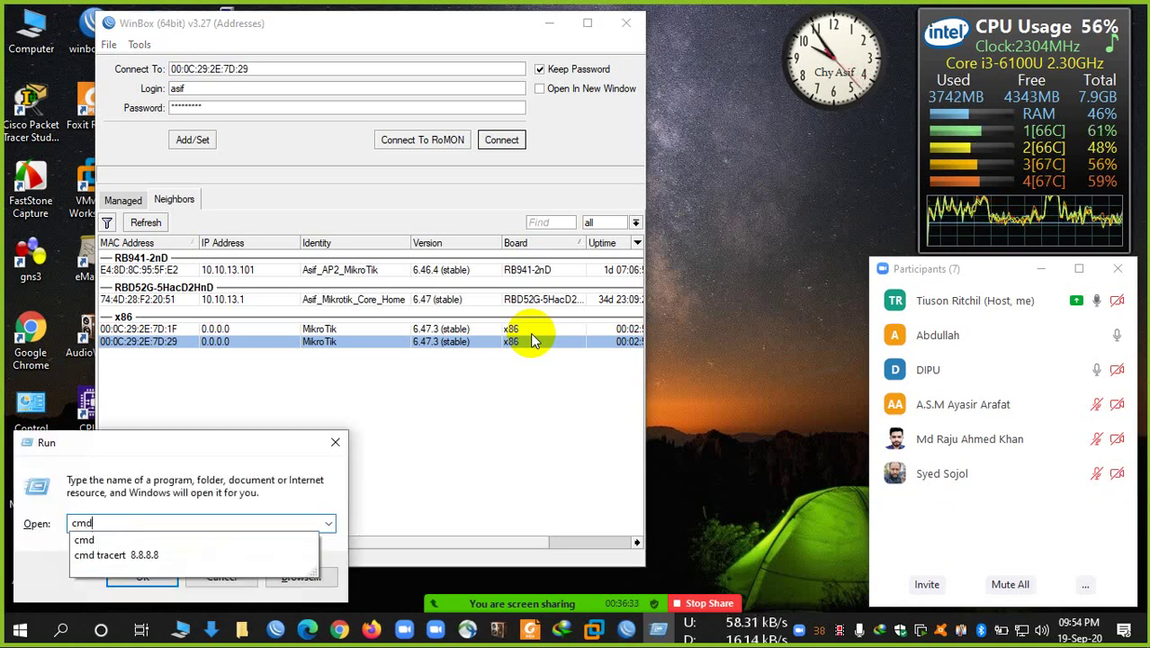
key(BackSpace)
key(BackSpace)
key(BackSpace)
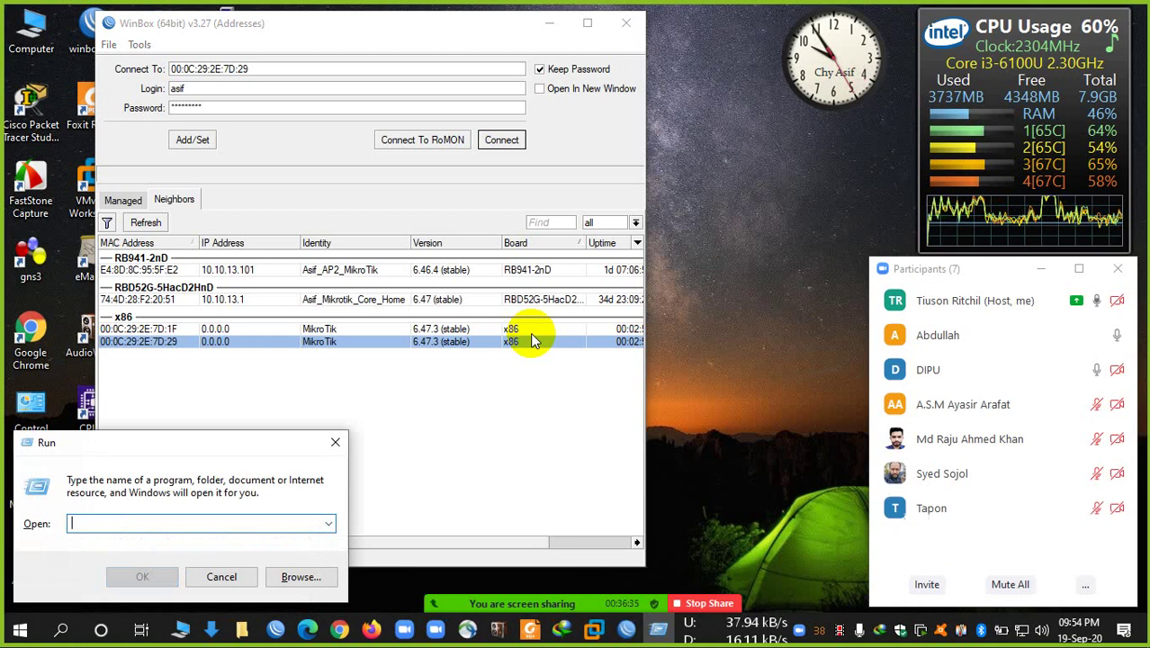
text(hdwwiz)
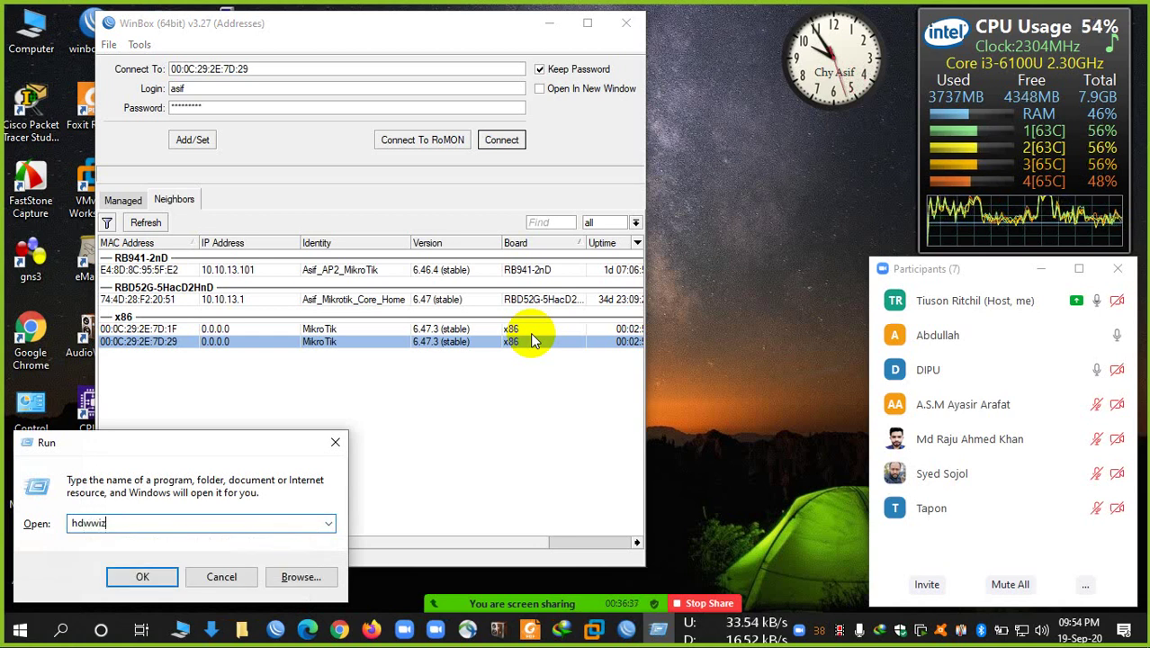
key(Return)
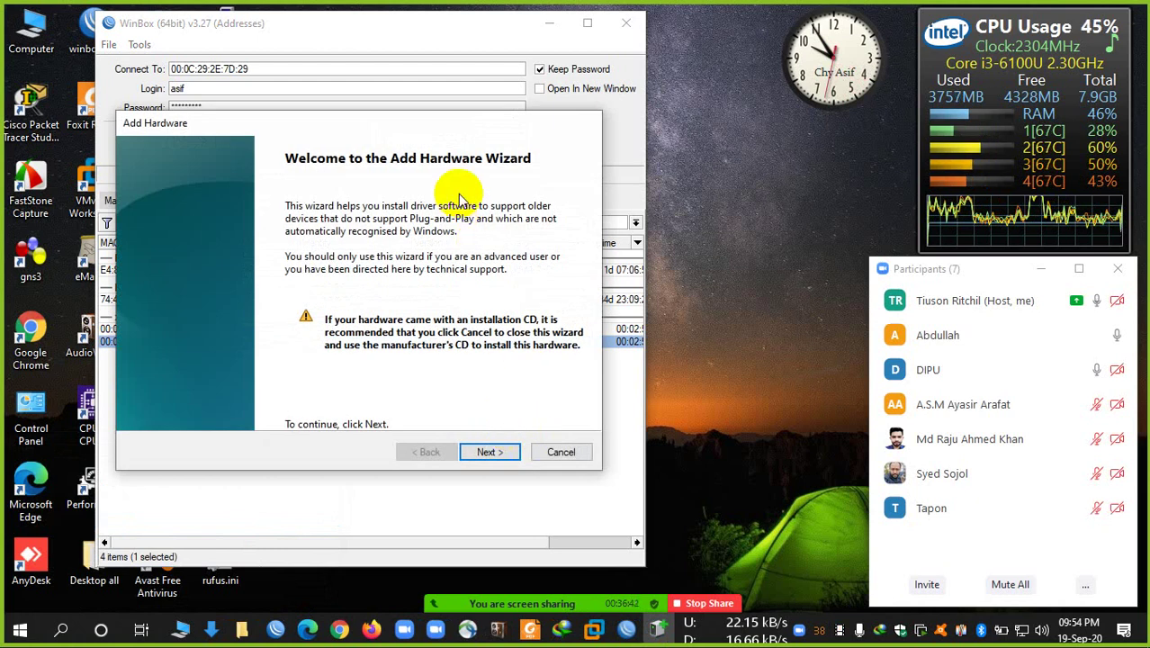
- Choose to install hardware manually selected from a list, with Network adapters as the hardware type
click(494, 453)
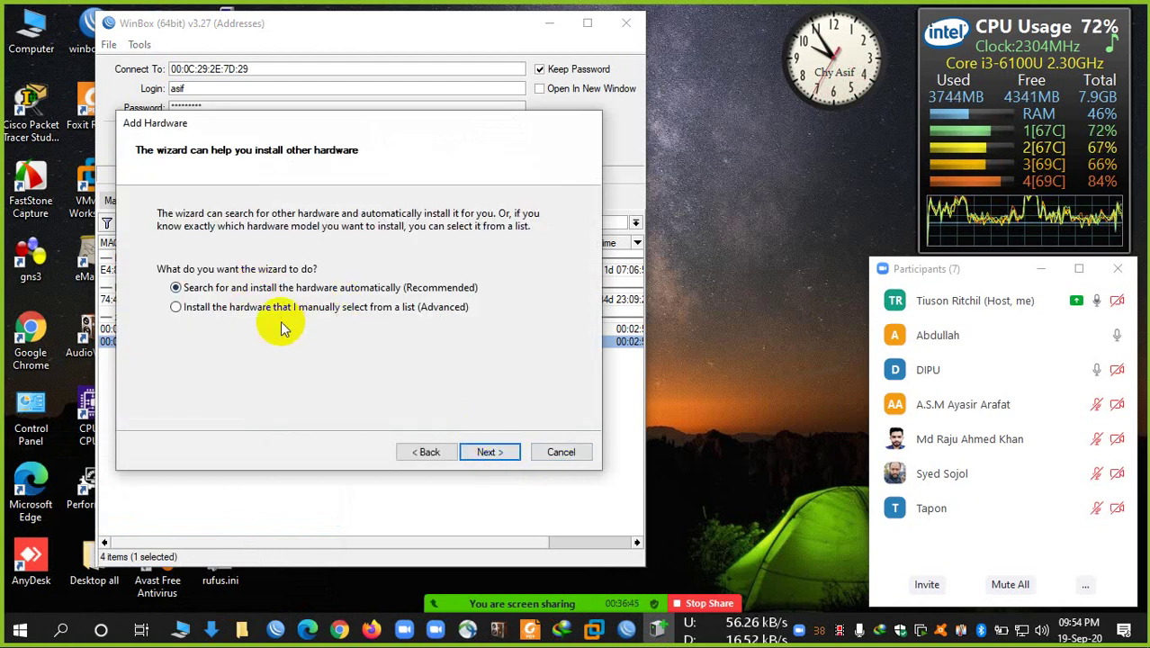
click(322, 307)
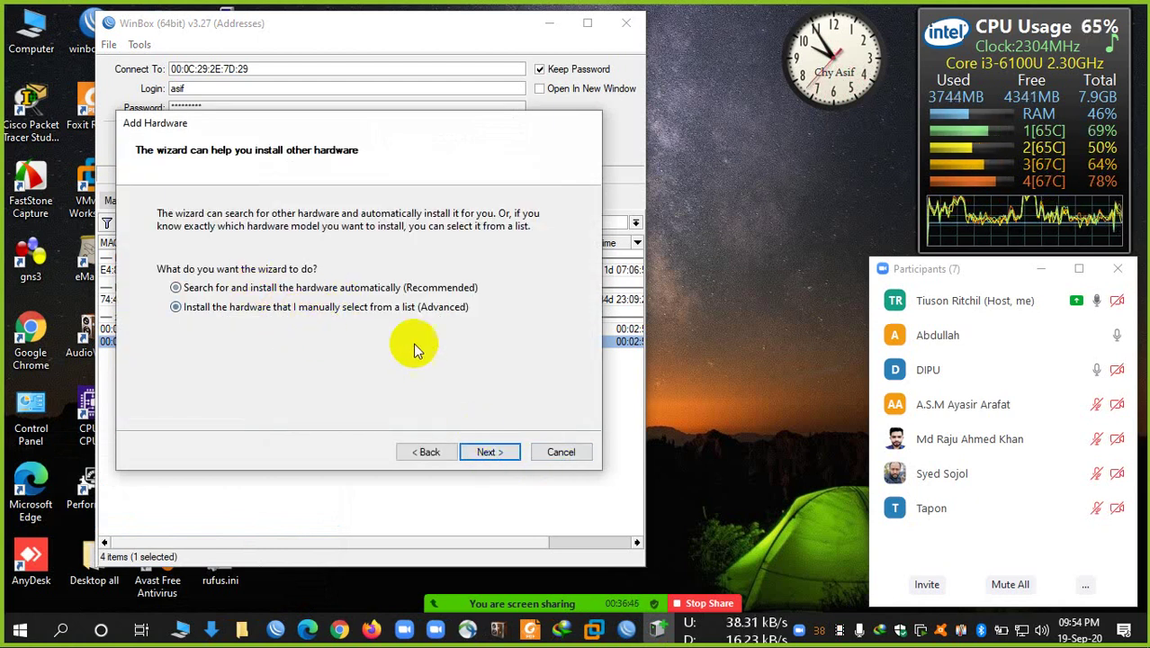
click(489, 454)
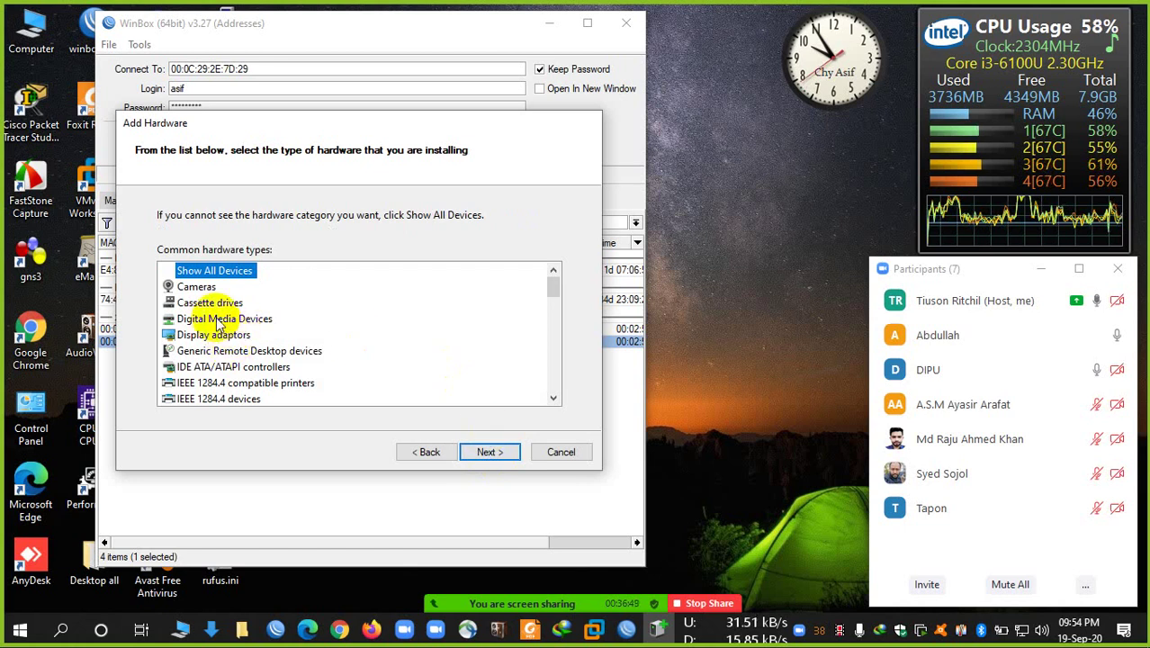
scroll(215, 360, down, 2)
scroll(216, 360, down, 2)
scroll(225, 387, up, 4)
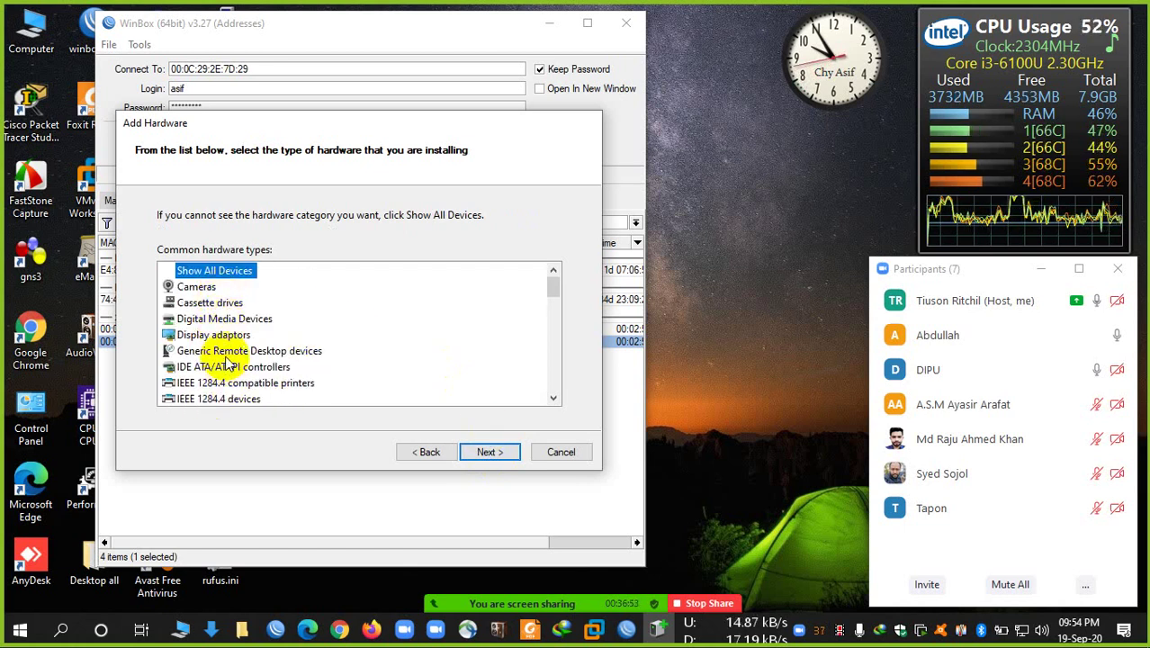
key(n)
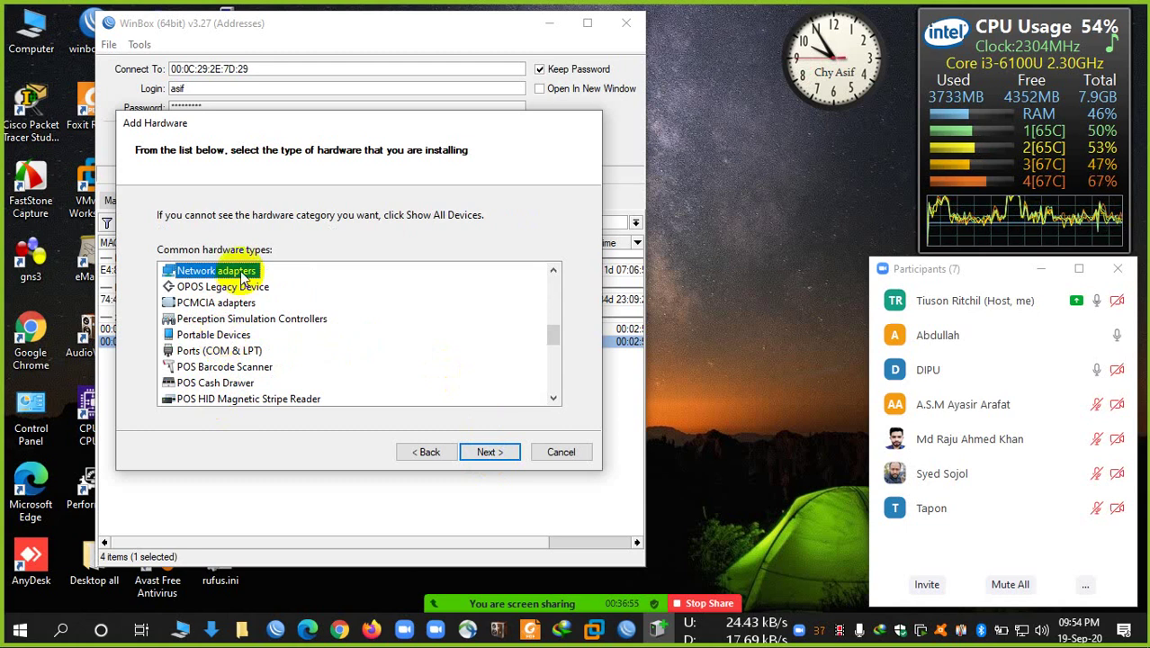
click(503, 453)
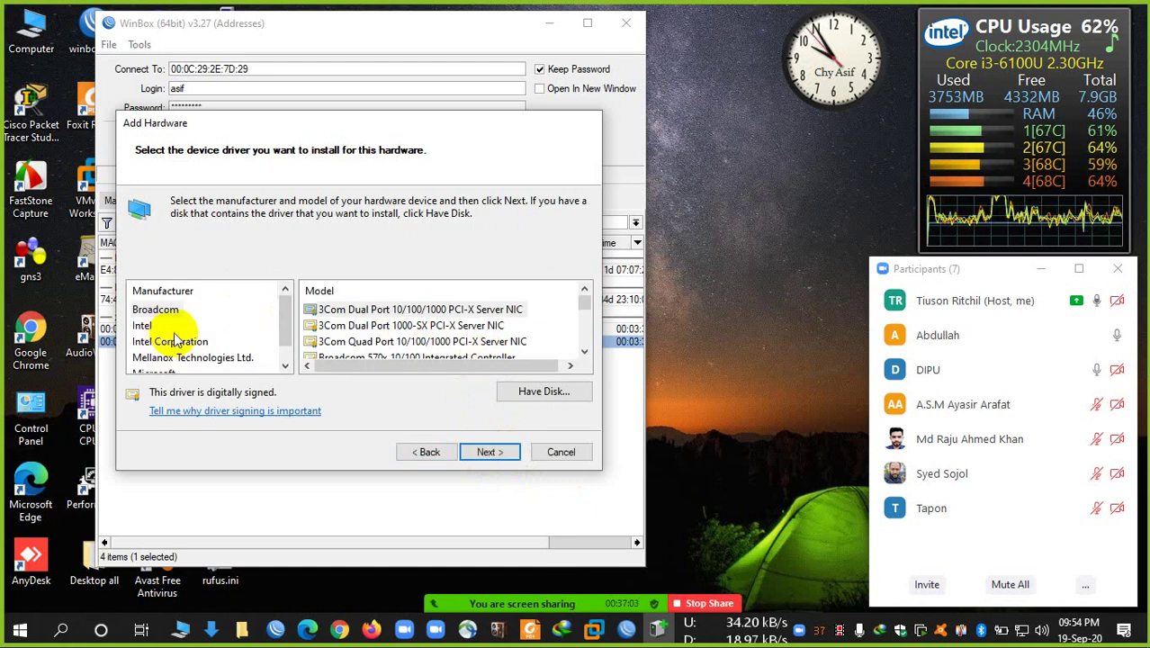
- Select Microsoft as the manufacturer and the Microsoft KM-TEST Loopback Adapter as the model to install
scroll(173, 333, down, 1)
click(166, 358)
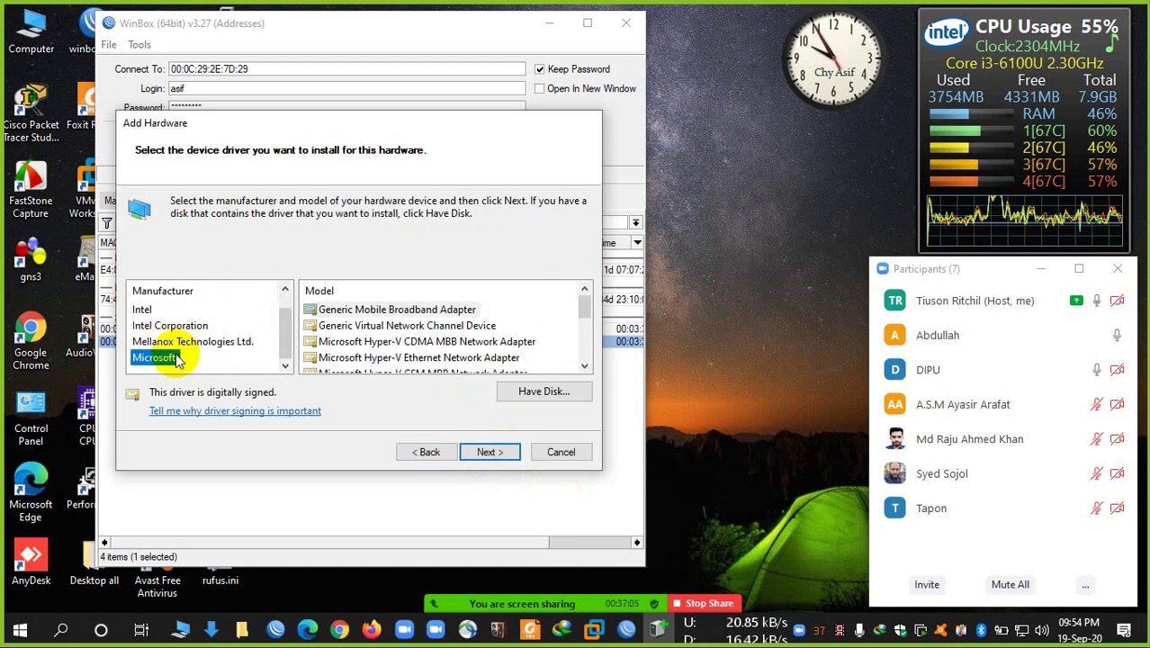
scroll(466, 341, down, 2)
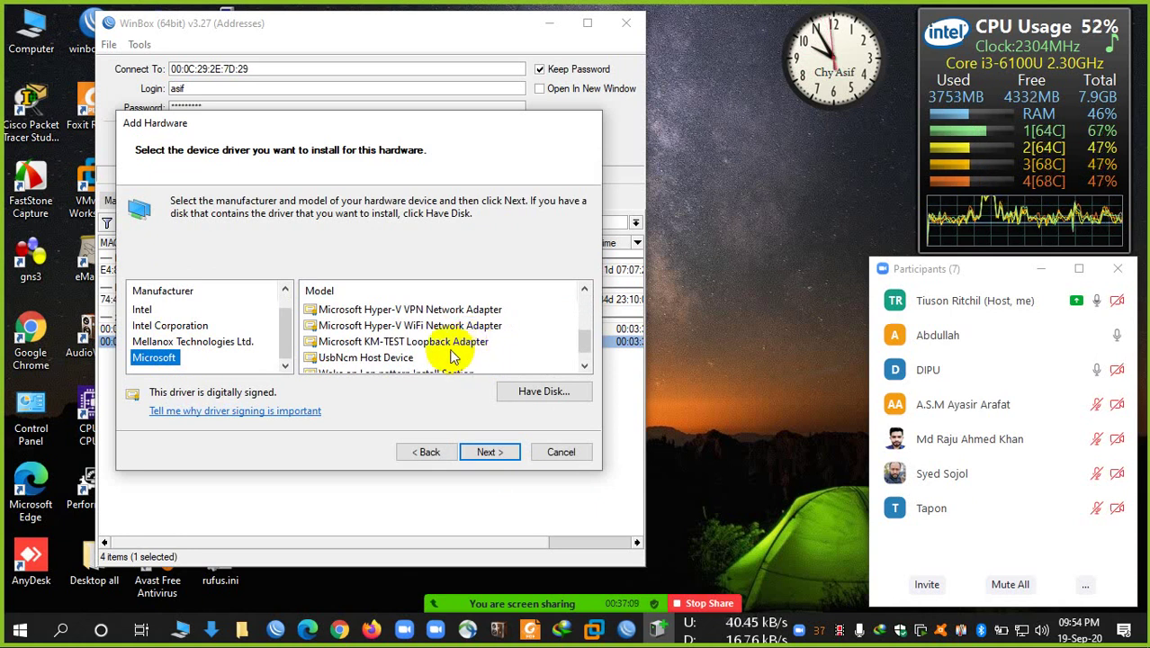
click(447, 351)
click(407, 343)
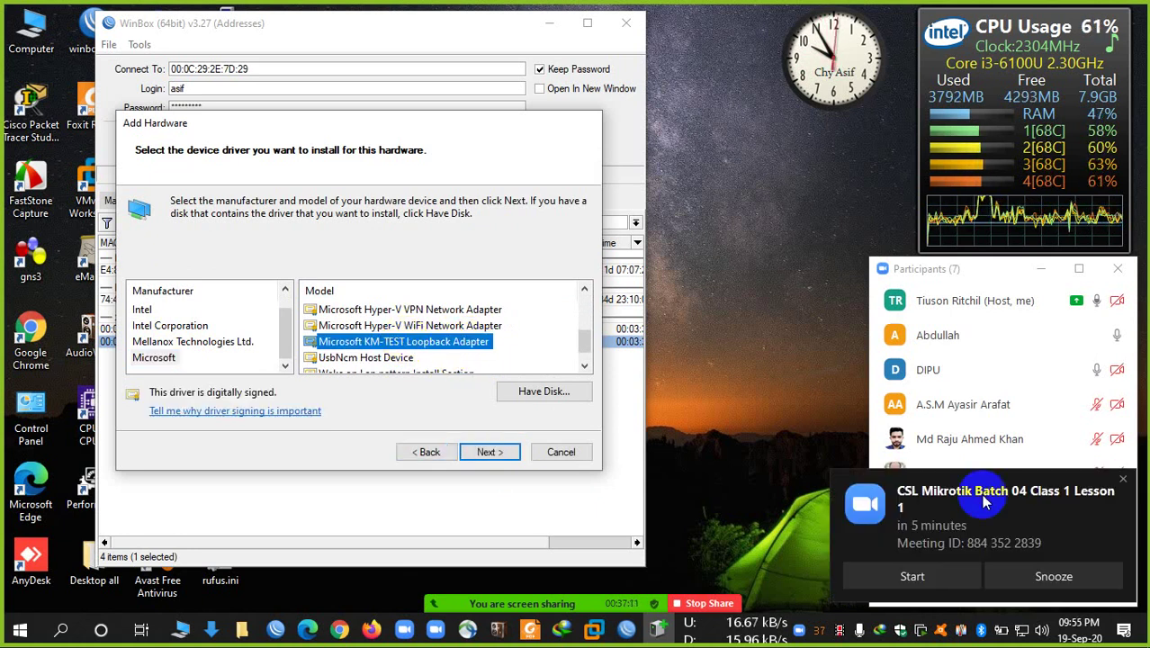
- Put the Zoom meeting reminder and its window away, and finish installing the Microsoft KM-TEST Loopback Adapter
click(1072, 491)
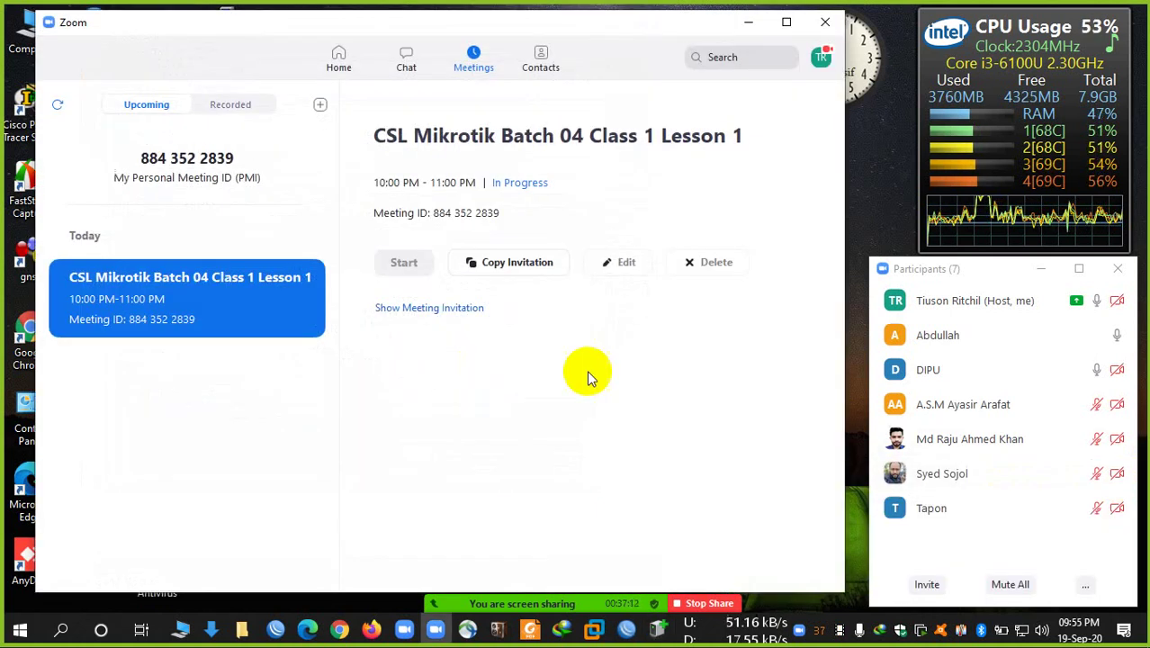
click(748, 22)
click(488, 452)
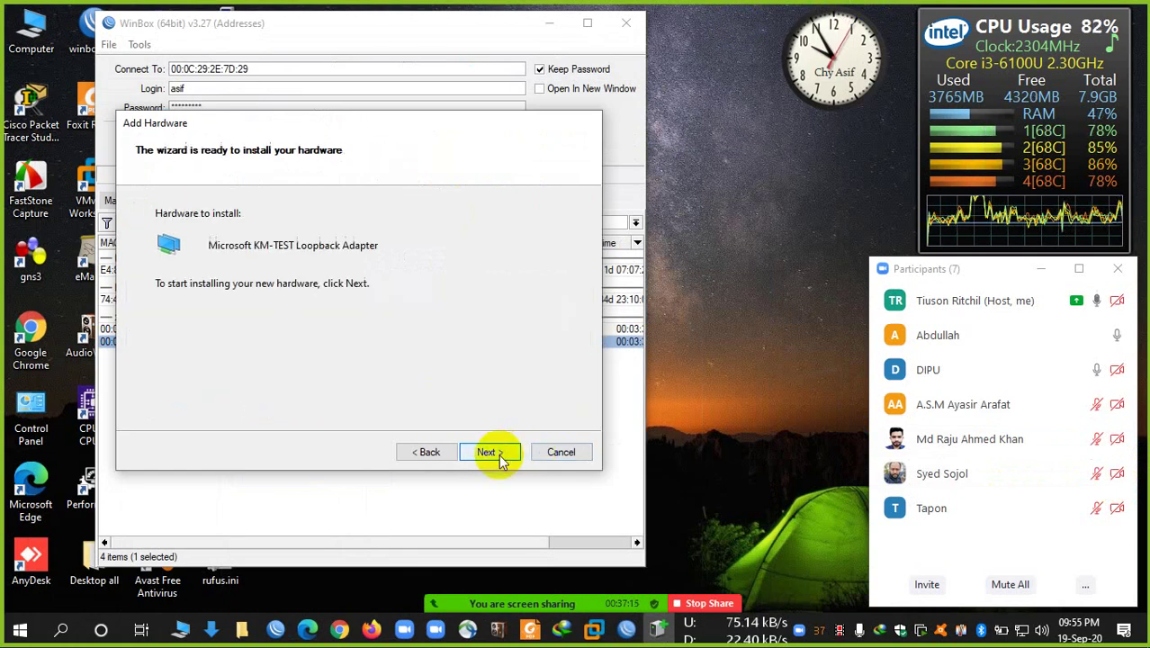
click(493, 453)
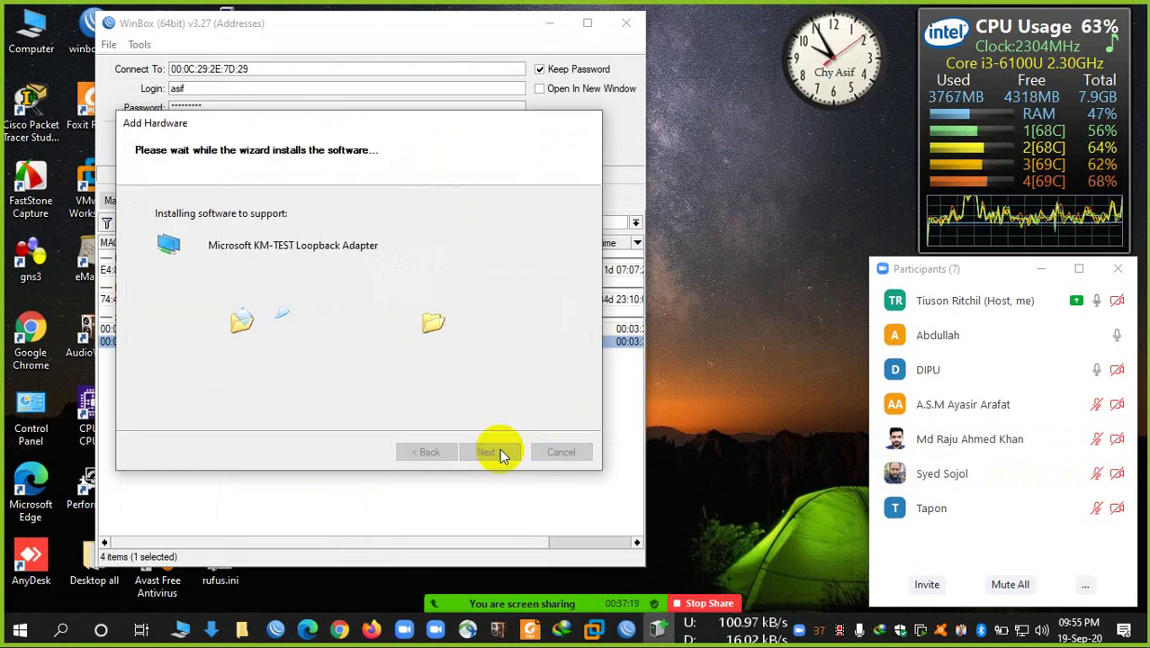
click(499, 450)
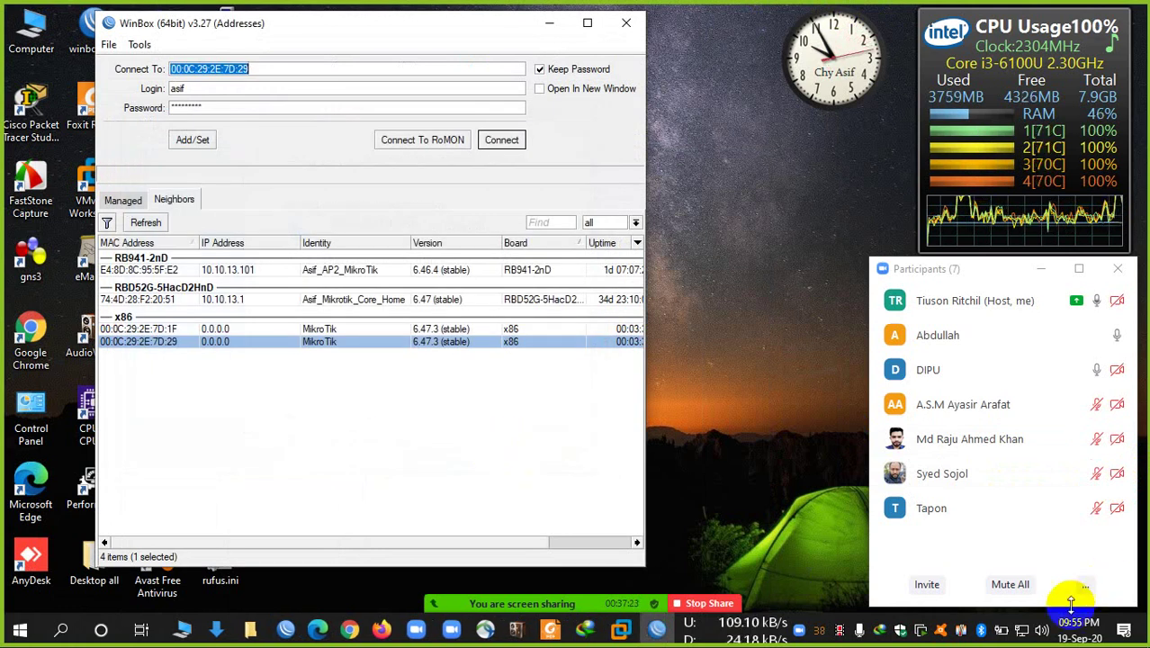
- Open the host's Network Connections from the Ethernet settings and select the Ethernet 3 loopback adapter
right_click(1022, 629)
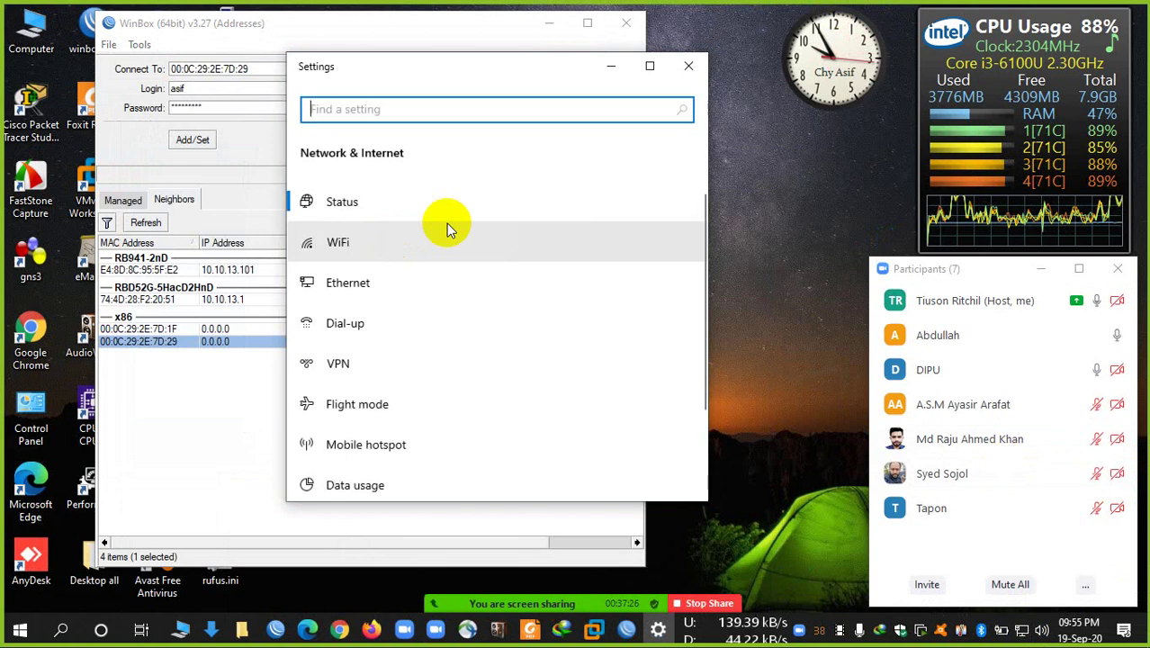
click(361, 281)
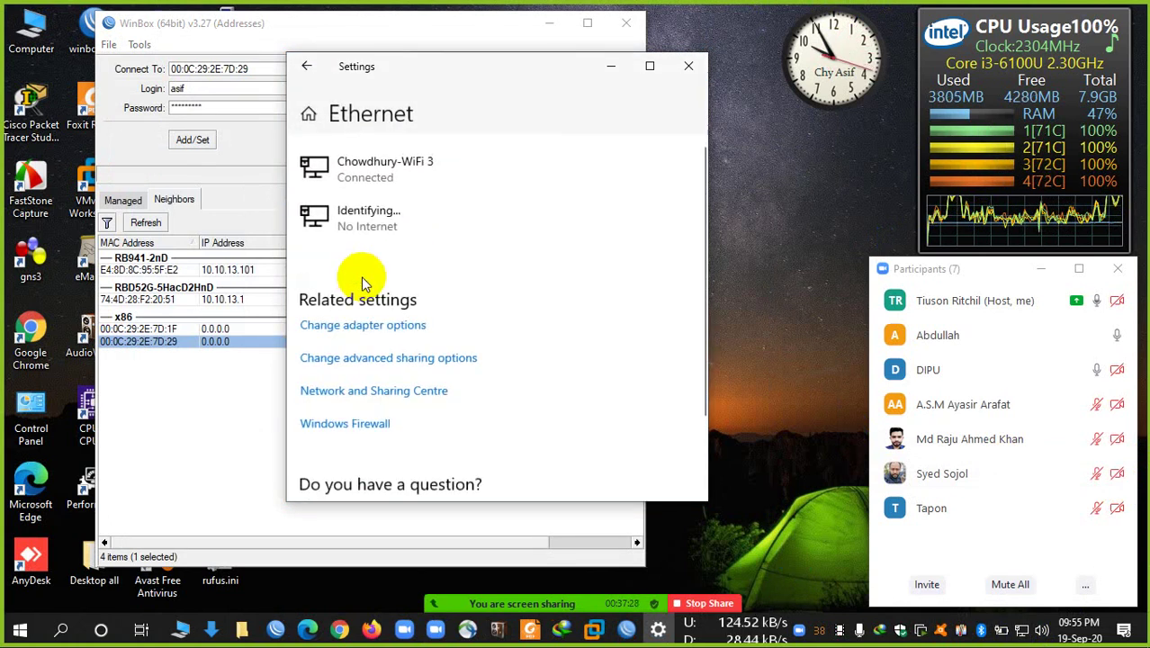
click(377, 326)
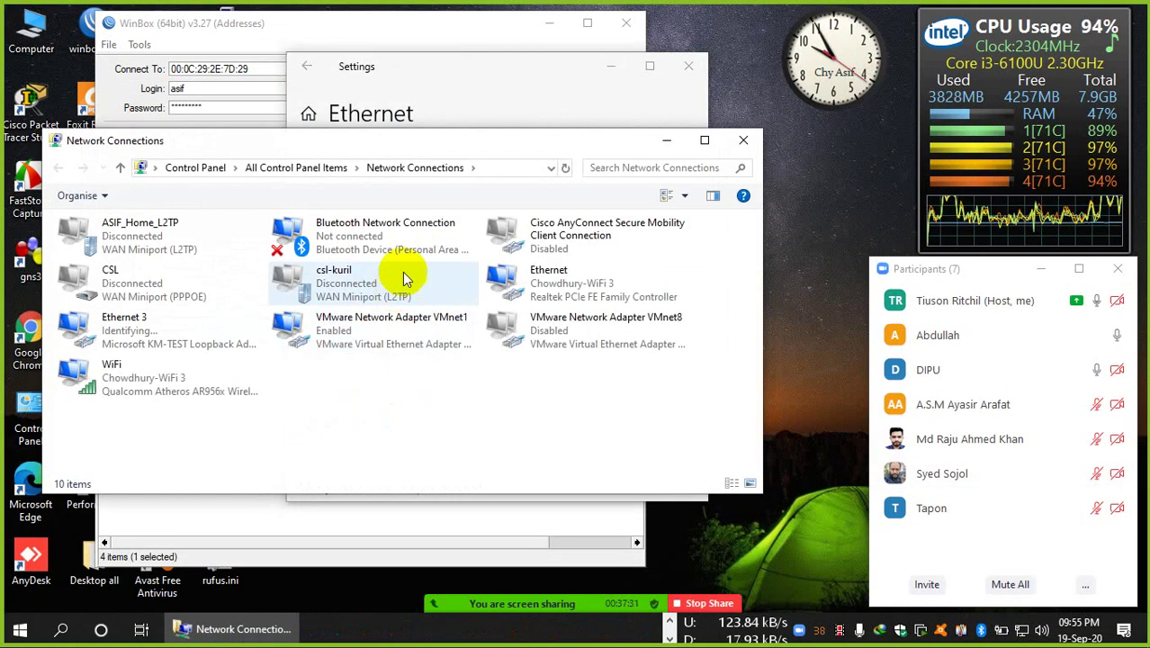
click(137, 343)
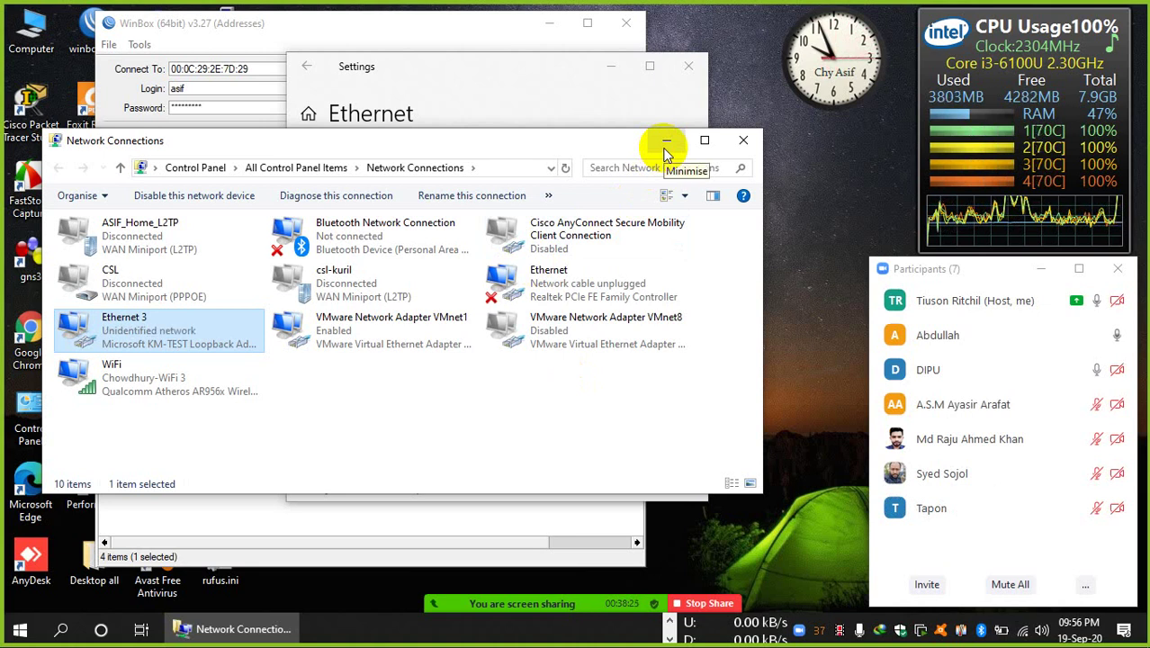
- Put the Network Connections and Settings windows away and refresh the neighbours list in WinBox
click(665, 142)
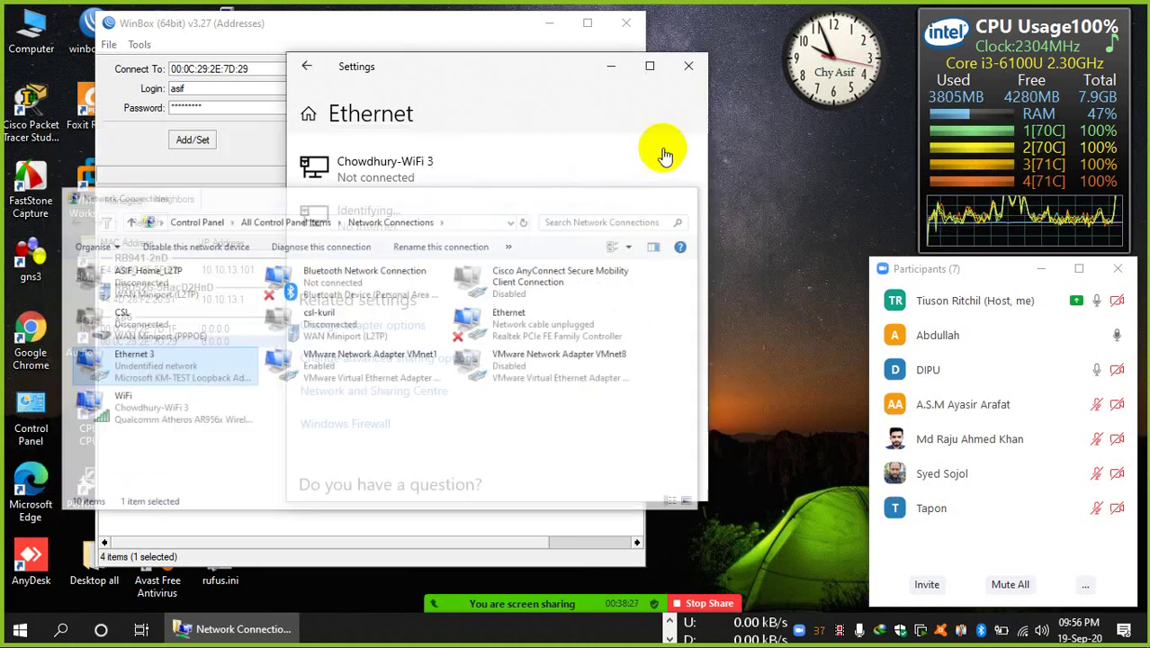
click(611, 67)
click(150, 227)
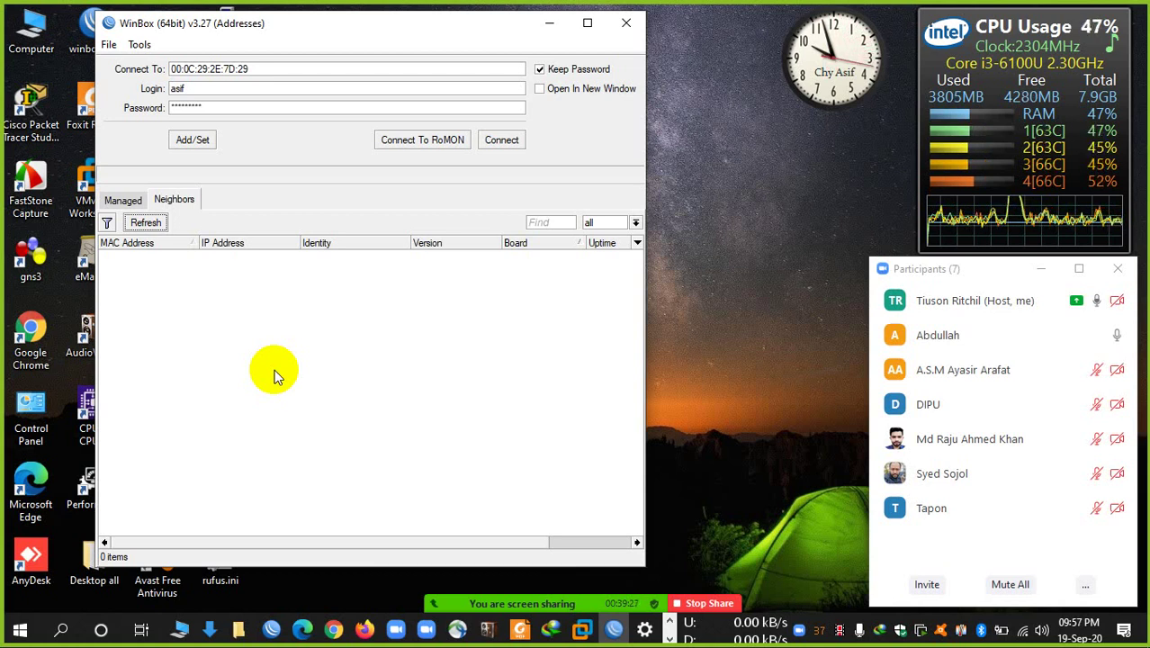
click(140, 230)
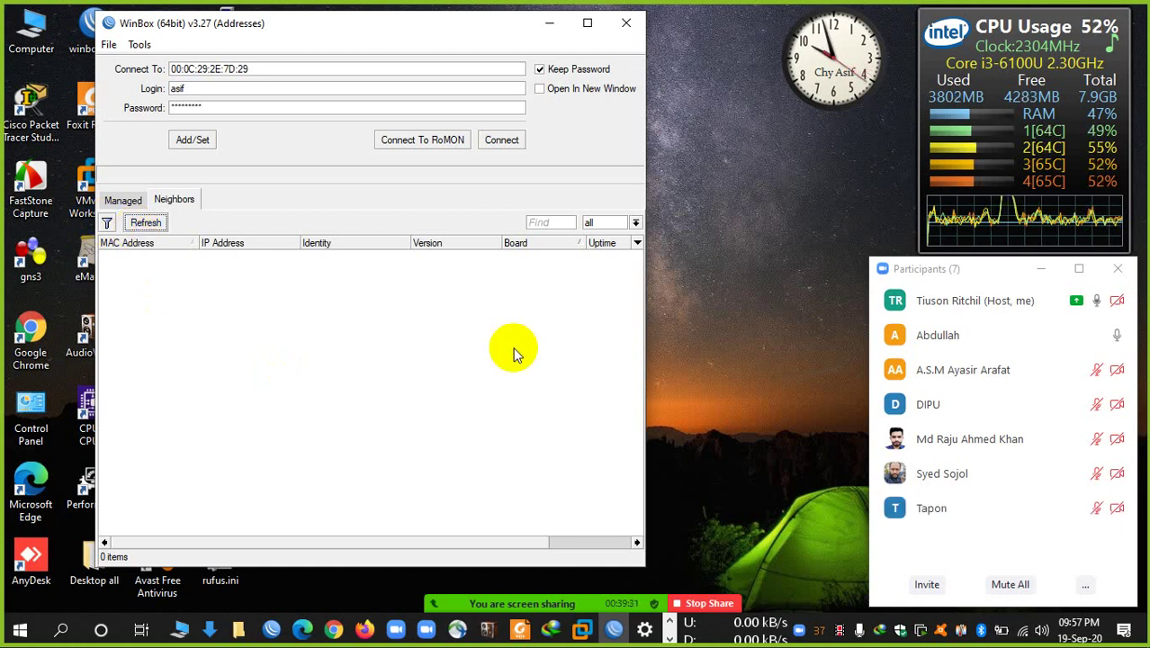
- Disable the Ethernet 3 Microsoft KM-TEST Loopback Adapter in the host's Network Connections, and close the network windows
right_click(1020, 630)
click(990, 601)
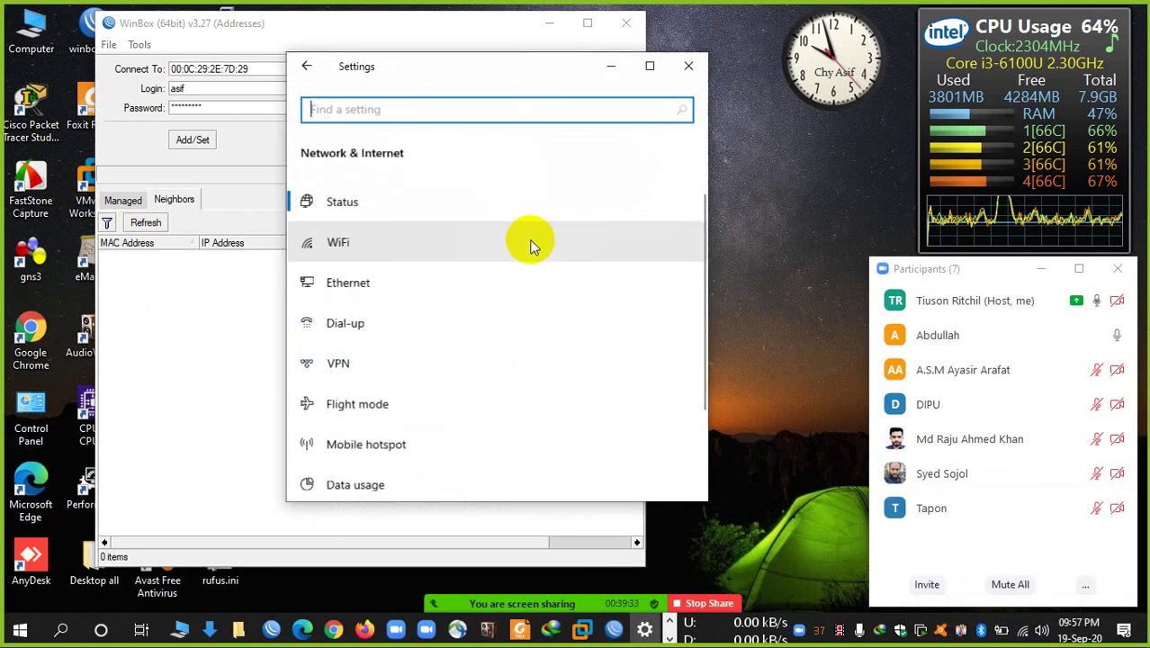
click(411, 283)
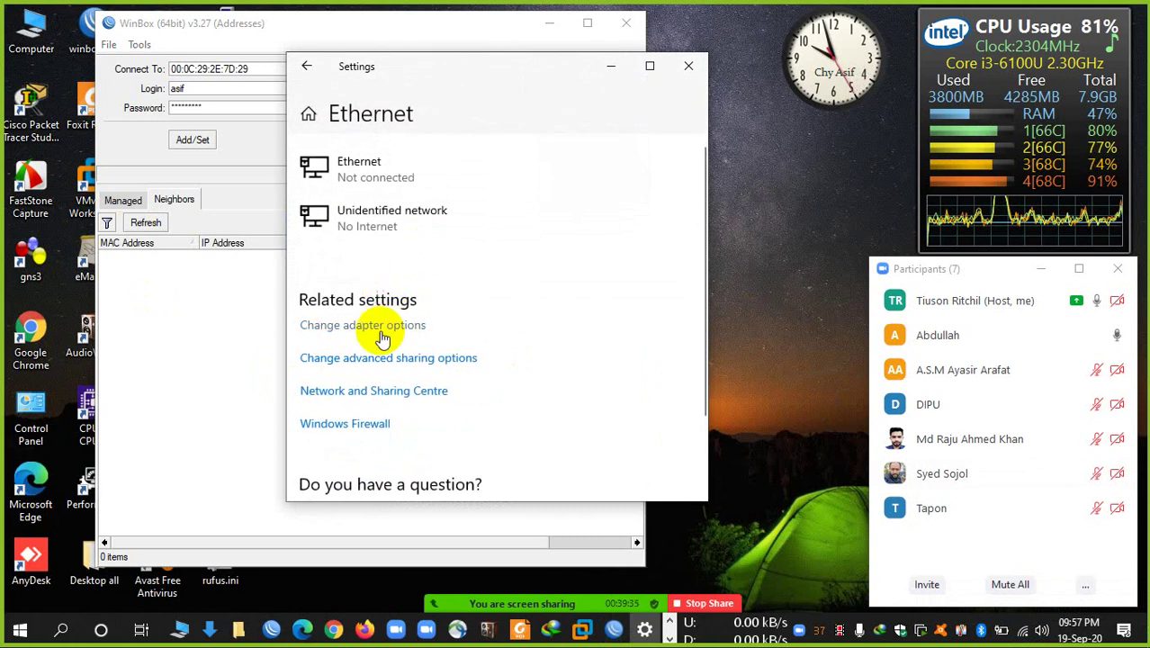
click(380, 329)
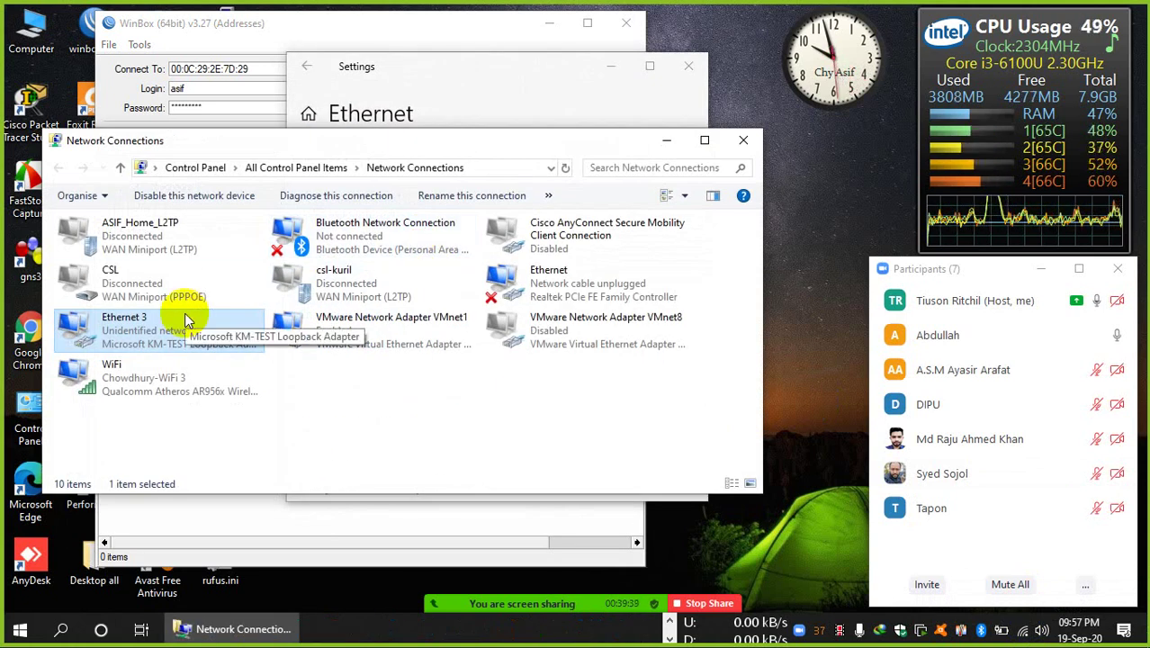
right_click(159, 327)
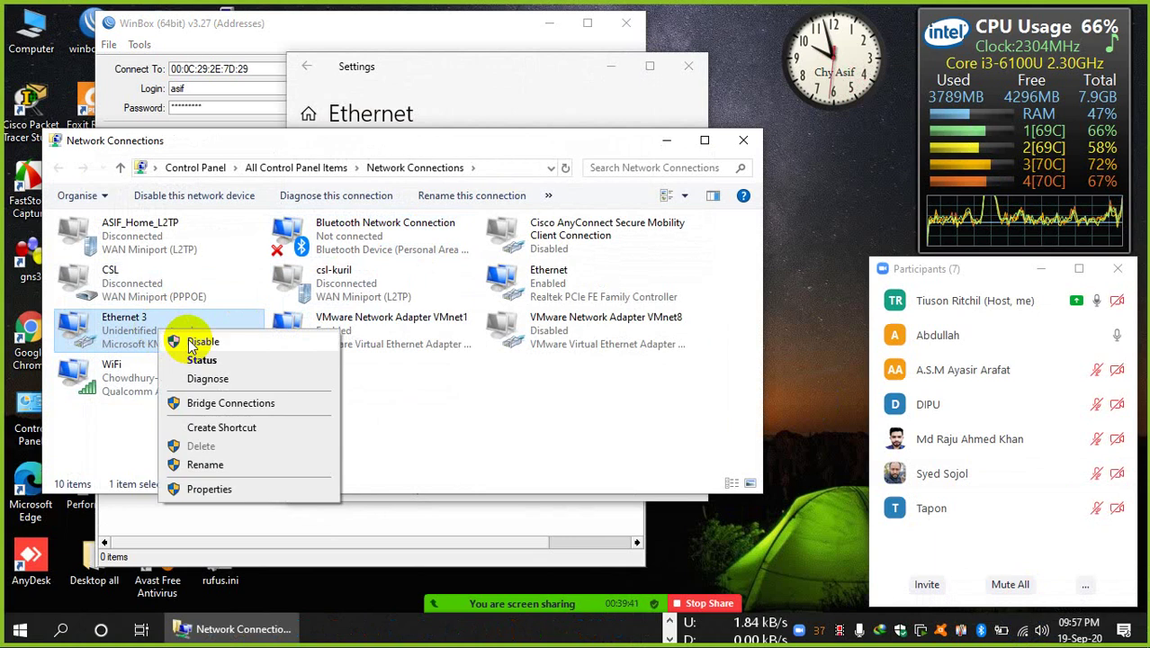
click(201, 342)
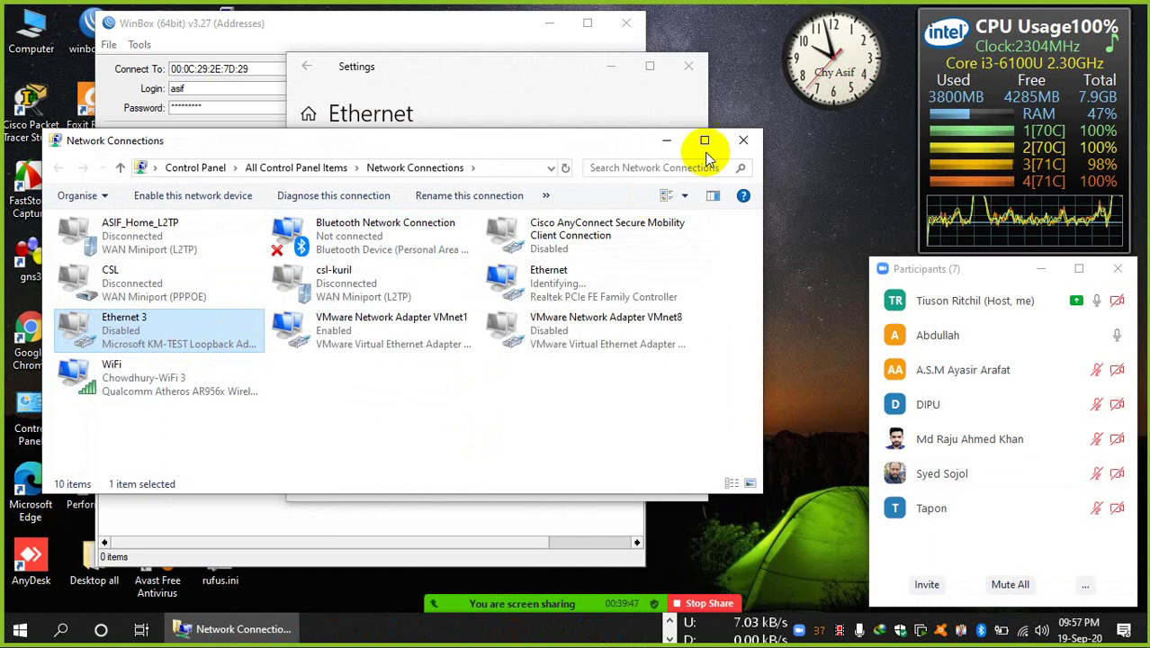
click(733, 145)
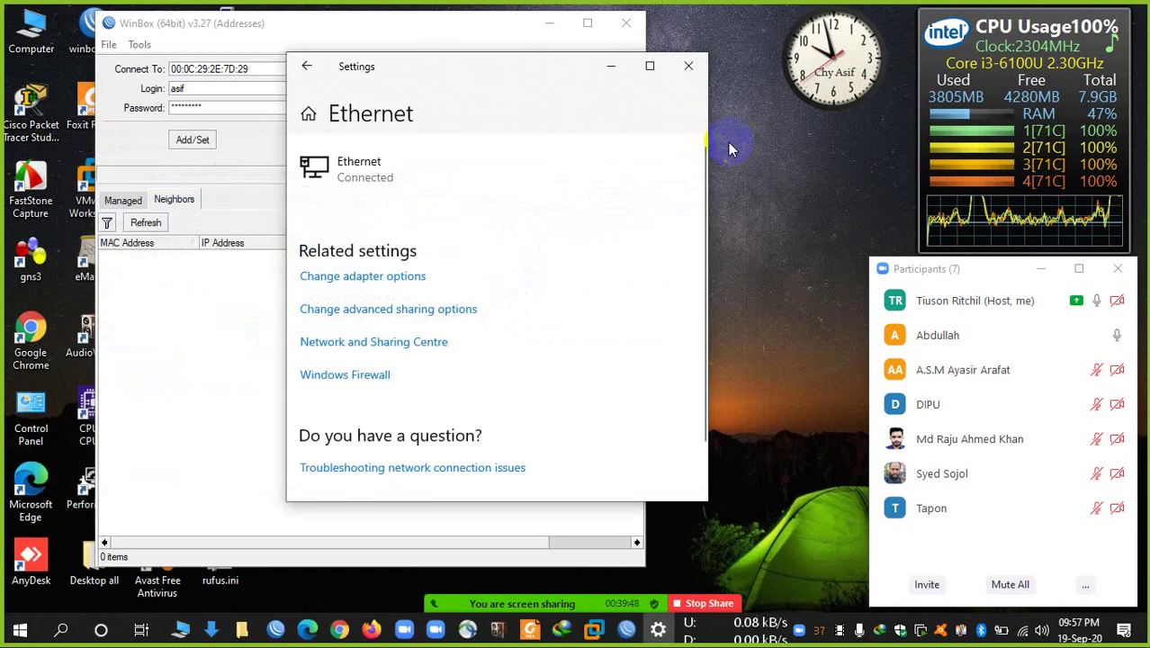
click(690, 70)
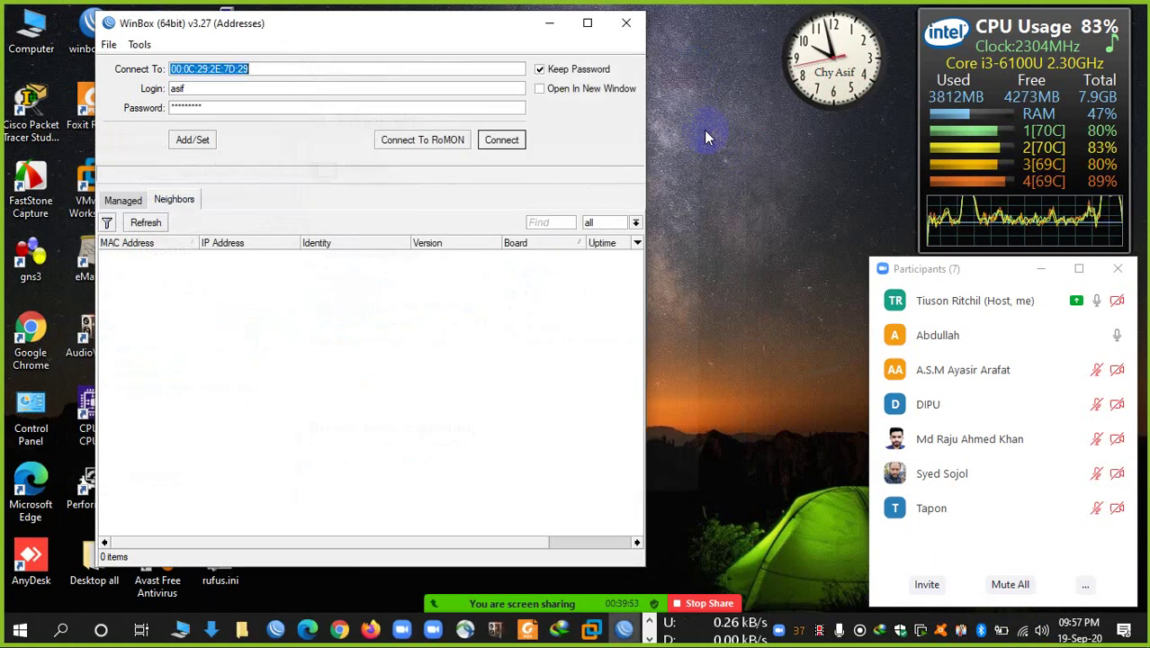
click(378, 630)
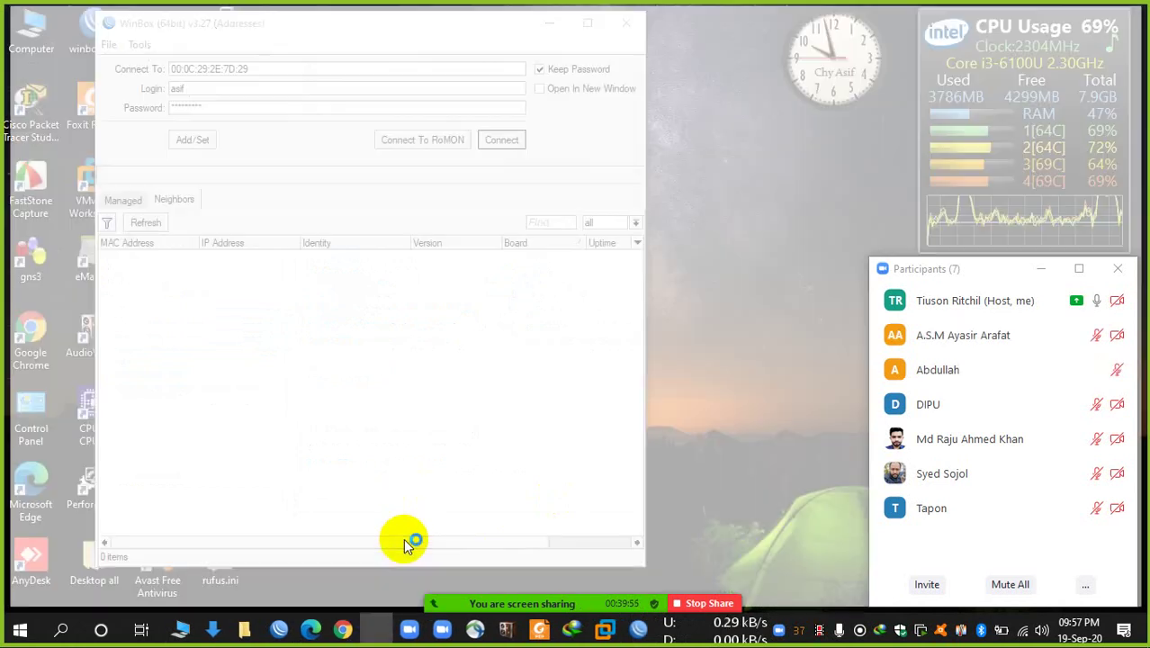
key(ctrl+shift+Escape)
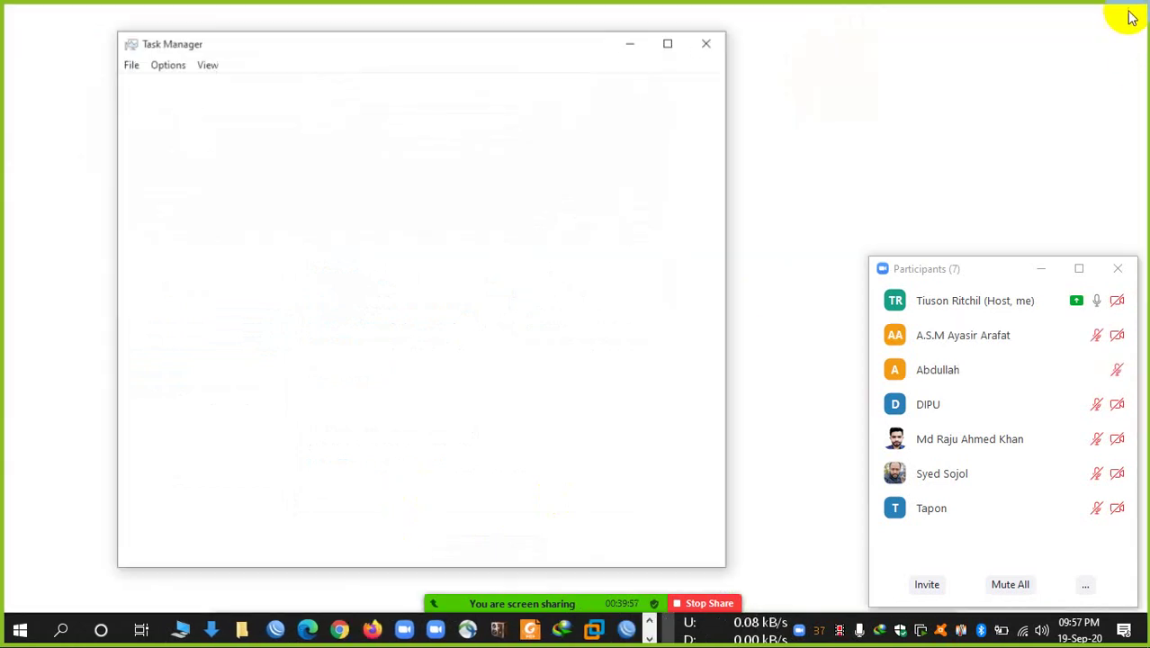
click(1131, 15)
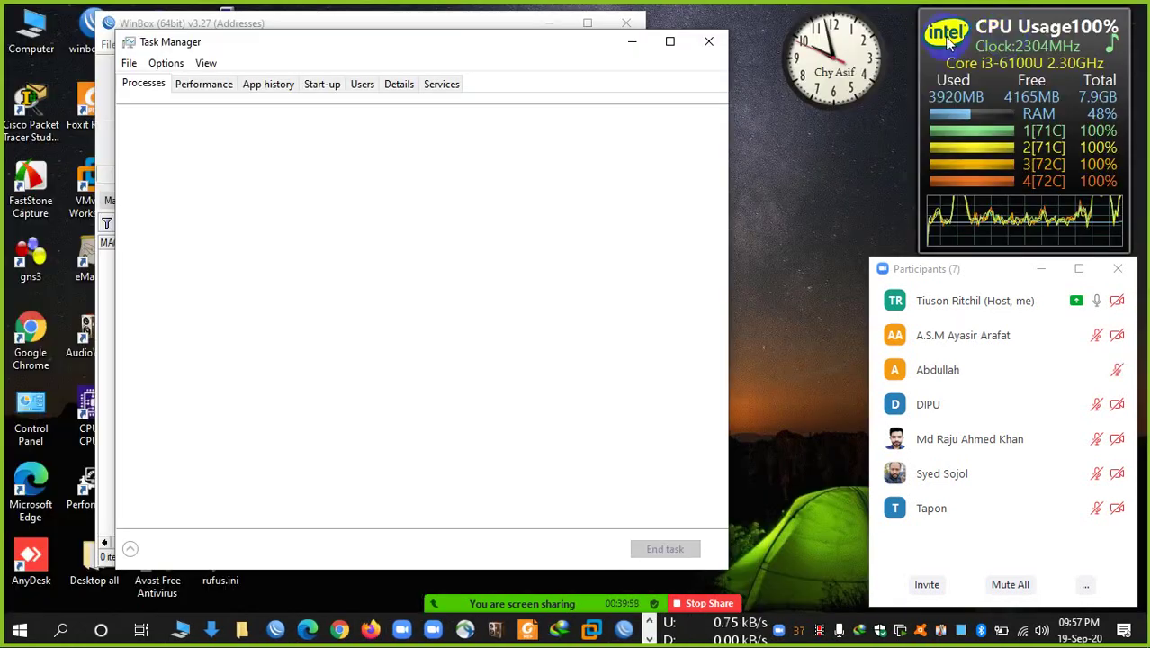
click(709, 41)
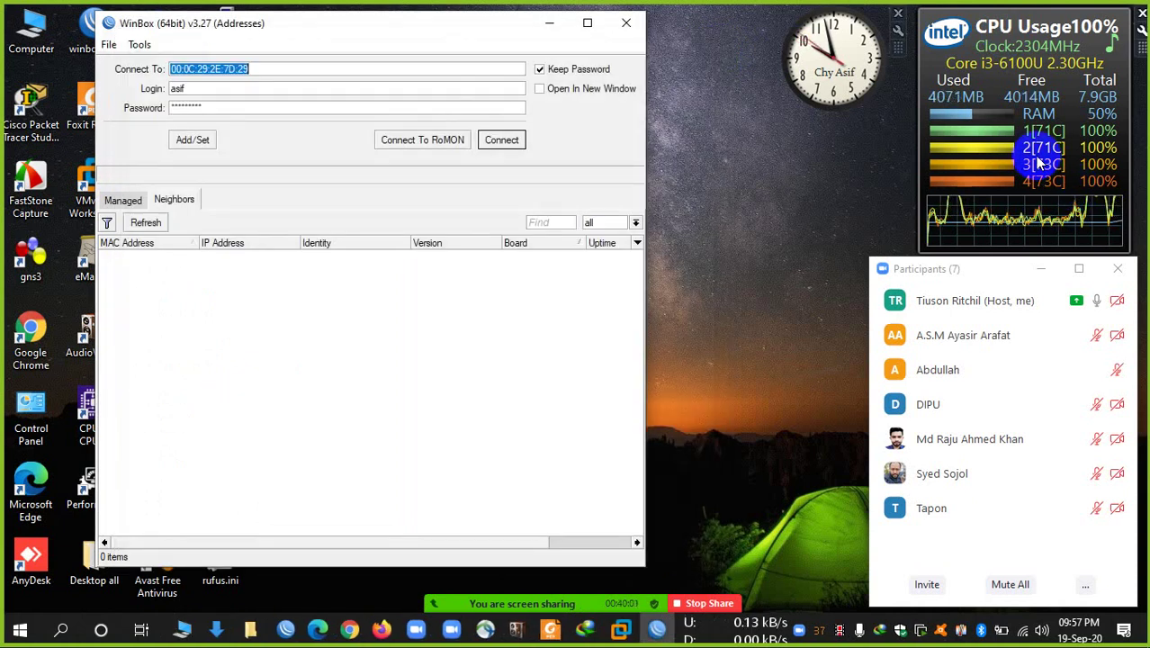
- Refresh the WinBox neighbours list and choose the x86 router with MAC address 00:0C:29:2E:7D:1F as the connection target
mouse_move(1013, 430)
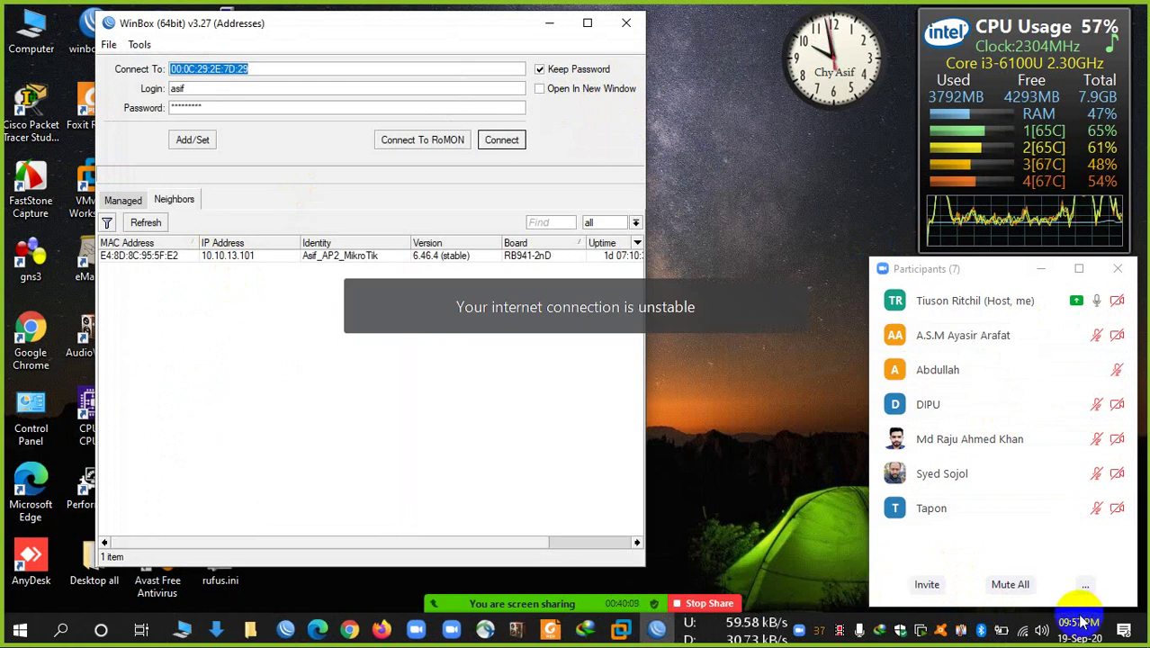
click(147, 223)
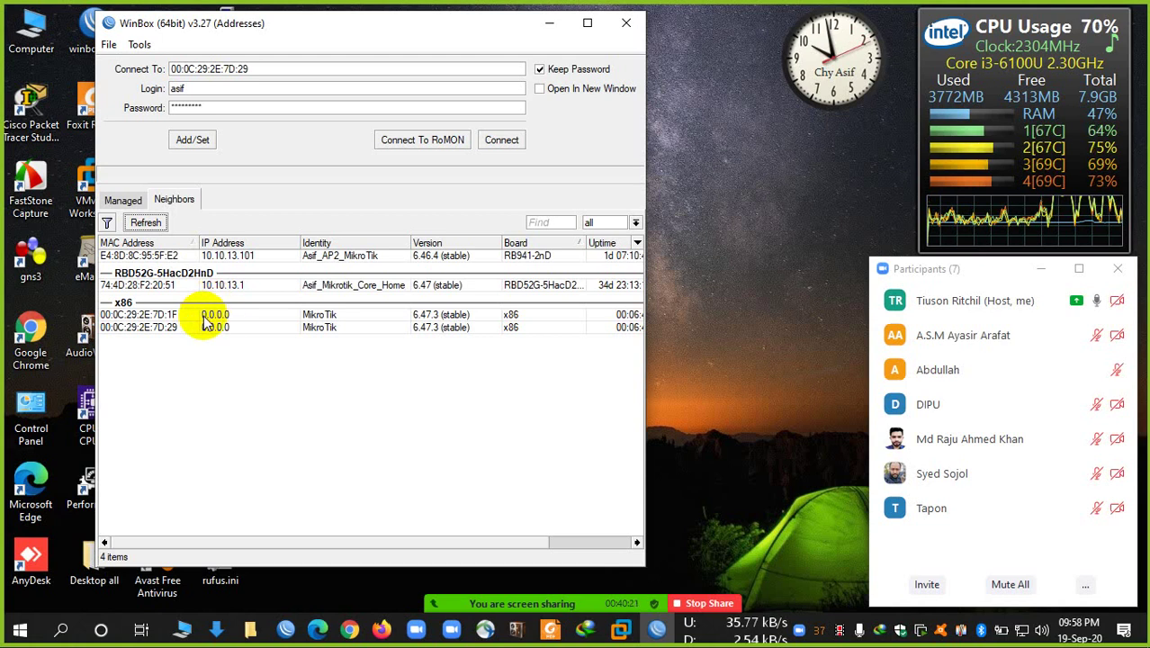
click(176, 315)
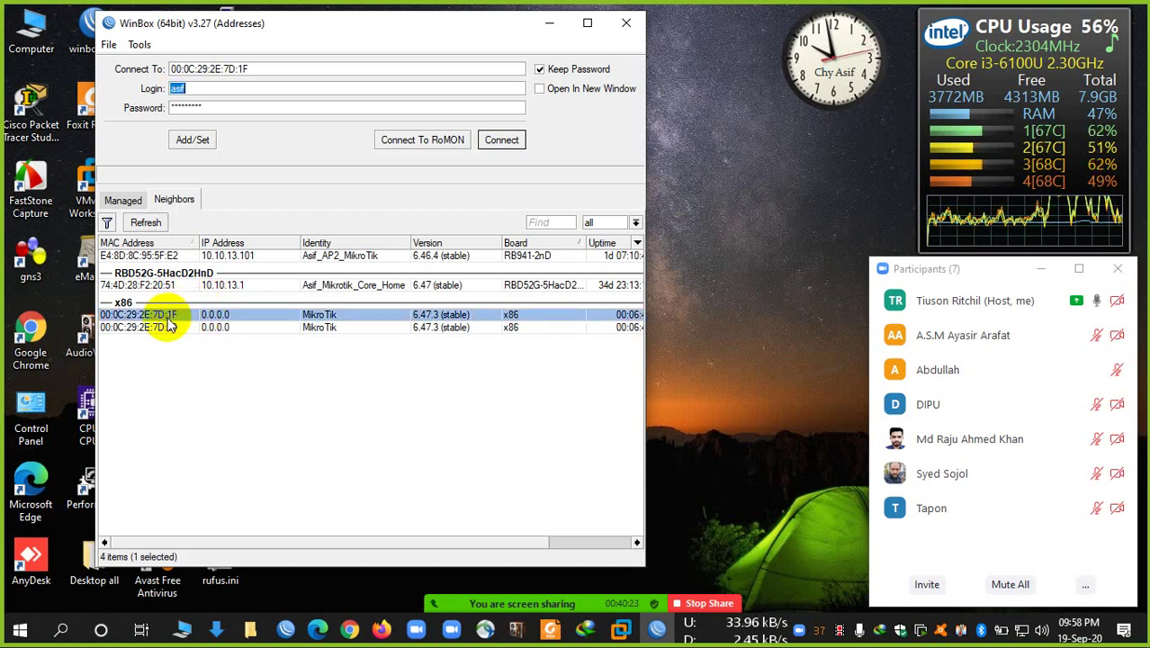
- Connect to the router with the login admin and an empty password, and dismiss the RouterOS welcome notice
text(admi)
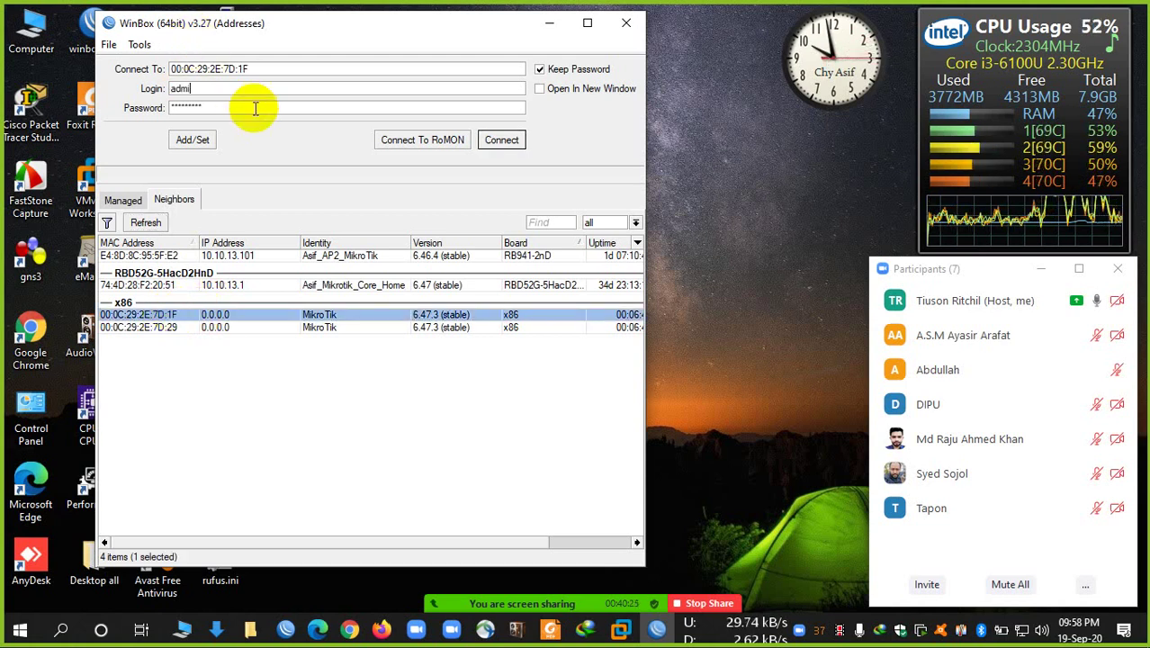
text(n)
key(Tab)
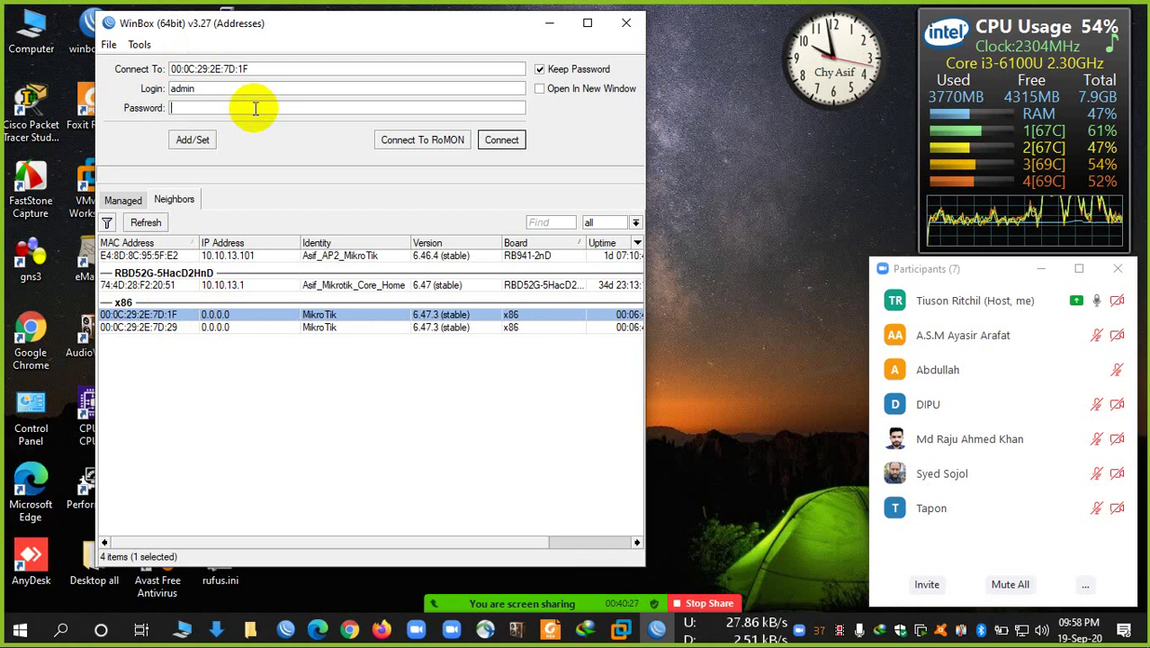
key(Return)
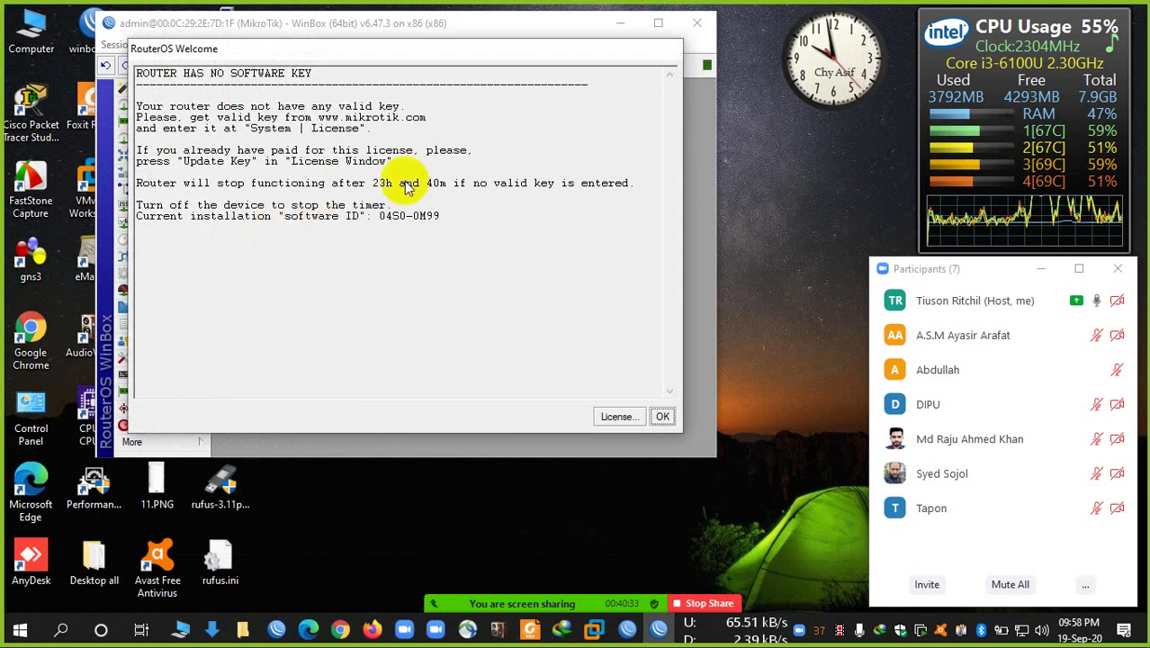
click(657, 414)
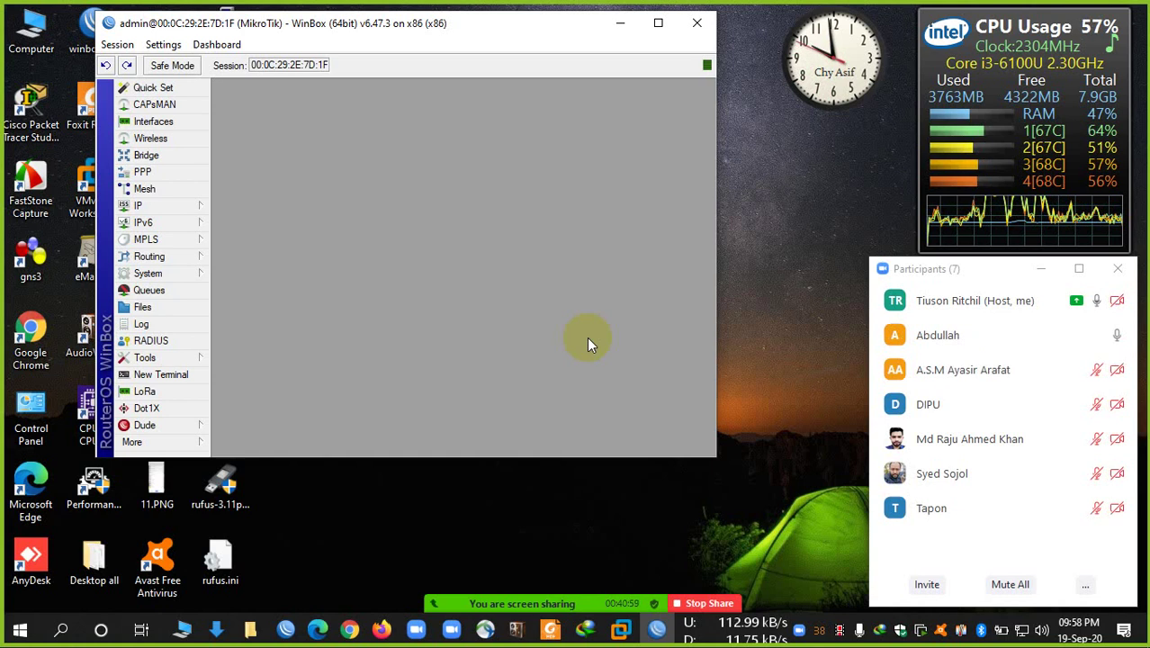
click(664, 23)
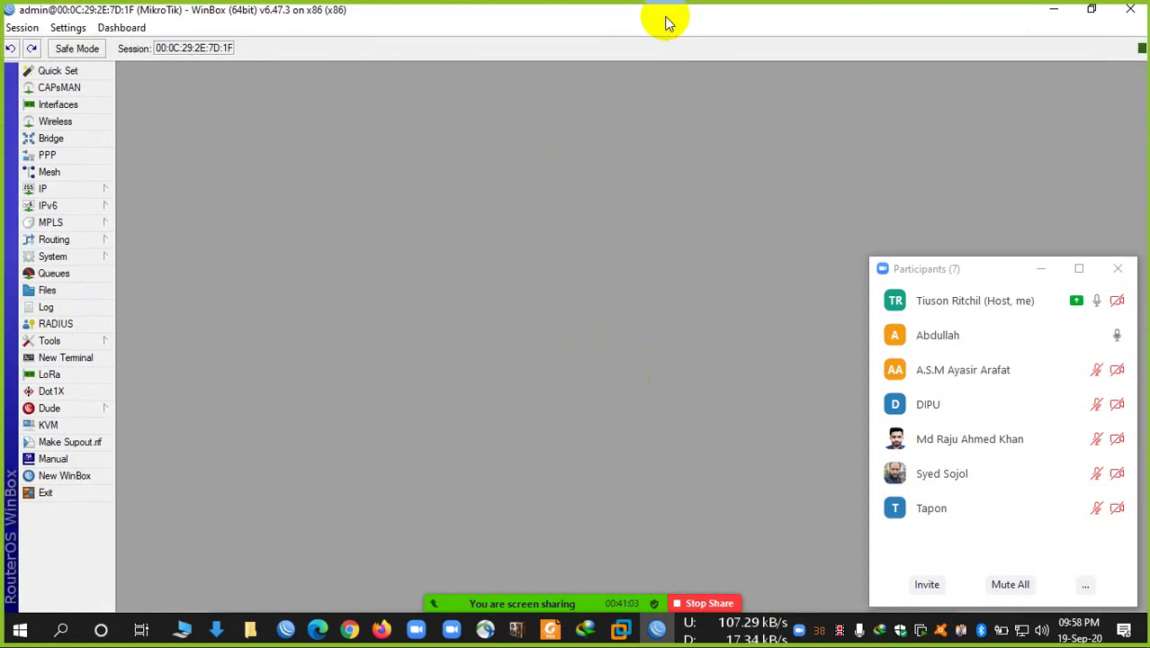
click(1089, 9)
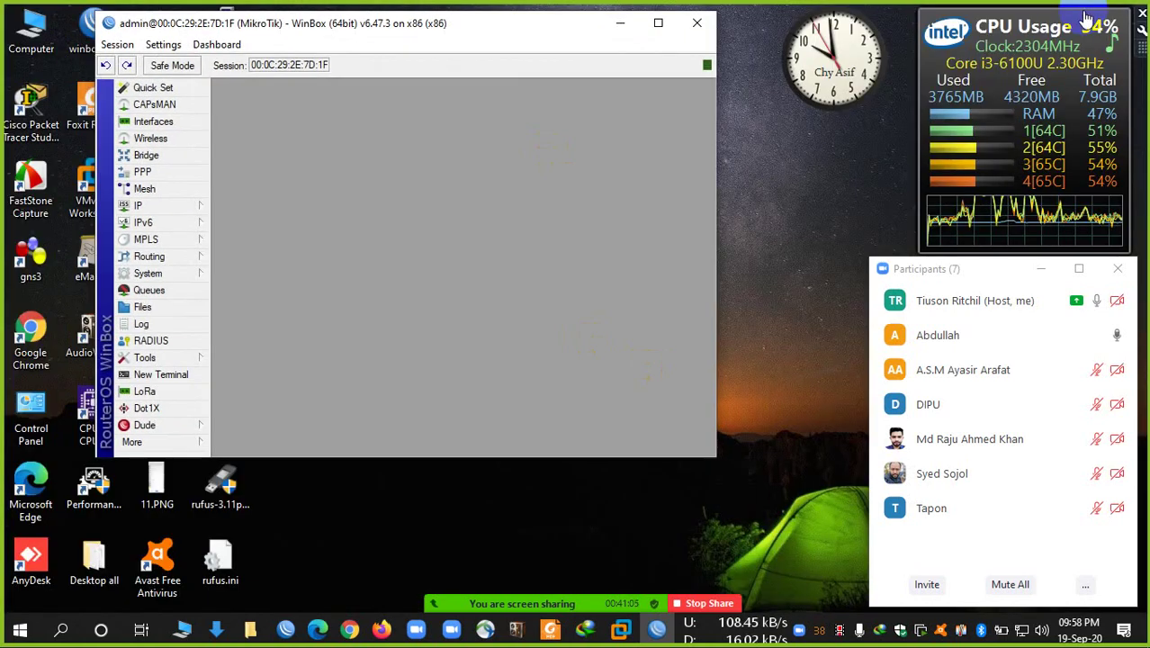
drag(468, 34, 658, 55)
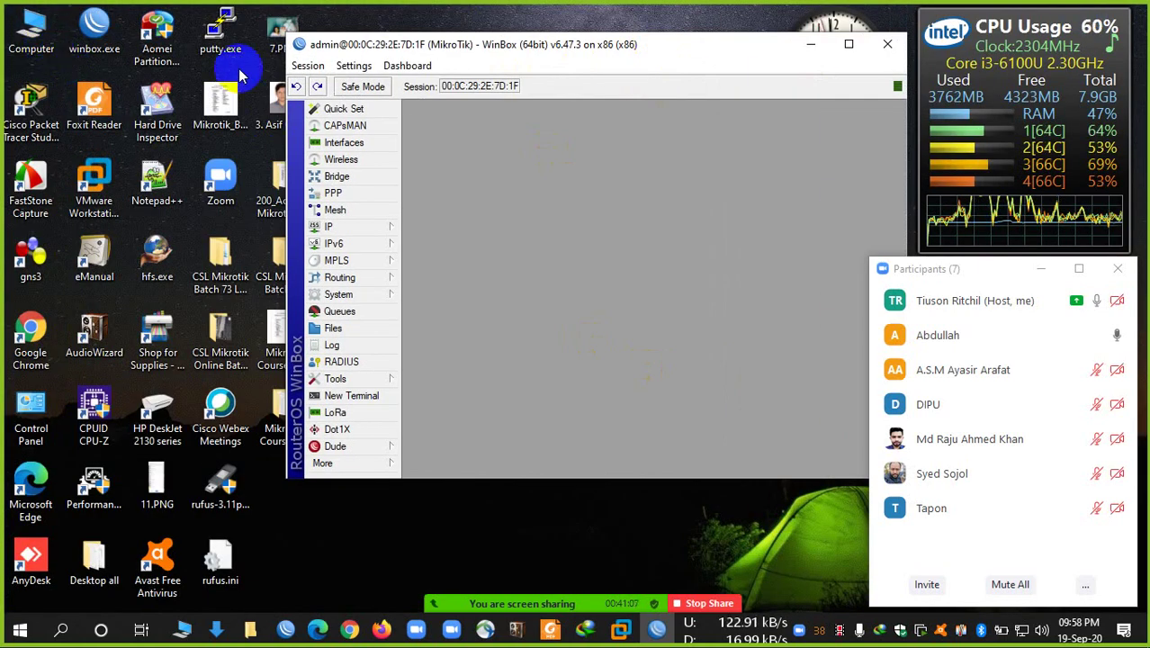
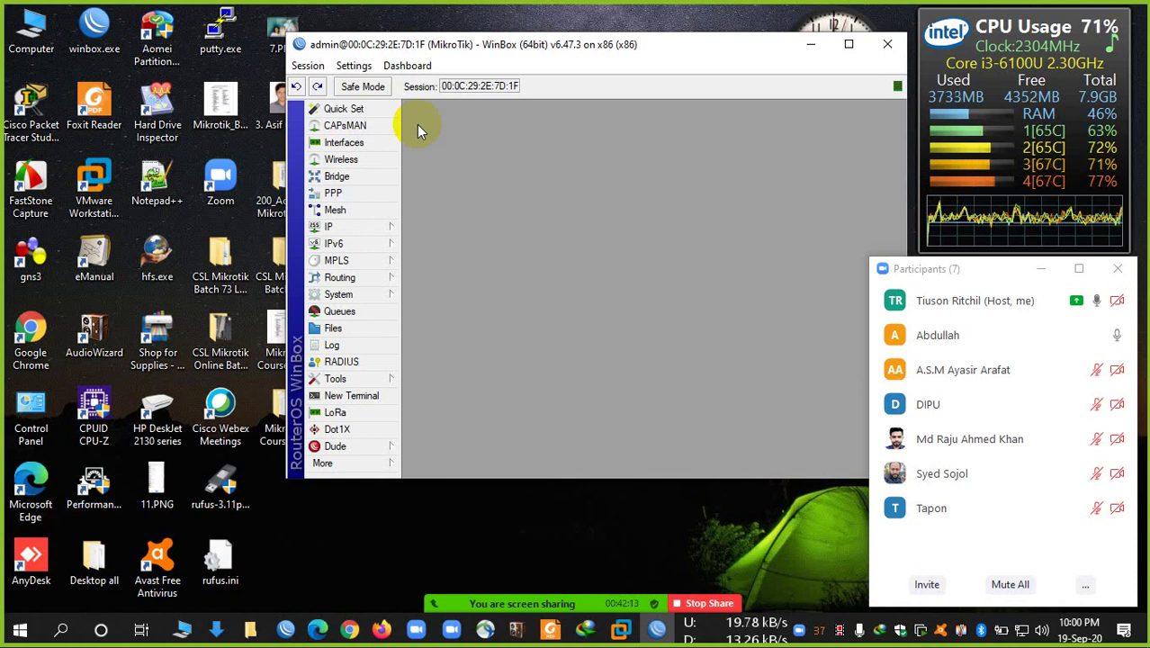
- Maximize WinBox, review the router's installed system packages and their versions, and close the package list
click(849, 46)
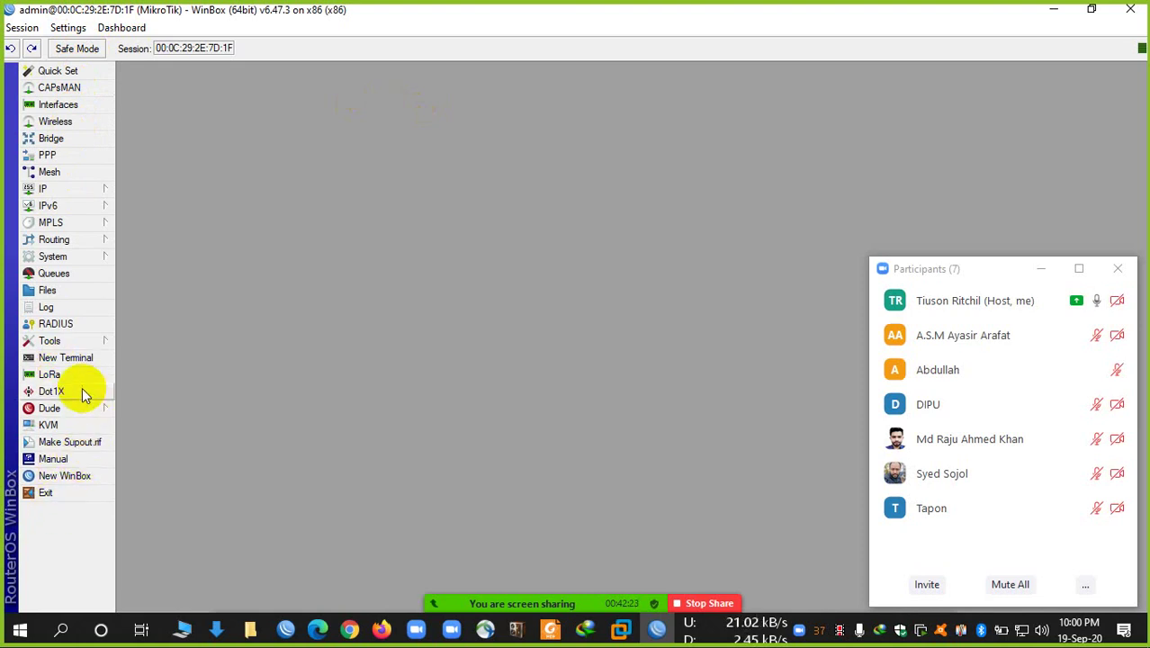
click(67, 257)
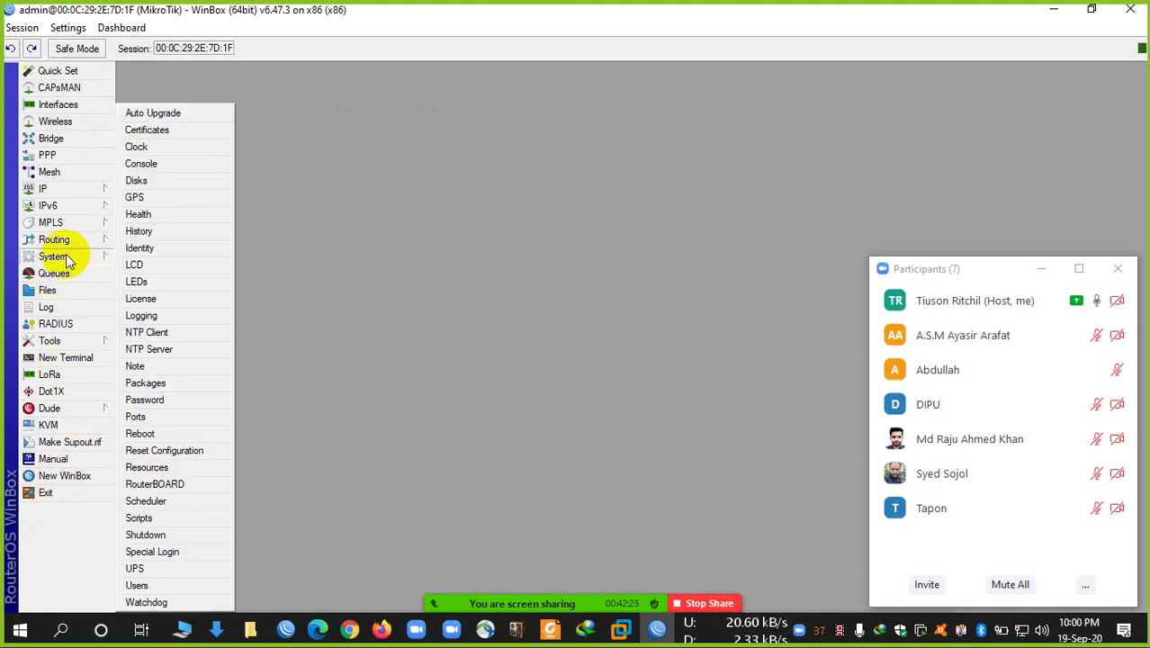
click(161, 383)
scroll(422, 338, down, 1)
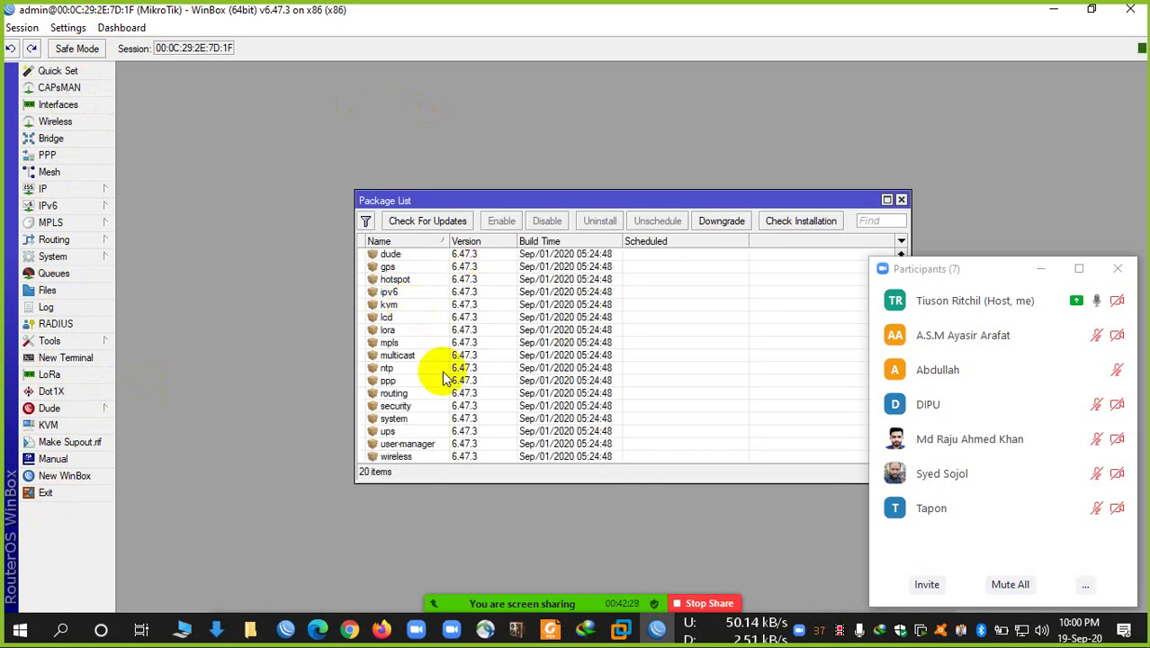
scroll(443, 378, up, 1)
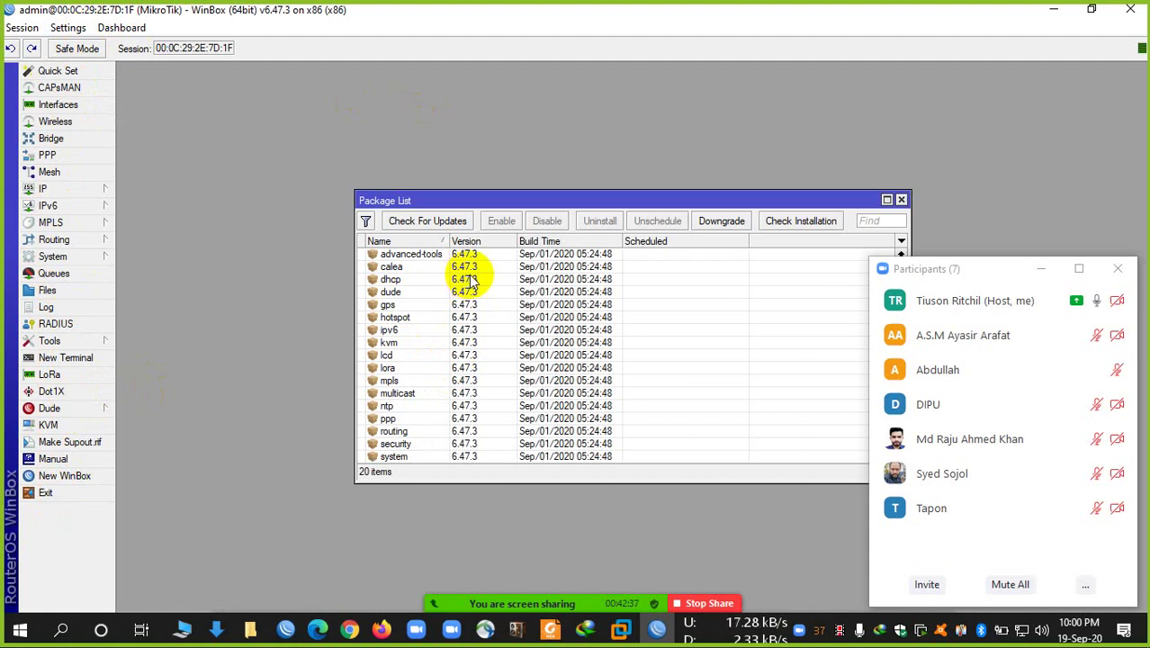
click(900, 200)
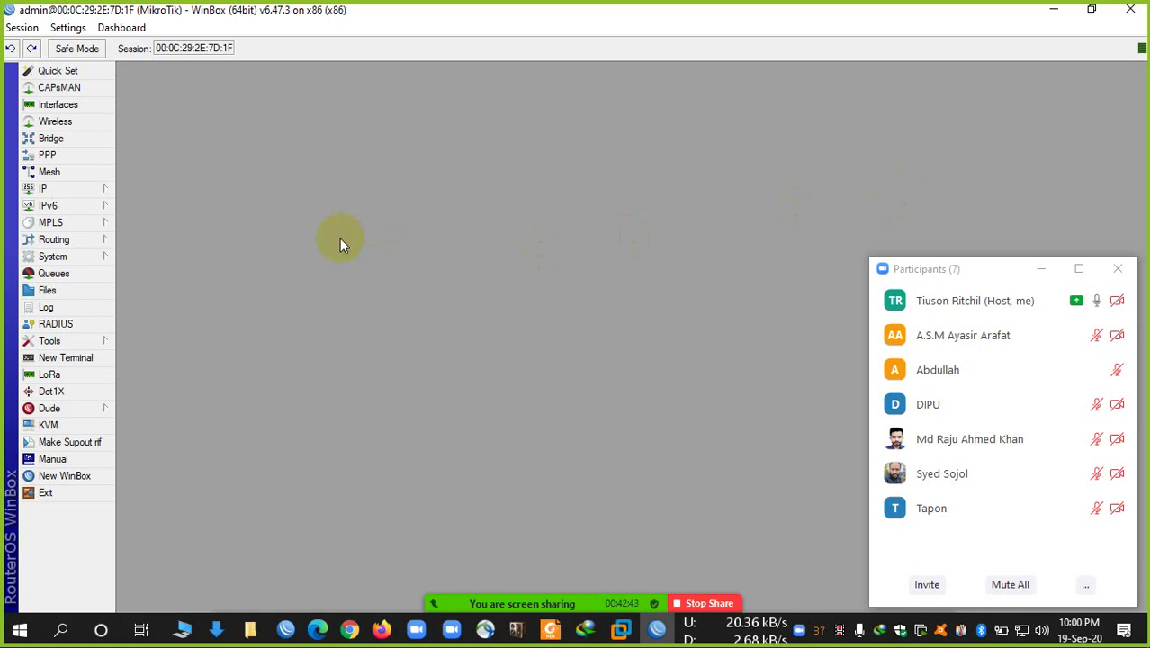
- Switch to the course PDF in Foxit Reader, highlight Lesson 01's version upgrade and downgrade topic, and return to WinBox
click(1054, 9)
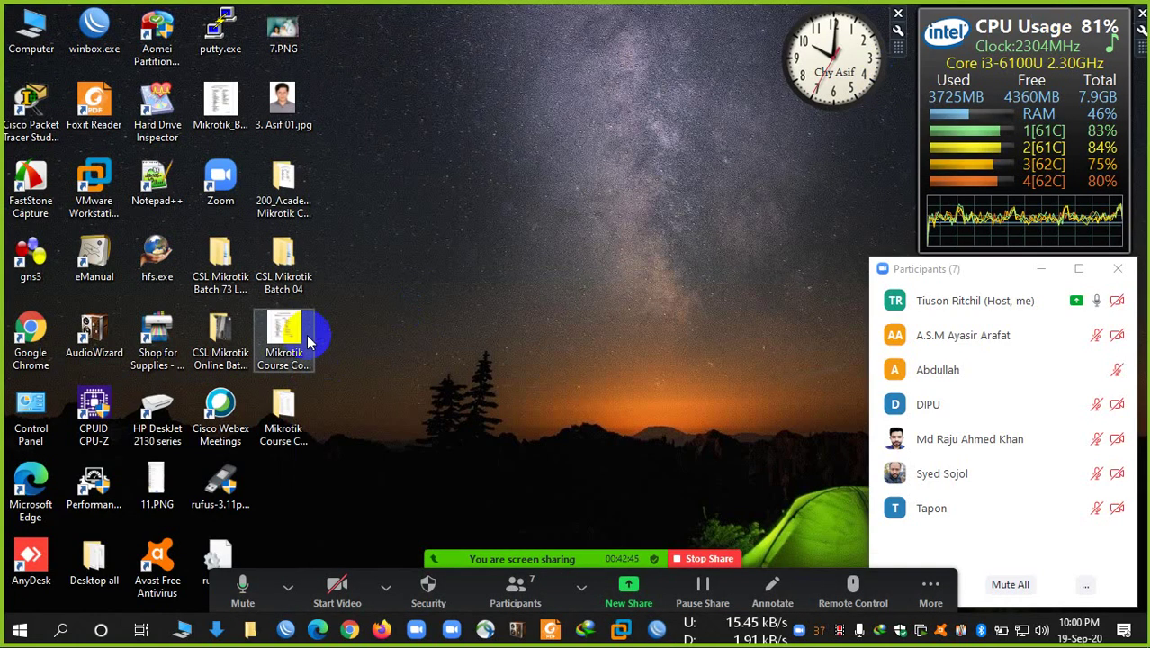
click(551, 630)
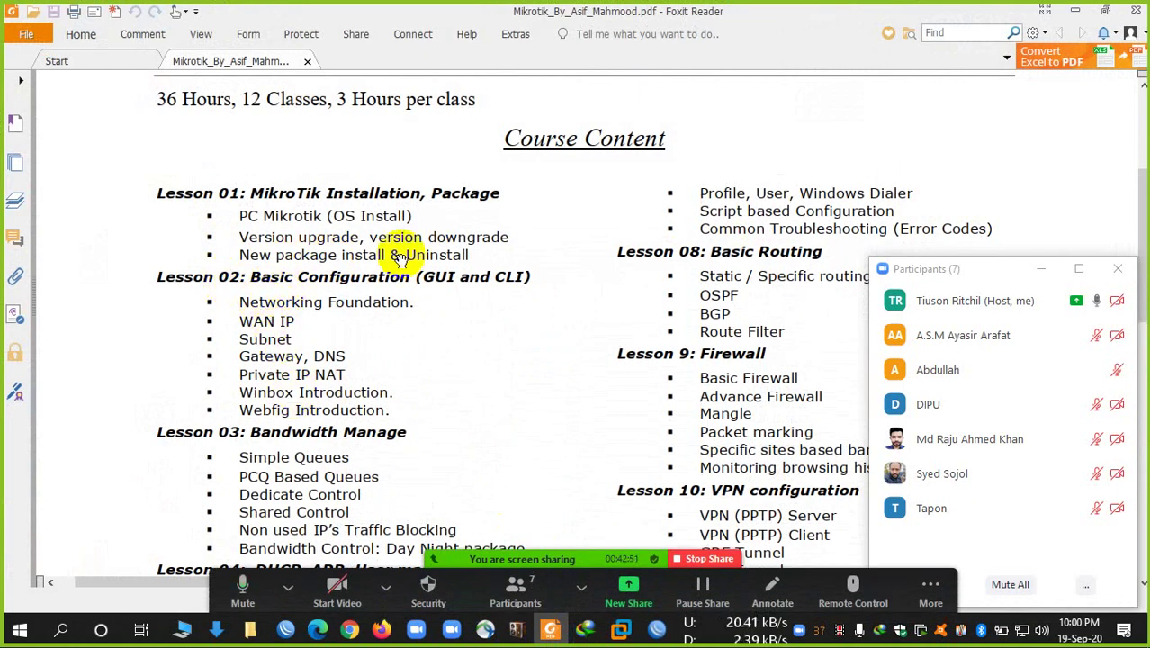
drag(484, 236, 328, 241)
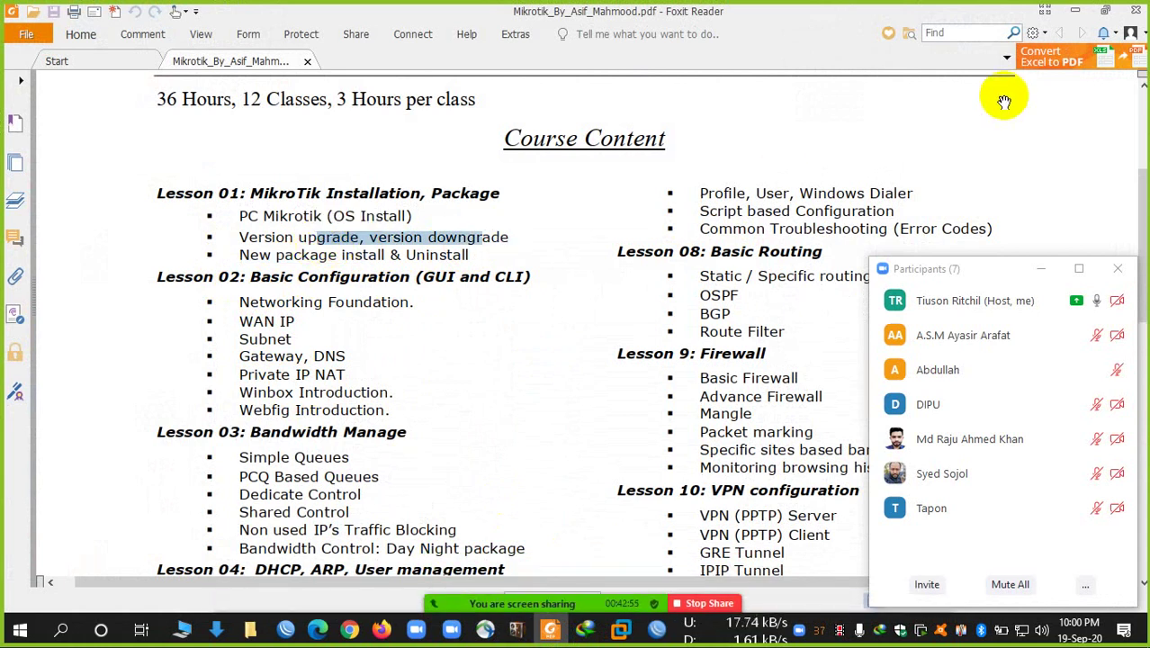
click(1073, 11)
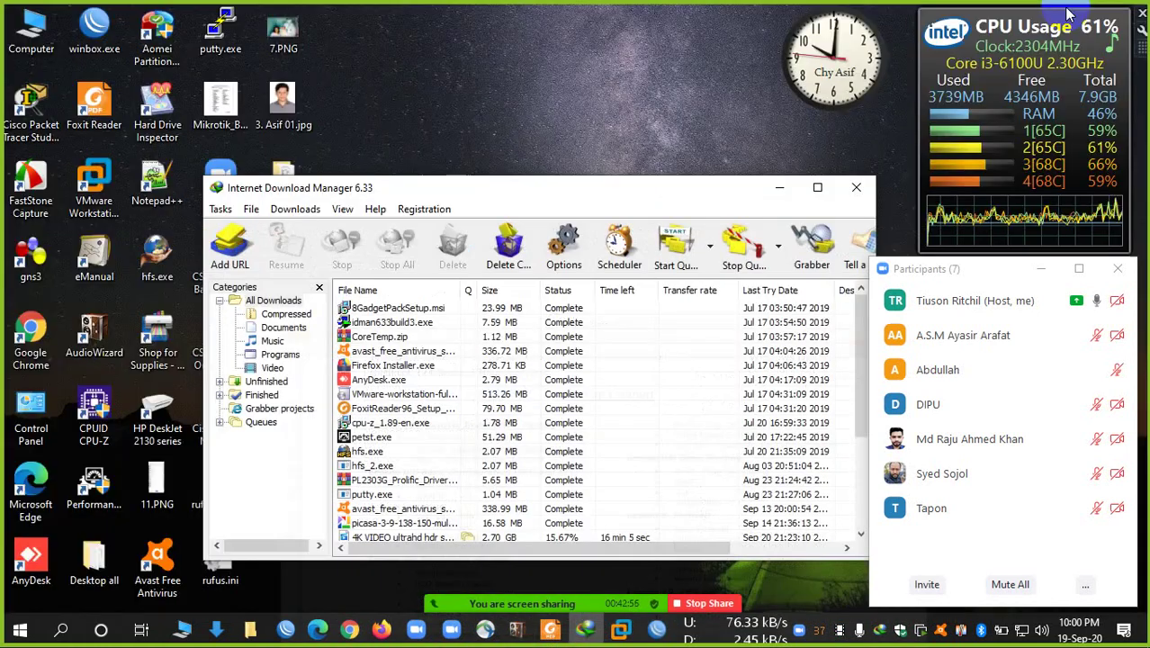
click(781, 189)
click(656, 629)
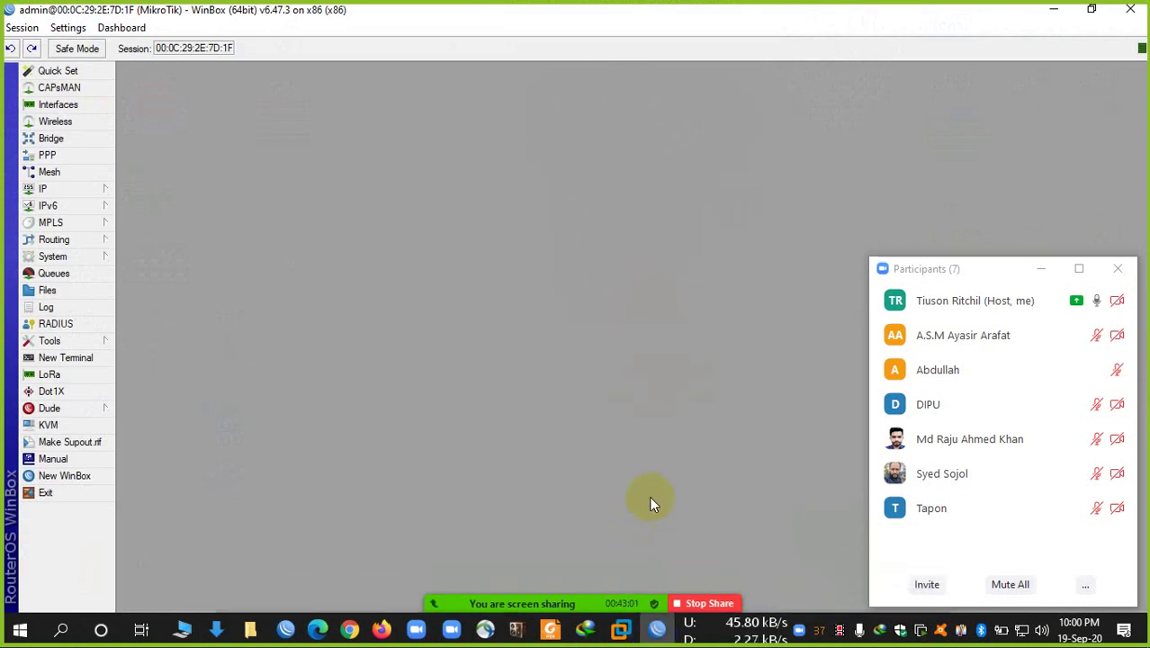
- Minimize the meeting's participants window and rename the router's ether1 interface as ether1-WAN
mouse_move(1026, 316)
click(1040, 269)
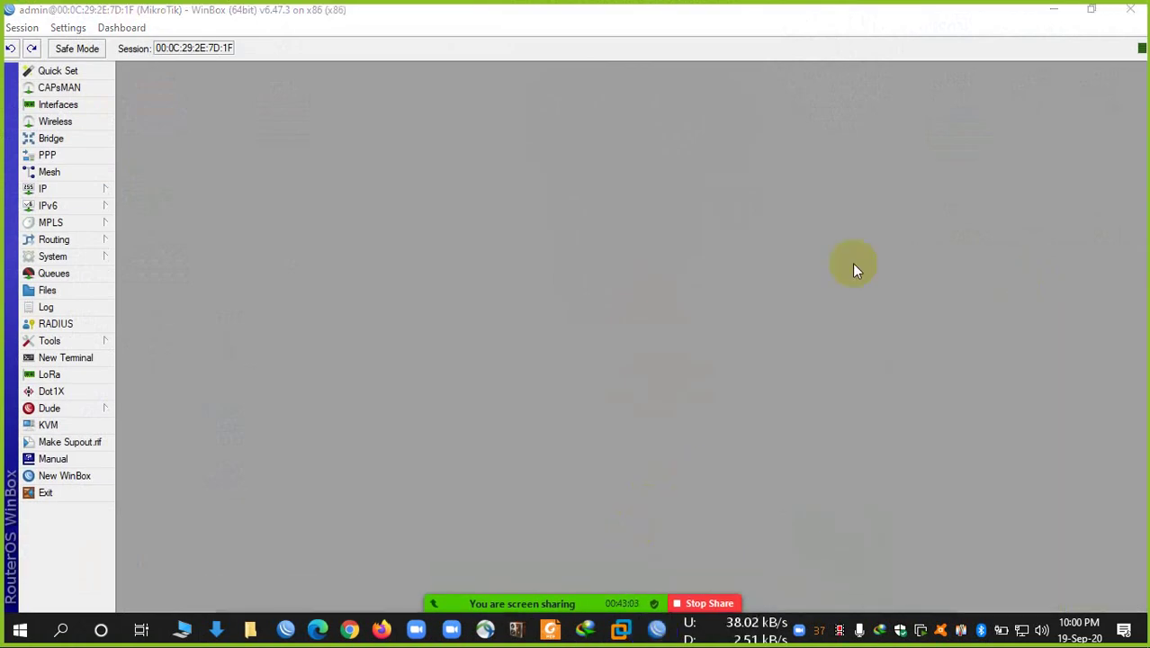
click(108, 106)
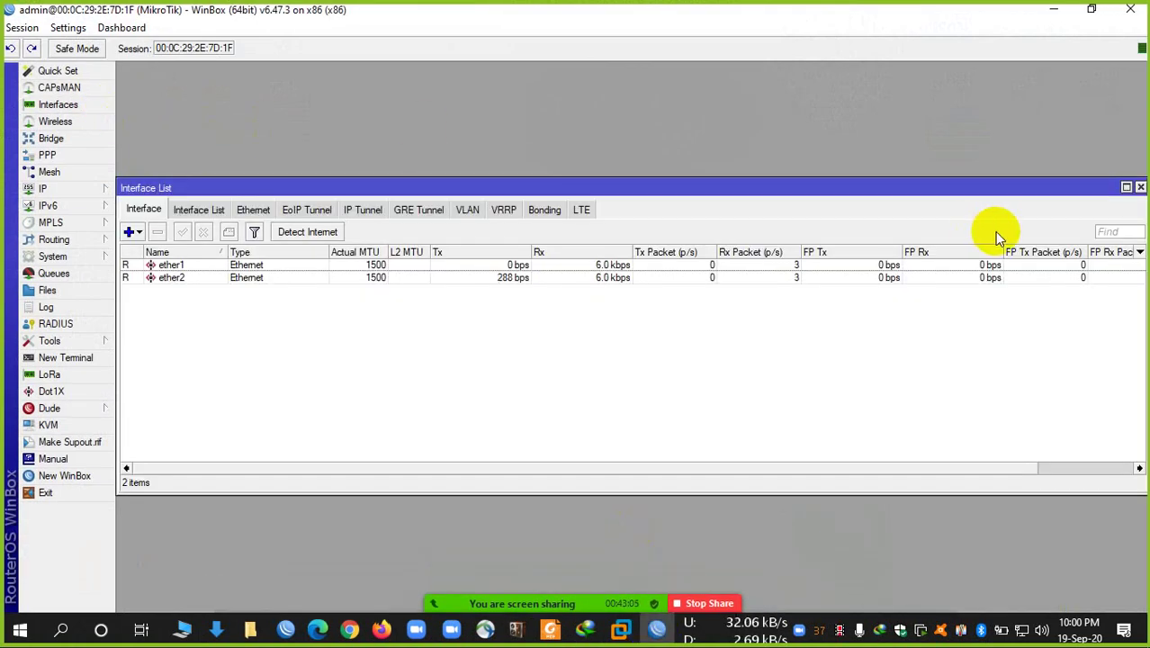
click(1126, 187)
double_click(247, 146)
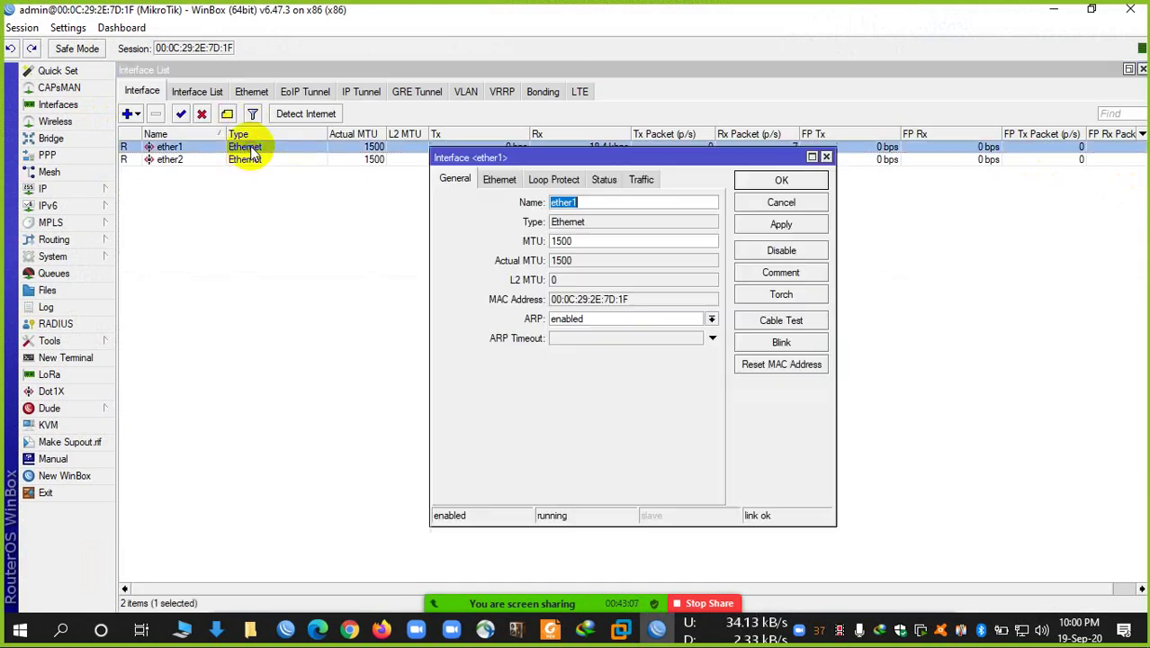
click(621, 200)
text(-WAN)
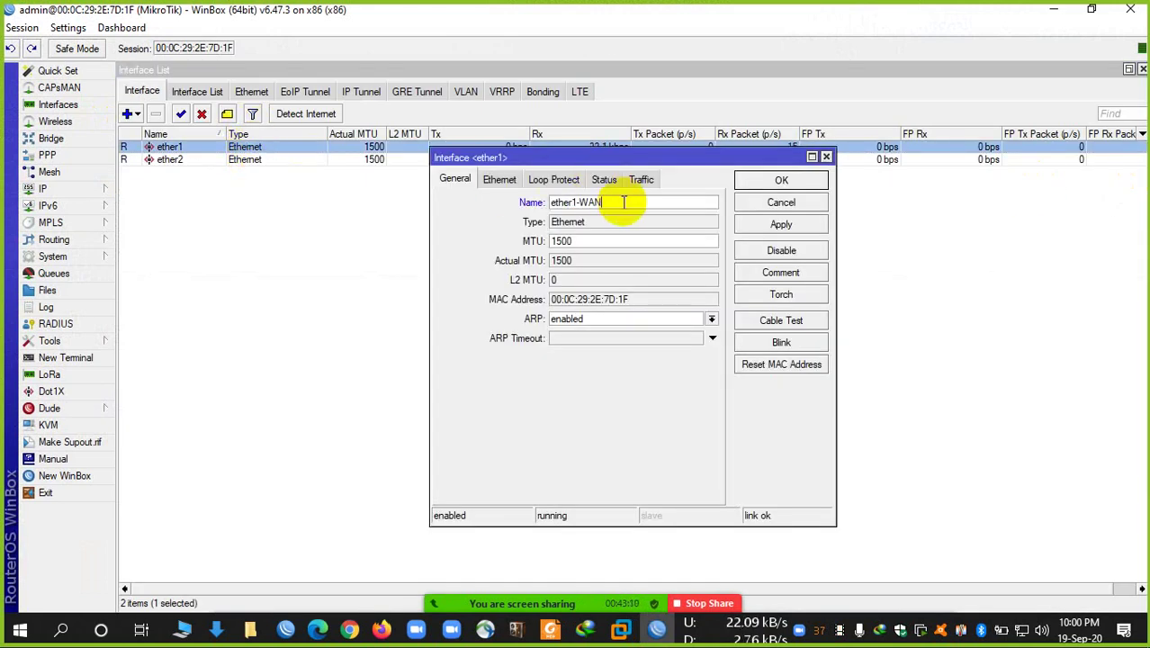
key(Return)
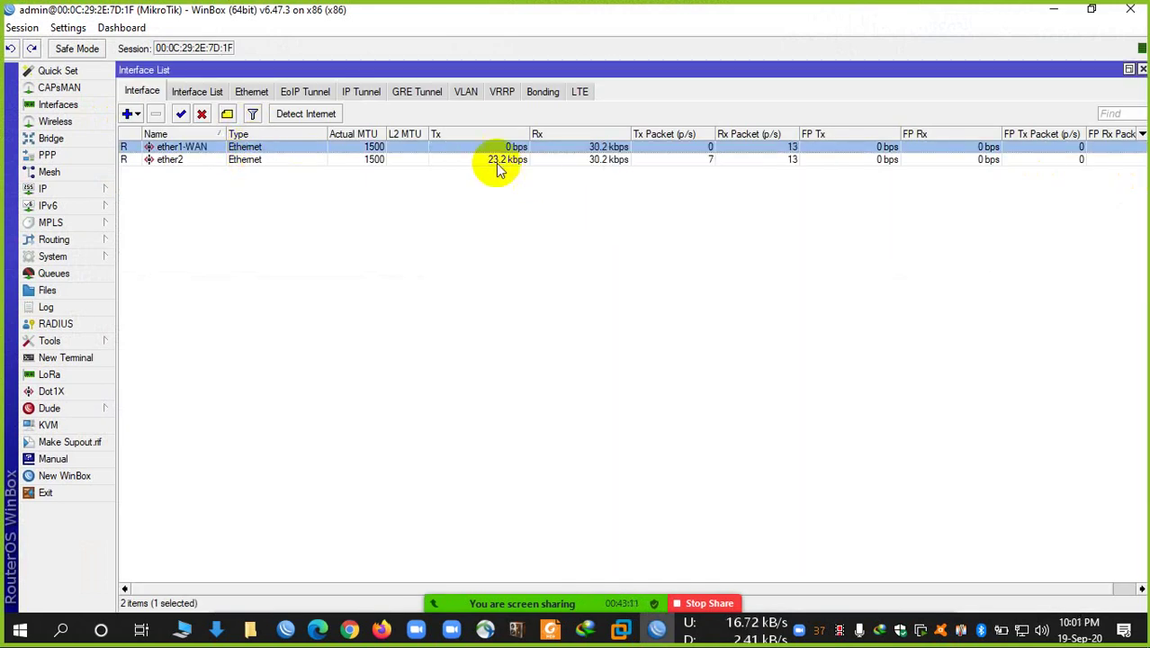
- Rename the ether2 interface as ether2-LAN, correcting the mistyped ether2-LAB
double_click(496, 159)
click(639, 199)
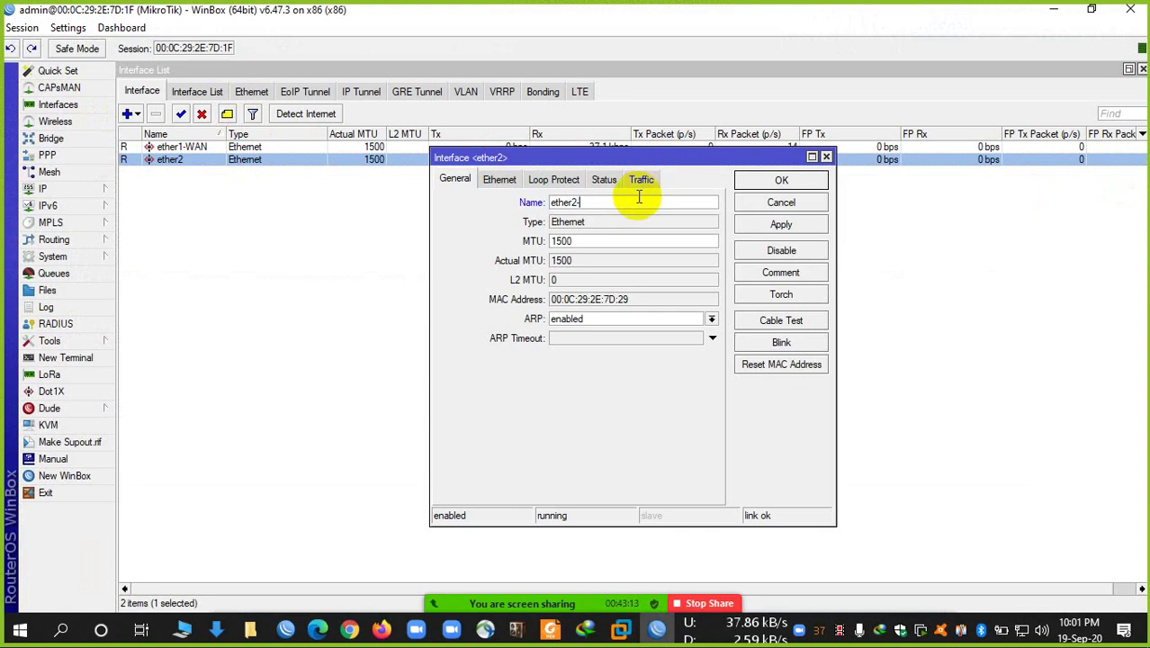
text(-LAB)
key(Return)
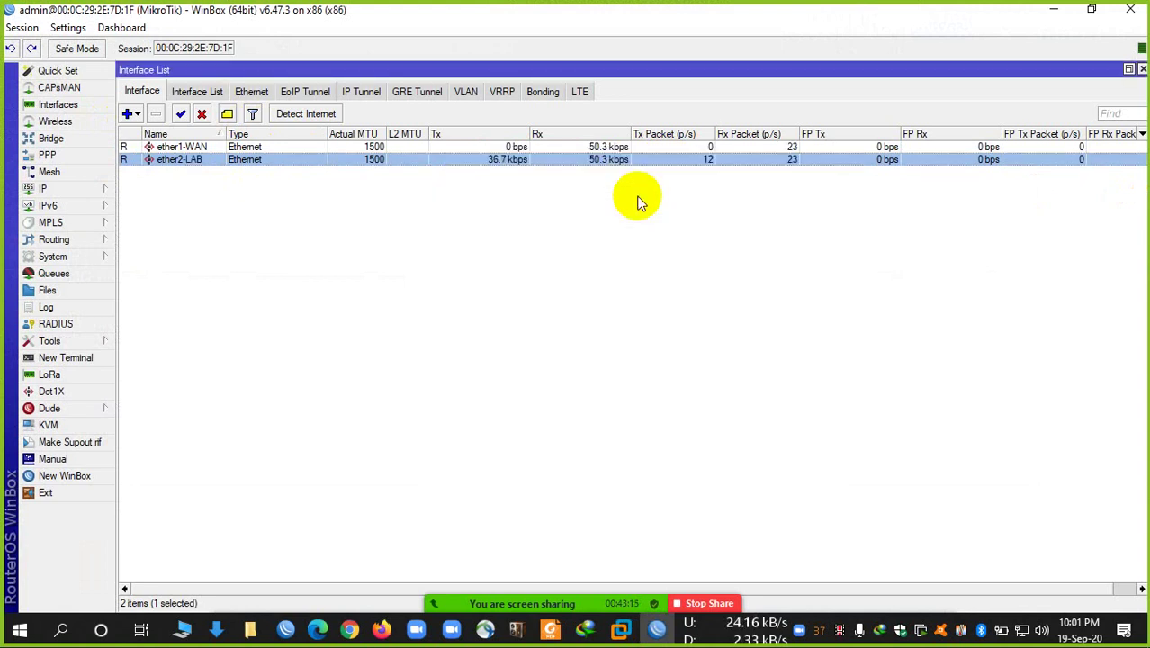
key(Return)
click(628, 205)
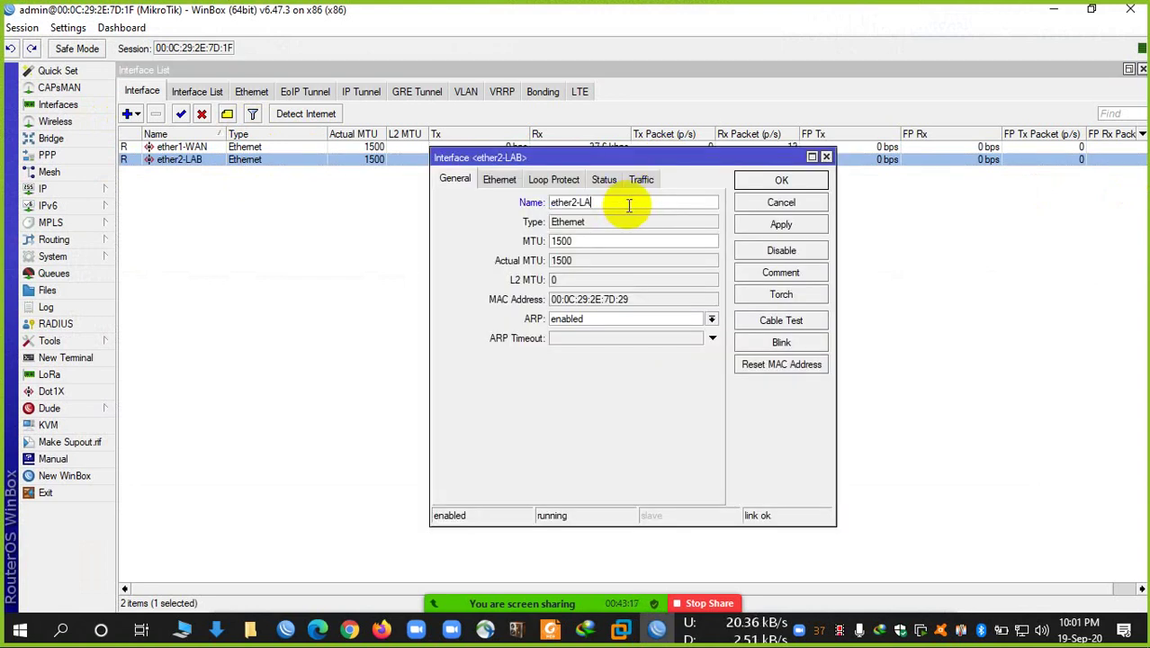
text(N)
key(Return)
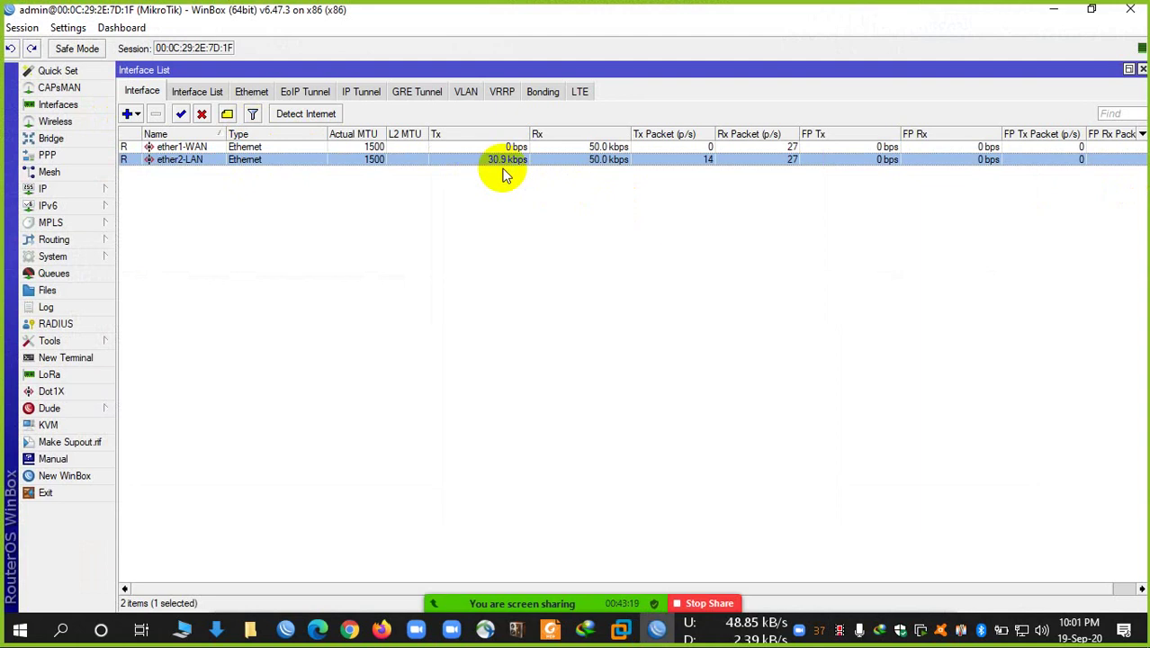
click(252, 91)
click(155, 94)
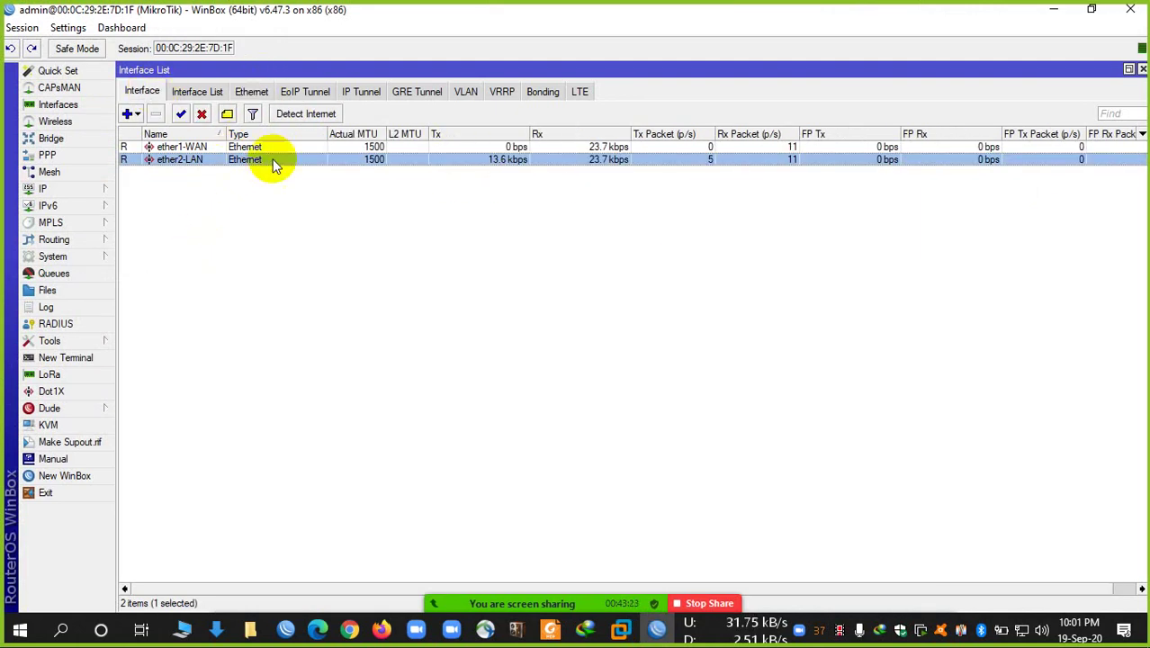
shift+click(401, 149)
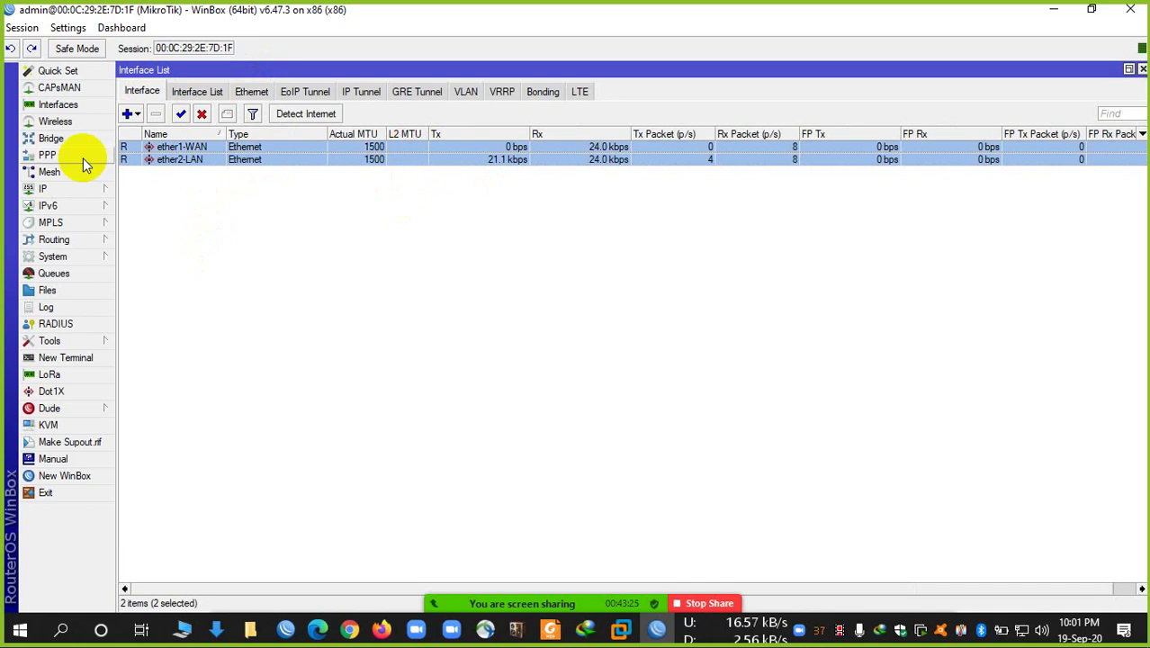
- Add the IP address 10.10.13.150/24 to the ether1-WAN interface in the router's address list
click(57, 189)
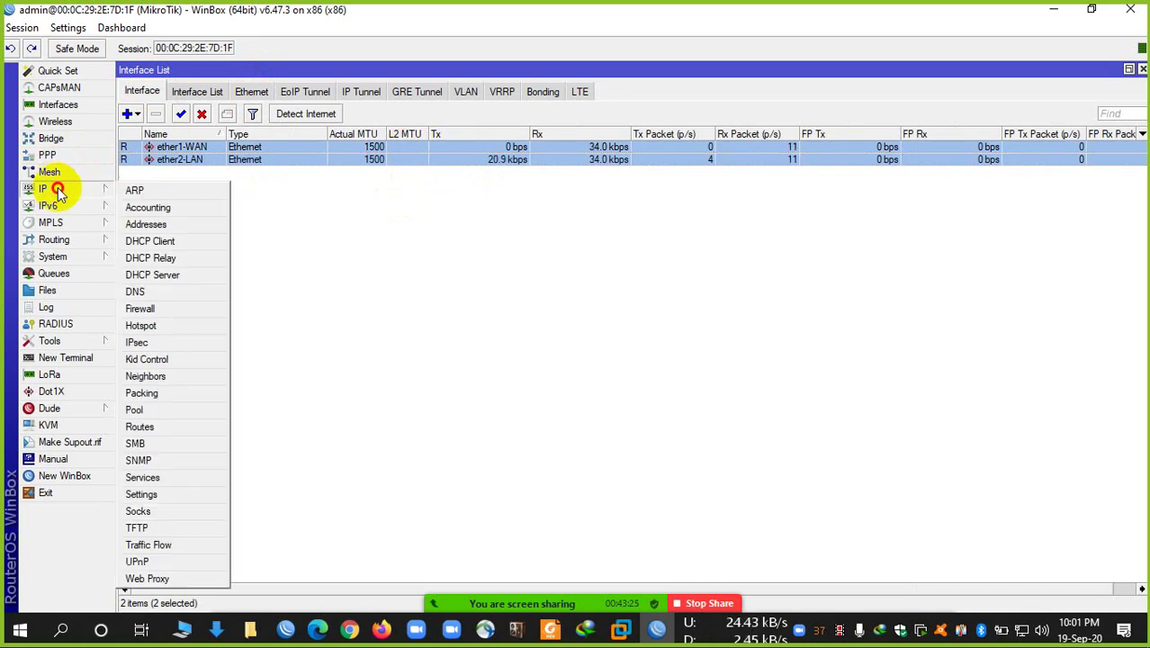
click(157, 224)
click(506, 222)
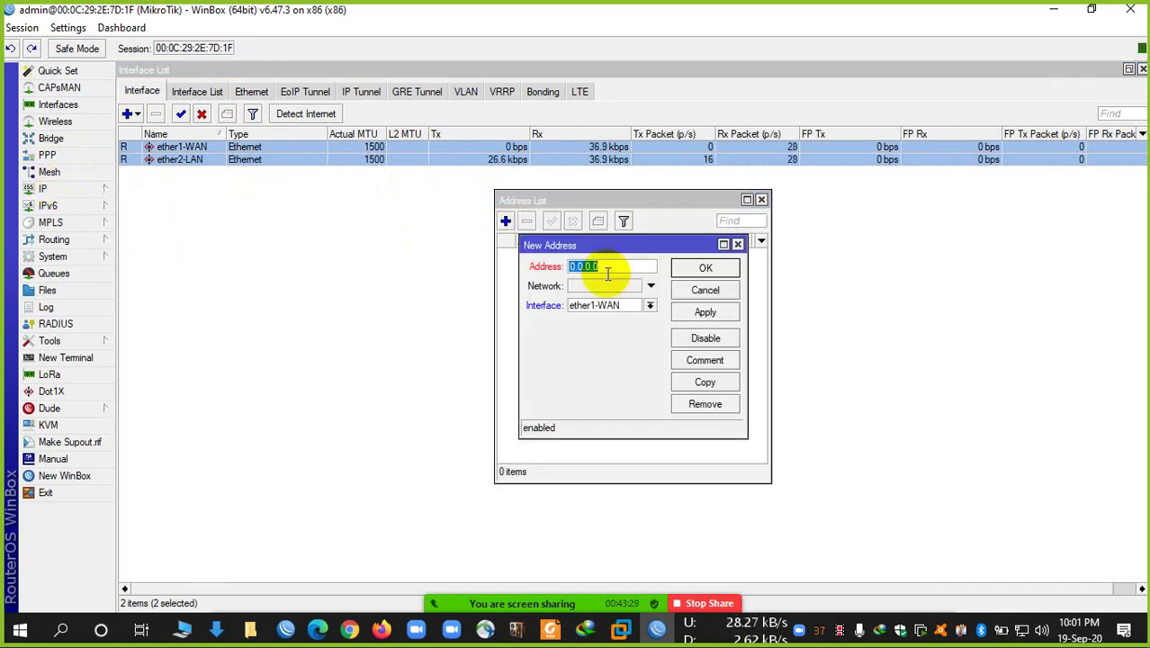
text(1)
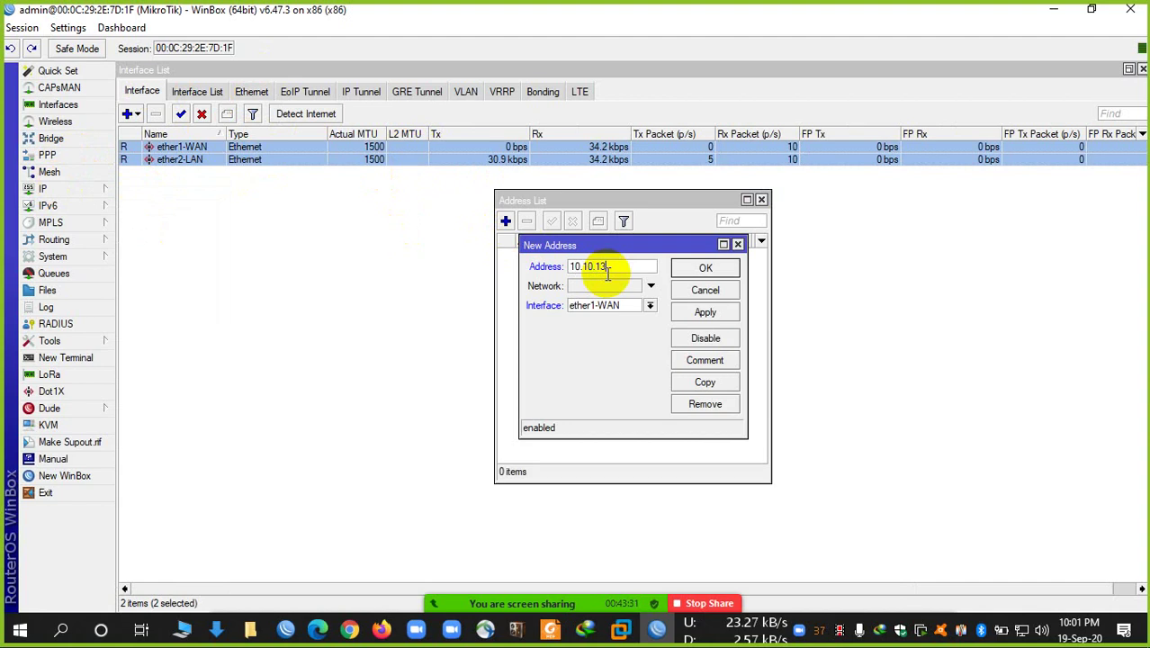
text(0.10.13.150/24)
mouse_move(608, 275)
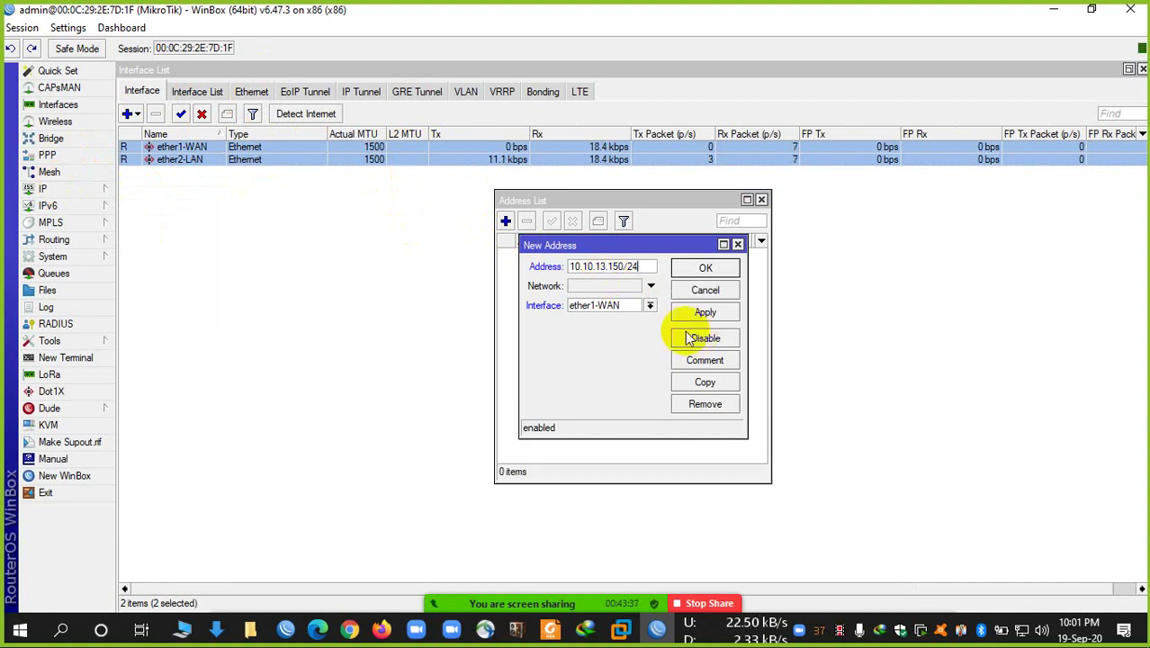
click(649, 305)
click(647, 319)
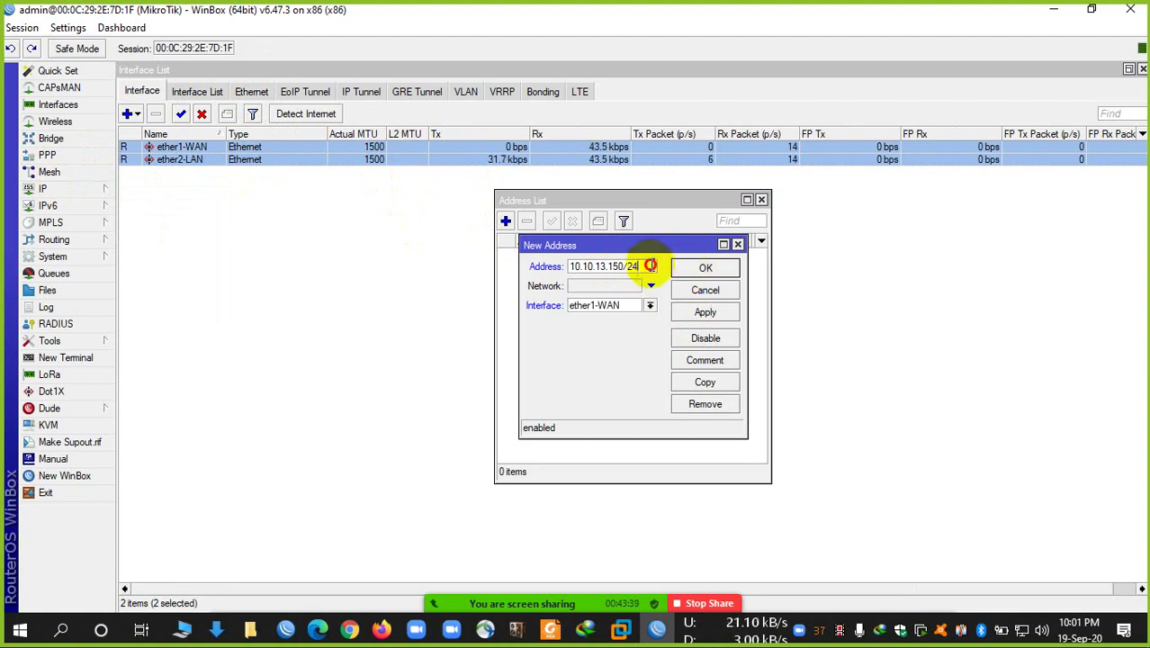
drag(648, 267, 627, 266)
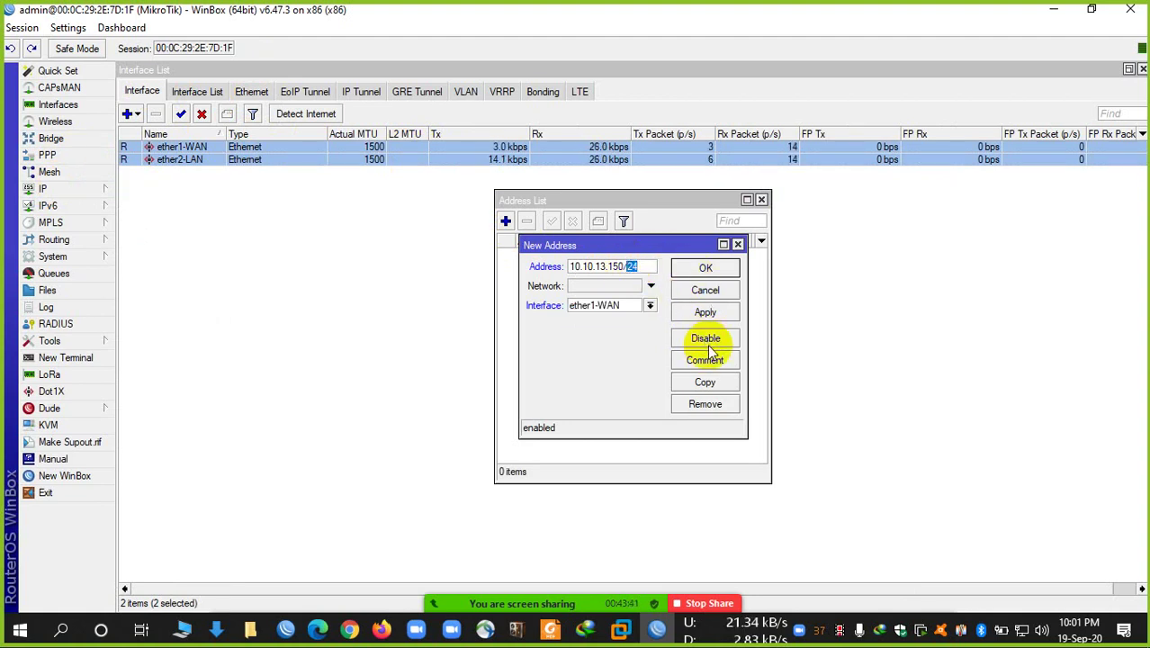
click(717, 318)
click(720, 270)
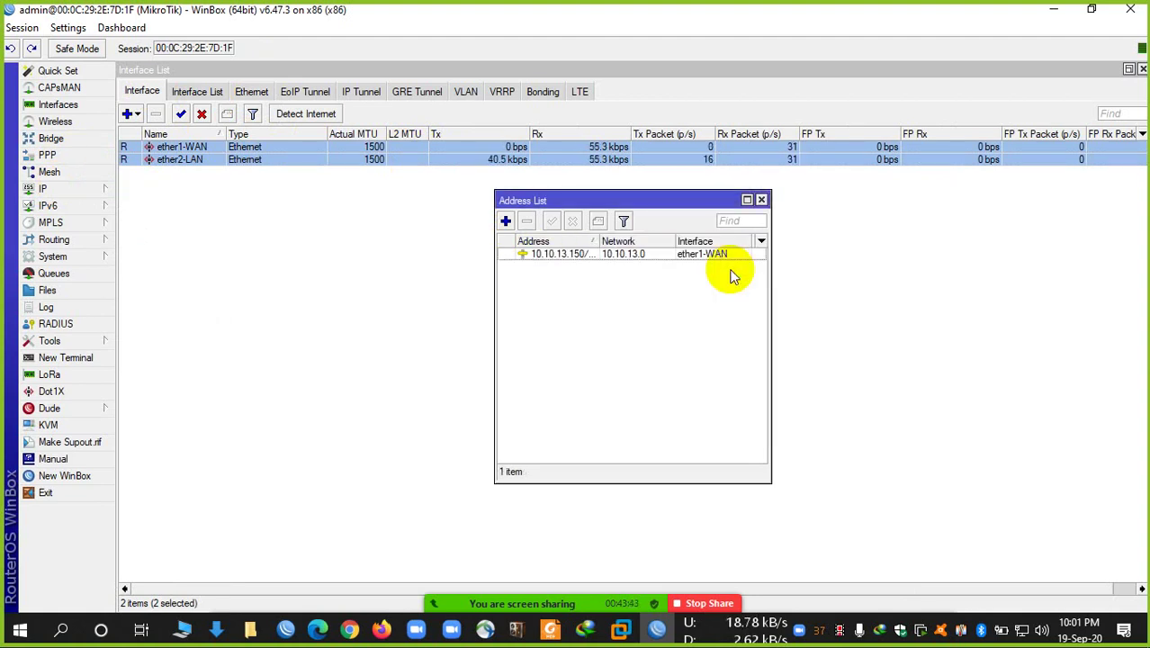
- Search for paint from the Windows desktop and open the Paint app
click(20, 630)
text(painbt)
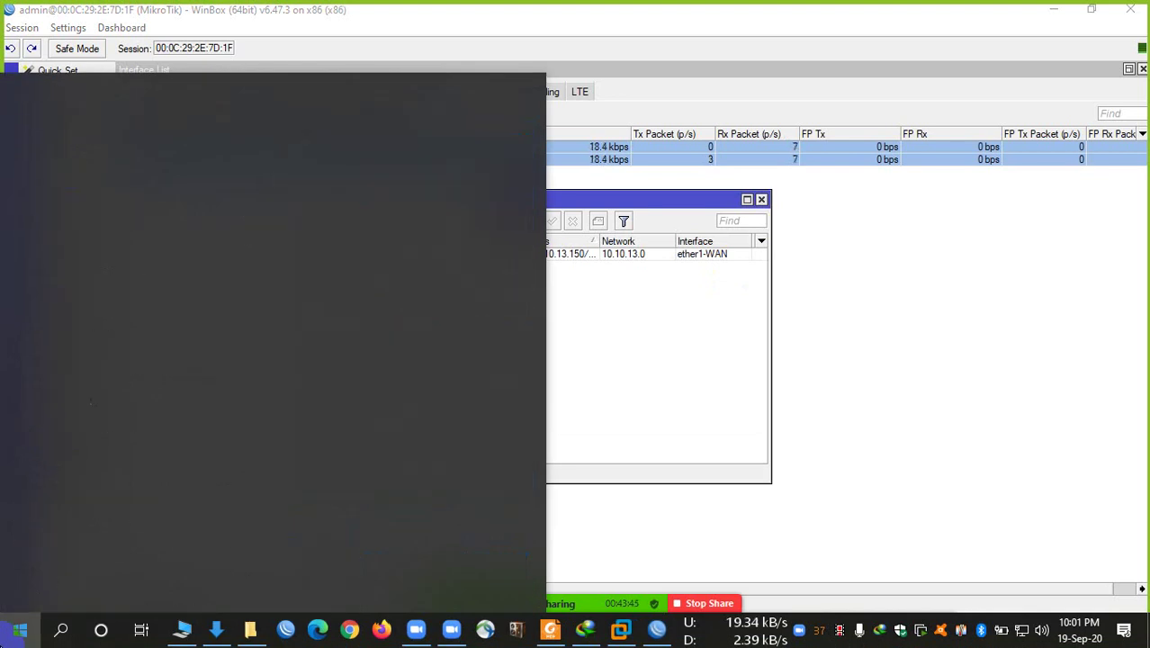
key(BackSpace)
key(BackSpace)
key(BackSpace)
key(BackSpace)
key(BackSpace)
key(BackSpace)
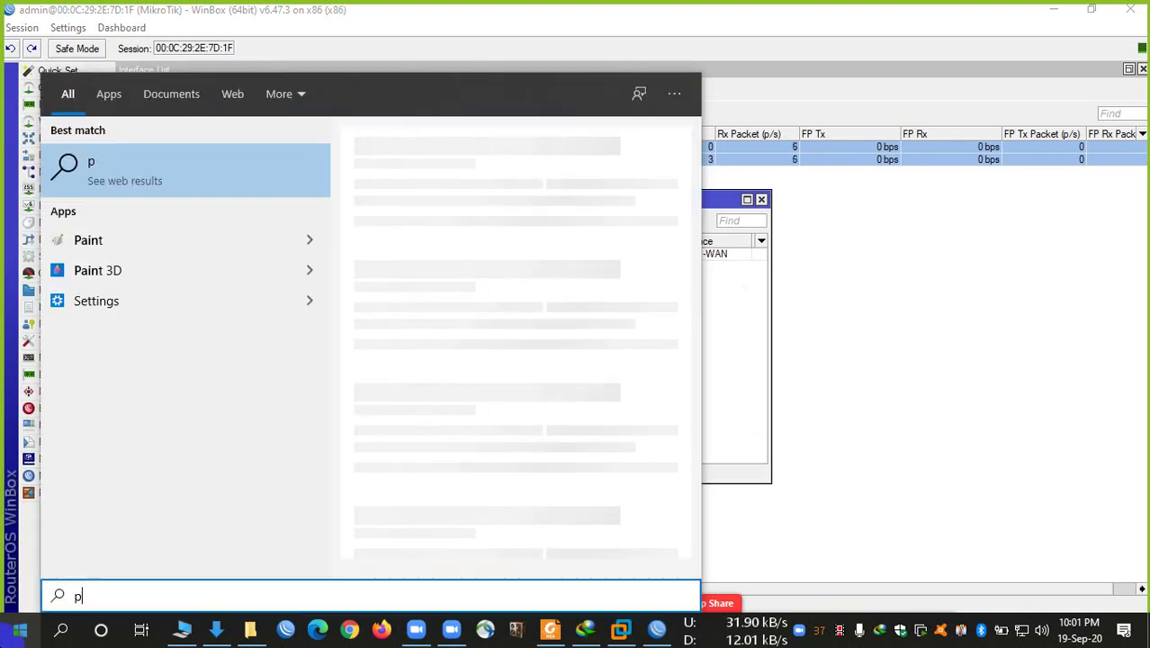
text(paint)
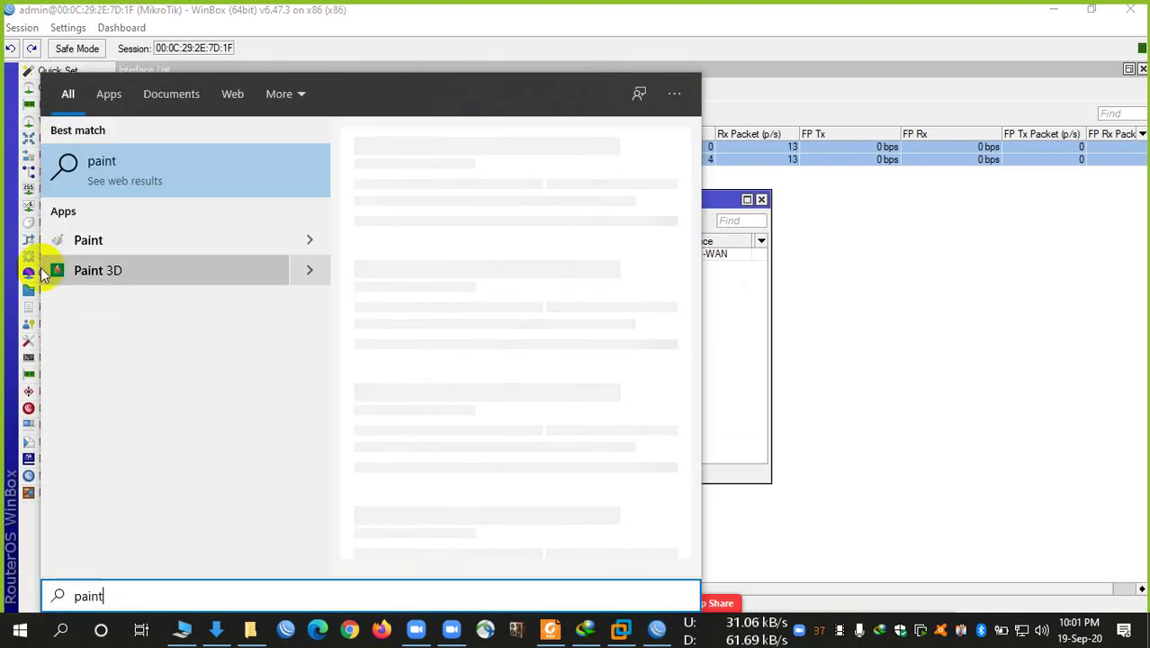
click(80, 239)
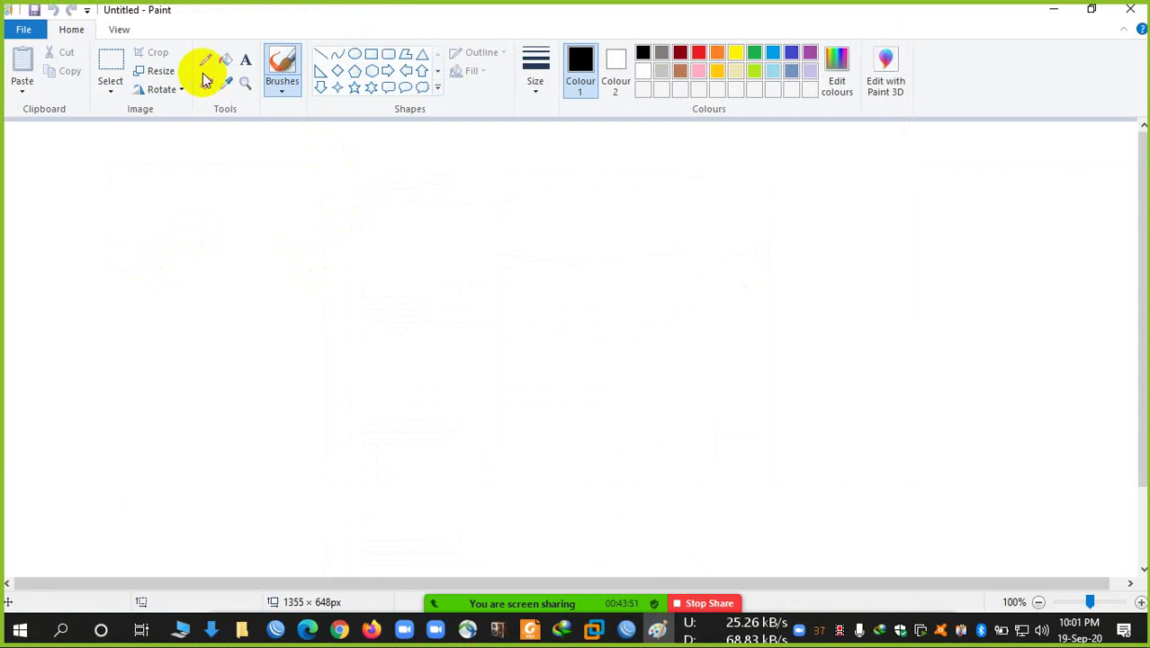
- Write 10.10.13.0 on the blank canvas with the Text tool and the mask 255.255.255.0 on the line below
click(245, 59)
click(283, 257)
text(10)
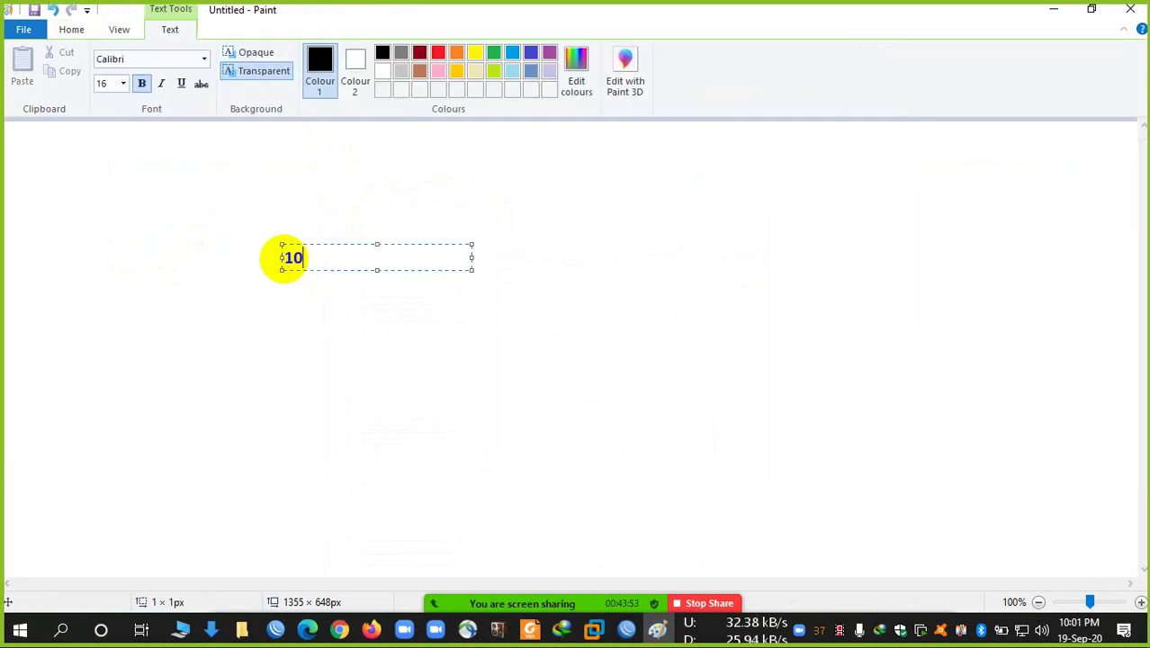
text(.10.1)
key(BackSpace)
key(BackSpace)
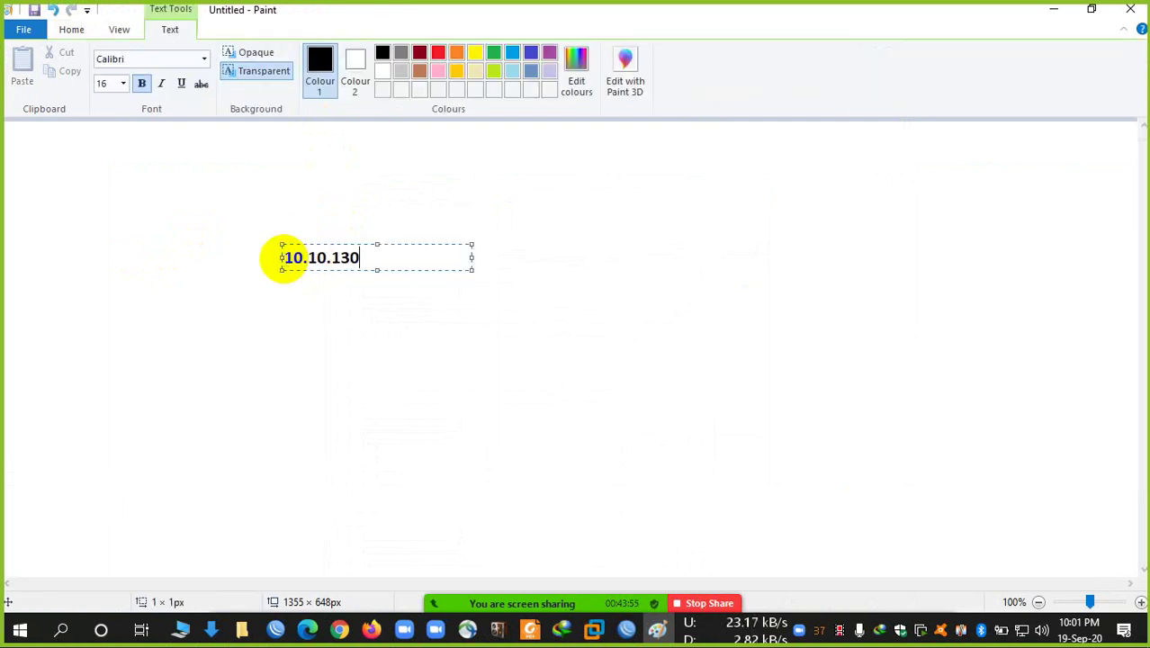
text(3.0)
key(Return)
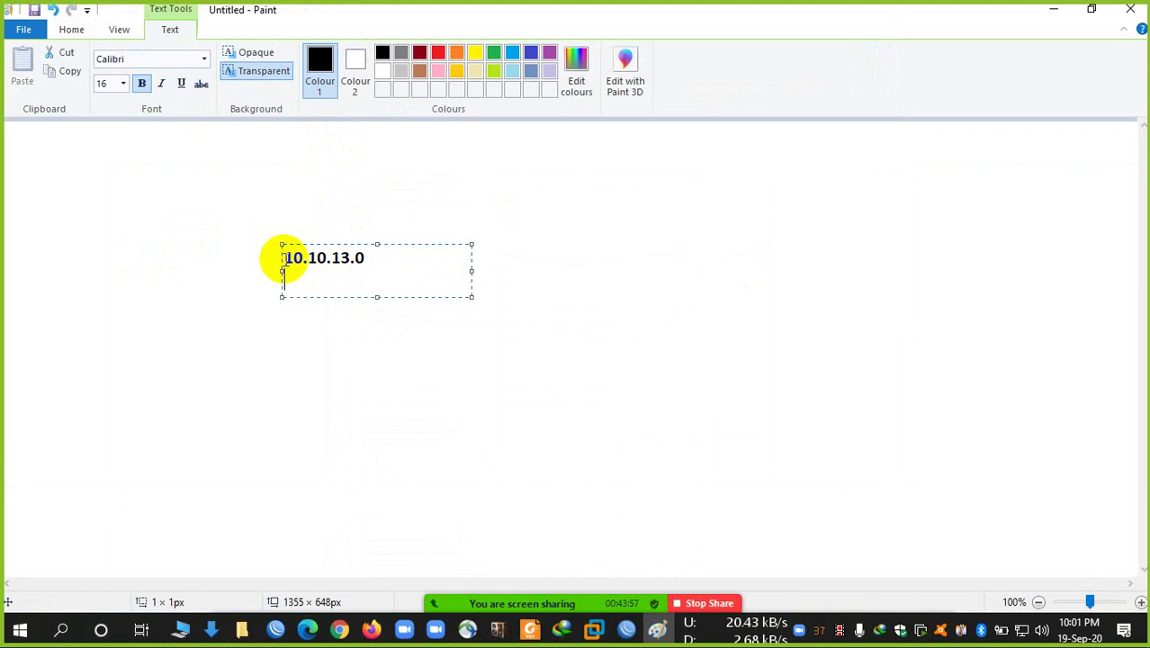
text(255.255.255.)
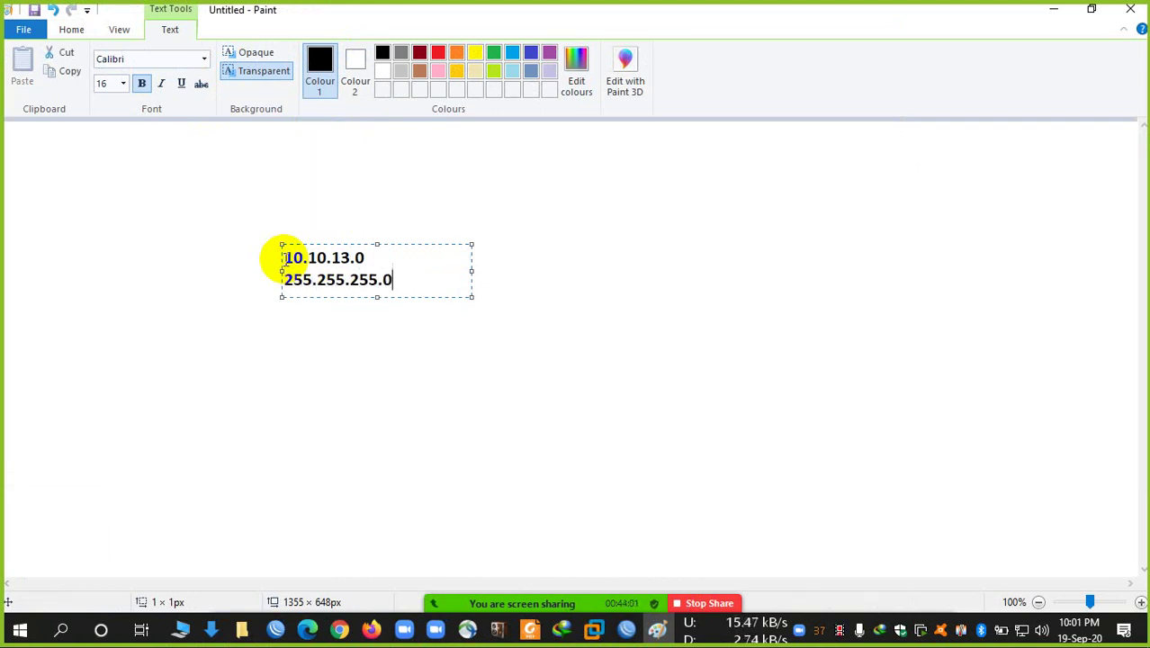
text(0)
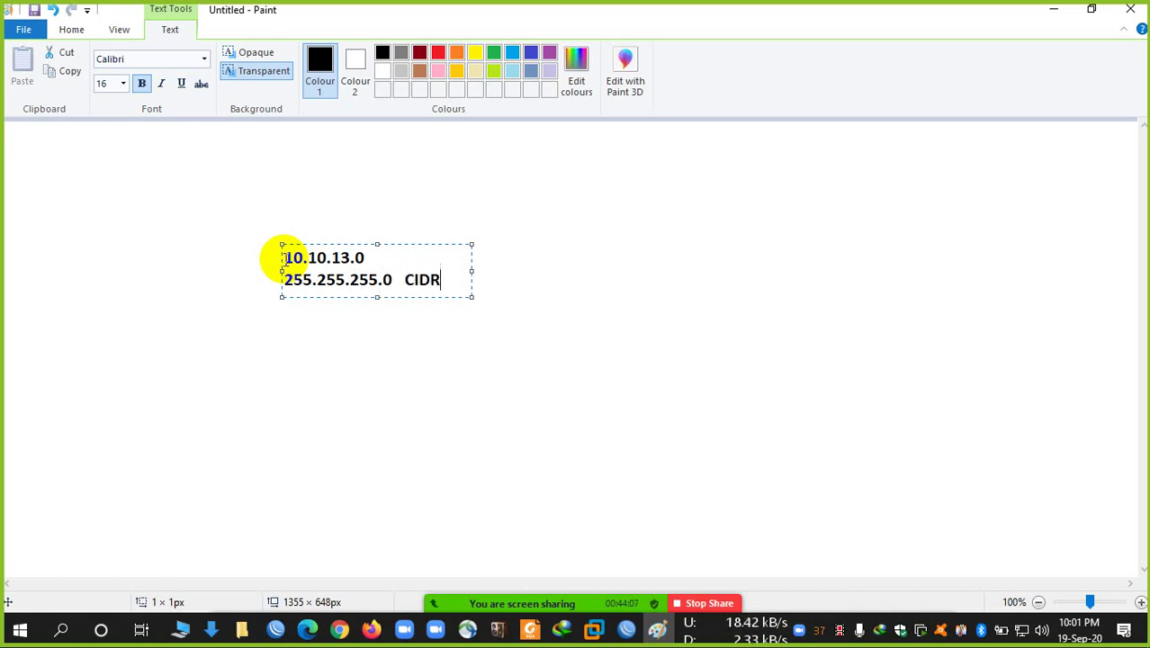
- Widen the text box, complete the CIDR note beside the mask as 8+8+8+0=24, and highlight 255.255.255.0
drag(471, 270, 629, 271)
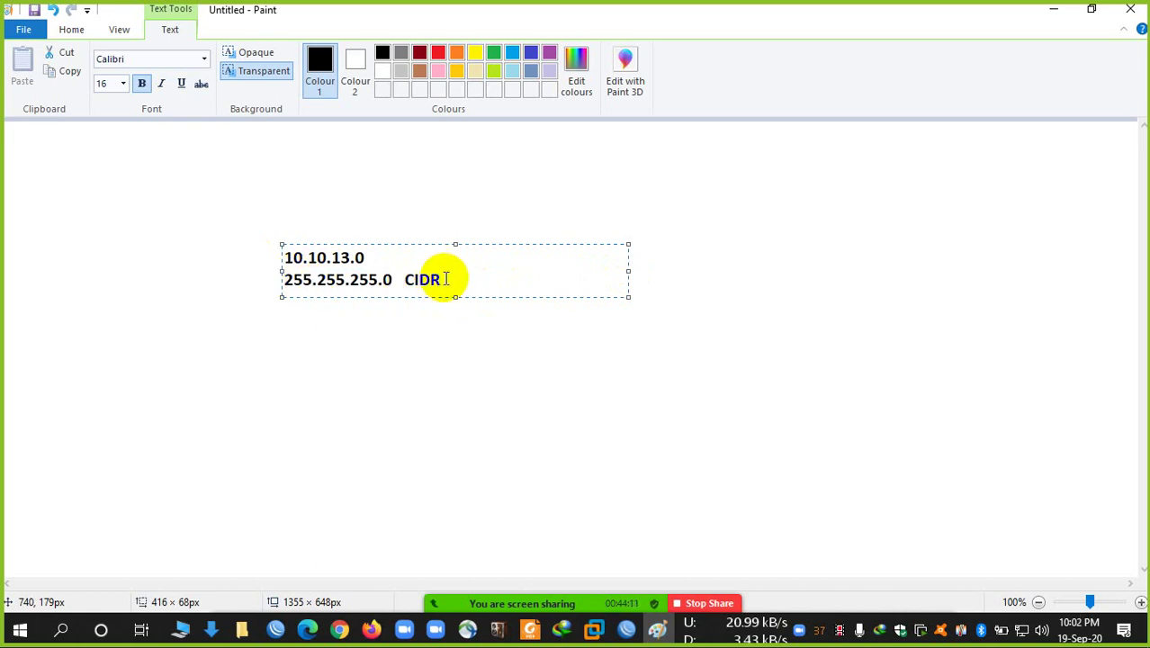
text(8+8)
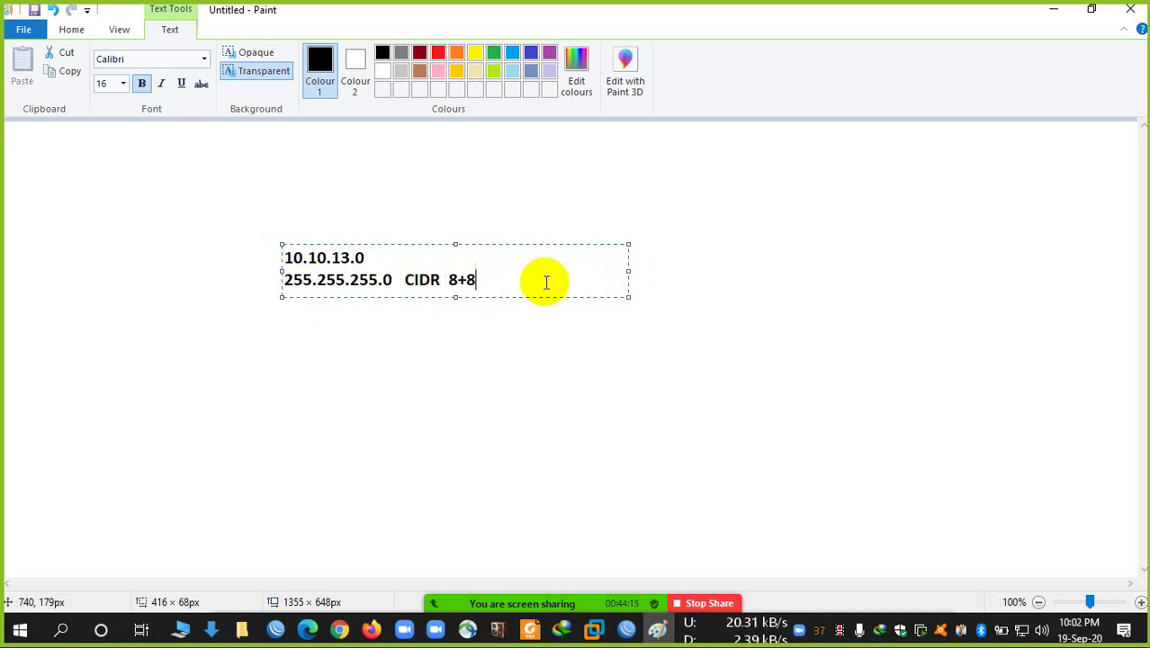
text(+8 )
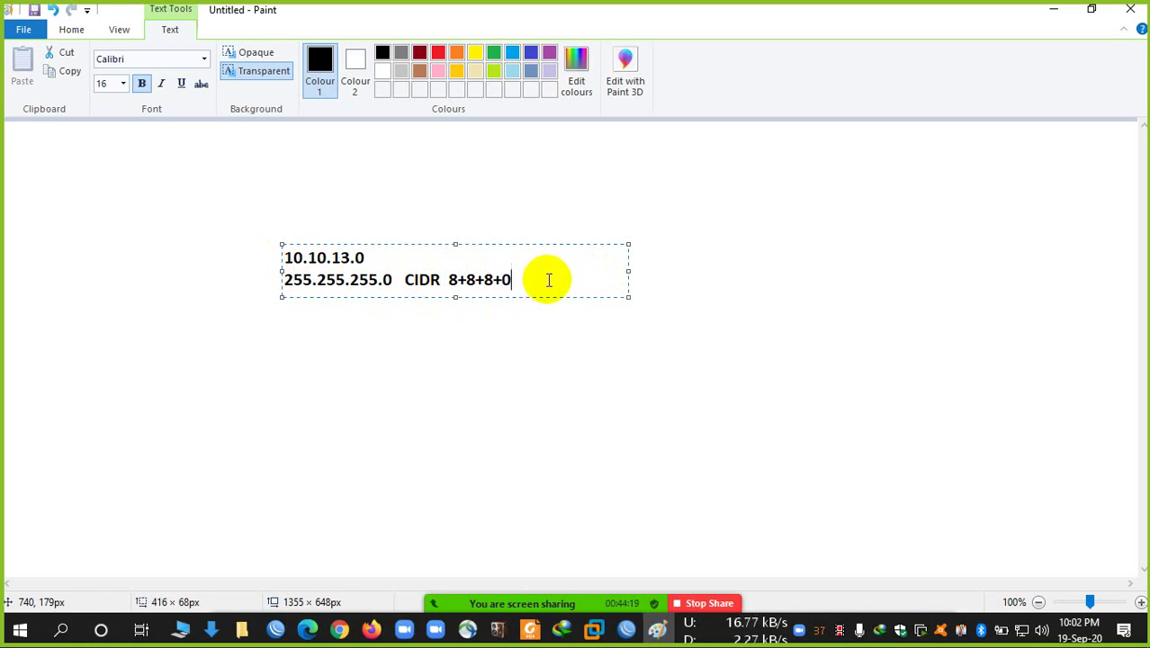
text(+0=)
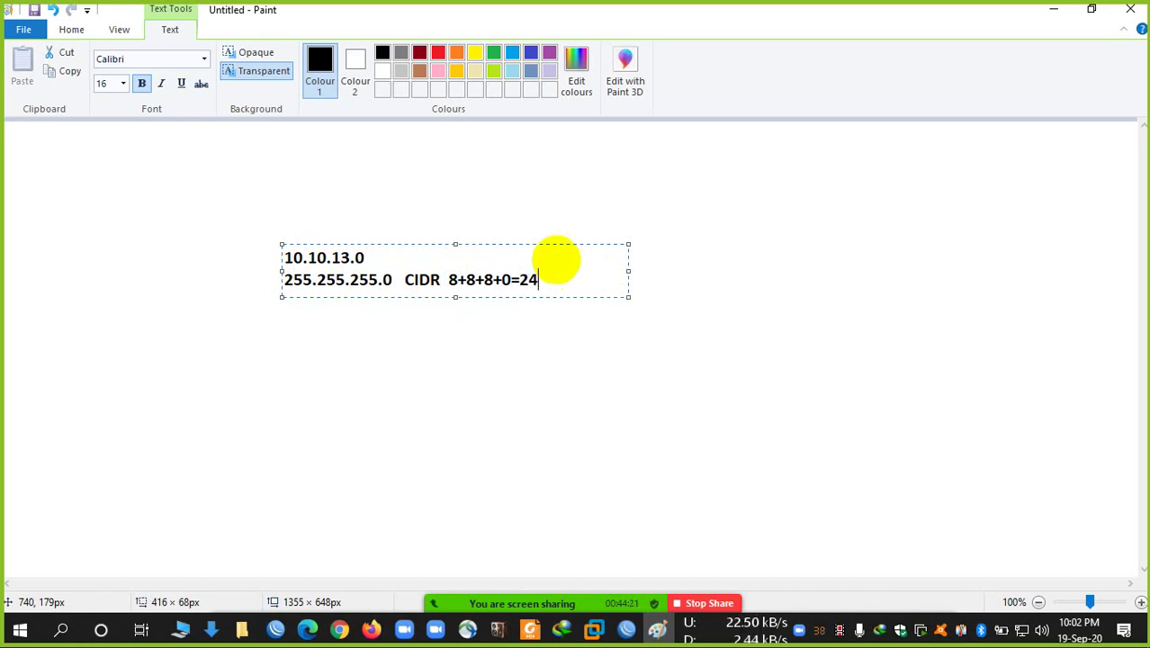
text(24)
click(392, 279)
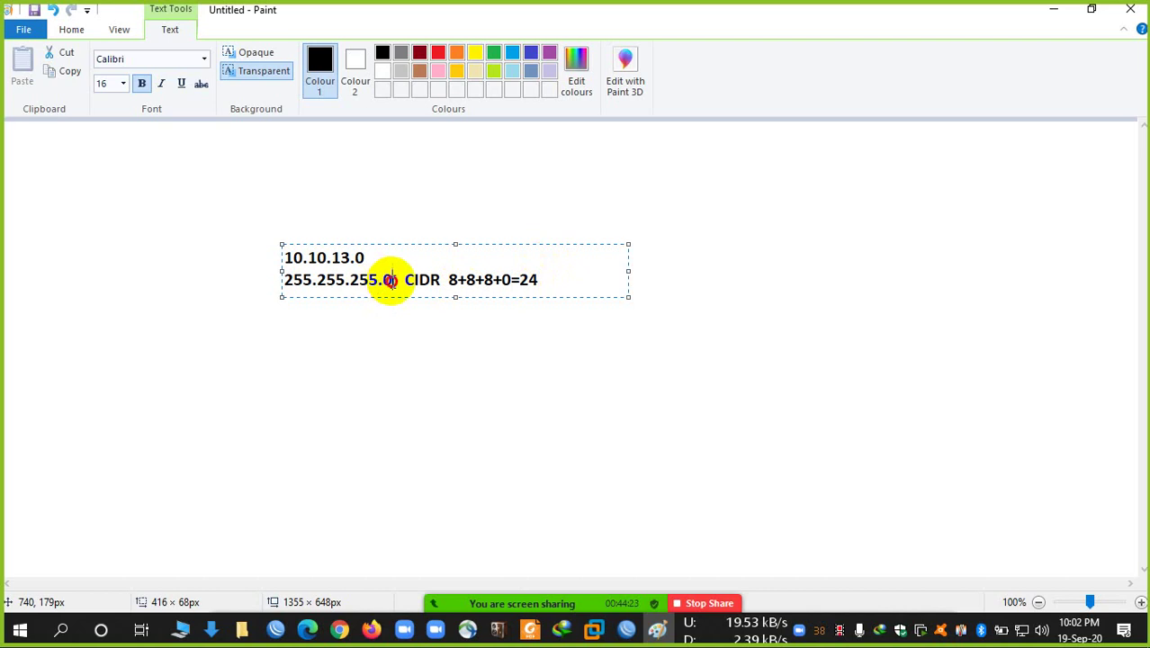
drag(392, 279, 207, 273)
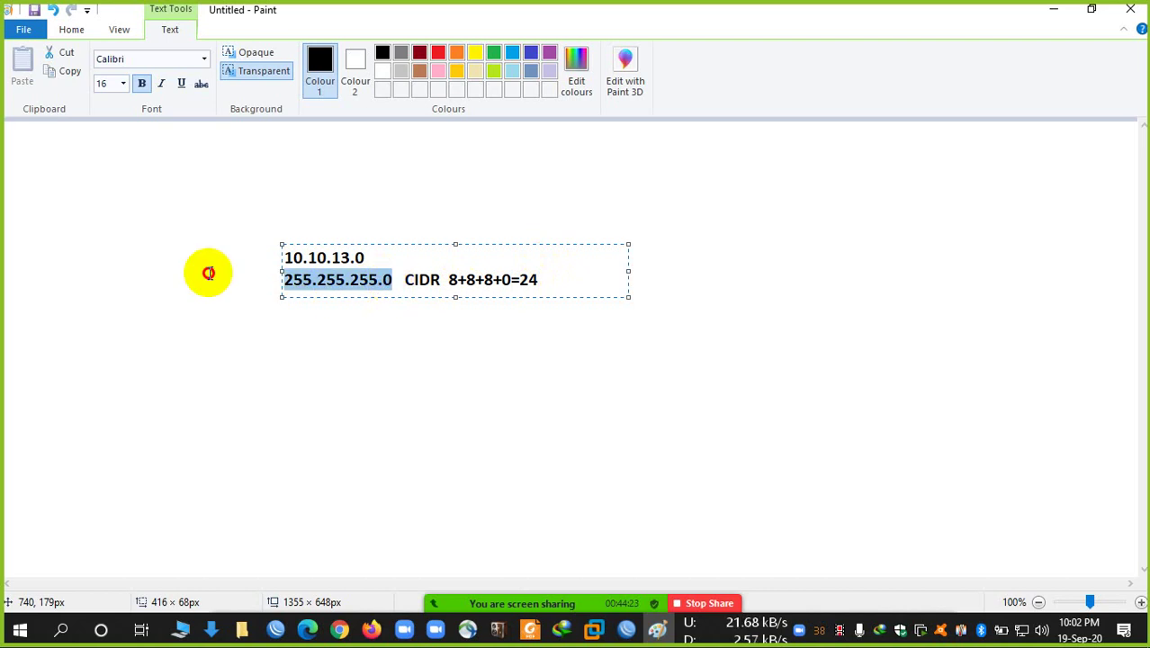
- Add a third text line with a copy of the mask, altered to 255.255.255.252
click(578, 275)
key(Return)
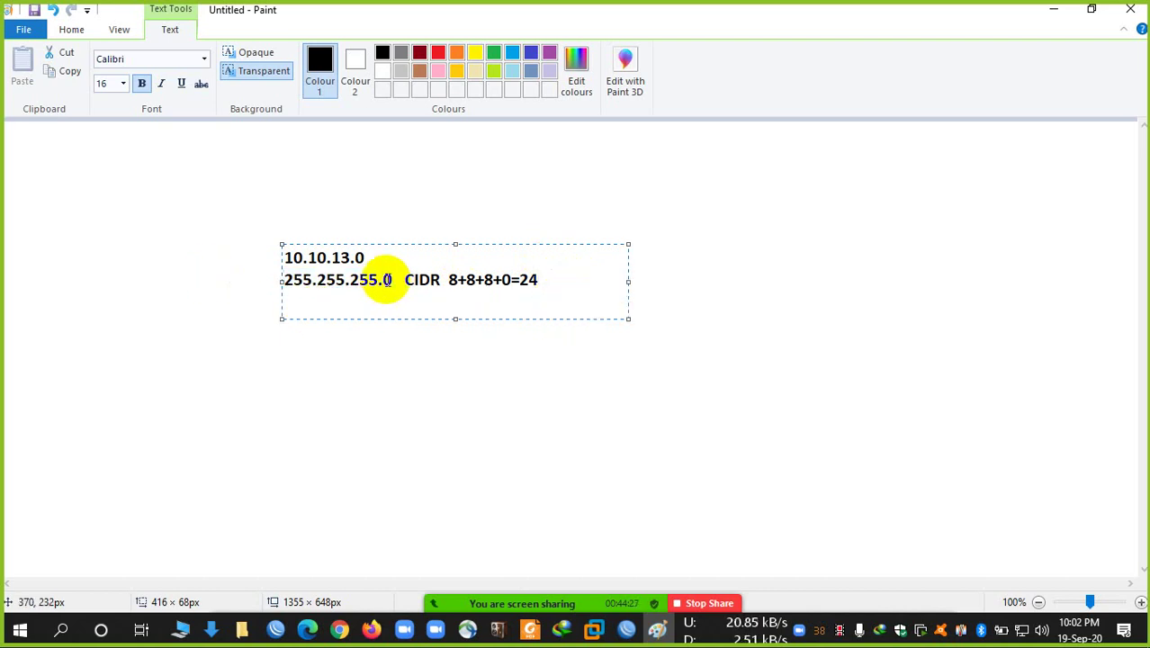
drag(393, 280, 290, 278)
key(ctrl+c)
click(305, 300)
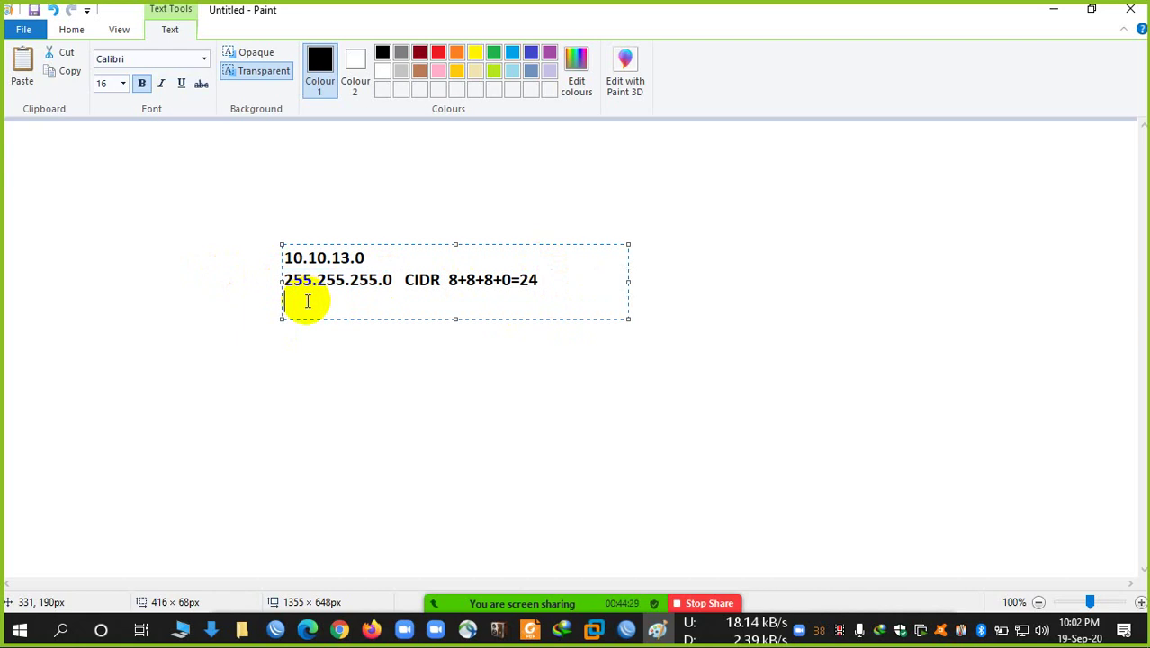
key(ctrl+v)
drag(383, 303, 532, 278)
text(252)
click(500, 300)
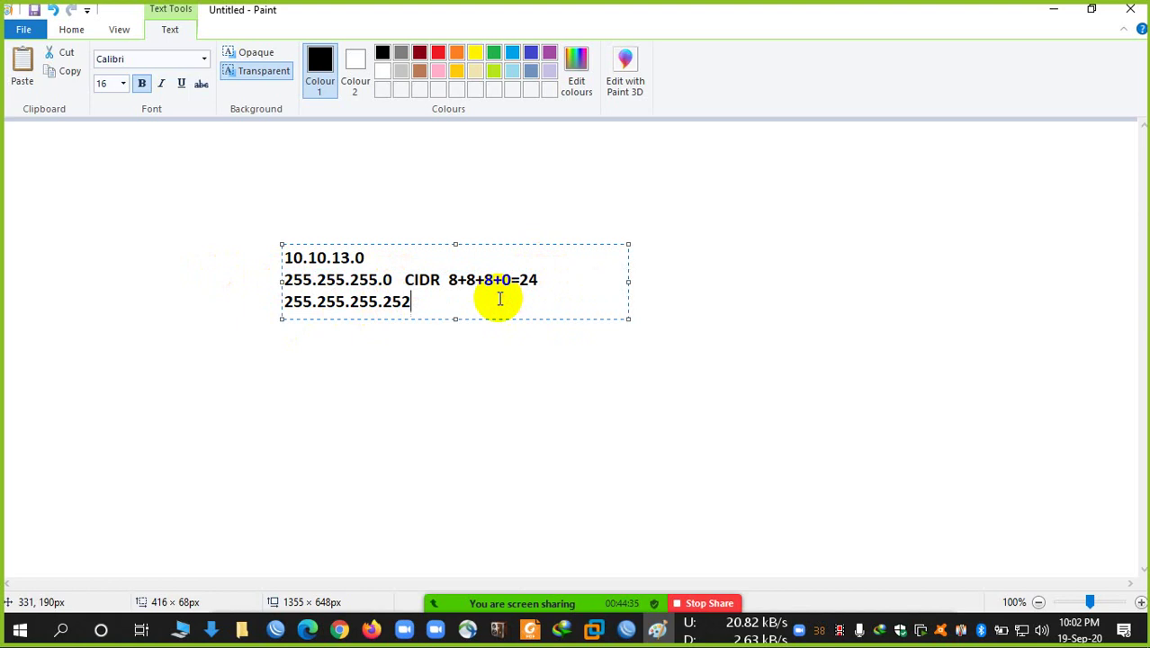
- Copy the CIDR note beside 255.255.255.252 and change its sum to 8+8+8+6=30
key(ctrl+v)
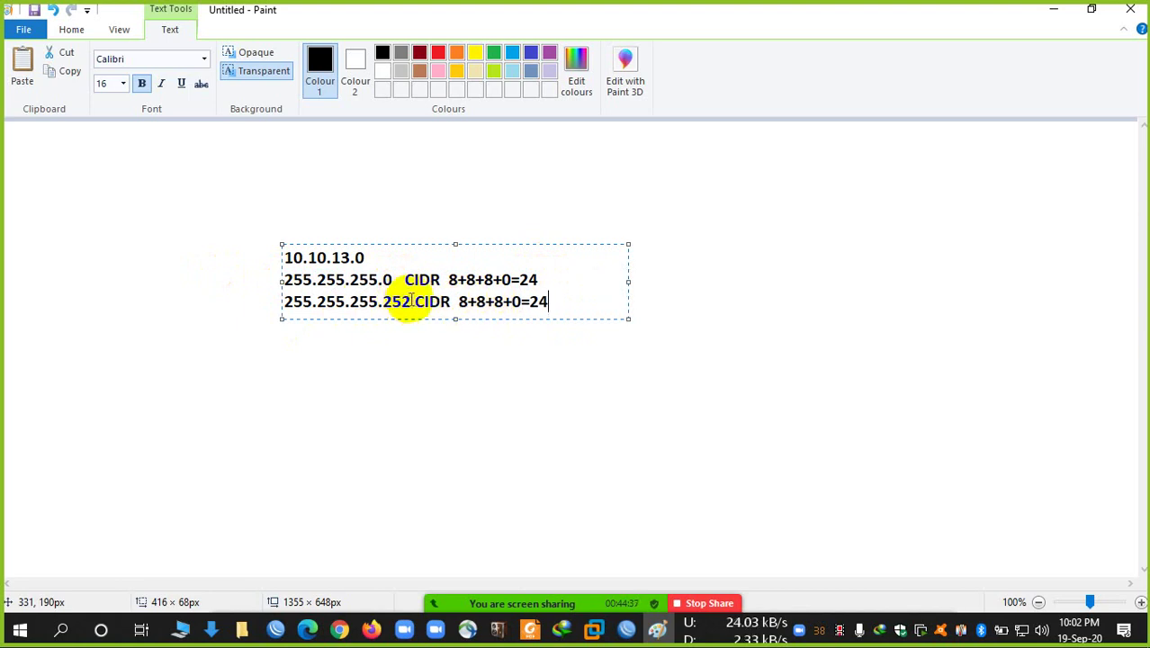
drag(506, 302, 547, 302)
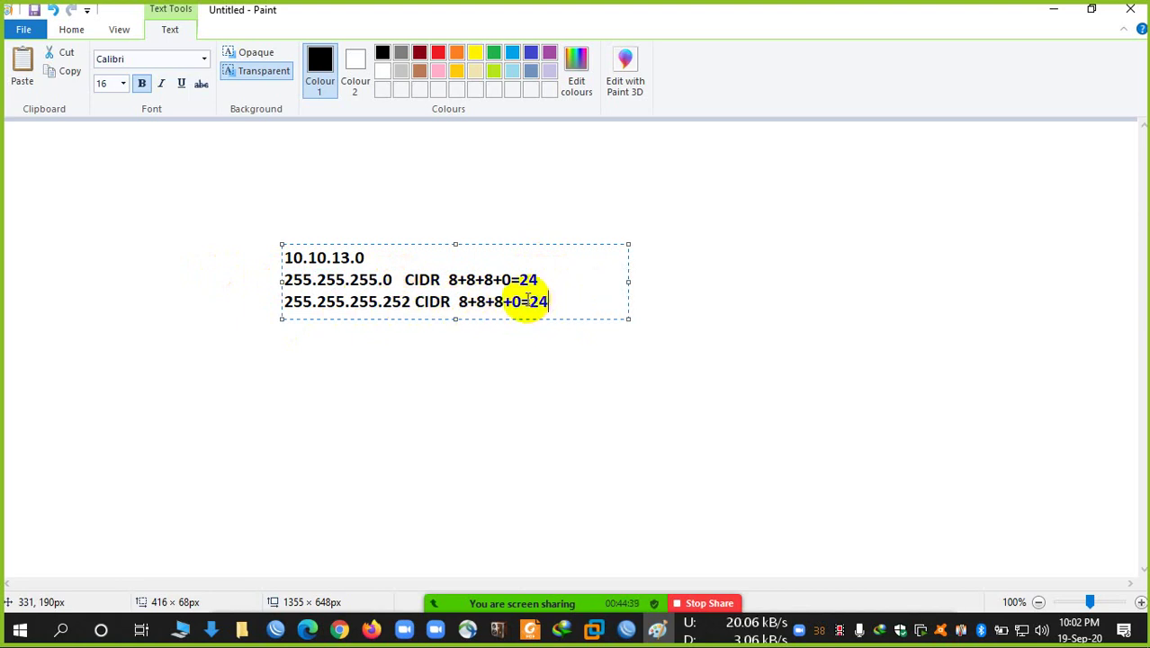
click(517, 302)
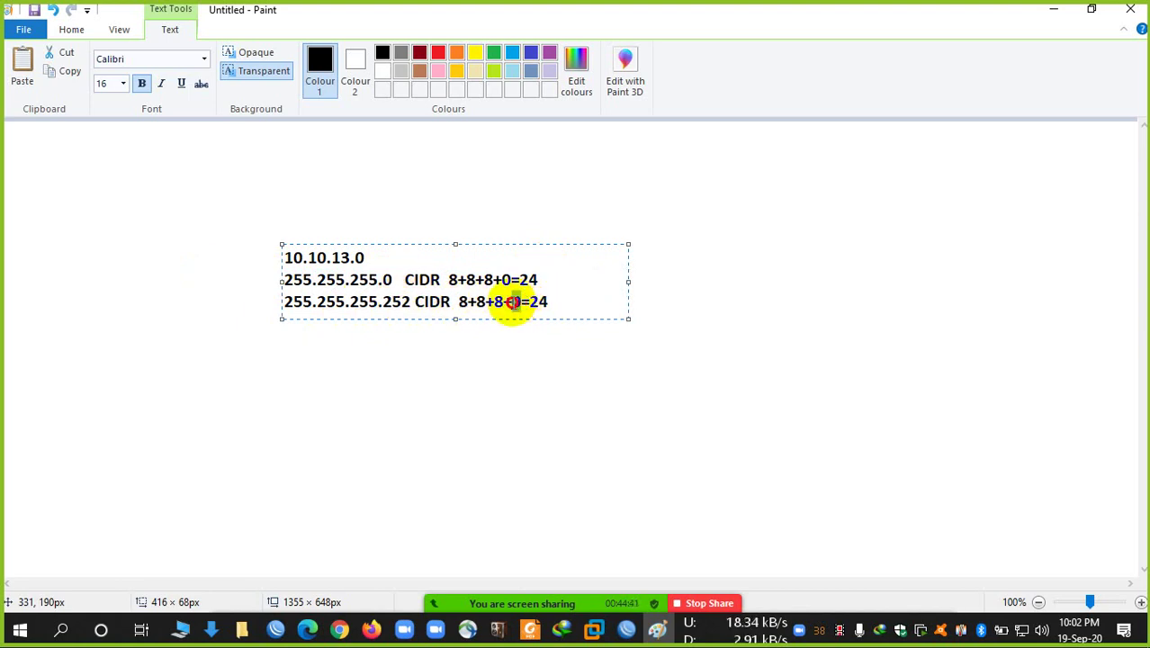
text(6)
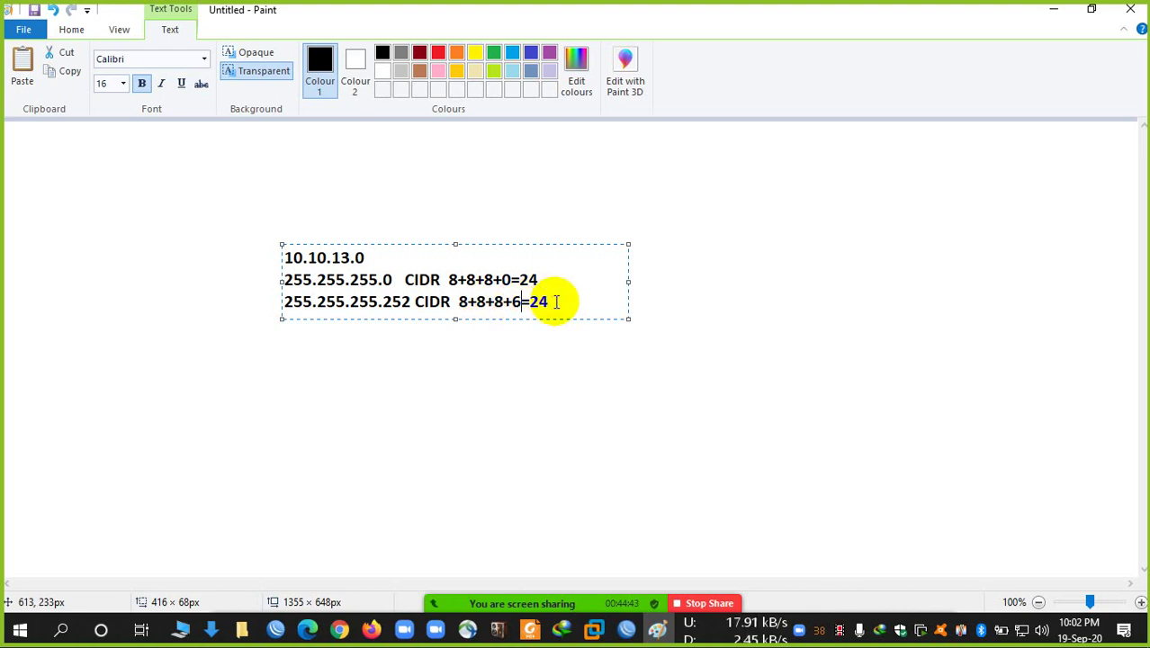
drag(549, 302, 529, 303)
text(30)
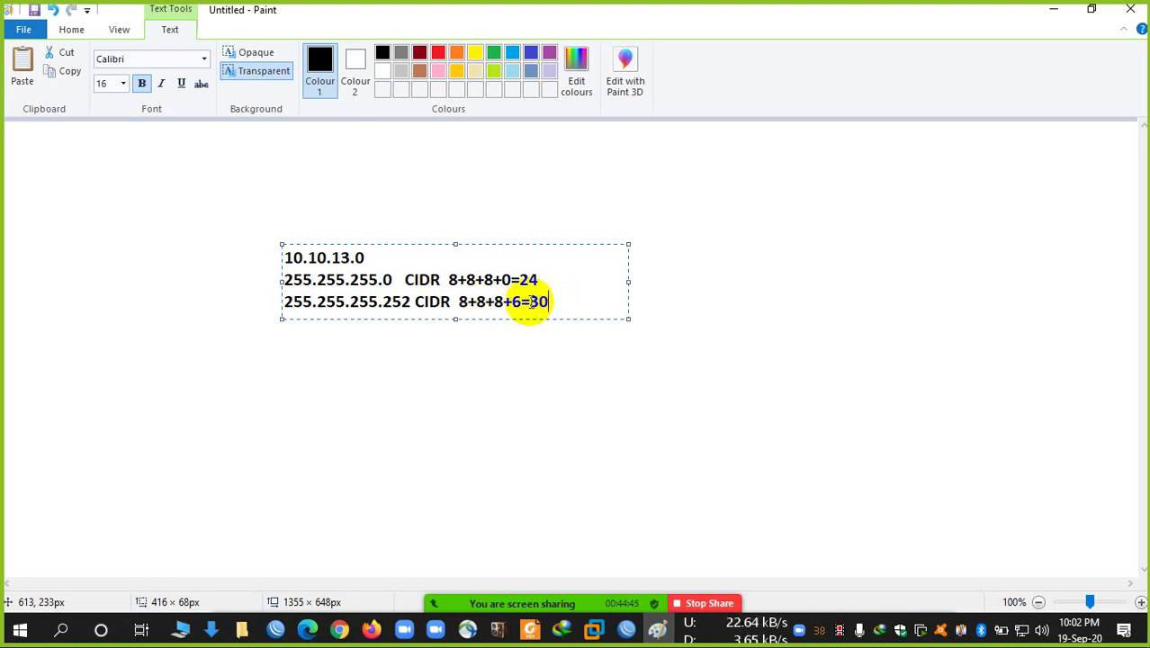
- Cancel saving the drawing and minimize Paint to return to WinBox
key(ctrl+a)
key(ctrl+s)
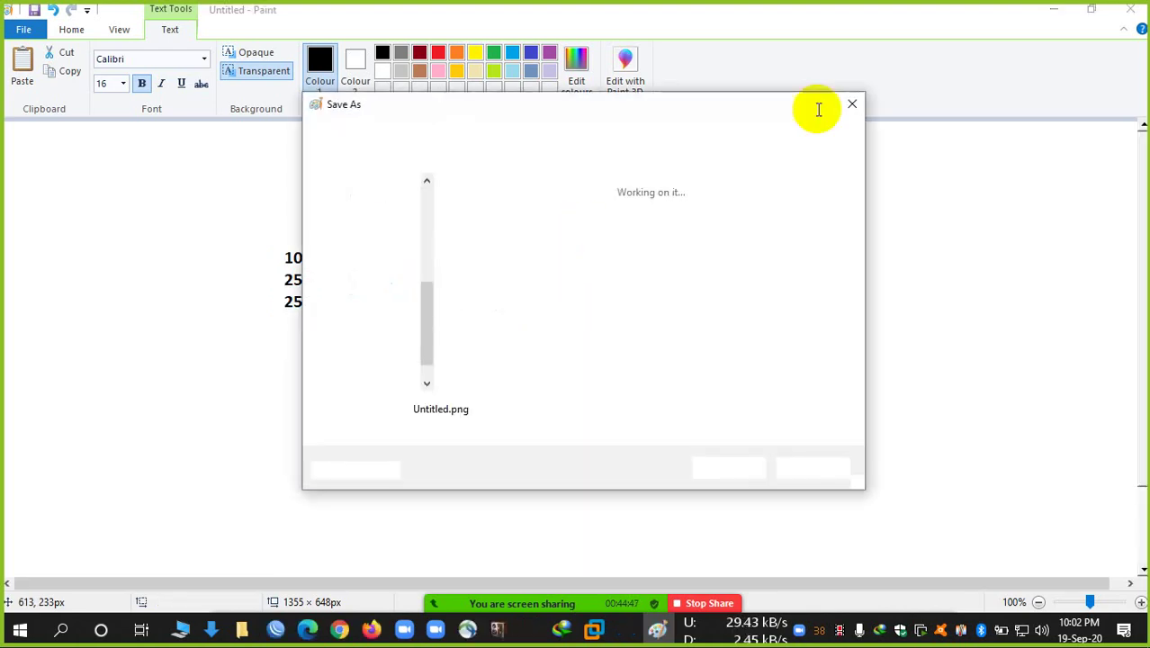
click(851, 103)
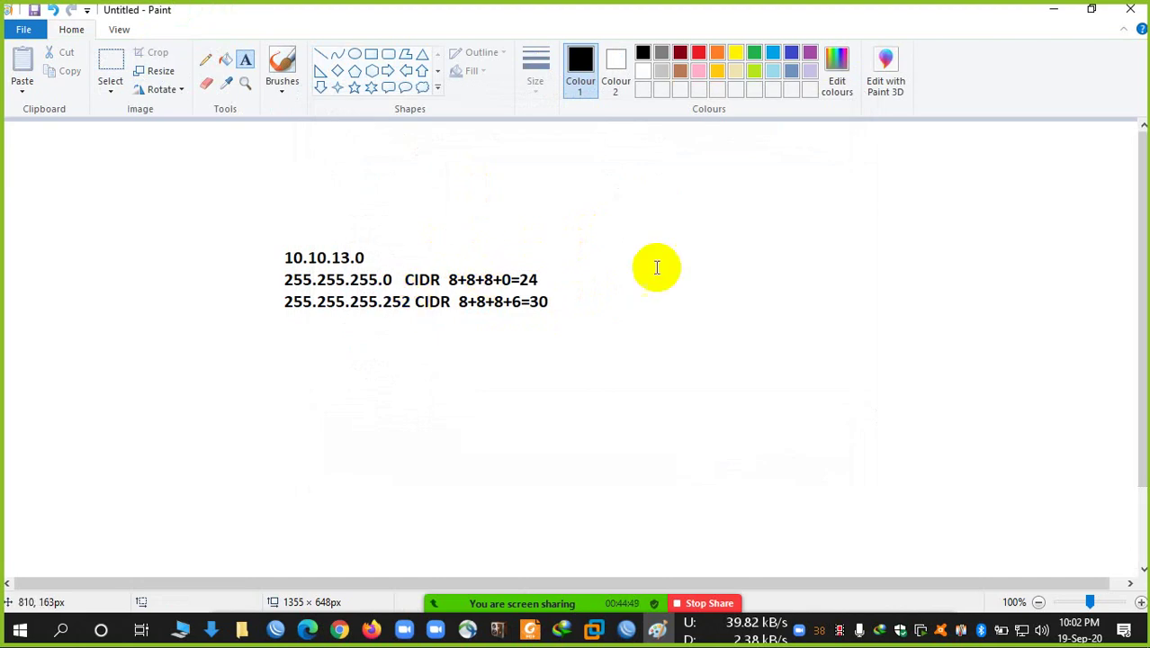
click(1054, 10)
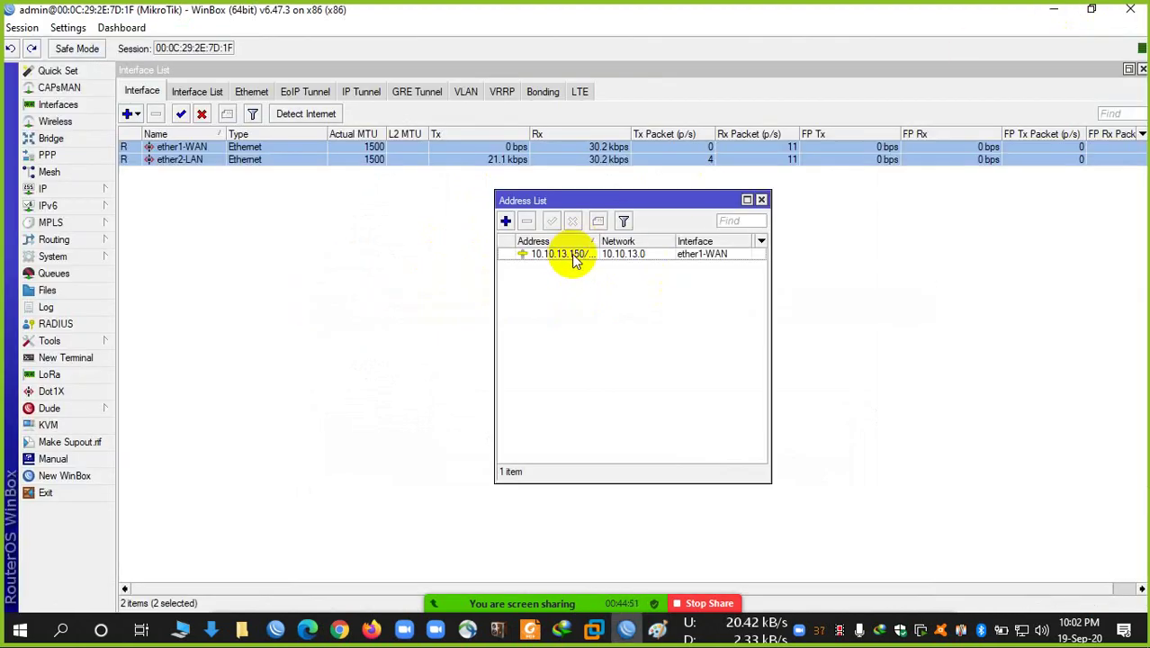
- Widen the Address column and the Address List window, and move the window beside the main menu
drag(596, 236, 621, 235)
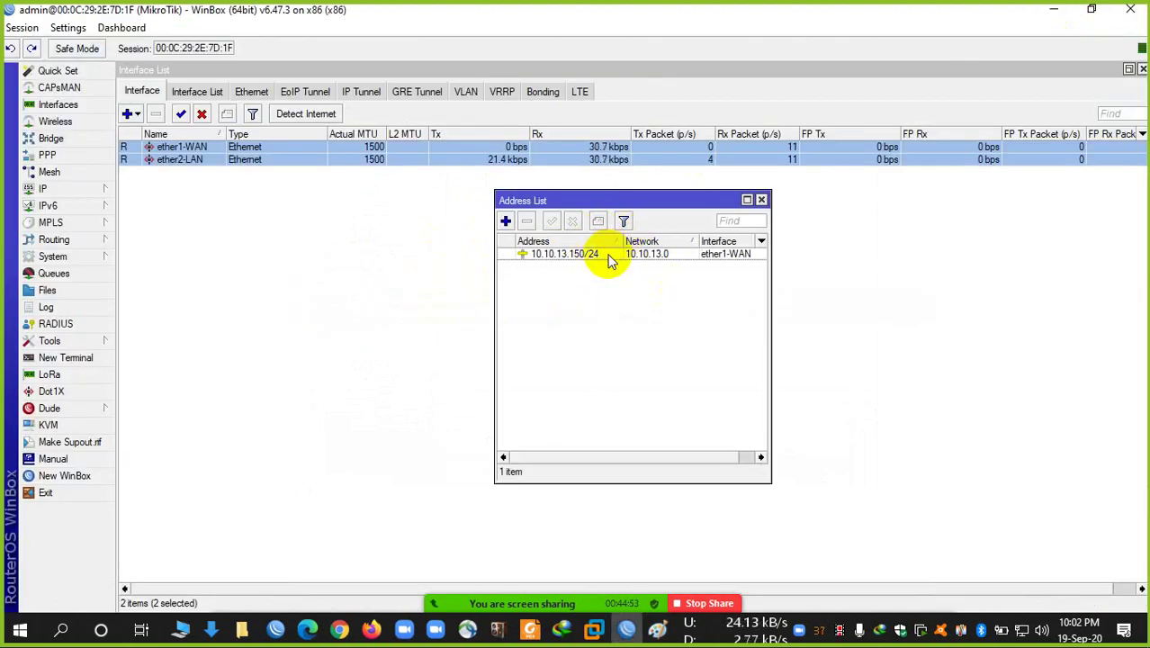
drag(771, 276, 801, 273)
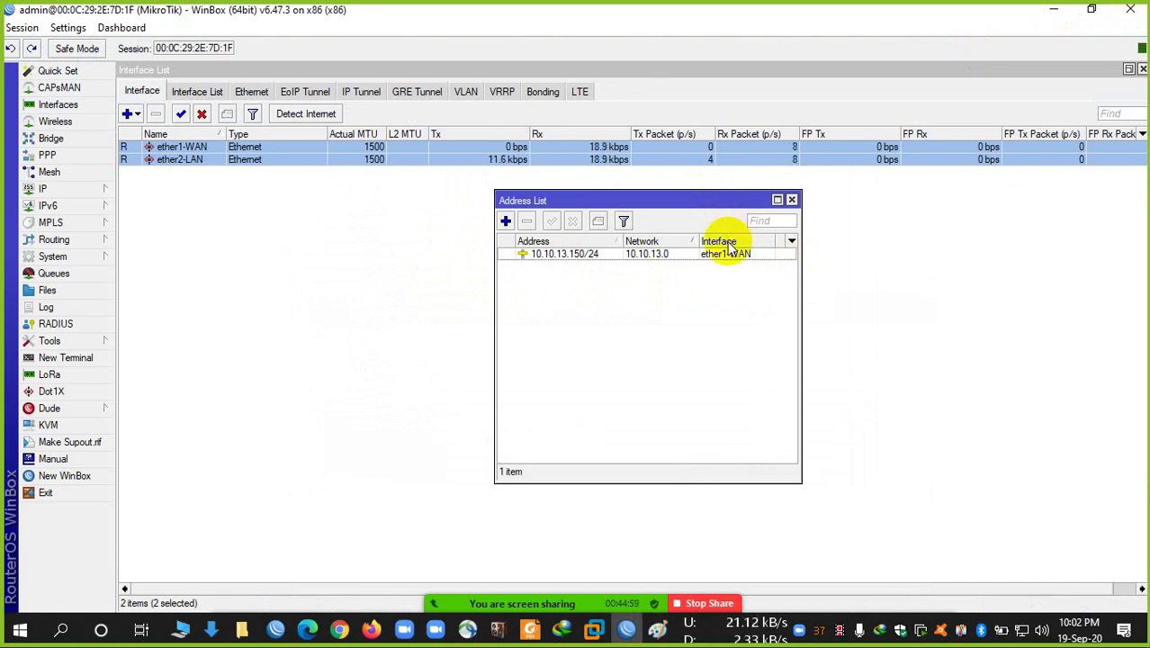
drag(674, 199, 302, 75)
- Open the router's IP route list, place it beside the Address List, and dismiss the Internet Download Manager message
click(87, 194)
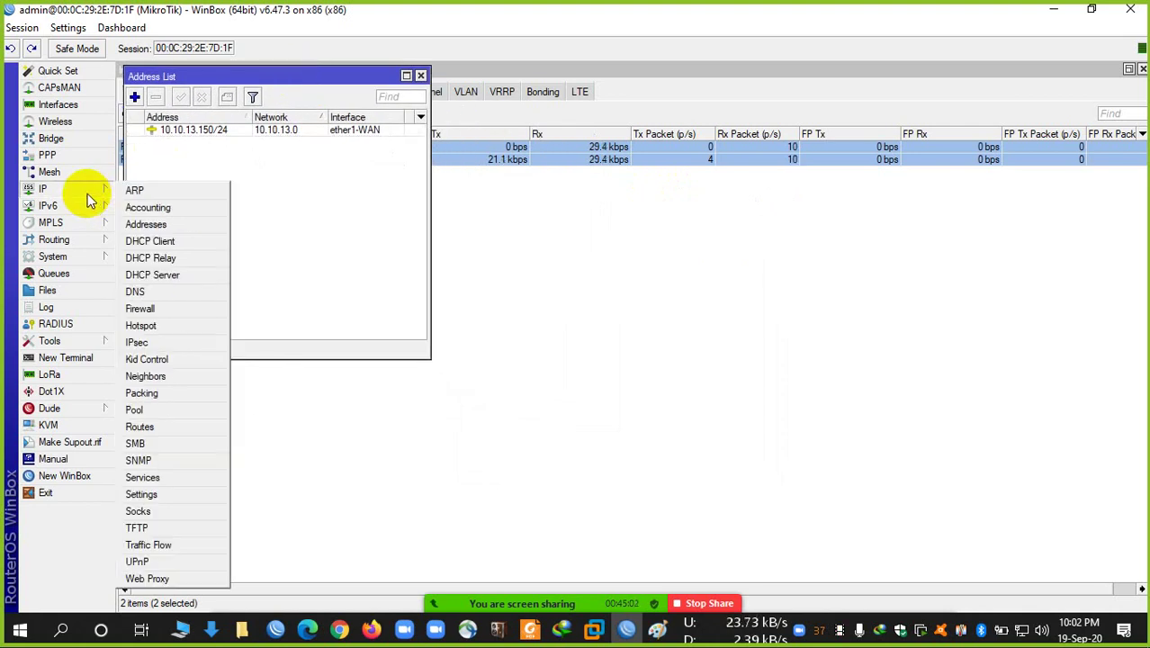
click(158, 425)
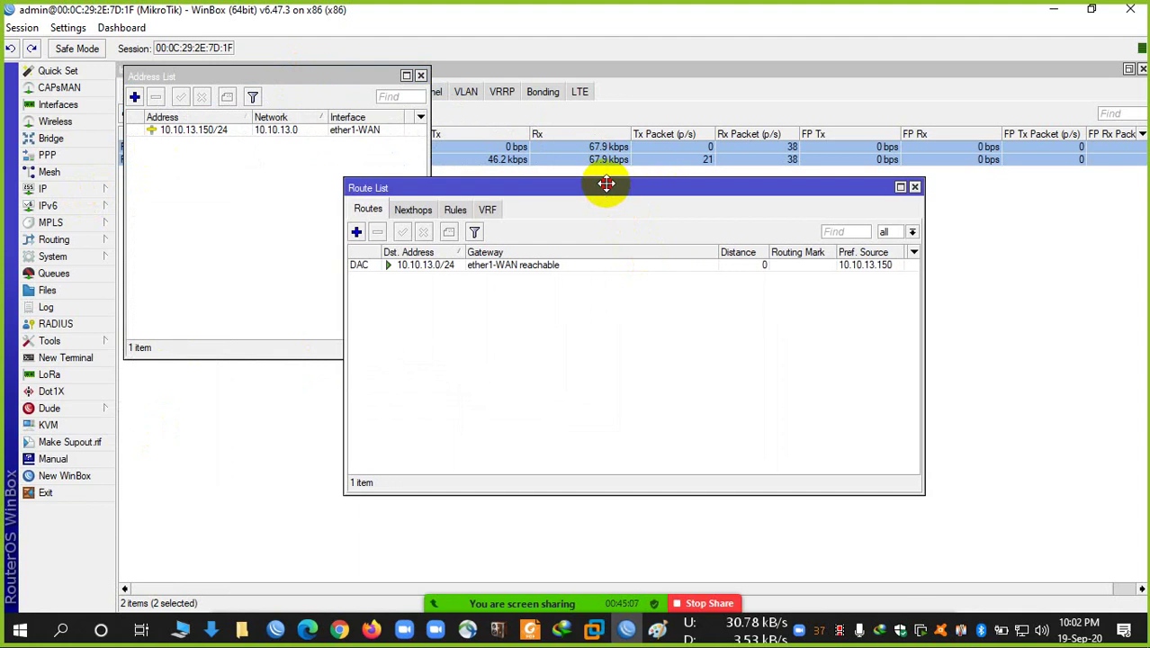
drag(601, 182, 753, 88)
click(731, 262)
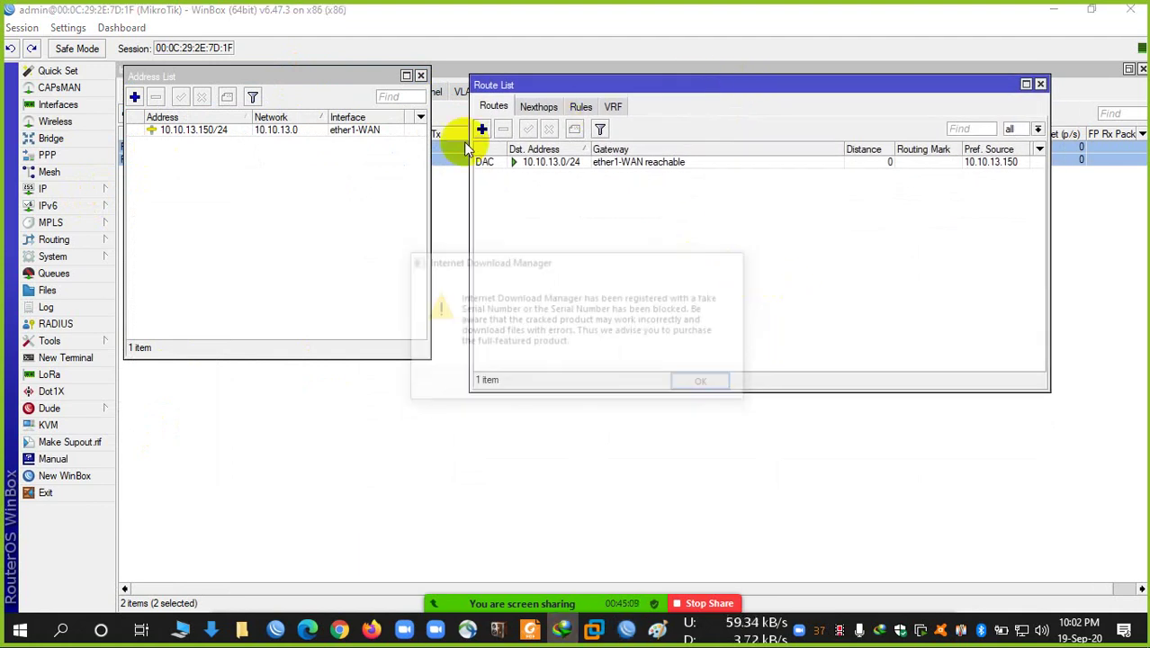
- Add a default route with destination 0.0.0.0/0 and gateway 10.10.13.1
click(482, 131)
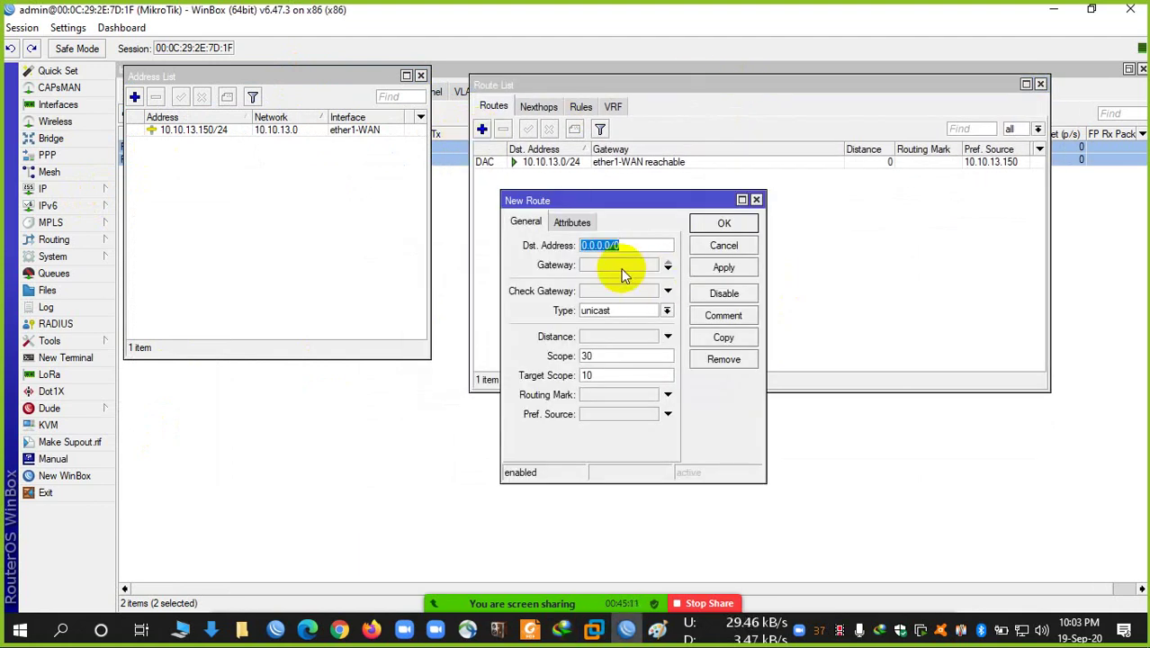
click(601, 265)
text(0.0.0.0)
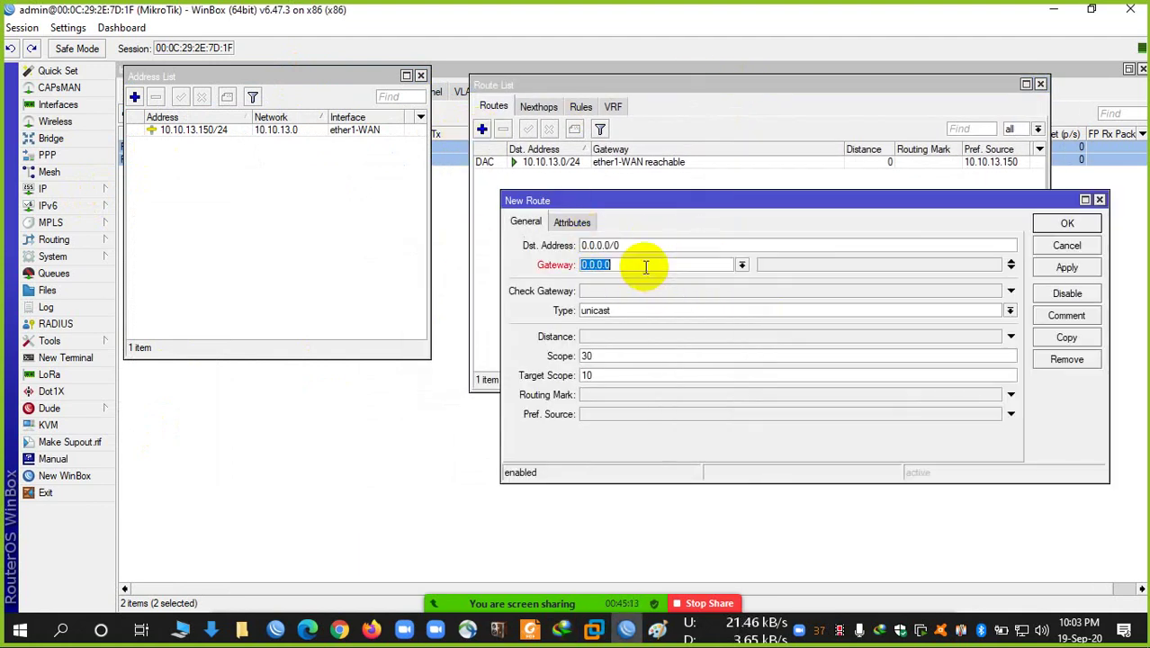
text(10.10.13.)
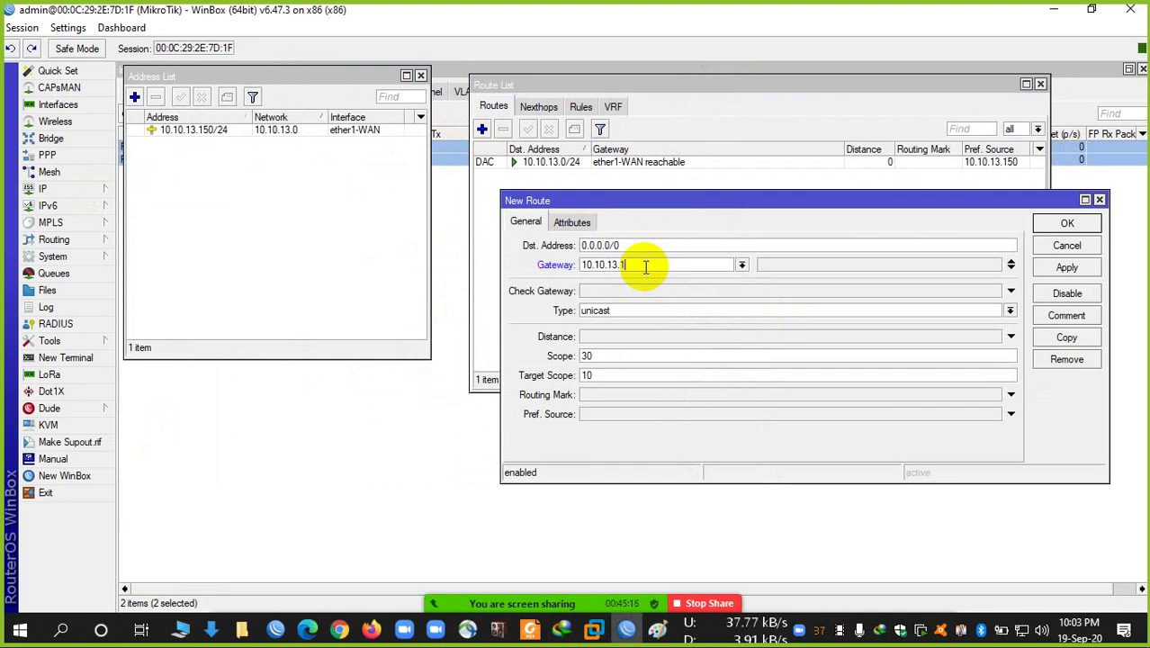
click(1062, 267)
click(1062, 227)
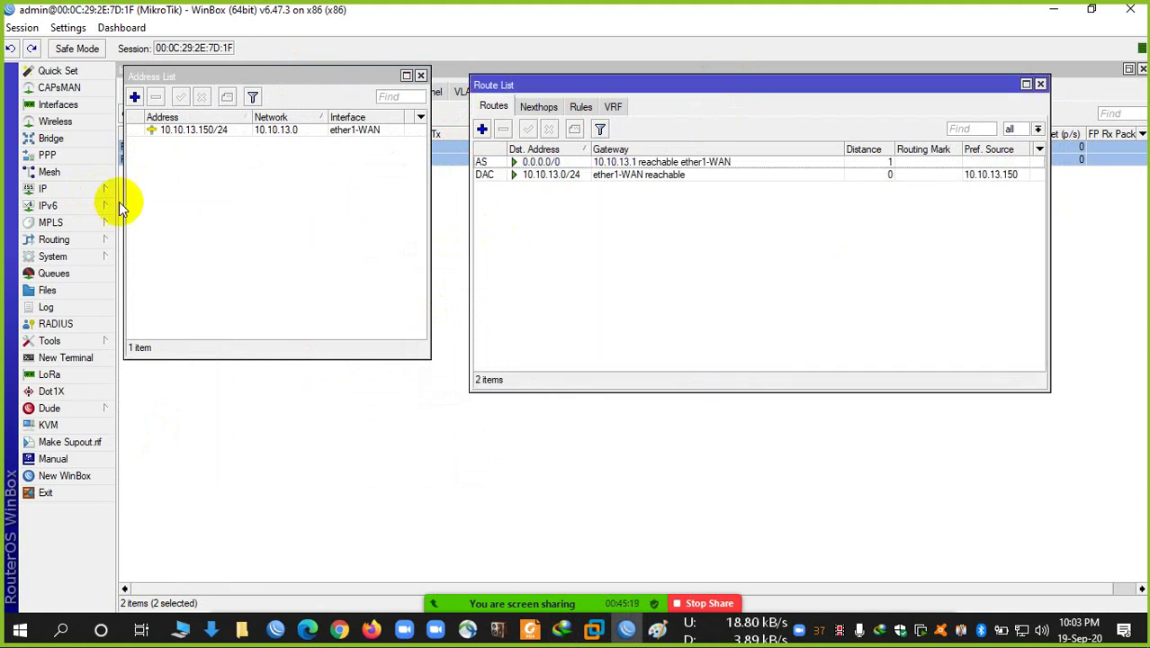
- Ping 8.8.8.8 from a new router terminal, stop the ping after a few replies, and close the terminal
click(87, 357)
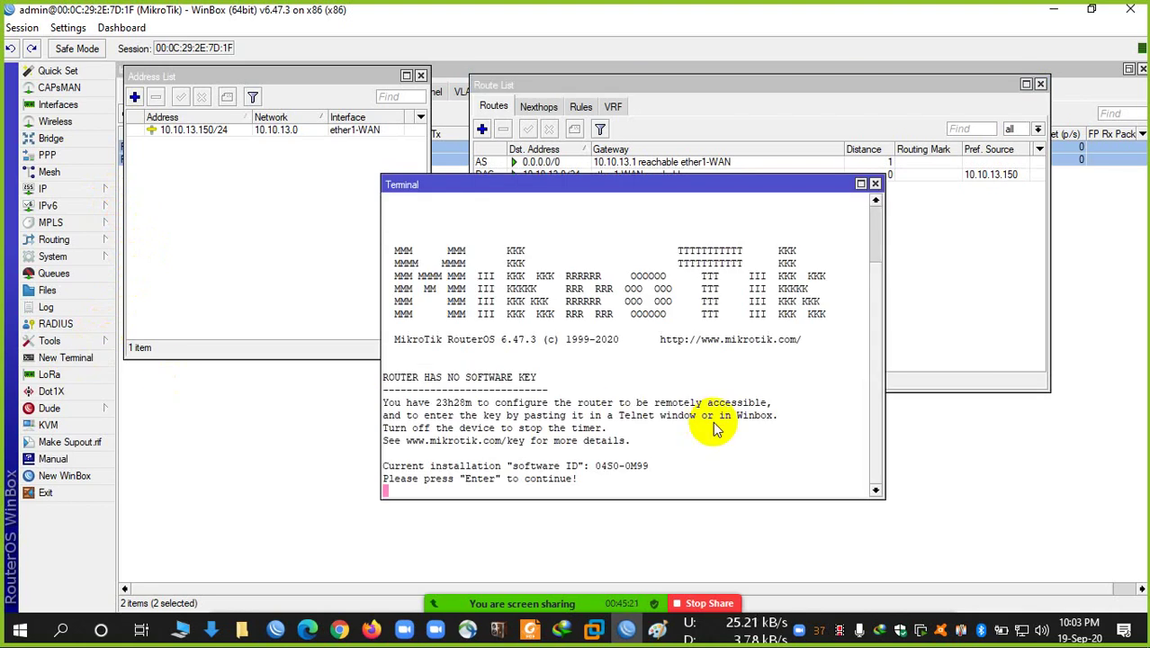
key(Return)
text(pi)
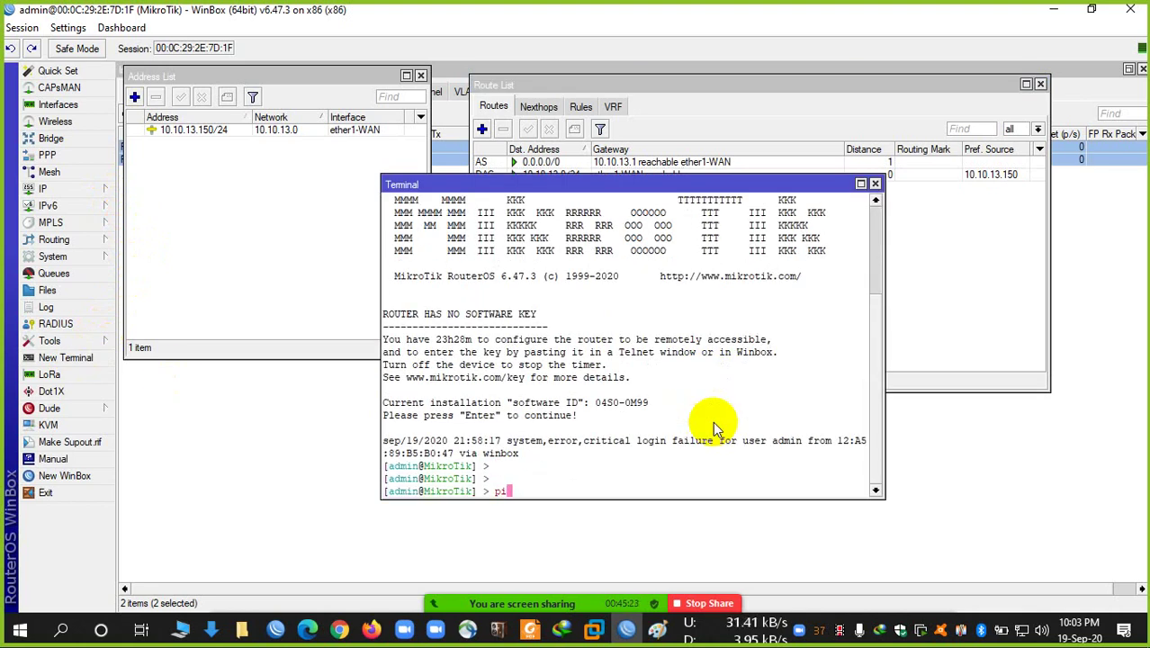
text(ng 8.8.8.8)
key(Return)
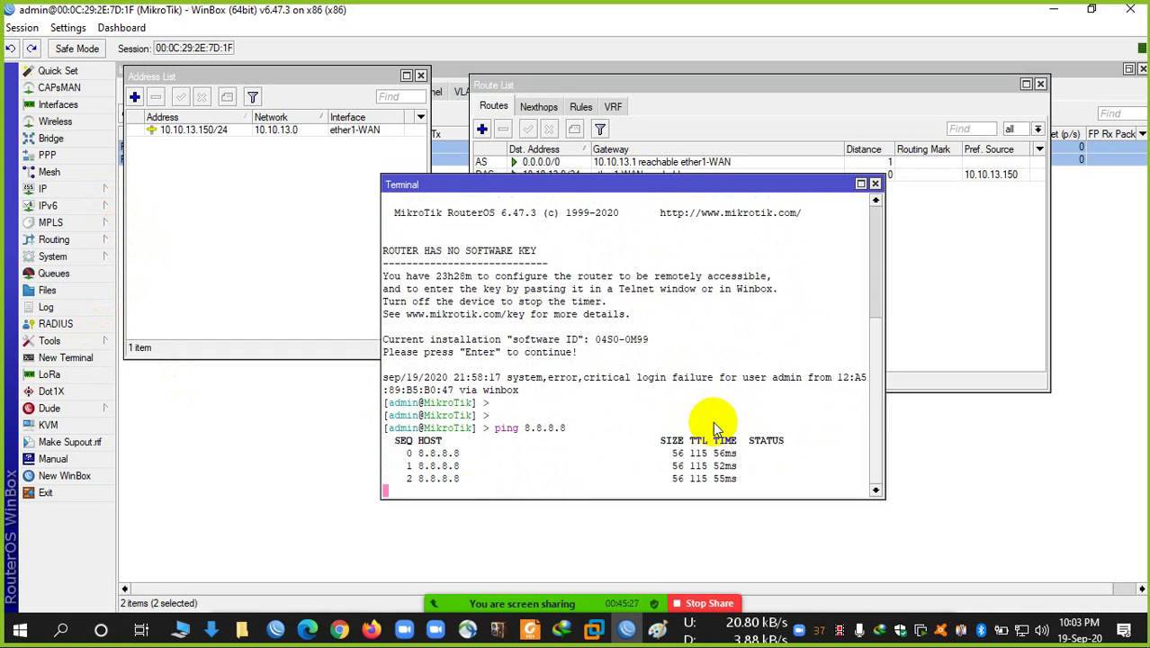
key(ctrl+c)
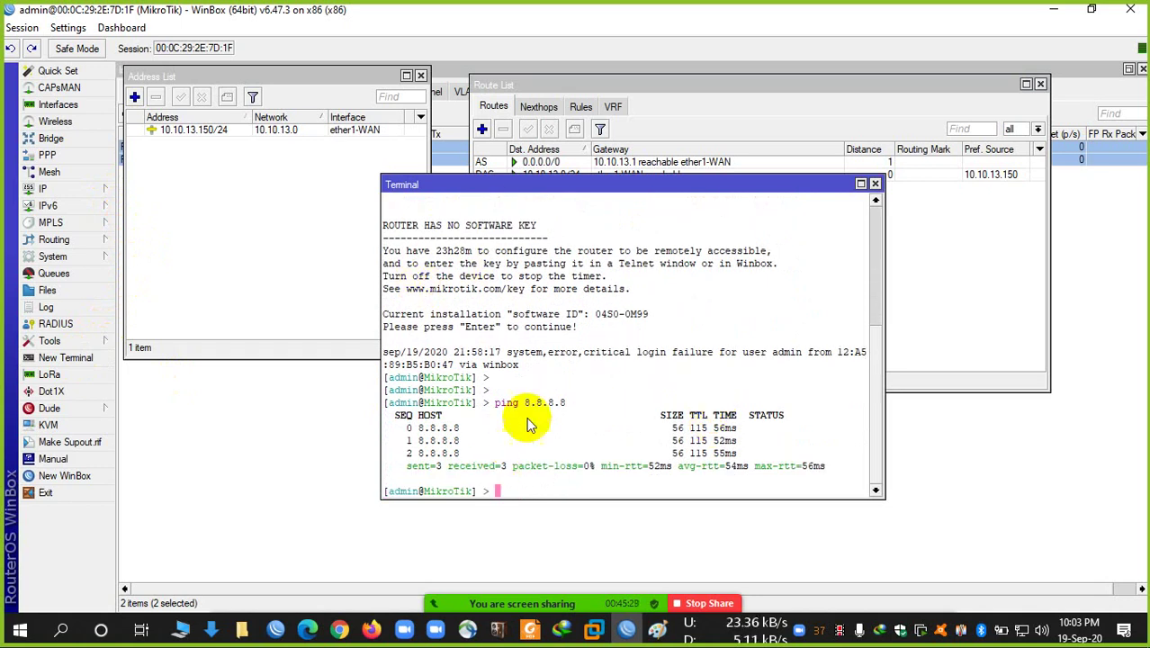
click(875, 183)
- Set the router's DNS servers to 8.8.8.8 and 8.8.4.4
click(87, 193)
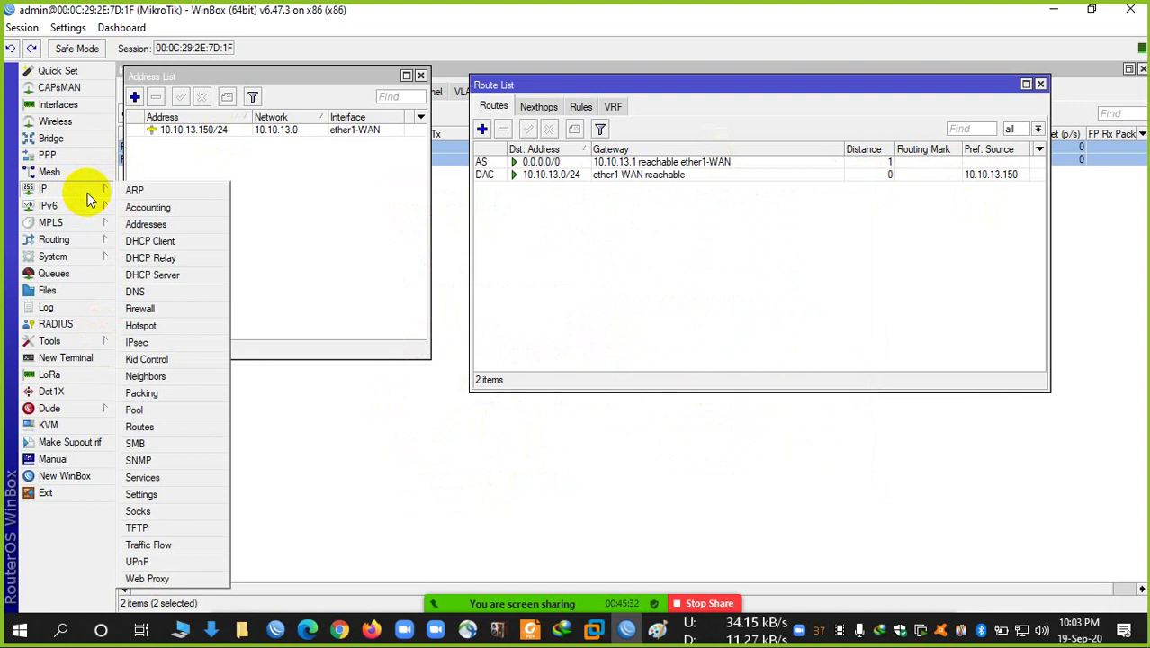
click(160, 291)
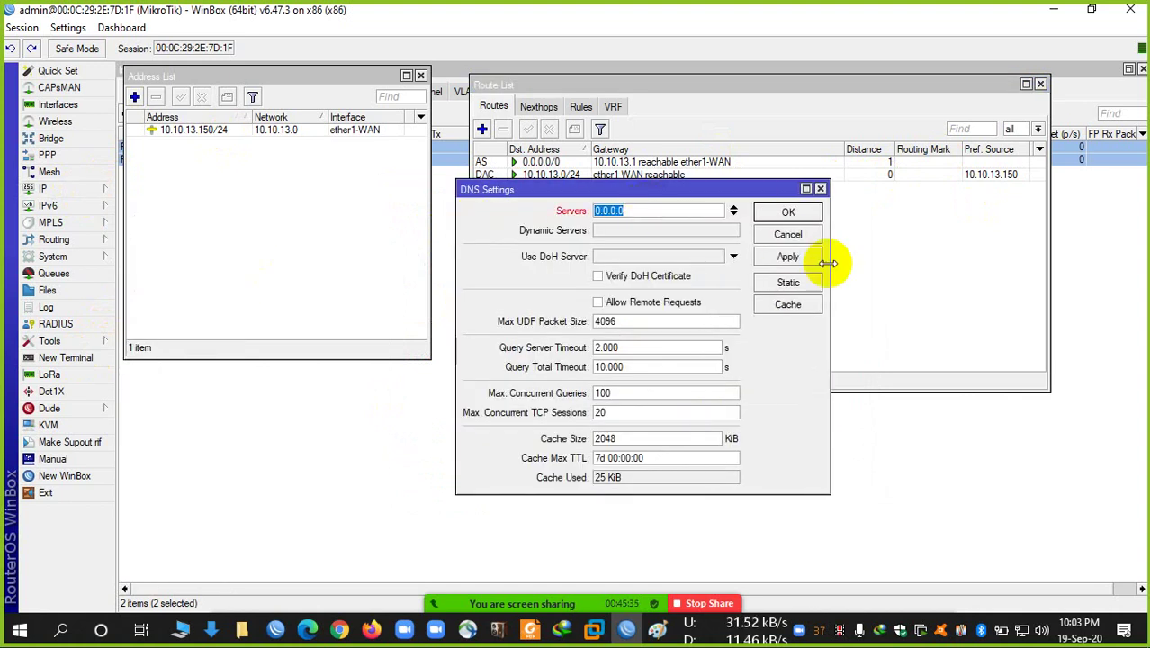
text(8.8.8.8)
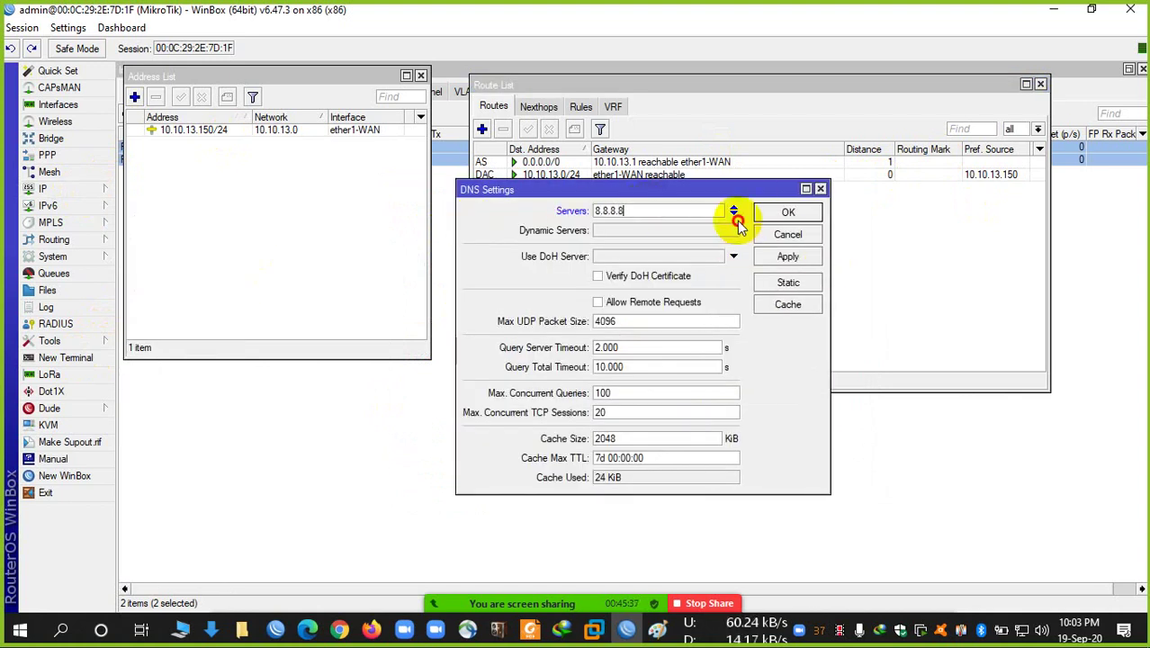
click(733, 215)
text(8.)
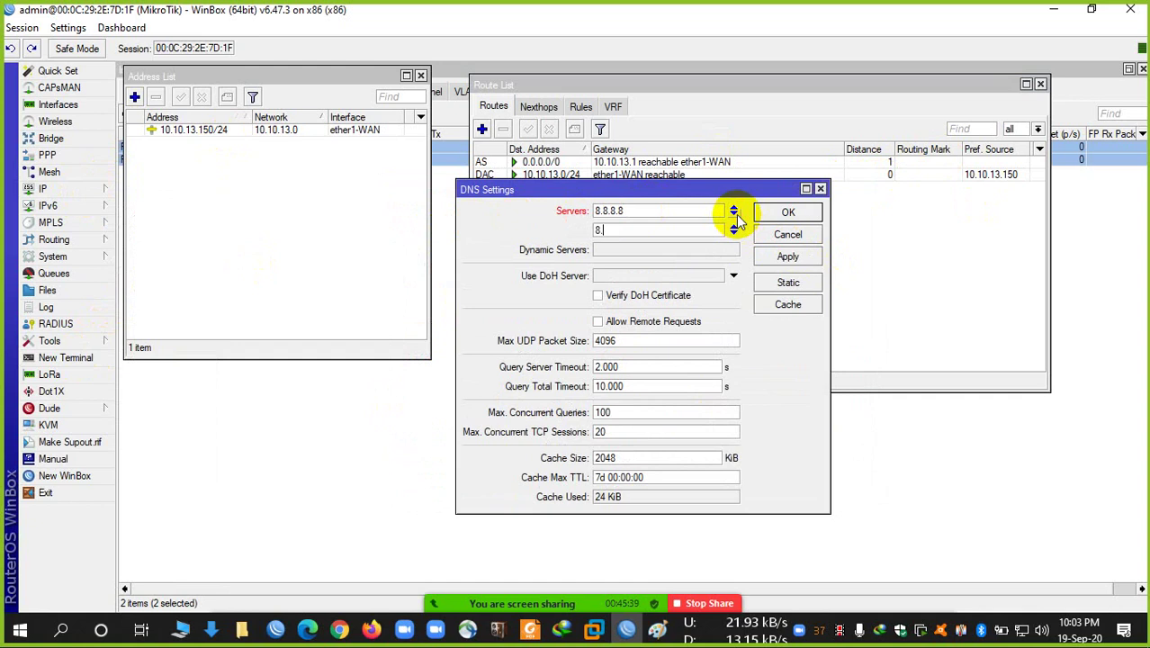
text(8.4.4)
key(Return)
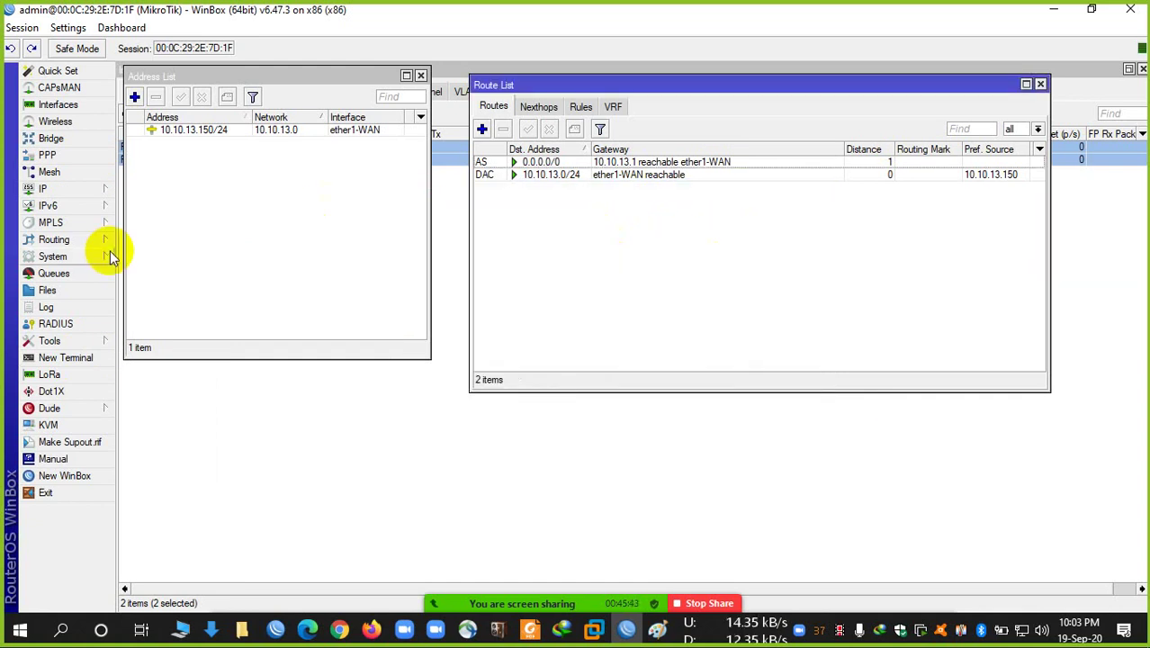
- Add the IP address 10.10.10.1/24 on the ether2-LAN interface and select its entry in the Address List
click(134, 97)
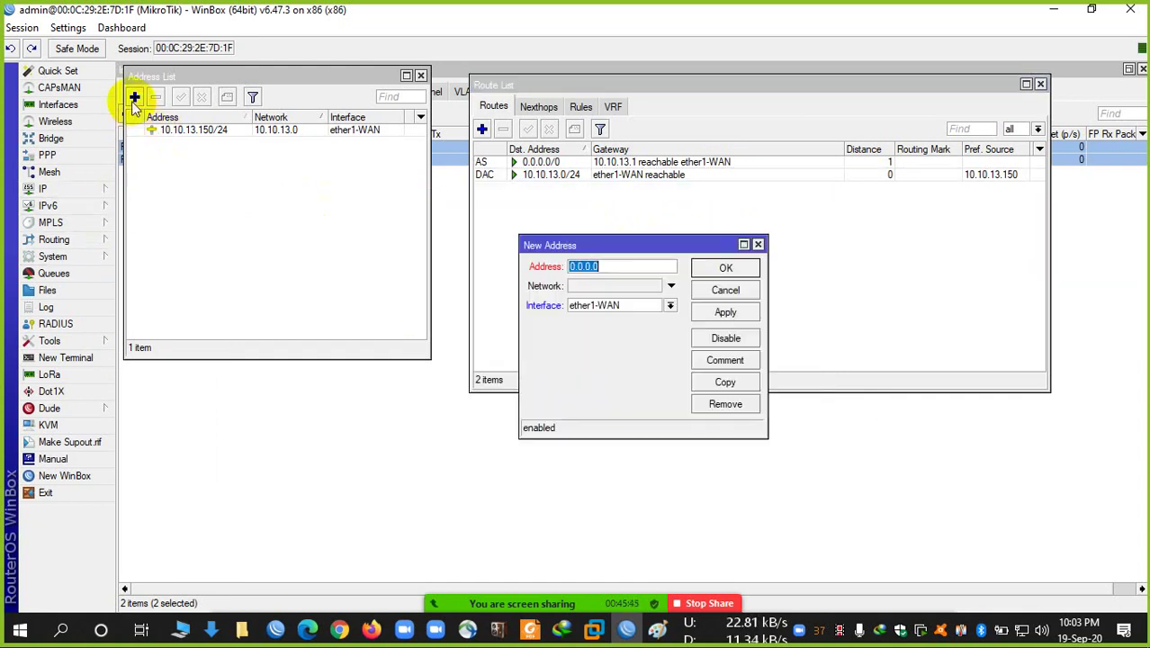
text(10.10.10.)
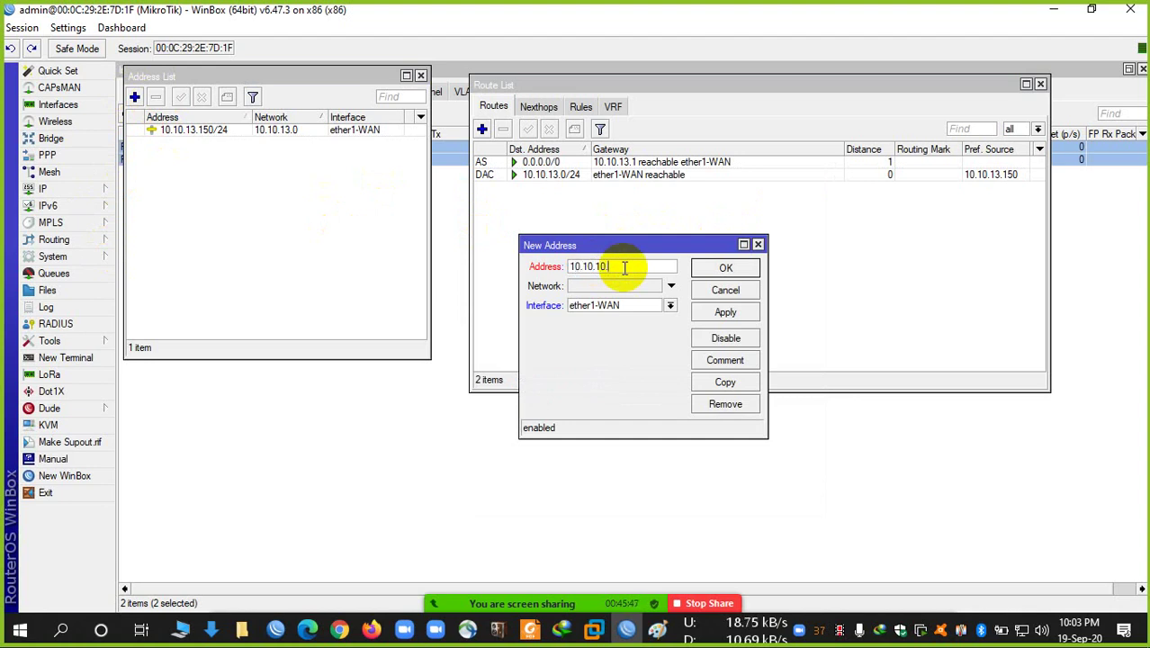
text(1/24)
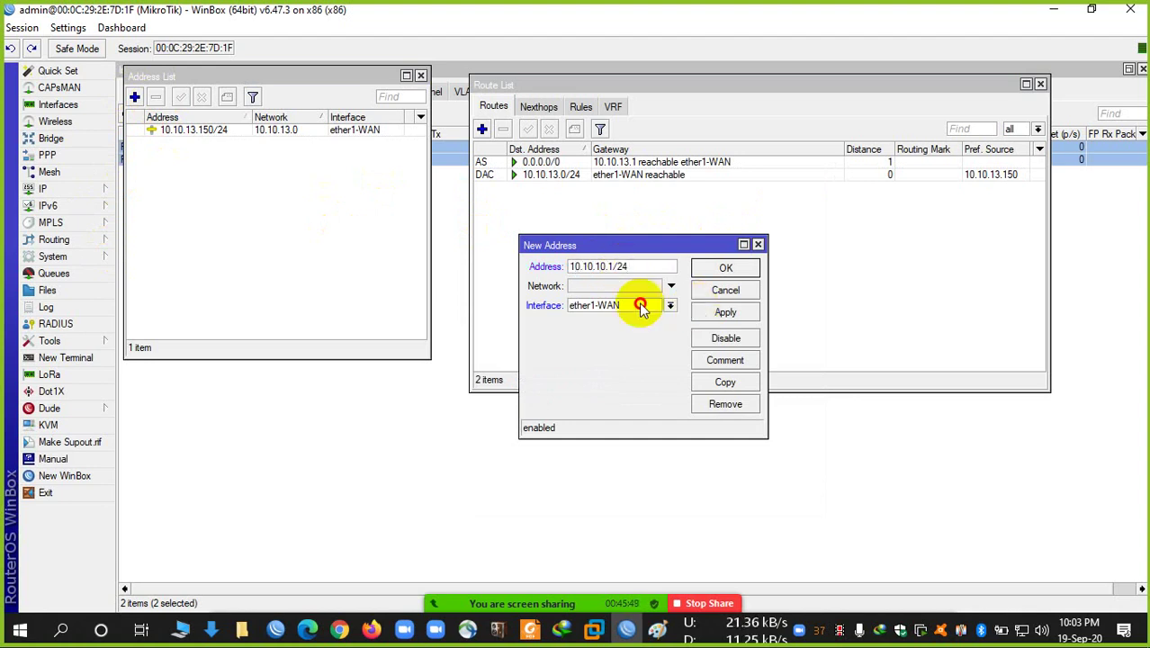
click(670, 305)
click(621, 328)
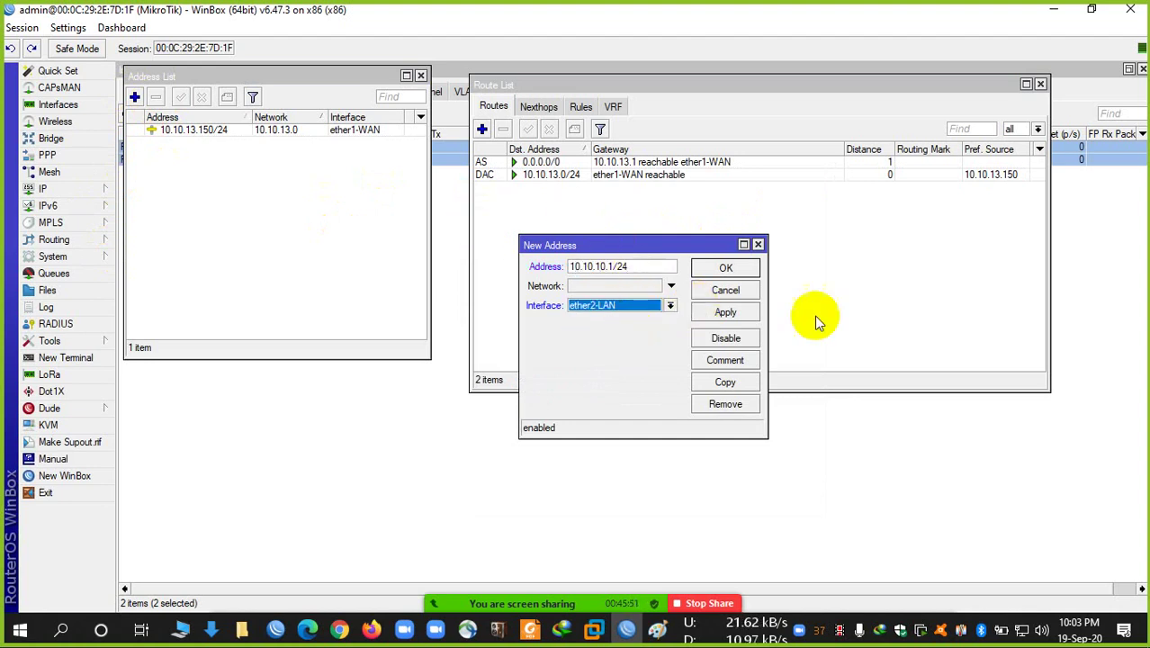
click(740, 312)
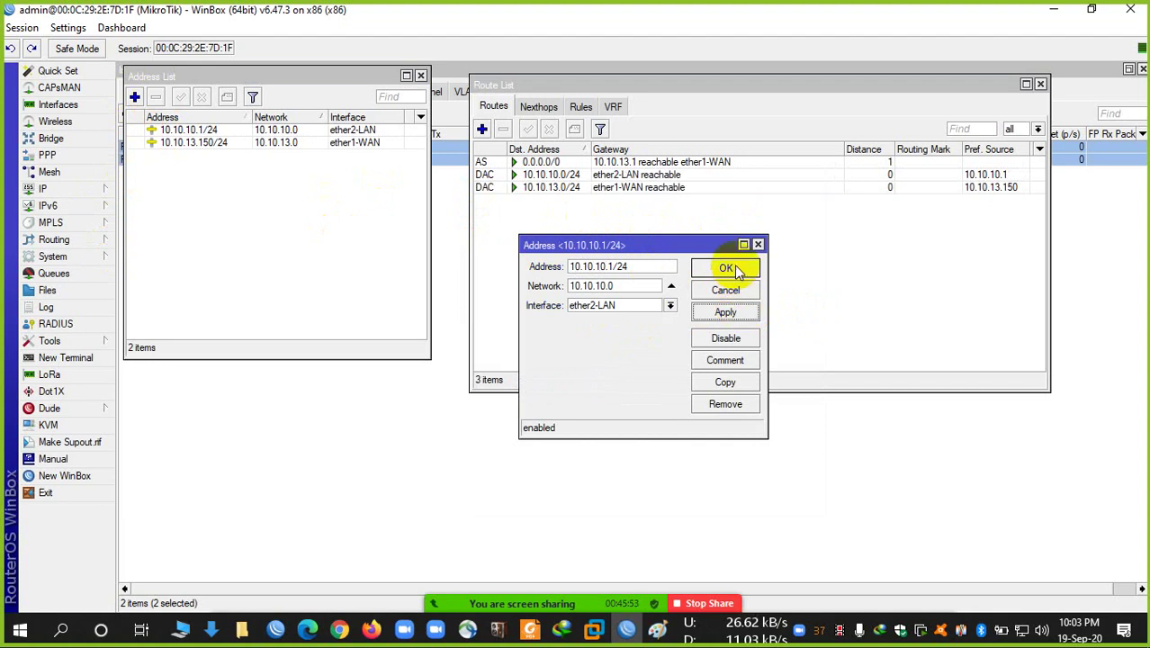
click(736, 270)
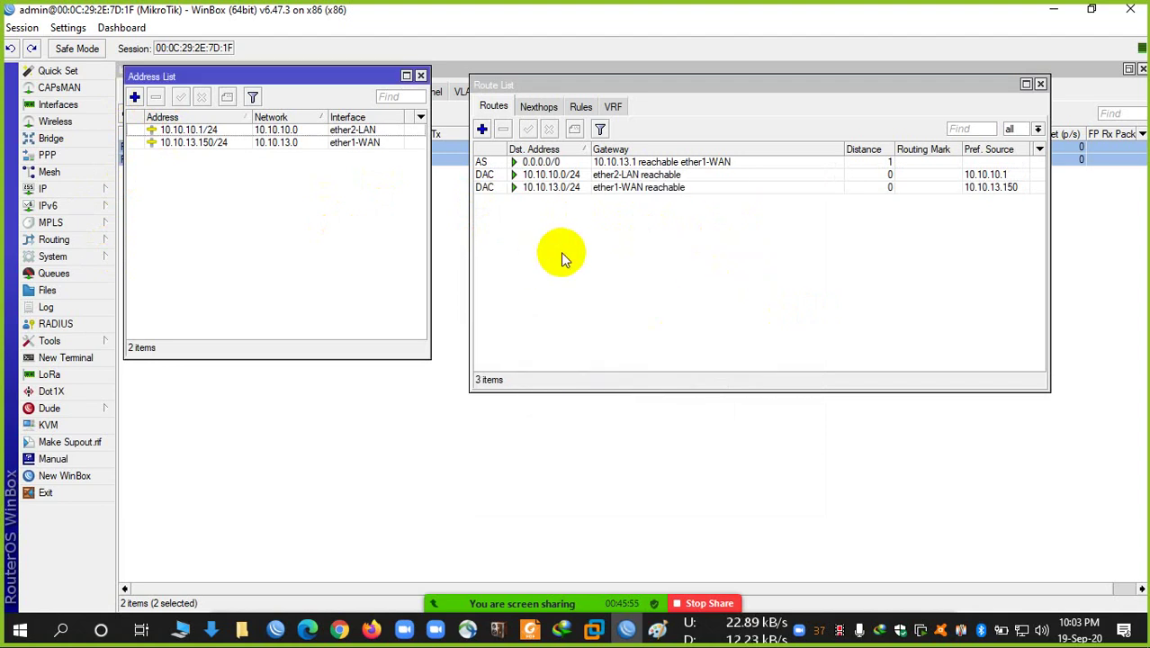
click(203, 130)
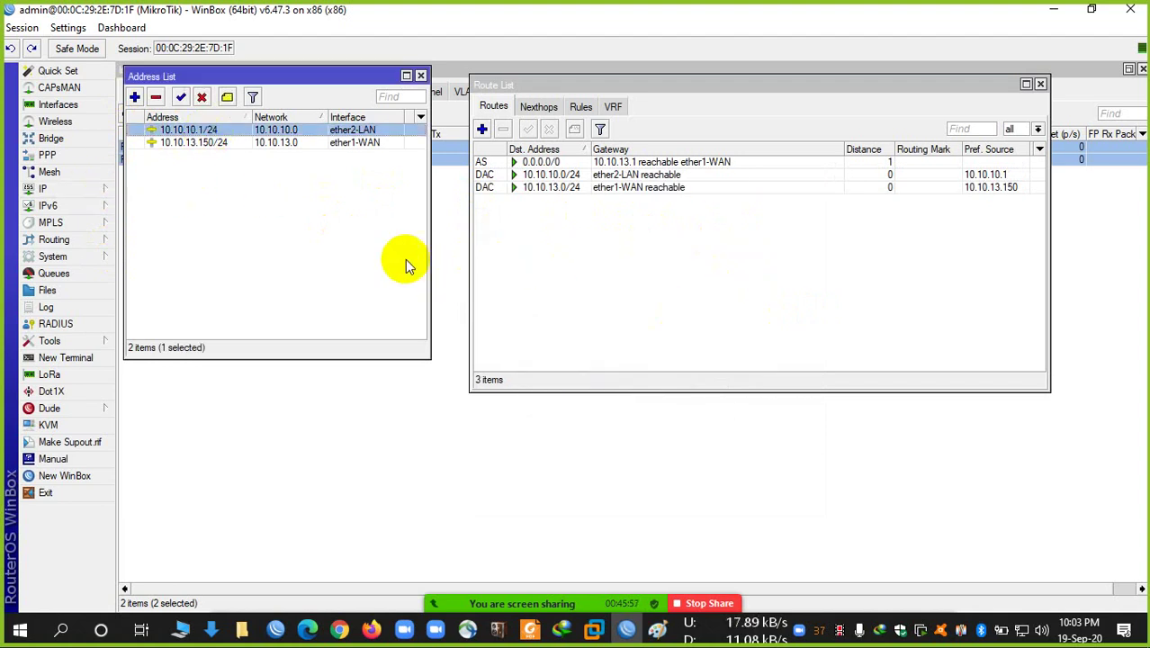
- Start a new firewall NAT rule with chain srcnat and out interface ether1-WAN
click(87, 193)
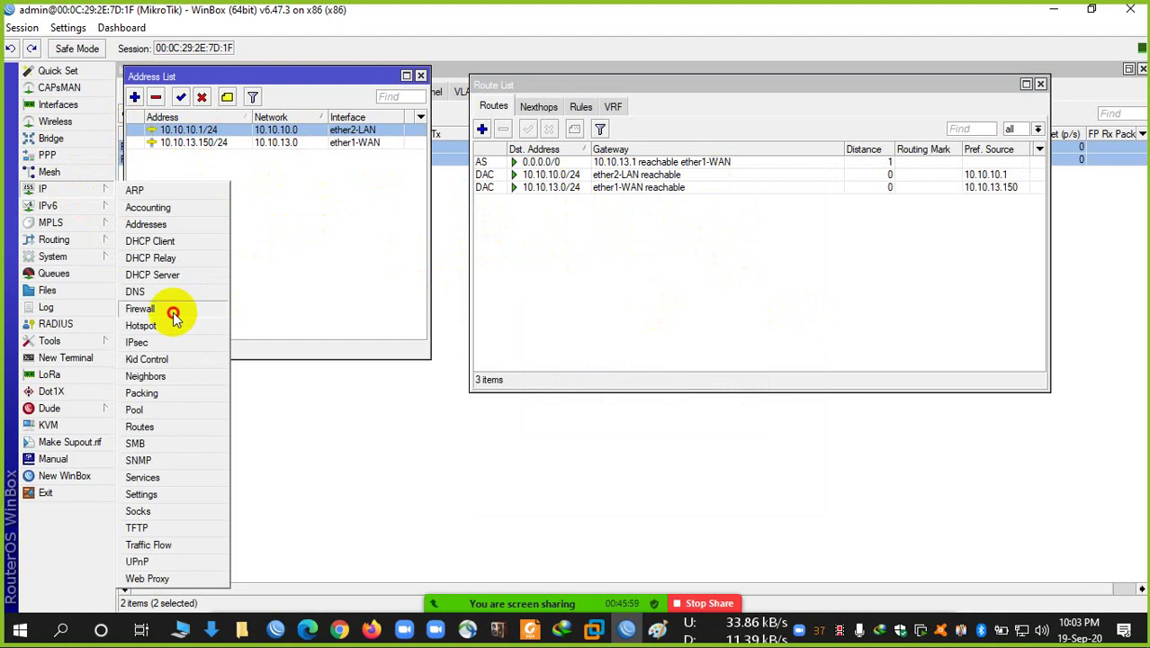
click(171, 310)
click(323, 209)
click(262, 231)
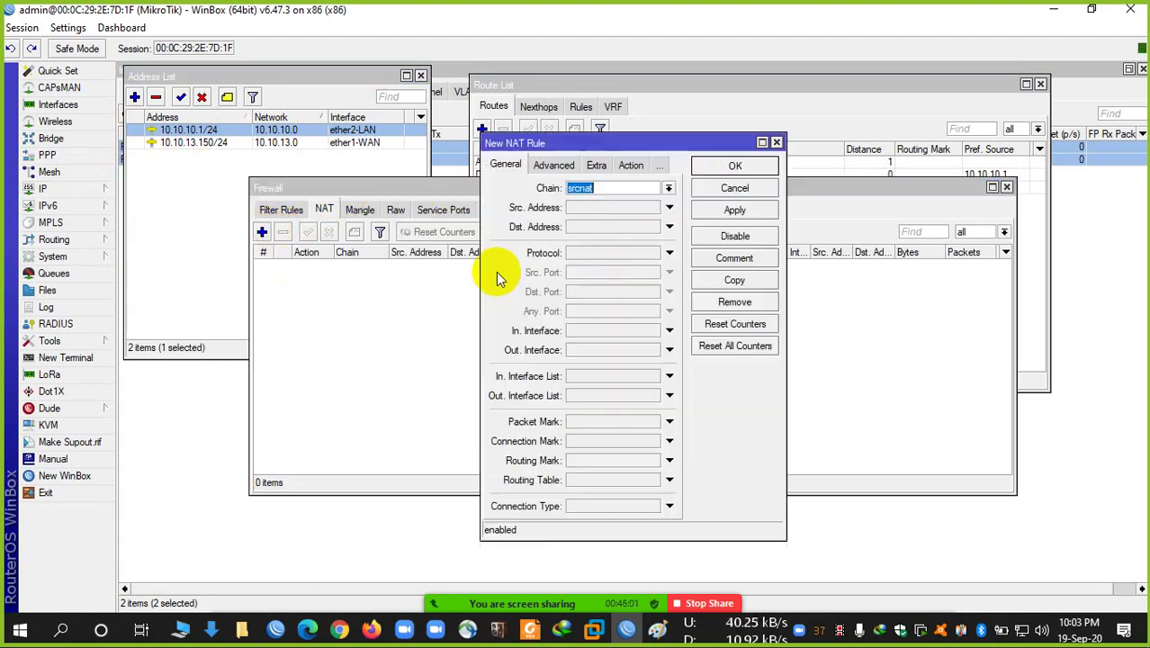
click(669, 188)
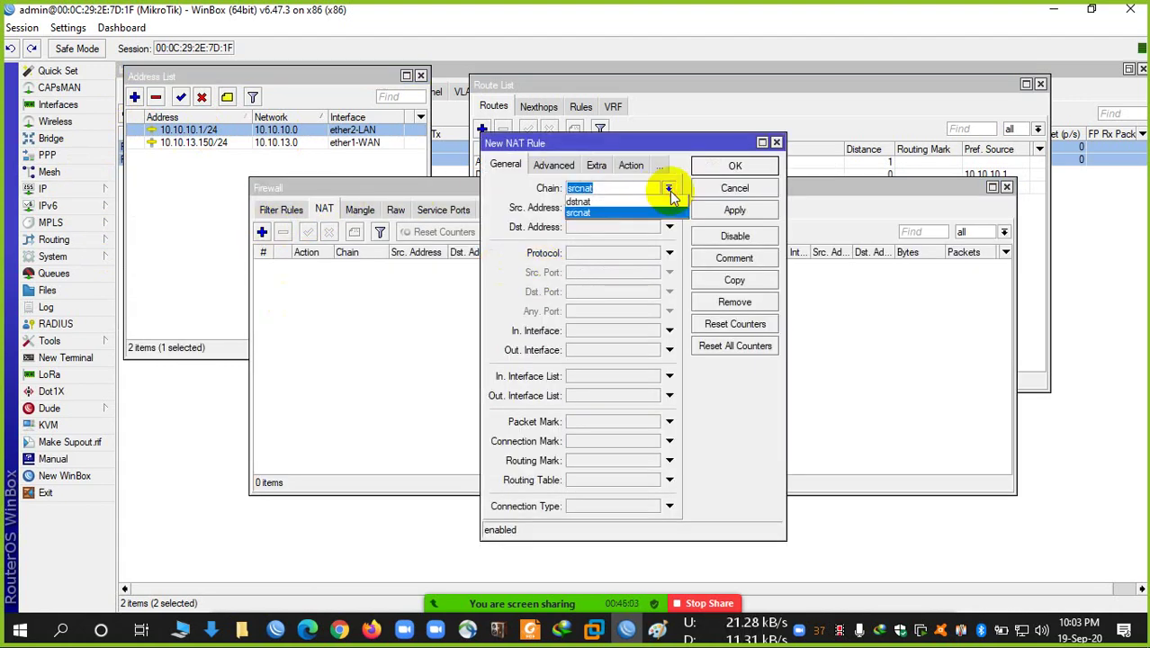
click(670, 191)
click(631, 350)
click(651, 350)
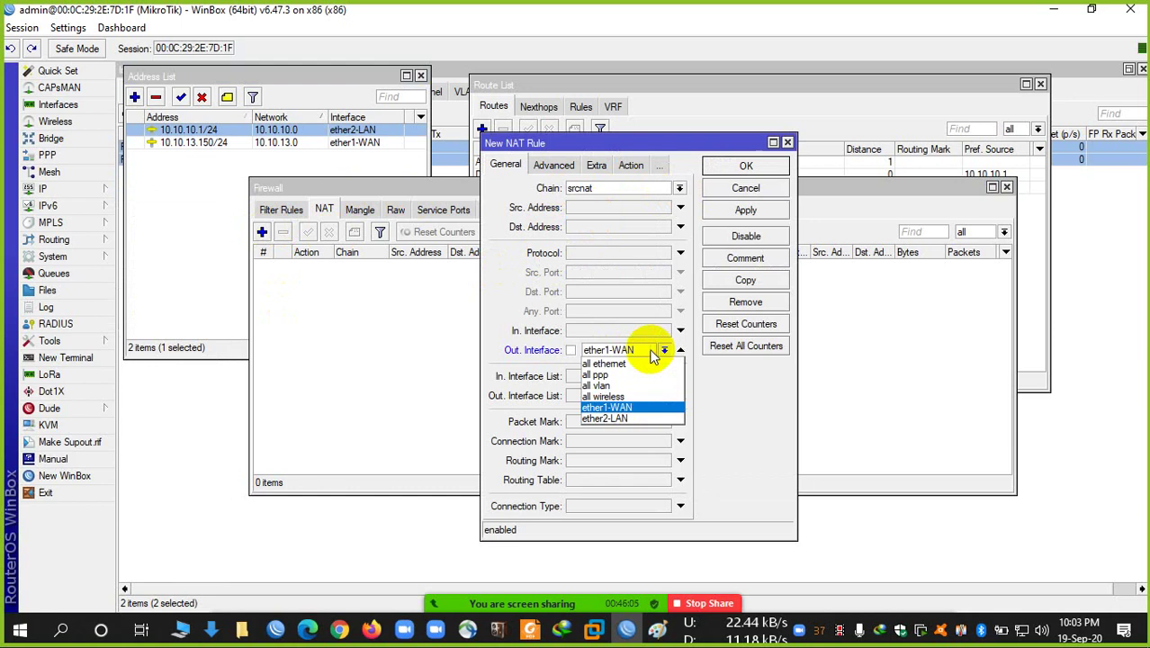
click(632, 408)
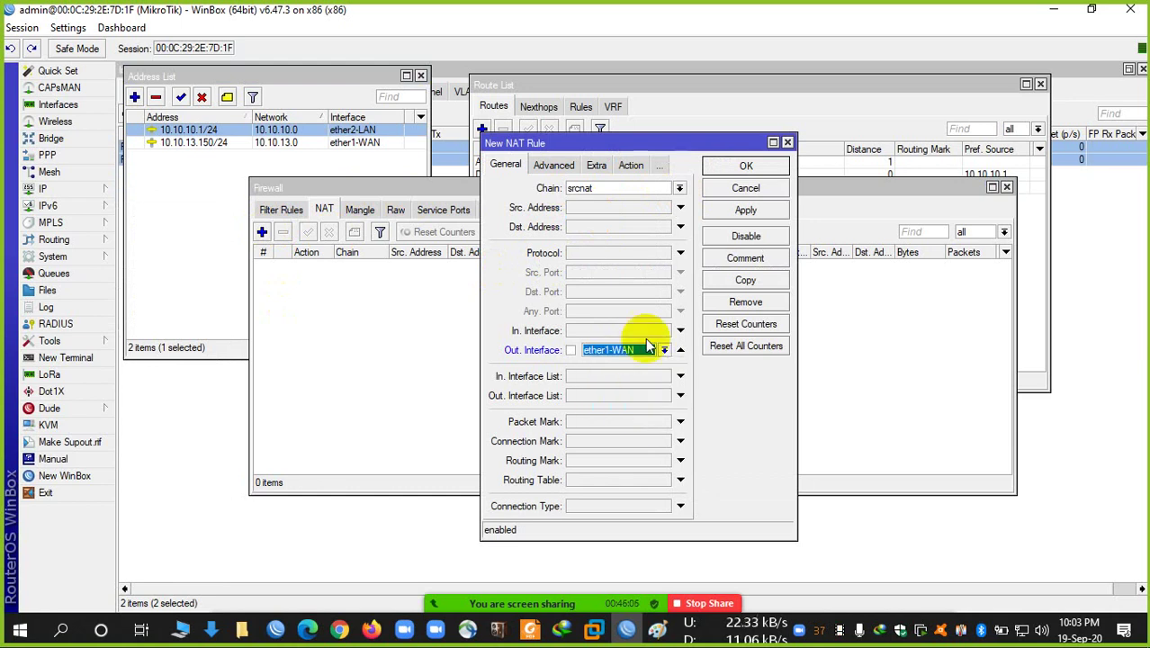
- Set the NAT rule's action to masquerade and save the rule
click(630, 165)
click(661, 188)
click(617, 268)
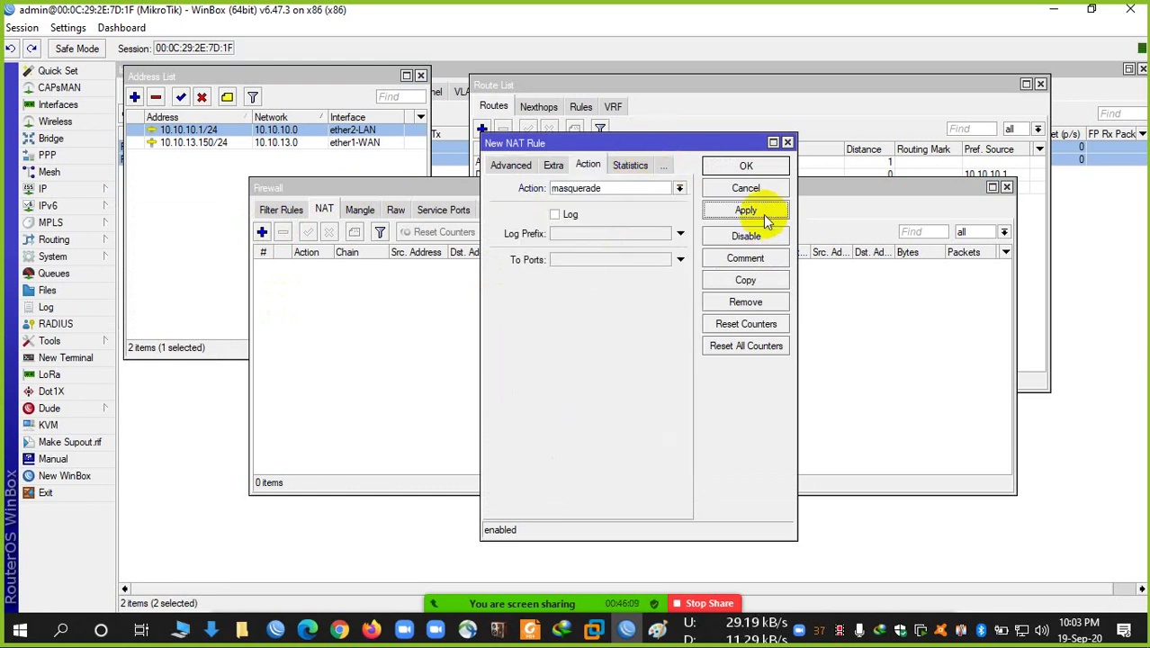
click(745, 166)
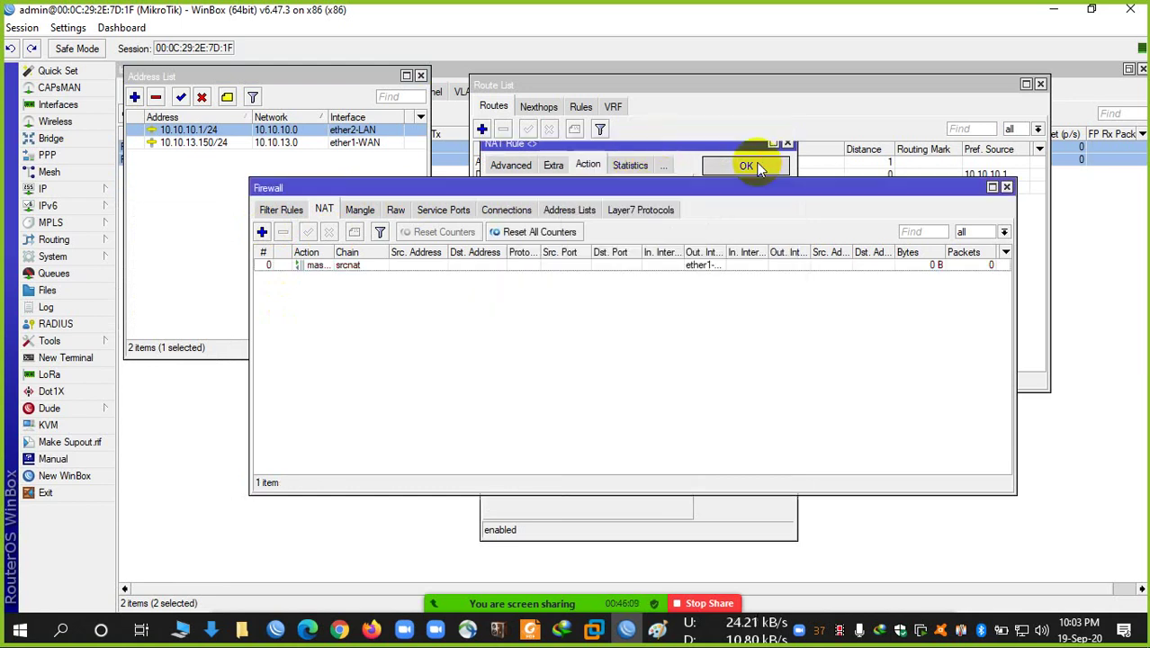
- Review the WAN and LAN address entries and the srcnat rule, and close all open configuration windows
click(213, 142)
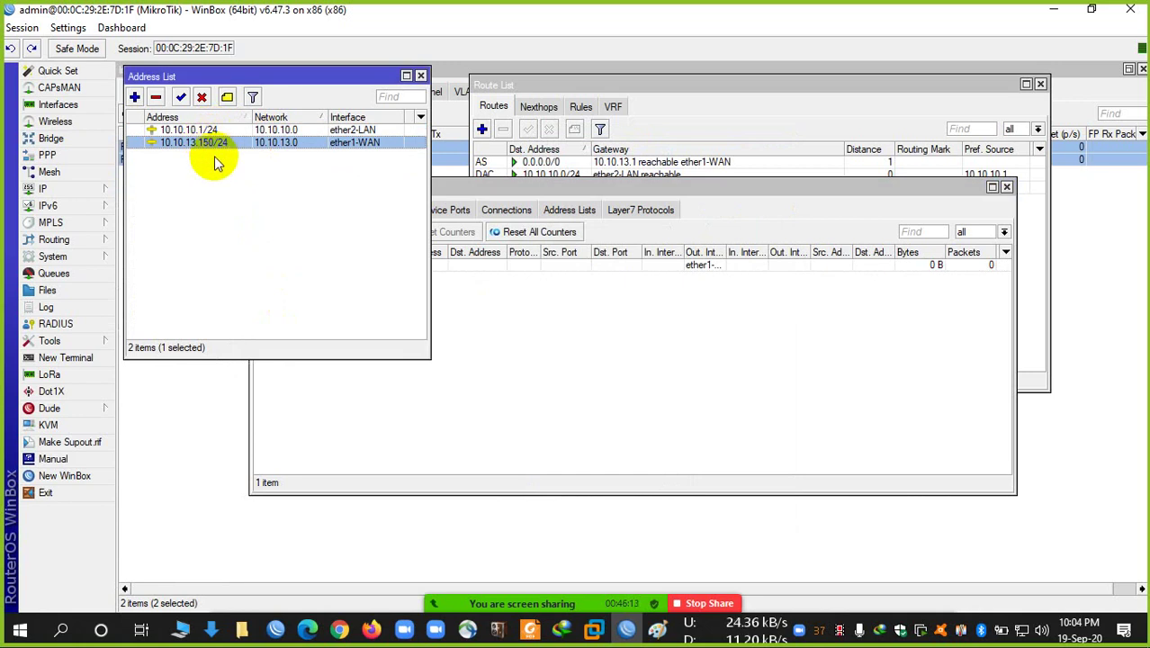
click(210, 130)
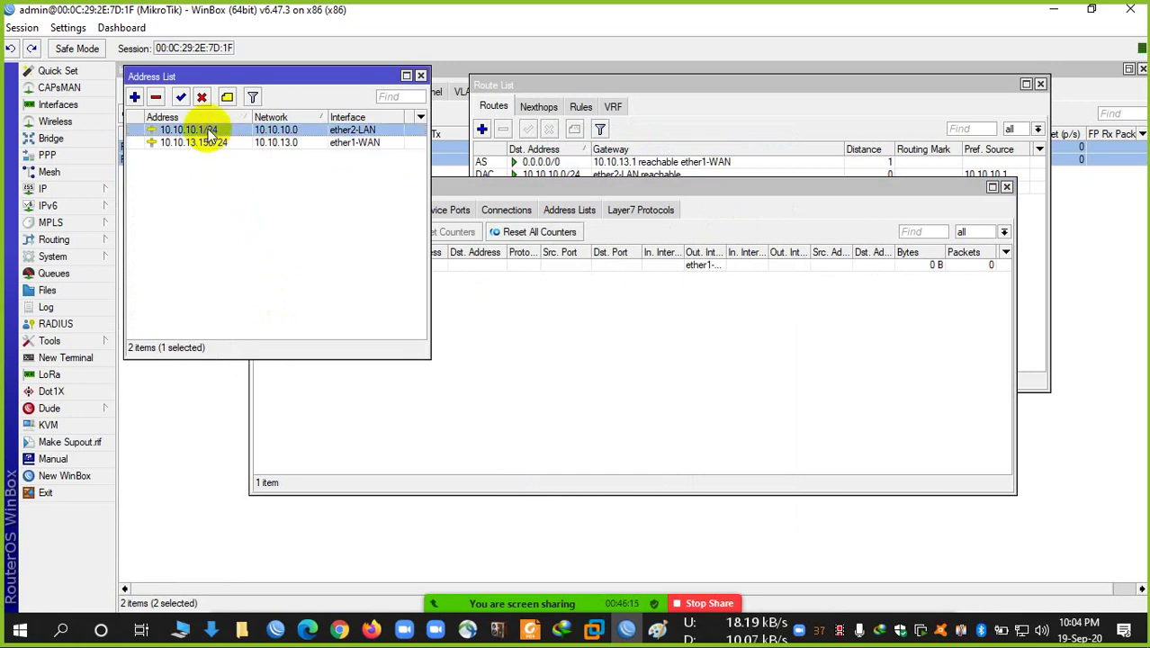
click(667, 265)
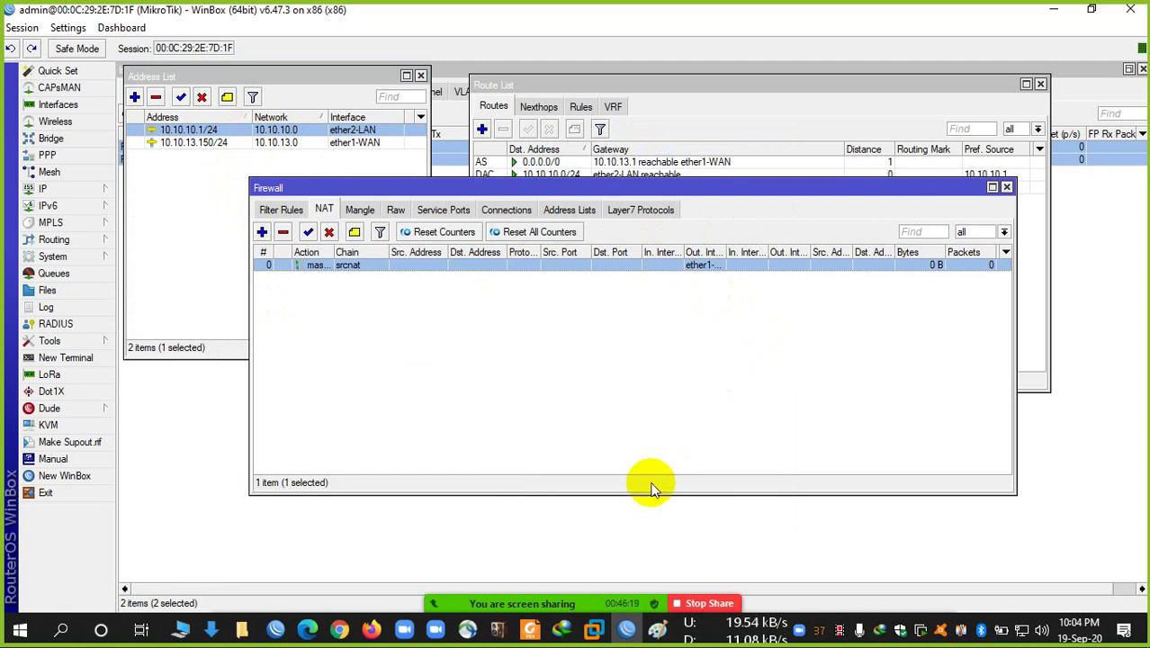
key(Escape)
key(Escape)
key(Escape)
key(Escape)
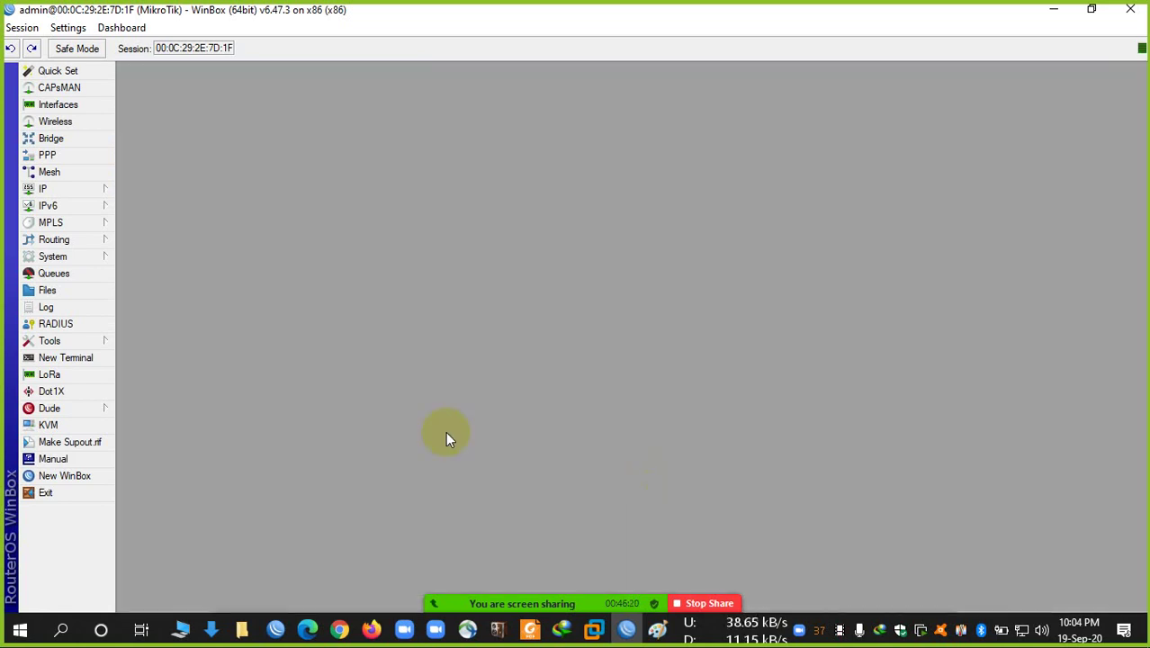
click(108, 364)
key(Return)
key(Return)
key(Return)
key(Return)
text(p)
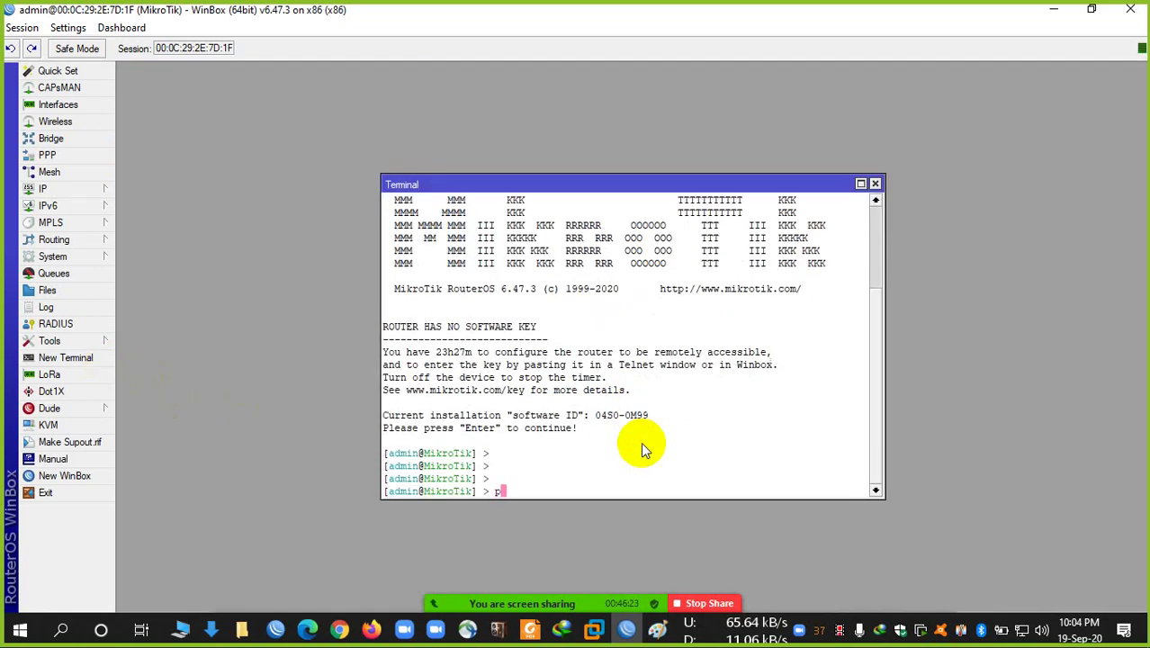
text(ing w)
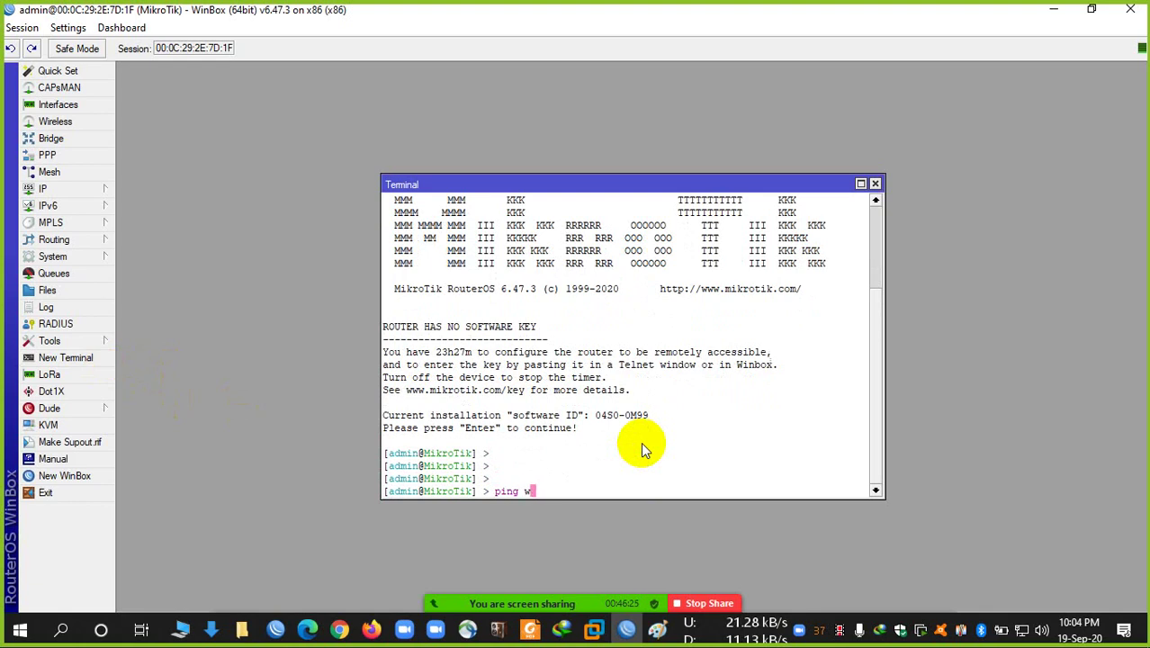
text(ww.google.com)
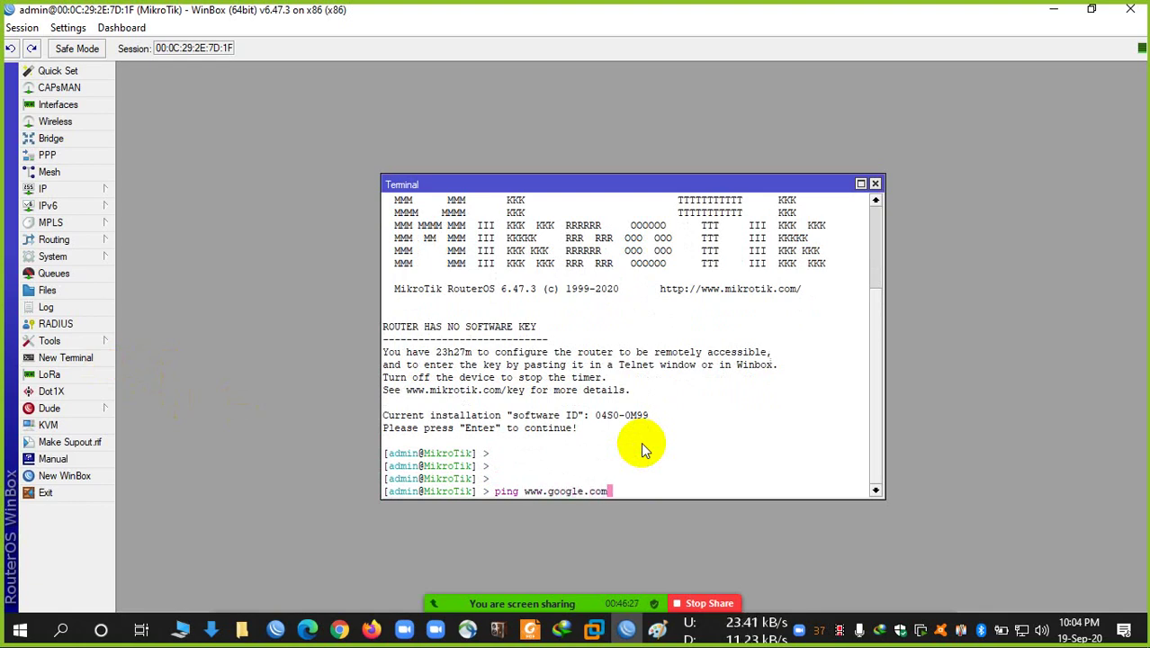
key(Return)
key(ctrl+c)
- Ping 8.8.8.8 again in the same terminal, and close the terminal window
text(p)
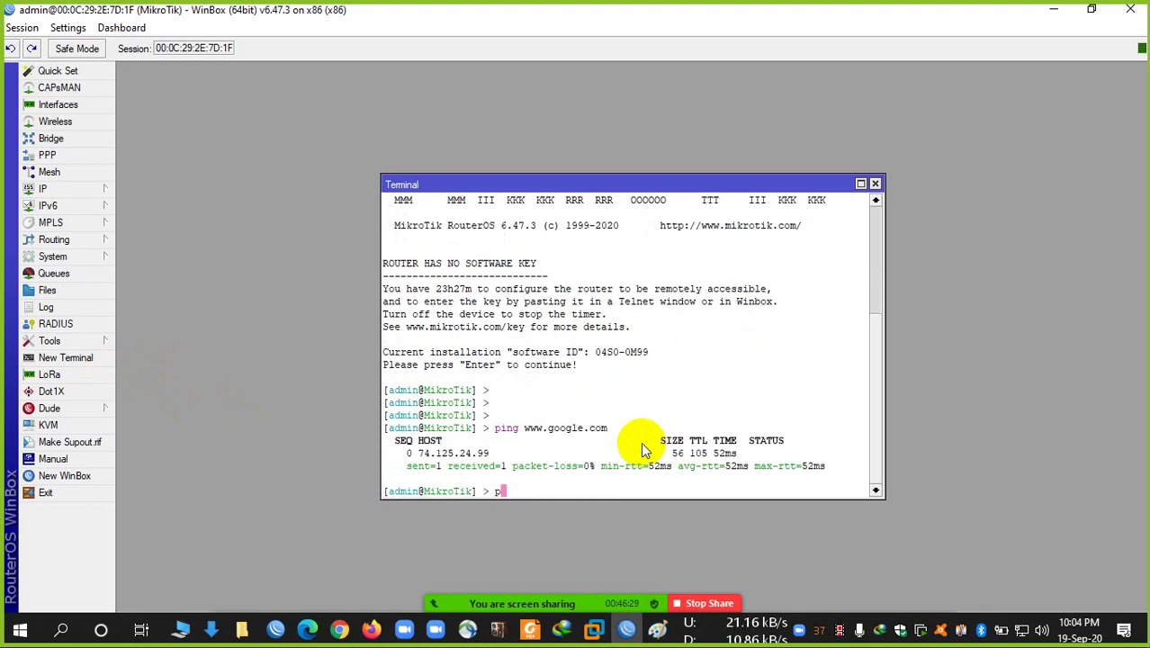
text(ing 8.8.8.8)
key(Return)
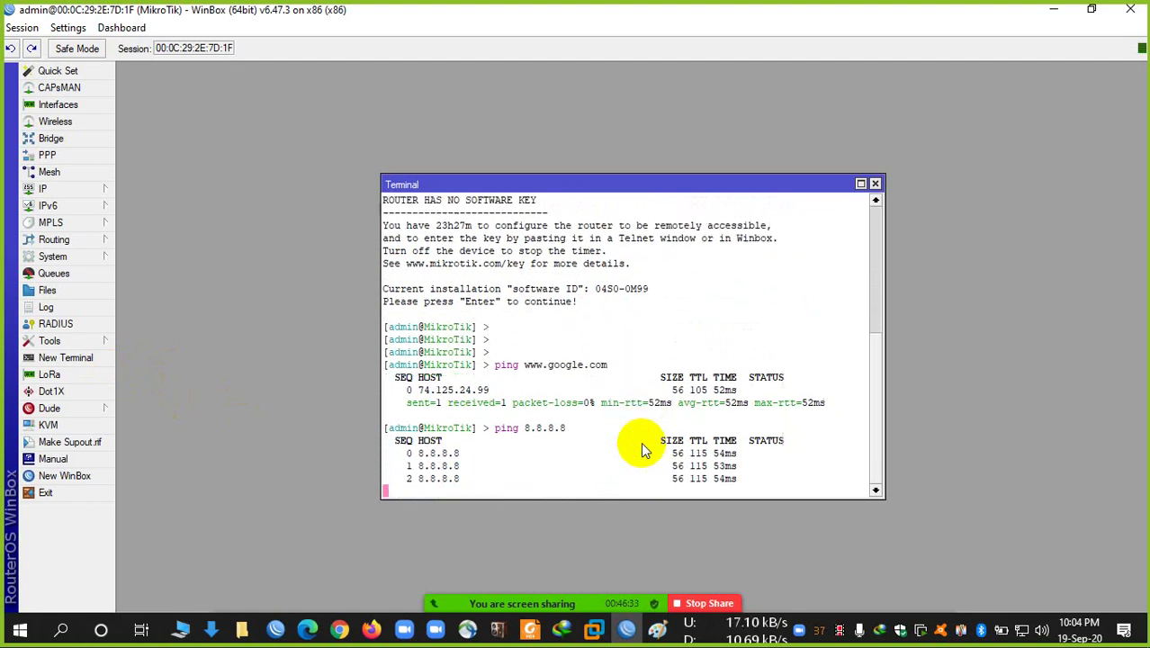
click(874, 188)
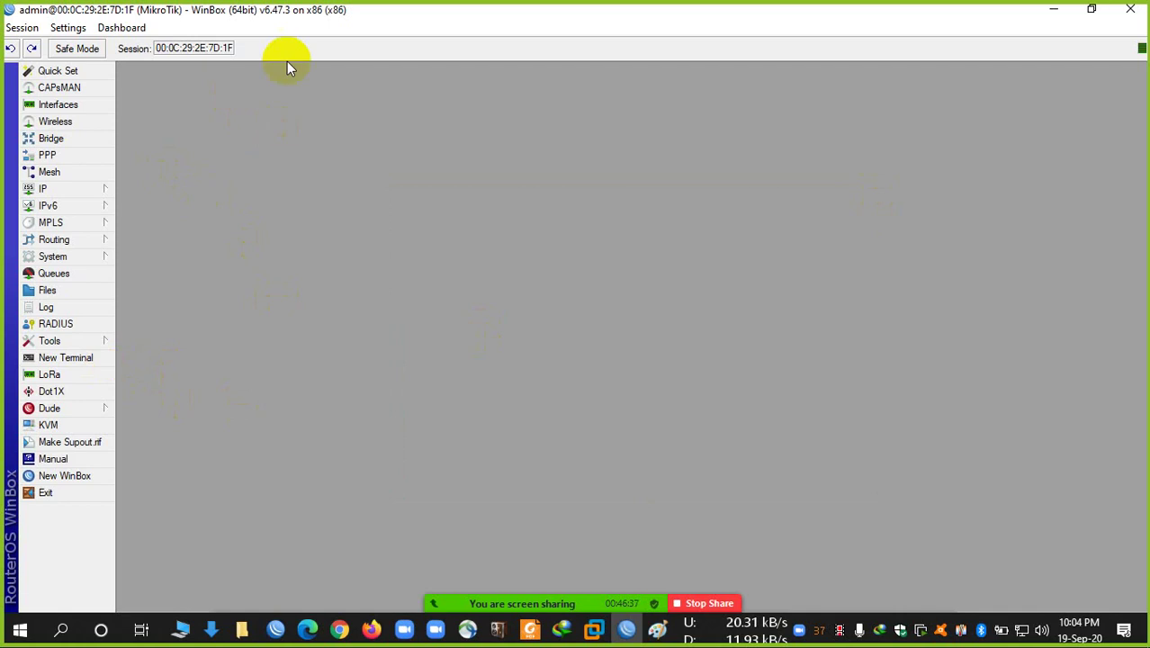
- Open the router's package list and check for RouterOS updates on the stable channel
click(90, 257)
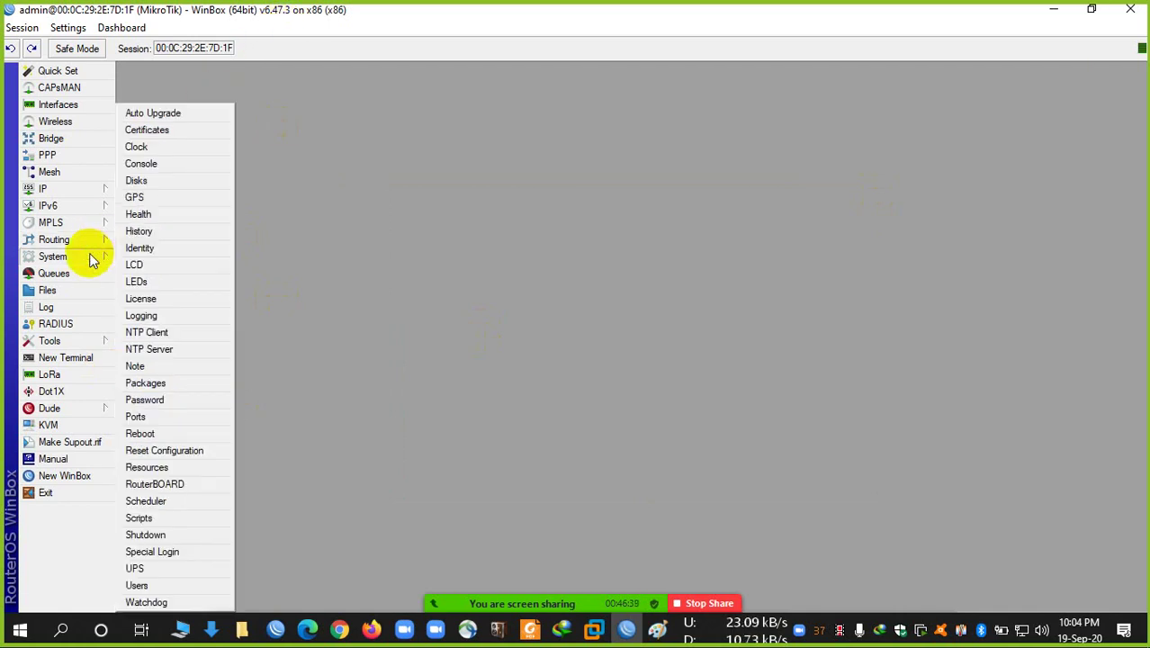
click(154, 382)
click(441, 222)
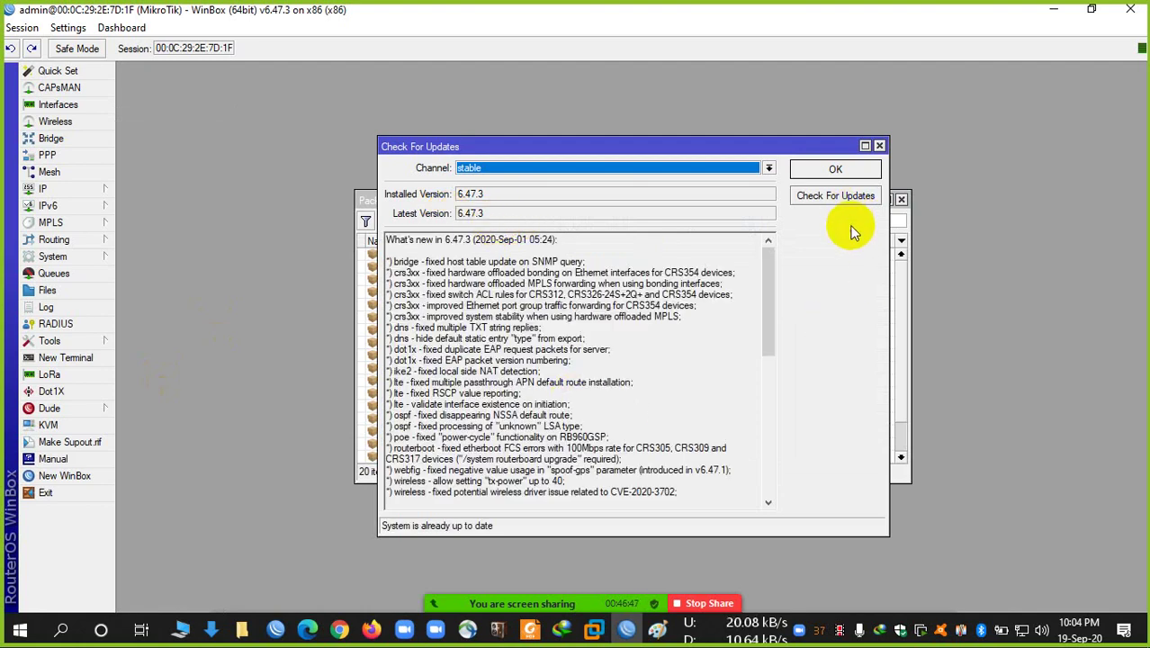
- Check for RouterOS updates on the long term, testing and development channels, and close the update check
click(493, 179)
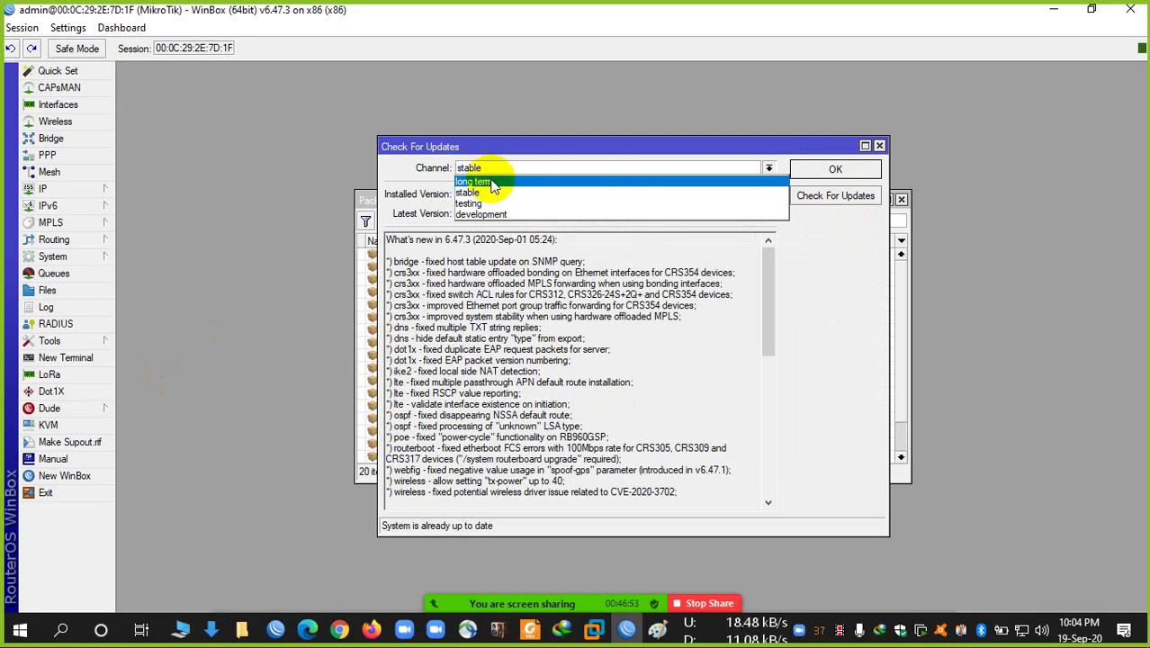
click(493, 182)
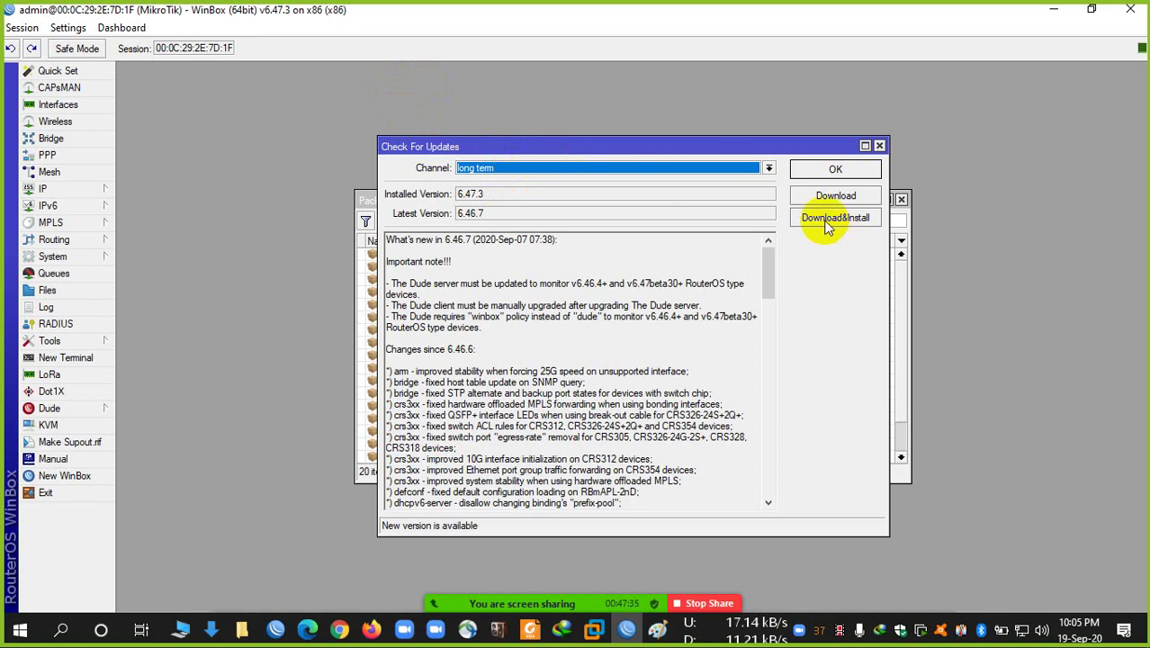
click(506, 169)
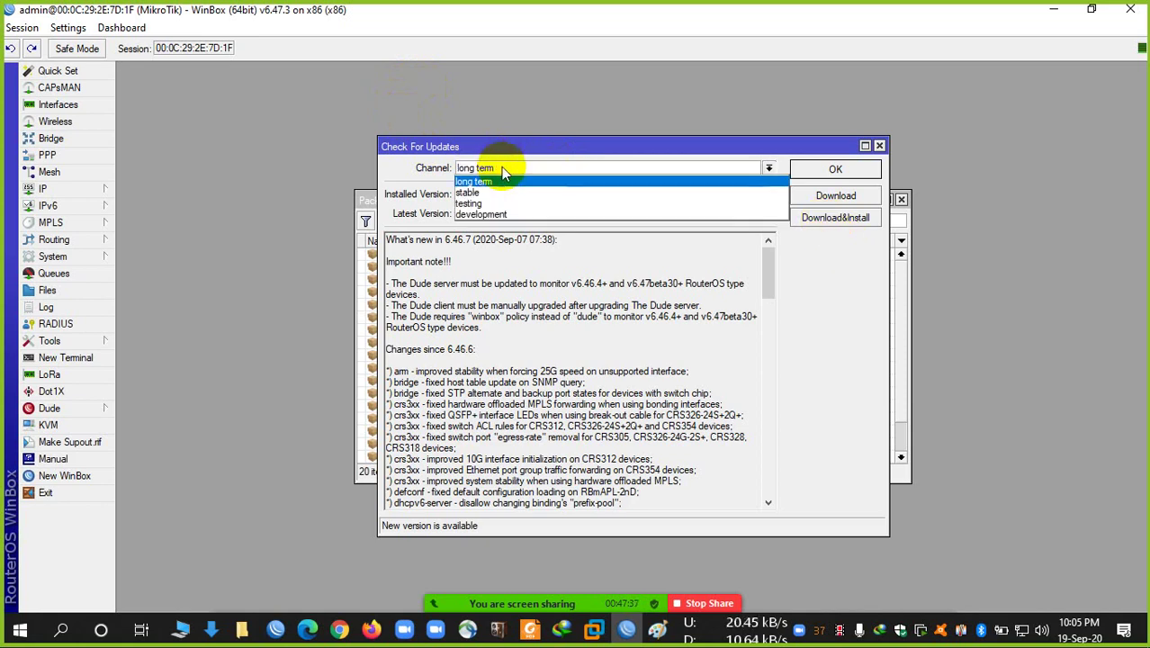
click(487, 203)
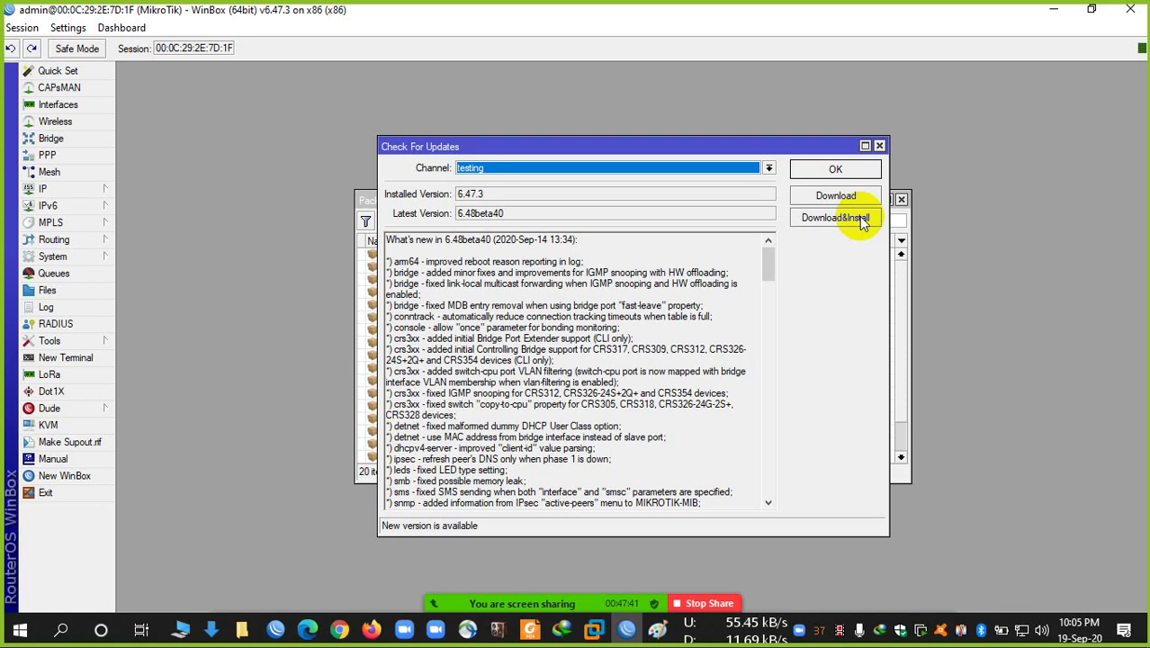
click(590, 167)
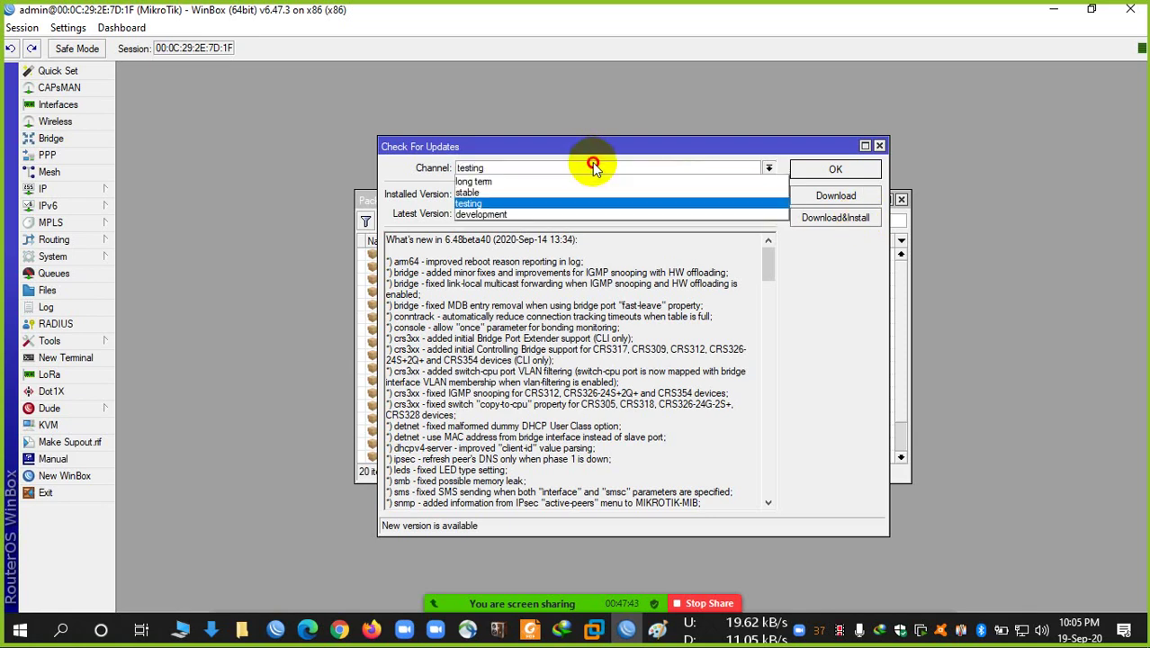
click(536, 212)
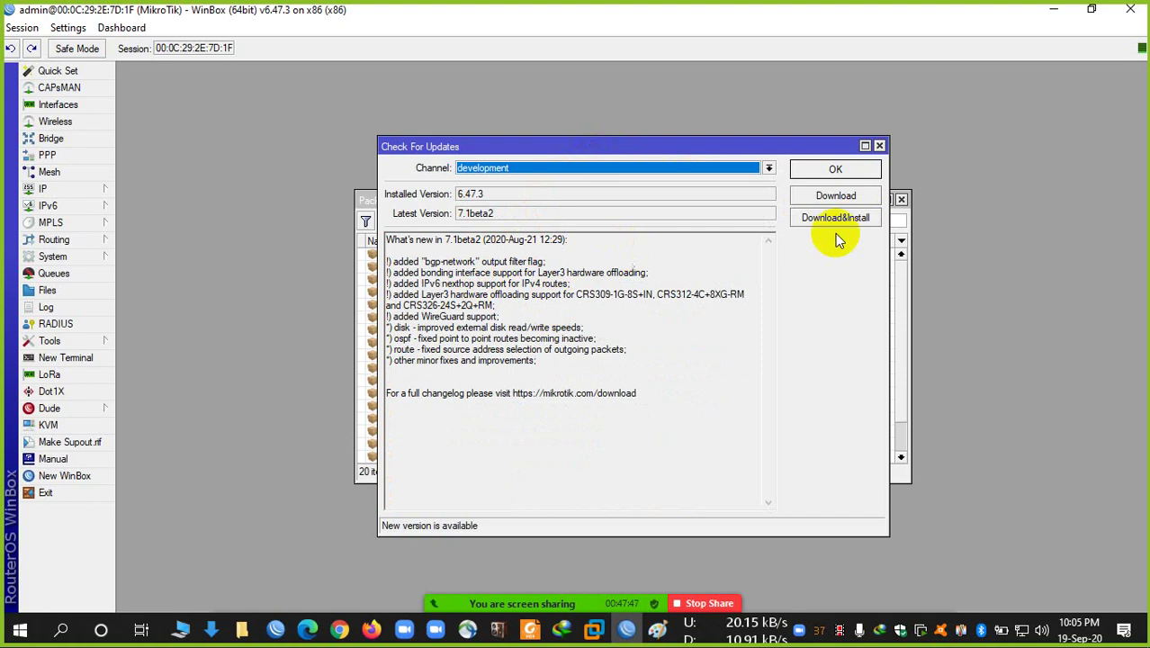
click(879, 146)
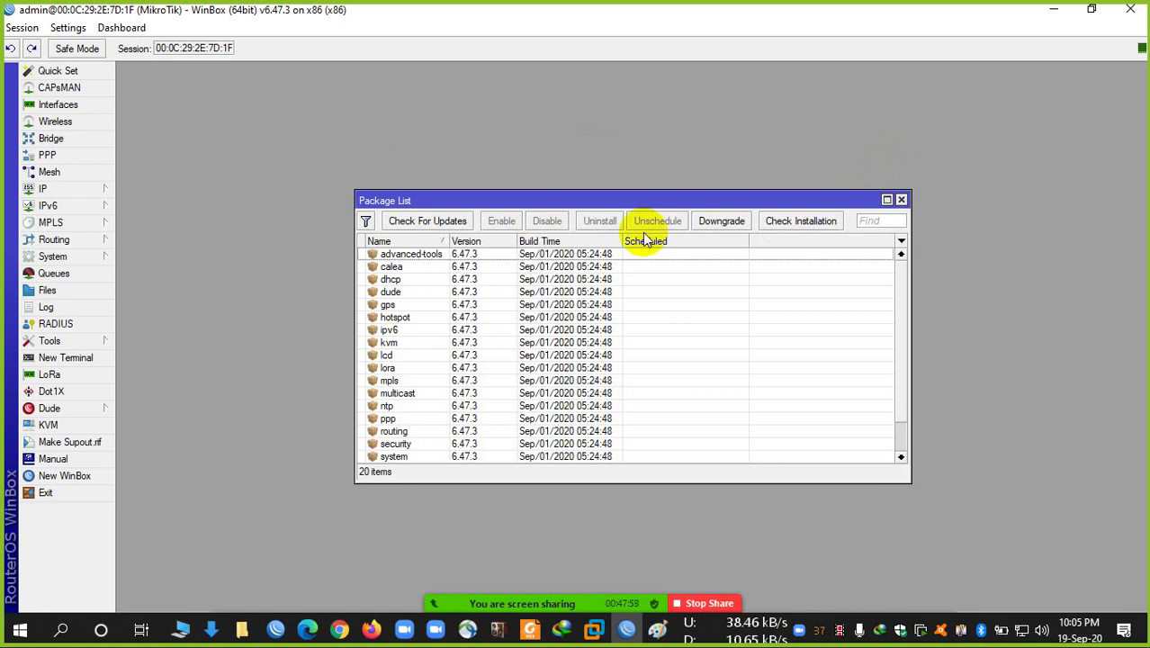
- View the router's file list, and close the file and package lists
click(63, 290)
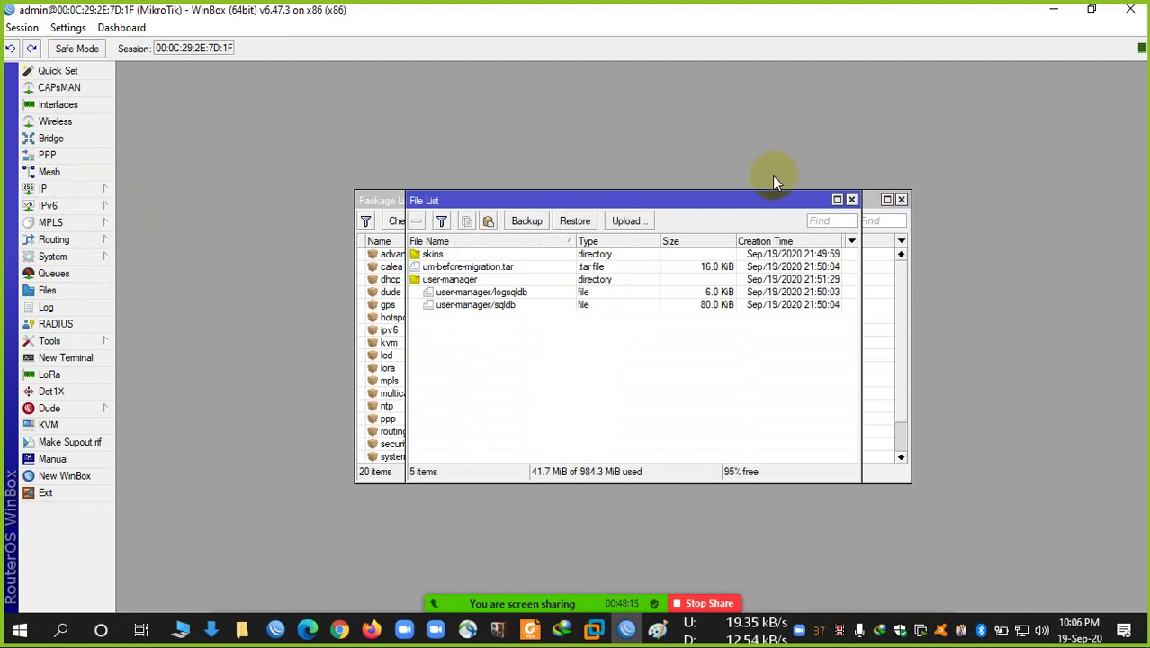
click(851, 199)
click(901, 199)
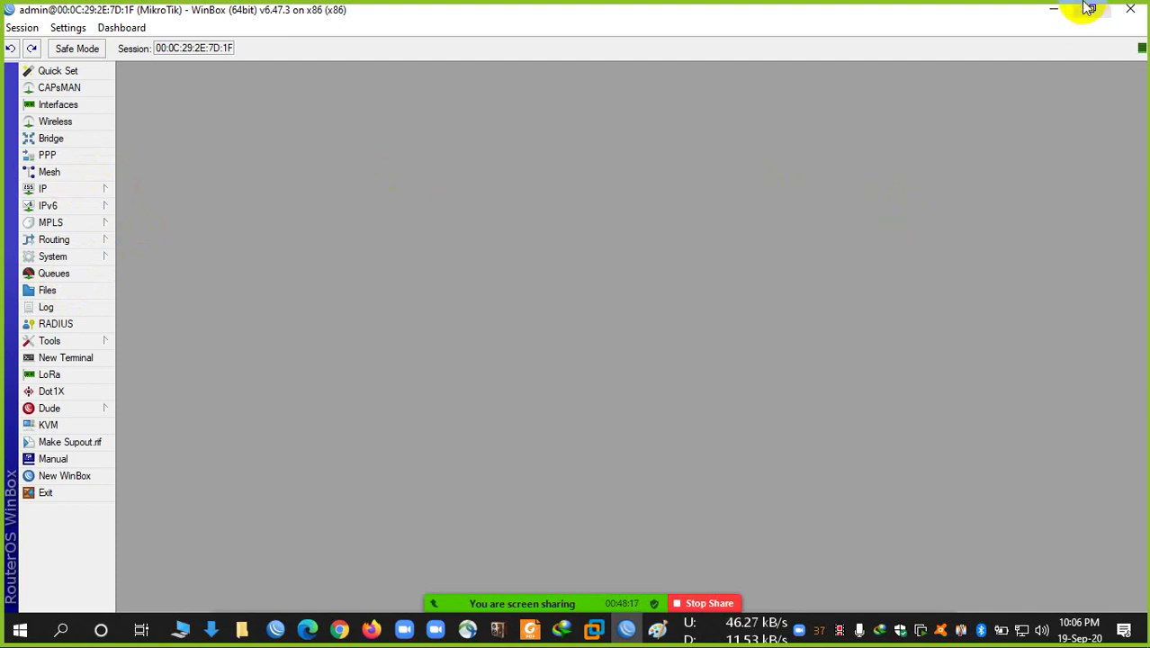
- Switch to VMware Workstation to view its virtual machine library, and look through the desktop folder of CSL Mikrotik Batch 73 Lalmatia
click(1054, 9)
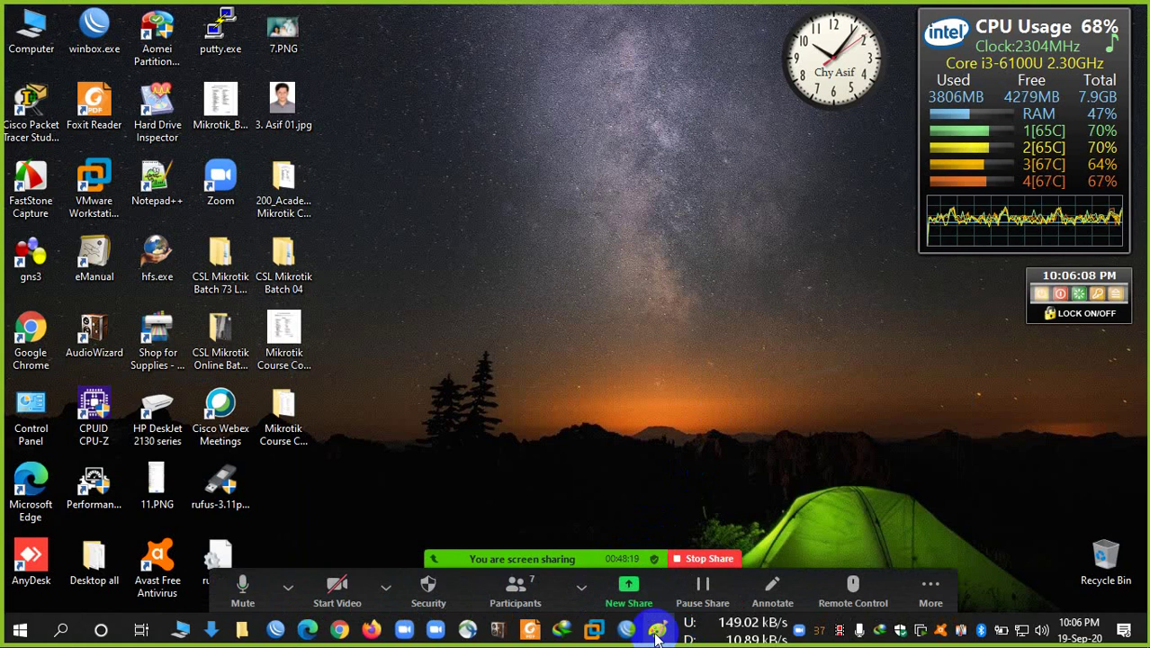
click(594, 630)
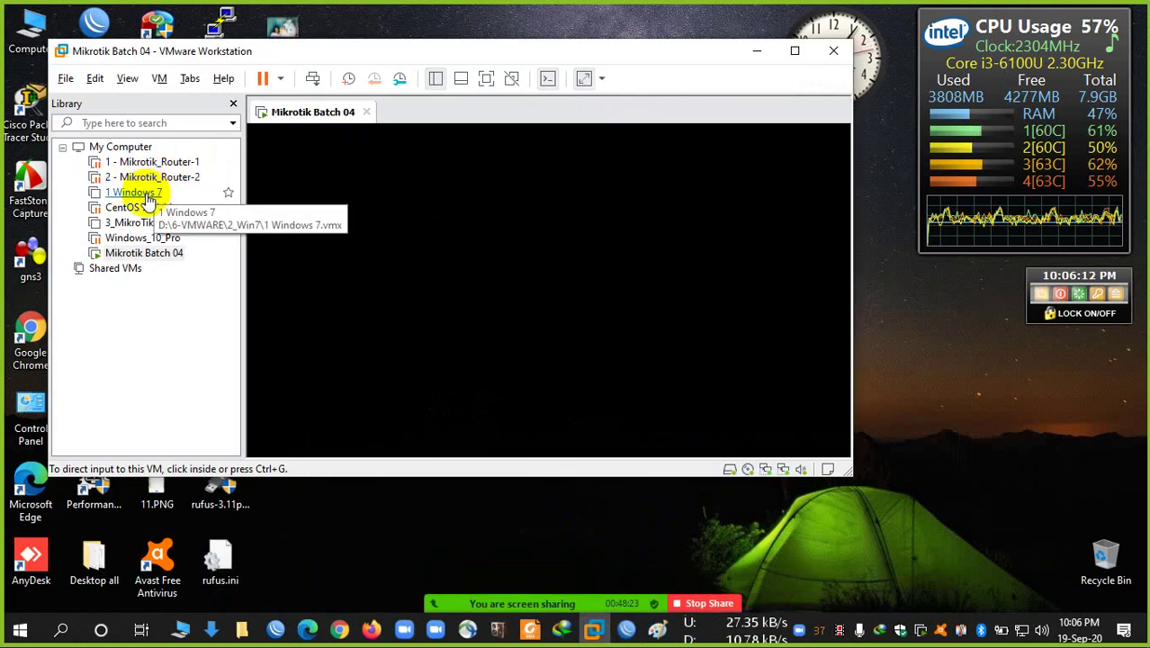
click(754, 54)
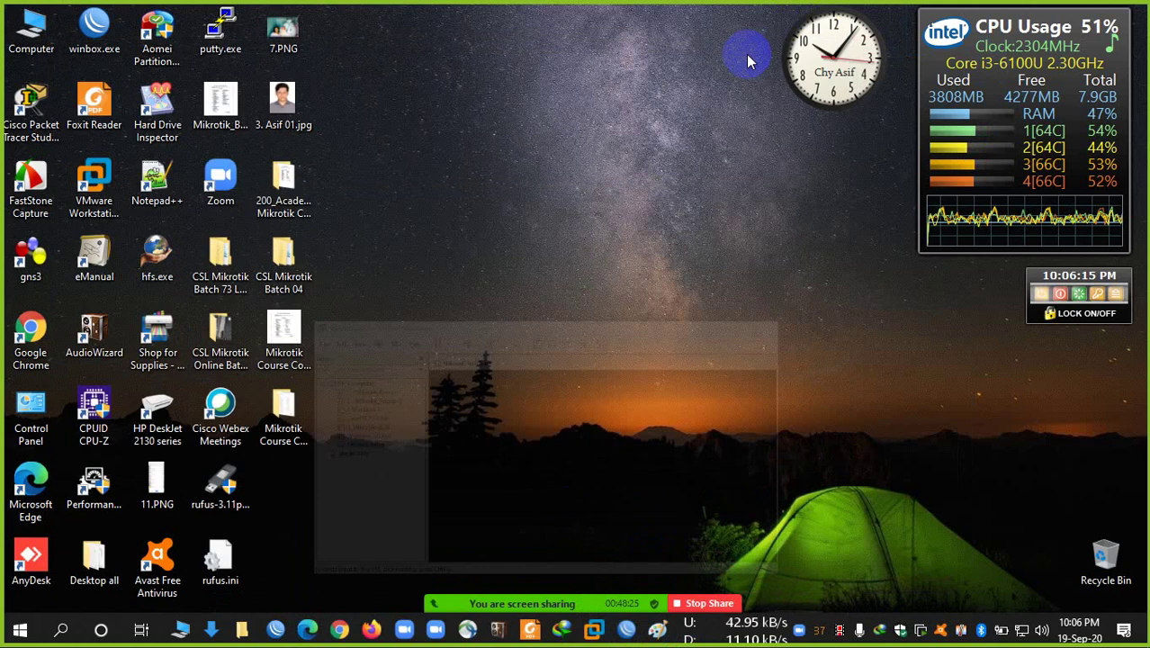
double_click(223, 270)
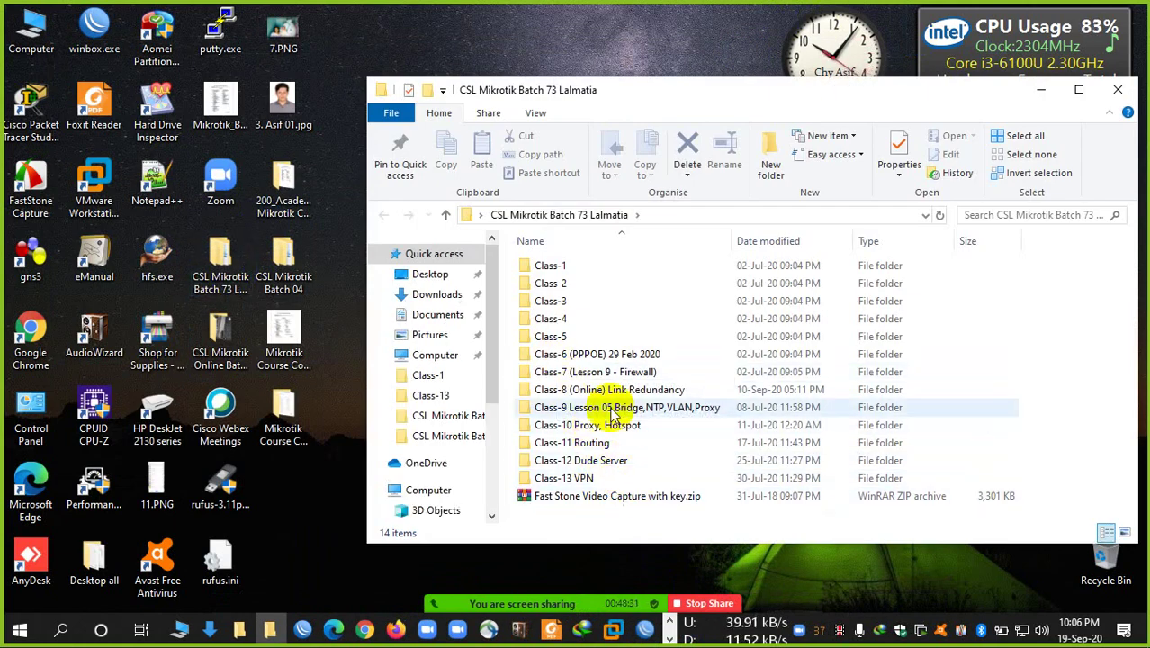
click(1118, 89)
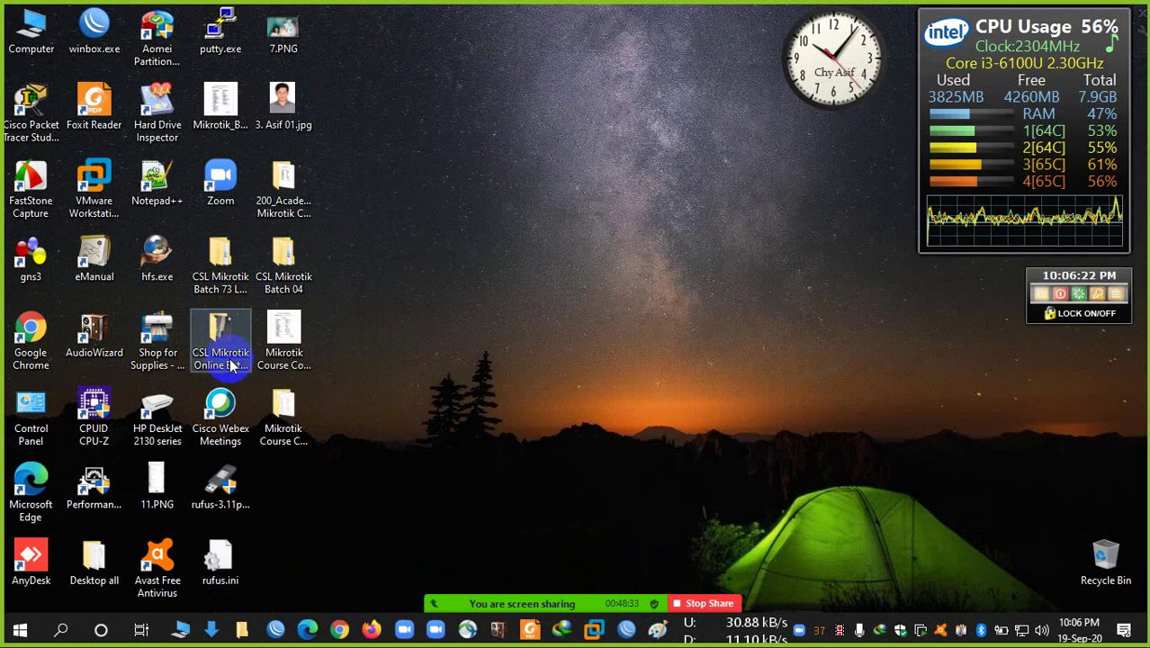
- Look through the Class-13, Class-10, Class-9, Class-8 and Class-7 folders of CSL Mikrotik Online Batch 2 for the Windows setup video
double_click(230, 364)
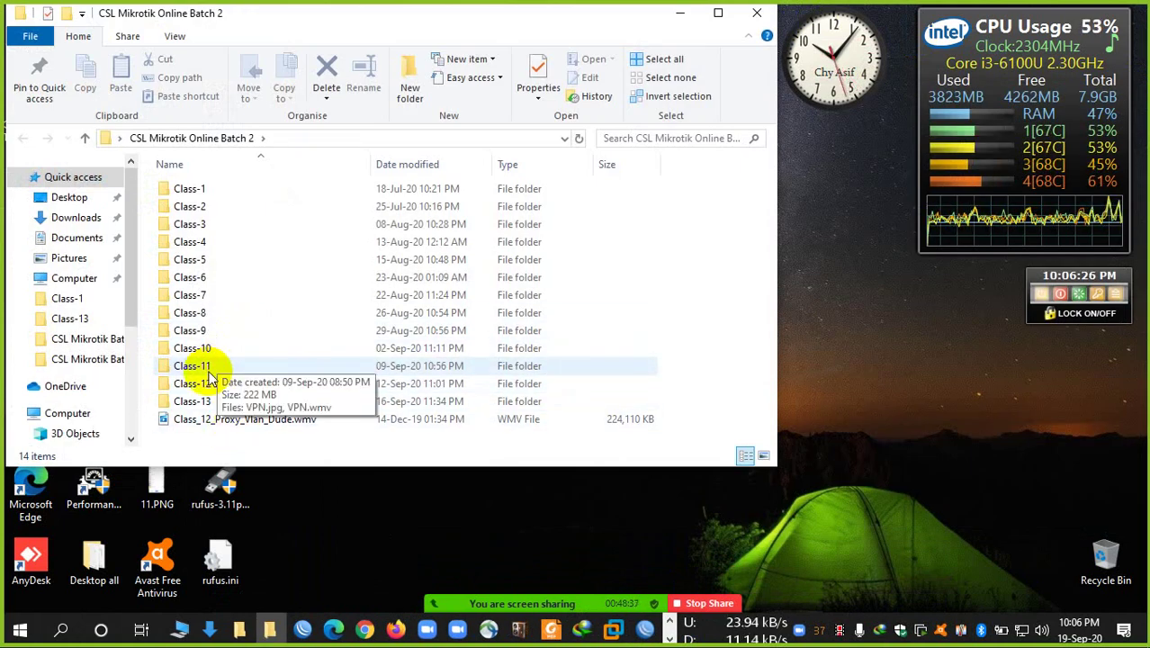
double_click(205, 397)
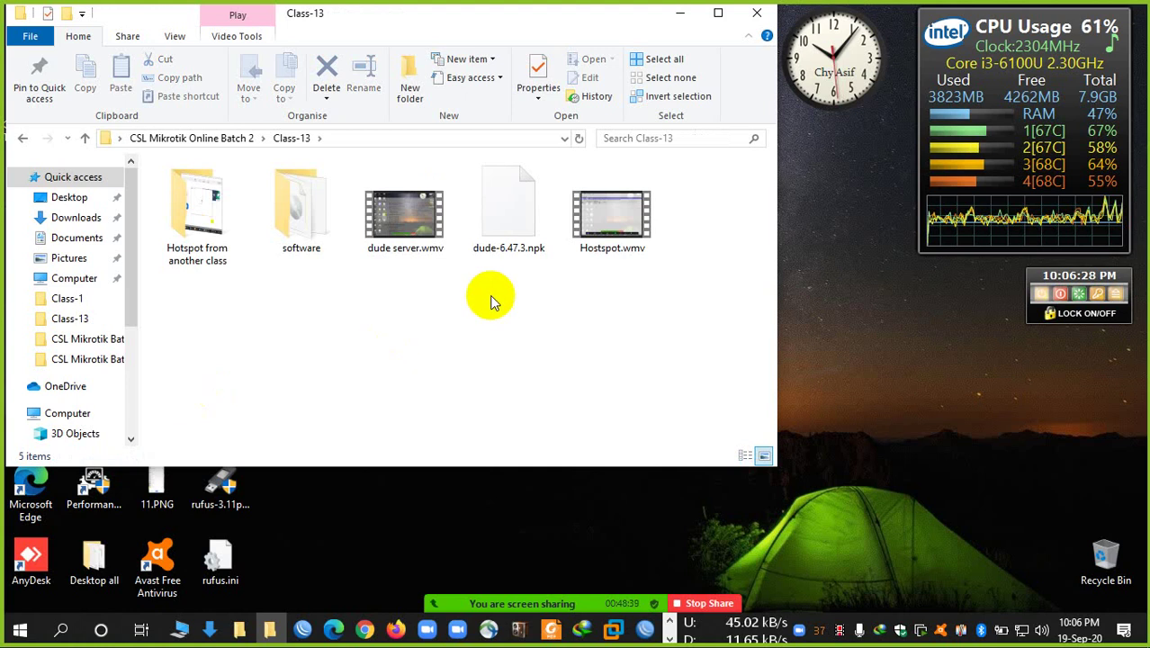
key(alt+Left)
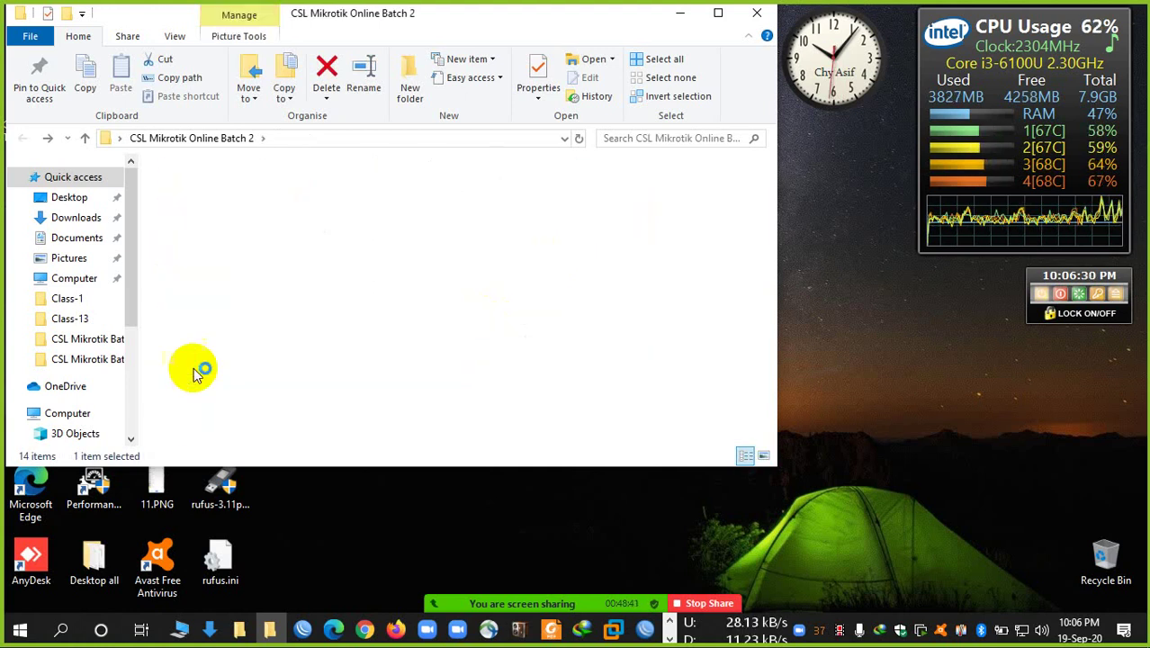
double_click(196, 358)
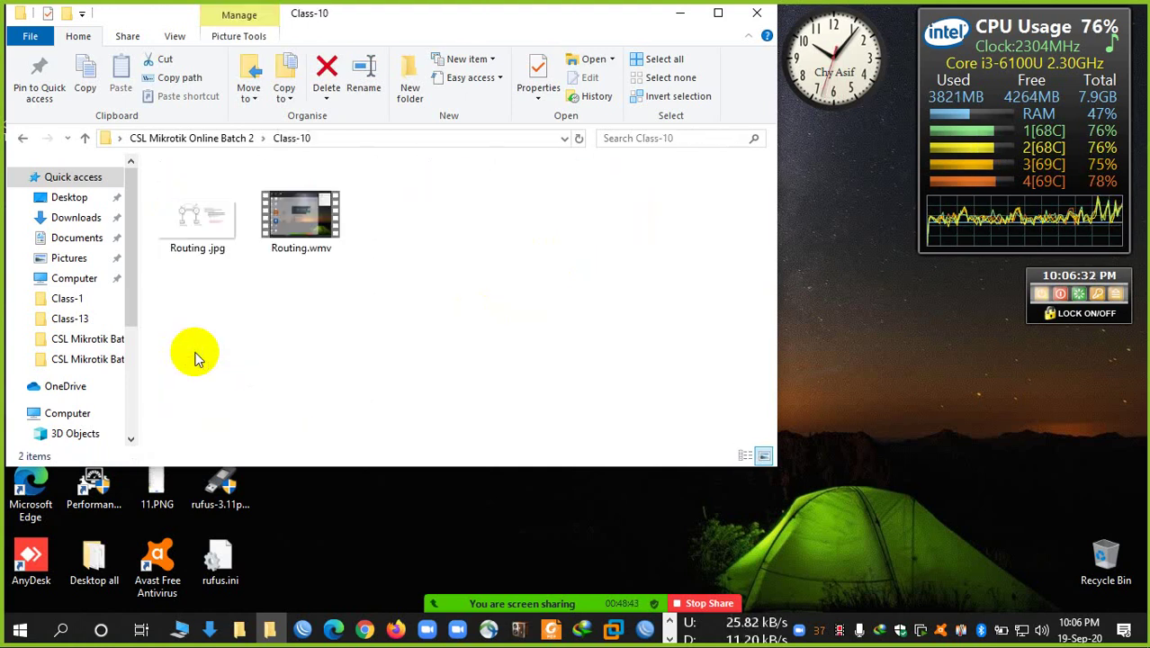
key(alt+Left)
double_click(194, 329)
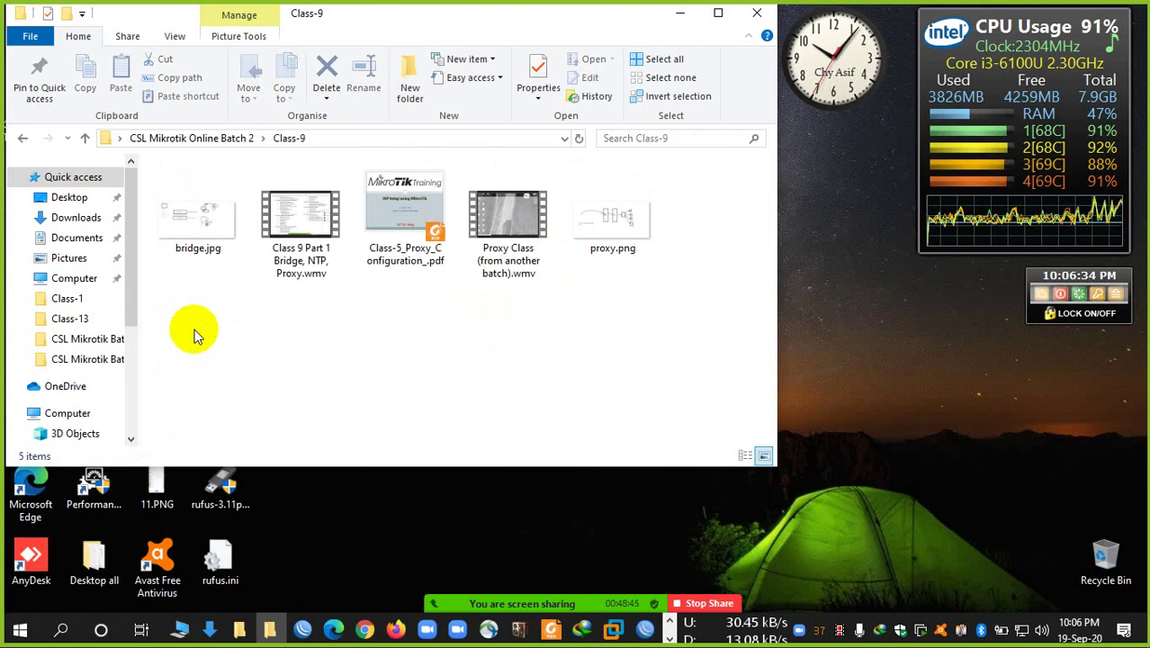
key(alt+Left)
click(192, 315)
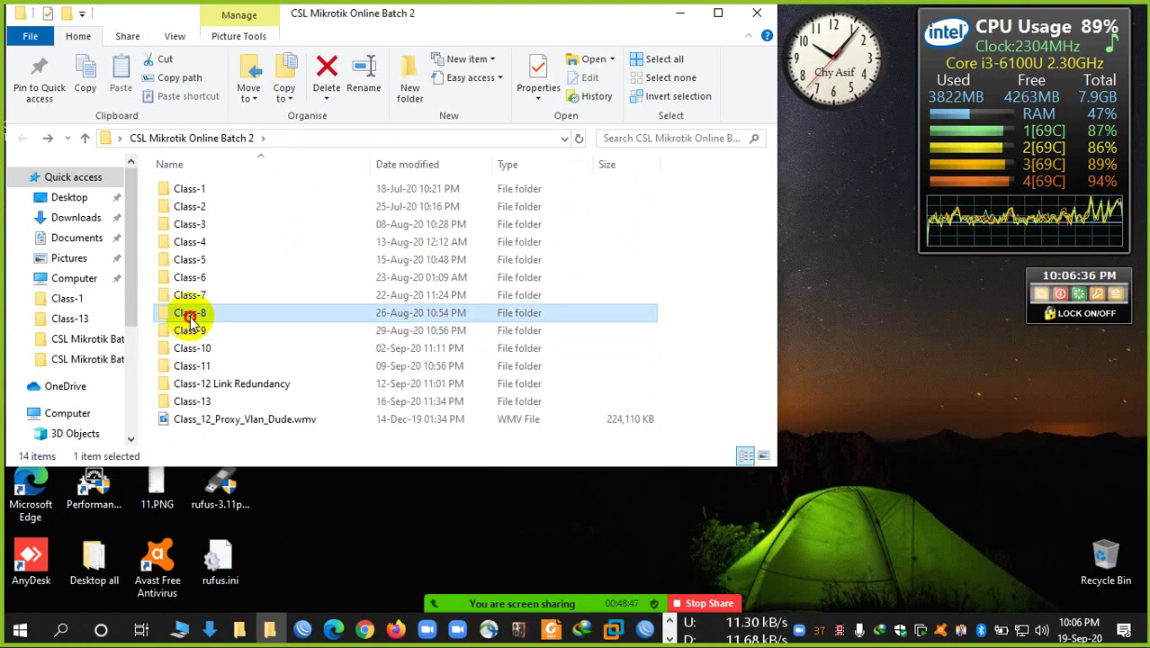
double_click(190, 317)
key(alt+Left)
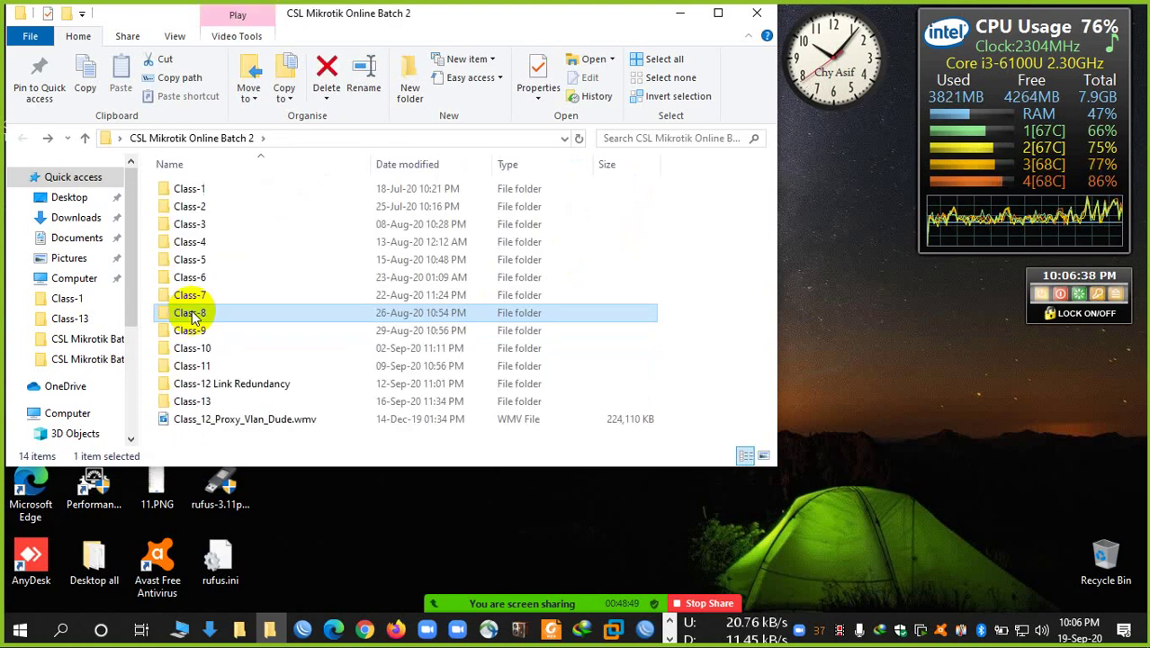
double_click(192, 302)
key(alt+Left)
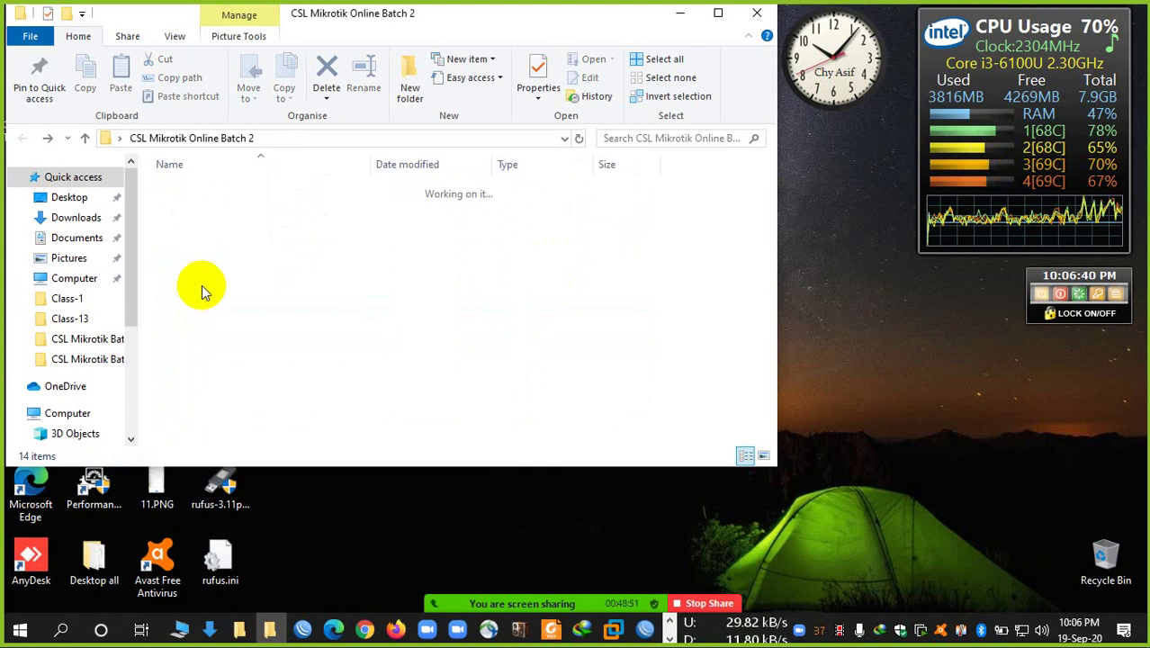
- Copy Windows Setup System in VMWare.wmv from the Class-6 folder of CSL Mikrotik Online Batch 2, and close the folder window
double_click(198, 282)
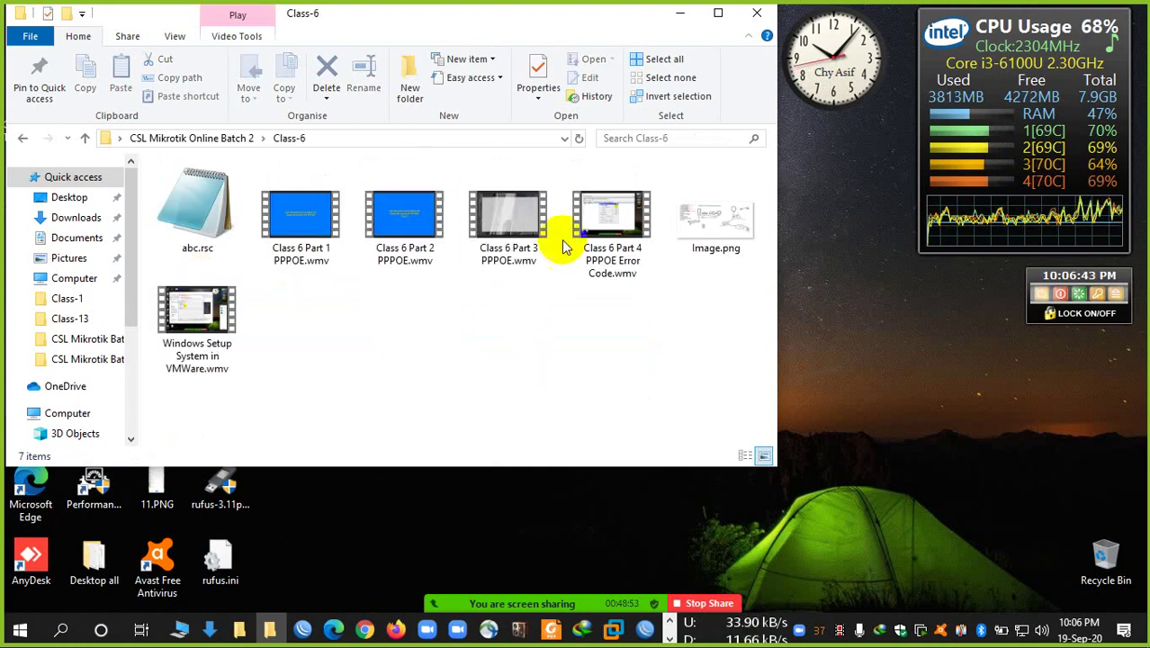
click(172, 317)
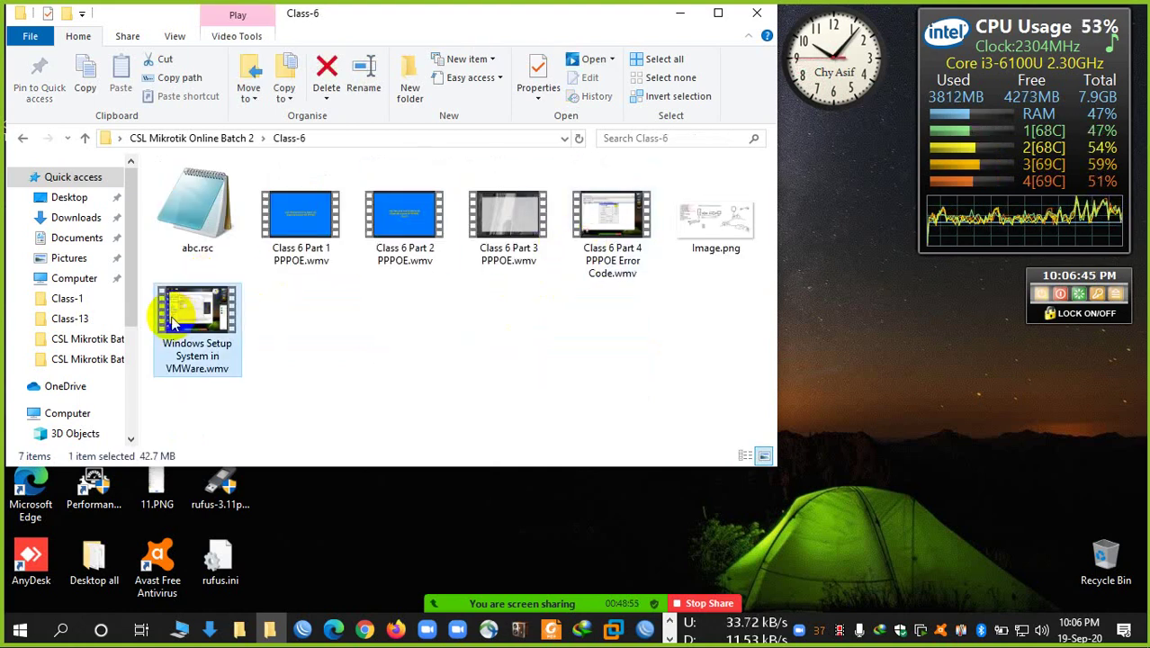
right_click(172, 317)
click(214, 512)
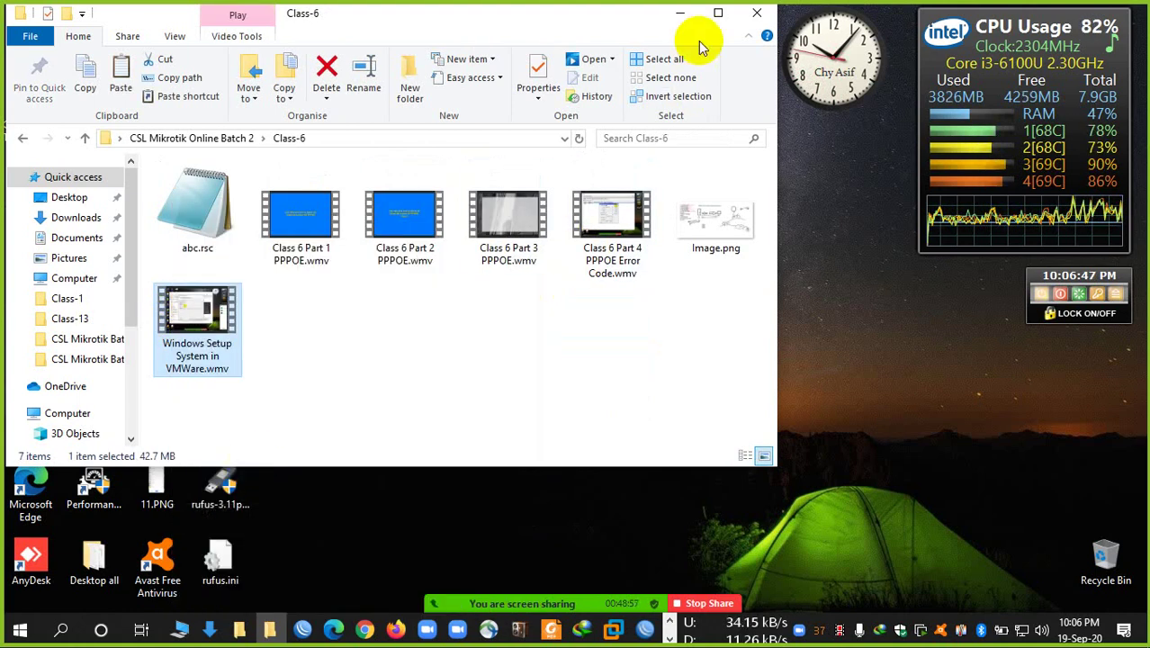
click(756, 13)
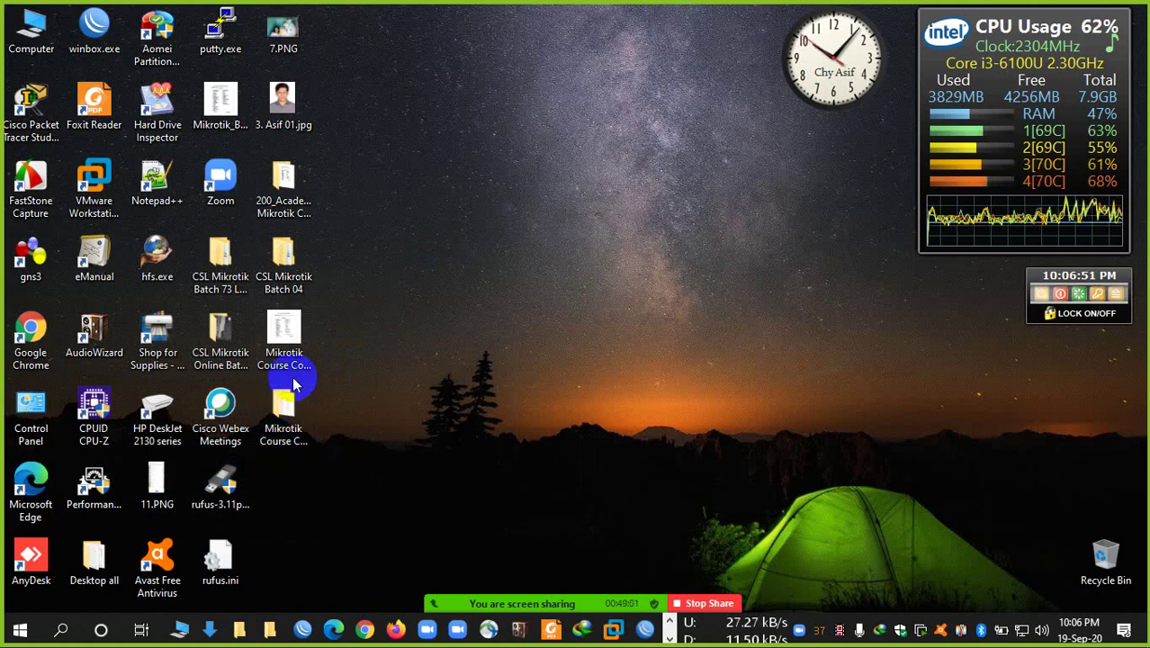
- Paste the copied video into the Class-1 folder of CSL Mikrotik Batch 04, and close the folder window
double_click(302, 287)
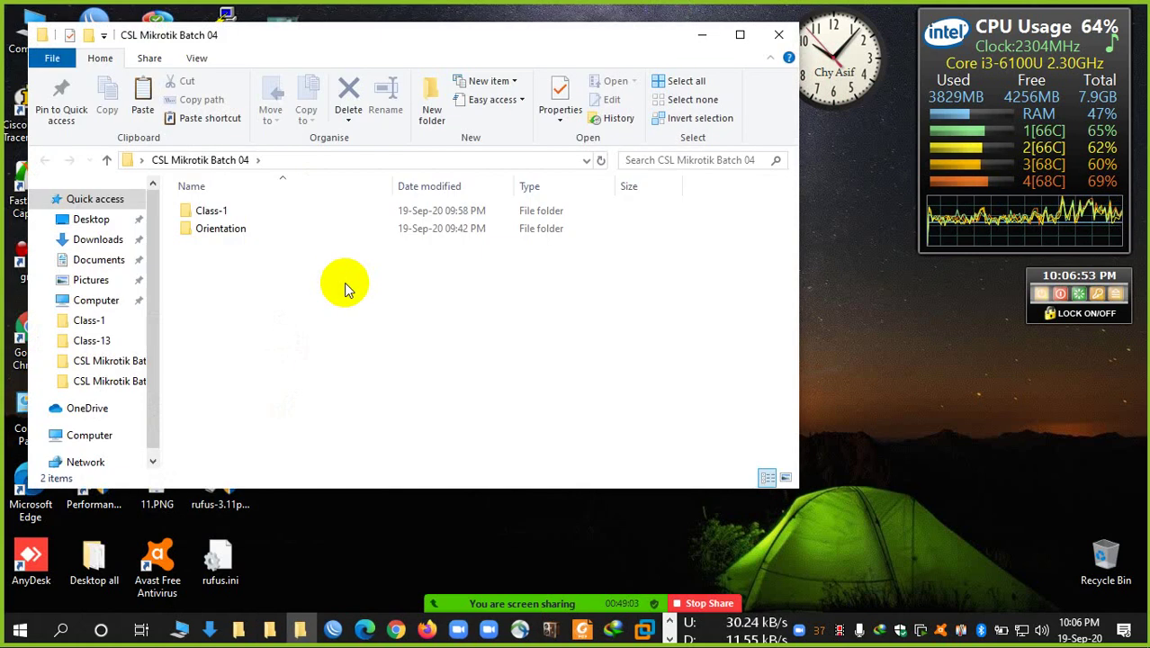
click(235, 216)
double_click(232, 214)
right_click(355, 316)
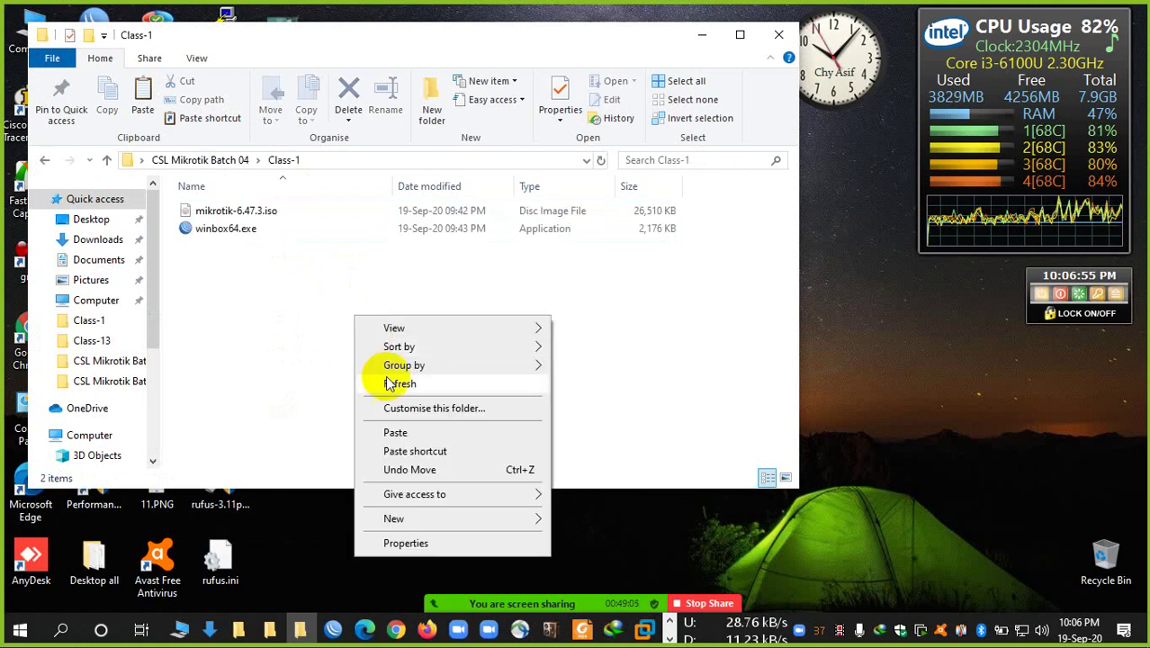
click(397, 431)
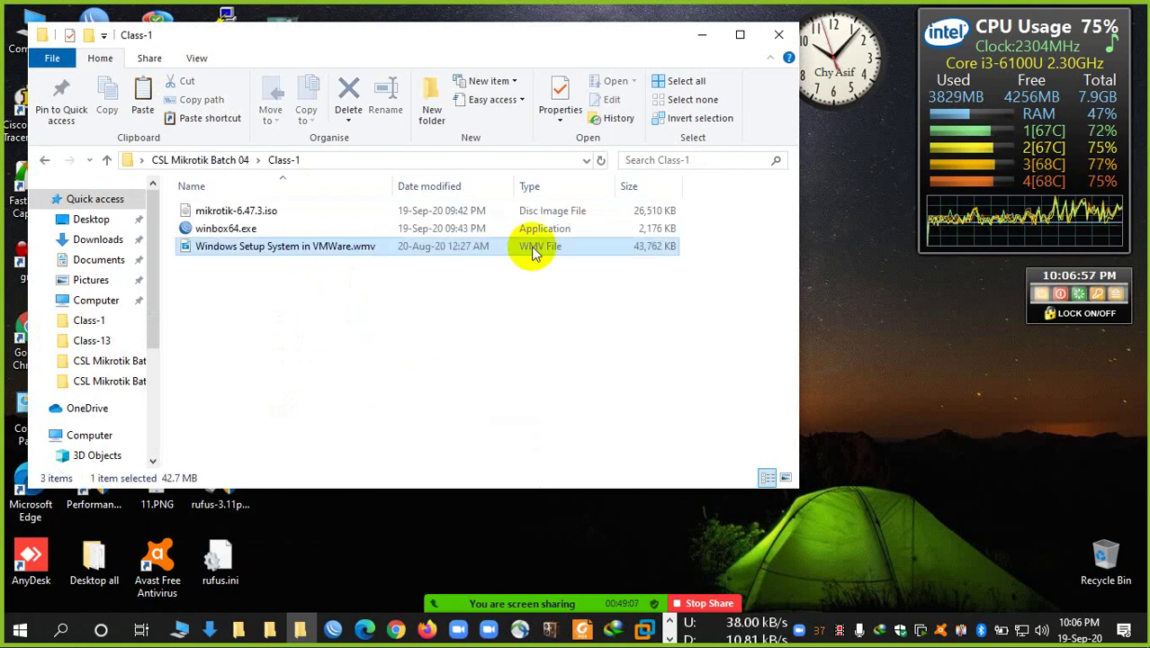
click(779, 36)
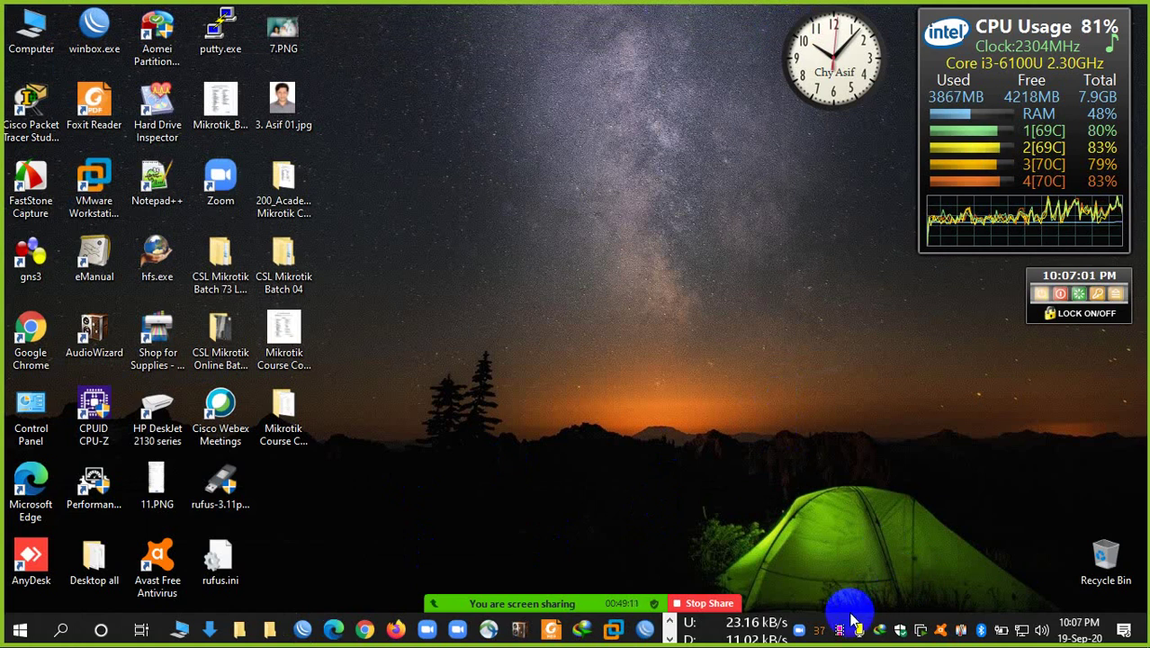
- Switch to VMware Workstation and power on the 1 Windows 7 virtual machine
click(612, 629)
click(149, 193)
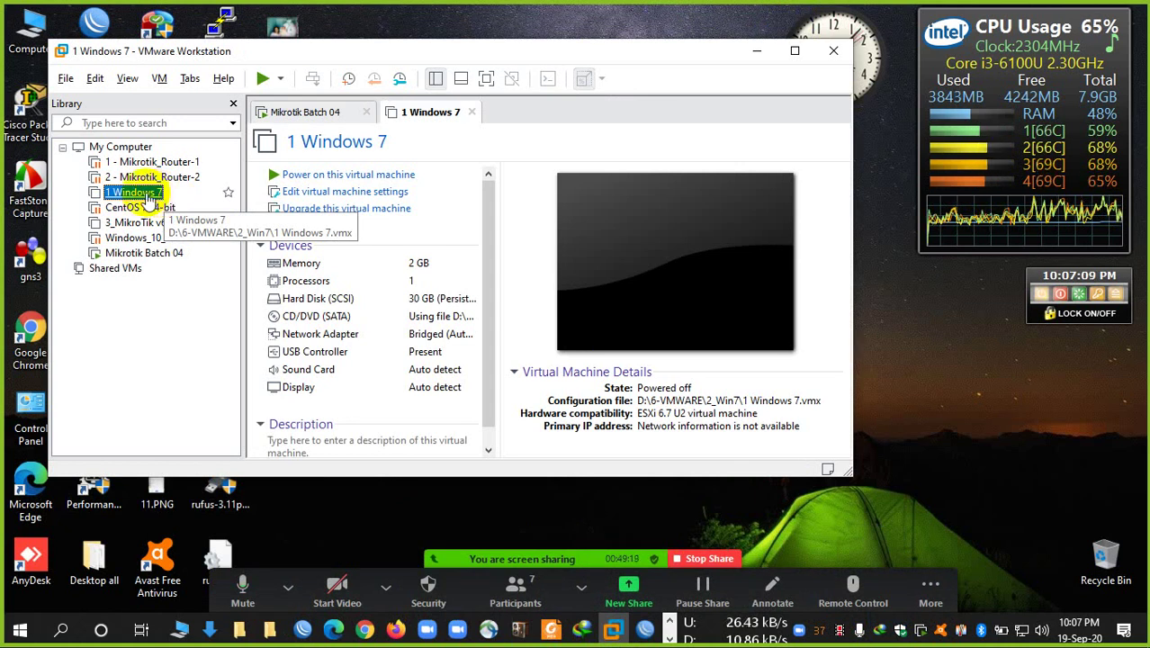
click(319, 178)
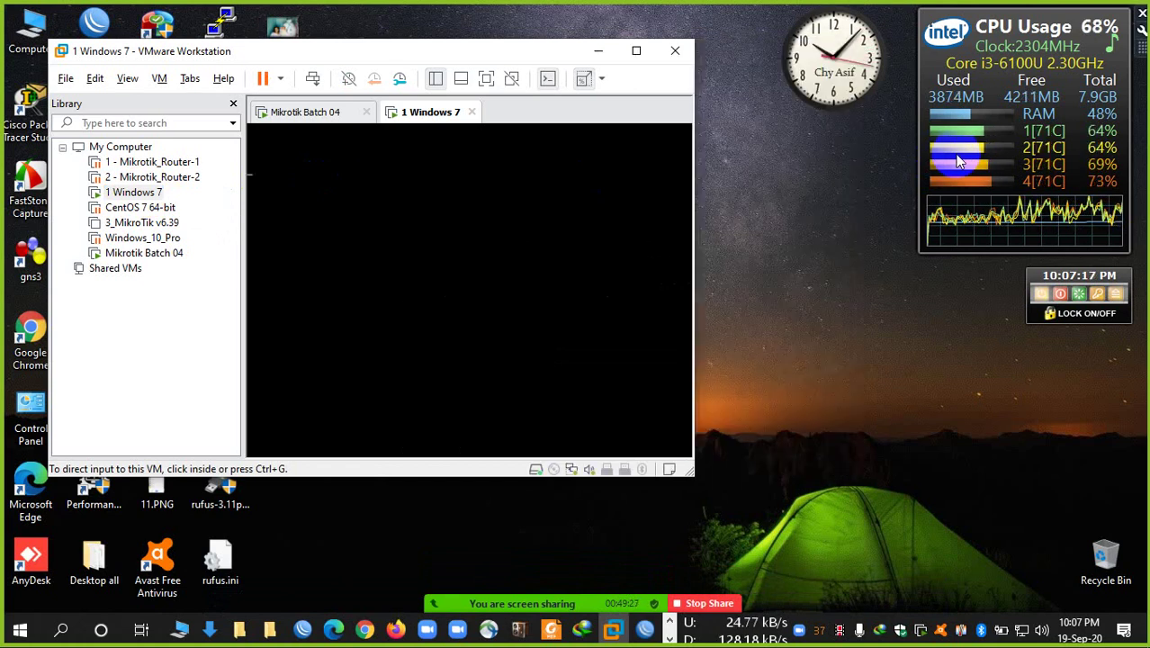
- Choose Start Windows Normally on the Windows 7 virtual machine's error recovery screen
click(619, 218)
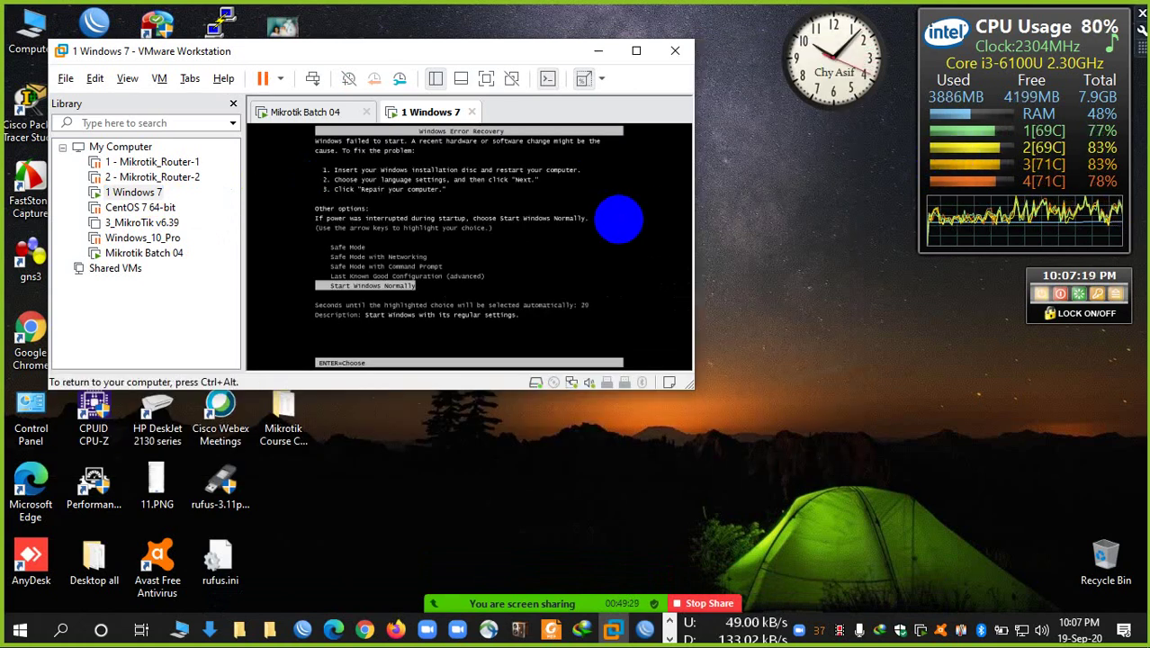
key(Down)
key(Up)
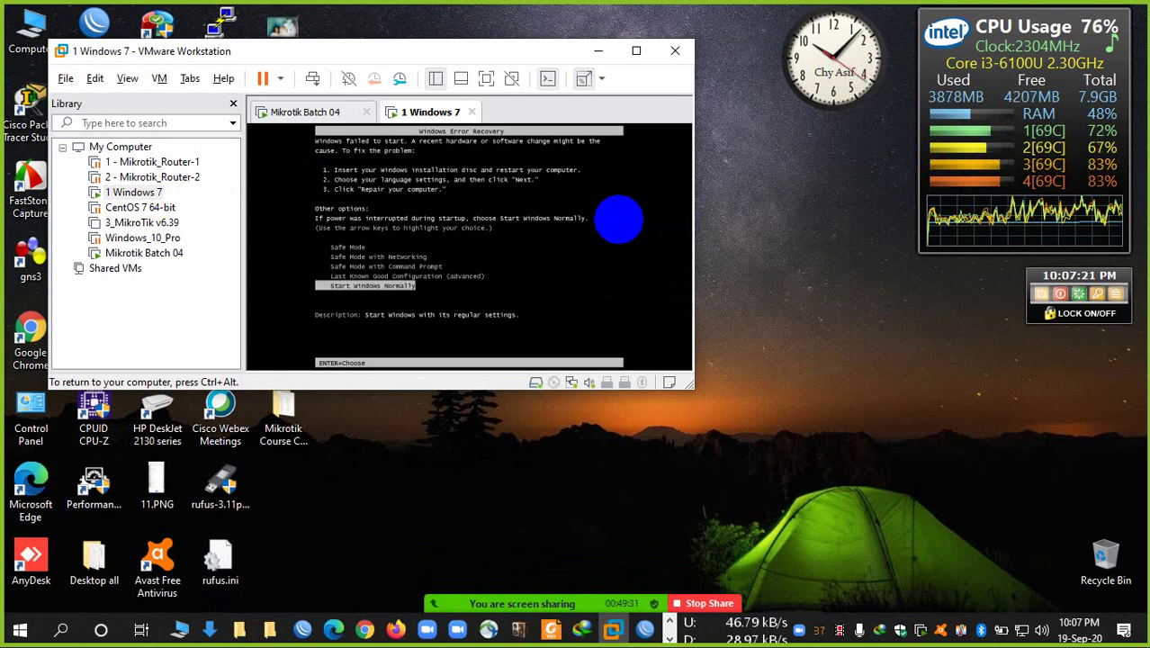
key(Return)
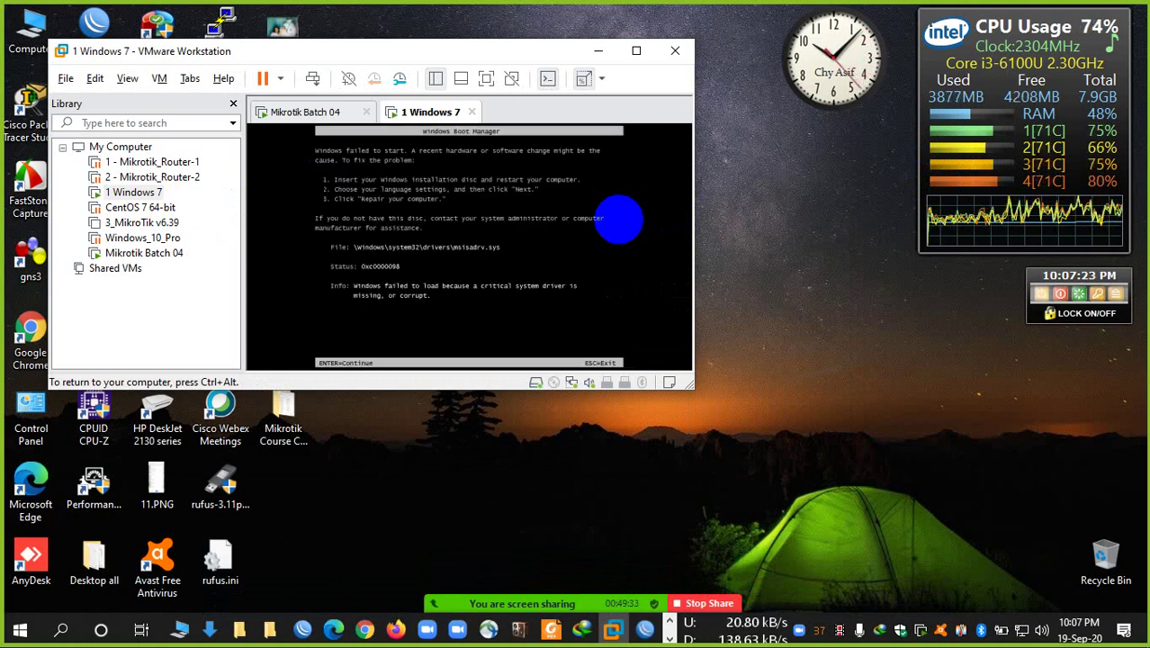
- Release input from the 1 Windows 7 virtual machine and power it off
key(ctrl+alt)
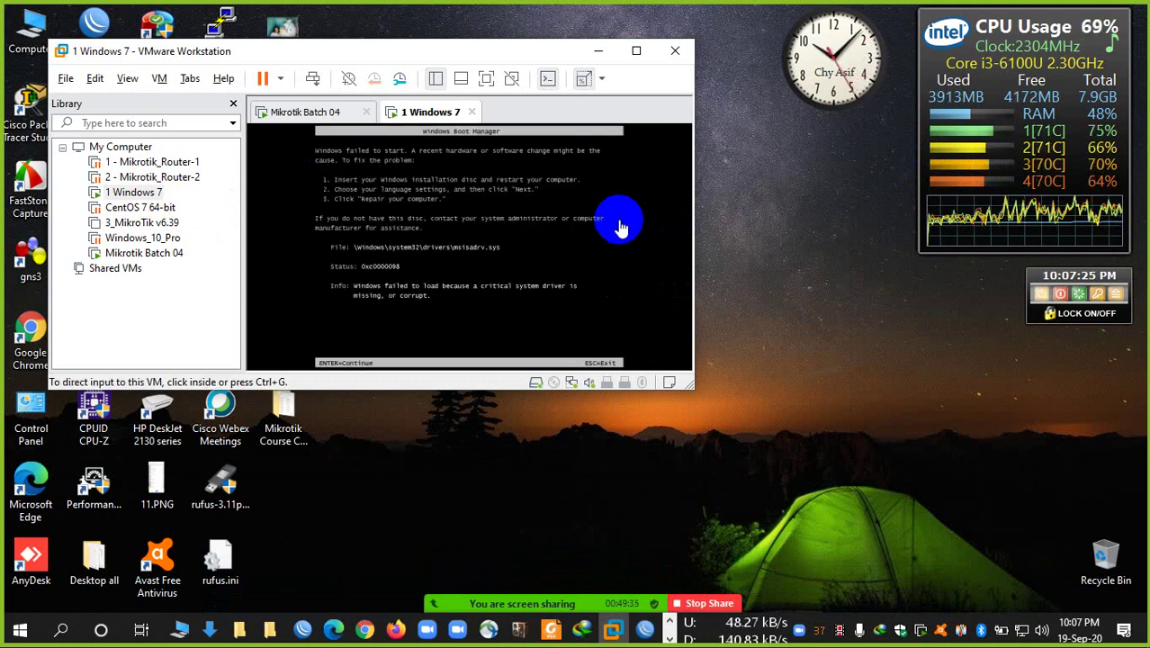
right_click(150, 197)
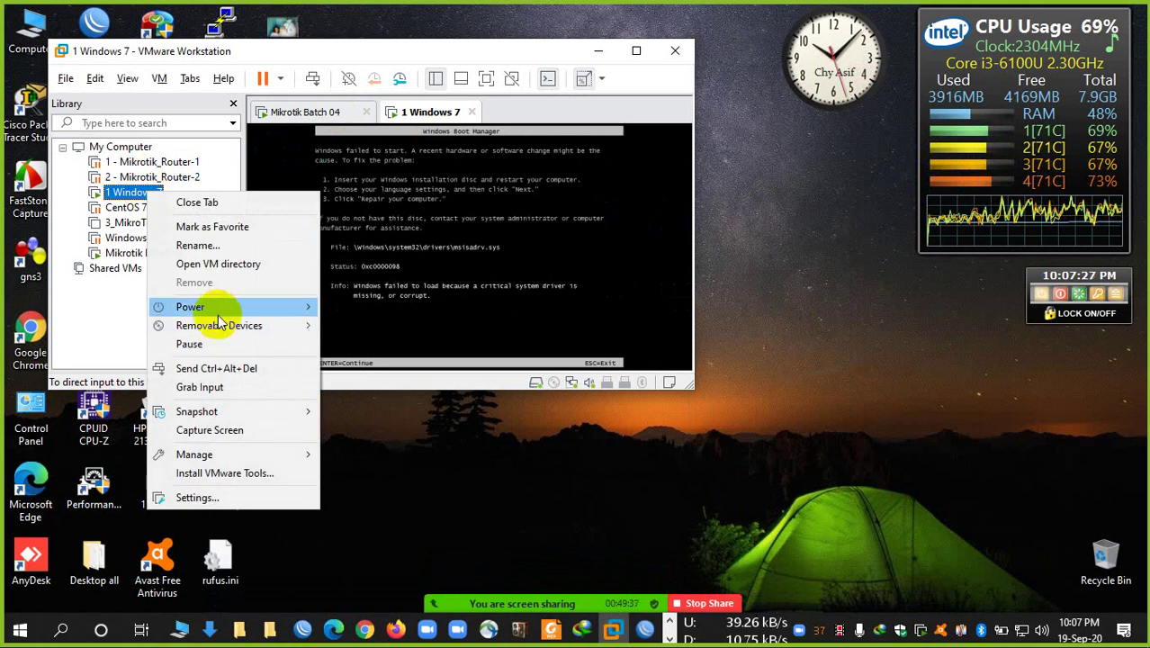
mouse_move(303, 307)
click(366, 405)
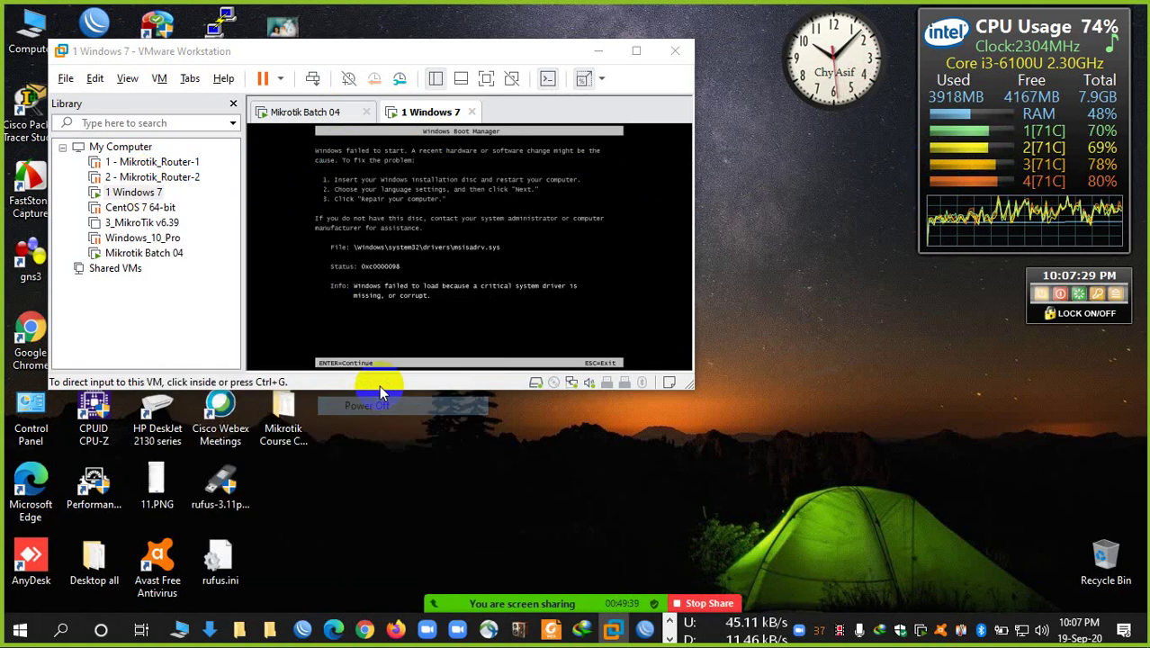
click(389, 269)
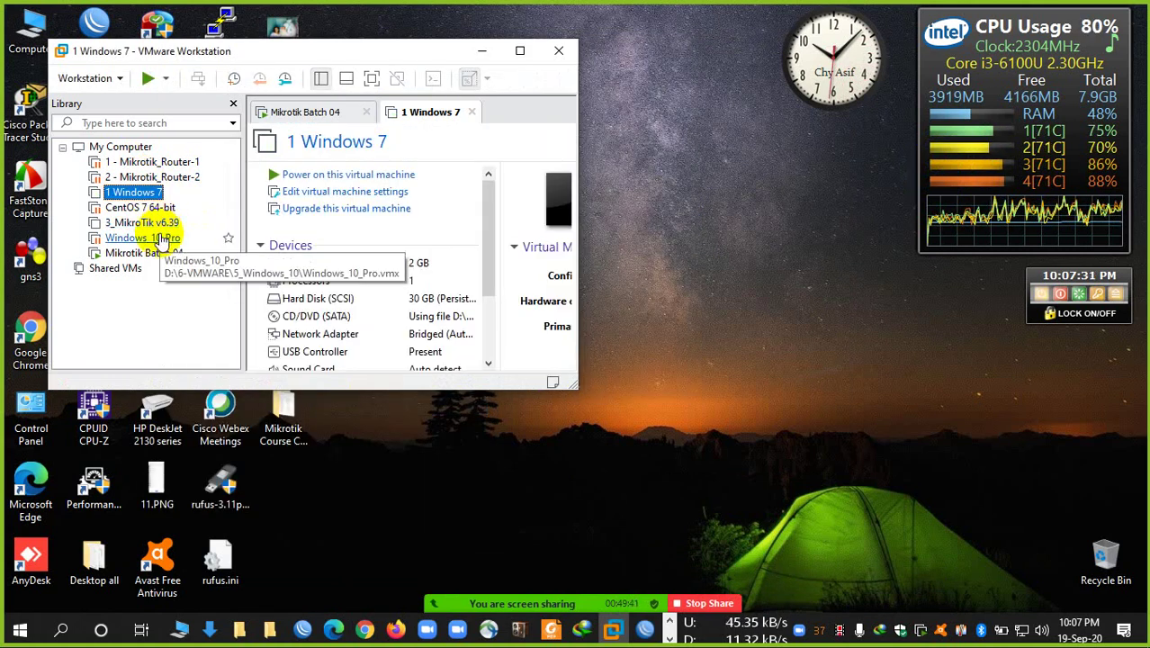
- Resume the Windows_10_Pro virtual machine, enlarge the VMware window, and close the ping console running inside the guest
click(167, 237)
right_click(166, 238)
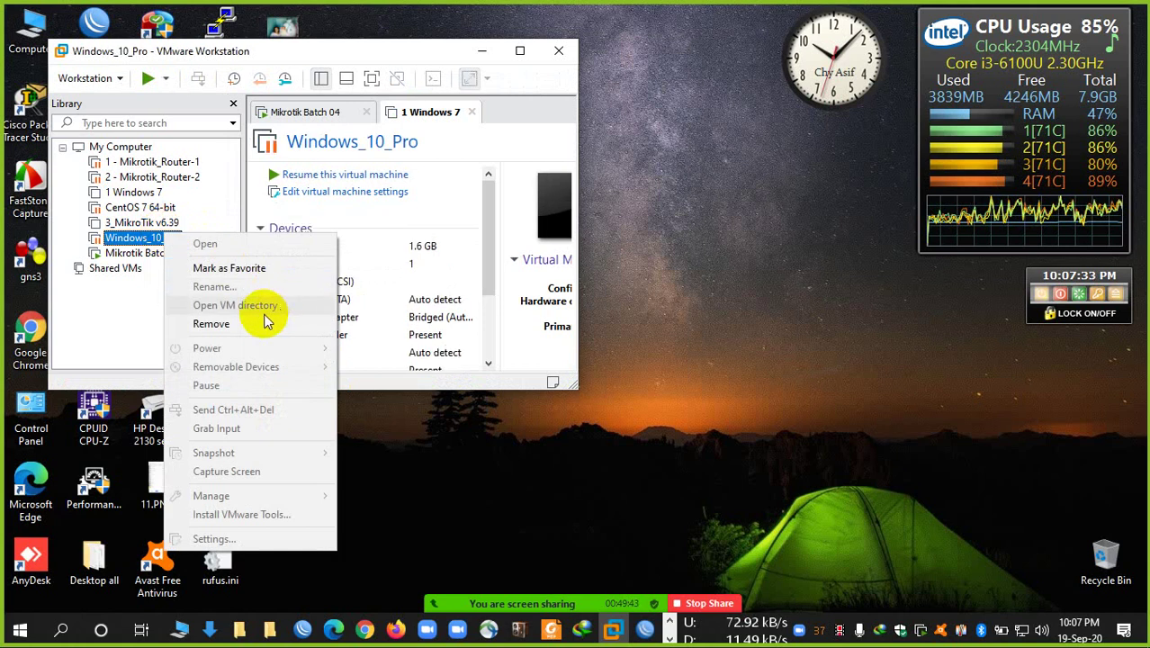
click(316, 173)
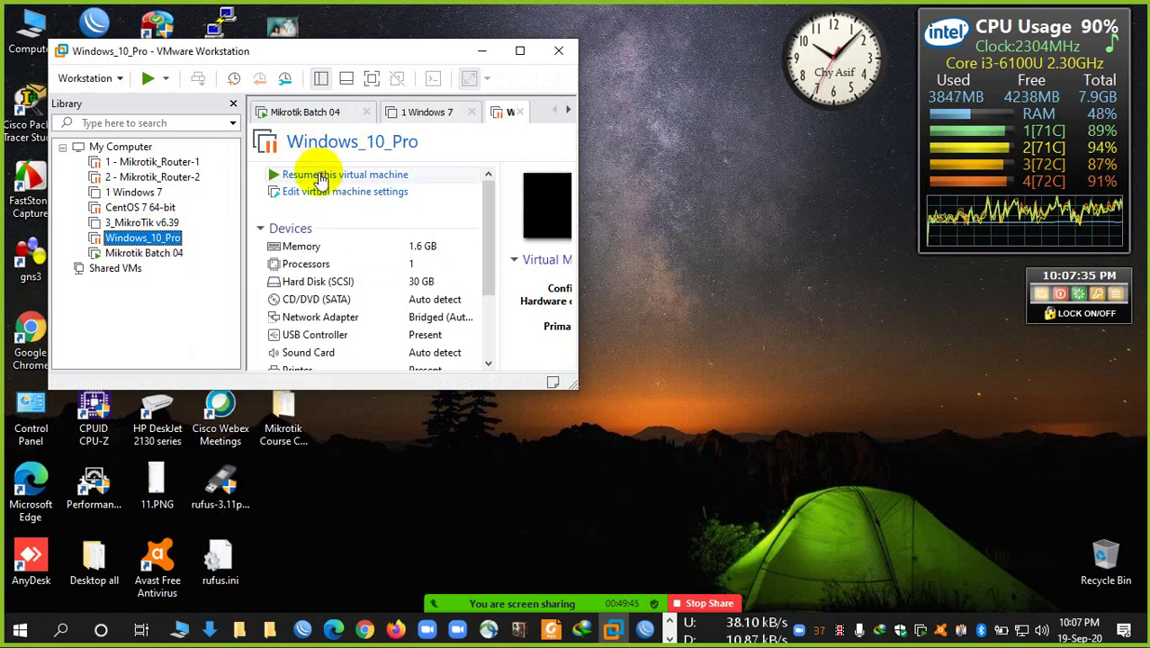
click(314, 172)
drag(575, 384, 757, 484)
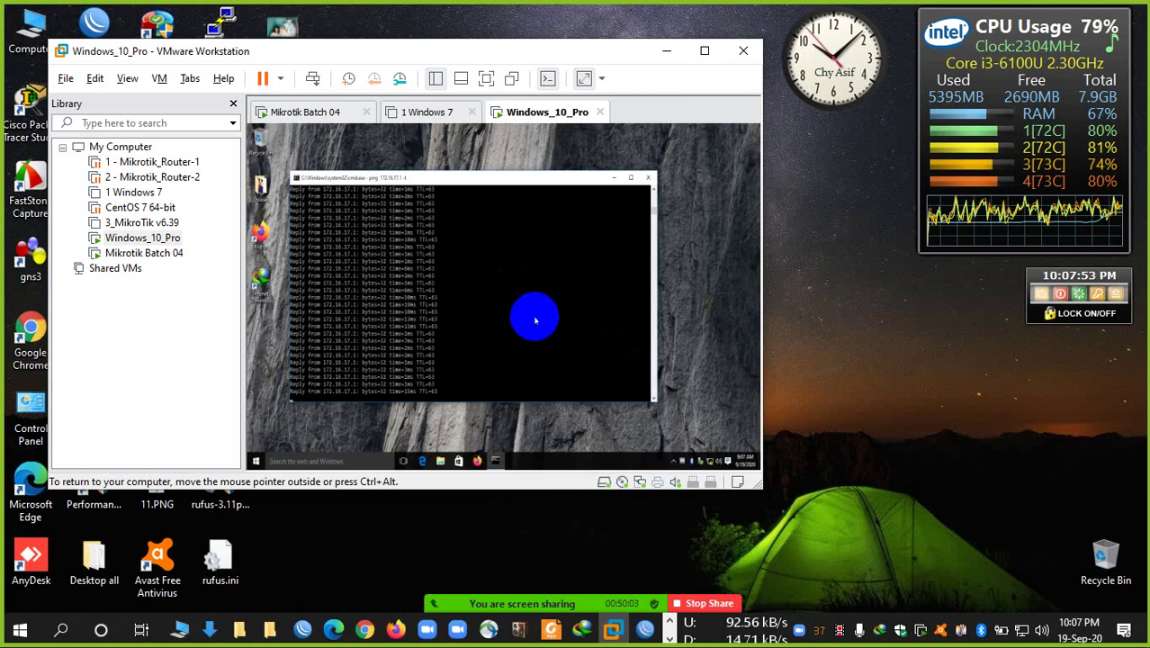
click(647, 178)
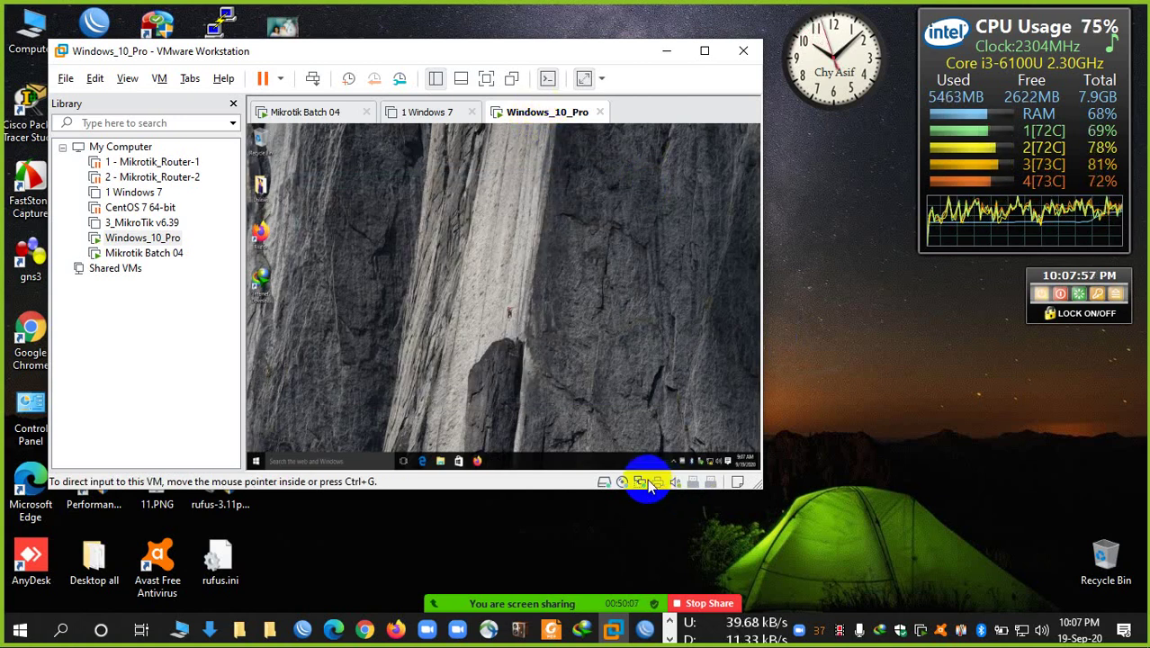
- Review the network adapter settings of the Windows_10_Pro virtual machine, and close the settings dialog without changes
click(650, 486)
click(675, 507)
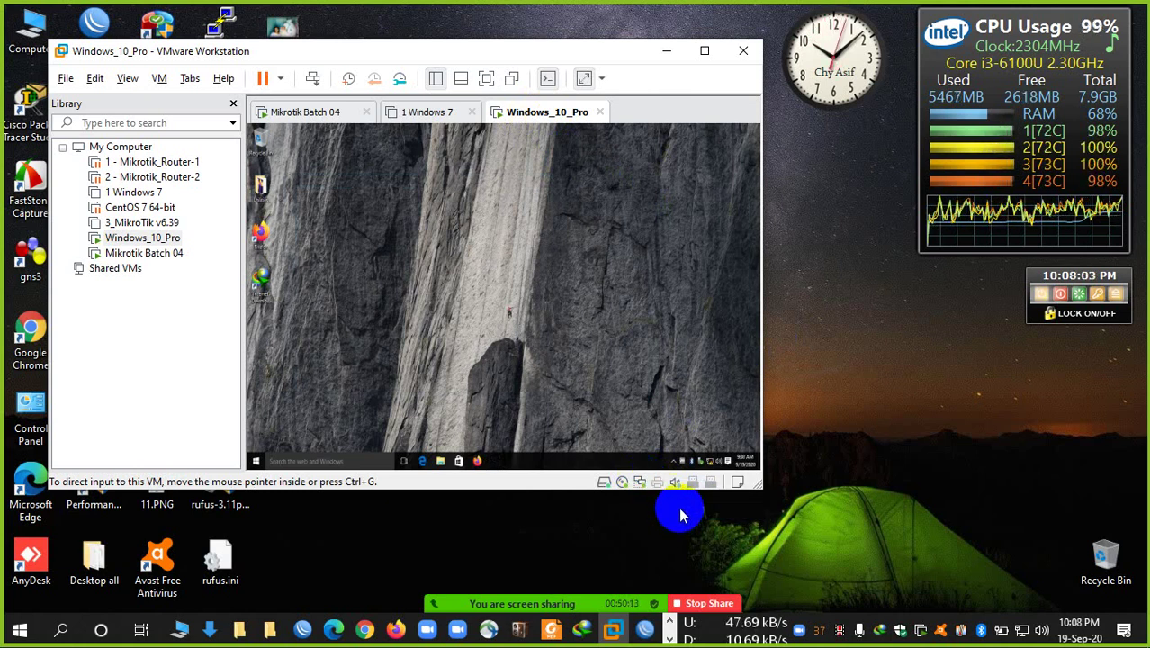
click(530, 225)
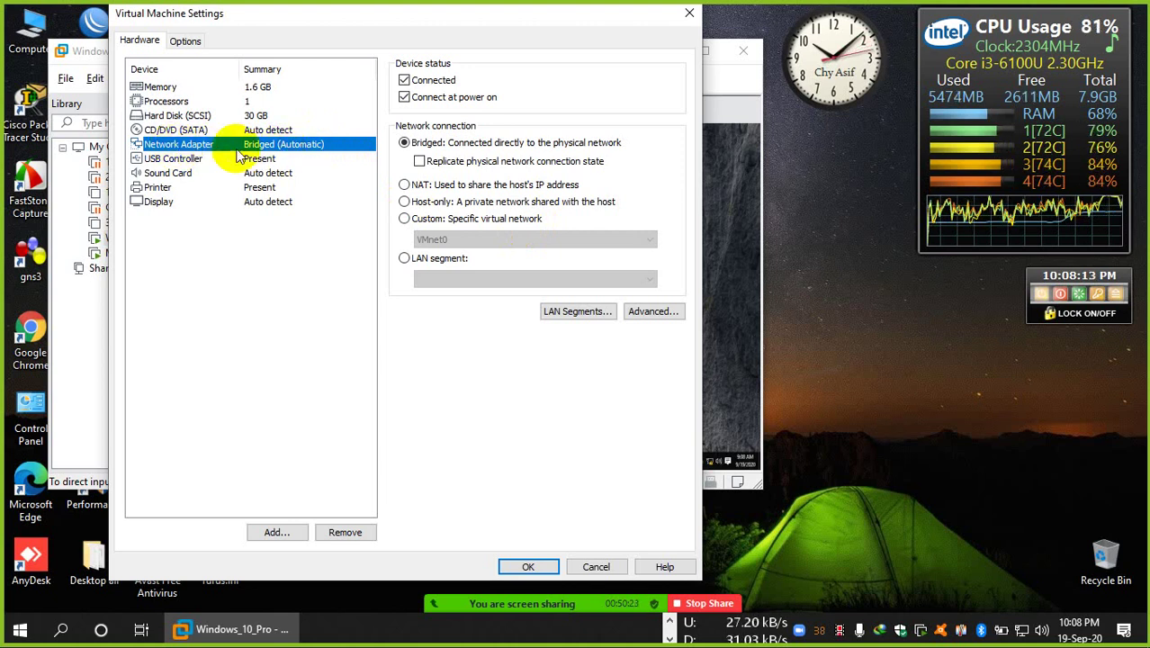
click(689, 13)
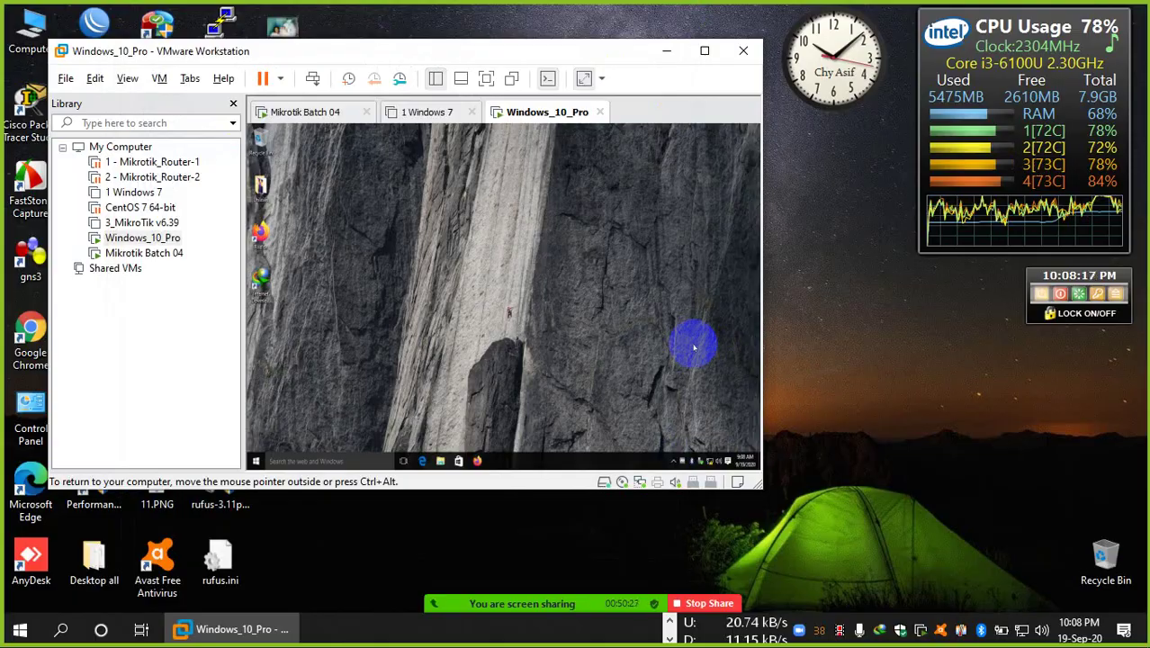
- Show the Windows 10 guest in full screen and open its network adapter list with Ethernet0 selected
key(ctrl+alt+Return)
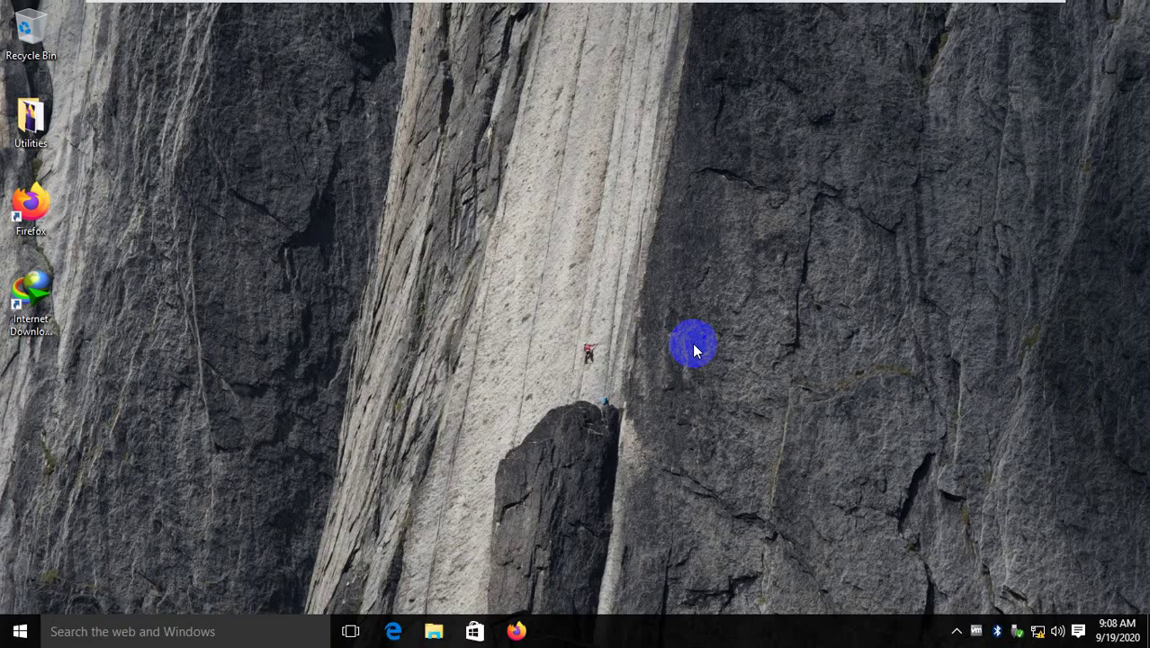
right_click(1043, 631)
click(1048, 617)
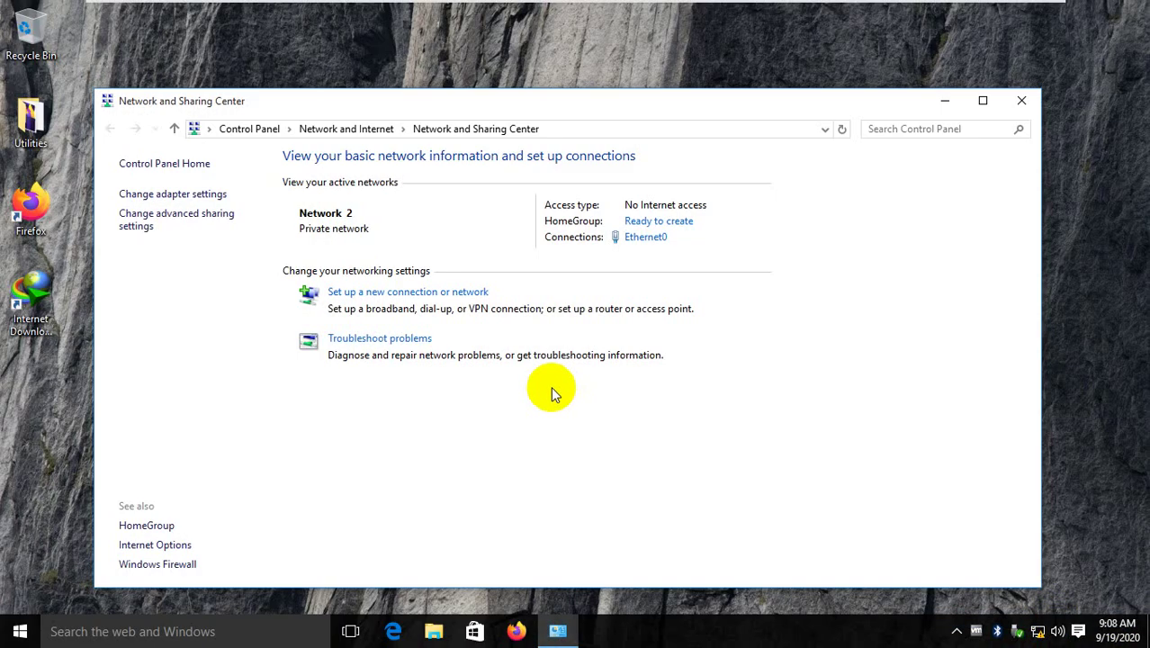
click(209, 194)
click(409, 106)
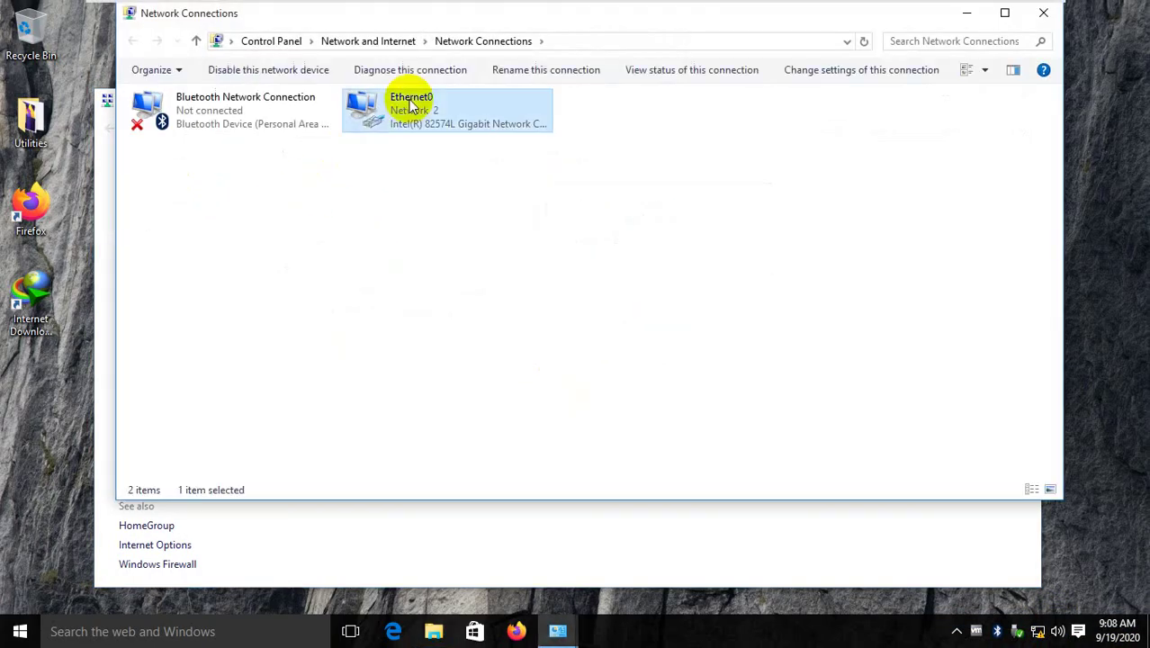
- Set Ethernet0's IPv4 address to 10.10.10.2 with default gateway 10.10.10.1, and confirm both properties dialogs
right_click(410, 106)
click(464, 258)
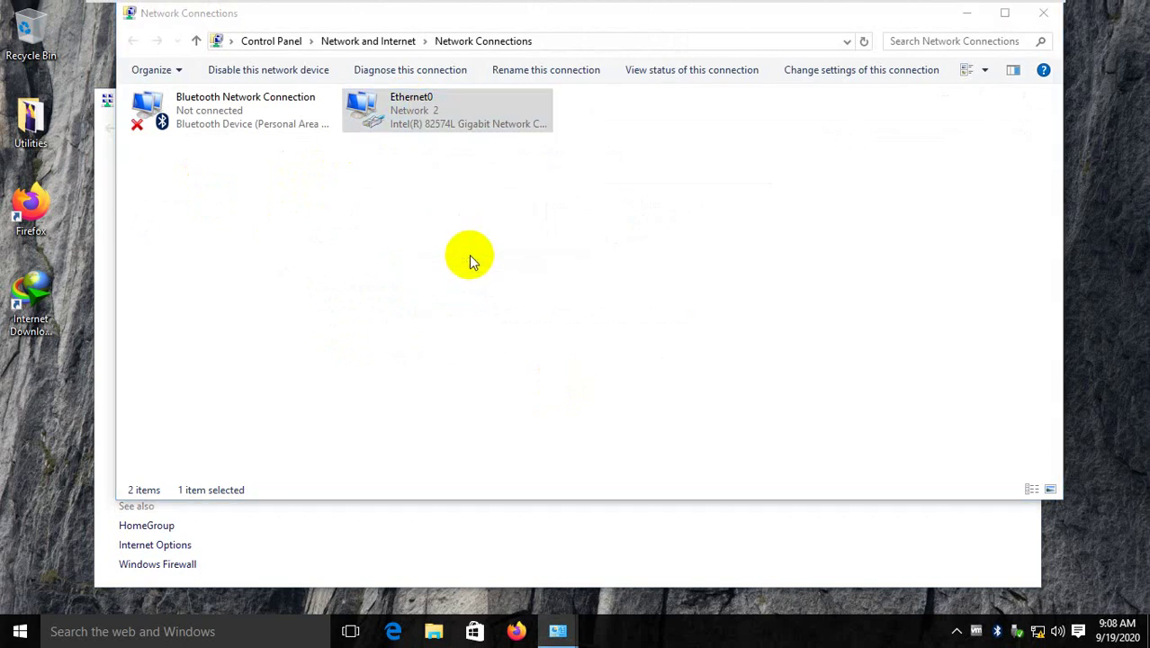
double_click(329, 293)
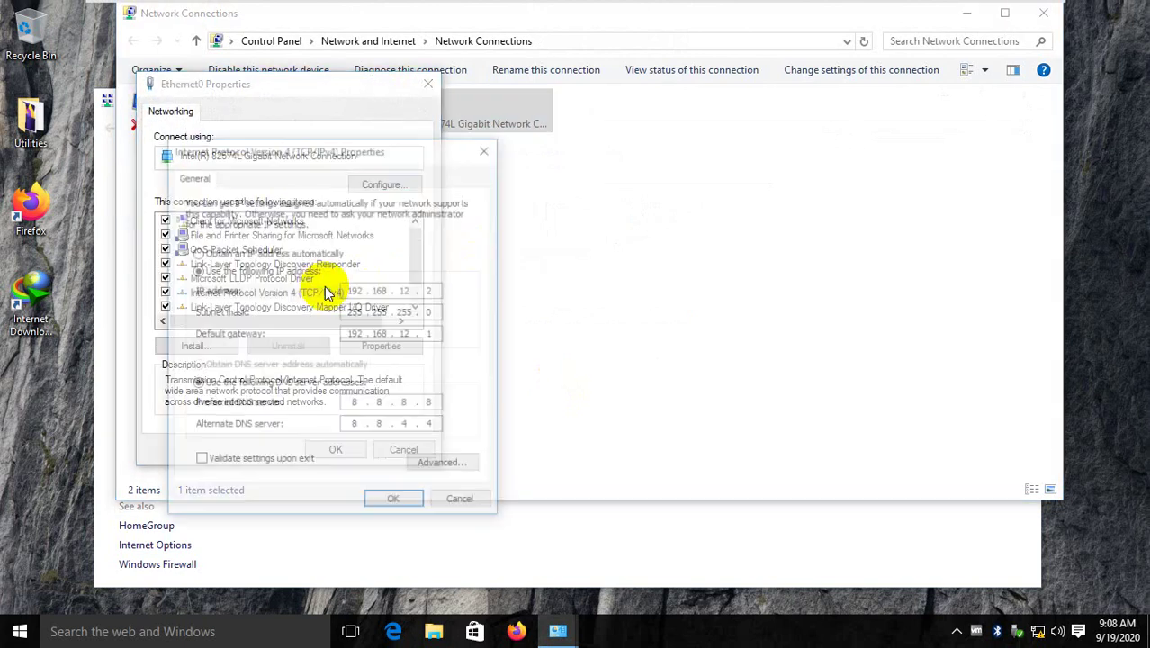
drag(366, 289, 322, 292)
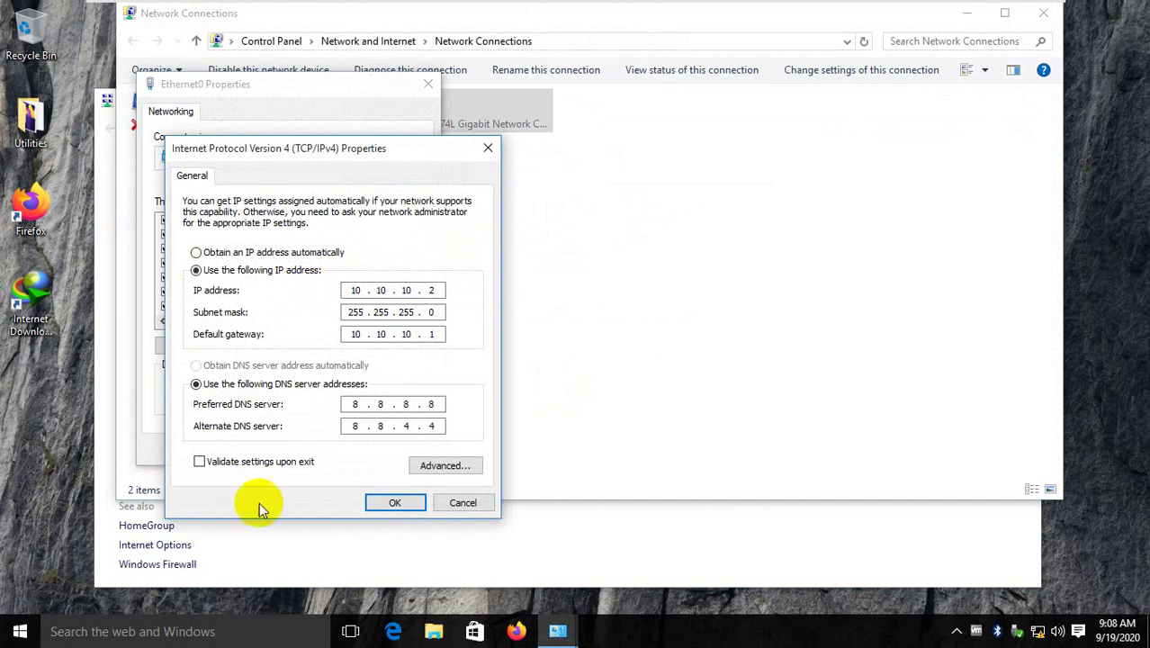
click(392, 501)
click(359, 447)
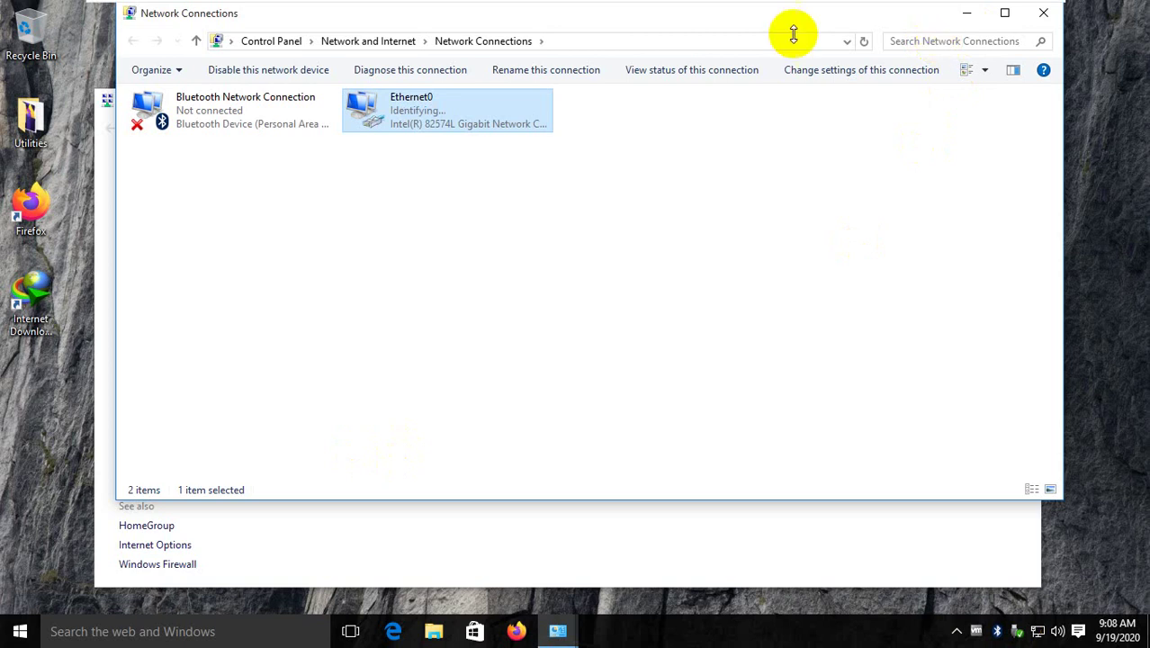
- Close VMware Workstation with its virtual machines left running in the background, and refresh the host desktop
mouse_move(620, 5)
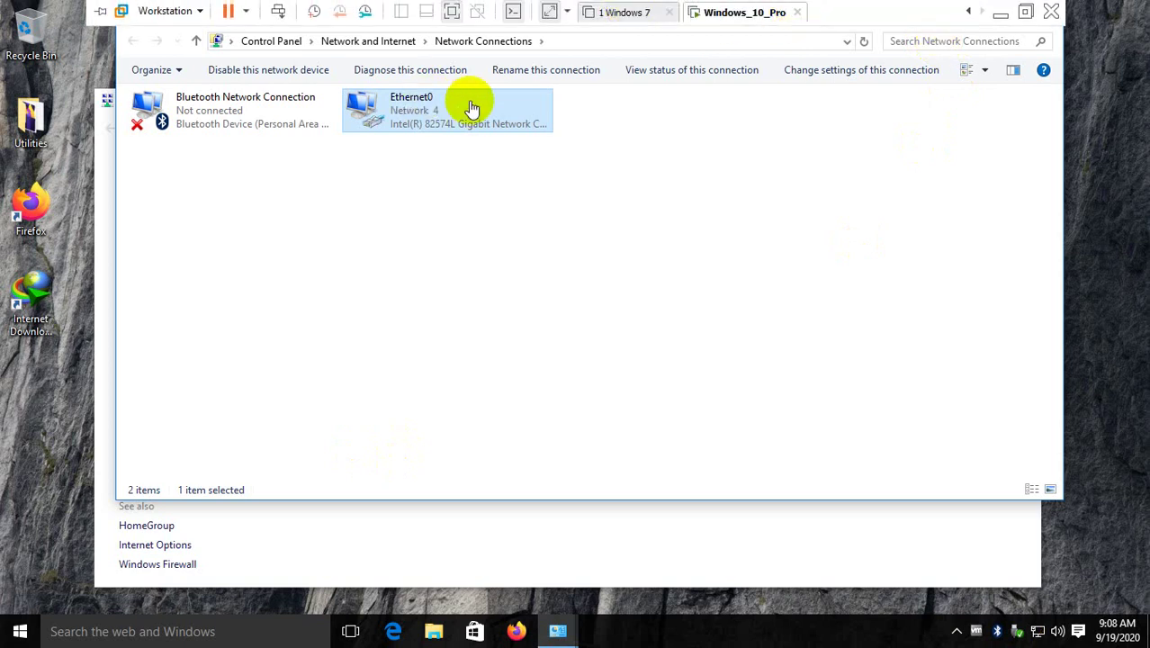
click(1048, 11)
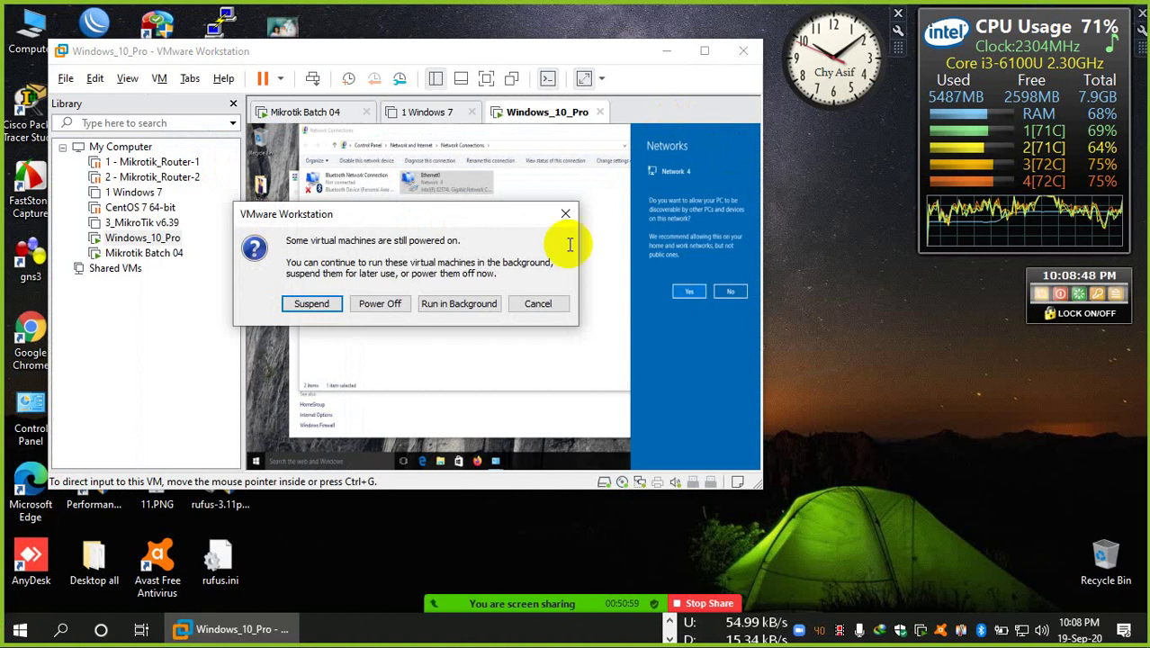
click(456, 303)
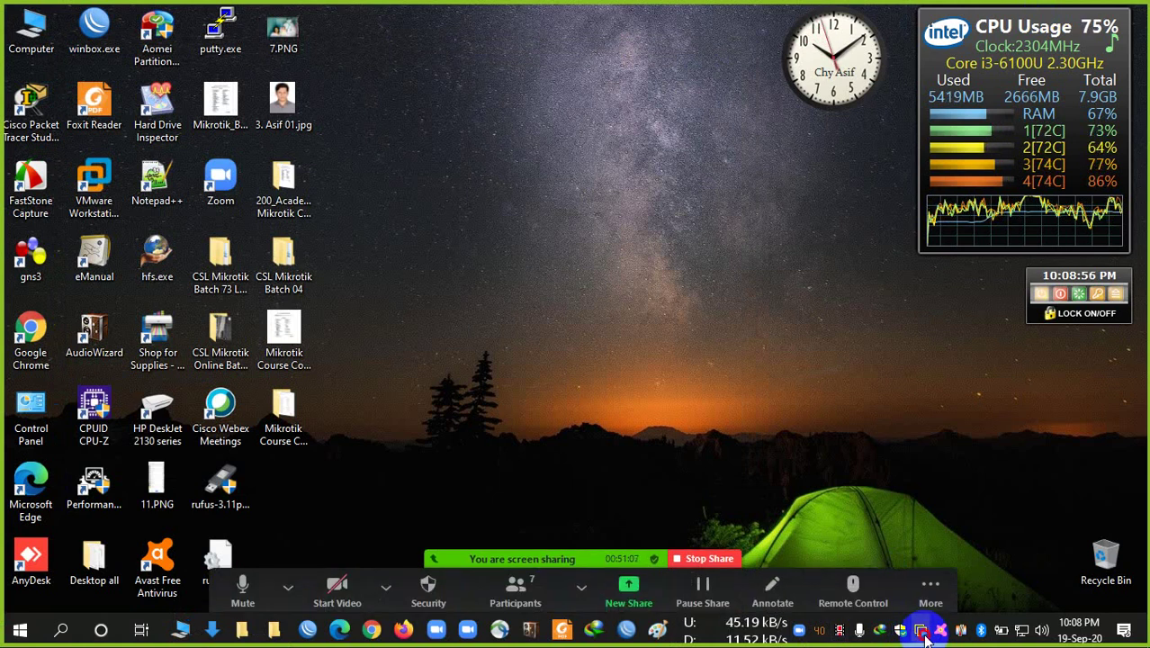
right_click(656, 207)
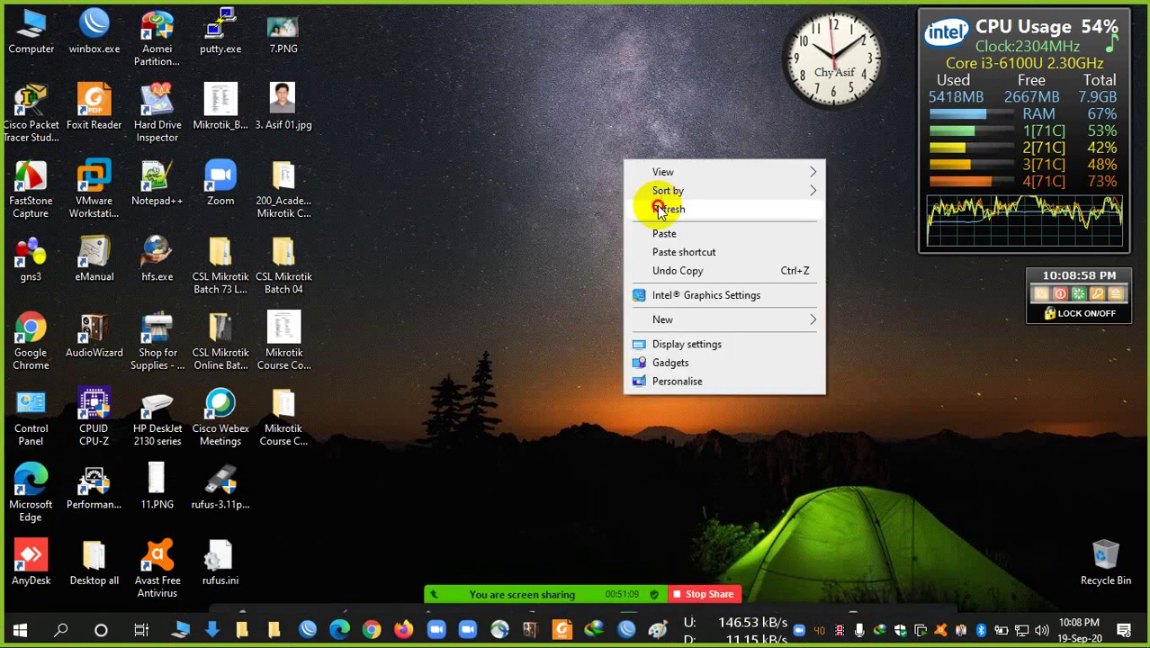
click(656, 210)
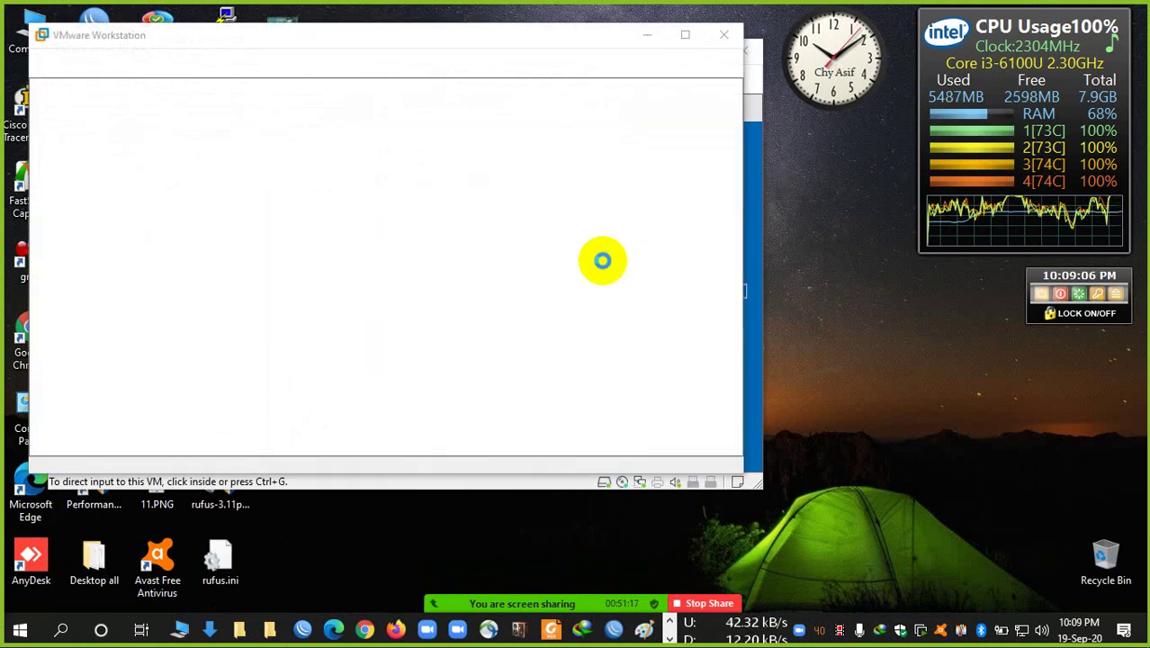
- In VMware's Windows 10 guest, allow the PC to be discoverable on Network 4 and close the open network settings windows
click(685, 290)
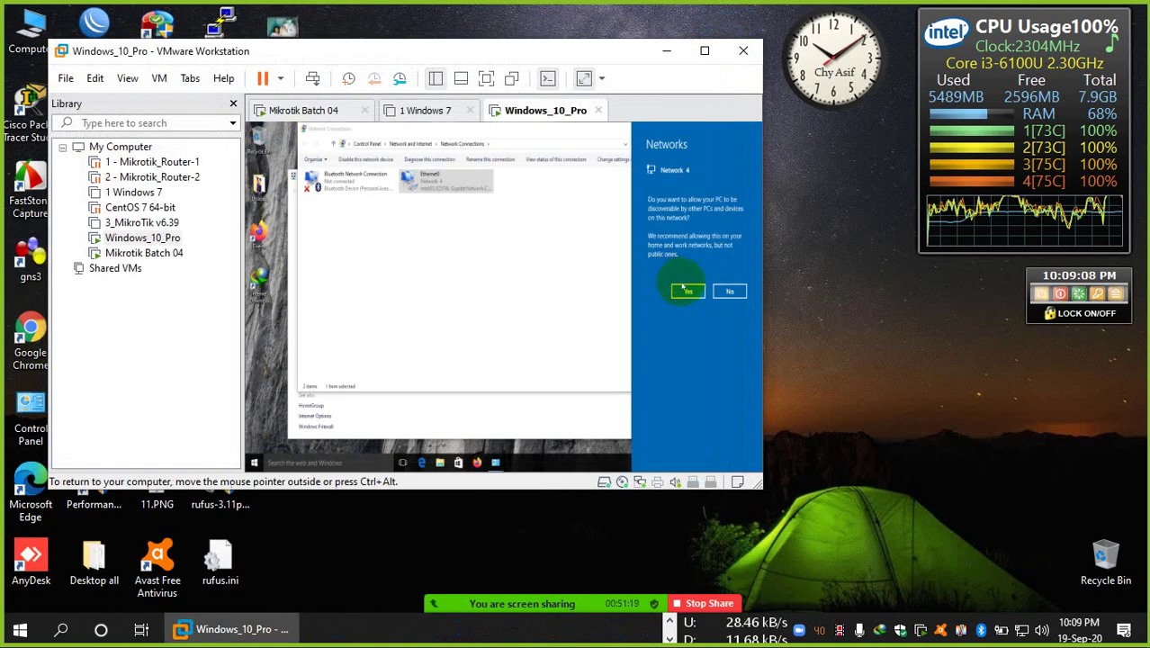
click(687, 291)
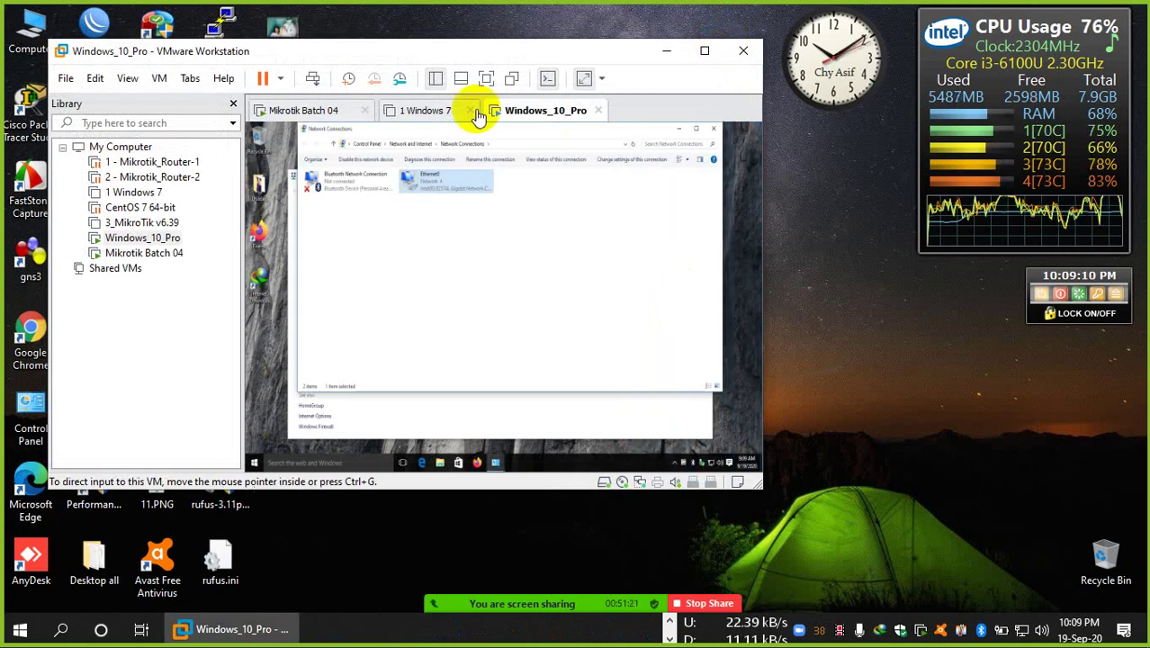
click(713, 129)
click(706, 174)
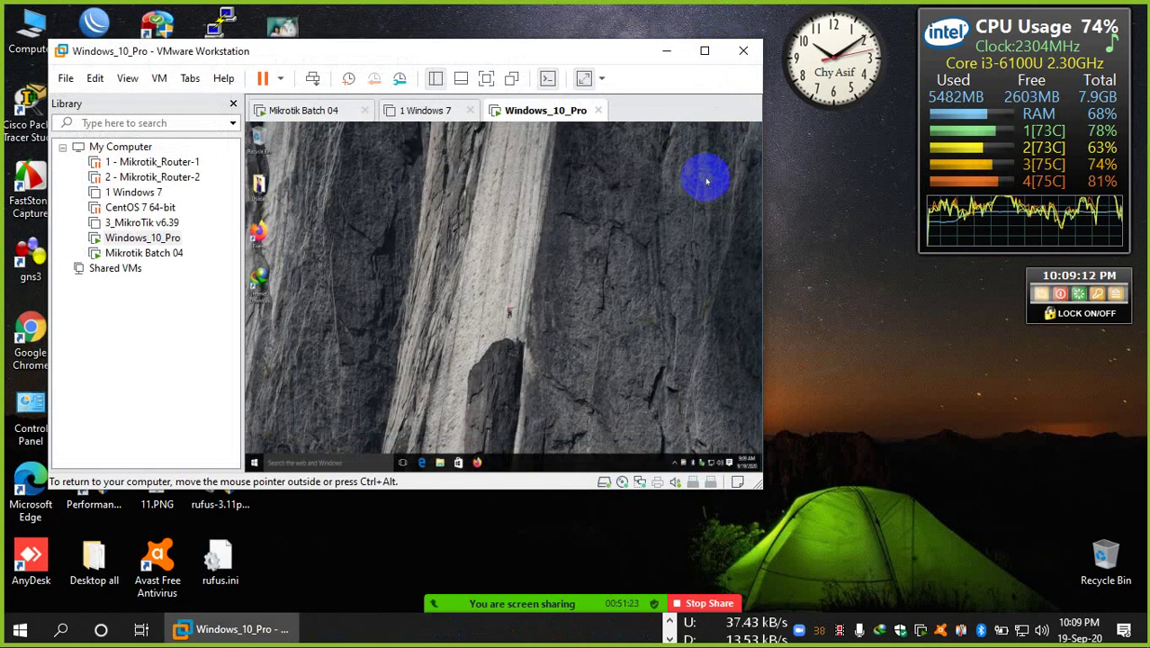
- Start a continuous ping to 8.8.8.8 from the guest's Run dialog, and maximize the VMware window
key(super+r)
text(p)
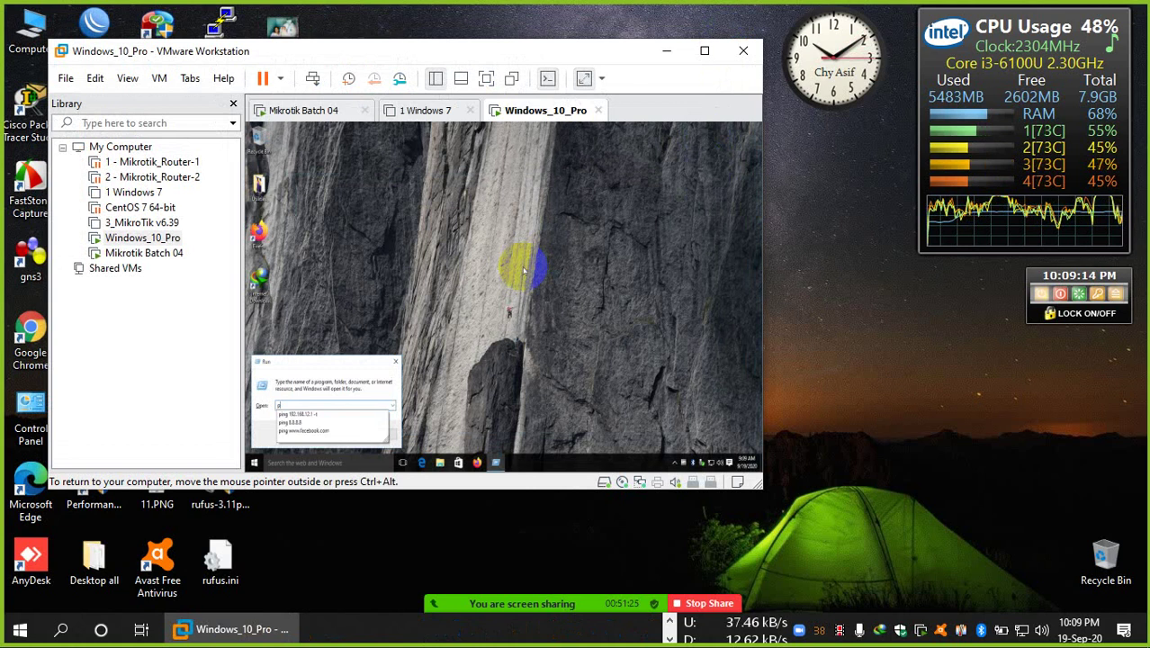
text(ing 8.8.8.8 -t)
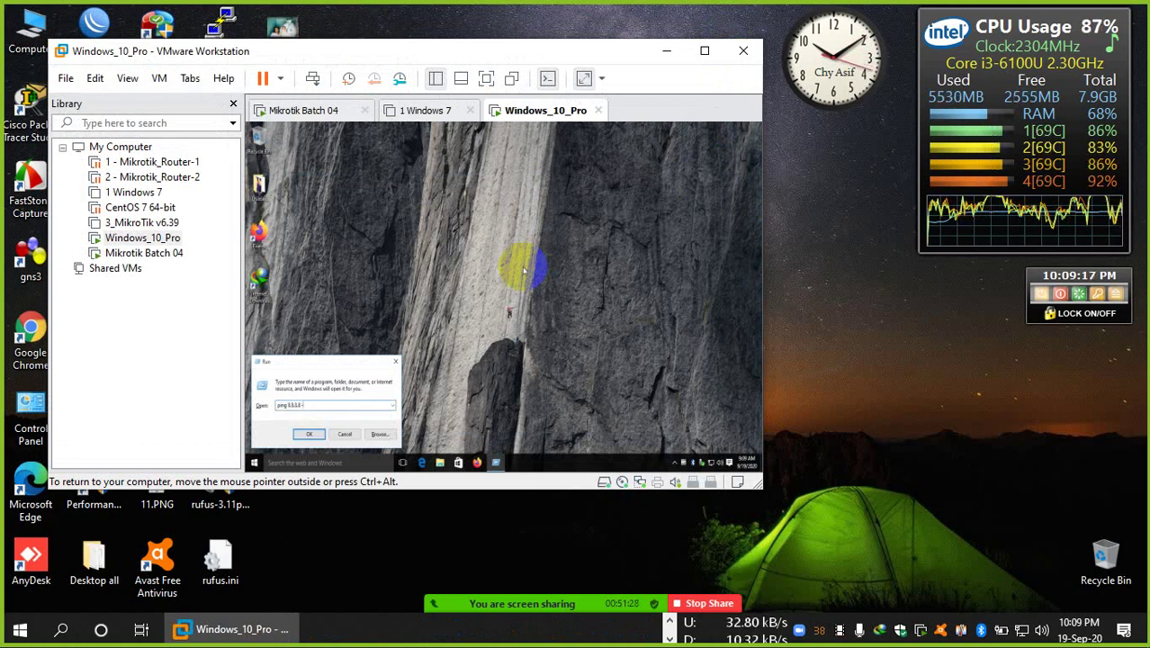
key(Return)
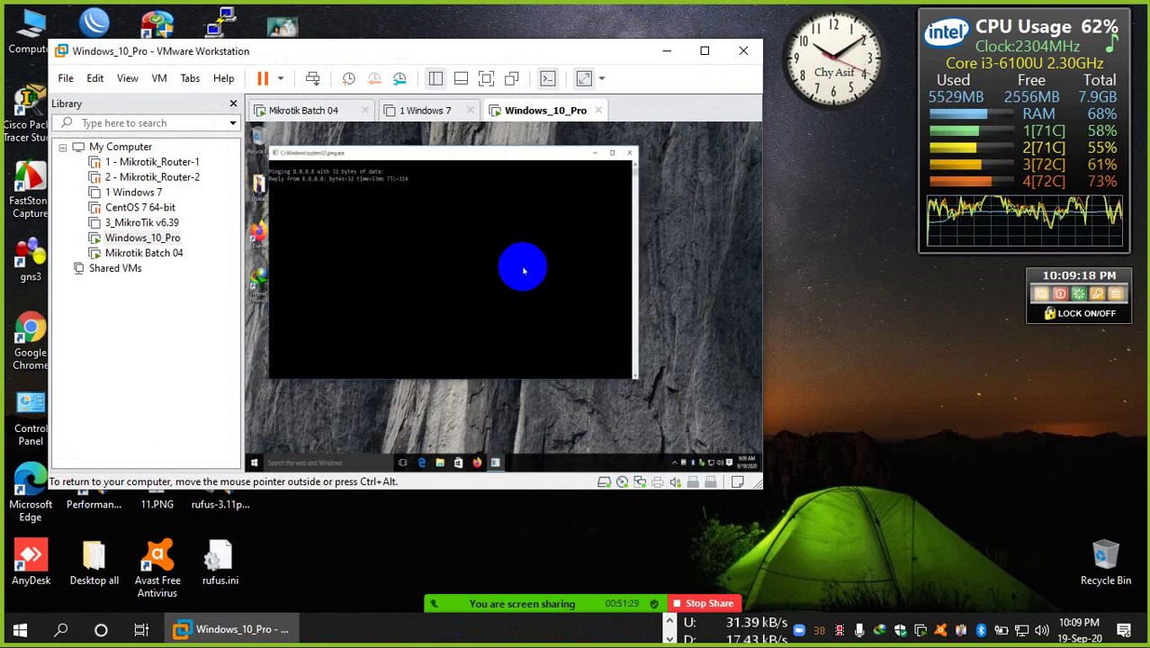
click(705, 51)
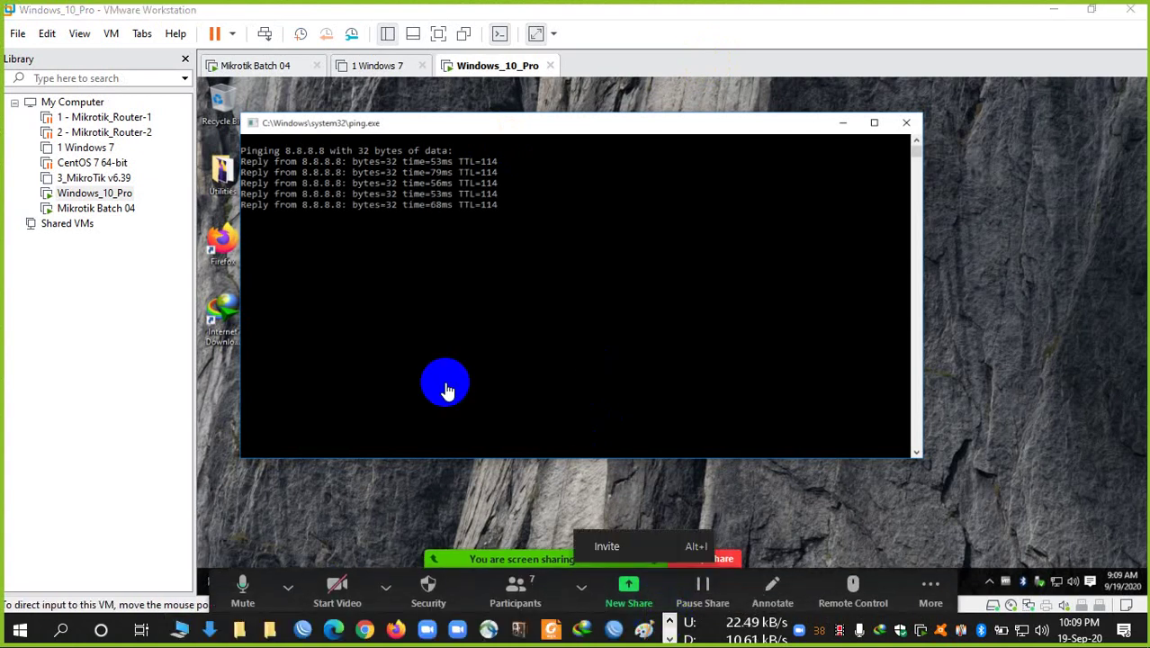
- Switch to WinBox, connect to router 00:0C:29:2E:7D:1F as admin, dismiss the licence notice, and move the window beside the ping output
click(306, 632)
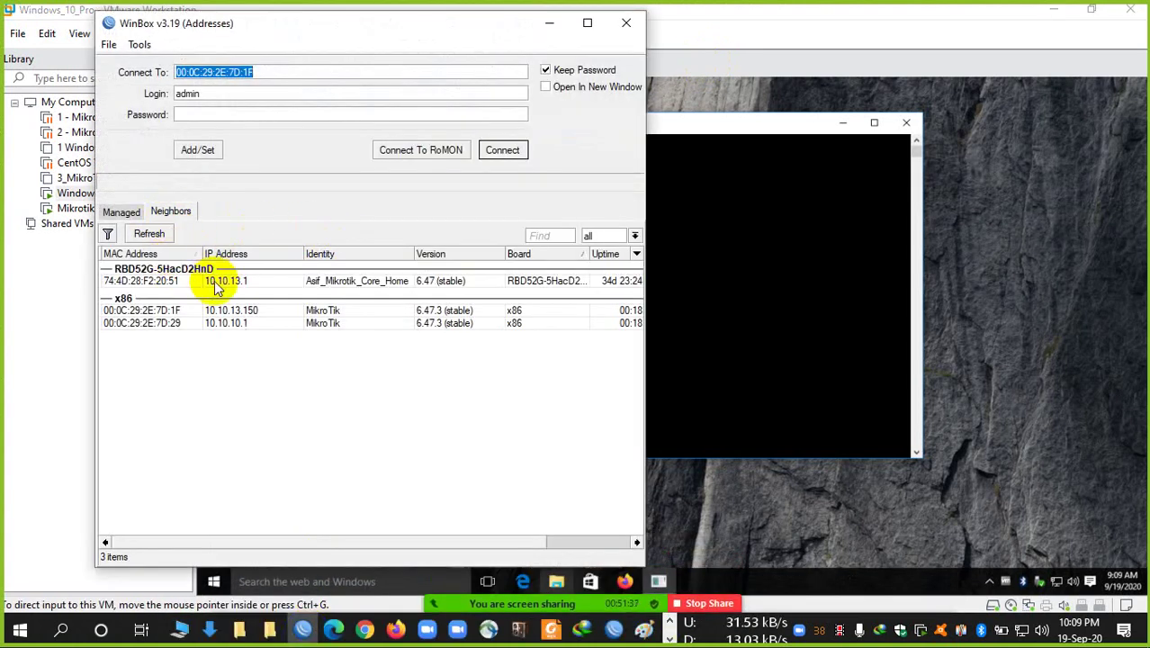
click(165, 342)
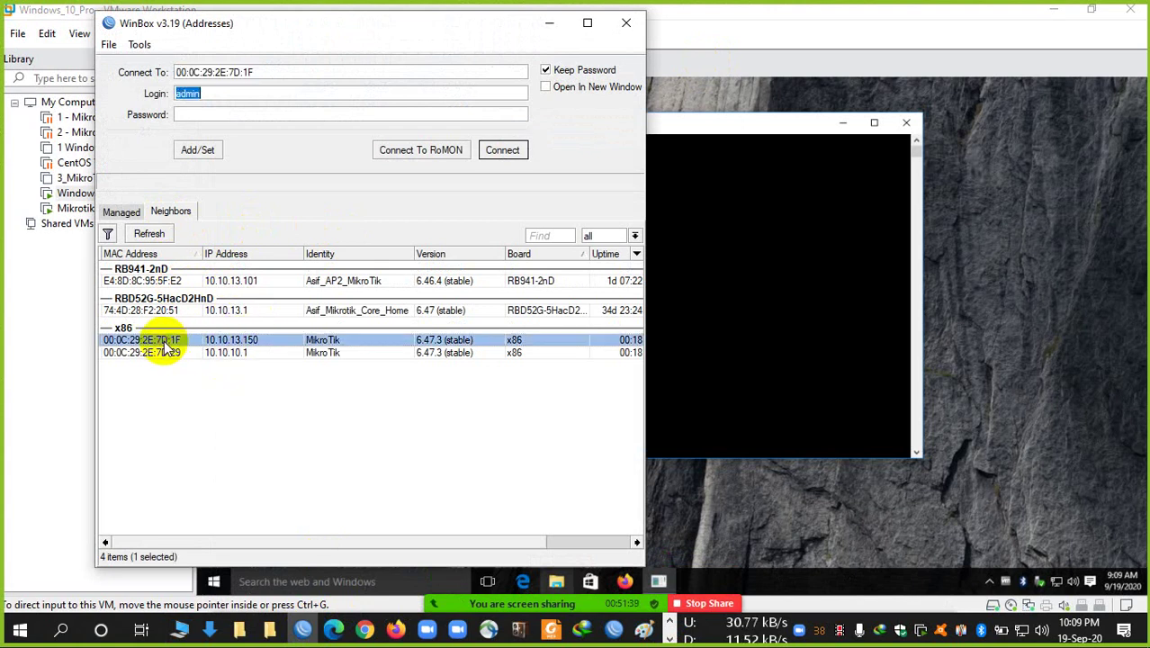
click(499, 150)
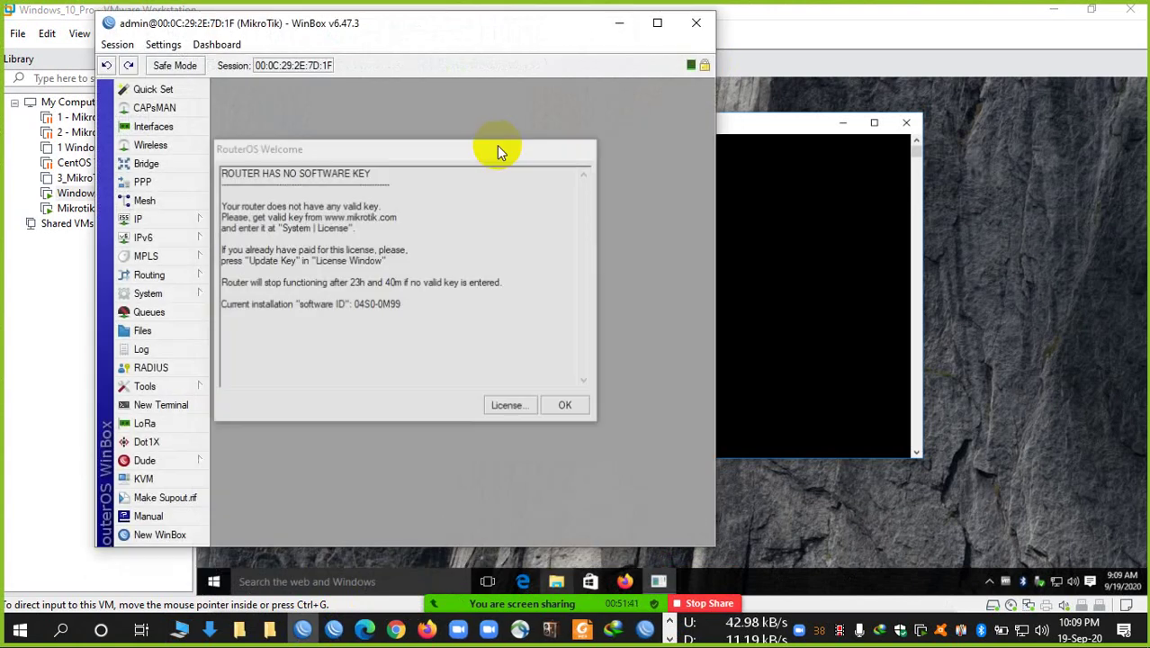
click(565, 401)
drag(487, 25, 1083, 98)
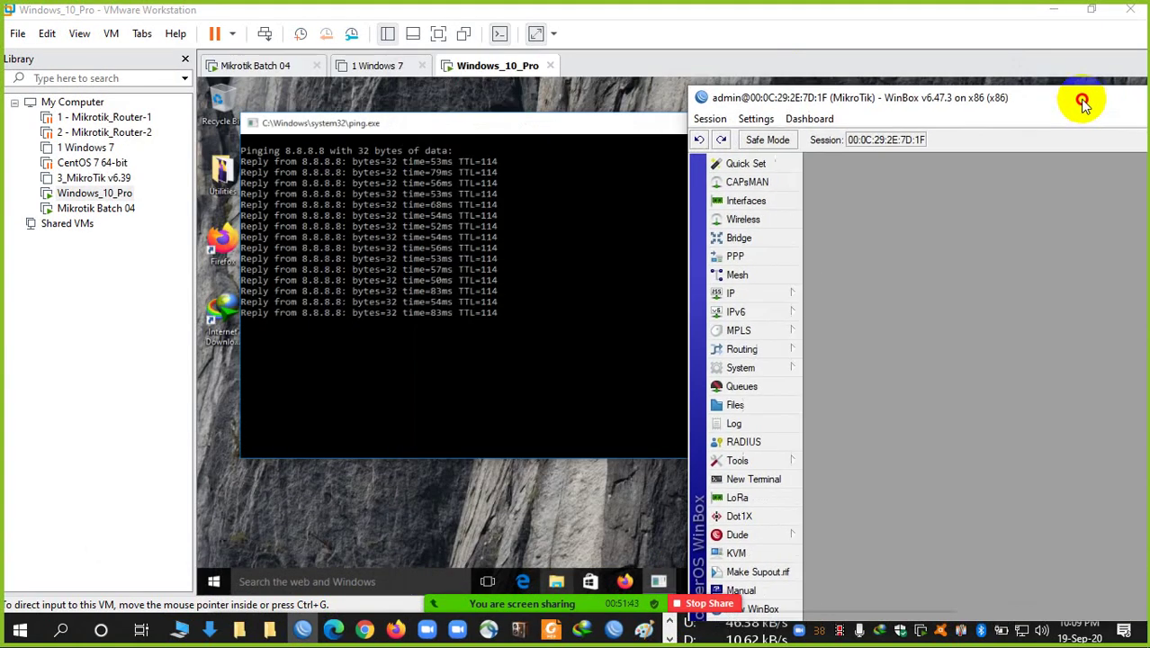
- Open the router's interface list and disable the ether2-LAN interface
click(765, 201)
click(861, 339)
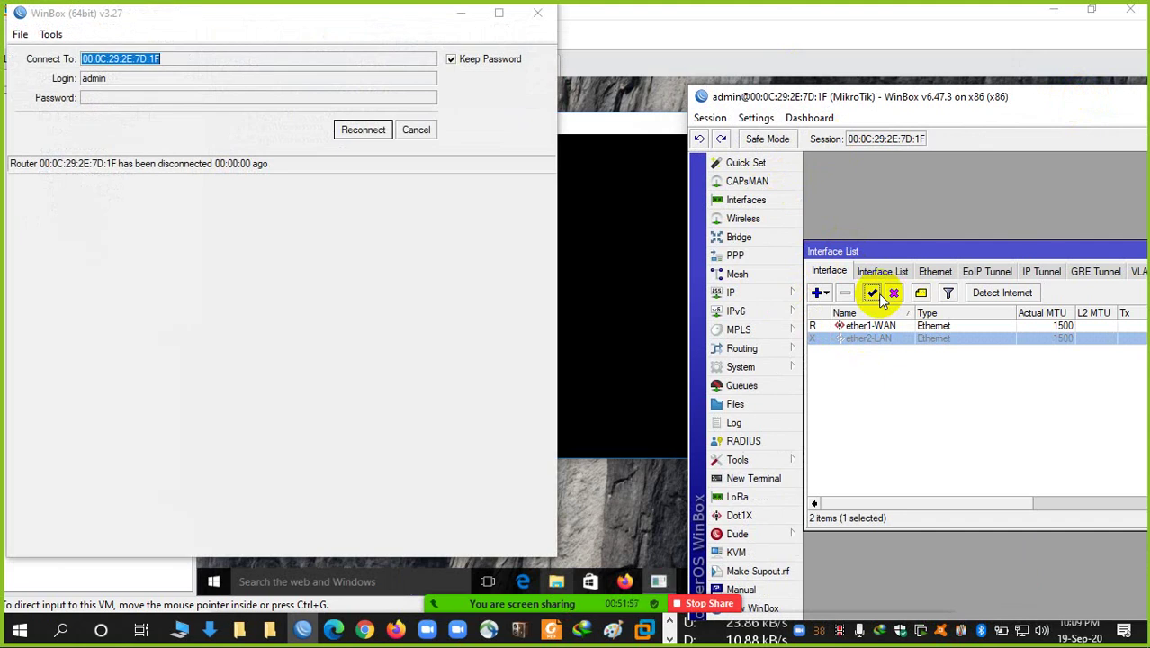
- Re-enable the ether2-LAN interface, and clear the WinBox windows away to check the ping output in the Windows 10 guest
click(879, 299)
click(444, 131)
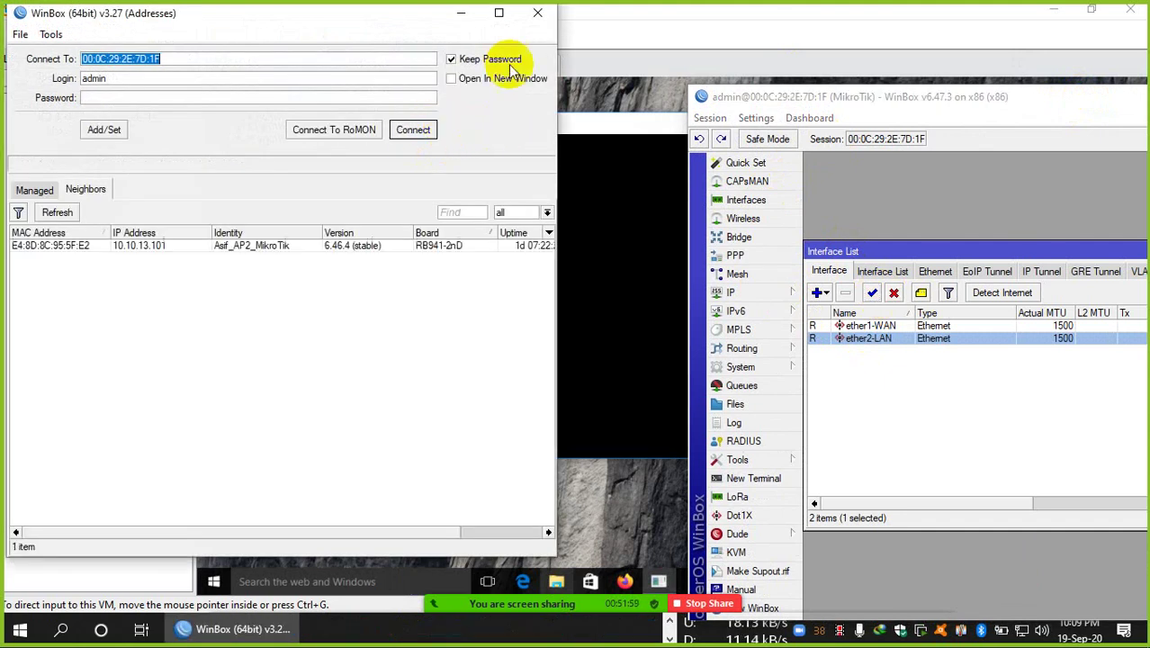
click(538, 20)
drag(1055, 97, 708, 91)
click(865, 91)
click(779, 270)
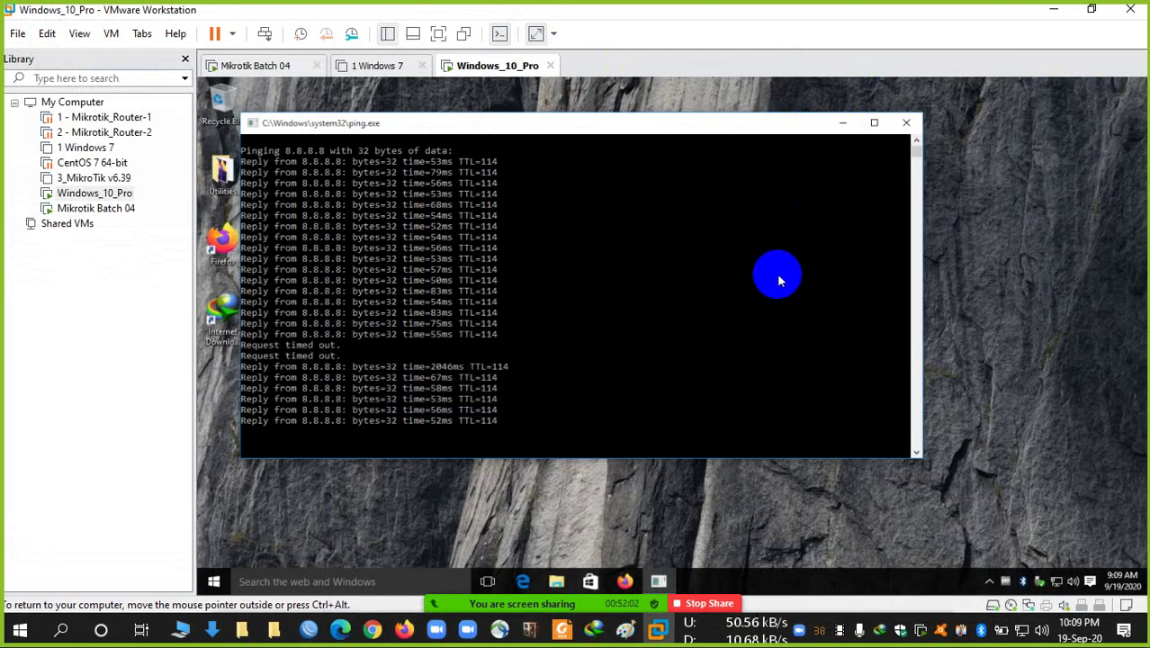
right_click(951, 282)
click(847, 275)
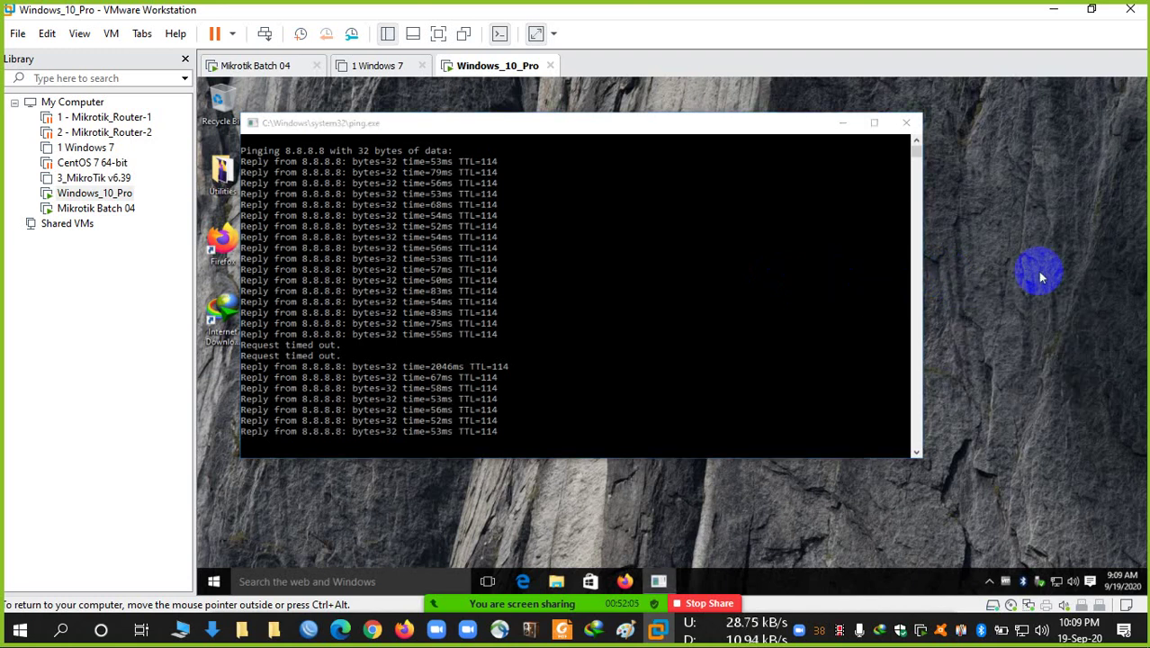
- Show the Windows 10 guest in full screen and load 10.10.10.1 in Firefox
key(ctrl+alt+Return)
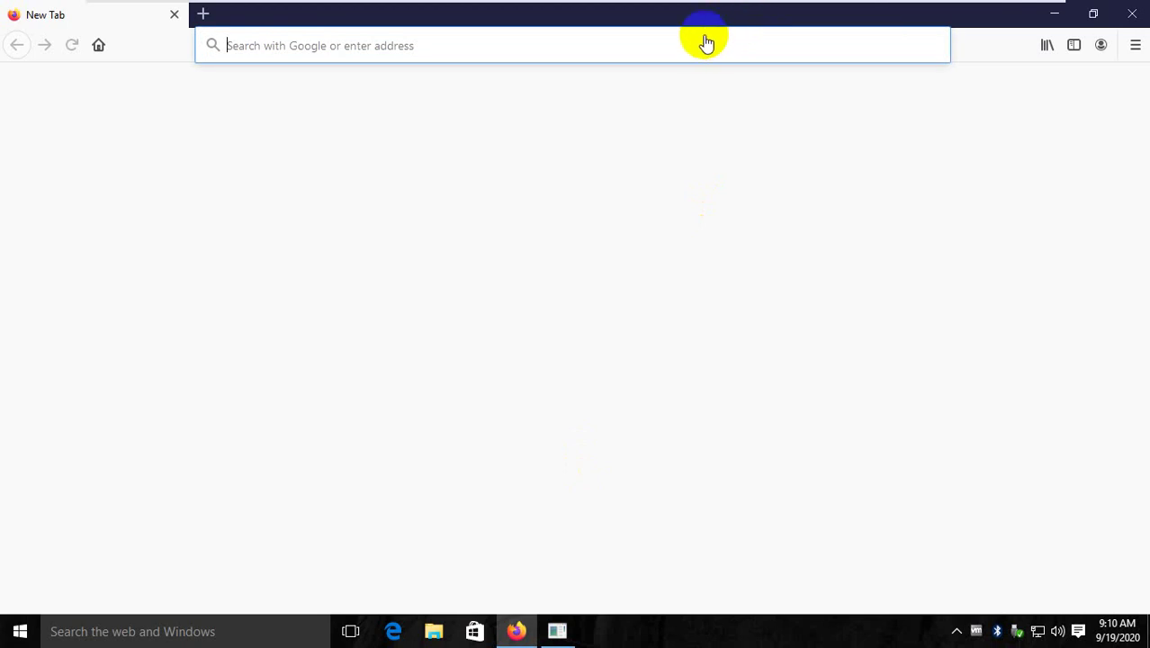
text(1)
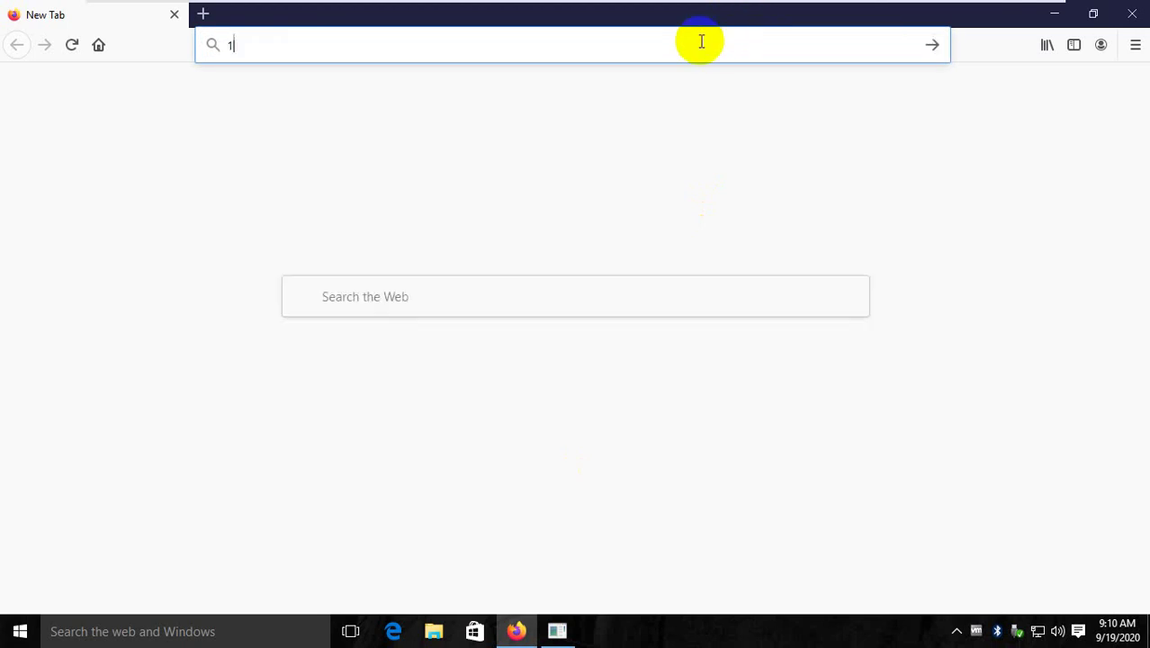
text(0.10.10.1)
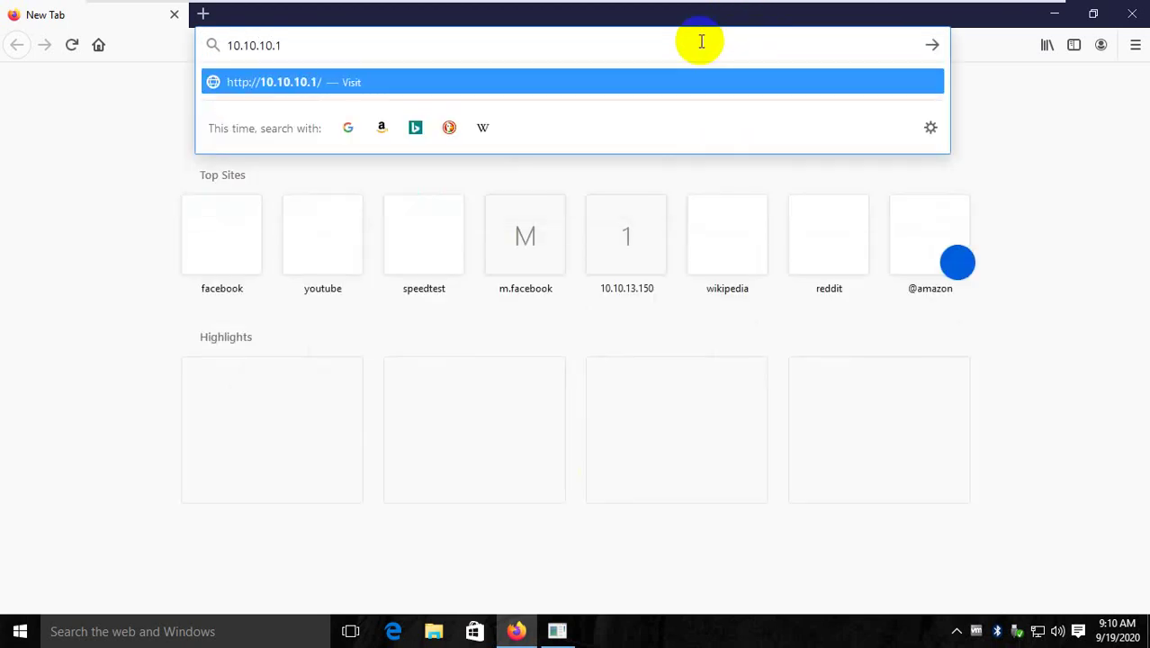
key(Return)
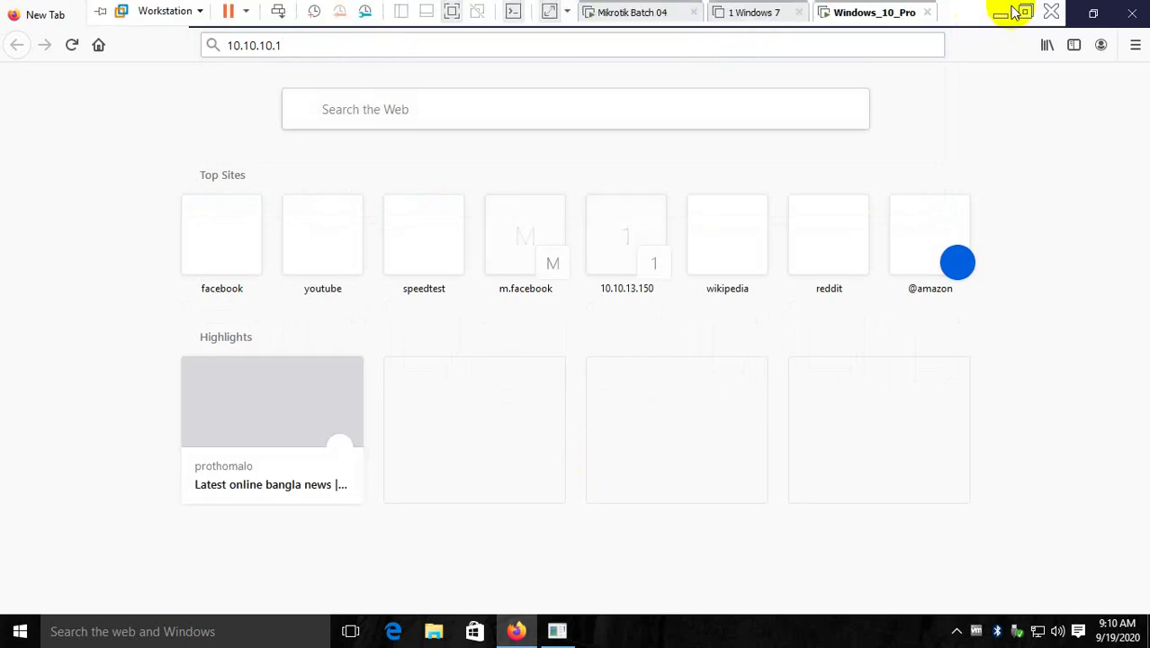
- Leave the guest's full-screen mode, restore the VMware window and enlarge it to fill most of the desktop beside the gadgets
click(1030, 12)
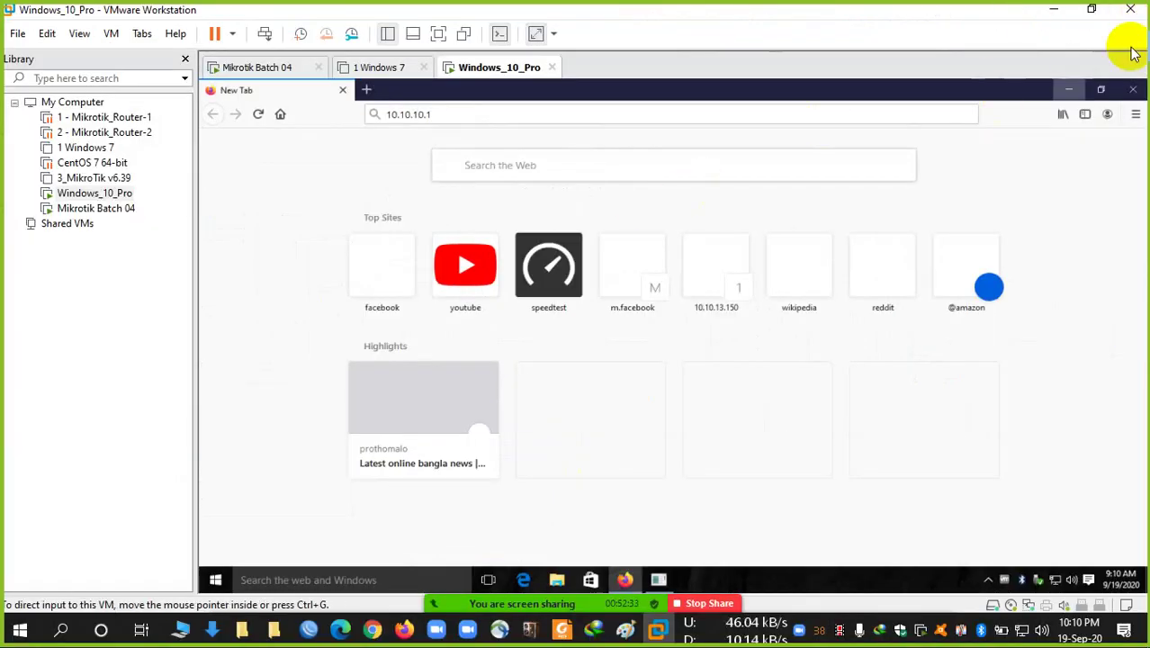
click(1092, 10)
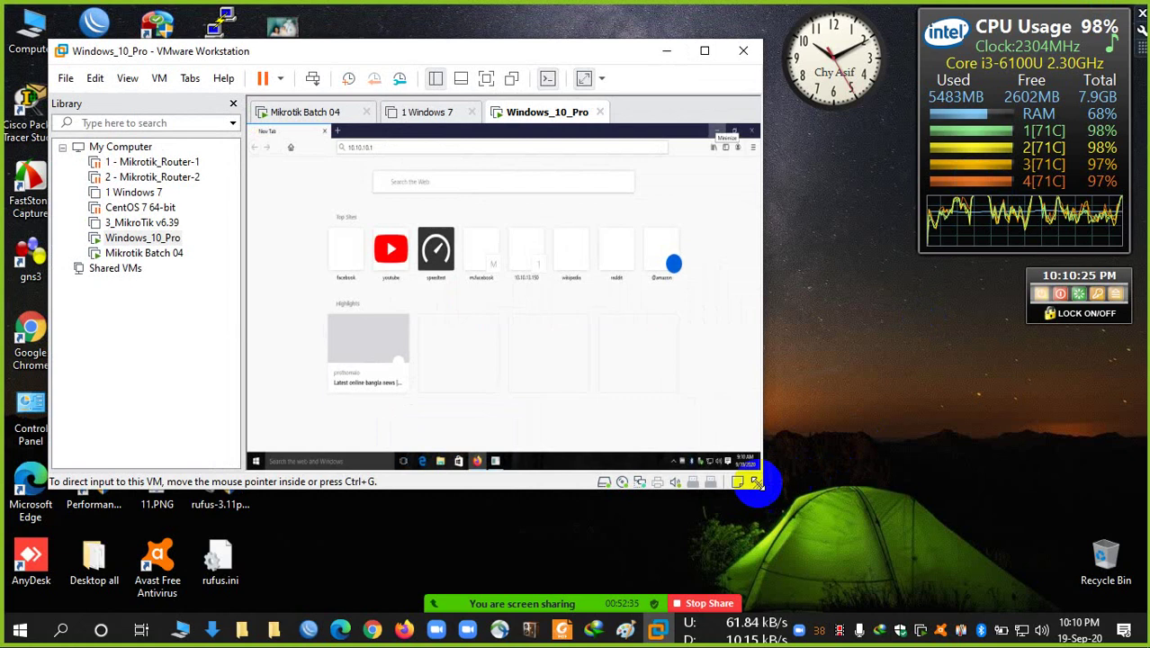
drag(771, 486, 905, 549)
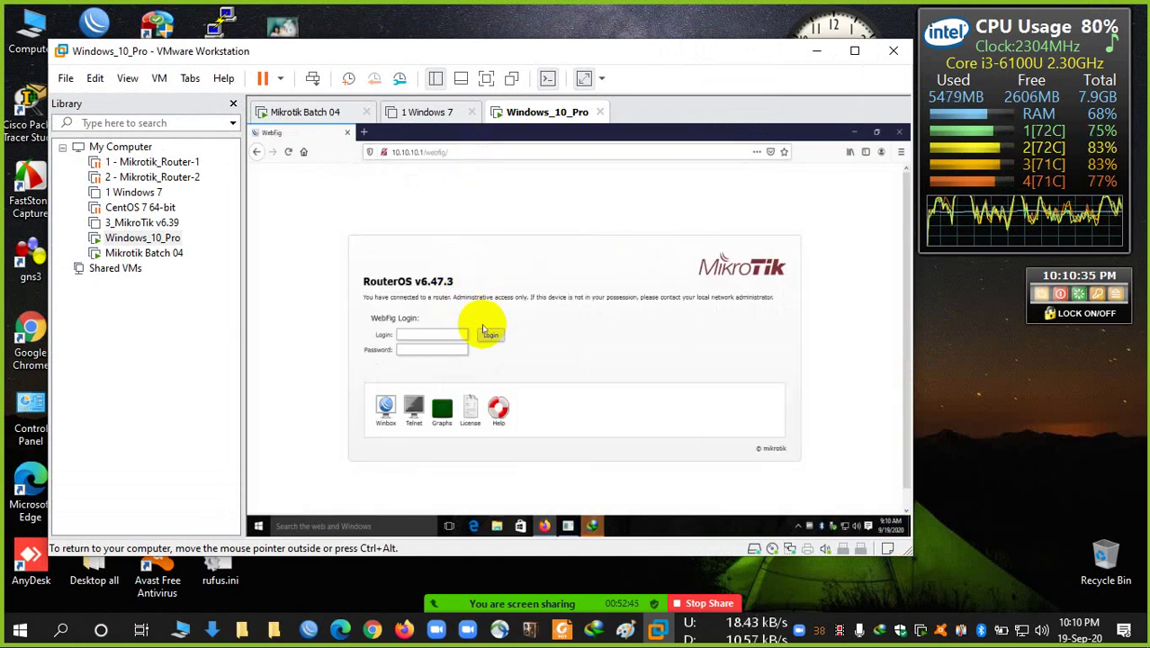
- Log in to the router's web interface and switch from Quick Set to the WebFig view
click(488, 334)
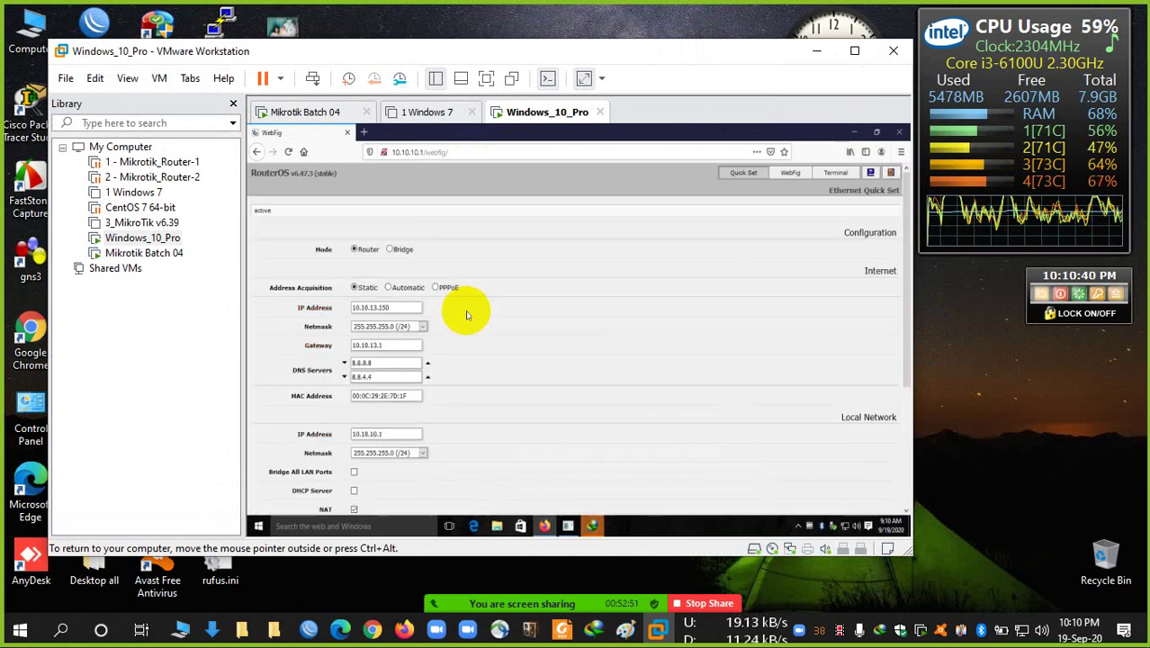
click(801, 176)
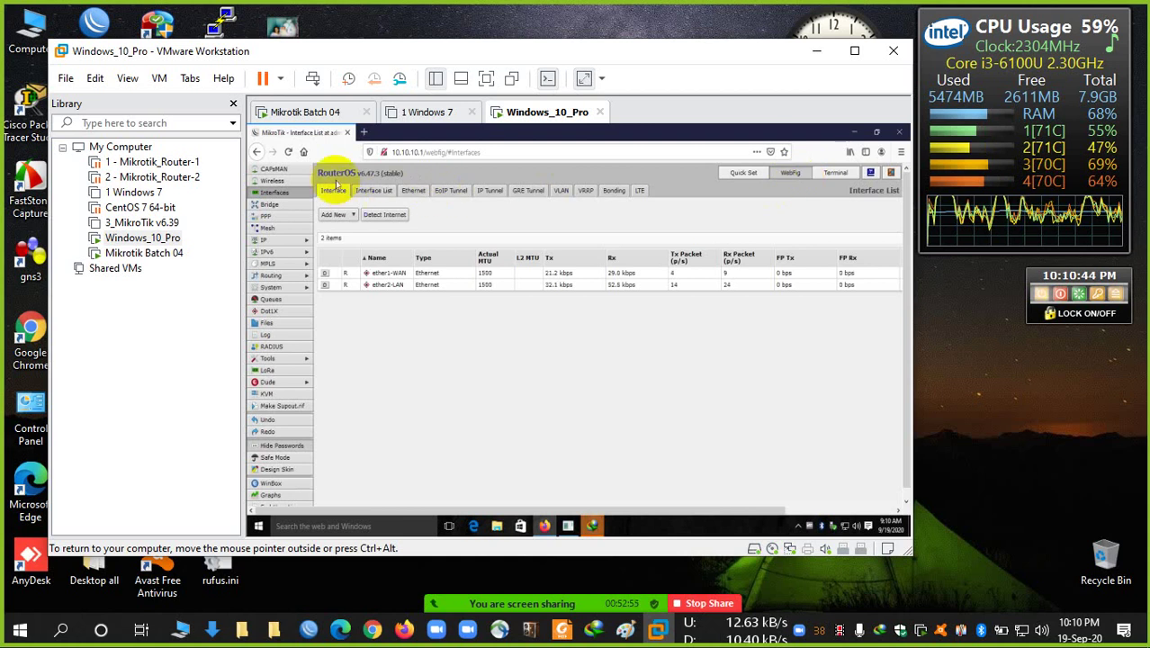
- Examine the router's IP address list and route list with their new-entry forms, including the route's Gateway field, and cancel both forms
click(280, 241)
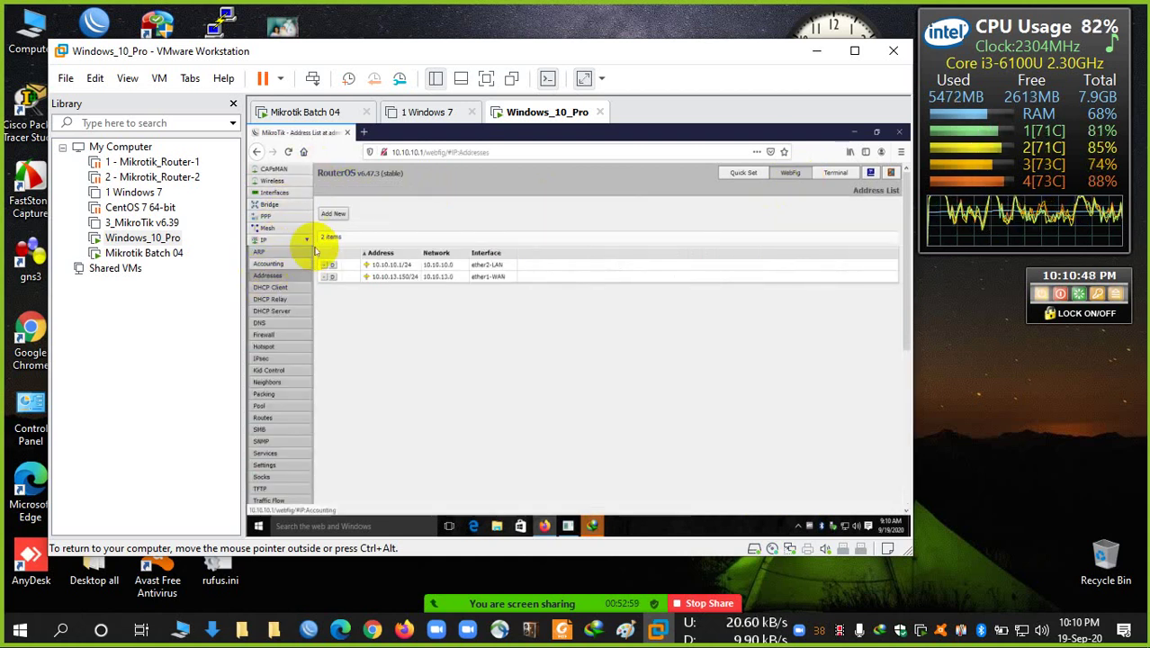
click(333, 215)
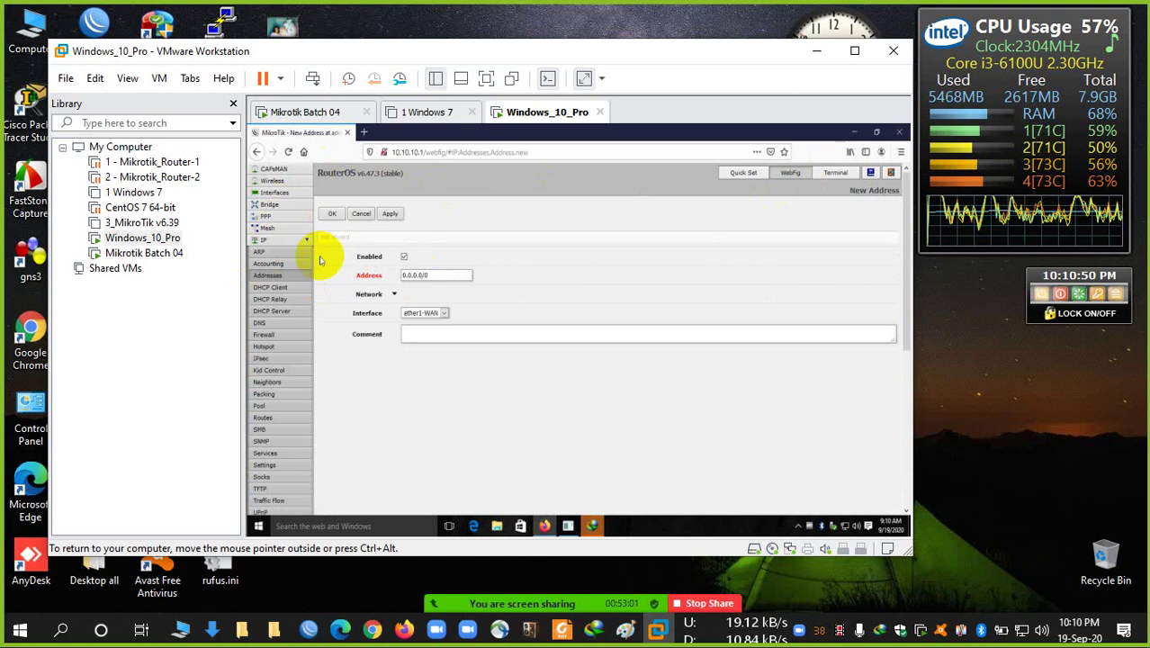
click(370, 216)
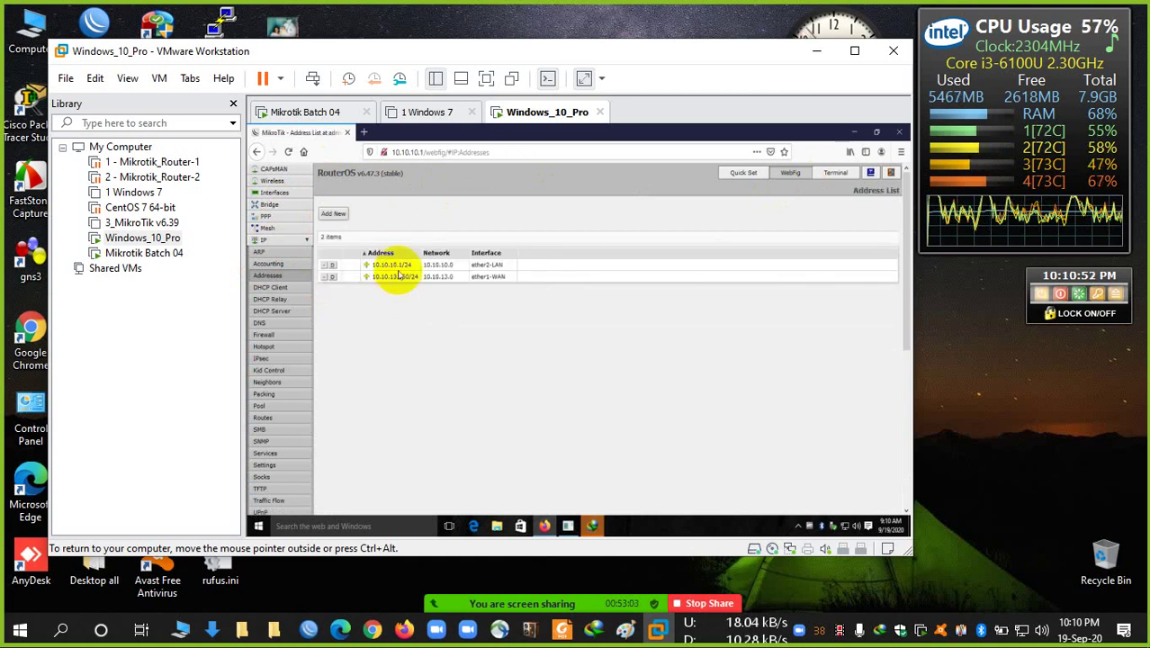
click(263, 418)
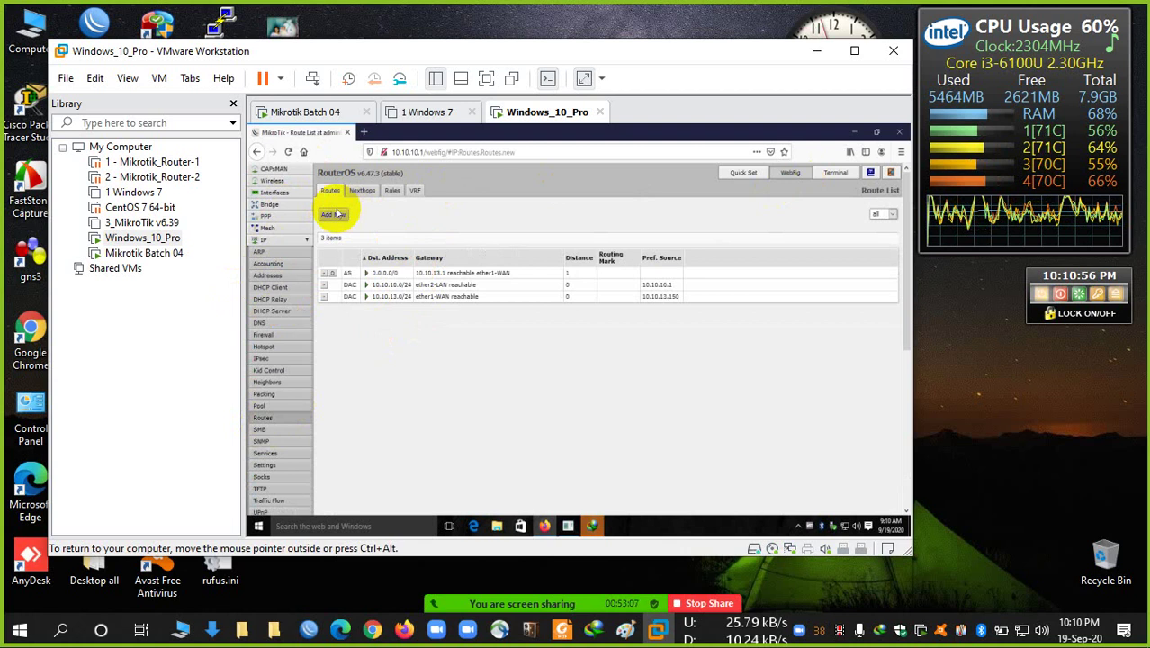
click(334, 214)
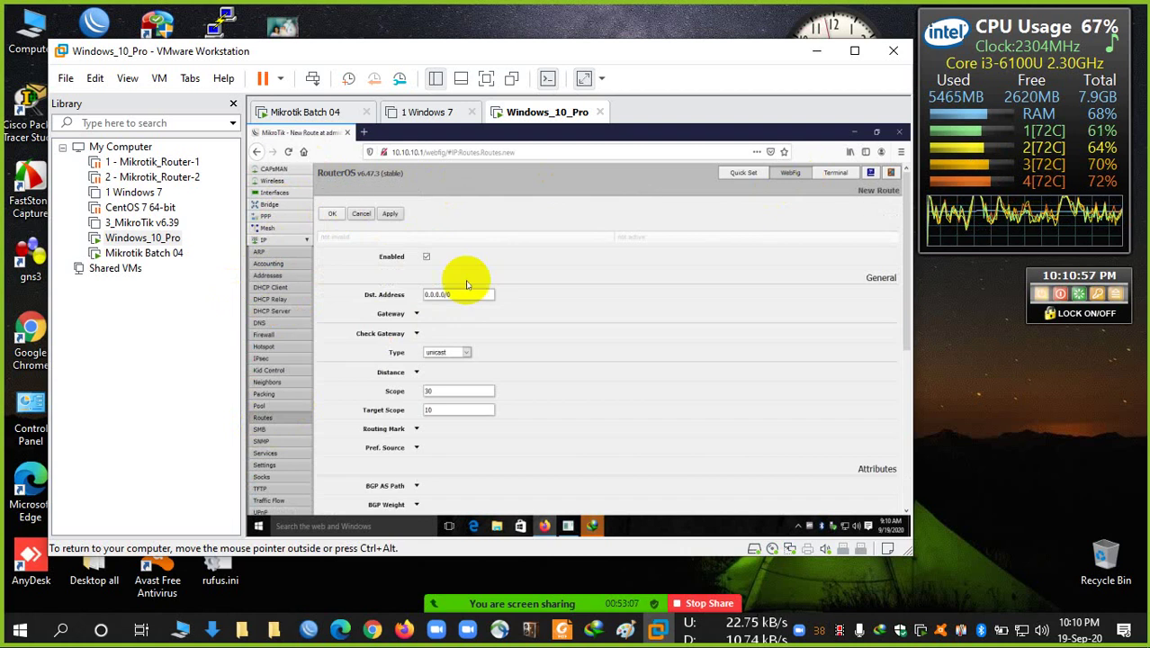
click(416, 313)
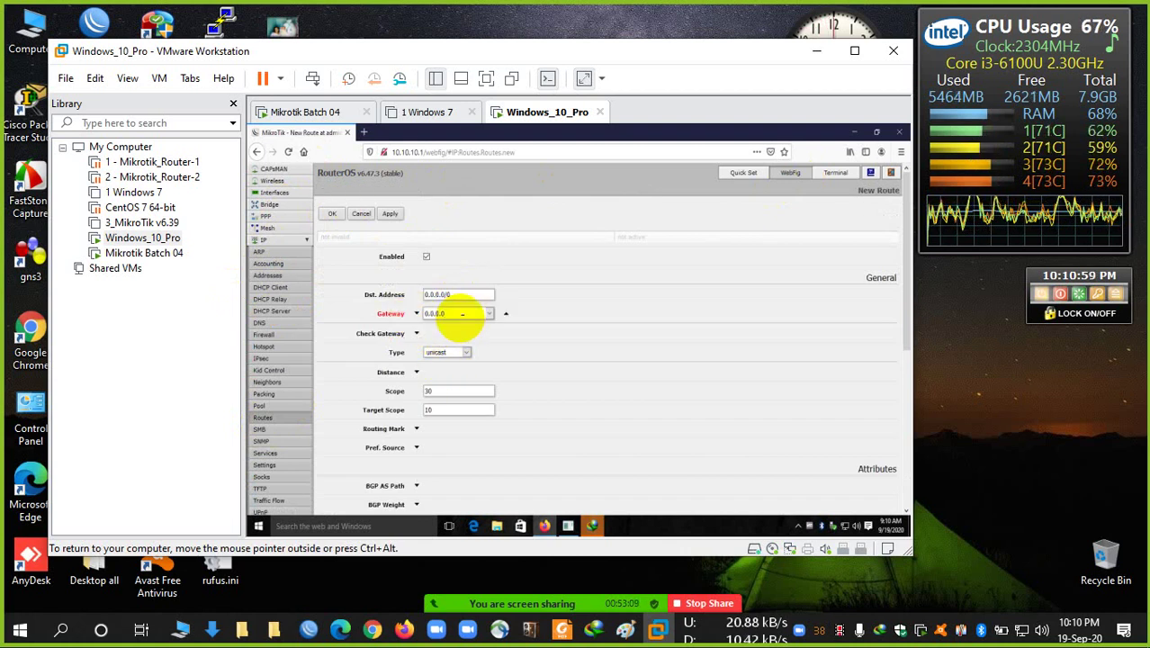
click(361, 213)
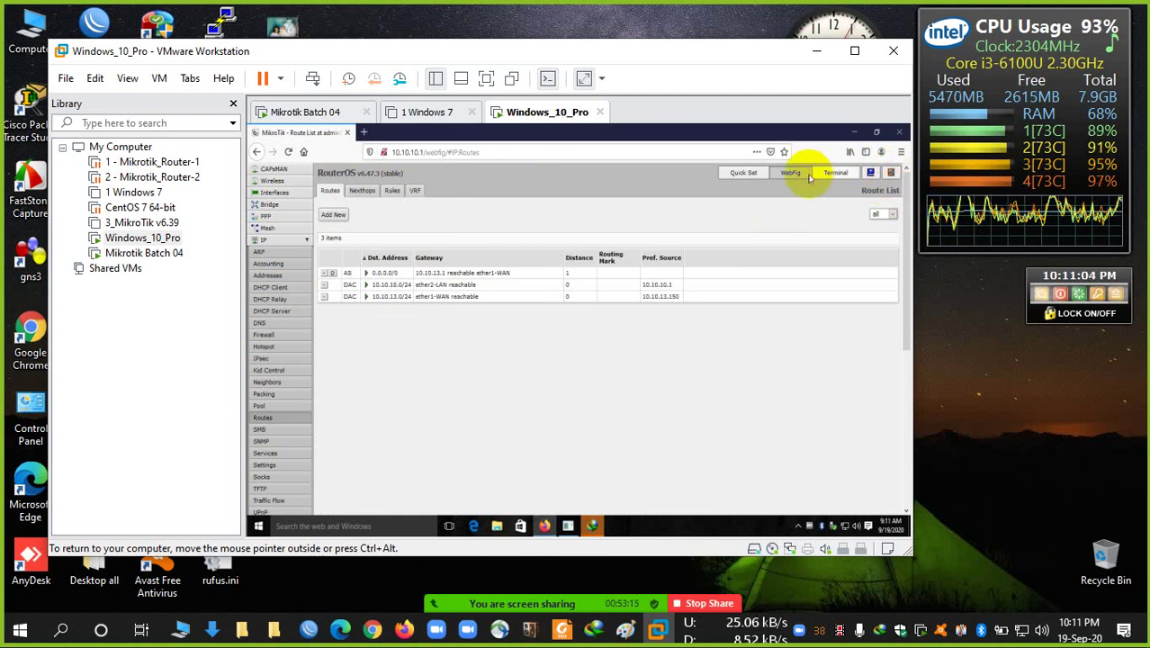
- Log out of WebFig and close Firefox in the guest
click(891, 173)
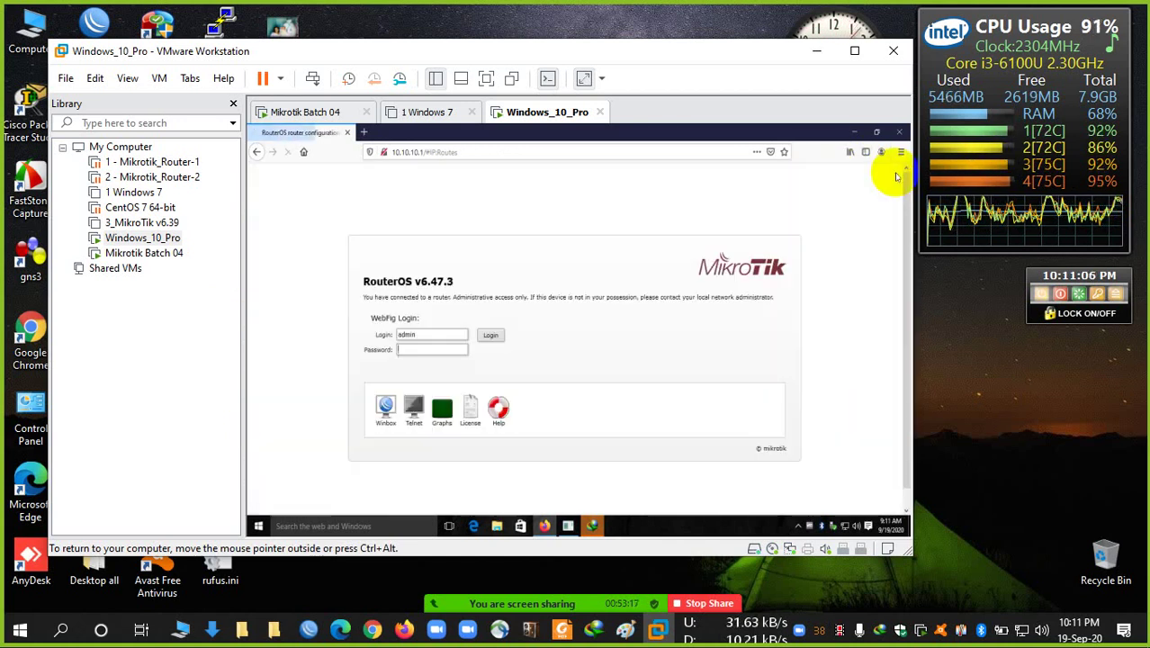
click(902, 133)
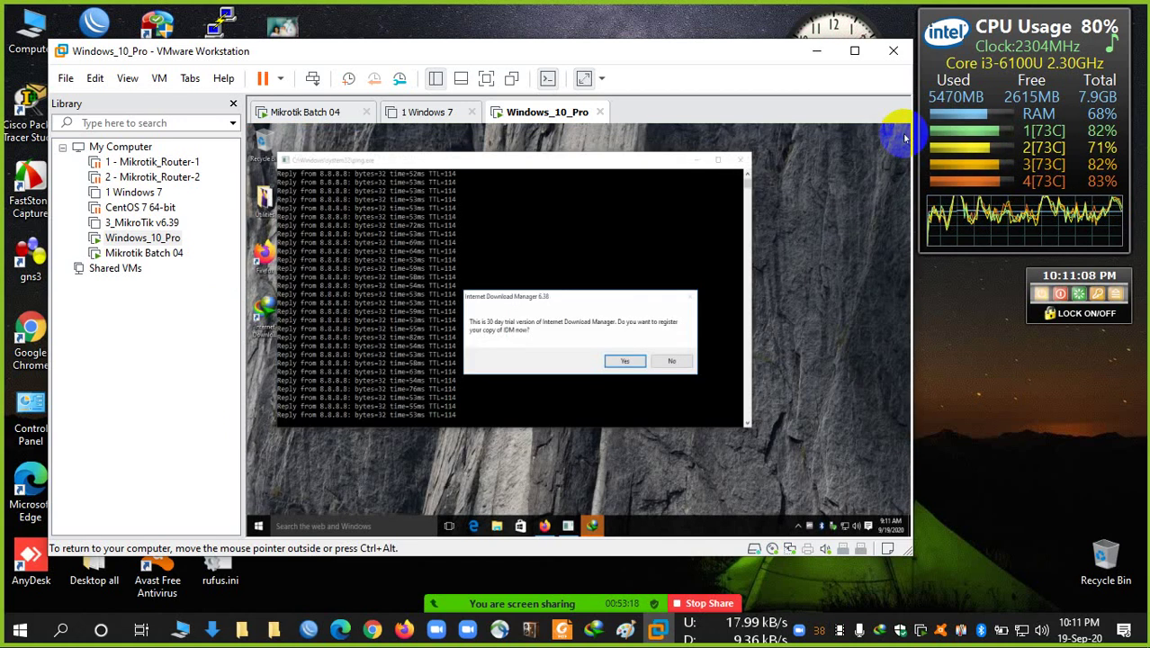
- Suspend the Windows_10_Pro guest
right_click(570, 115)
mouse_move(684, 149)
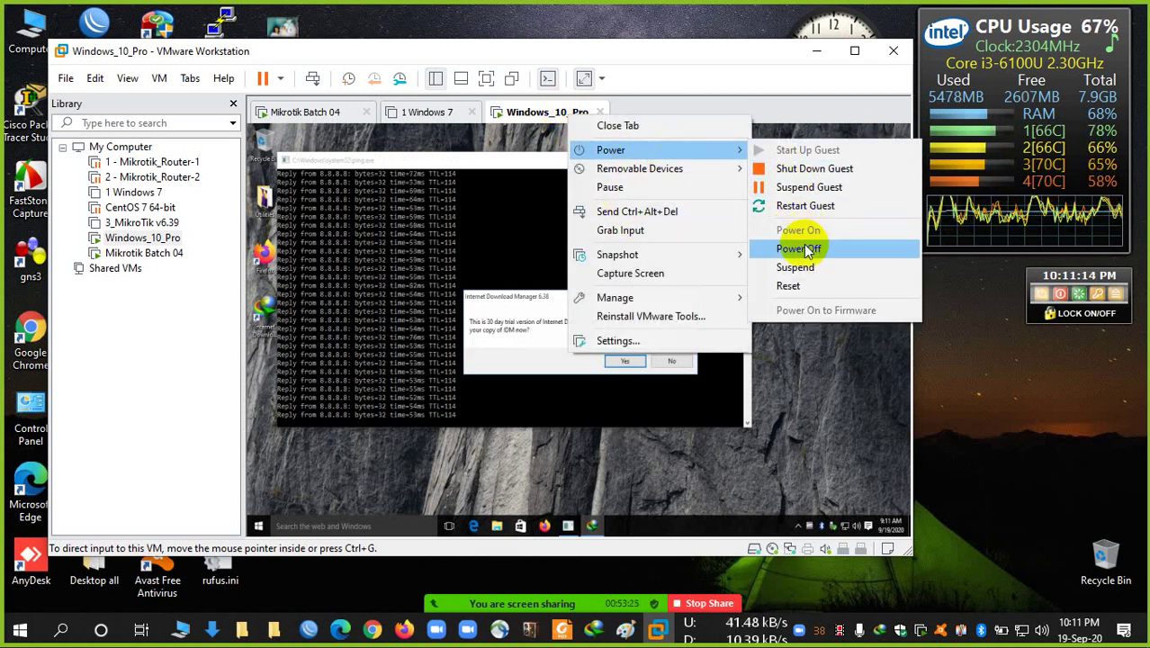
click(799, 190)
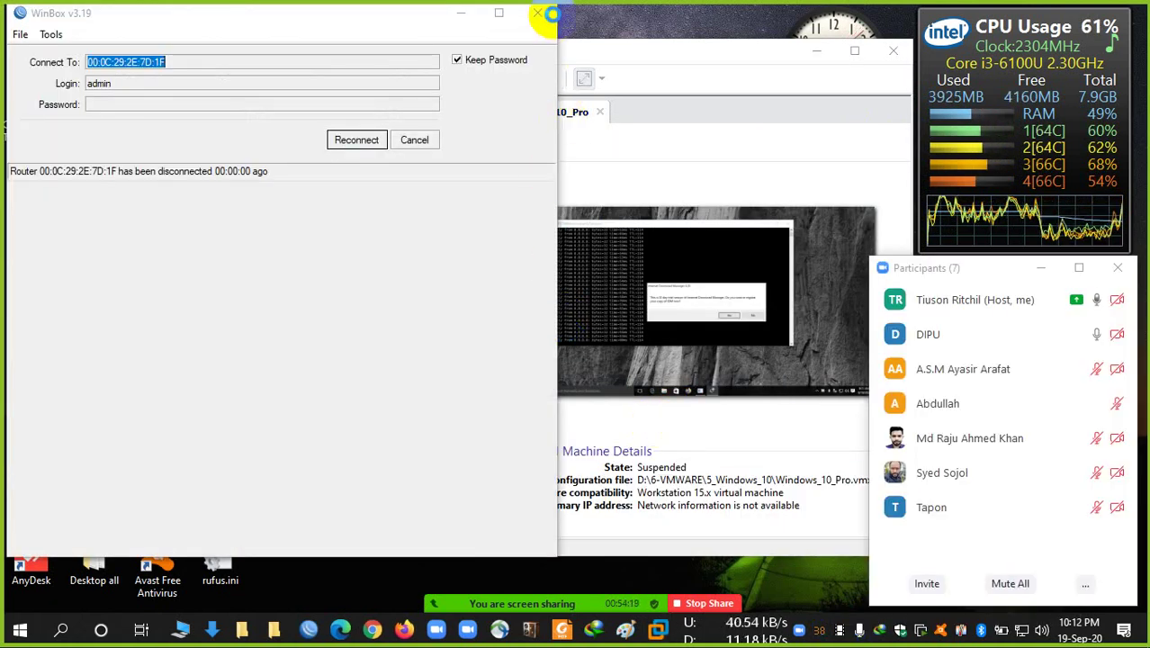
- Close the disconnected WinBox window and the 1 Windows 7 tab, and minimize VMware with Mikrotik Batch 04 in front
click(552, 20)
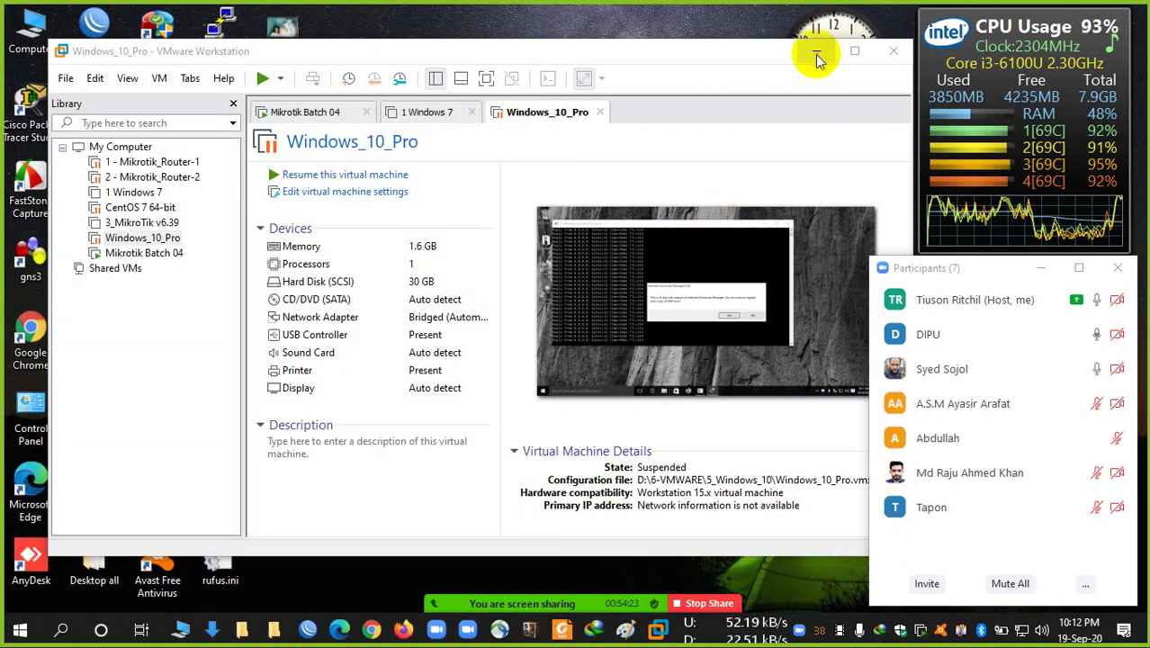
click(325, 113)
click(474, 112)
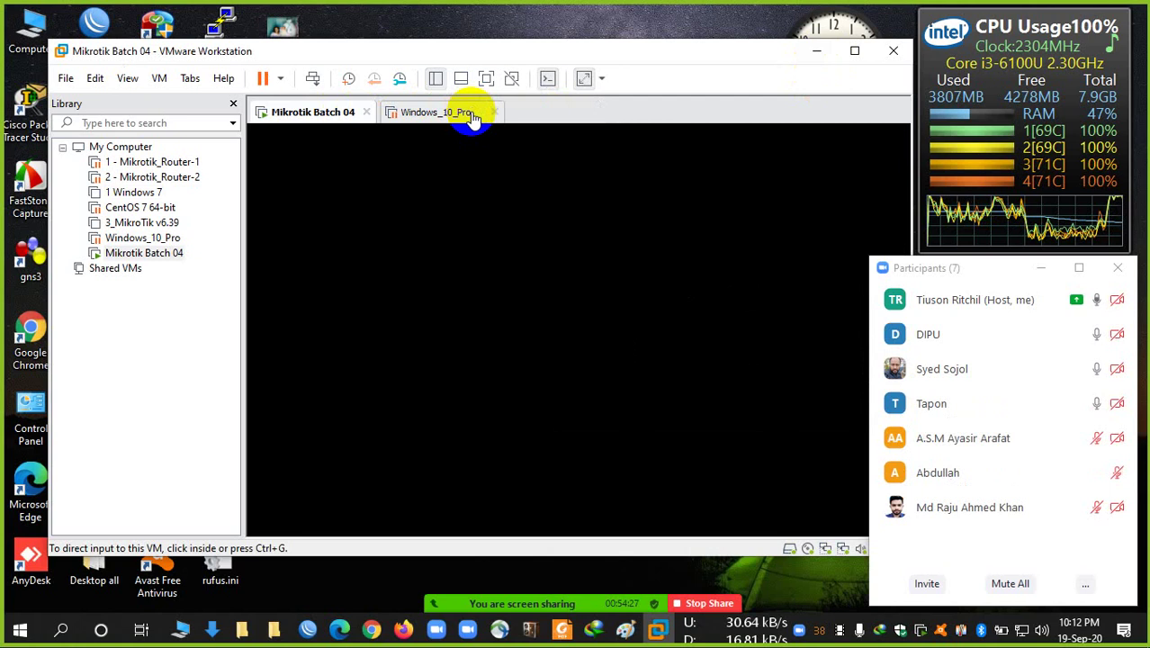
click(415, 117)
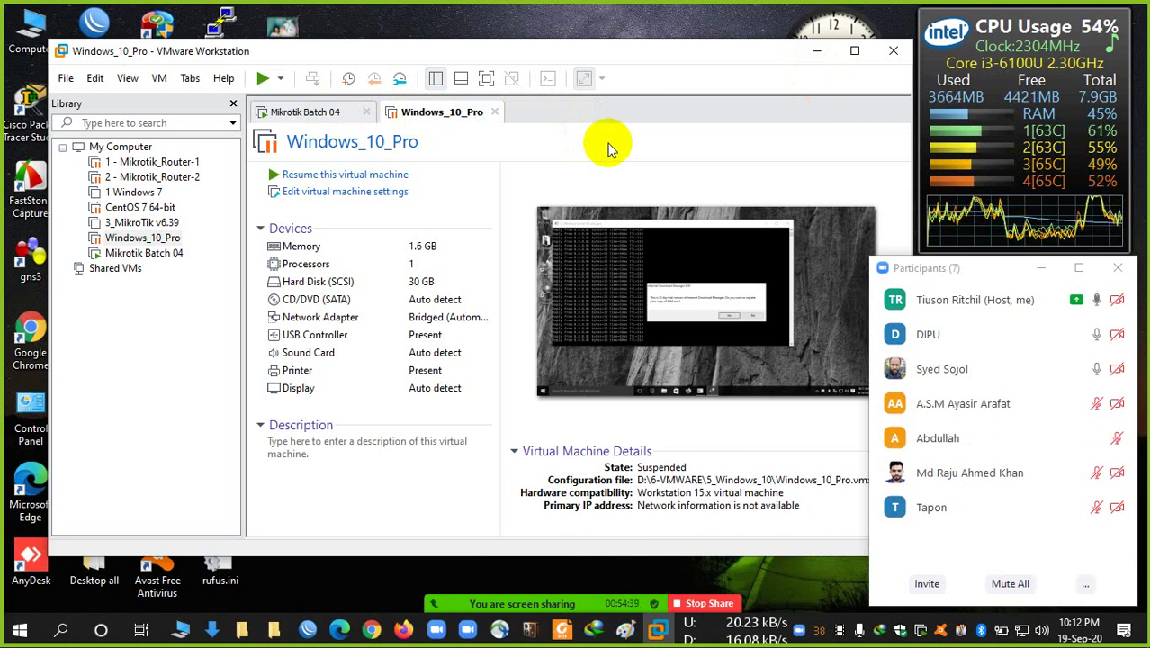
click(342, 116)
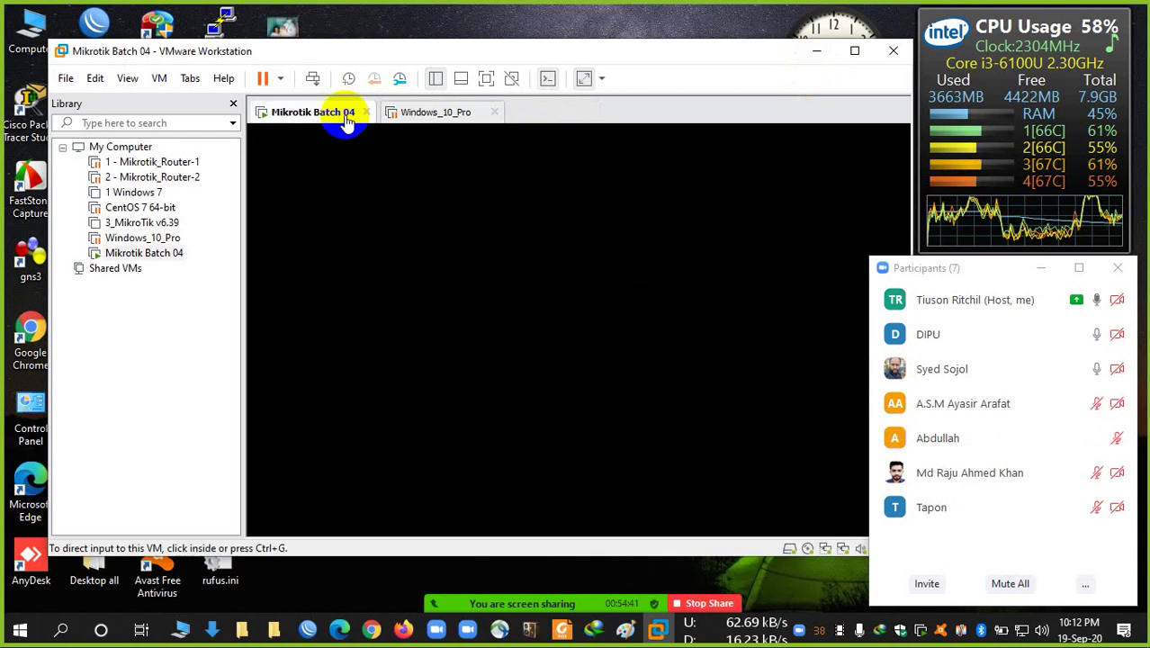
click(812, 56)
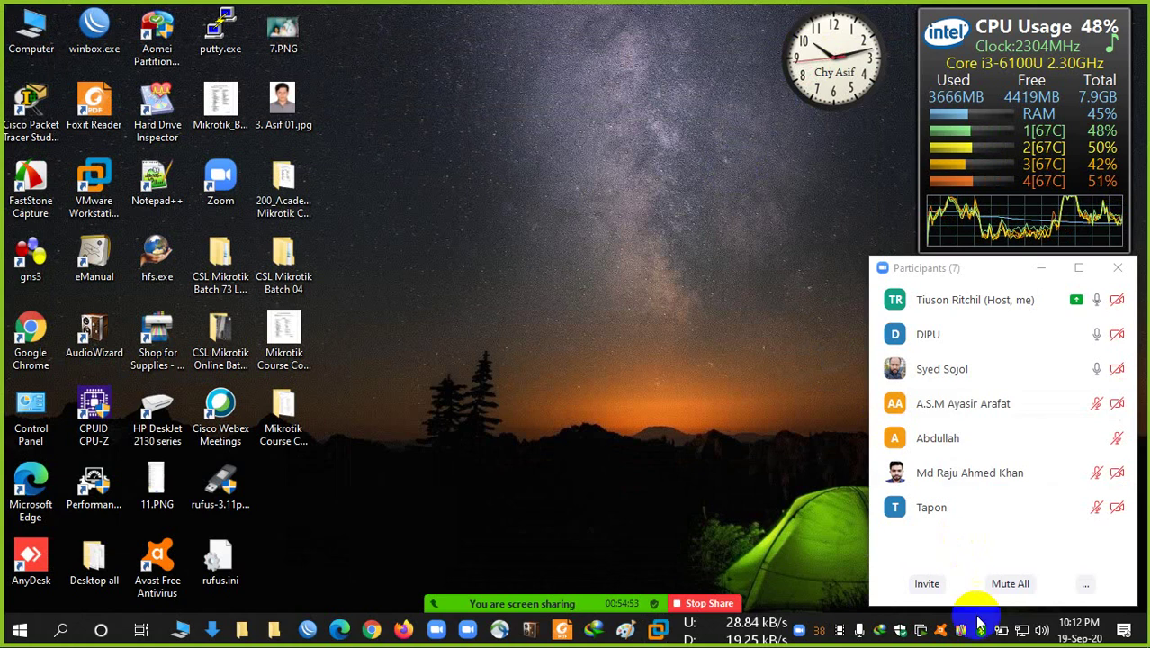
- Set the host computer's speaker volume to 94
click(1041, 630)
scroll(1040, 635, up, 5)
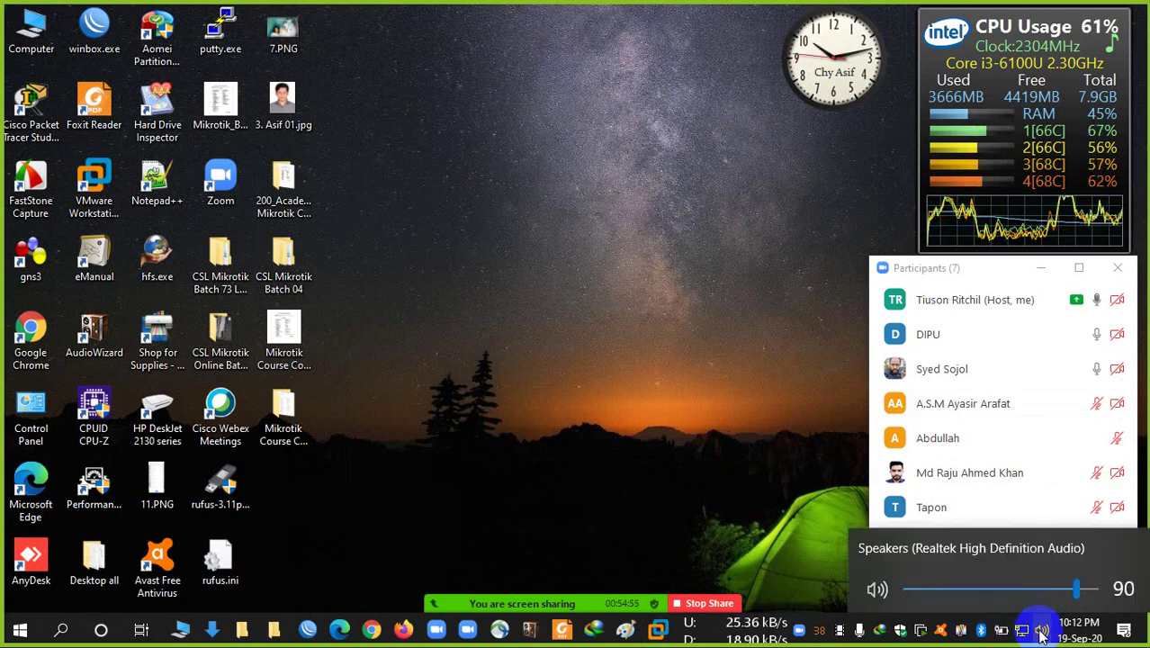
scroll(1041, 634, down, 2)
scroll(1041, 634, up, 1)
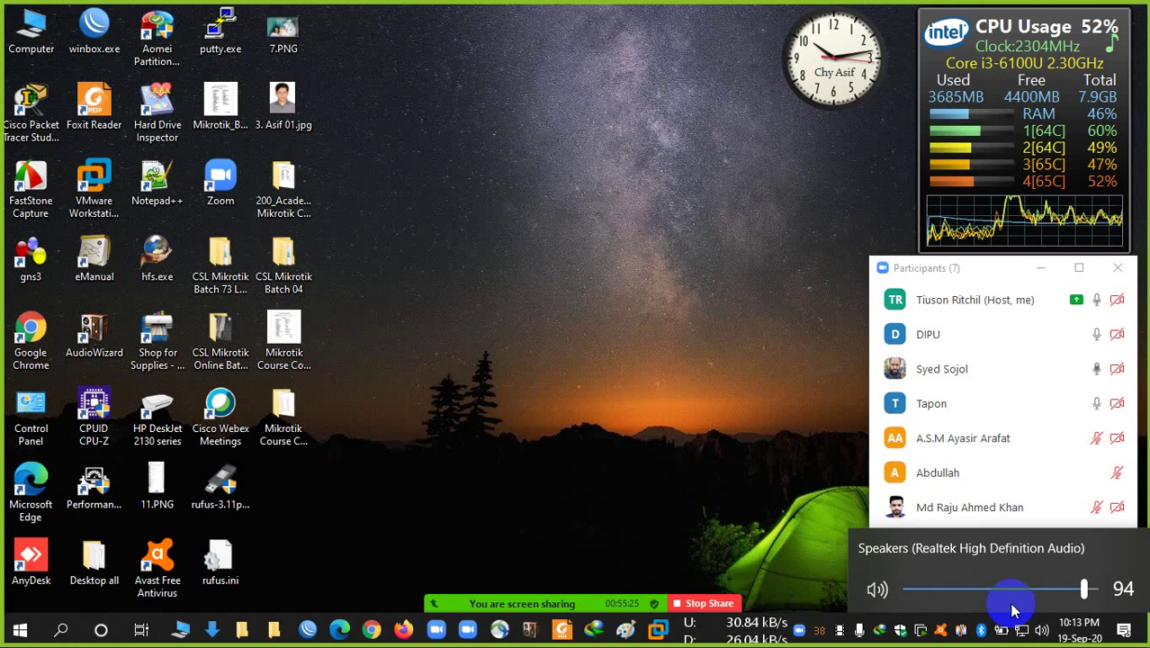
- Refresh the host desktop and dismiss the Internet Download Manager registration warning
right_click(660, 240)
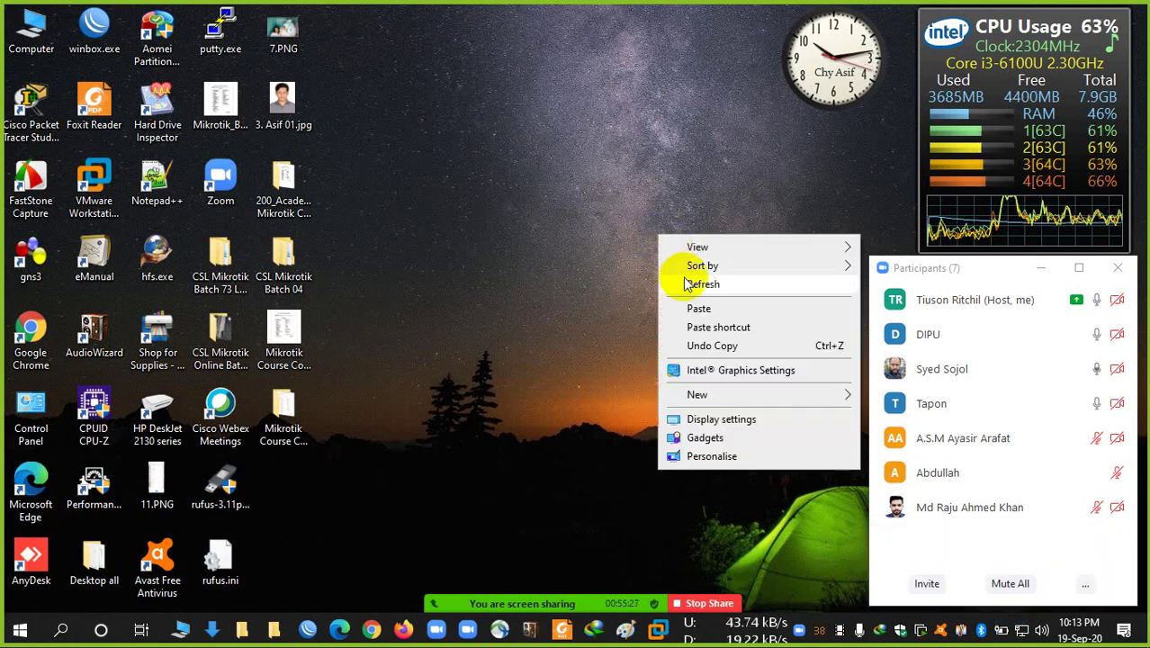
click(650, 278)
right_click(647, 279)
click(687, 324)
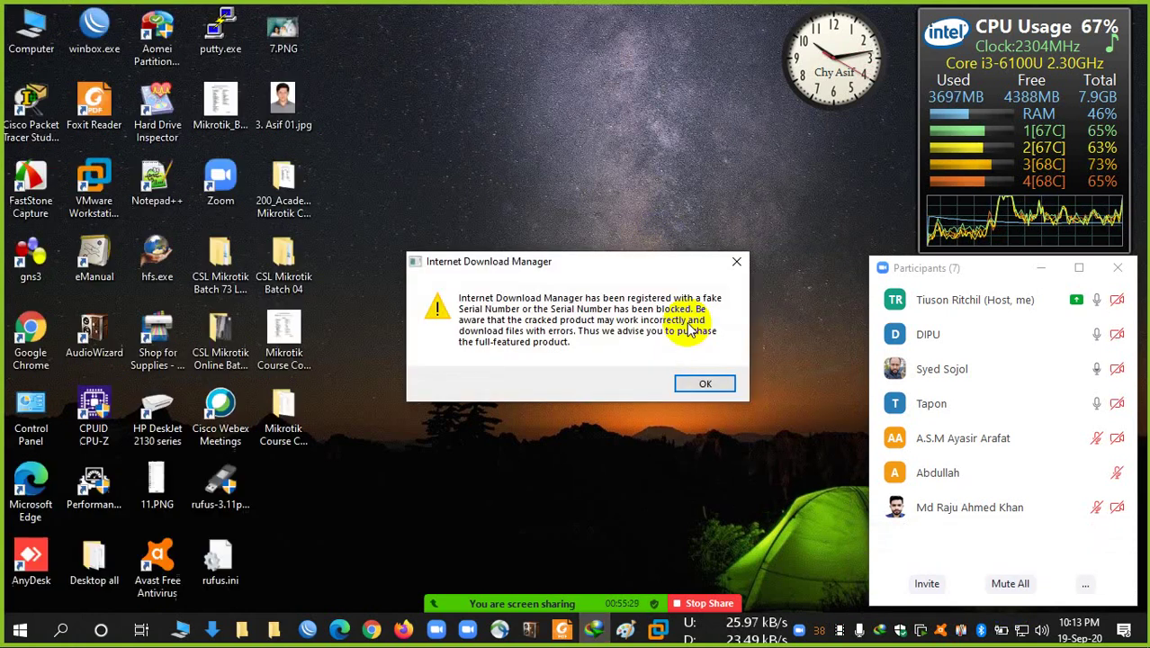
click(733, 262)
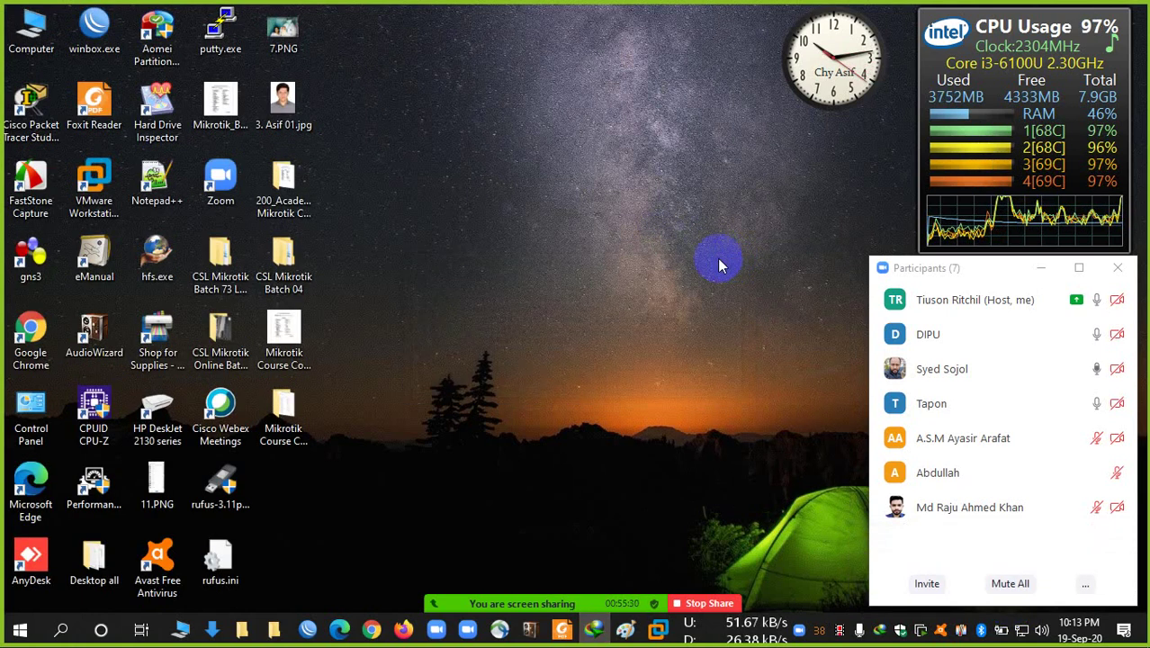
right_click(616, 258)
click(689, 304)
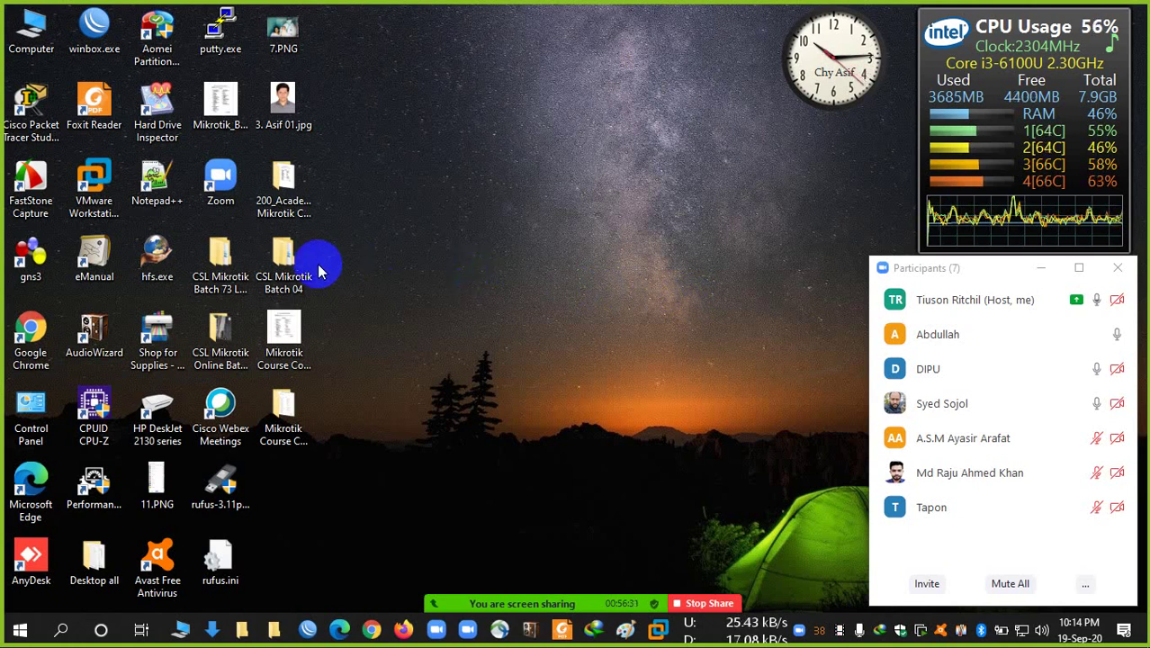
- Open the Class-1 folder inside CSL Mikrotik Batch 04 on the desktop and select mikrotik-6.47.3.iso
double_click(292, 260)
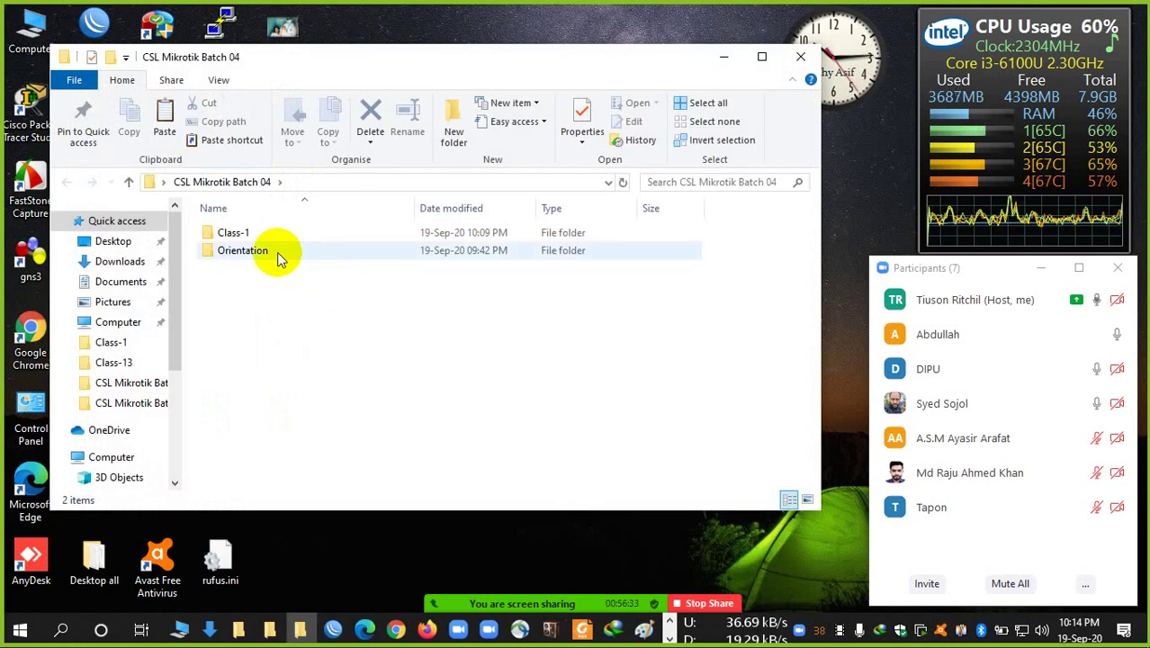
click(263, 237)
double_click(264, 237)
click(275, 233)
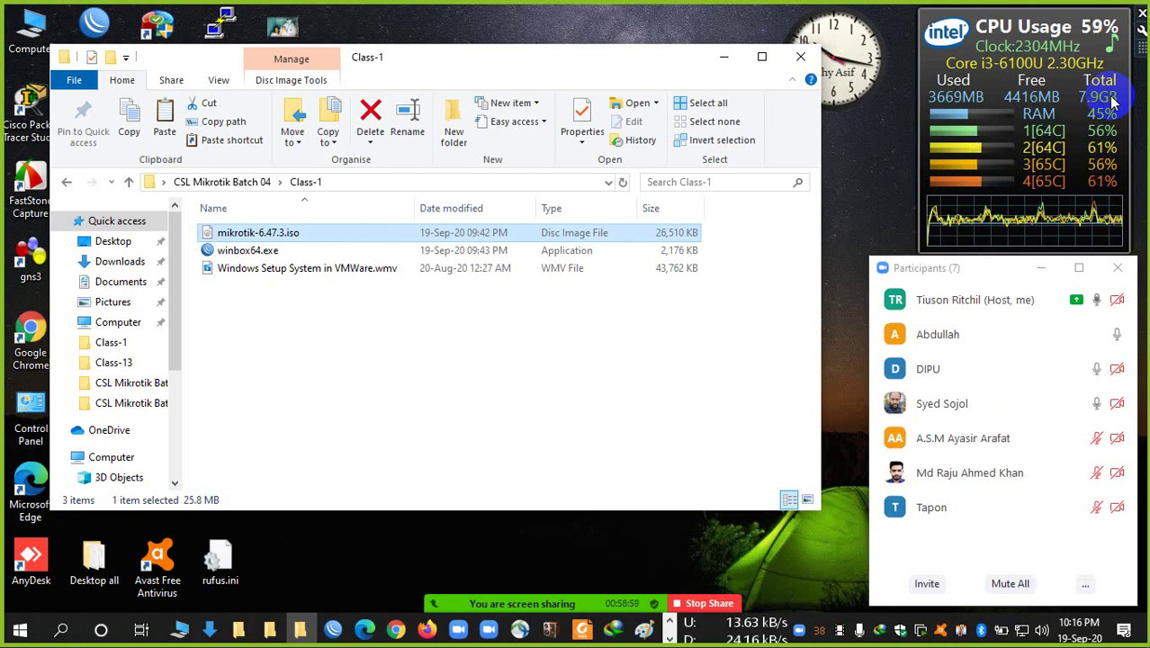
- Close the other two File Explorer windows, keeping the Class-1 folder in front
click(269, 629)
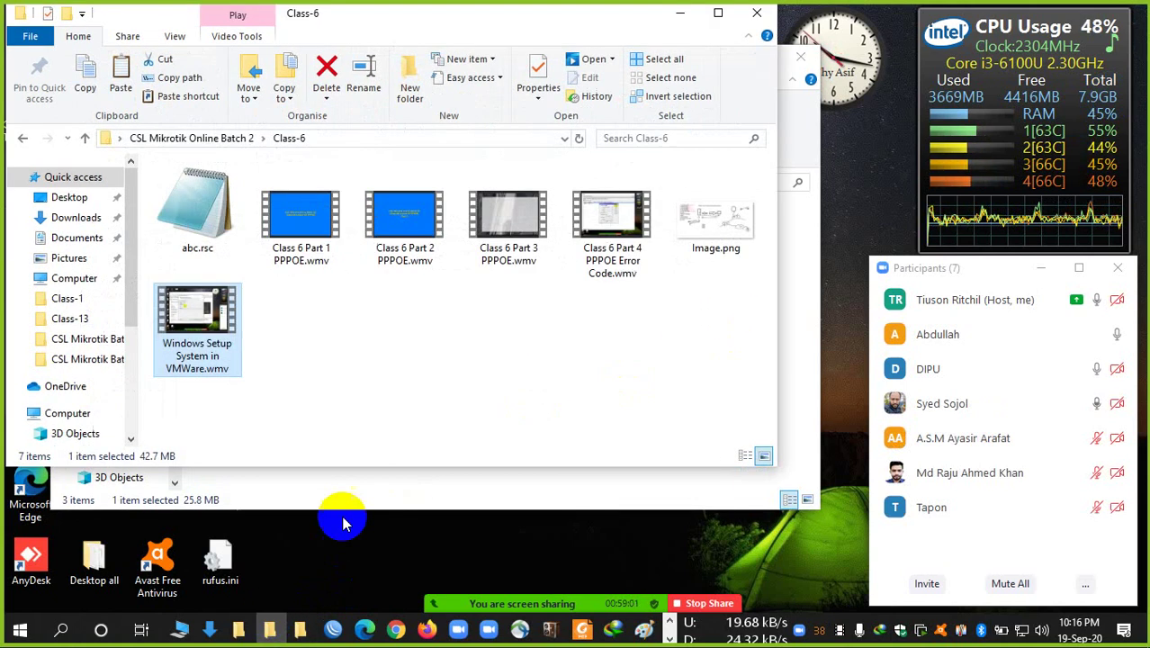
click(680, 12)
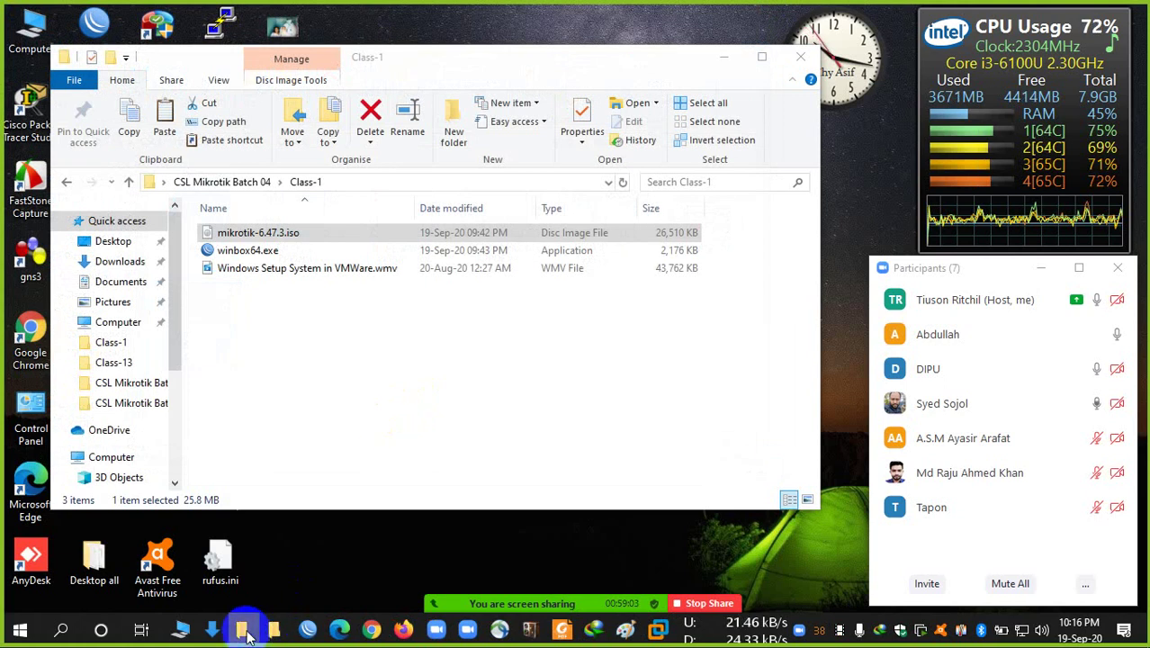
click(247, 635)
click(1062, 65)
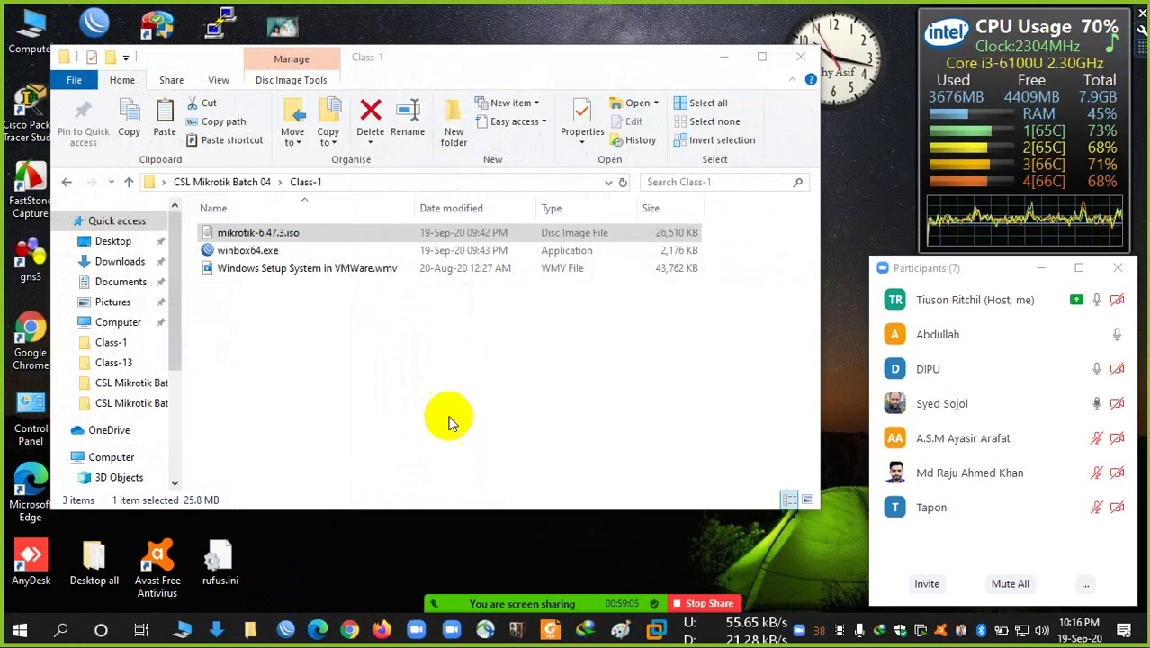
click(249, 633)
click(250, 633)
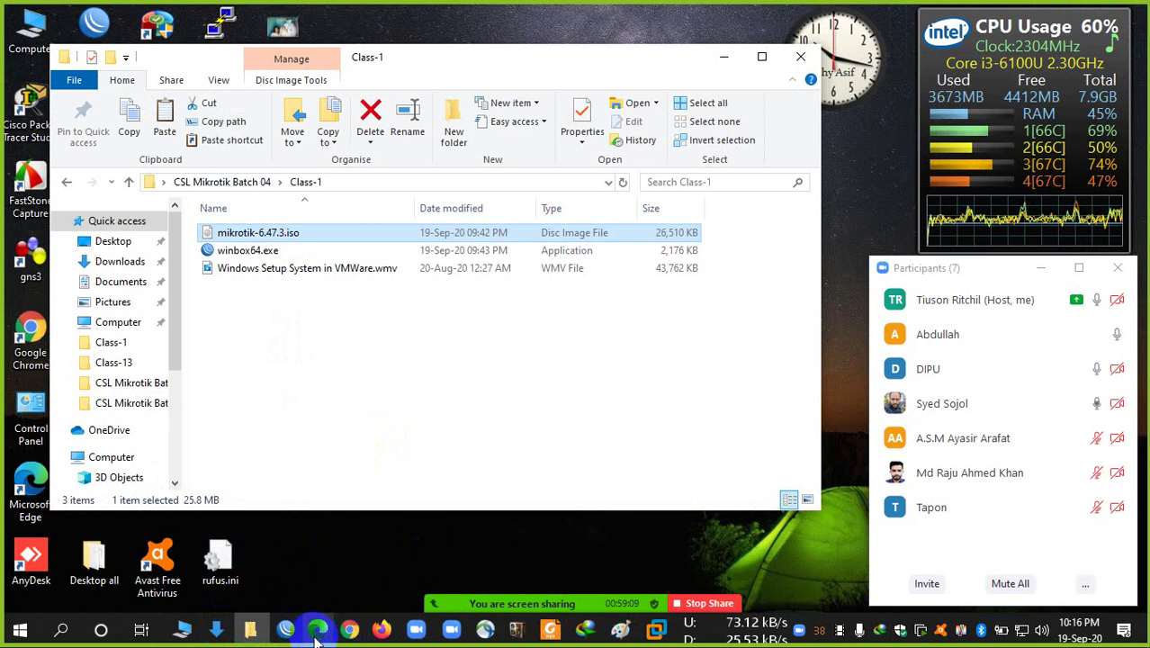
- Switch to WinBox and connect to the managed router 103.71.40.9:8292 with its saved login
click(294, 592)
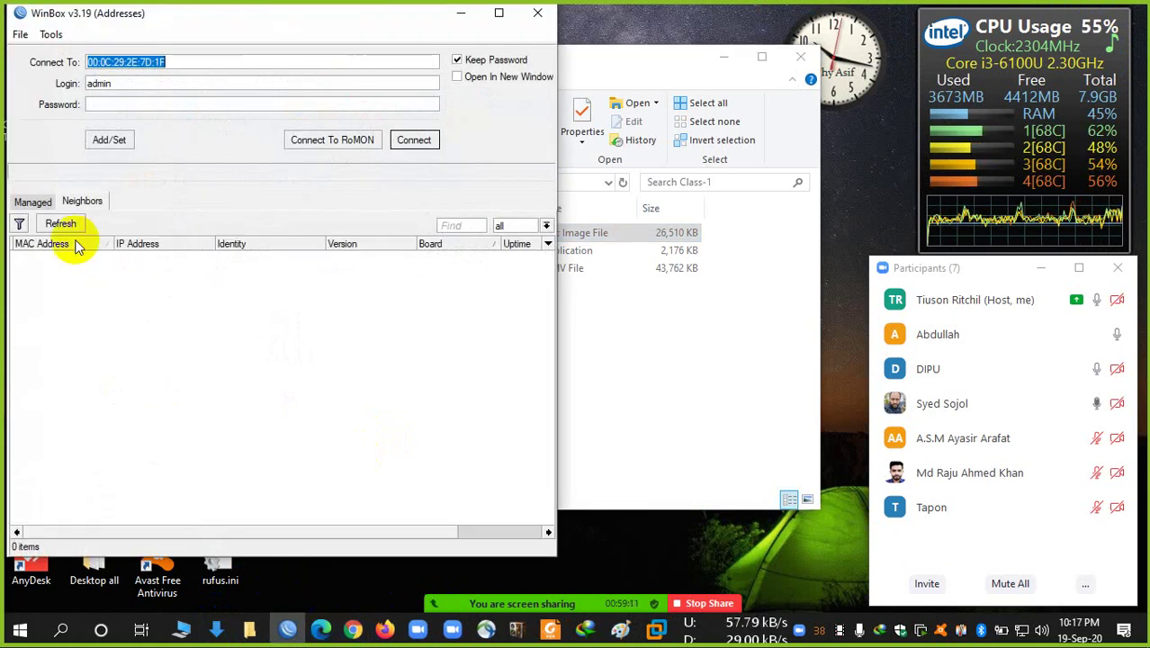
click(33, 201)
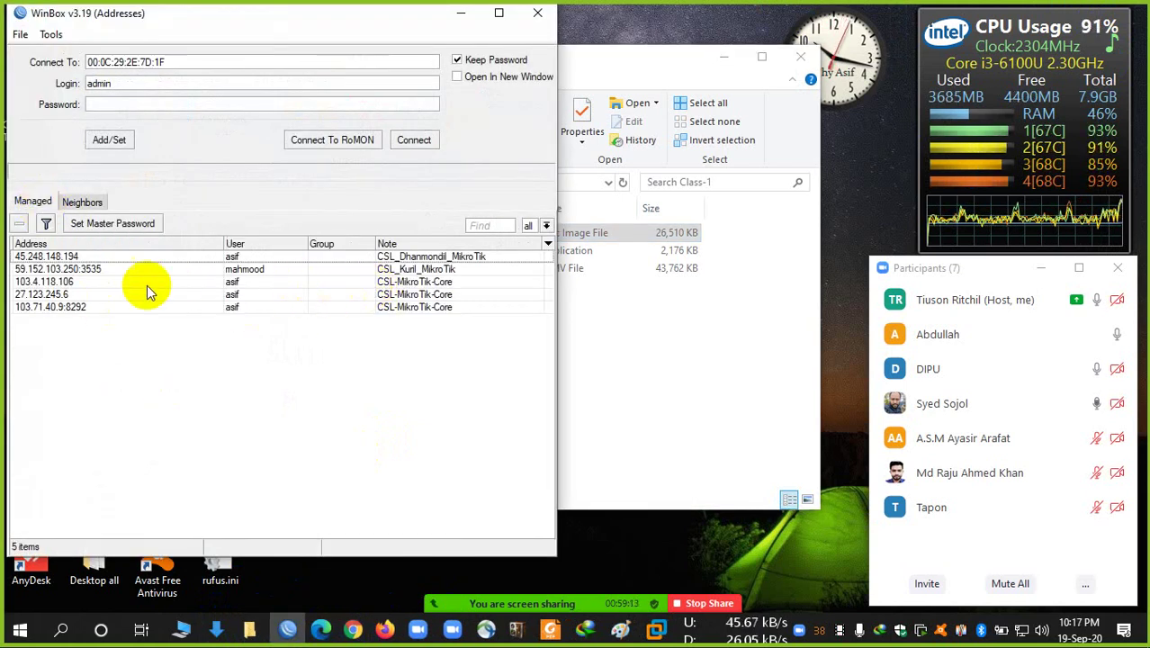
click(57, 309)
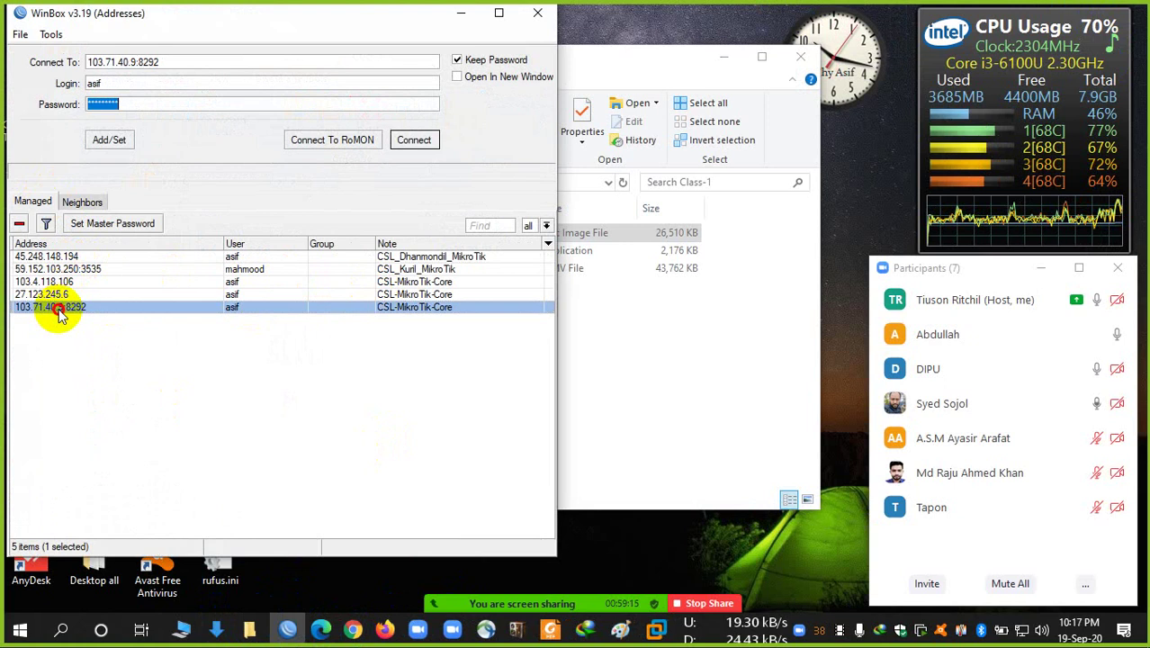
double_click(57, 310)
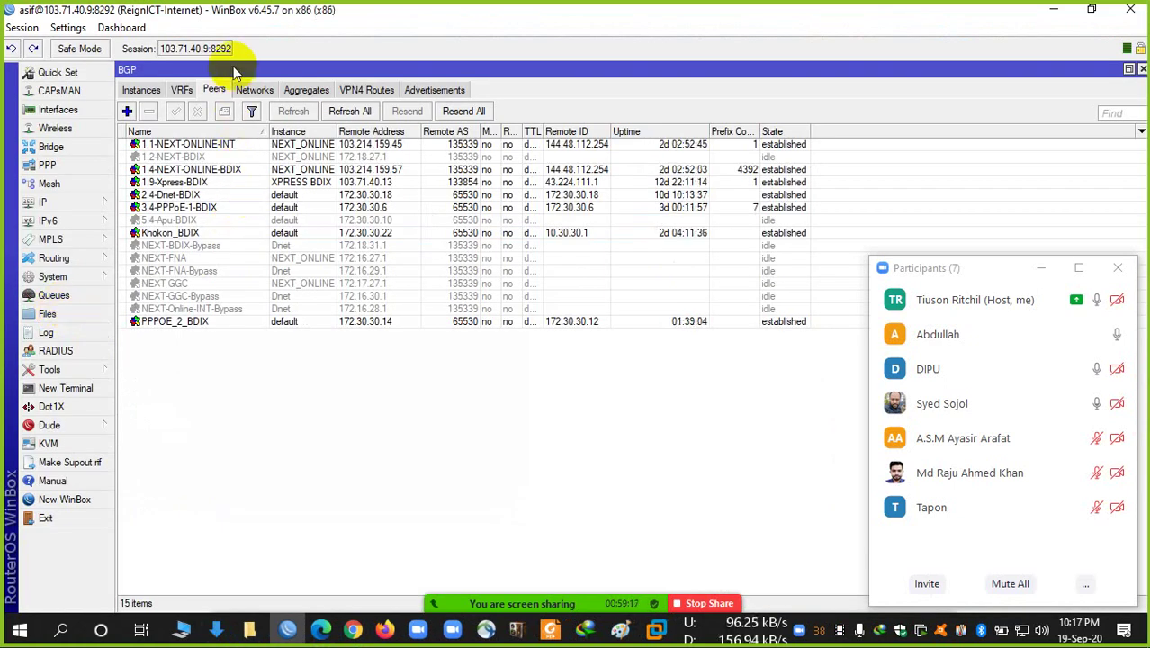
- Open the router's system resources and examine the total memory, architecture name and board name
click(83, 259)
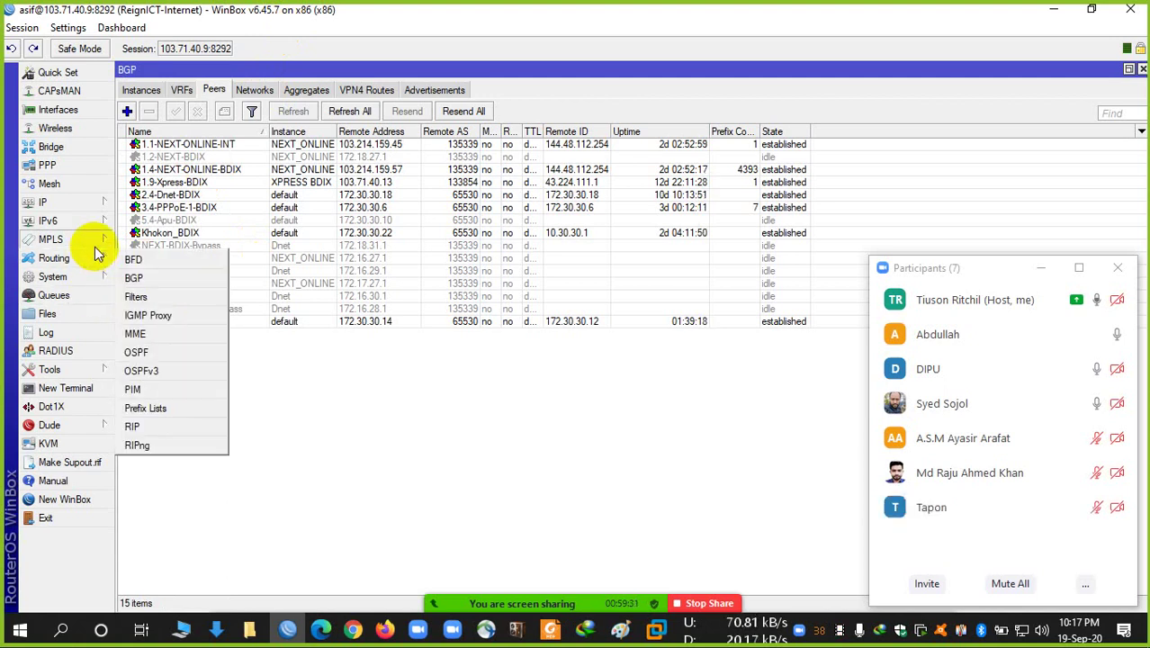
mouse_move(97, 252)
mouse_move(90, 276)
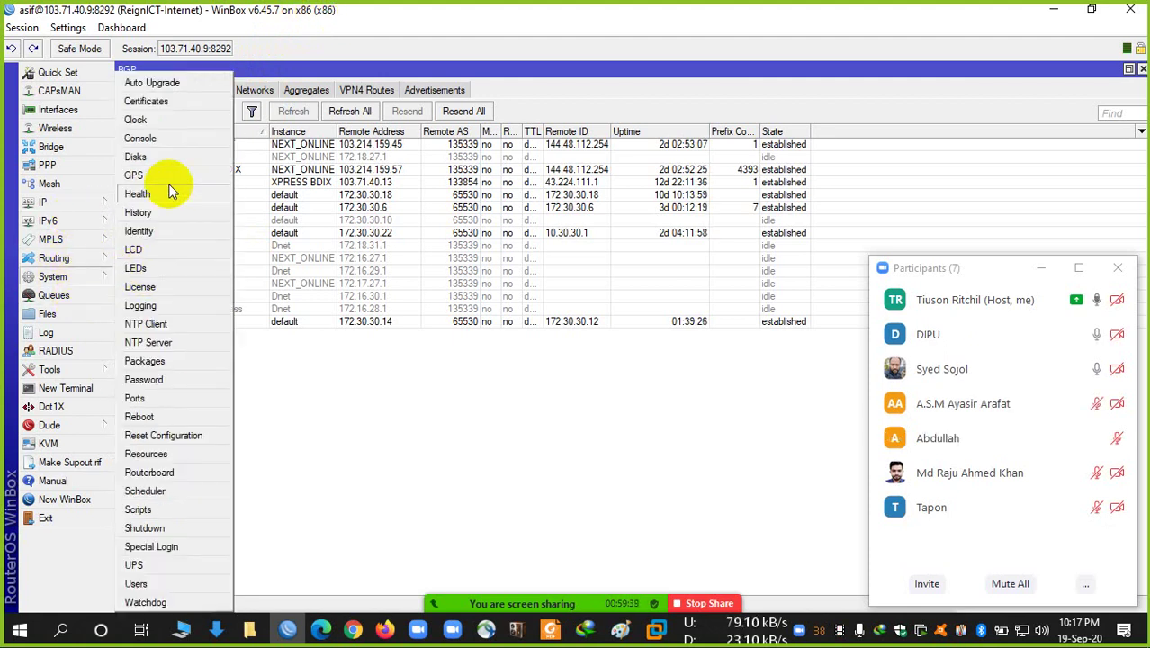
click(151, 455)
drag(661, 226, 599, 226)
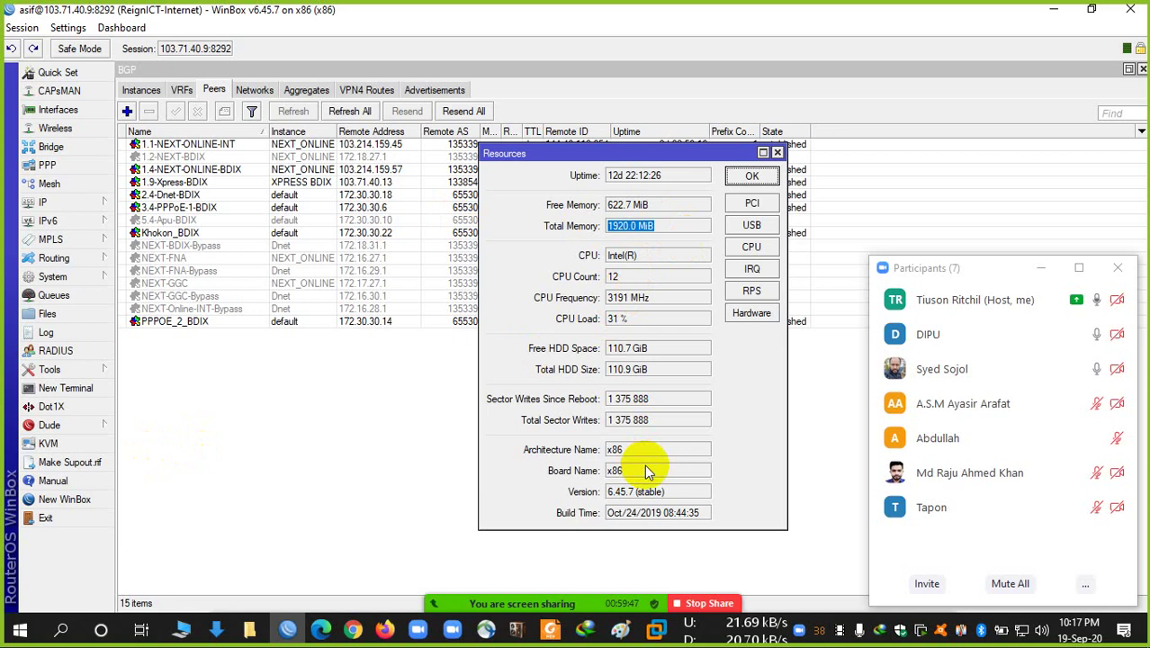
drag(649, 469, 637, 450)
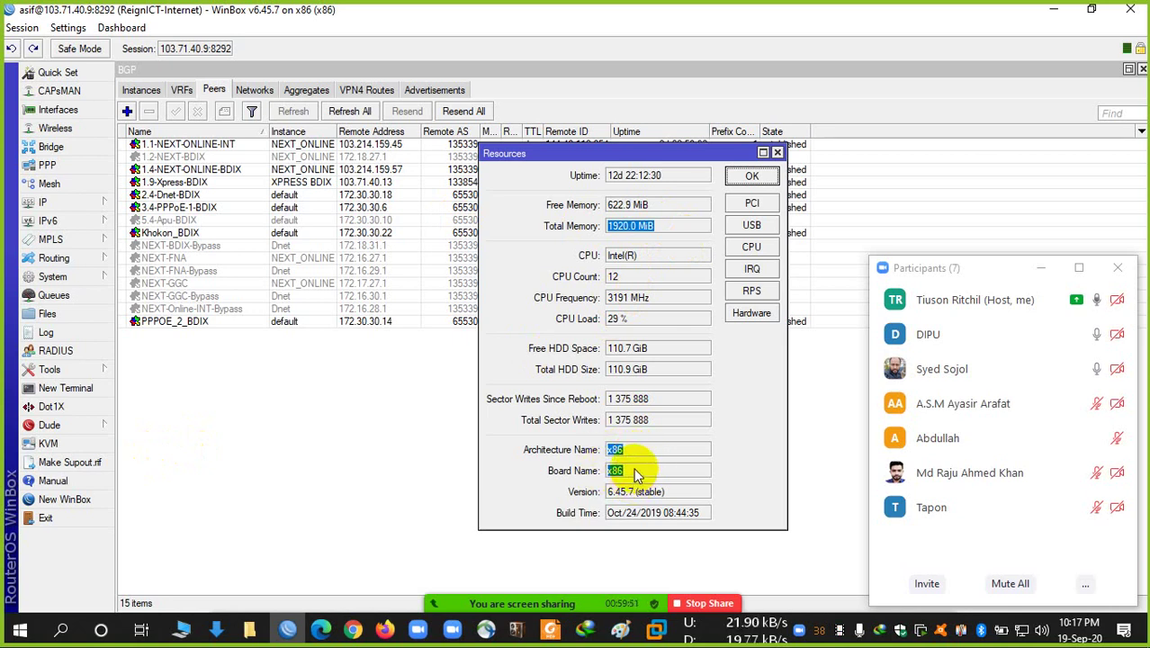
drag(630, 450, 686, 452)
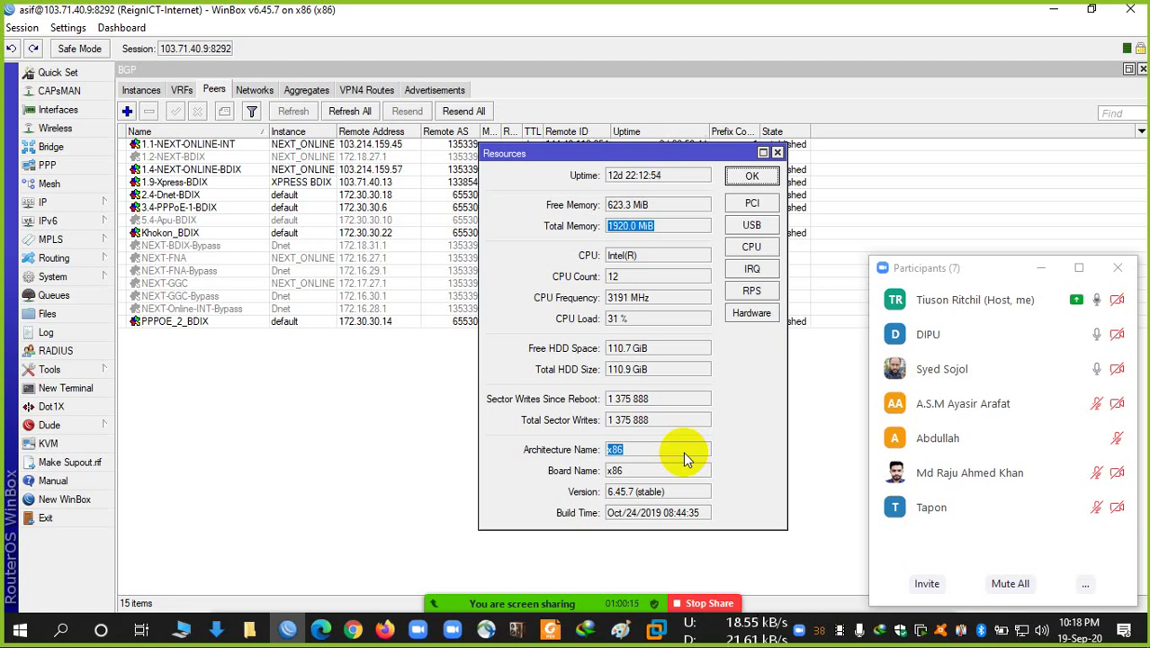
- Open the router's license details and highlight the software ID
click(80, 277)
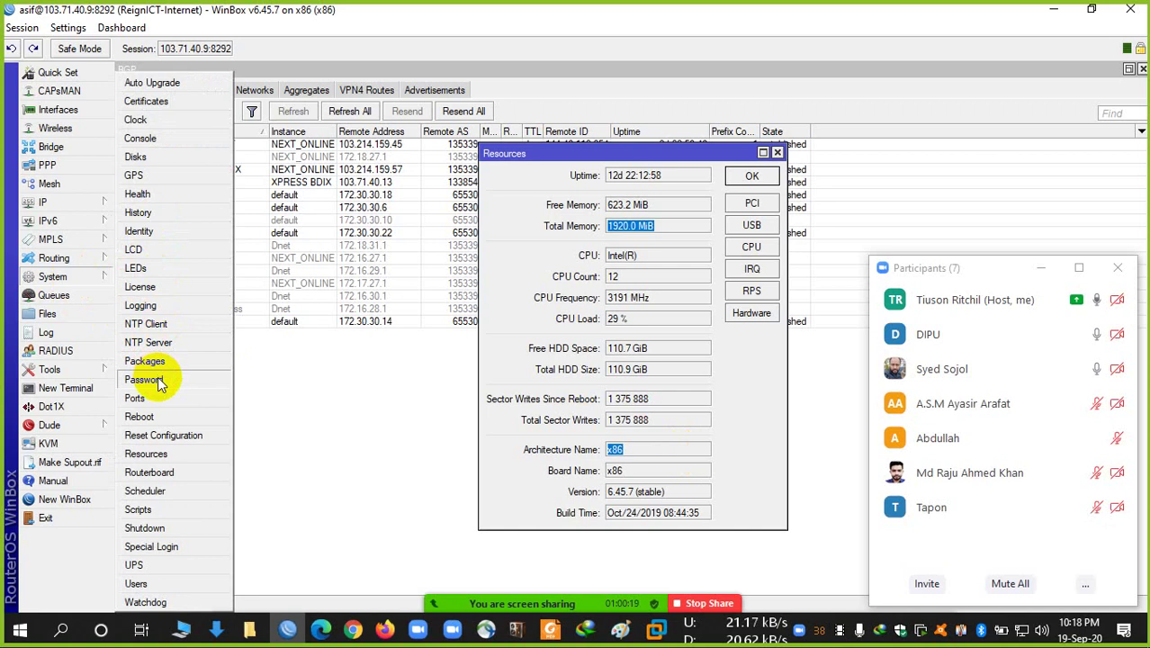
click(152, 288)
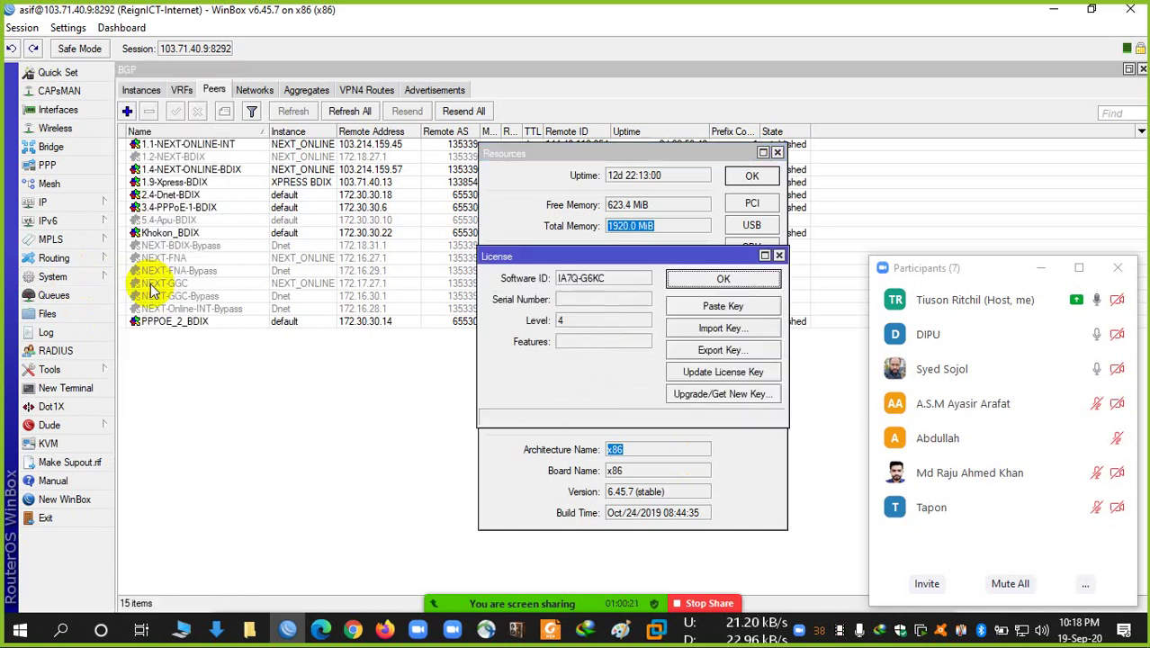
drag(557, 278, 602, 302)
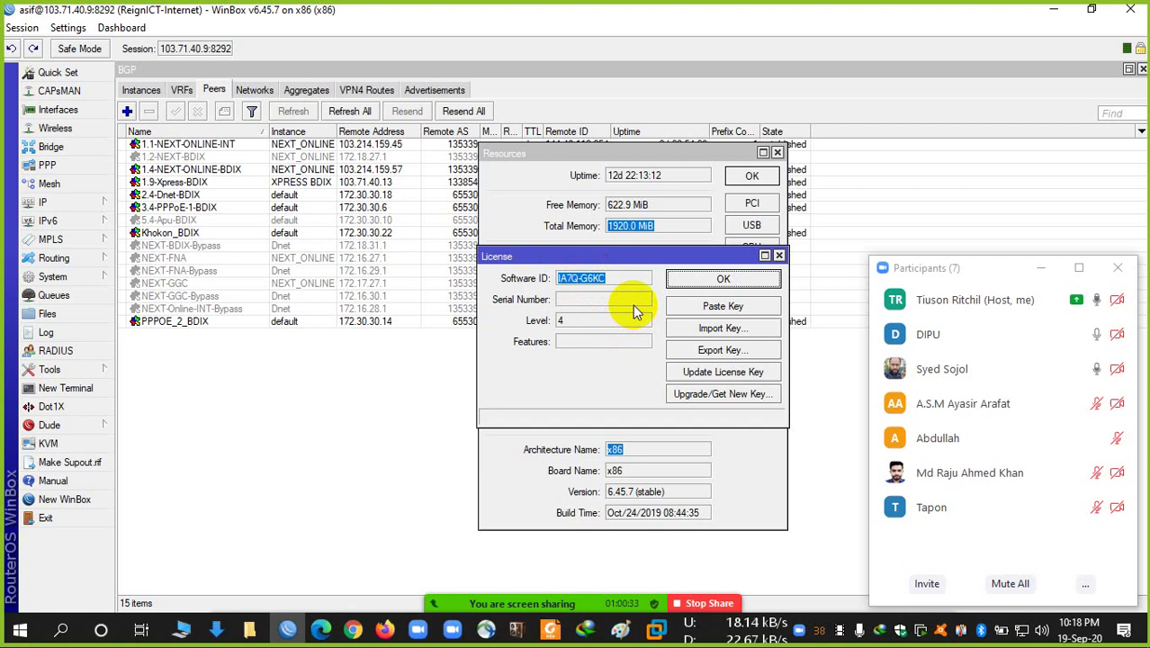
- Close the License and Resources windows, the WinBox router session and the Class-1 folder
click(778, 256)
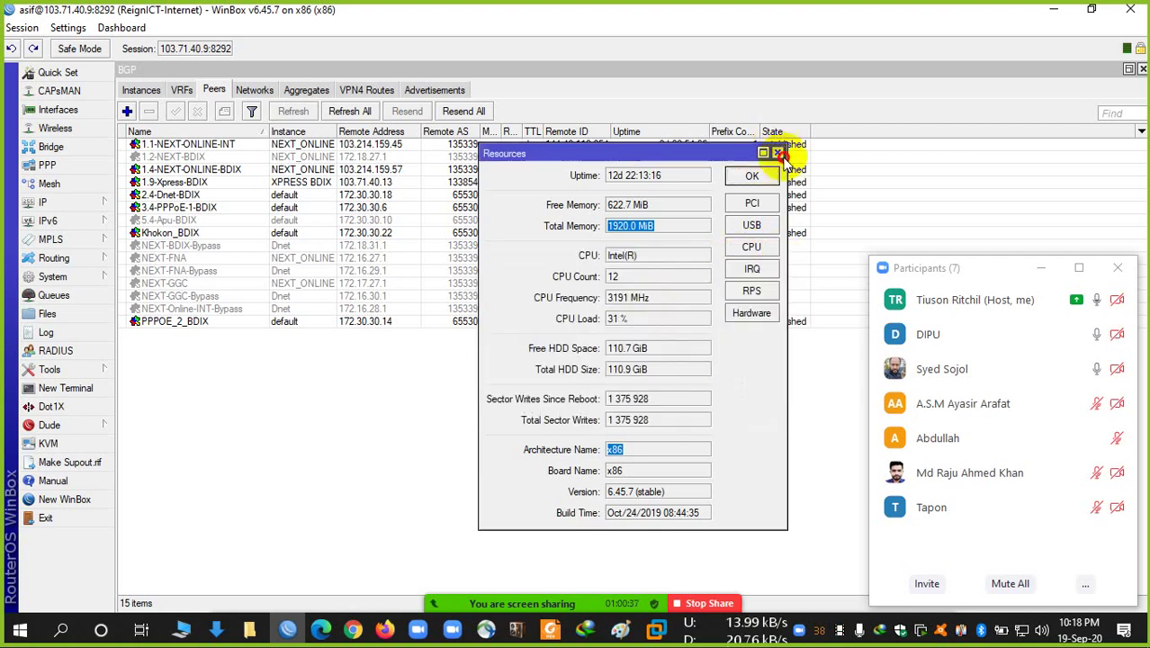
click(777, 152)
click(1137, 9)
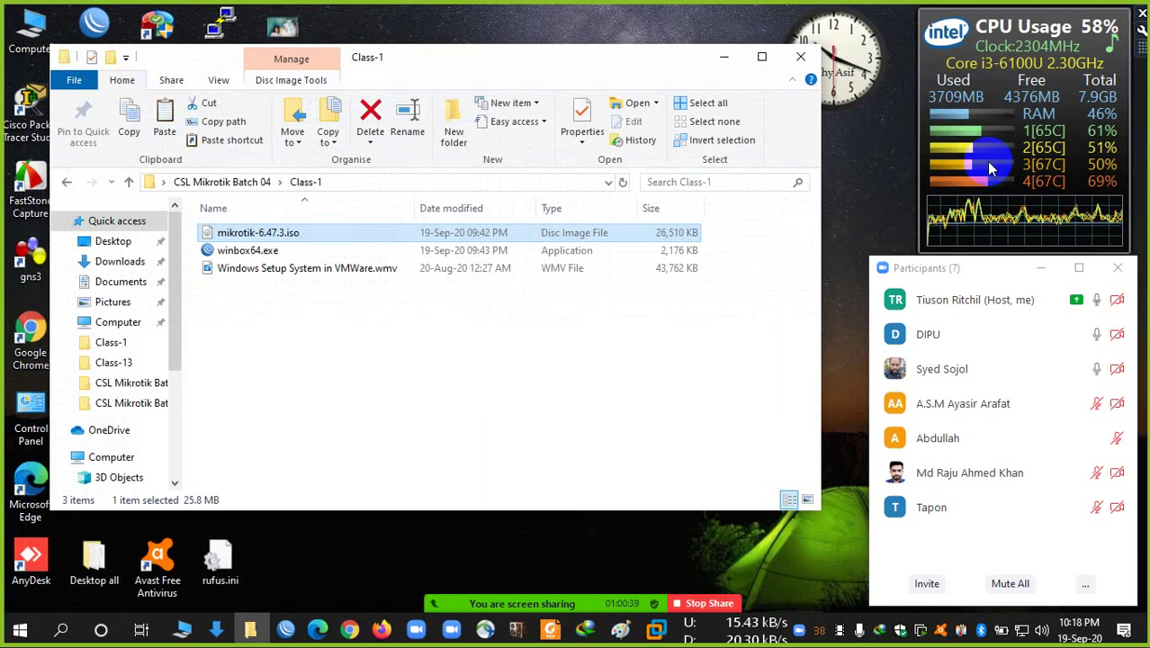
click(806, 56)
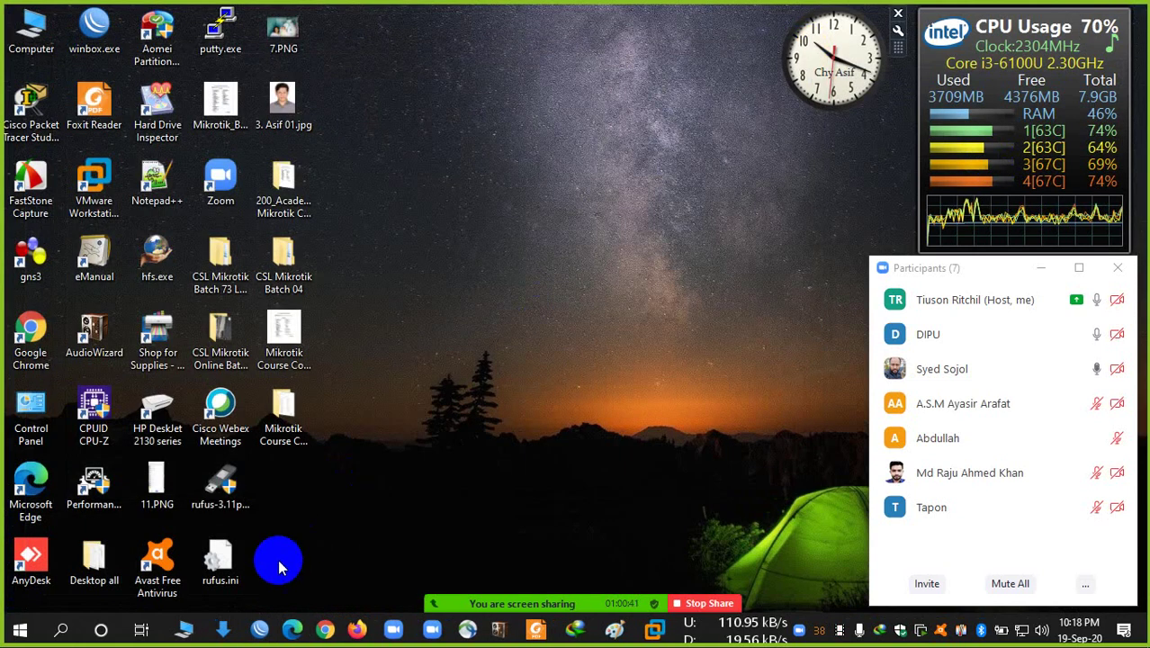
- Reopen WinBox to show the managed router 103.71.40.9:8292, and close it without connecting
click(258, 625)
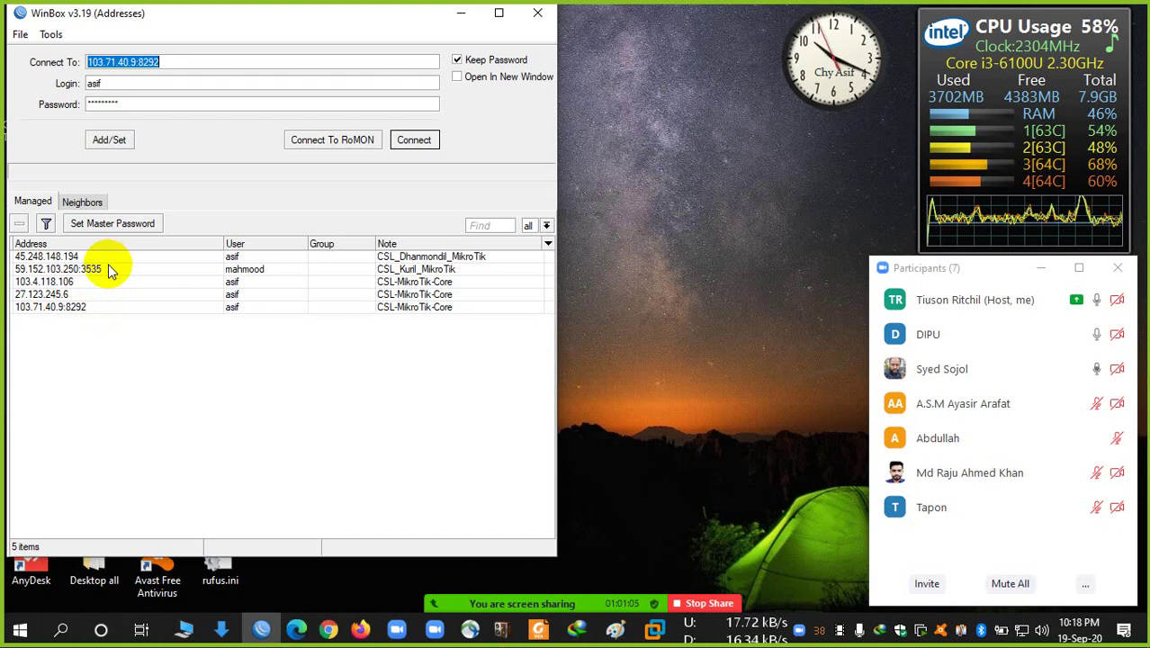
click(77, 307)
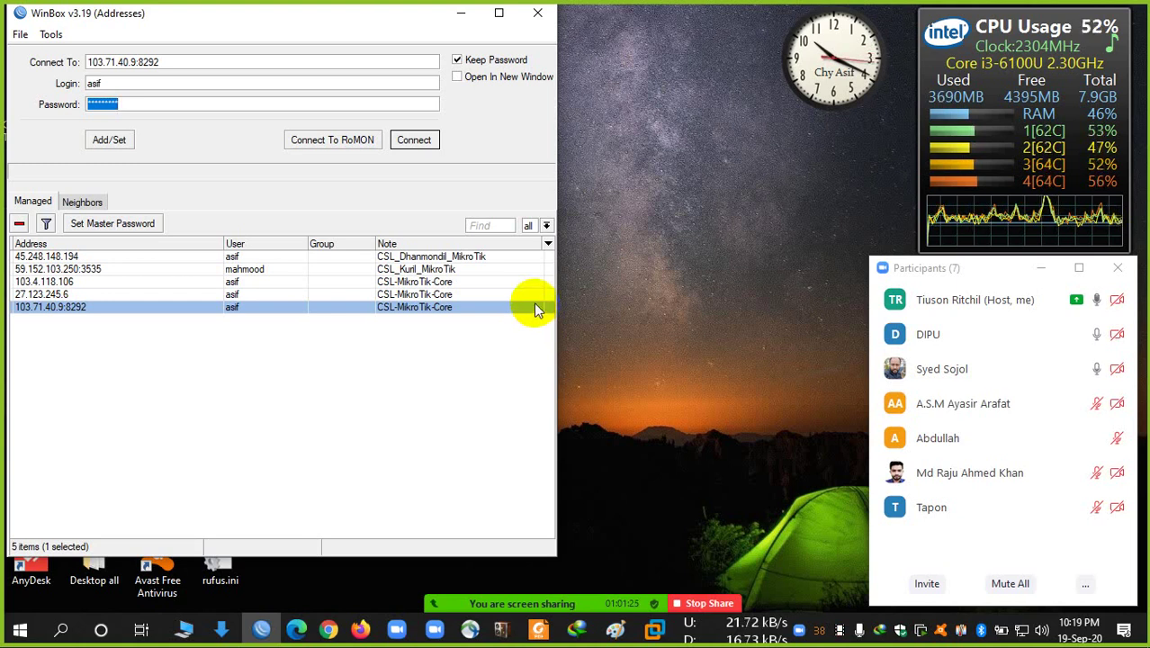
click(537, 13)
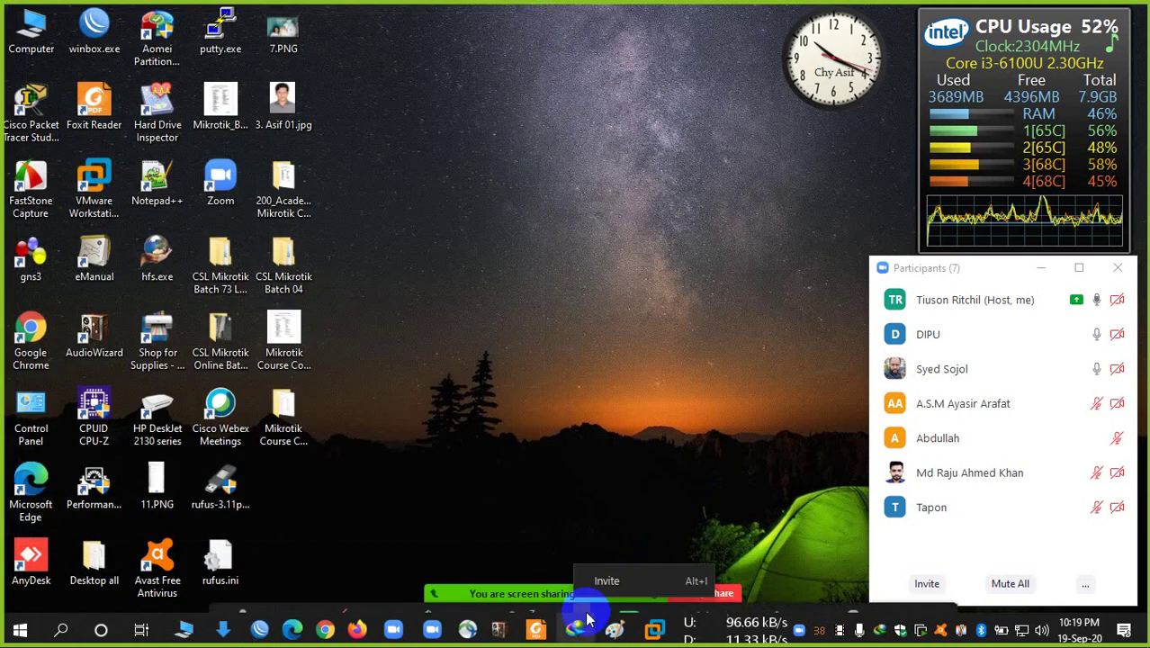
- Refresh the host desktop with the Zoom participants list closed, and reopen the list
mouse_move(627, 583)
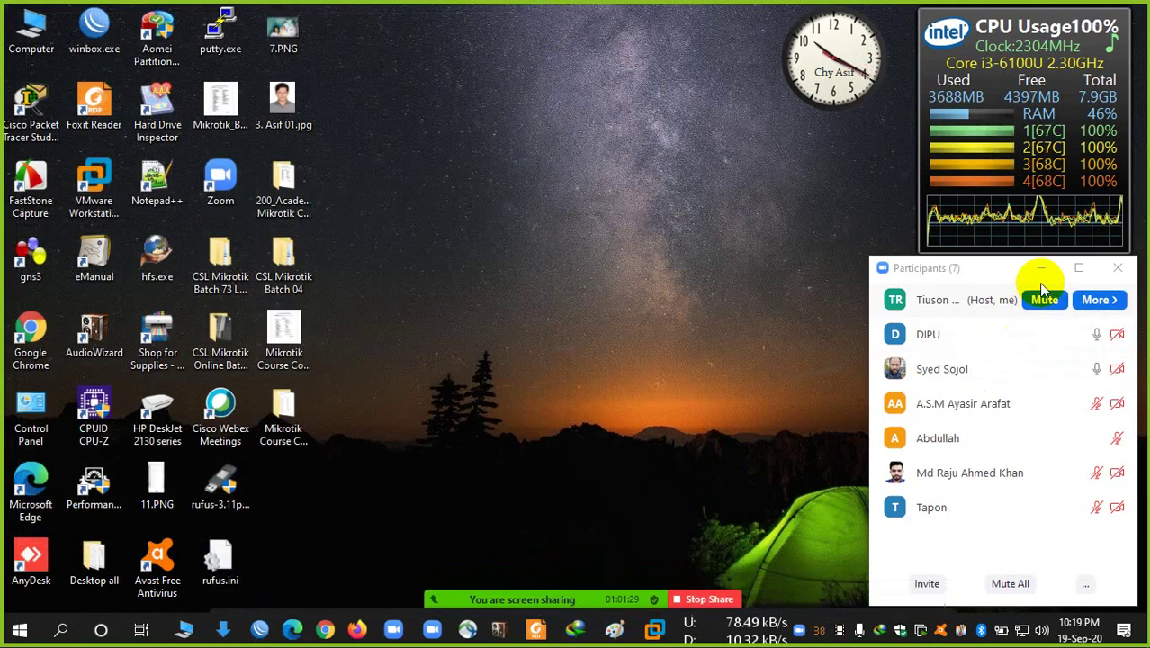
click(1117, 267)
right_click(802, 290)
click(850, 339)
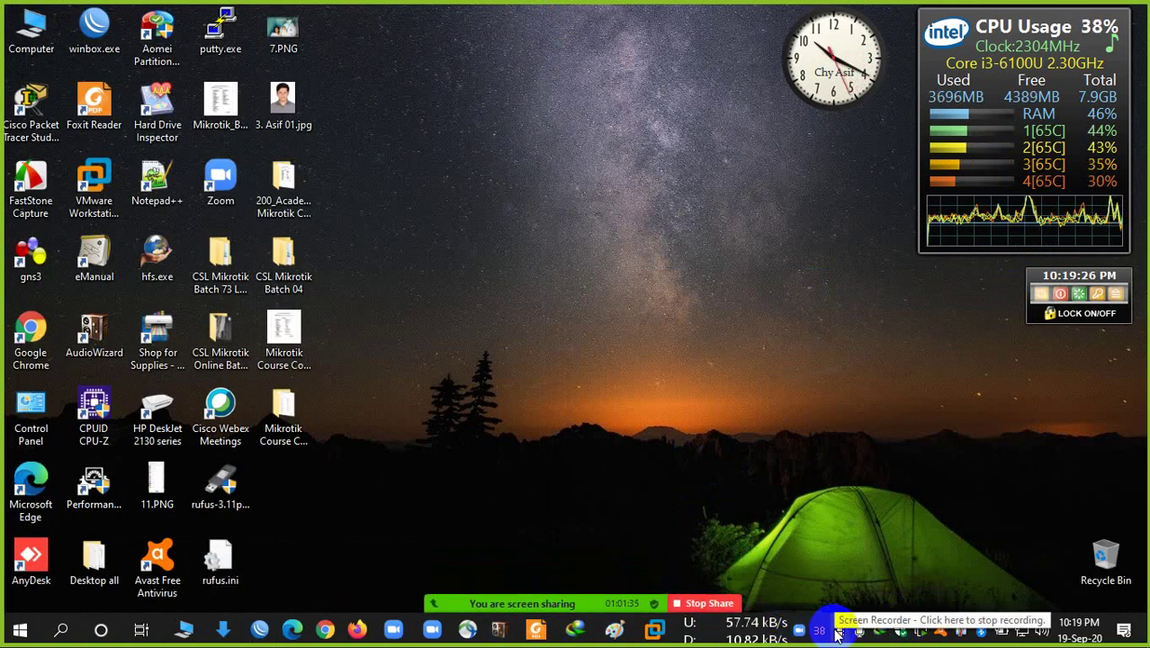
mouse_move(527, 589)
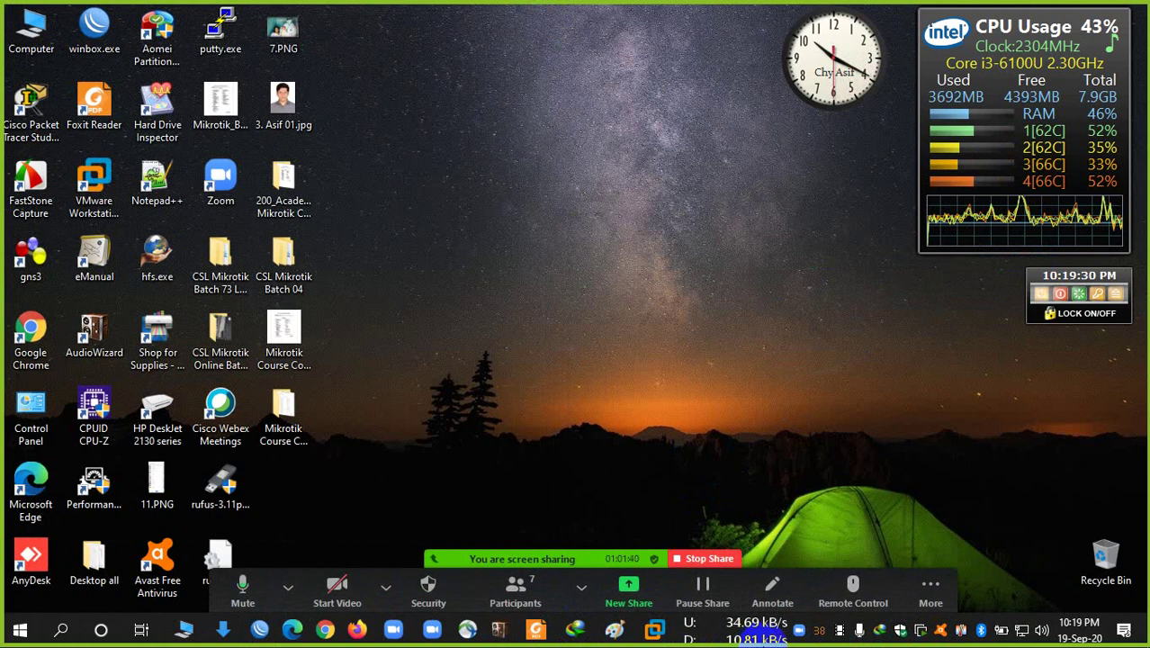
click(522, 591)
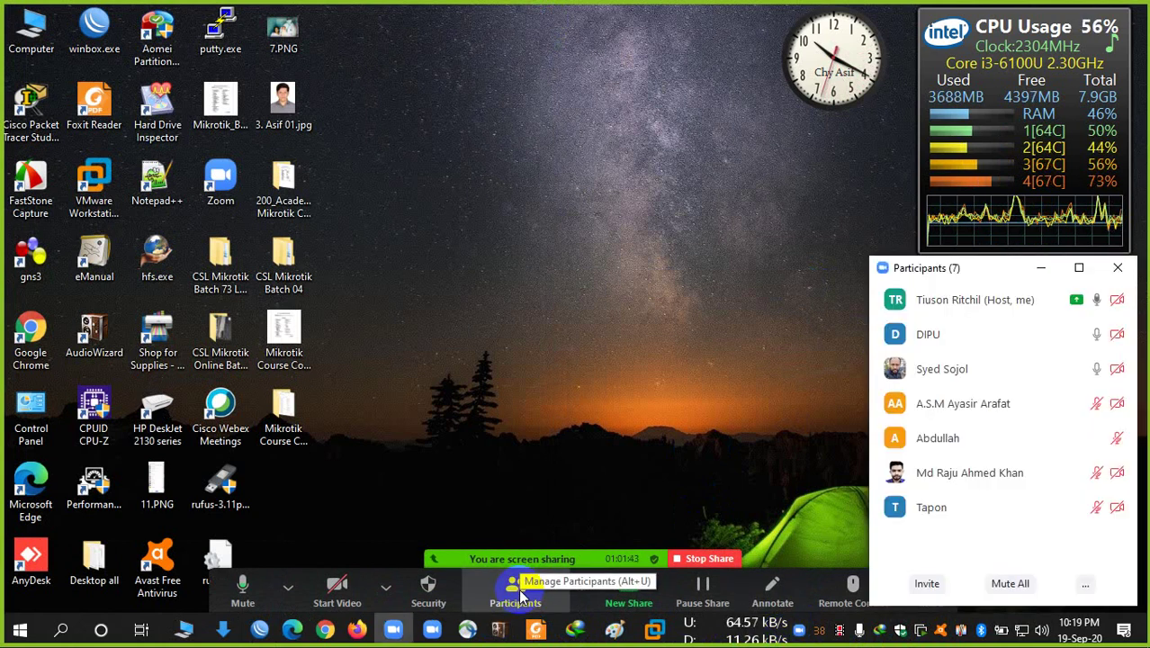
- Switch to VMware Workstation and close the Windows_10_Pro tab
mouse_move(651, 630)
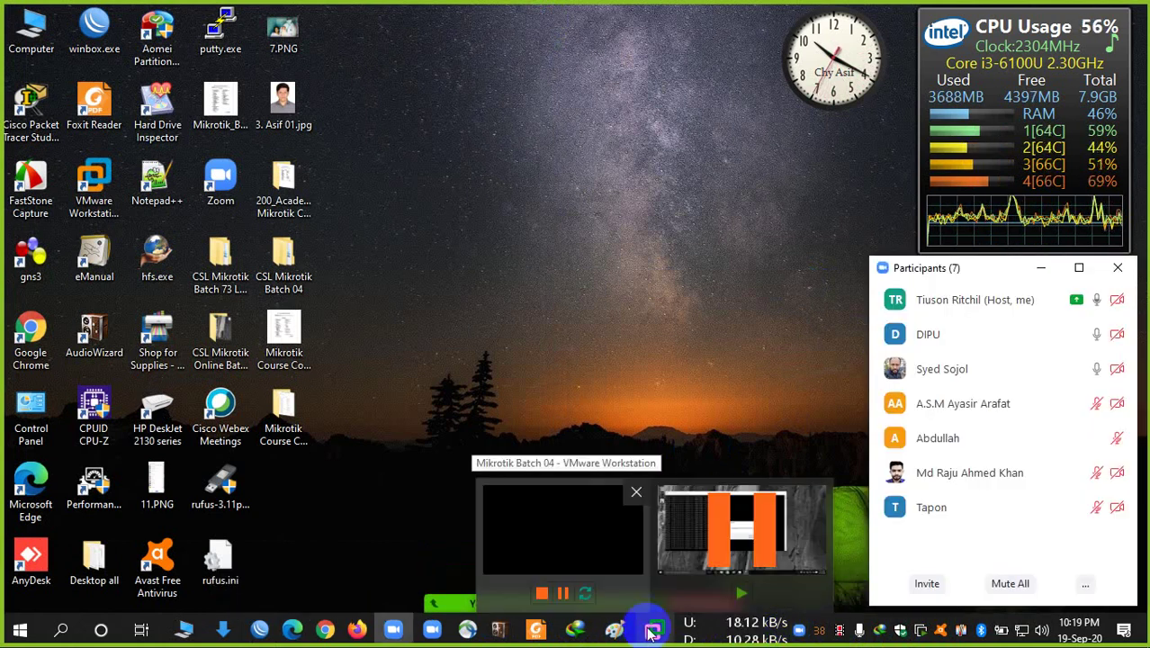
click(695, 544)
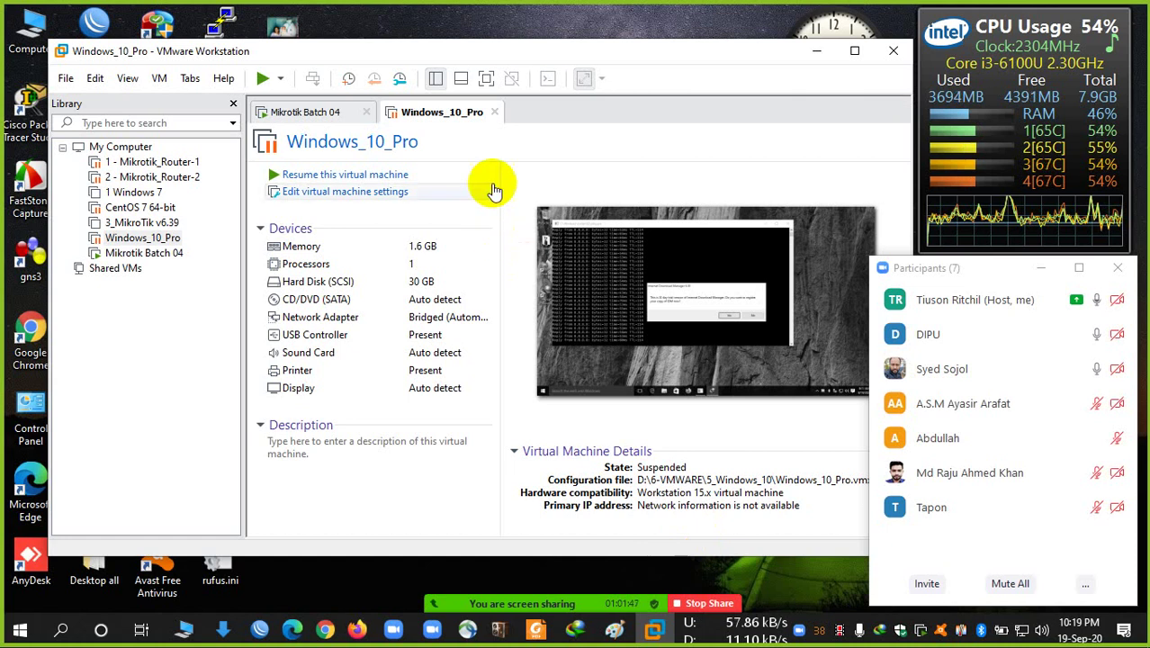
click(493, 112)
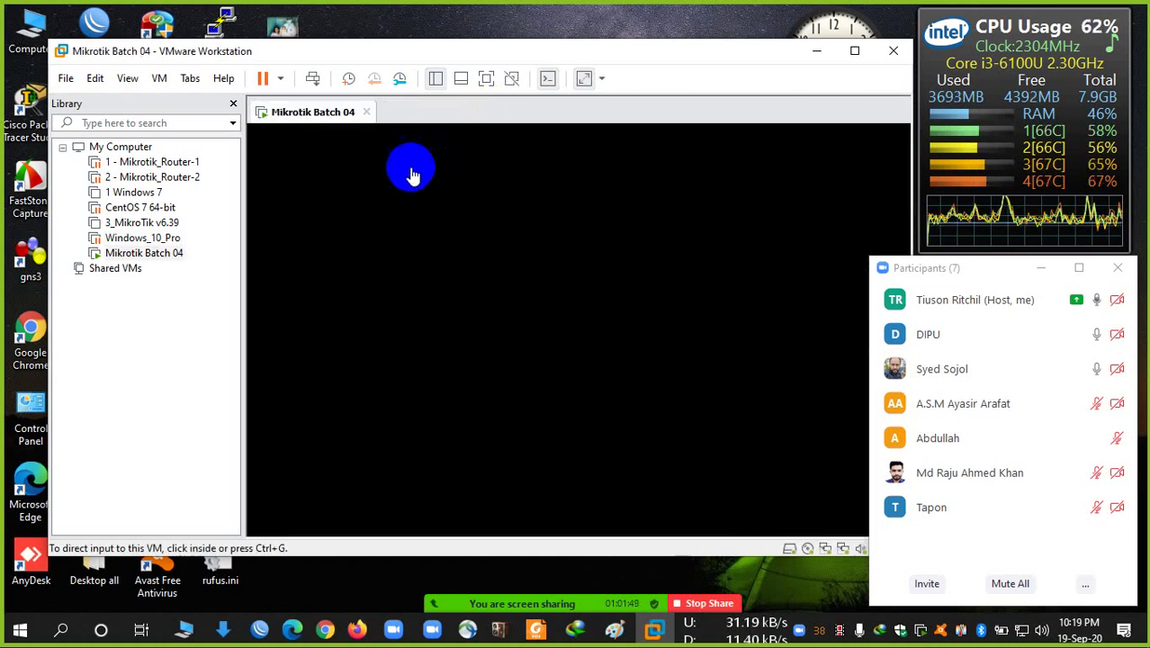
- Suspend the Mikrotik Batch 04 guest and close VMware Workstation
right_click(321, 117)
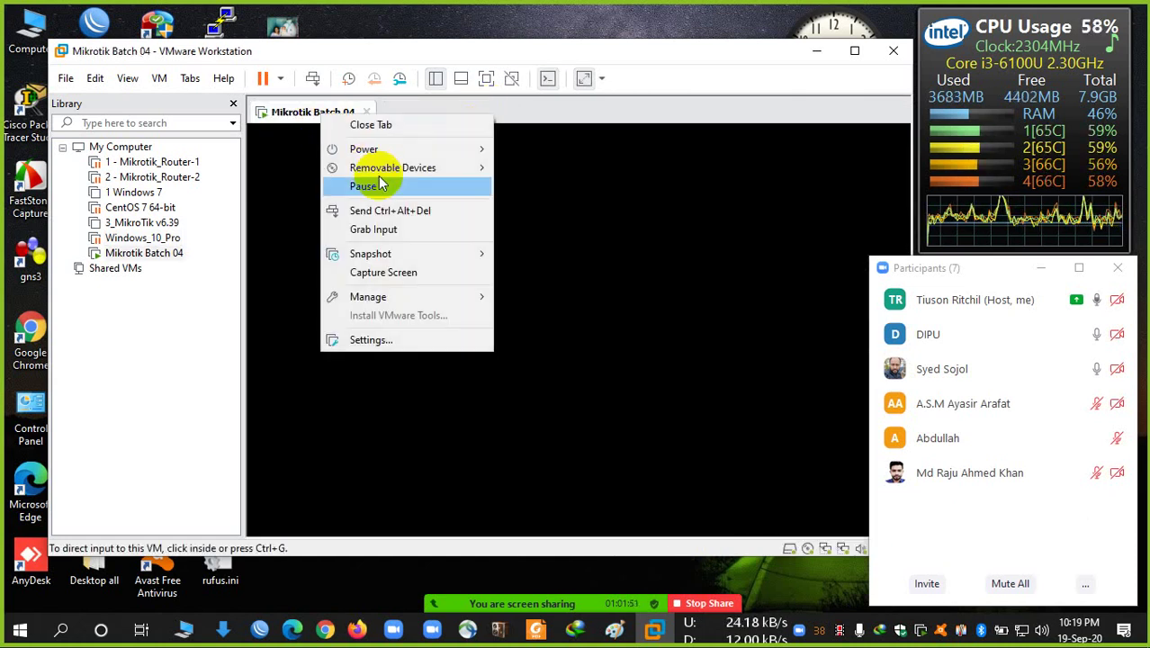
mouse_move(406, 148)
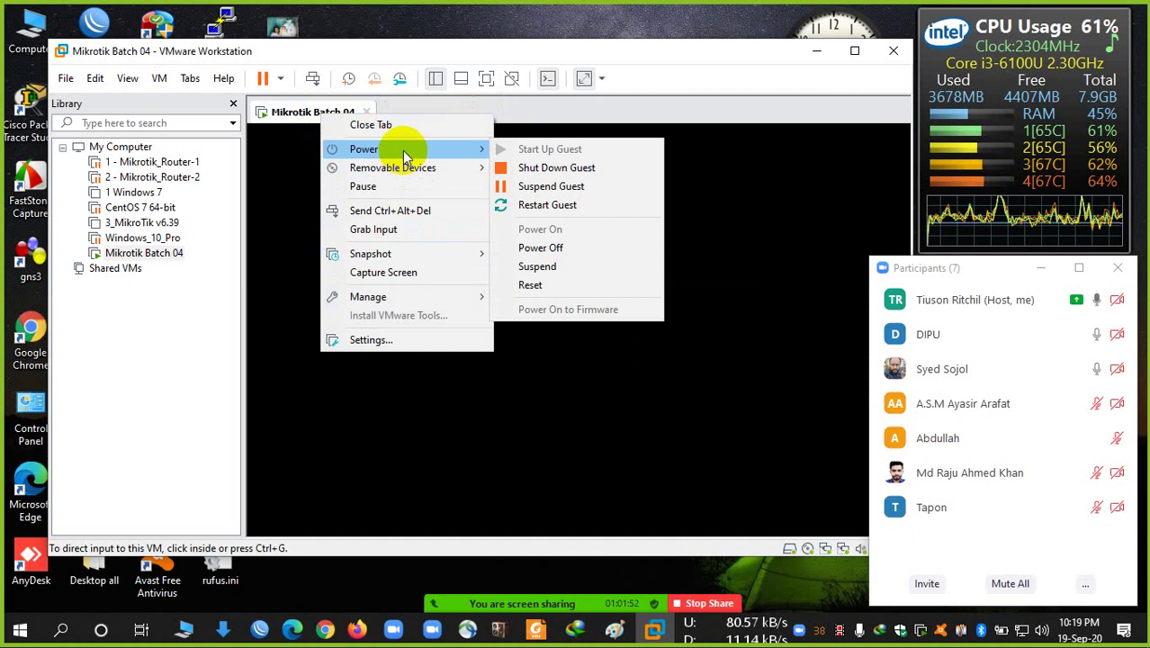
click(567, 189)
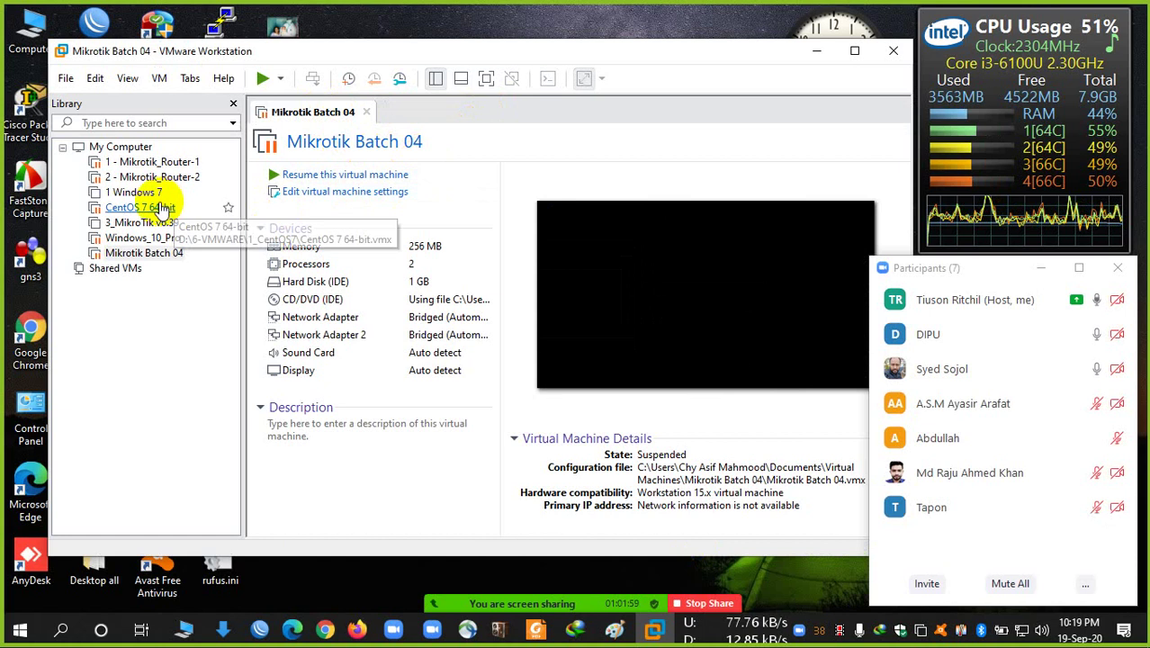
click(891, 50)
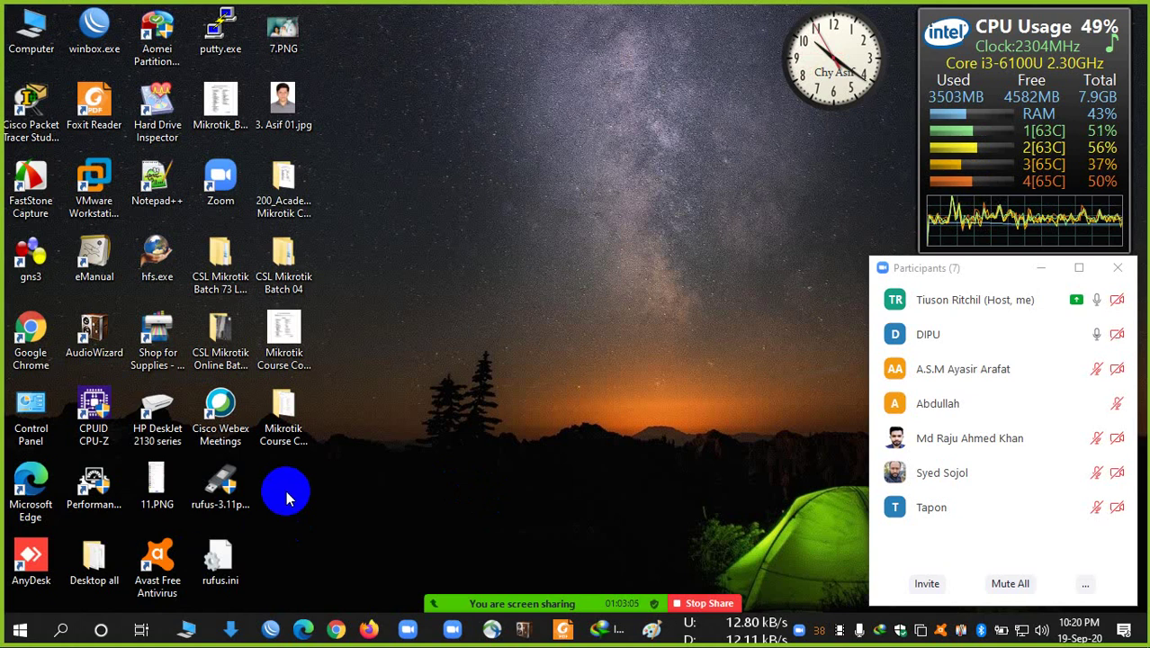
- Open a blank Paint canvas and sketch two circles labelled O and D, joined by a line
click(18, 631)
text(paint)
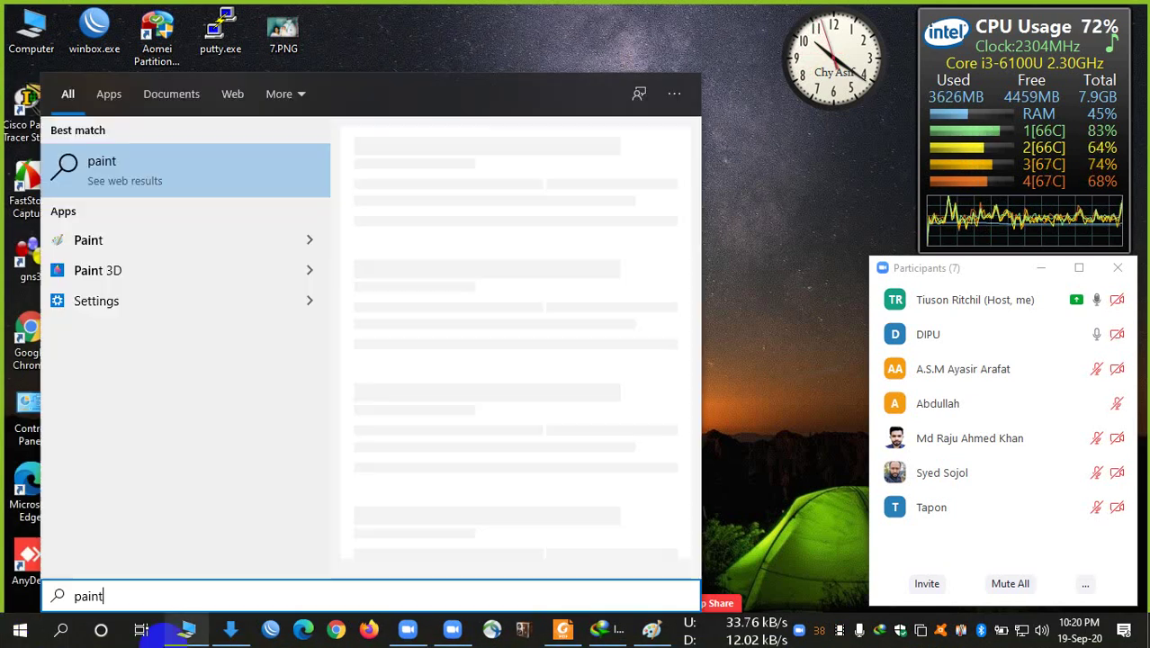
click(197, 241)
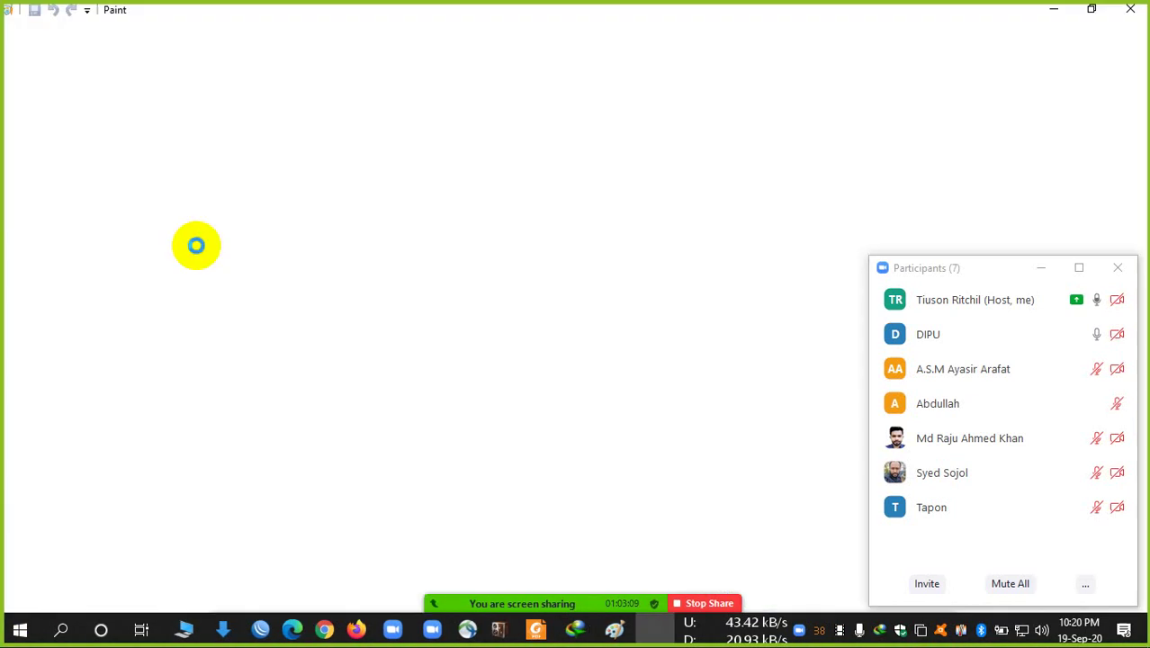
drag(421, 233, 421, 239)
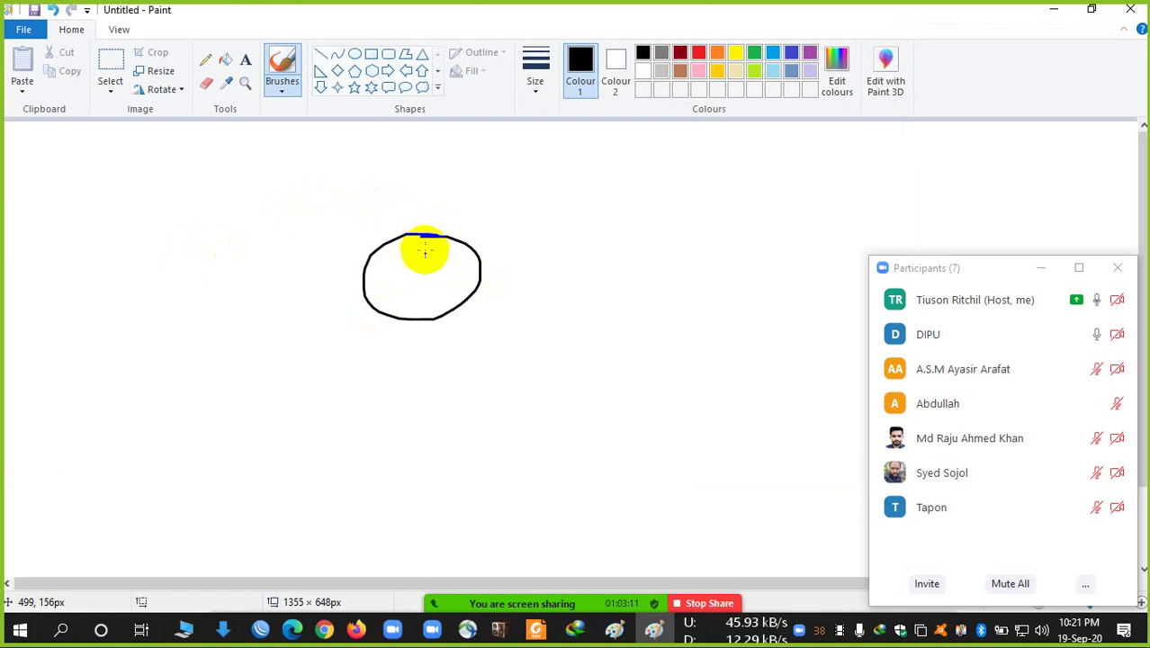
mouse_move(157, 139)
mouse_down()
mouse_move(141, 154)
mouse_move(147, 193)
mouse_up()
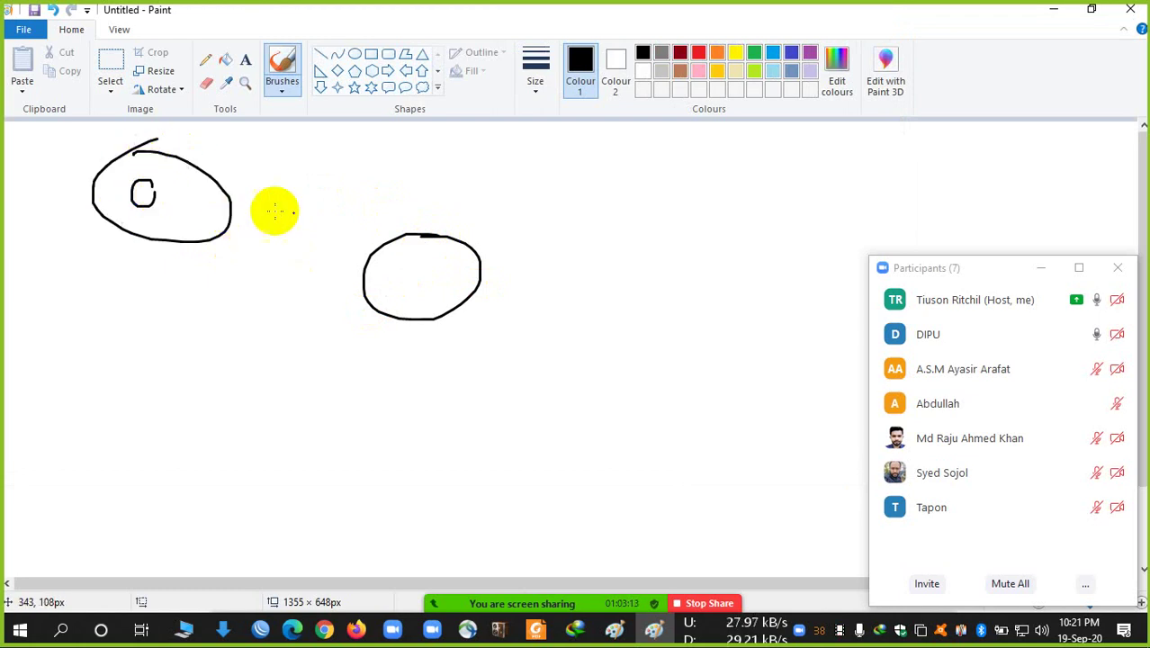
drag(406, 283, 410, 274)
drag(230, 223, 394, 288)
- Handwrite the address 10.10.10.1/30 beside circle O and 10.10.10.2/30 above circle D
mouse_move(260, 186)
mouse_down()
mouse_move(291, 184)
mouse_move(307, 160)
mouse_move(388, 154)
mouse_up()
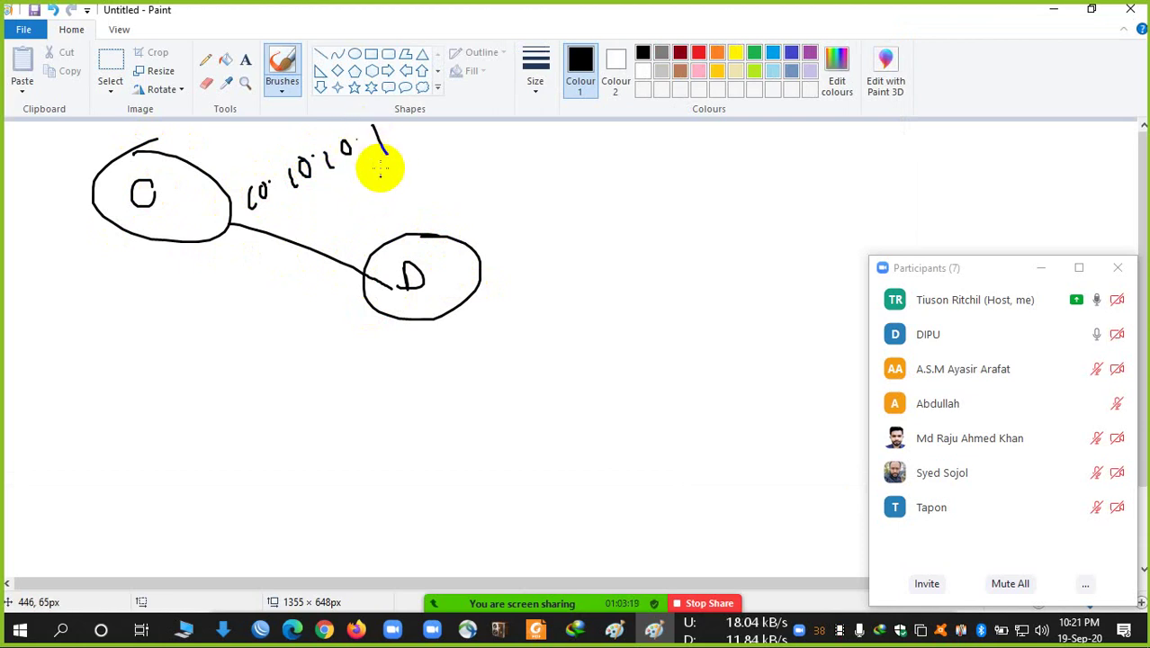
drag(354, 236, 372, 232)
drag(397, 211, 486, 191)
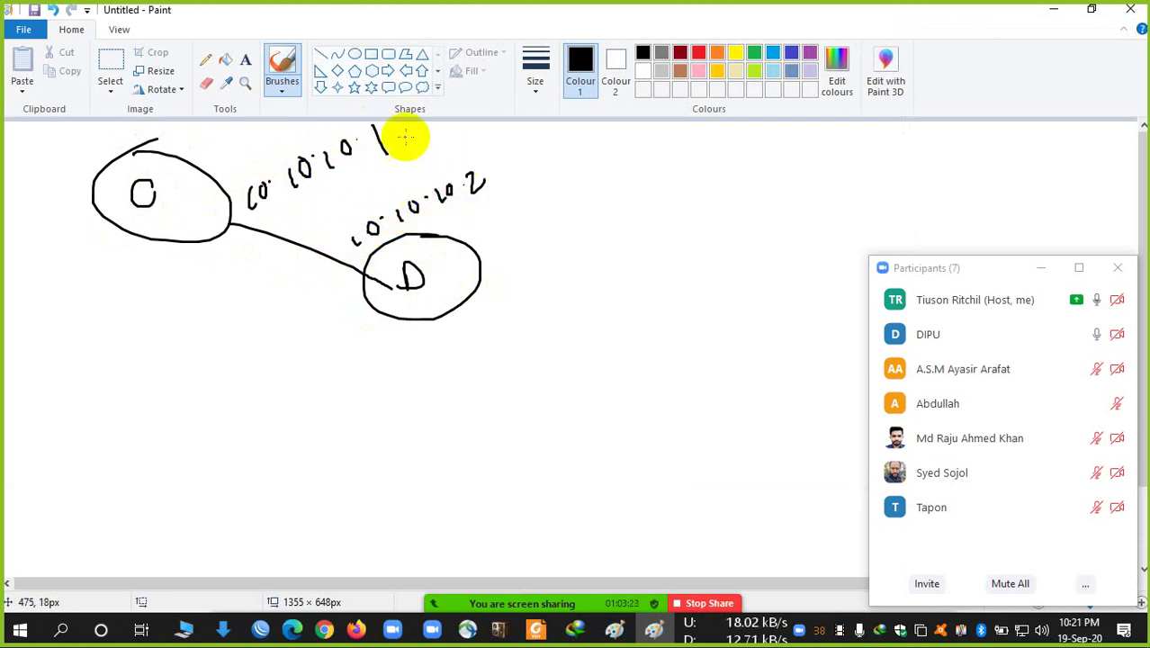
mouse_move(403, 132)
mouse_down()
mouse_move(398, 153)
mouse_move(411, 145)
mouse_up()
drag(435, 128, 434, 127)
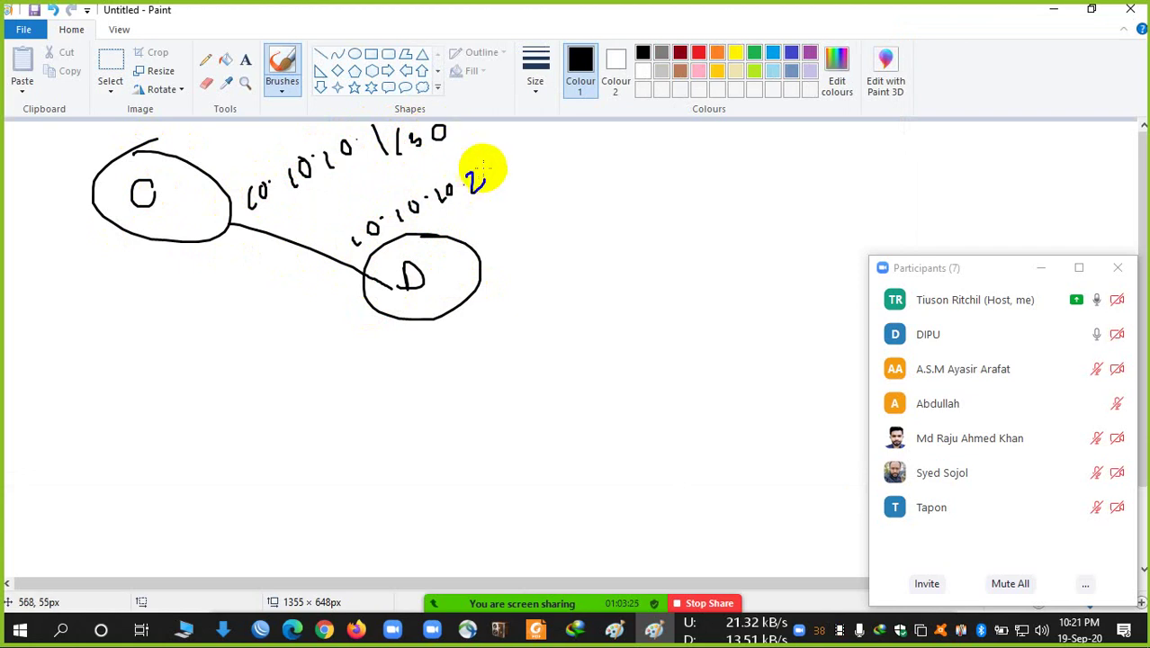
mouse_move(486, 167)
mouse_down()
mouse_move(483, 205)
mouse_move(515, 169)
mouse_up()
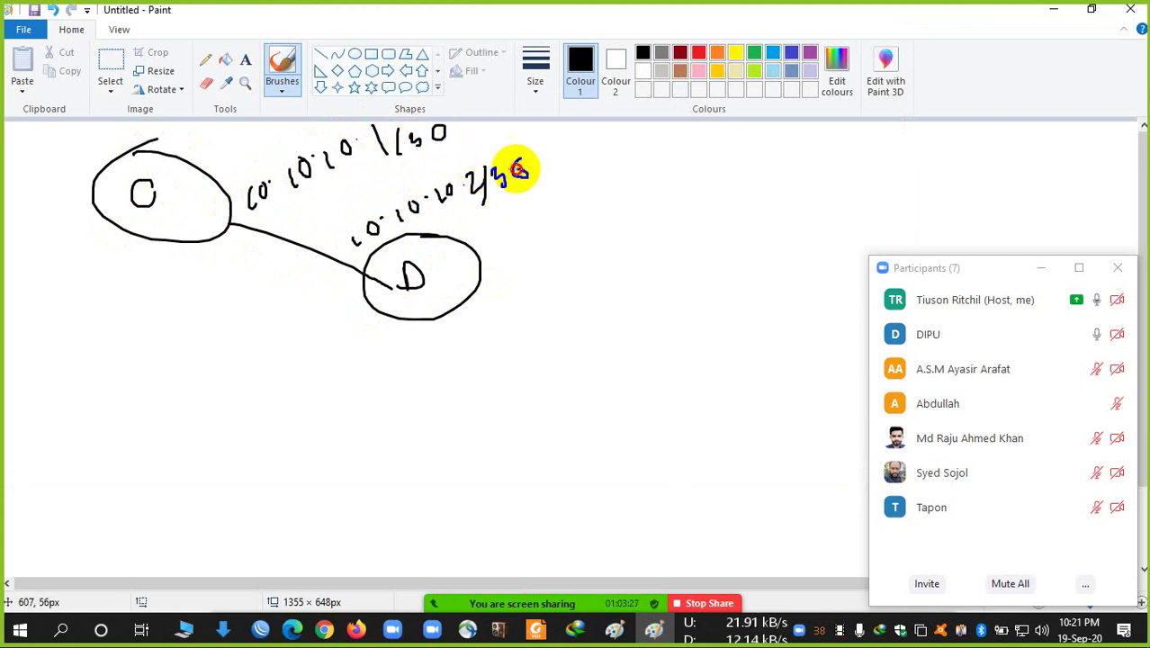
- Handwrite the gateway note GW 10.10.10.1 beside circle D's address
mouse_move(521, 218)
mouse_down()
mouse_move(532, 229)
mouse_move(545, 207)
mouse_move(572, 200)
mouse_up()
mouse_move(603, 160)
mouse_down()
mouse_move(606, 173)
mouse_move(652, 160)
mouse_up()
click(638, 152)
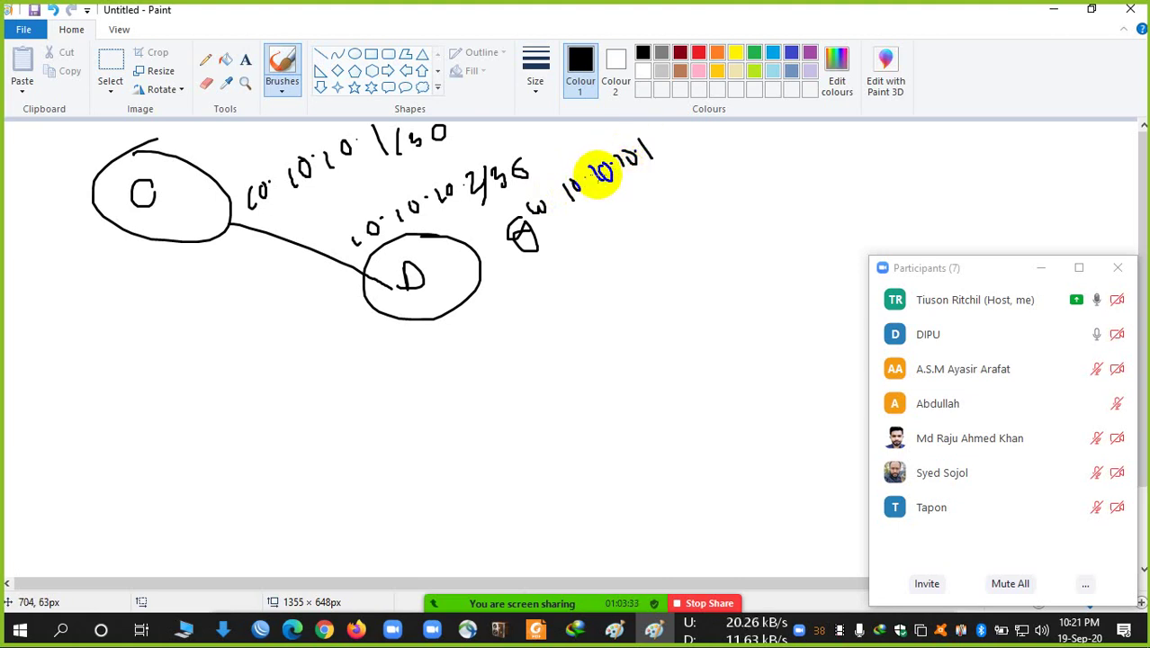
- Jot a short mark above circle O's address, and write a 3 and a cross below the gateway note
drag(290, 133, 268, 149)
drag(640, 213, 644, 220)
drag(691, 187, 675, 203)
drag(680, 192, 700, 206)
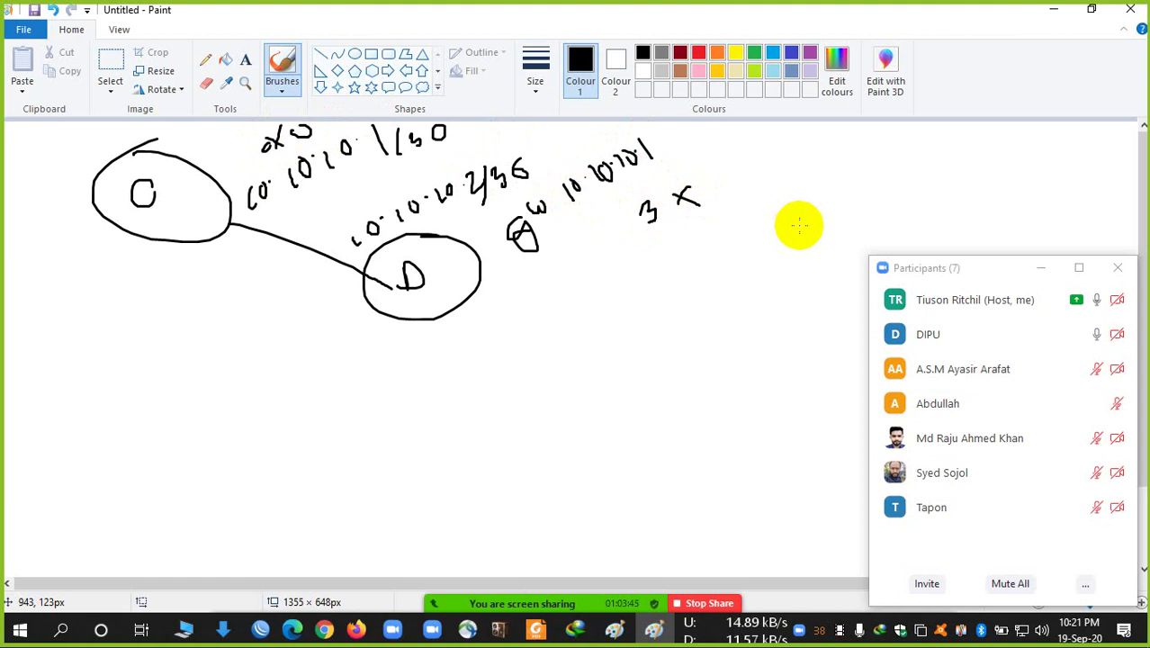
- Undo all the brush strokes of the network sketch and close Paint without saving
key(ctrl+z)
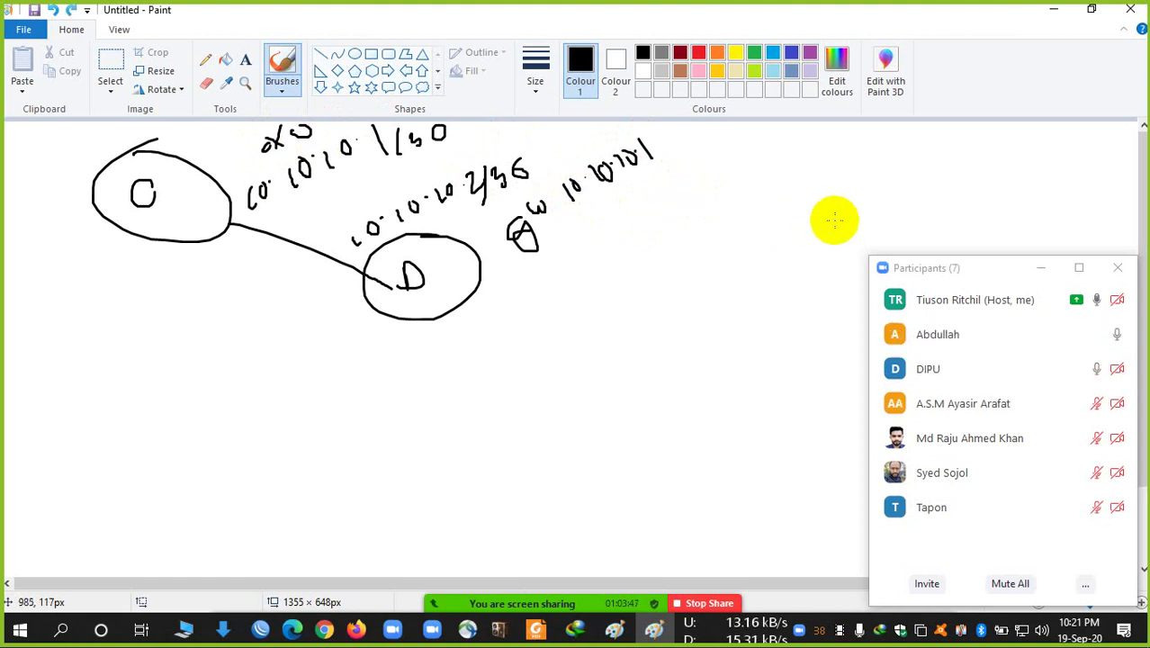
key(ctrl+z)
key(ctrl+z)
key(ctrl+z)
key(ctrl+z)
key(ctrl+z)
key(ctrl+z)
key(ctrl+z)
key(ctrl+z)
key(ctrl+z)
key(ctrl+z)
key(ctrl+z)
key(ctrl+z)
key(ctrl+z)
key(ctrl+z)
key(ctrl+z)
key(ctrl+z)
key(ctrl+z)
key(ctrl+z)
key(ctrl+z)
key(ctrl+z)
key(ctrl+z)
key(ctrl+z)
key(ctrl+z)
key(ctrl+z)
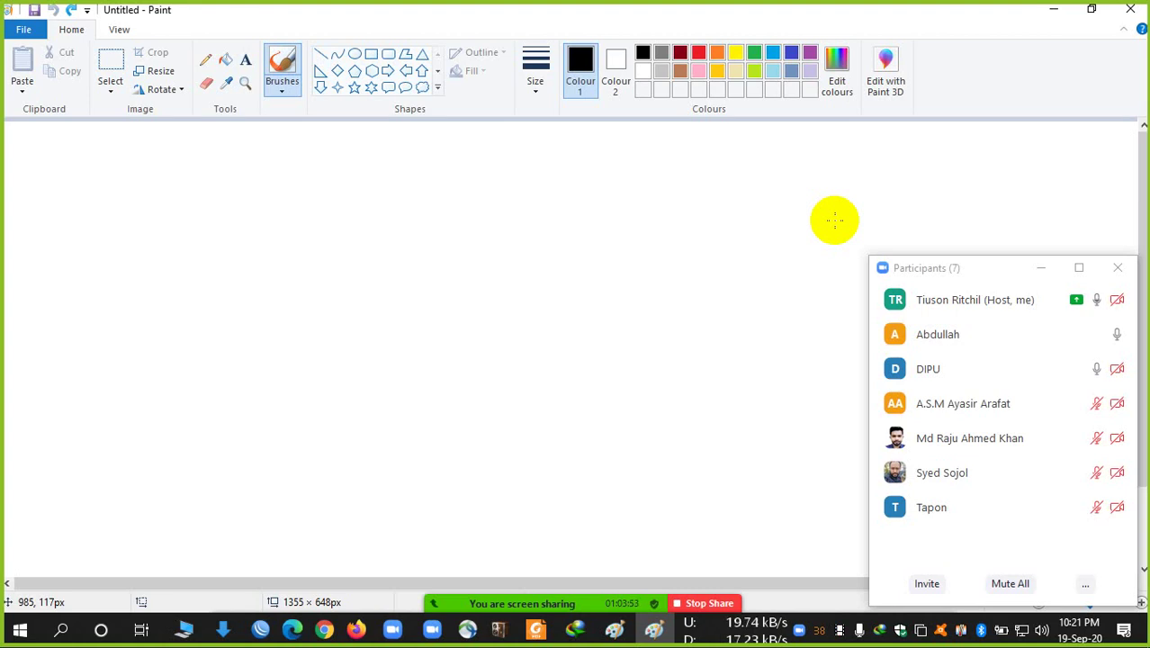
click(1123, 10)
click(612, 316)
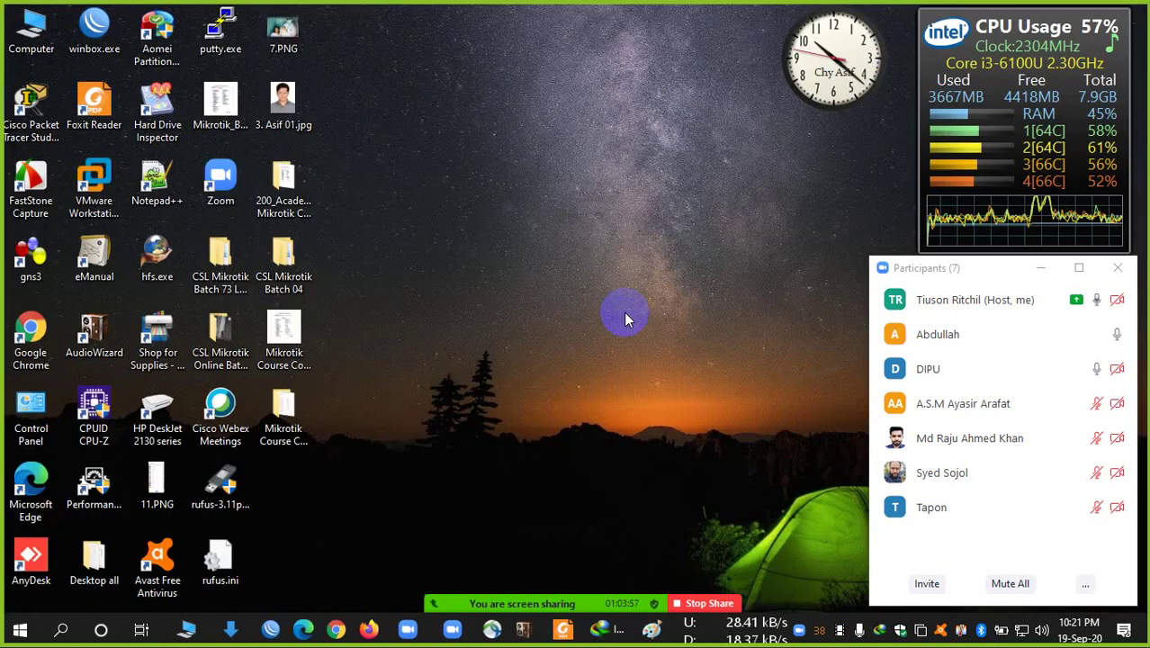
- Refresh the desktop, and bring up and close Internet Download Manager
right_click(608, 214)
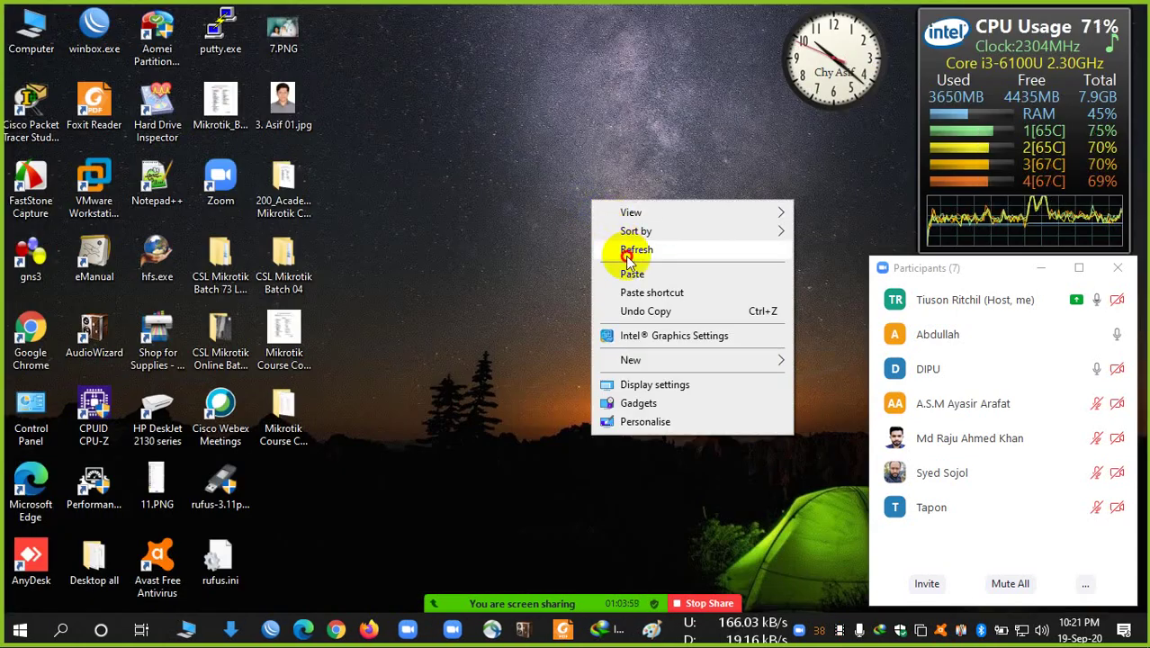
click(623, 251)
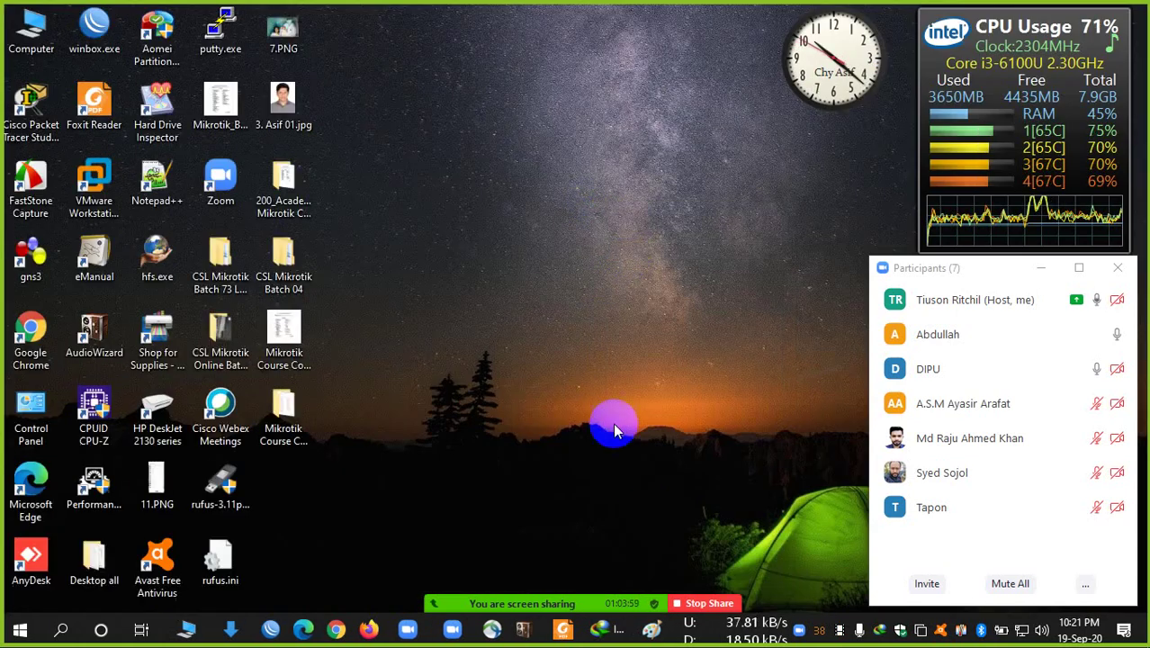
click(600, 631)
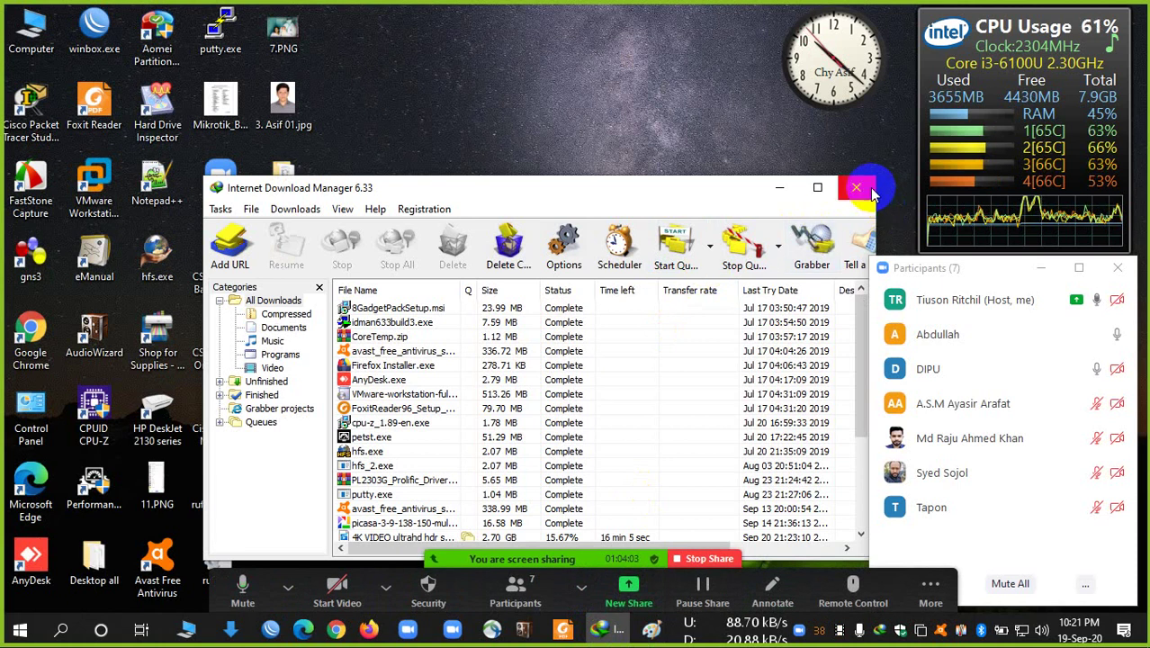
click(864, 193)
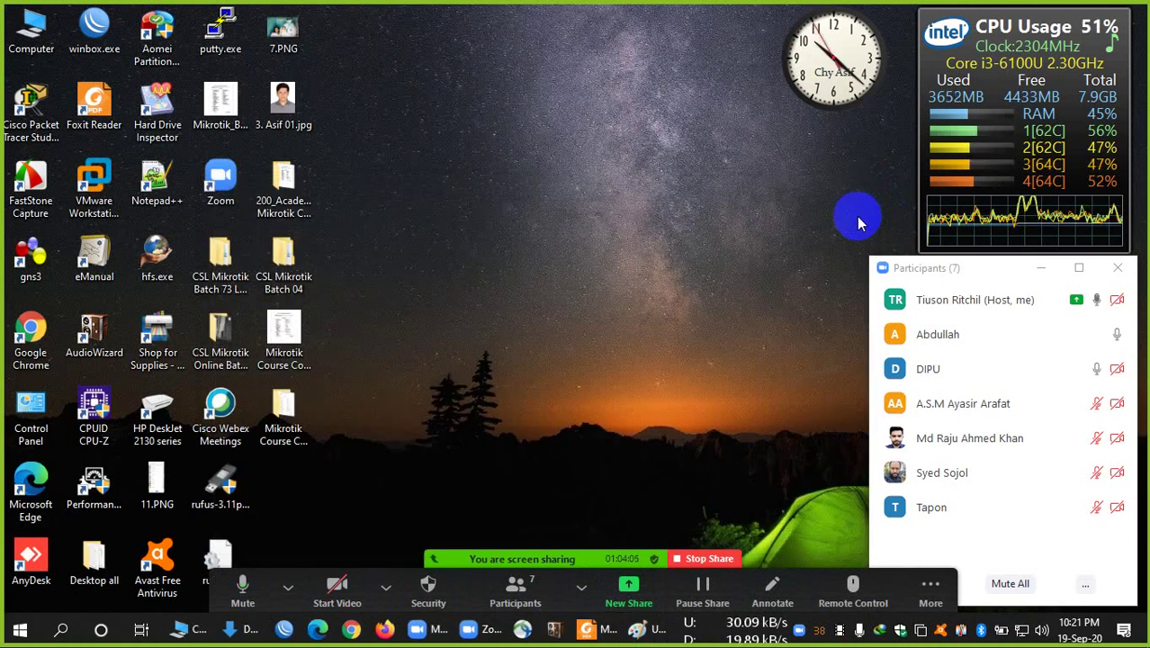
- Switch to the MikroTik course PDF in Foxit Reader and look through its lesson list
click(581, 587)
click(594, 626)
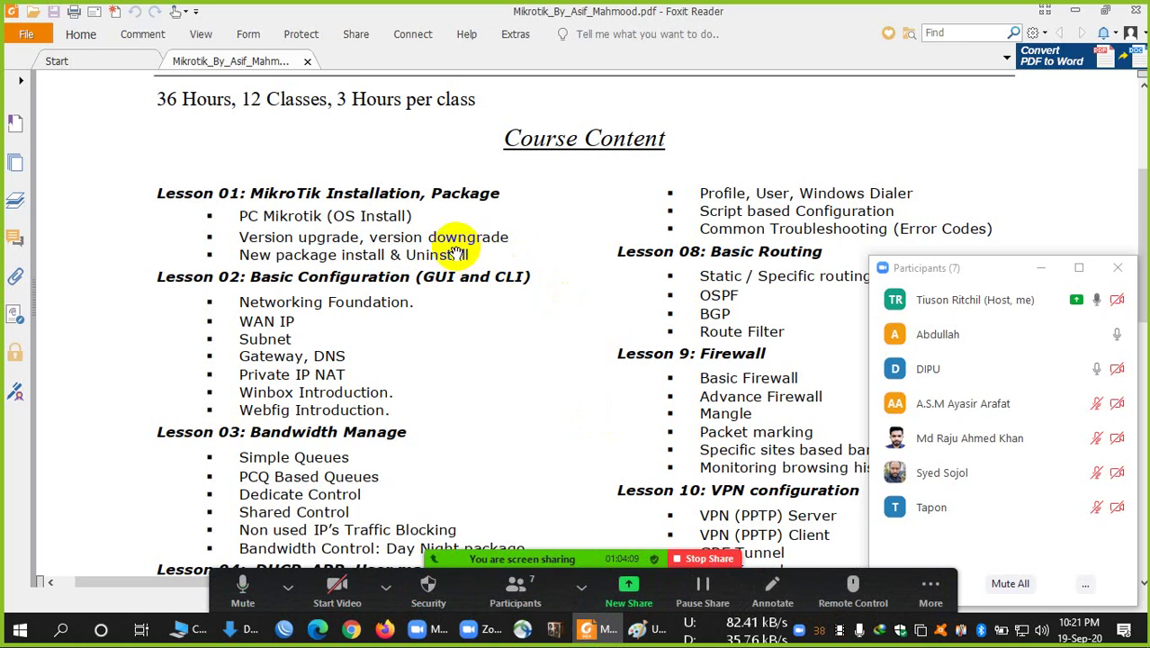
drag(397, 342, 352, 239)
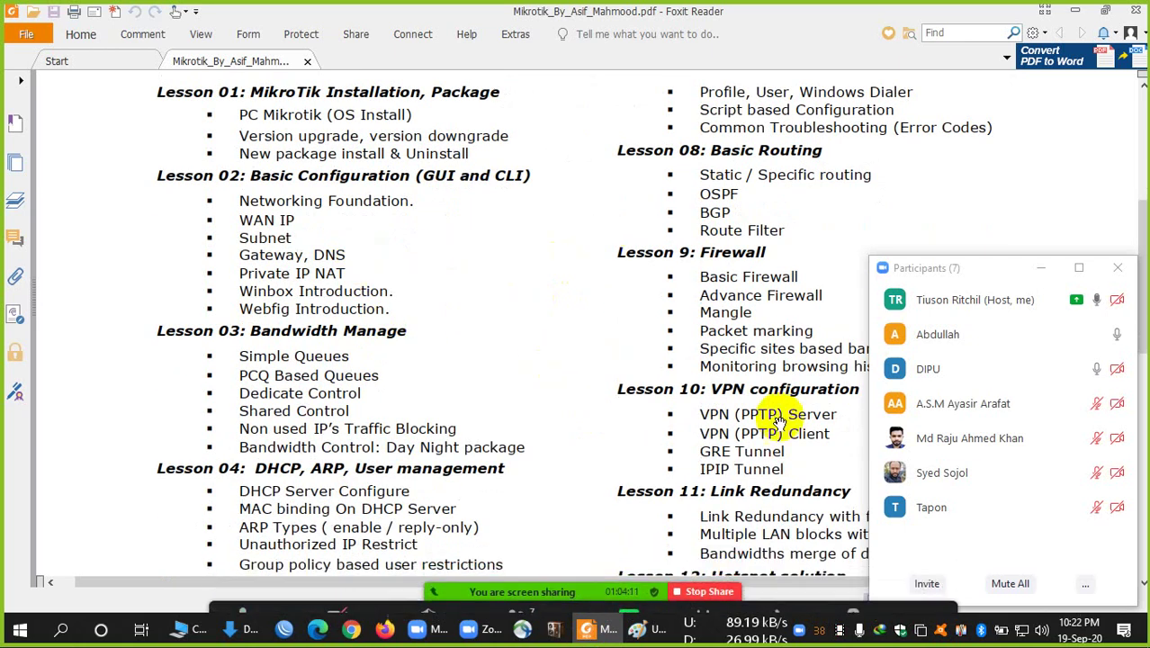
scroll(770, 410, down, 3)
scroll(757, 436, up, 5)
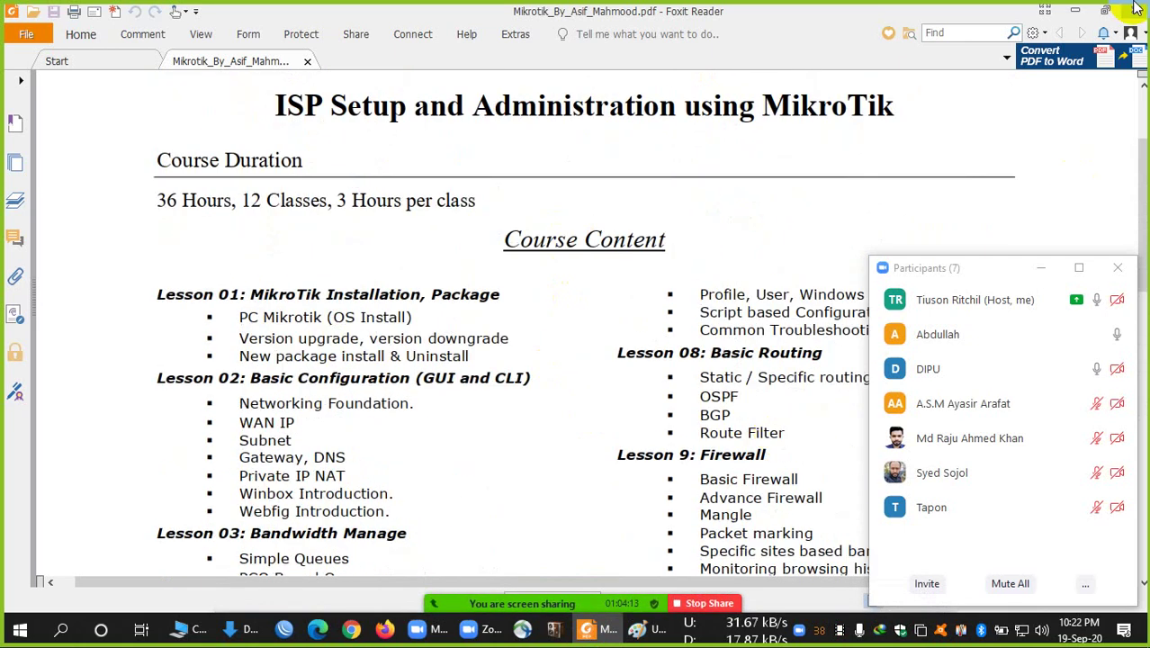